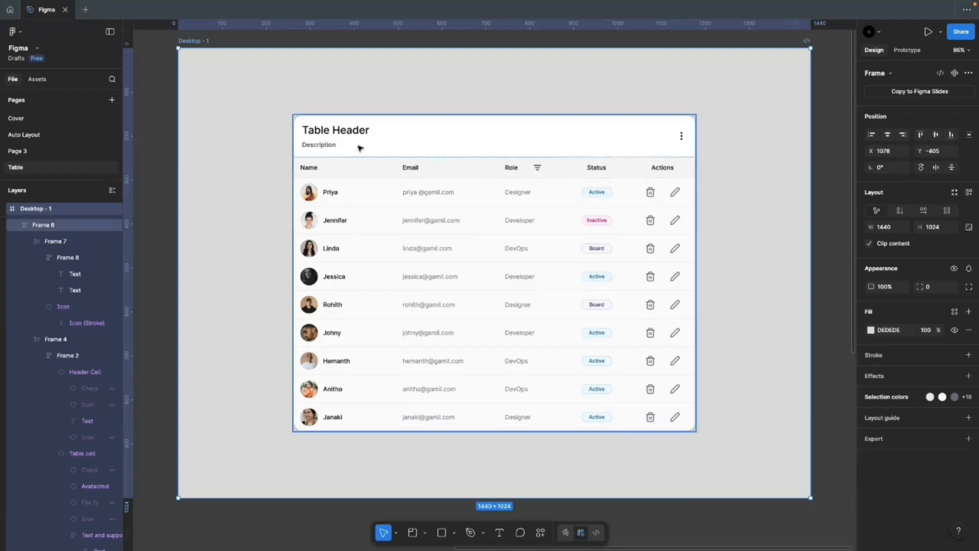
Step: Resize Frame 6 to about 1017 wide and align it to the desktop's horizontal centre
left_click(362, 148)
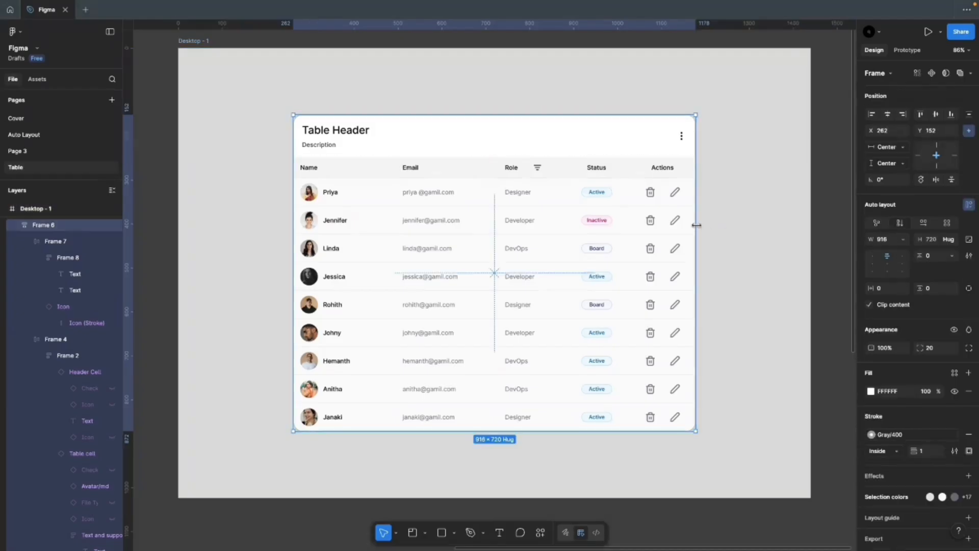
left_click_drag(696, 225, 781, 221)
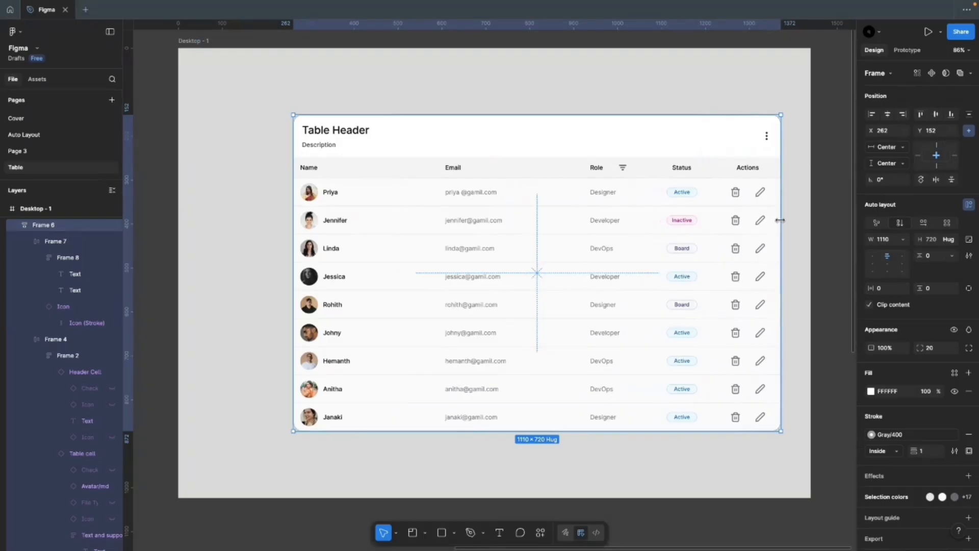
left_click_drag(539, 253, 496, 255)
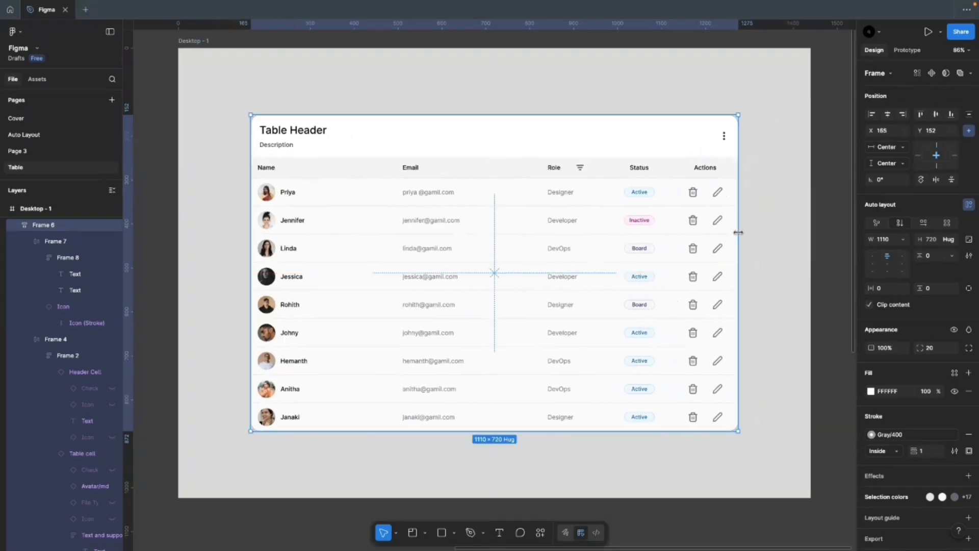
left_click_drag(738, 232, 697, 234)
left_click(887, 114)
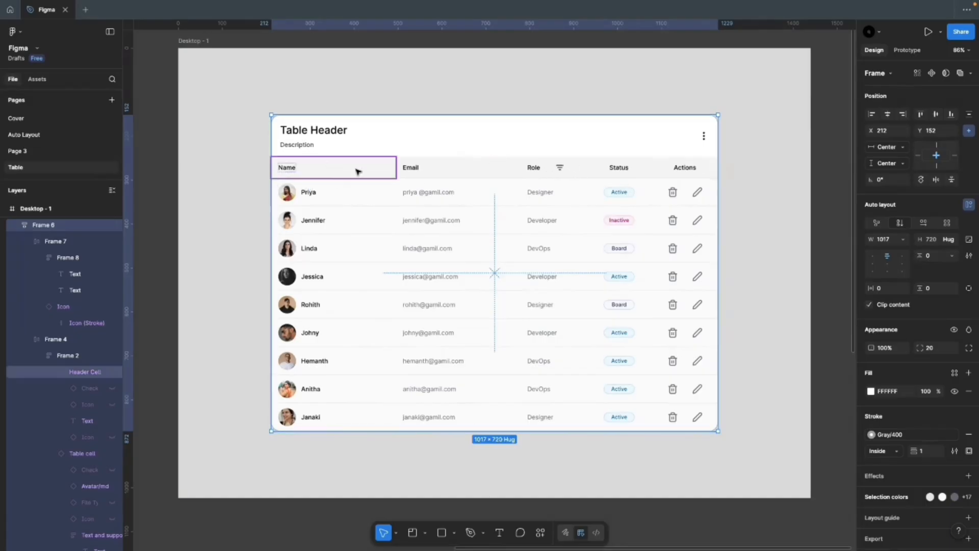
Step: Turn on checkboxes for the Name header cell and all nine Name column cells
left_click(313, 170)
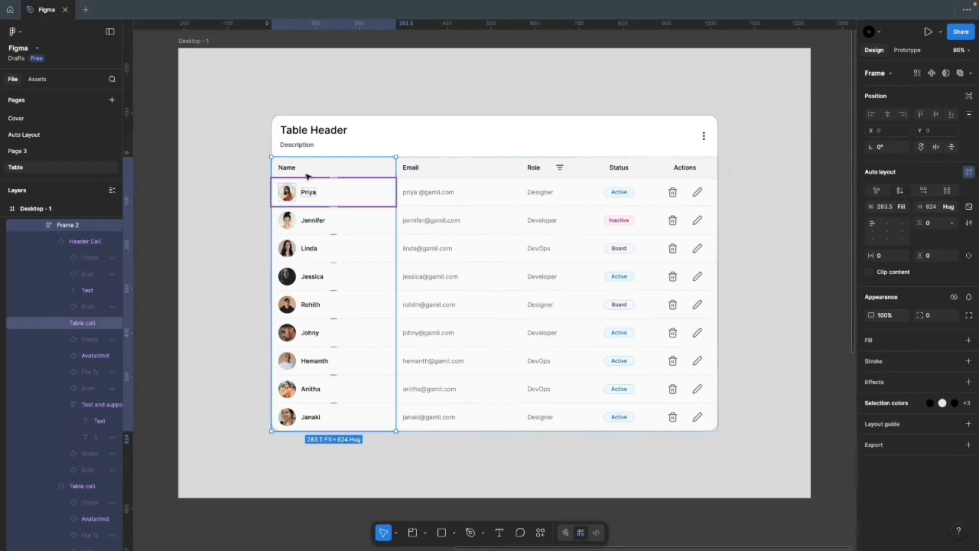
left_click(309, 170)
left_click(918, 101)
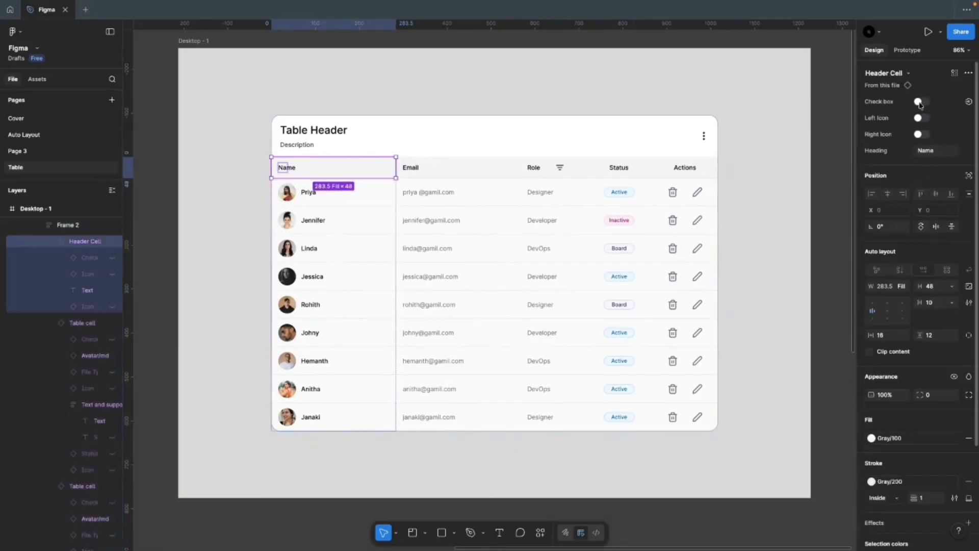
left_click(371, 203)
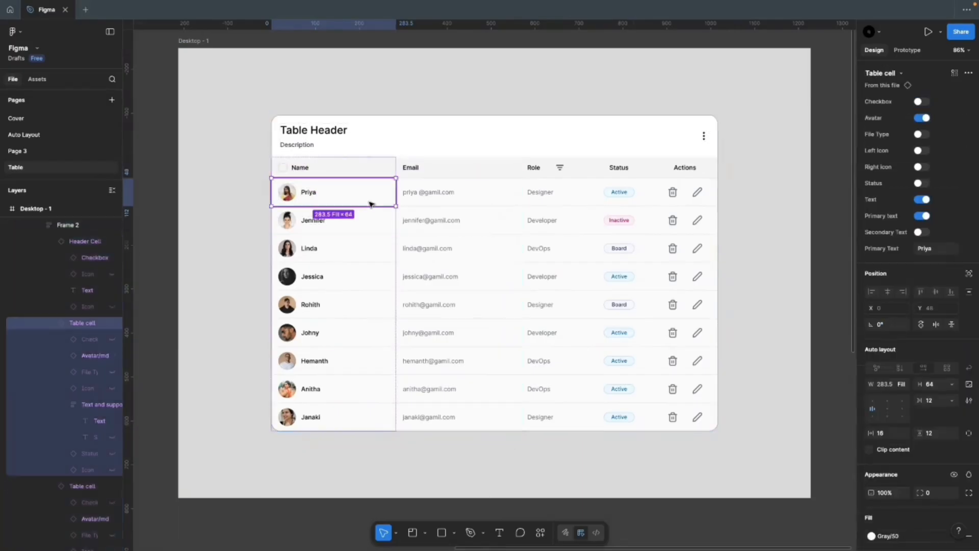
key("super+a")
left_click(367, 172, "shift")
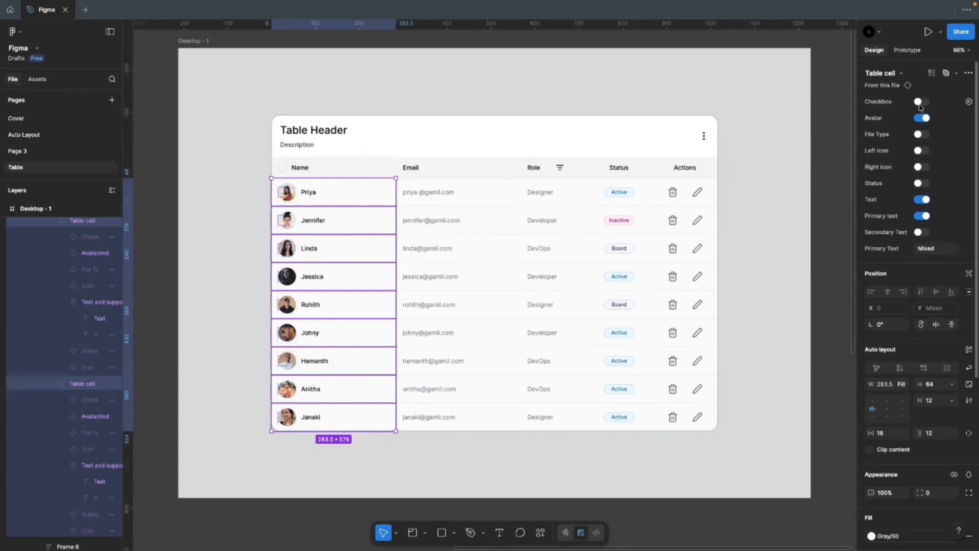
left_click(918, 102)
left_click(641, 99)
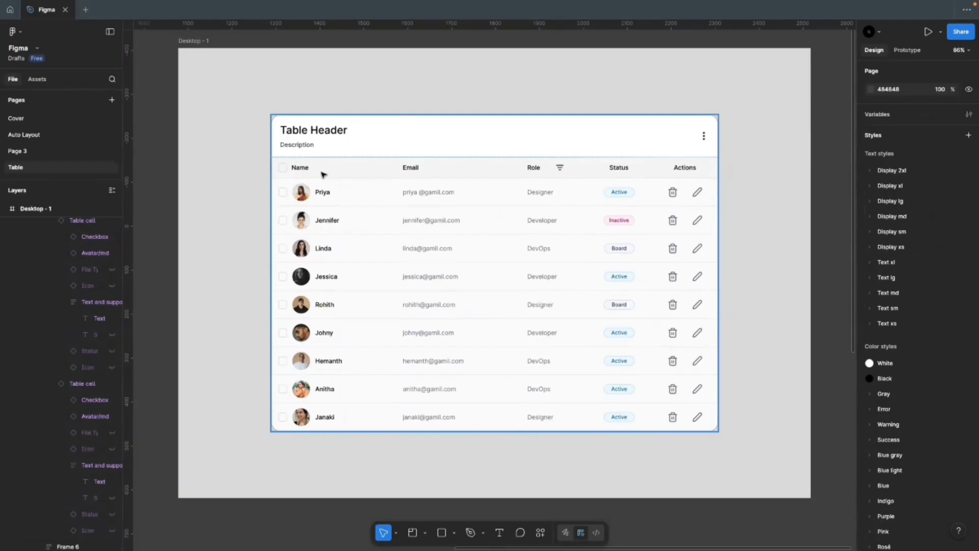
Step: Enable a right icon on the Status header cell and set it to Filter
left_click(419, 192)
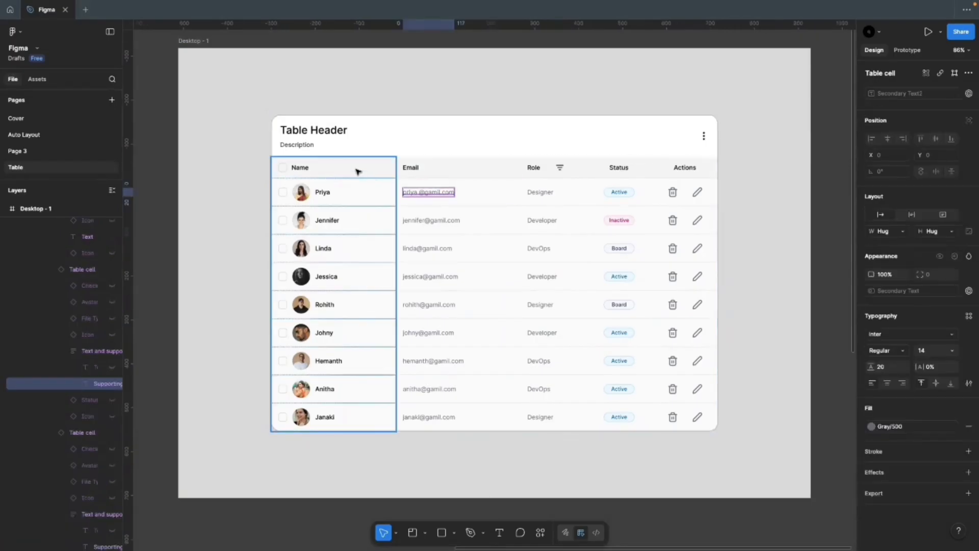
left_click(458, 168)
left_click(607, 168)
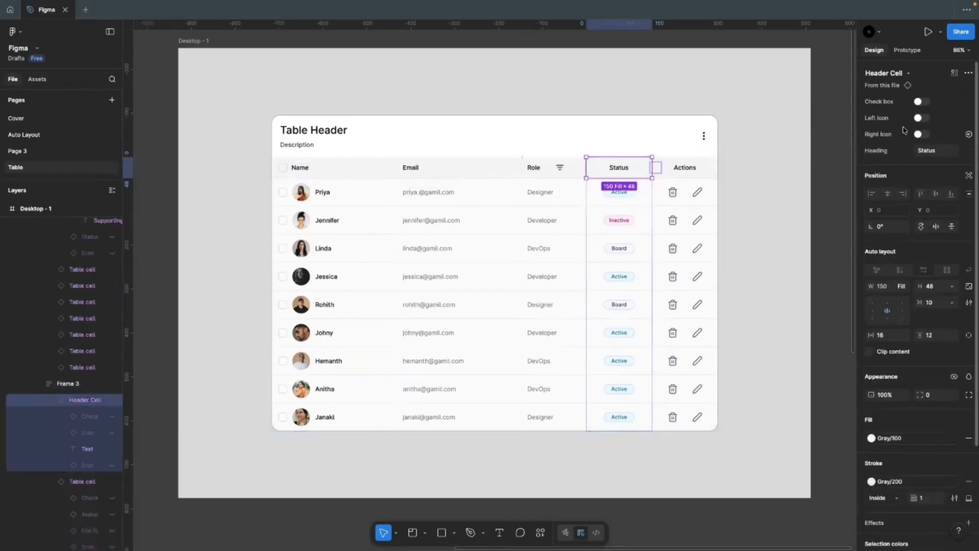
left_click(921, 134)
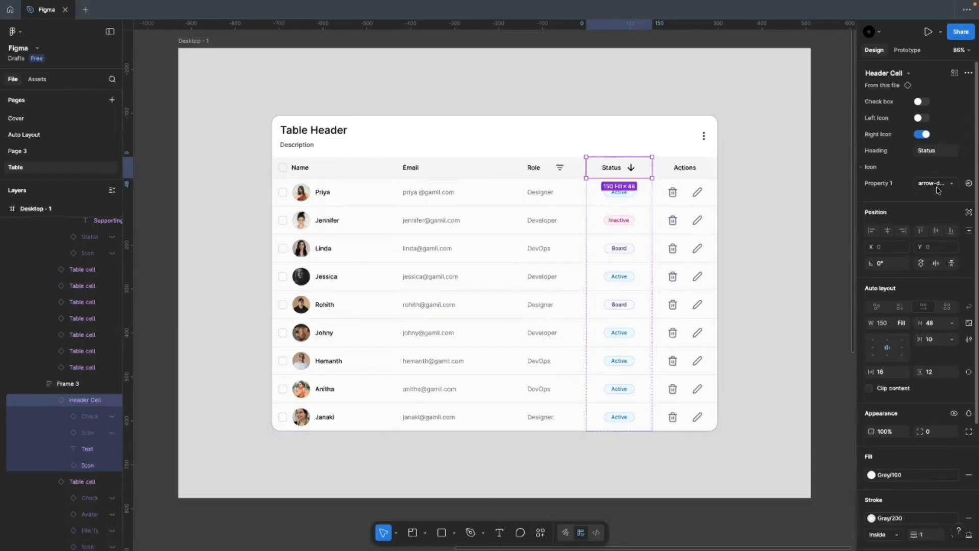
left_click(937, 183)
left_click(911, 291)
left_click(754, 243)
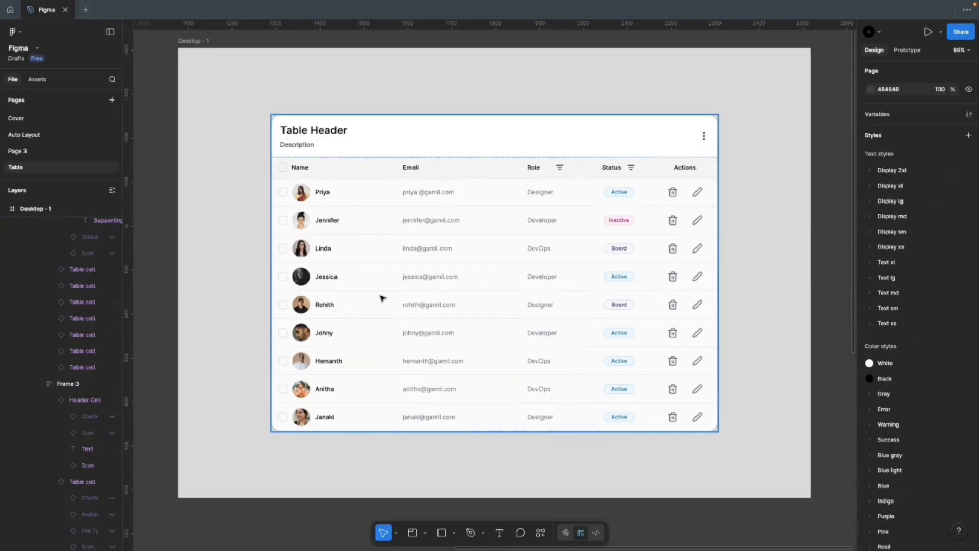
Step: Zoom to the Components section and inspect the Icon, Checkbox, Status and Avatar sets
scroll(649, 218, "down", 6)
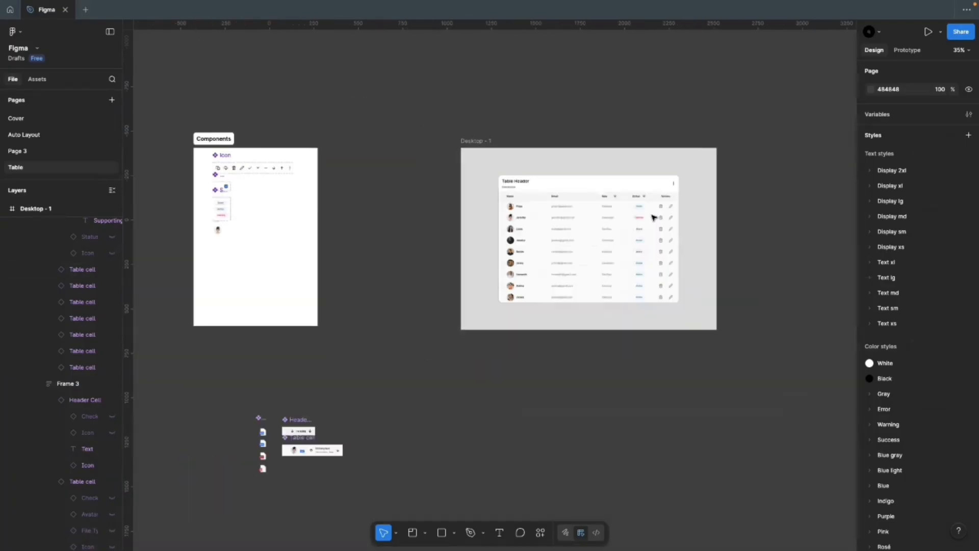
scroll(308, 168, "up", 10)
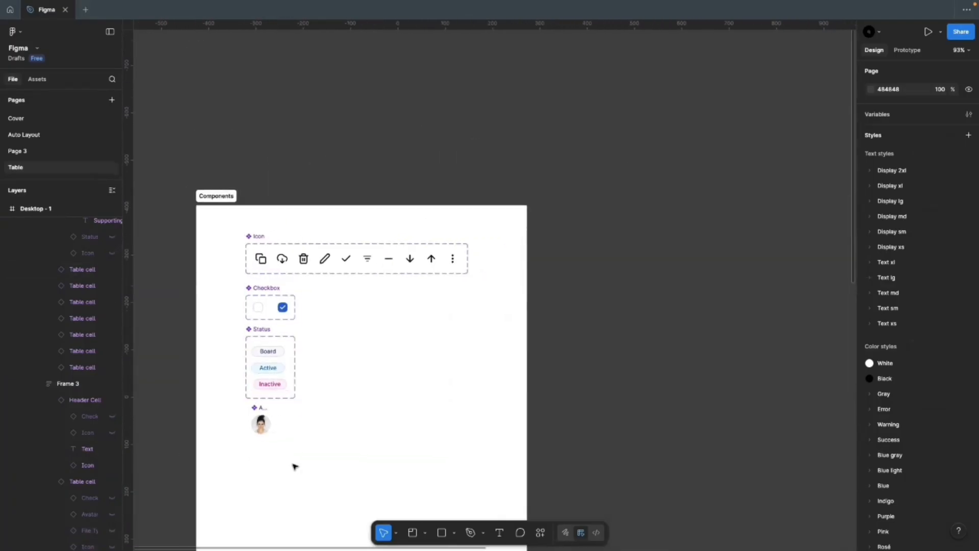
scroll(293, 465, "up", 4)
left_click(352, 439)
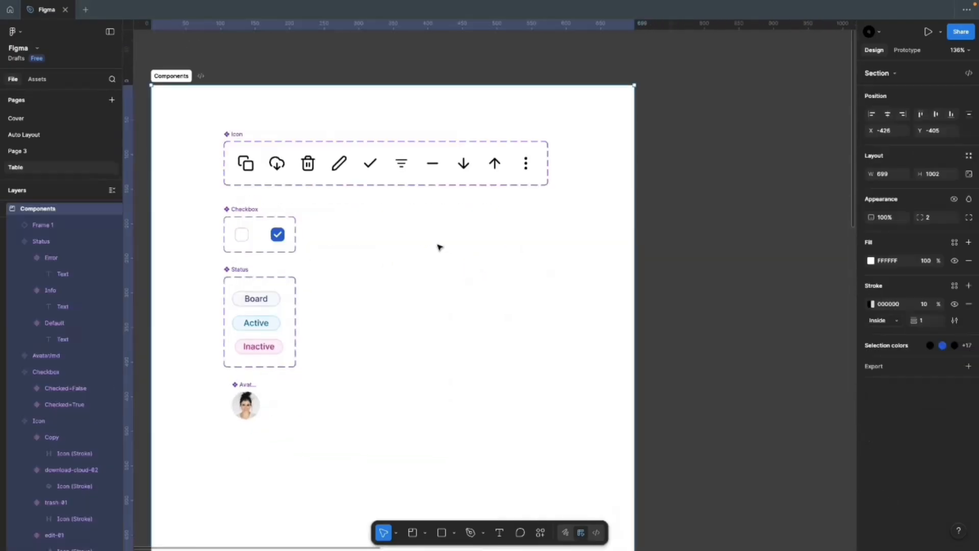
left_click(237, 58)
left_click(235, 133)
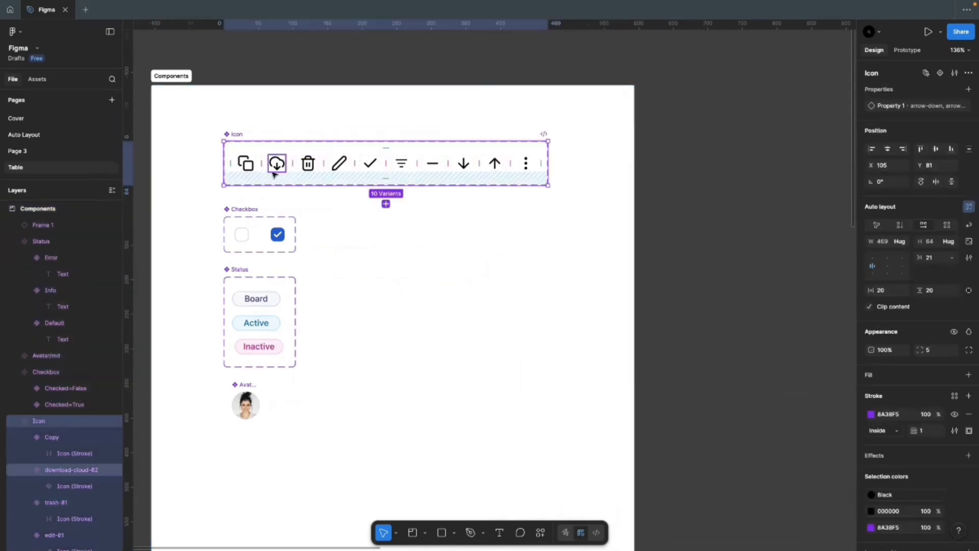
left_click(250, 223)
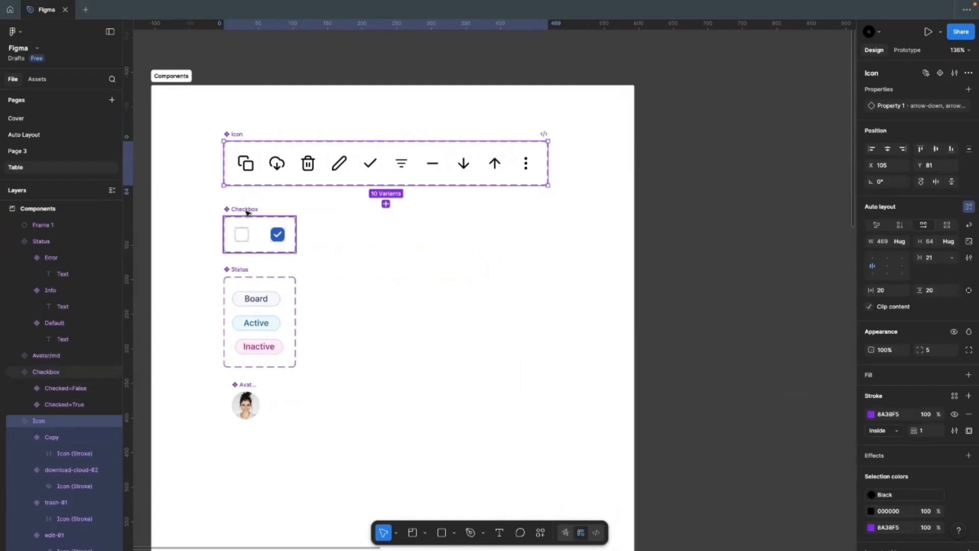
left_click(240, 270)
left_click(239, 385)
left_click(403, 376)
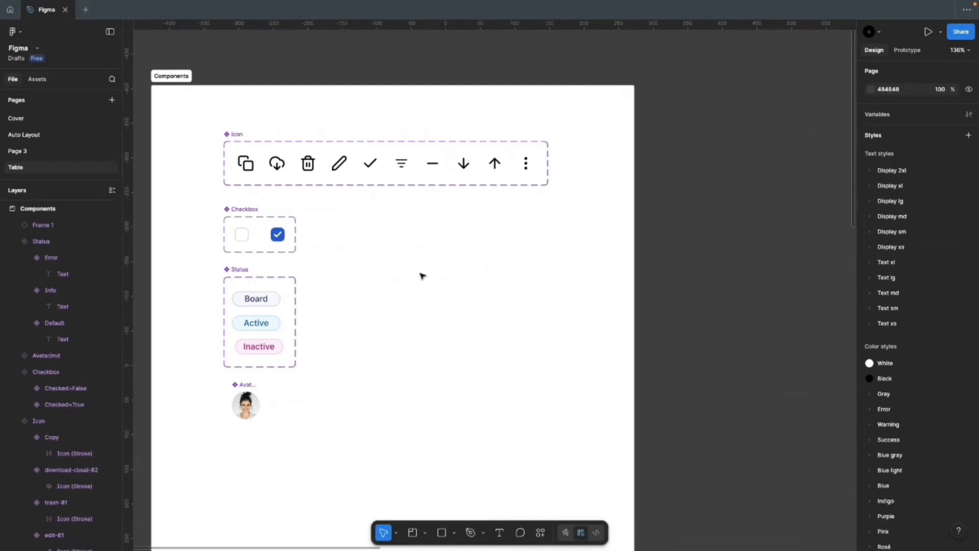
Step: Add a 'Header' text label beside the components at size 14 with the Black colour style
key("t")
left_click(417, 251)
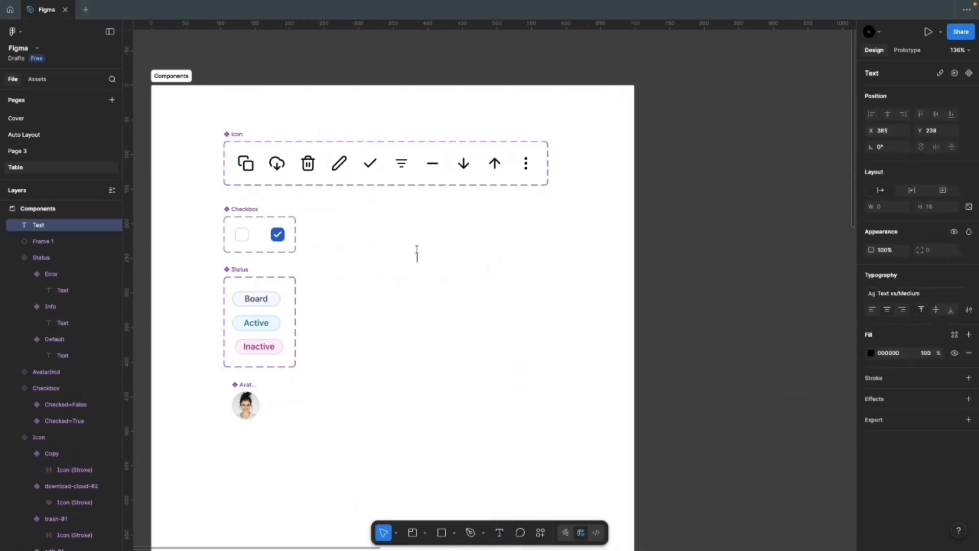
type("Header")
key("Escape")
left_click(968, 295)
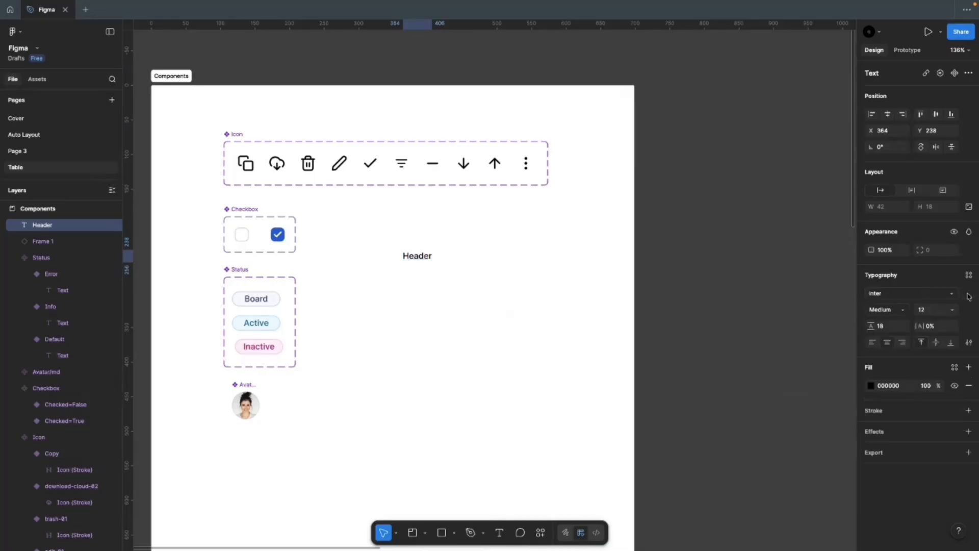
type("1")
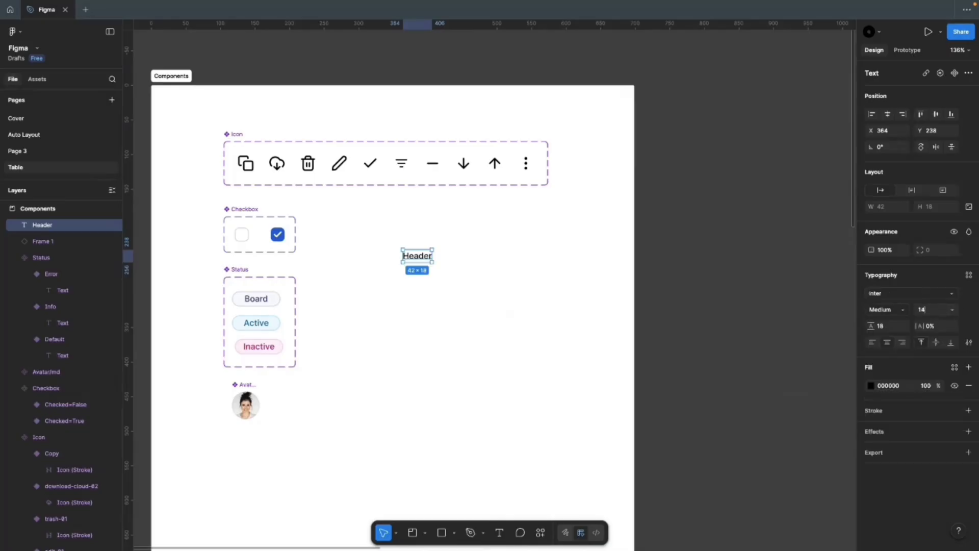
type("4")
key("Return")
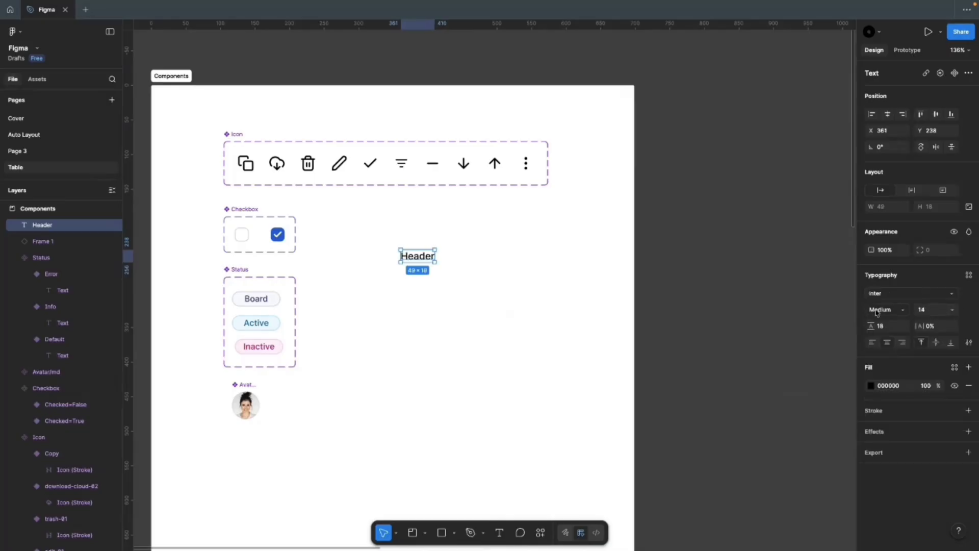
left_click(954, 367)
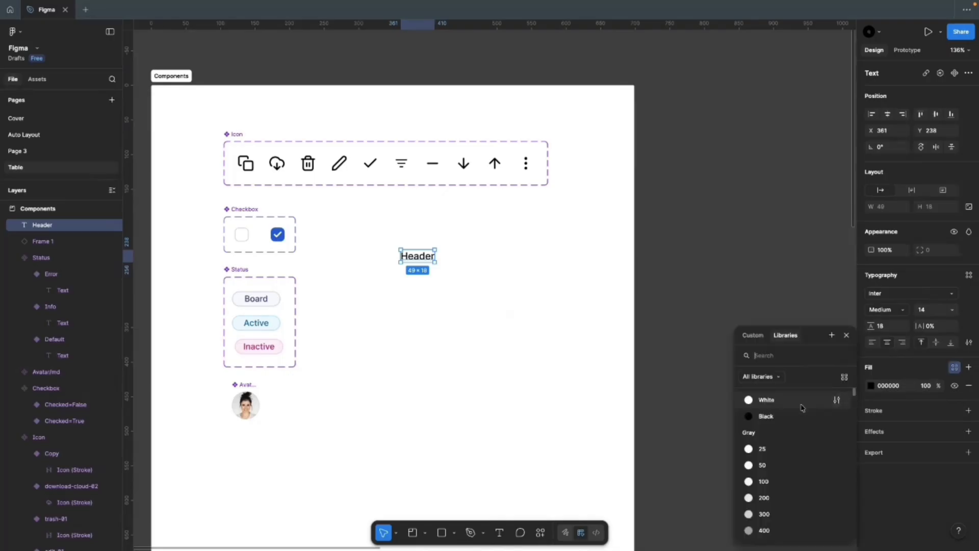
left_click(795, 401)
left_click(479, 354)
scroll(415, 278, "up", 3)
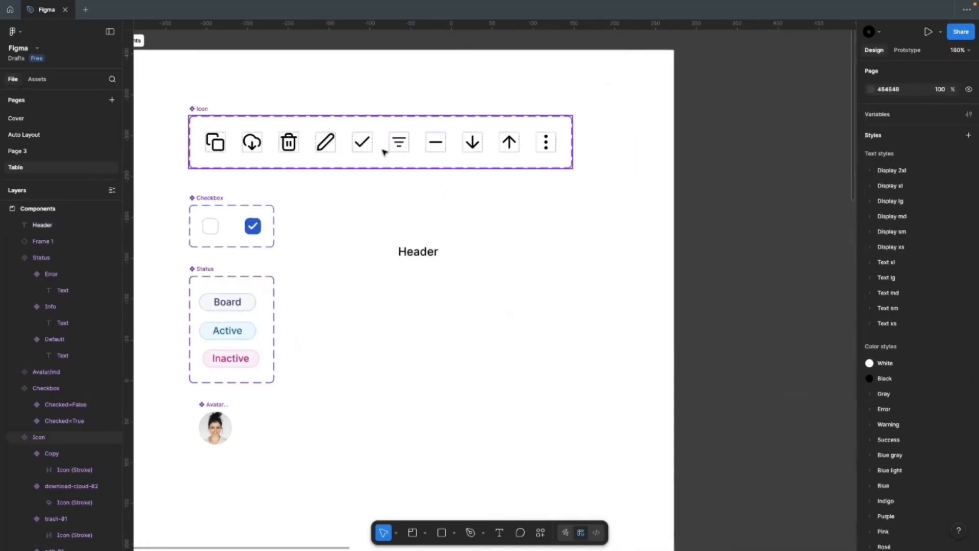
Step: Place a copy of the Filter icon beside the Header text and wrap both in auto layout
left_click(398, 142)
left_click_drag(399, 143, 445, 253)
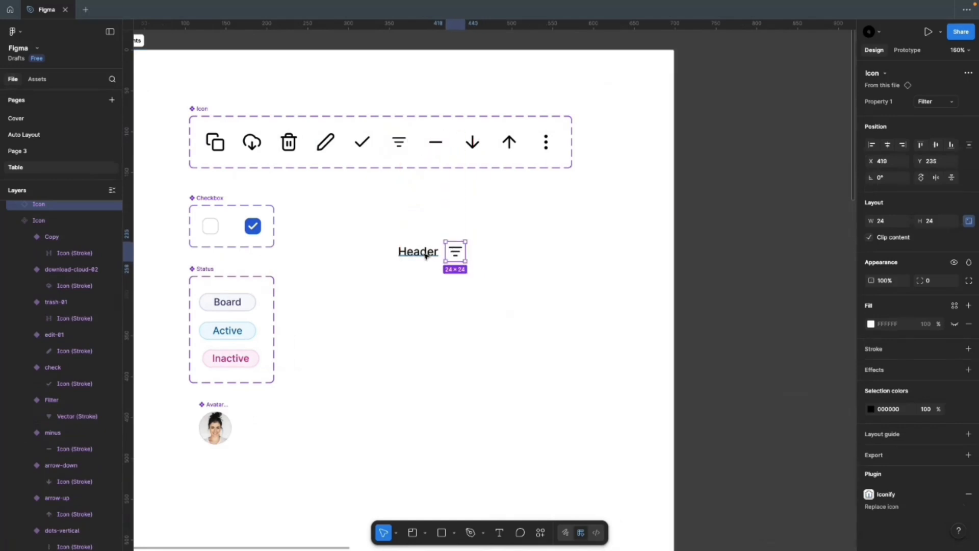
left_click(425, 256)
left_click(457, 252, "shift")
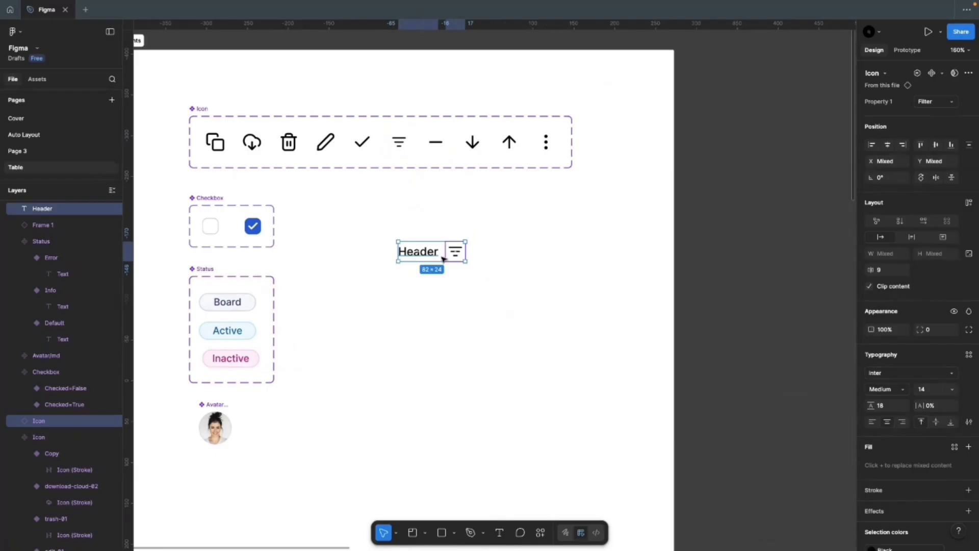
key("shift+a")
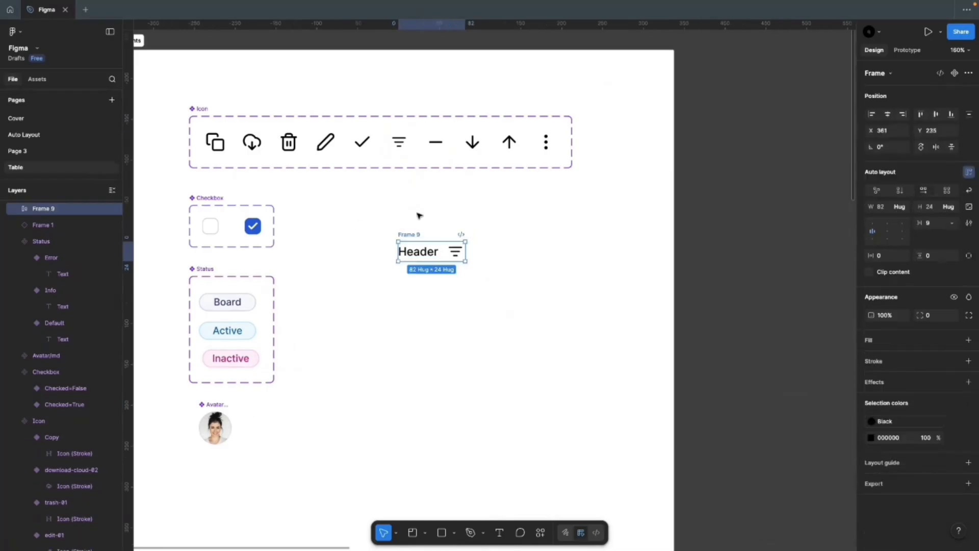
key("ctrl+z")
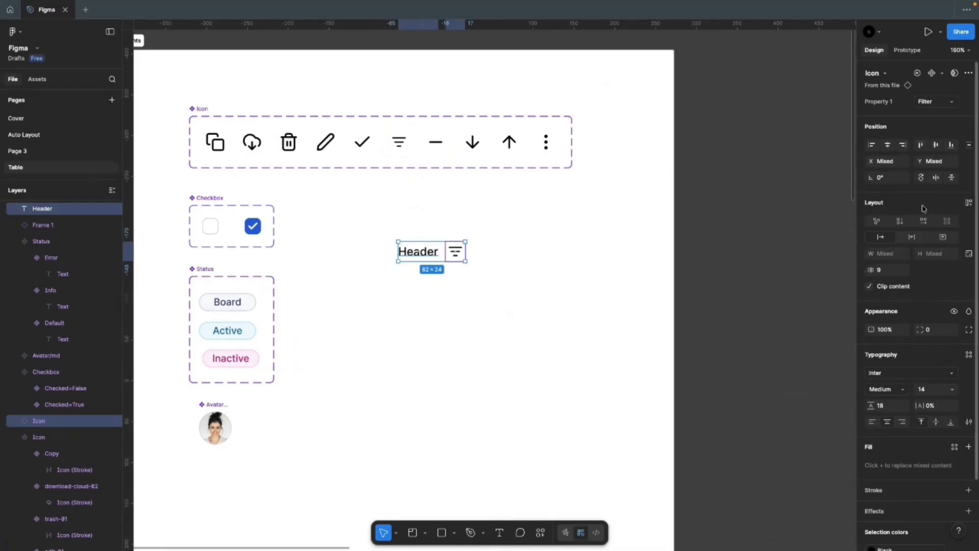
left_click(968, 204)
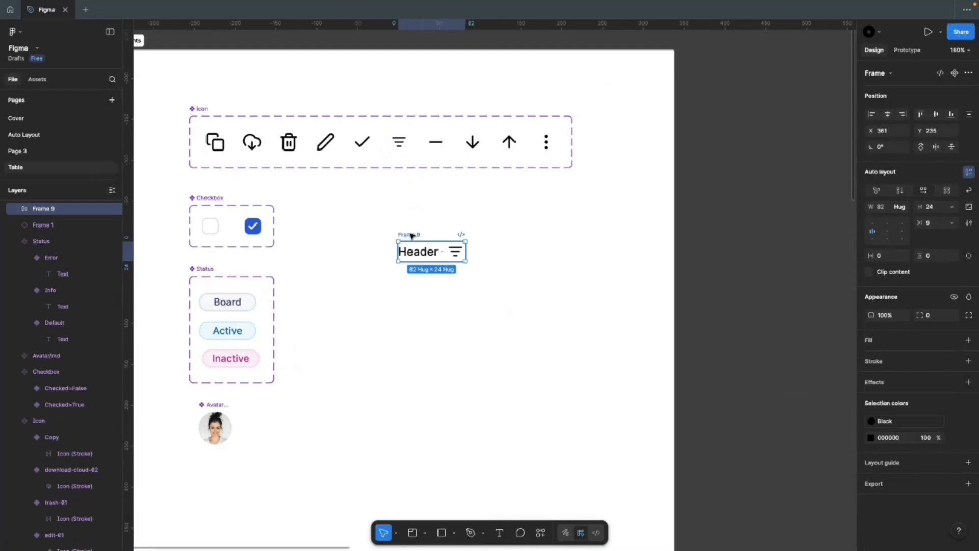
Step: Name the frame 'Header' and give it 16 horizontal and 12 vertical padding
double_click(411, 235)
type("Header")
key("Return")
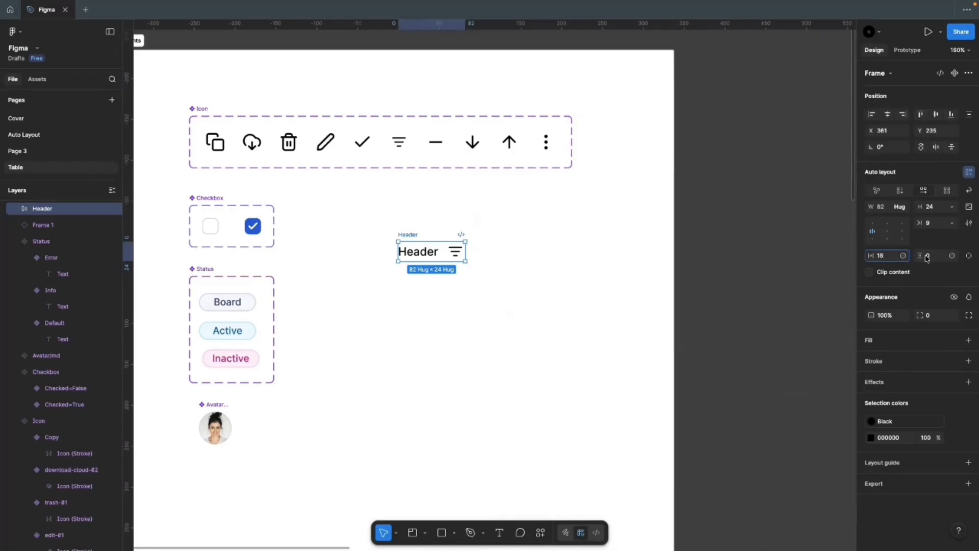
left_click(928, 256)
type("12")
key("Return")
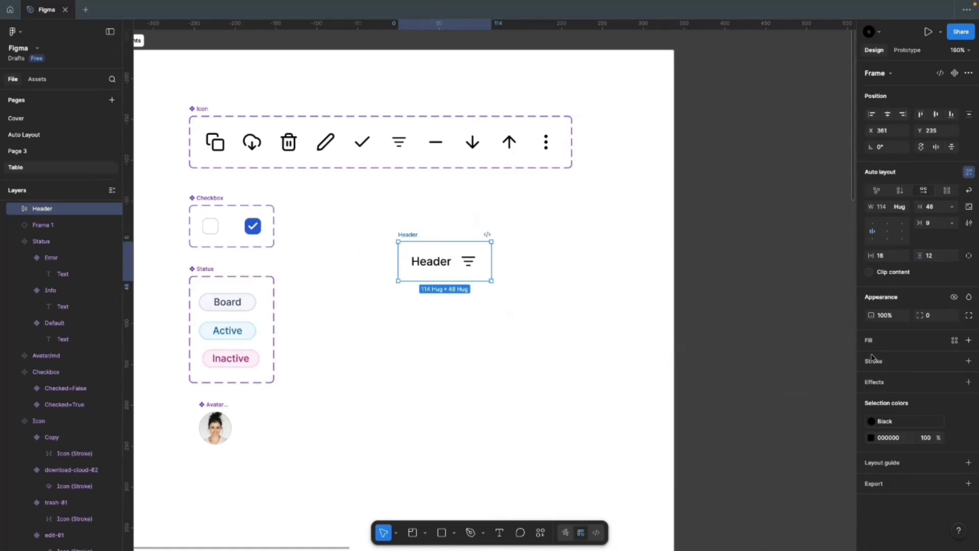
Step: Give the Header cell a Gray 100 fill
left_click(968, 339)
left_click(870, 358)
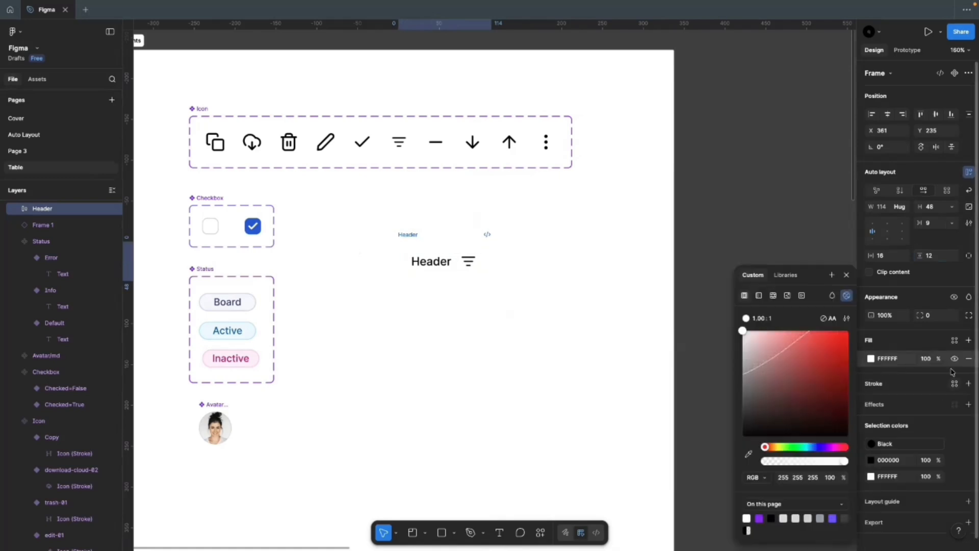
left_click(954, 340)
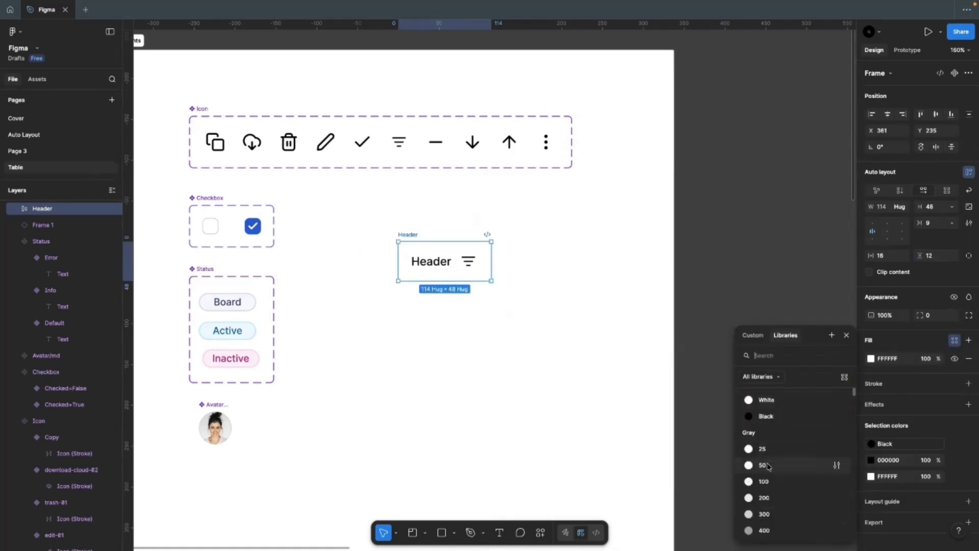
left_click(768, 482)
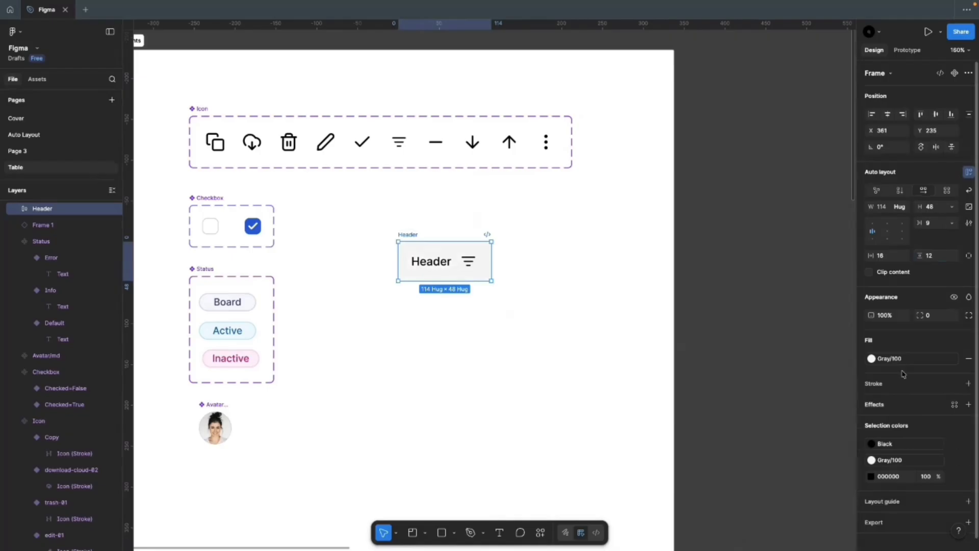
Step: Add a bottom-only Gray 200 border and detach the colours from their library styles
left_click(873, 385)
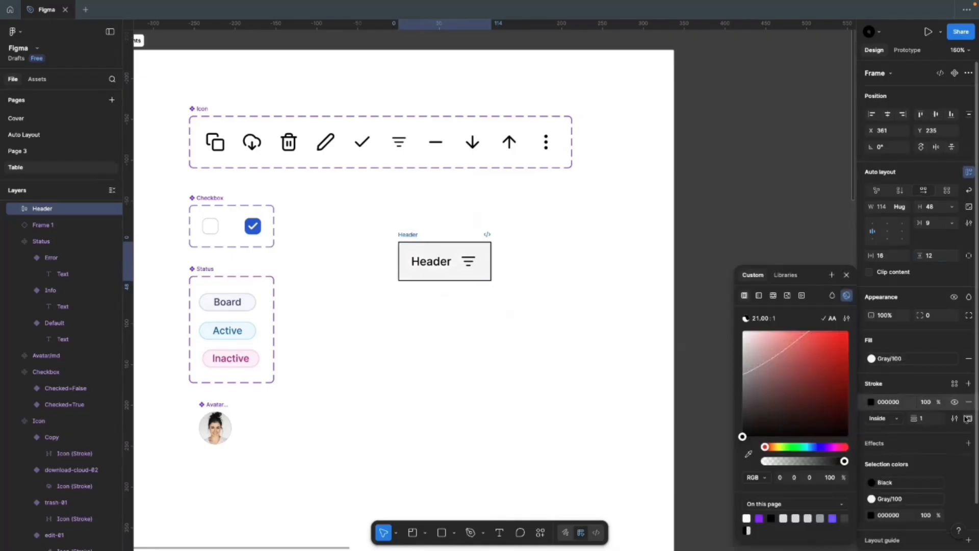
left_click(966, 420)
left_click(949, 463)
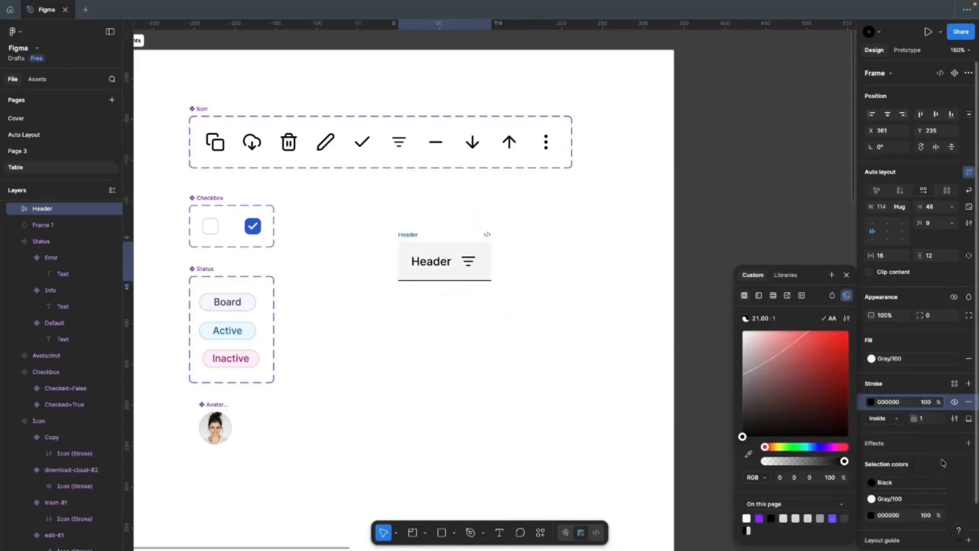
left_click(954, 383)
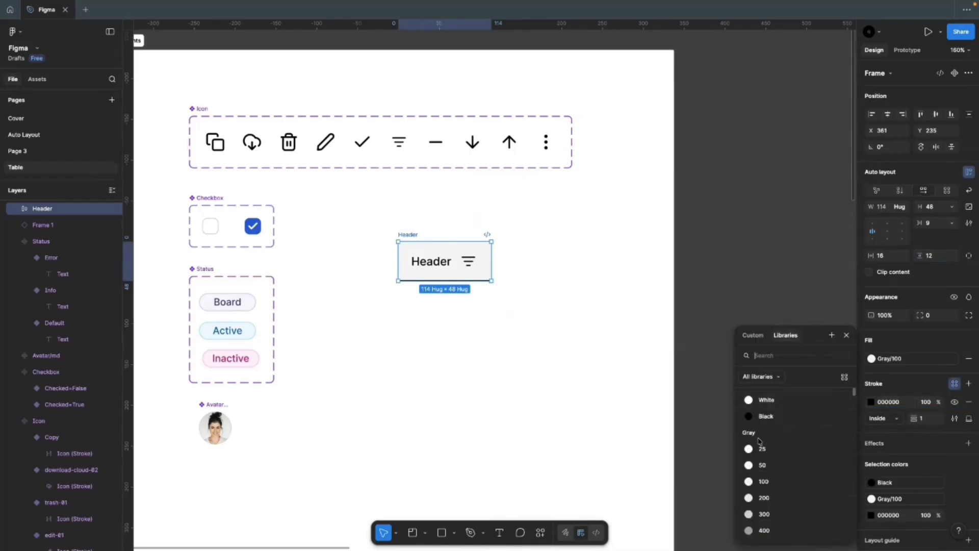
left_click(763, 498)
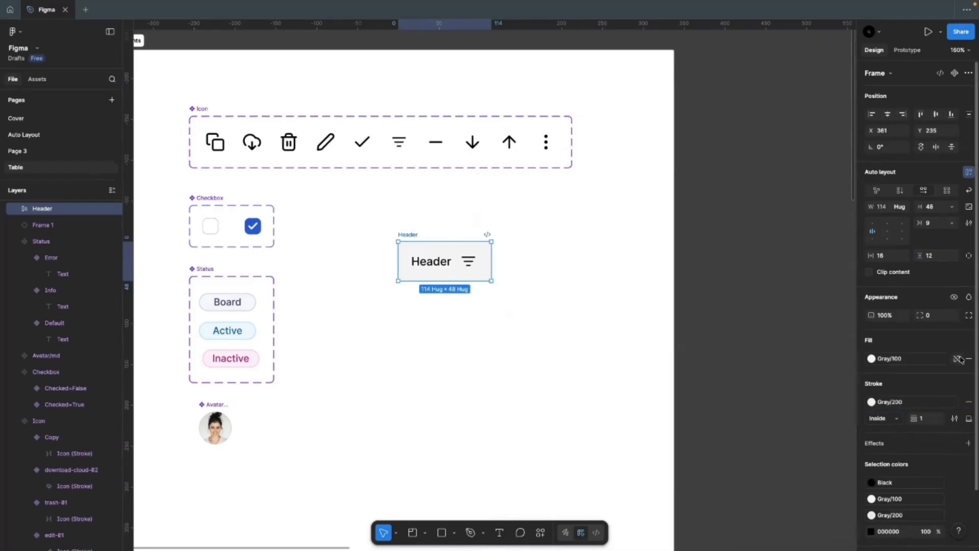
left_click(957, 402)
Step: Set the Header cell's auto layout gap to 16
left_click(490, 311)
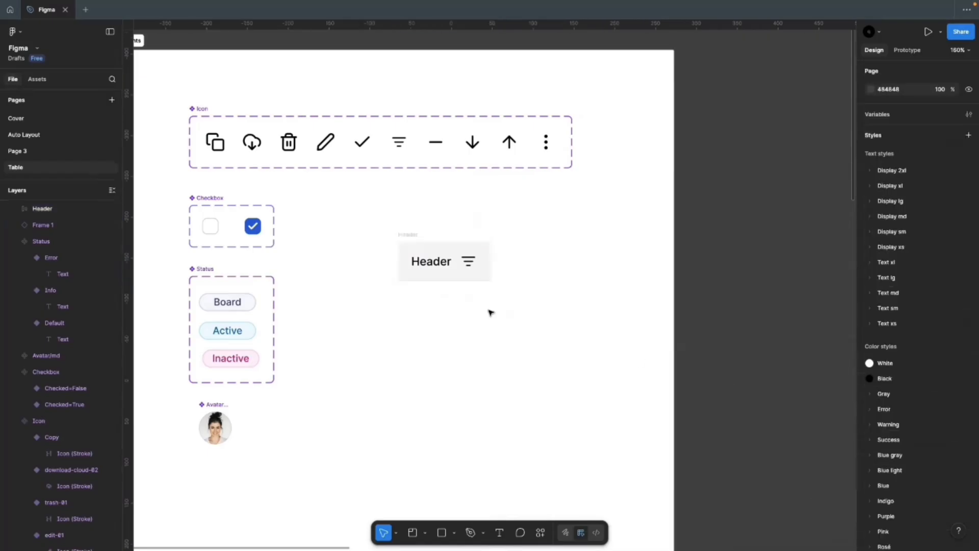
left_click(418, 261)
scroll(418, 261, "up", 3)
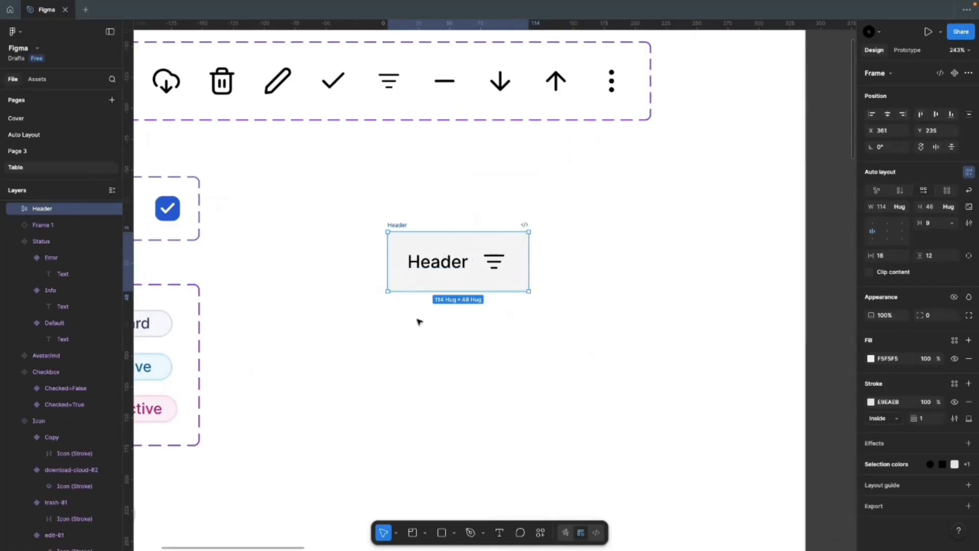
left_click(514, 341)
left_click(398, 227)
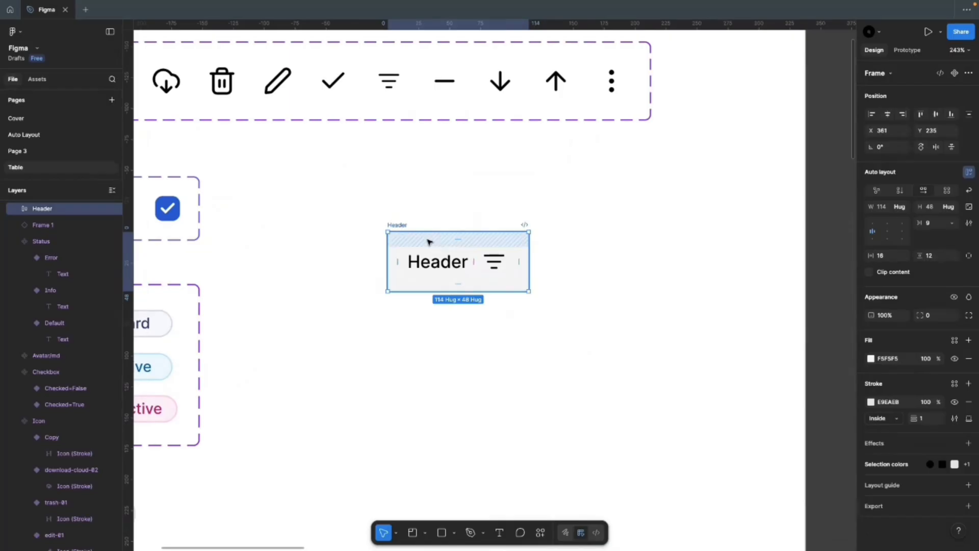
scroll(426, 236, "down", 2)
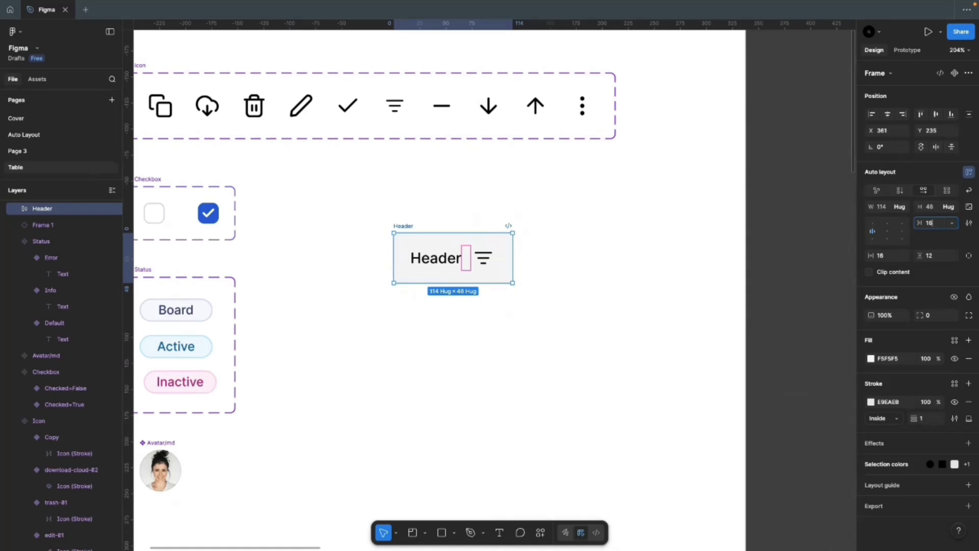
type("16")
key("Return")
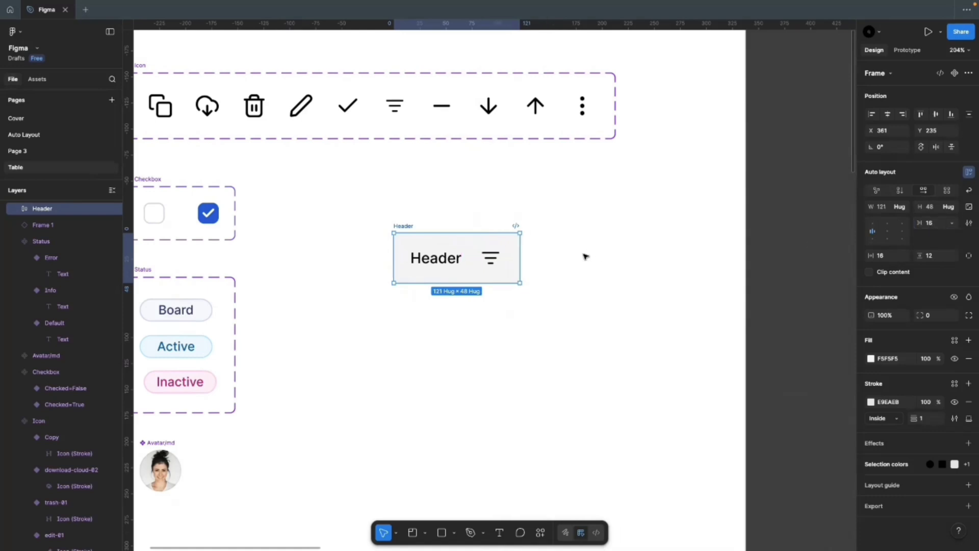
scroll(317, 276, "down", 5)
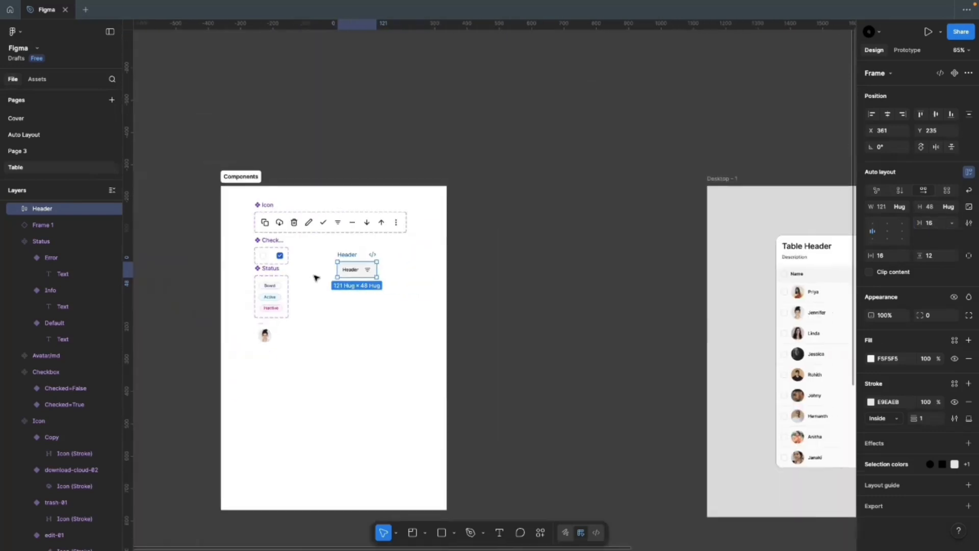
Step: Copy the Checked=False checkbox into the start of the Header cell
scroll(690, 287, "up", 5)
scroll(691, 289, "down", 3)
scroll(671, 214, "up", 1)
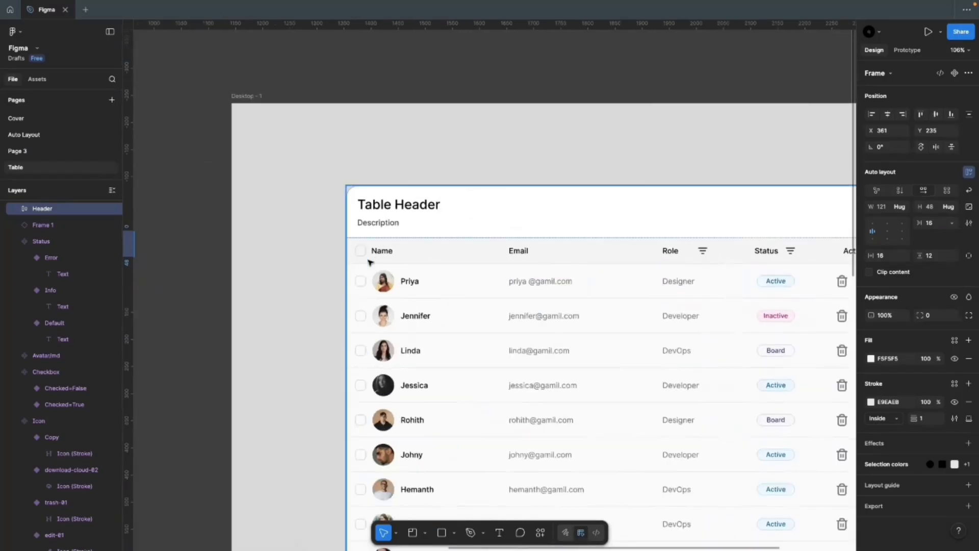
scroll(634, 280, "down", 5)
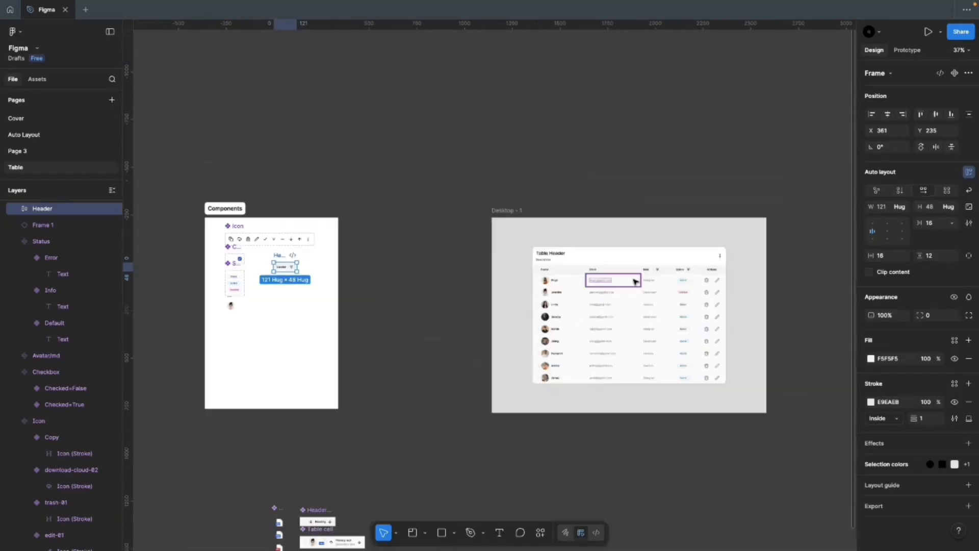
scroll(255, 274, "up", 5)
scroll(175, 255, "up", 3)
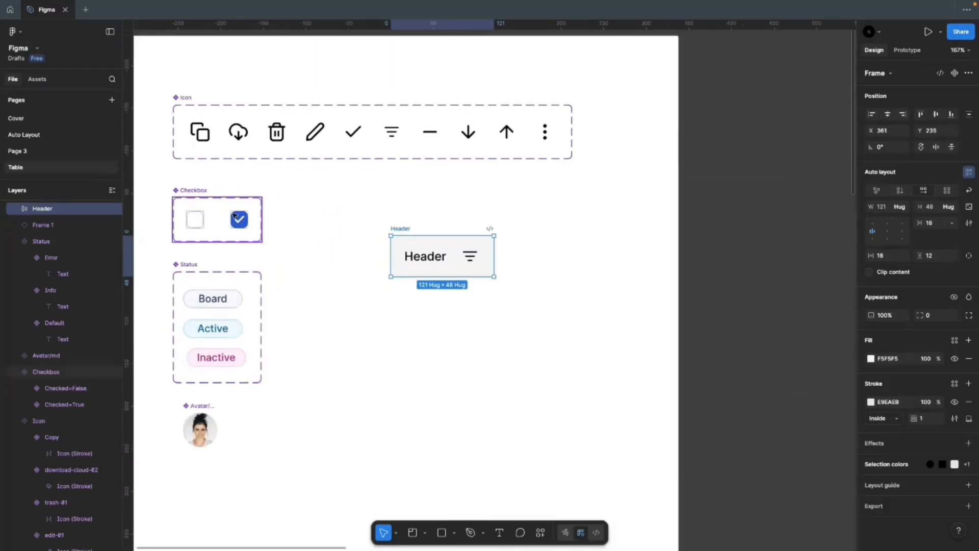
left_click(194, 222)
left_click_drag(194, 222, 396, 256)
left_click(488, 301)
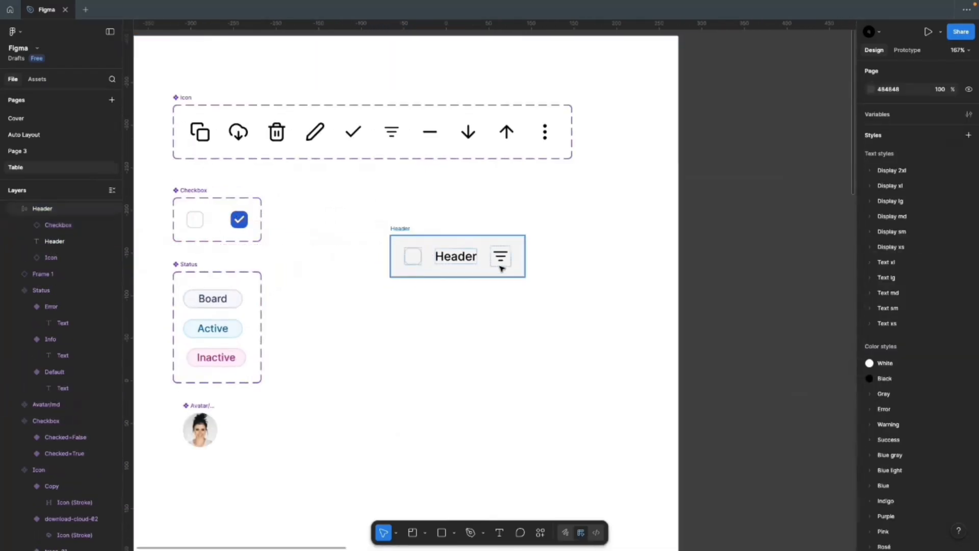
Step: Duplicate the filter icon and move the copy ahead of the Header label
left_click(460, 256)
left_click(502, 256)
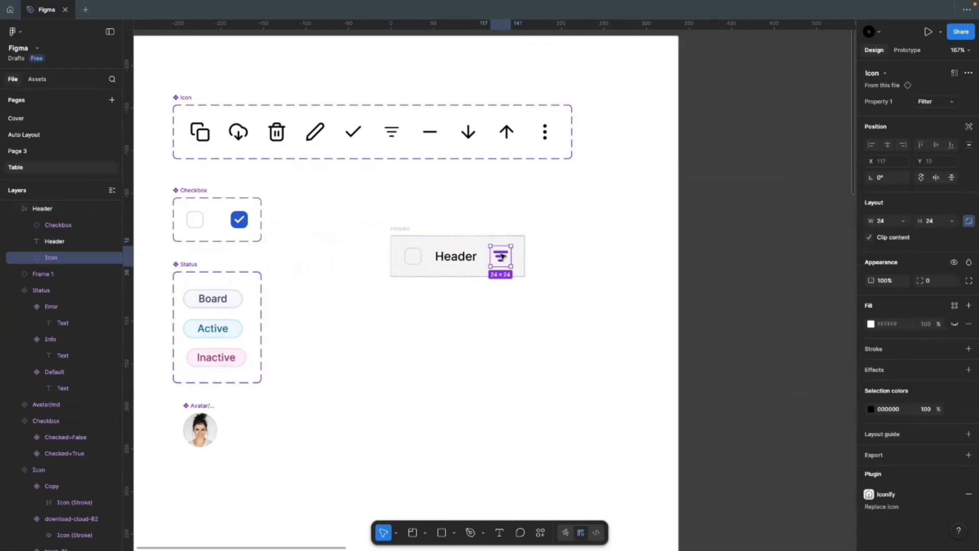
key("ctrl+d")
key("Left")
key("Left")
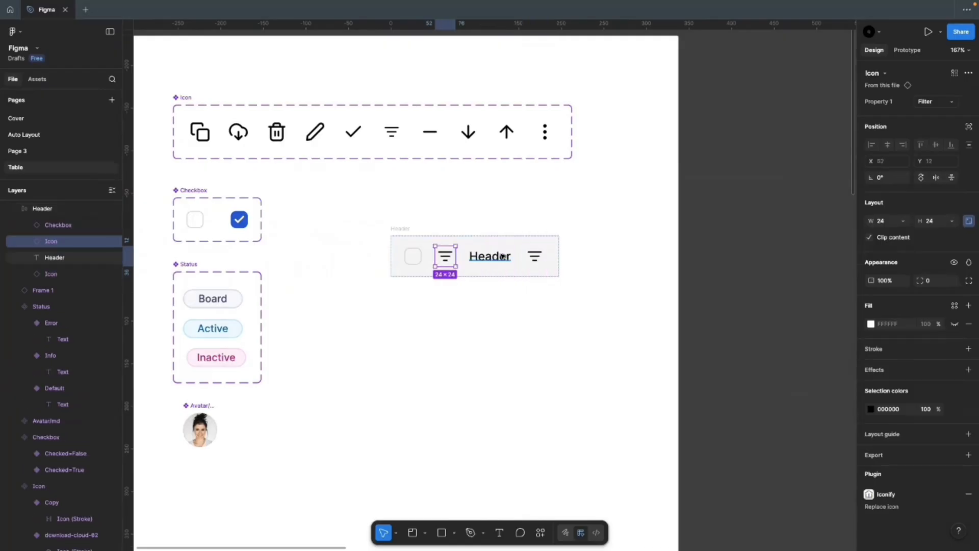
left_click(464, 344)
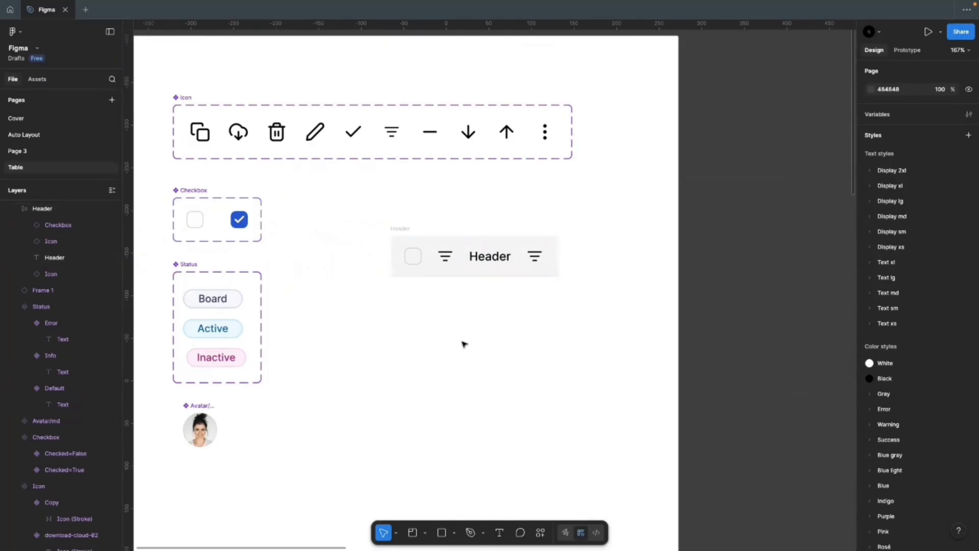
left_click(399, 227)
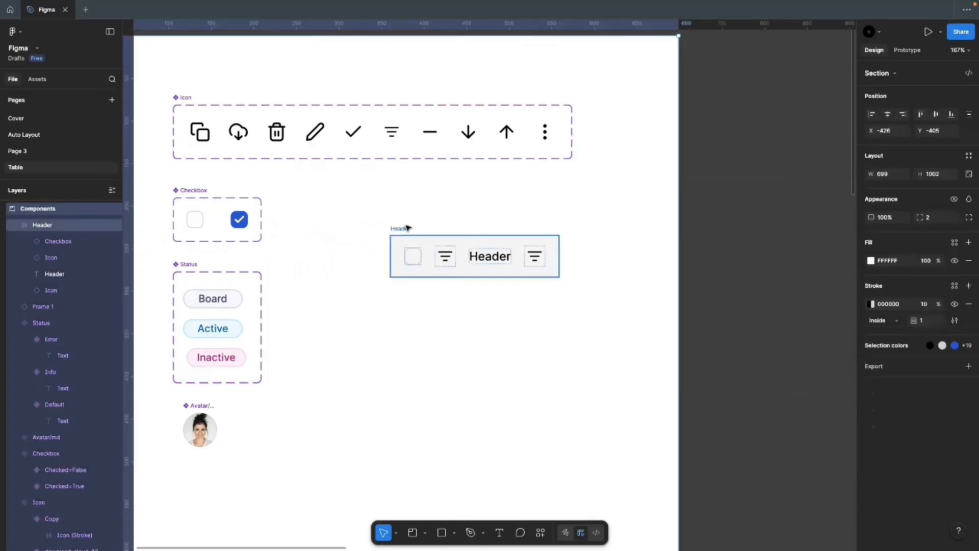
left_click(445, 257)
left_click(439, 295)
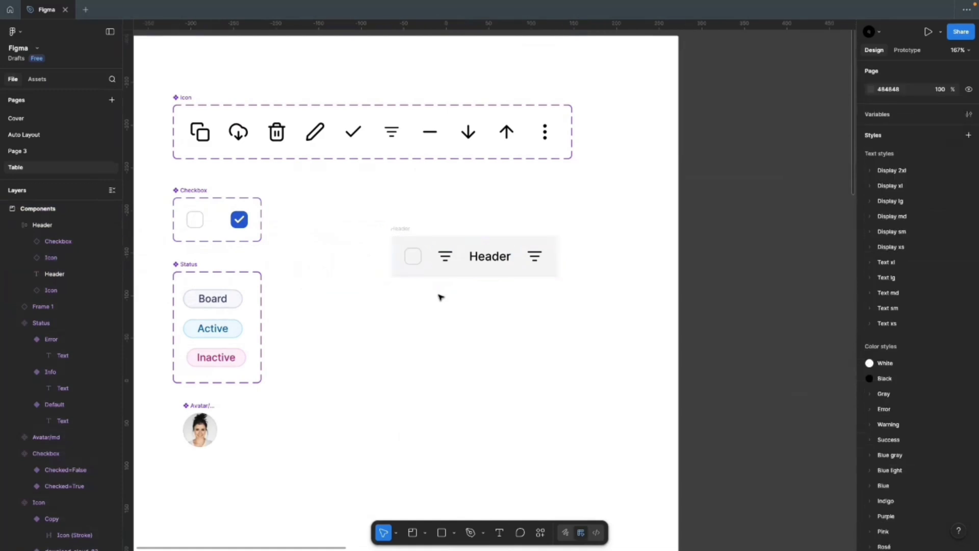
left_click(403, 229)
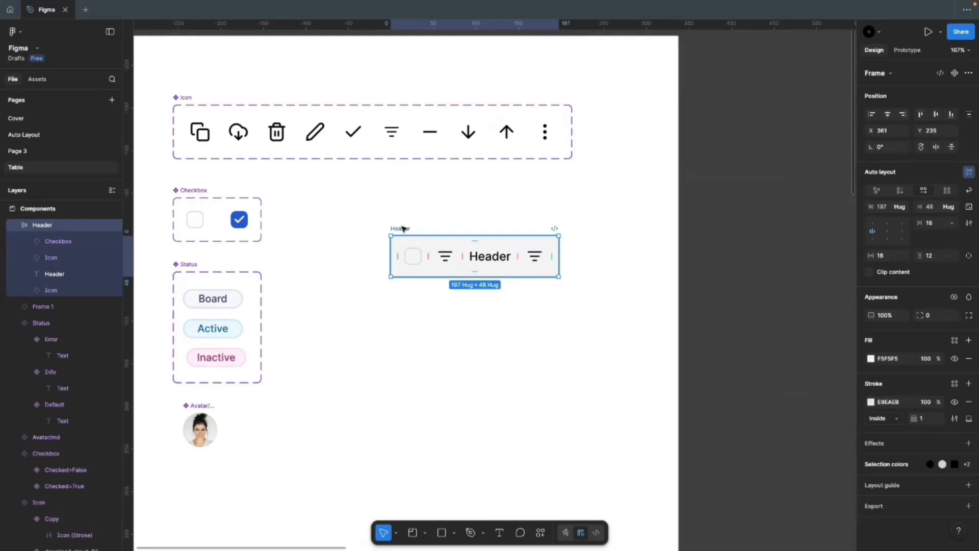
left_click(431, 333)
left_click(400, 231)
left_click(413, 256)
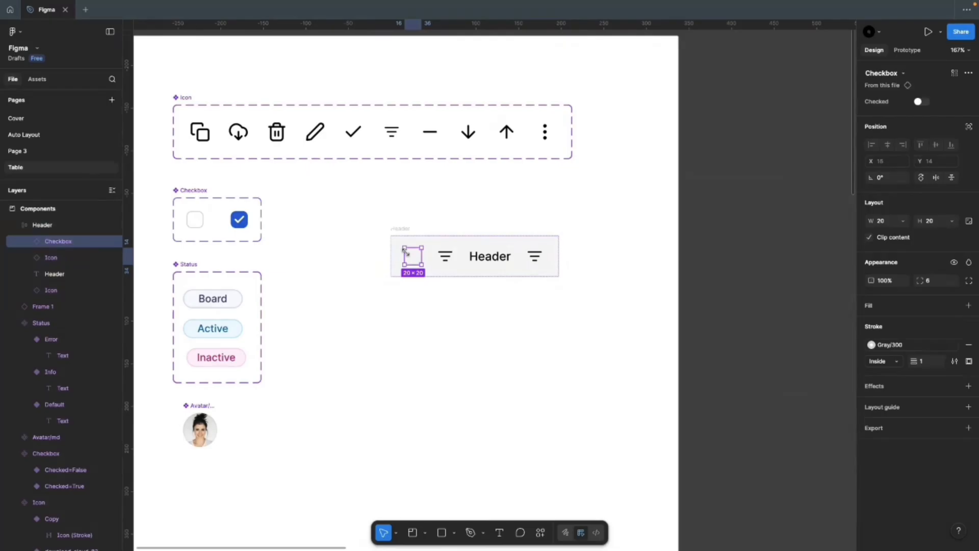
left_click(453, 260)
left_click(534, 261)
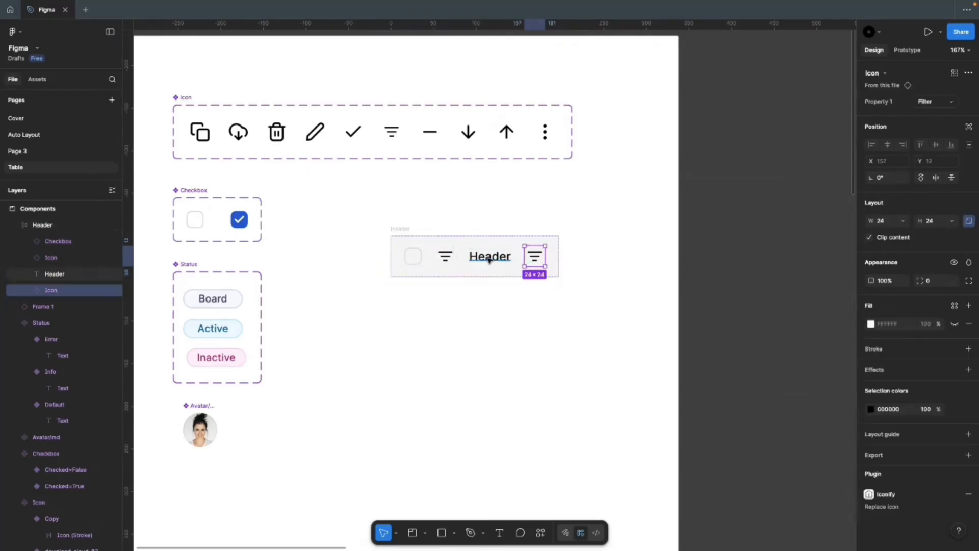
left_click(488, 261)
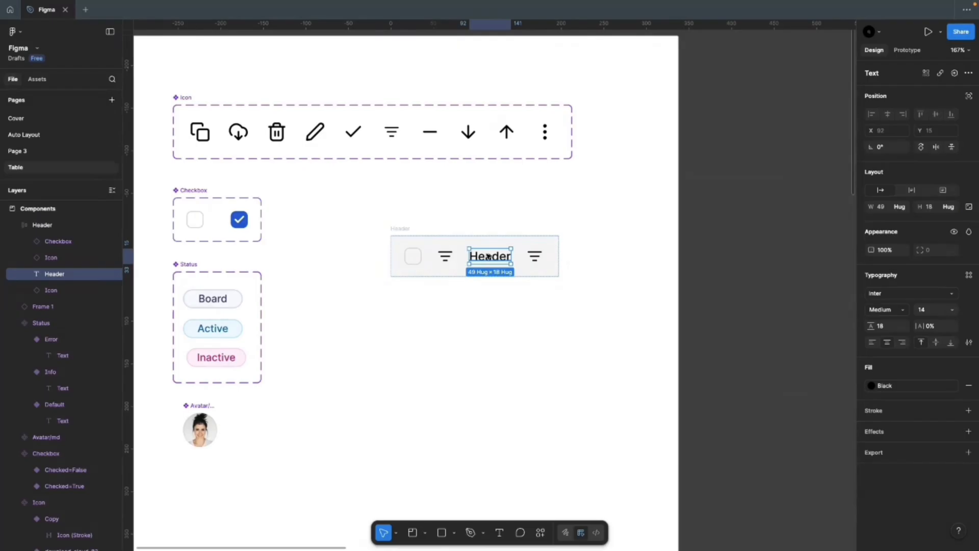
left_click(505, 338)
left_click(398, 227)
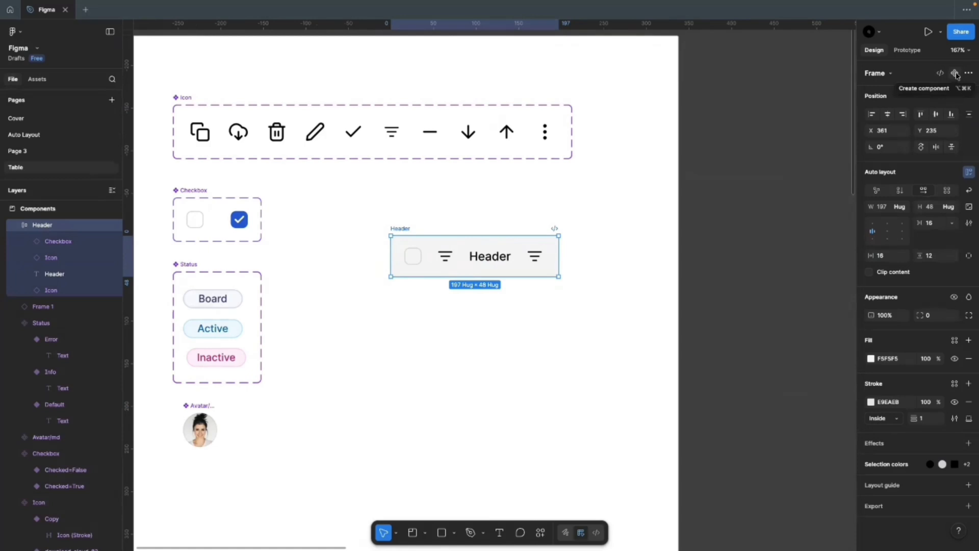
Step: Make the Header cell a component and review the property types without adding any
left_click(955, 74)
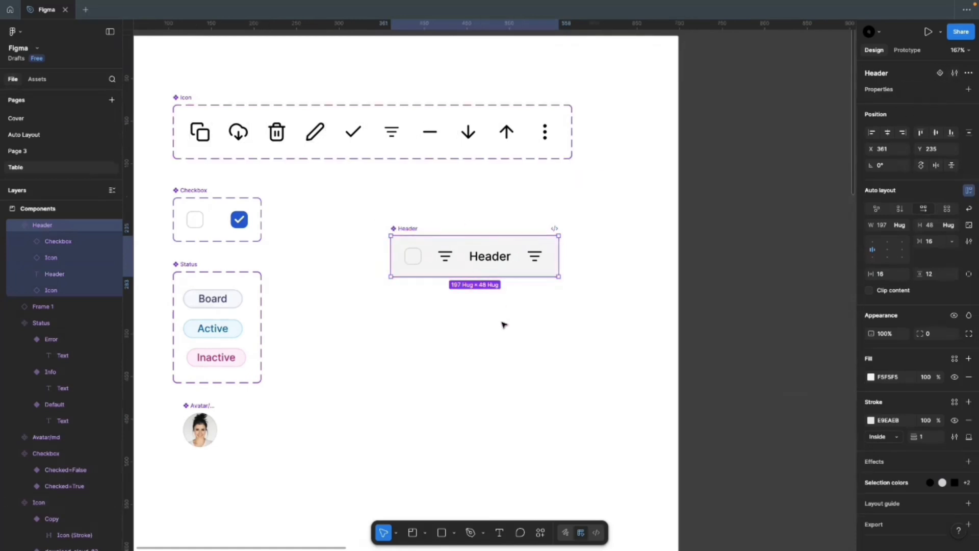
left_click(504, 324)
left_click(412, 230)
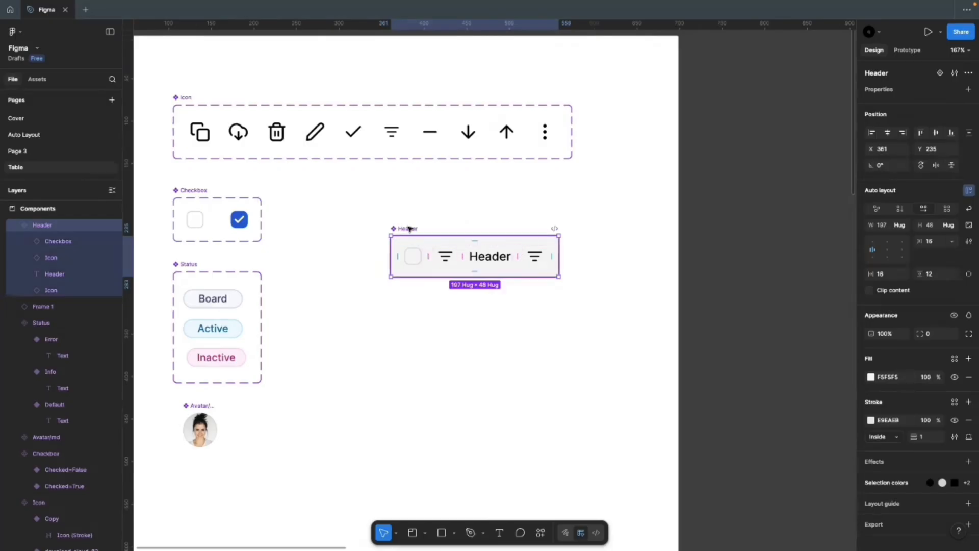
scroll(481, 267, "up", 5)
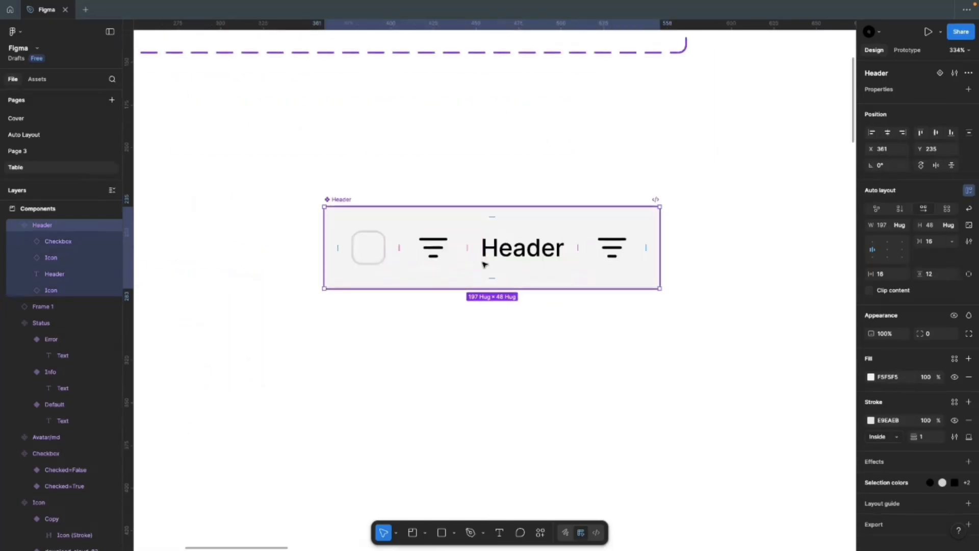
left_click(495, 253)
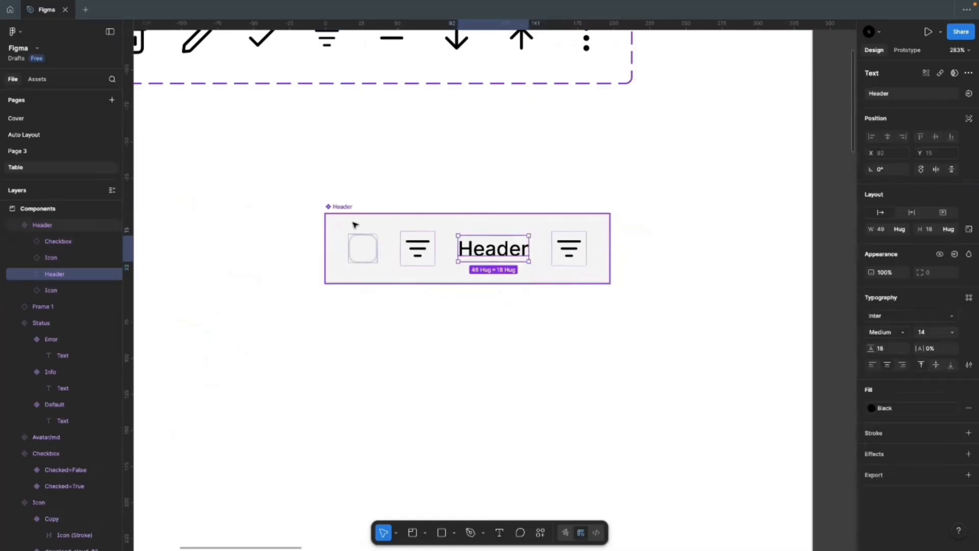
left_click(343, 208)
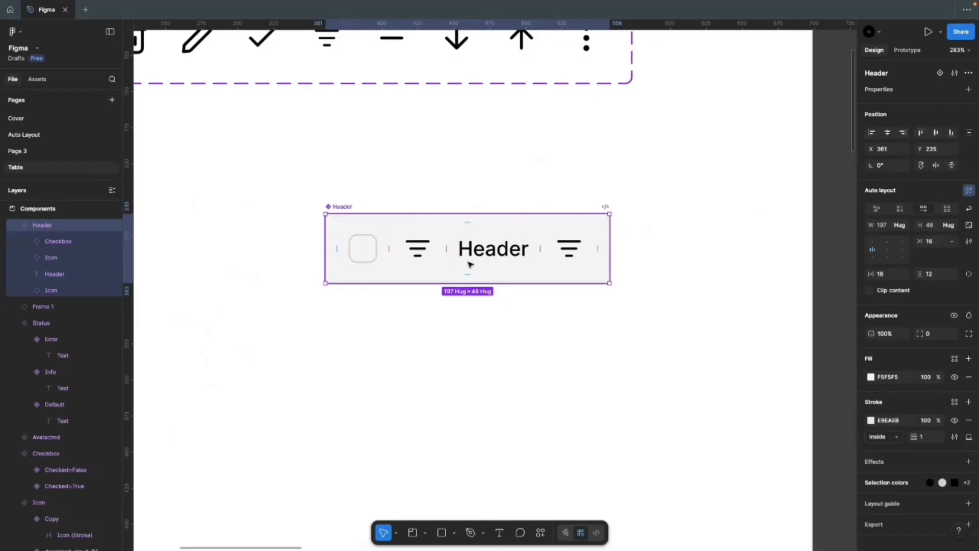
left_click(969, 90)
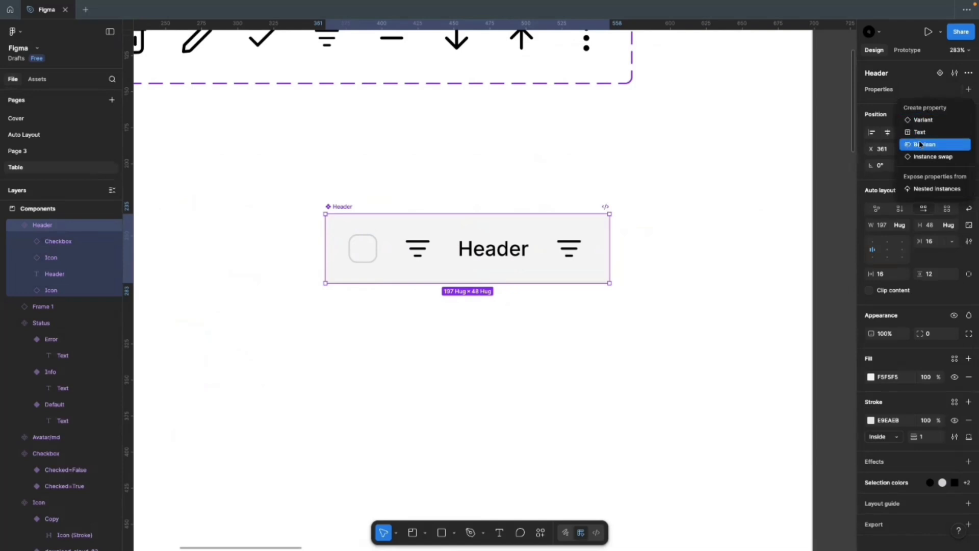
left_click(681, 220)
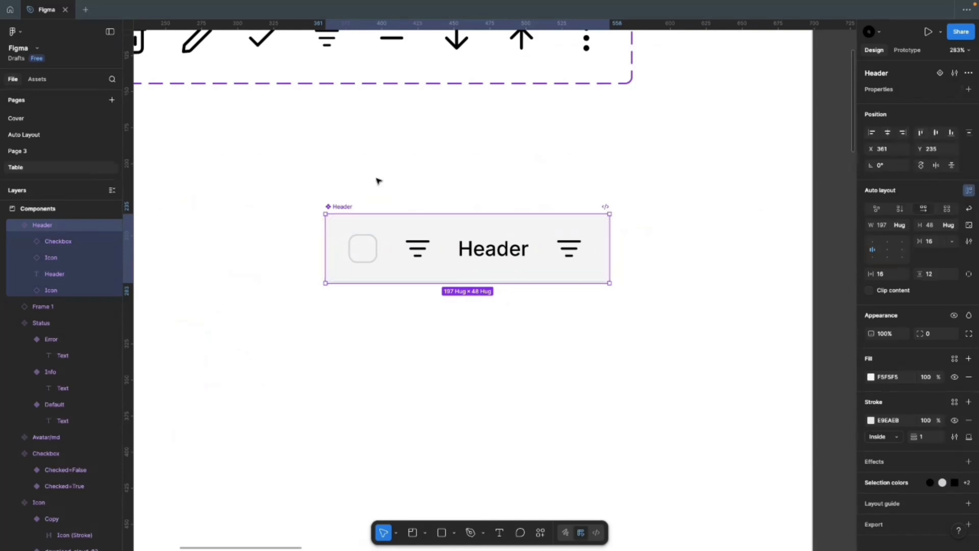
Step: Duplicate the Header component below itself and compare it with the table's header row
scroll(379, 181, "down", 1)
scroll(379, 176, "down", 3)
left_click_drag(369, 185, 366, 259)
scroll(271, 262, "down", 6)
scroll(799, 259, "up", 4)
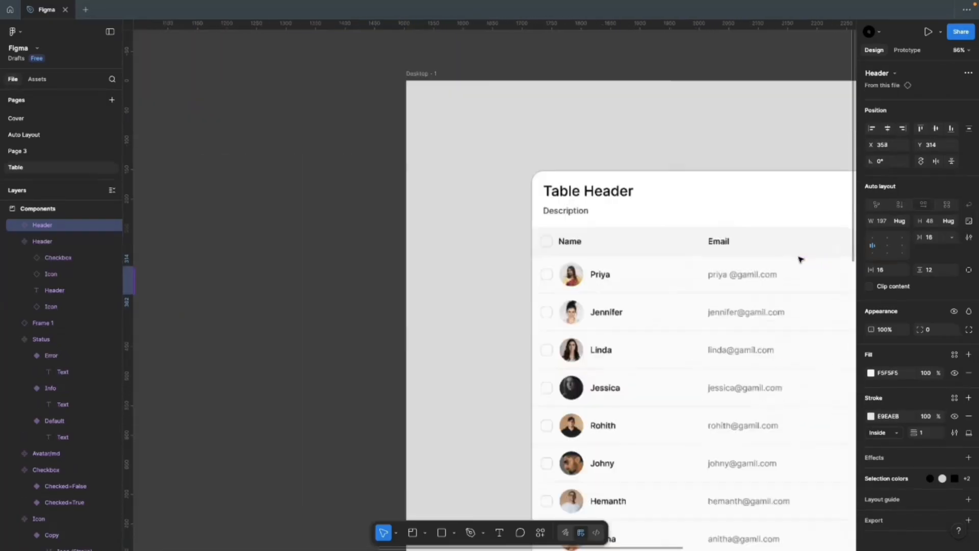
scroll(799, 259, "up", 5)
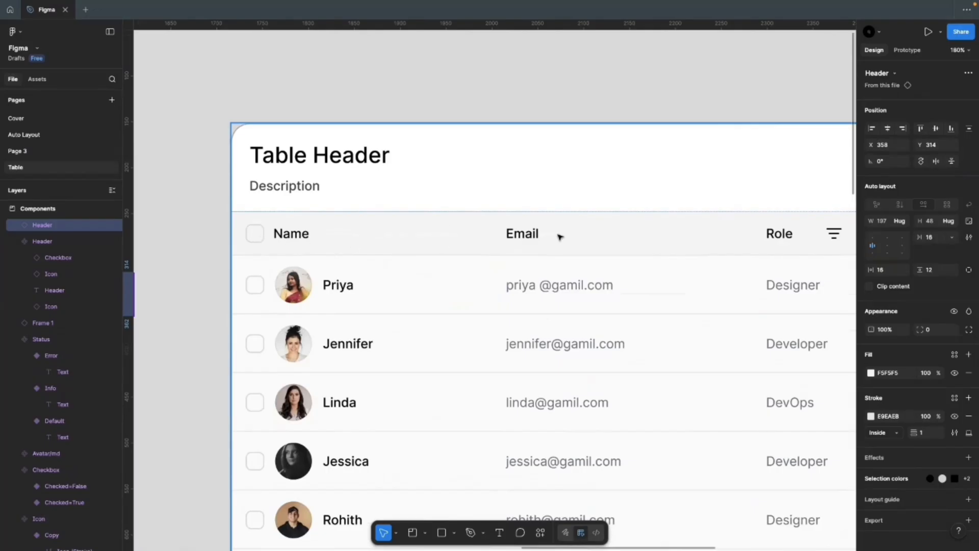
scroll(541, 243, "down", 5)
scroll(627, 250, "up", 8)
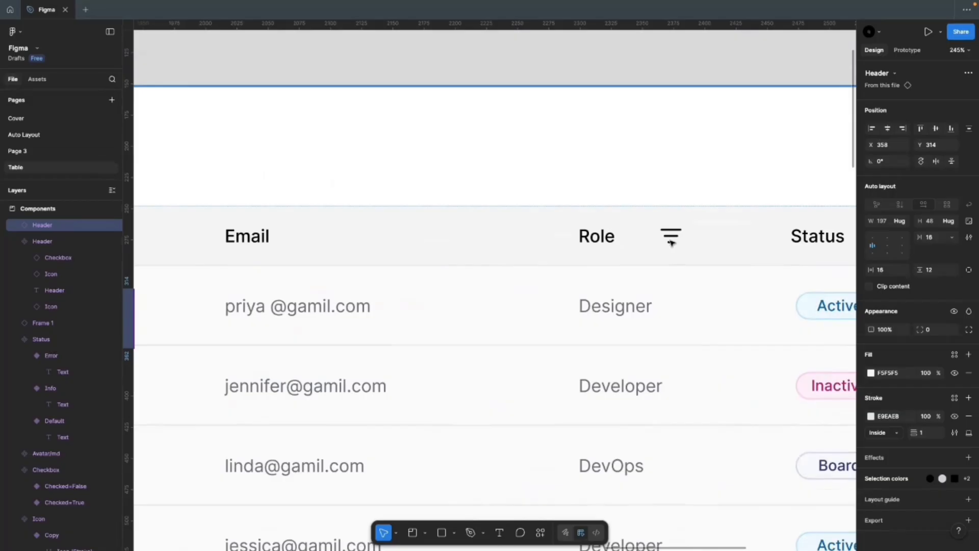
scroll(671, 243, "down", 4)
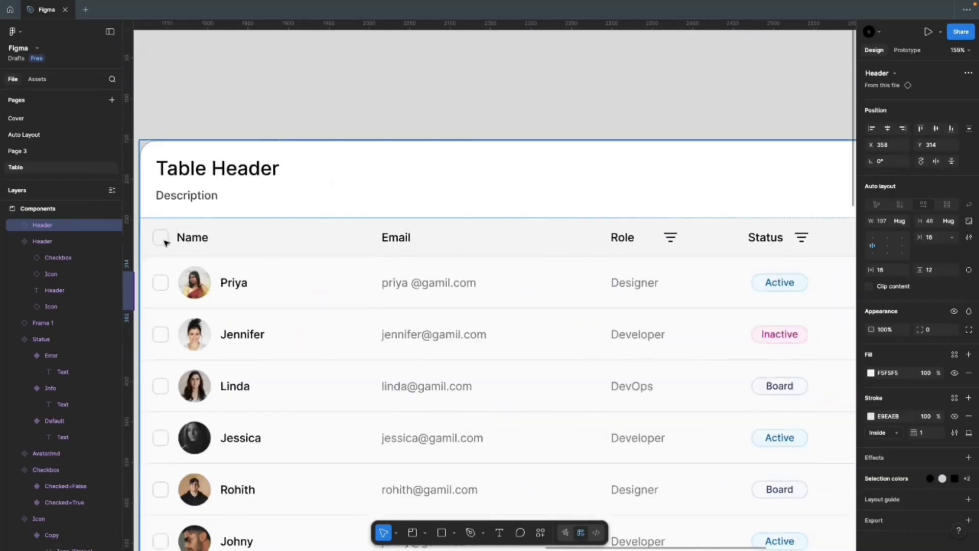
scroll(722, 265, "down", 2)
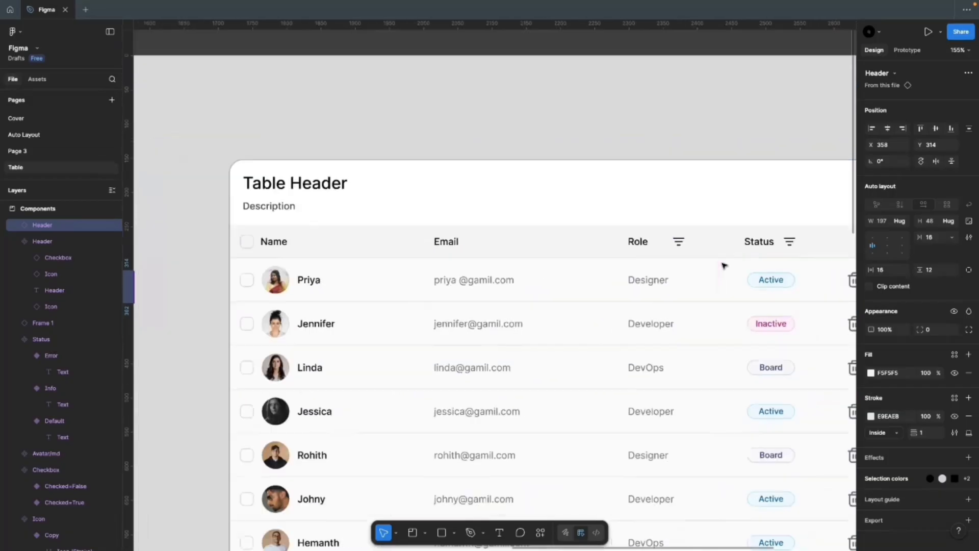
key("shift+2")
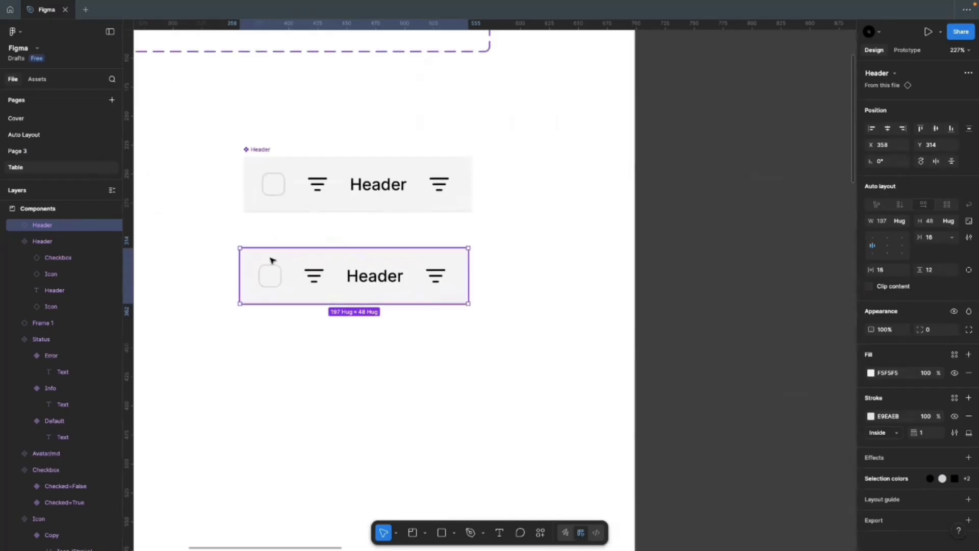
Step: Delete the Header copy below the main component
left_click(257, 150)
left_click(311, 270)
key("Delete")
Step: Add a Boolean property 'Show Check Box' to the Header component, defaulting to True
left_click(257, 171)
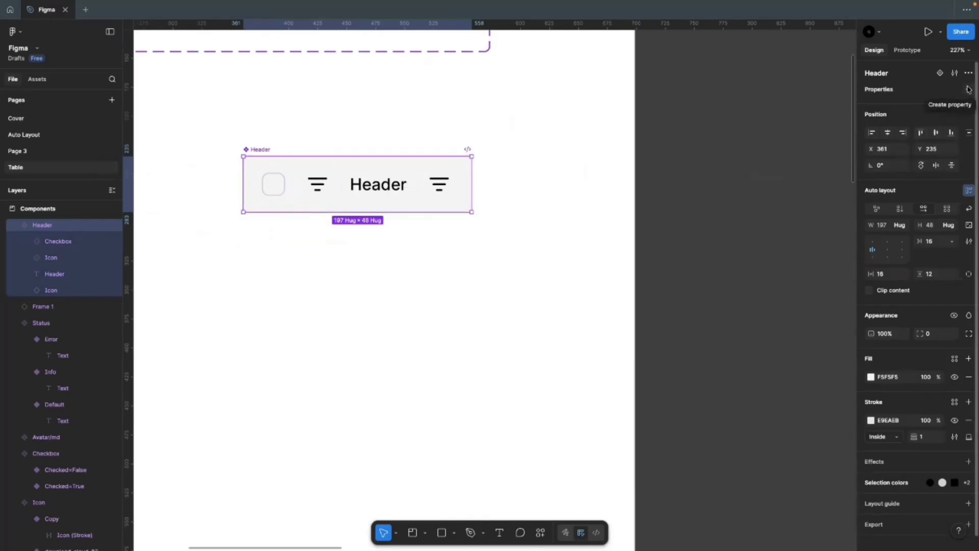
left_click(968, 89)
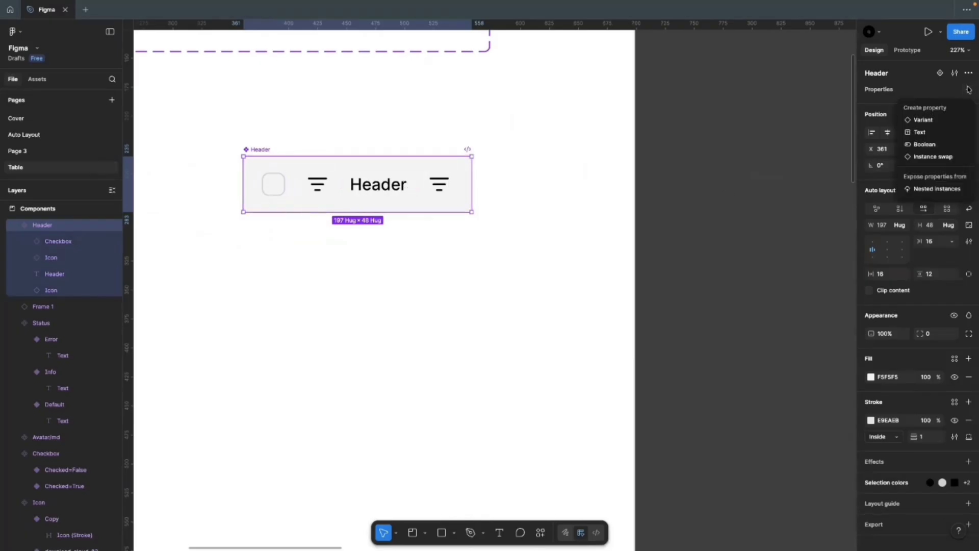
left_click(939, 146)
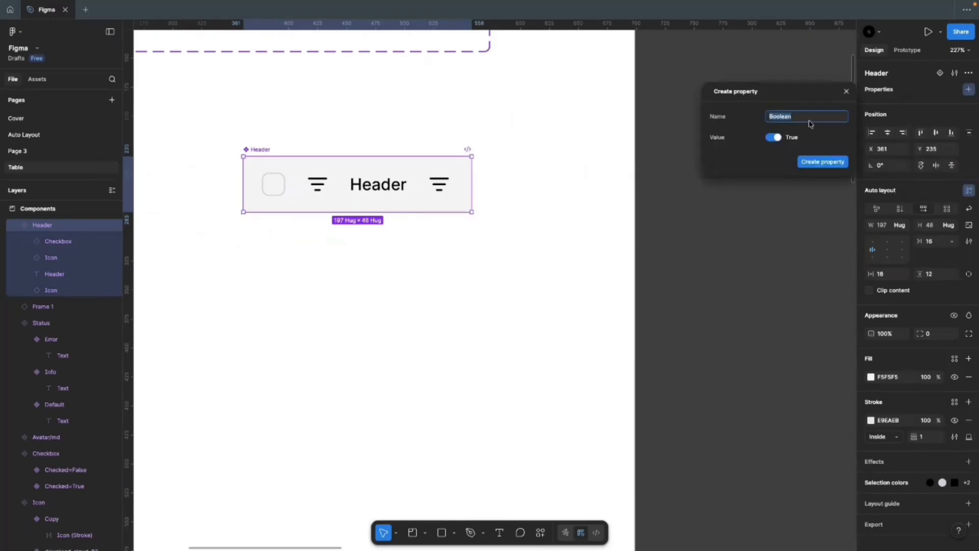
type("Show Check Box")
left_click(806, 163)
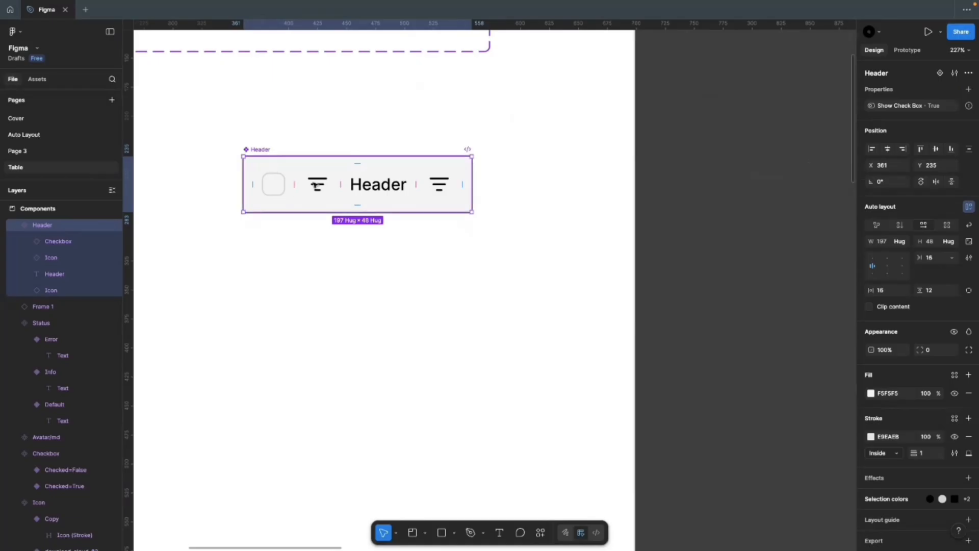
left_click(274, 184)
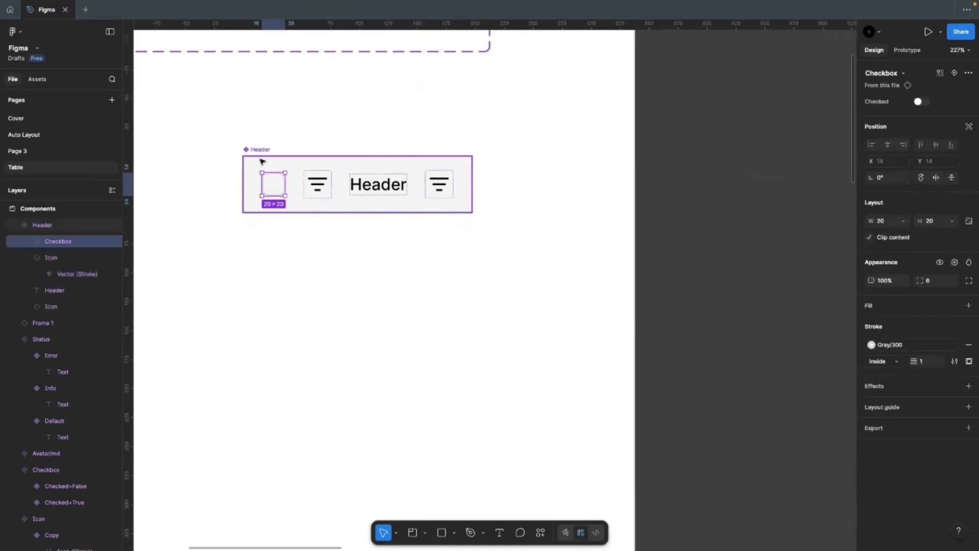
Step: Bind the Header checkbox layer's visibility to the Show Check Box property
left_click(260, 138)
left_click(328, 185)
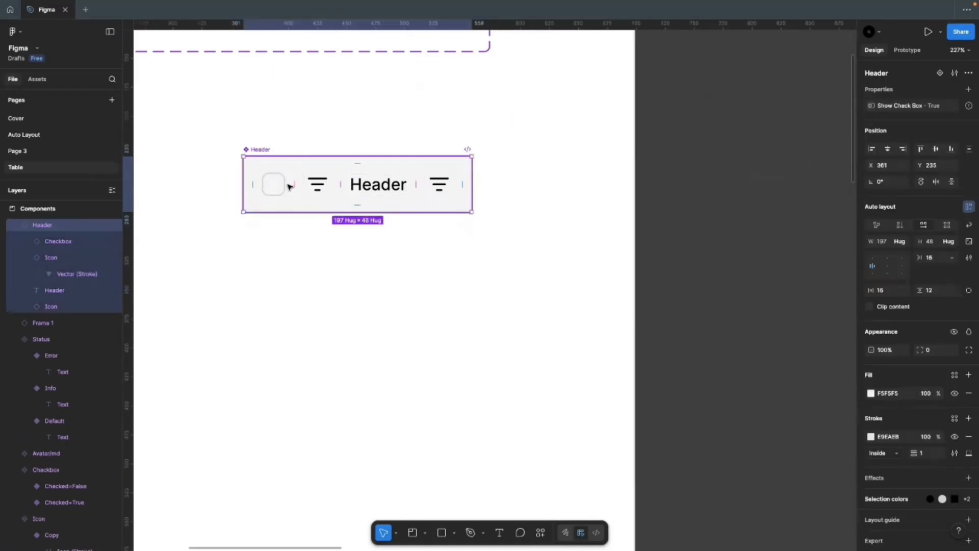
left_click(278, 185)
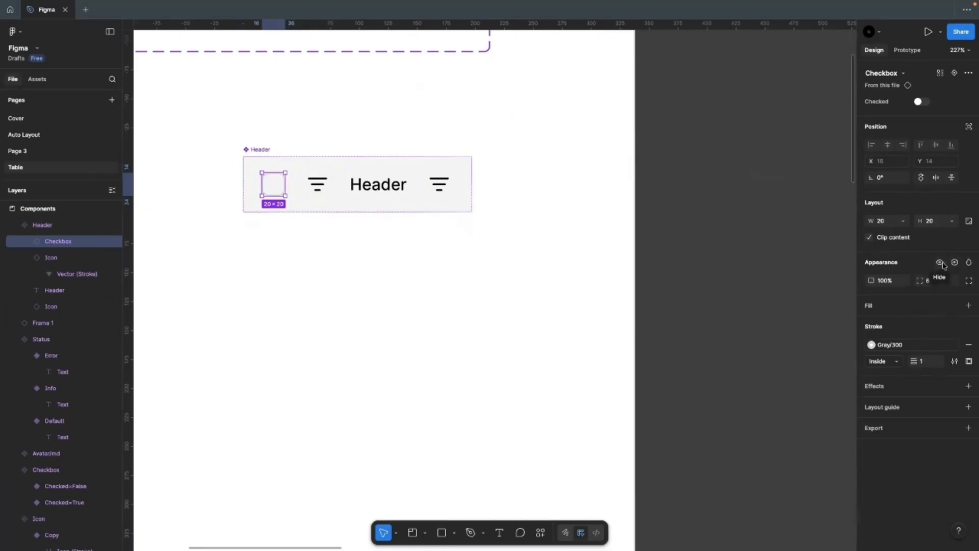
left_click(955, 263)
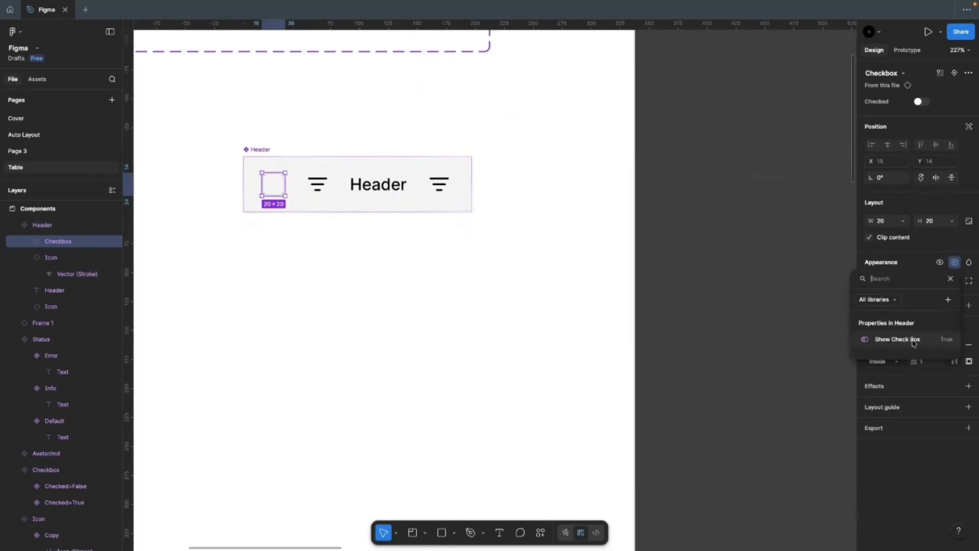
left_click(913, 341)
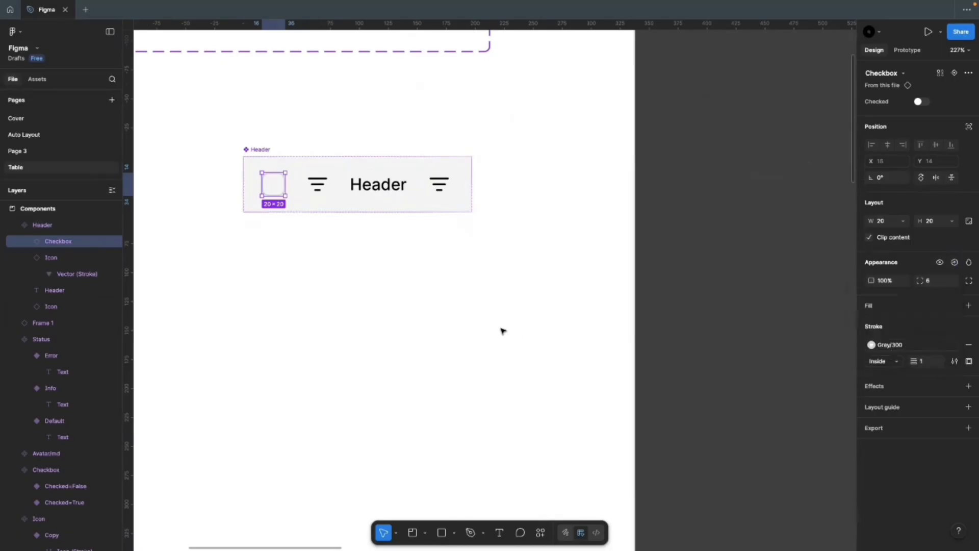
left_click(265, 151)
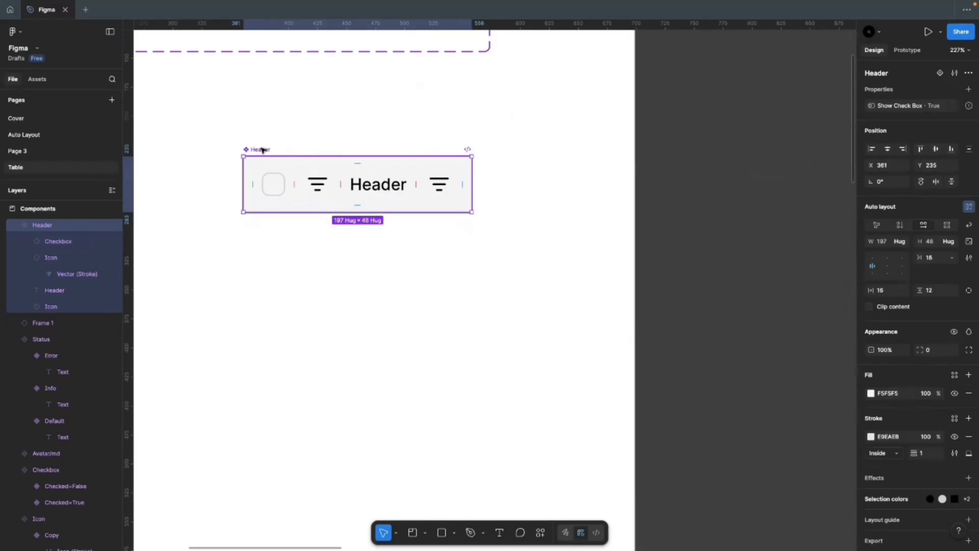
left_click(968, 90)
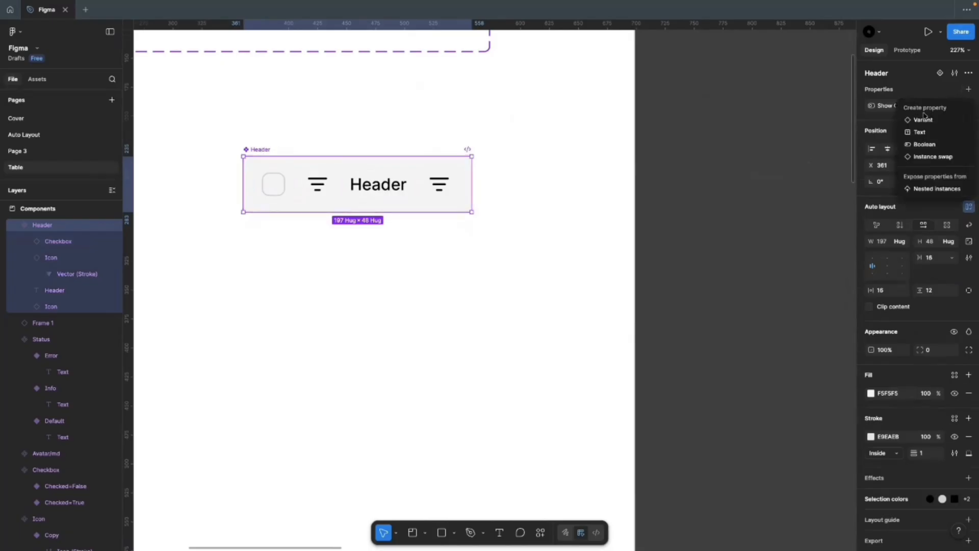
left_click(921, 147)
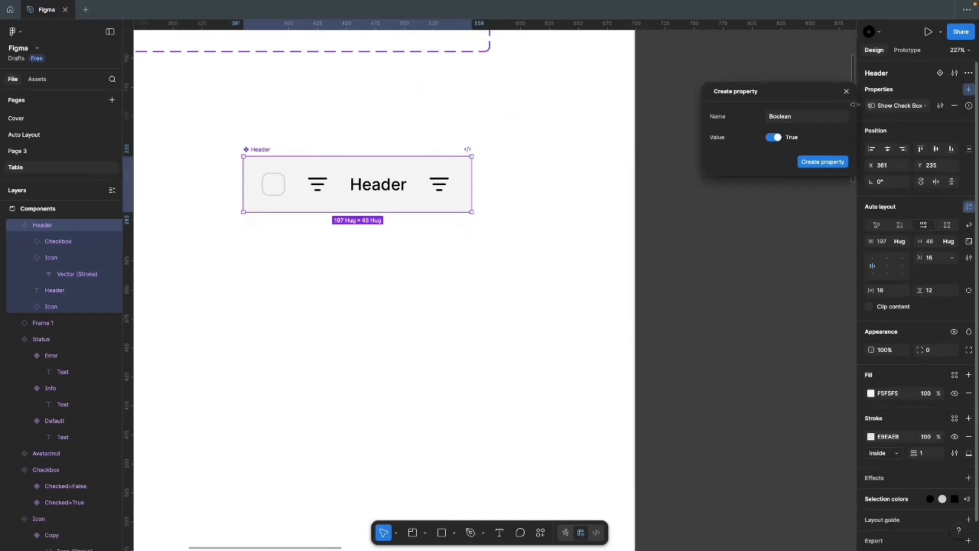
left_click(846, 92)
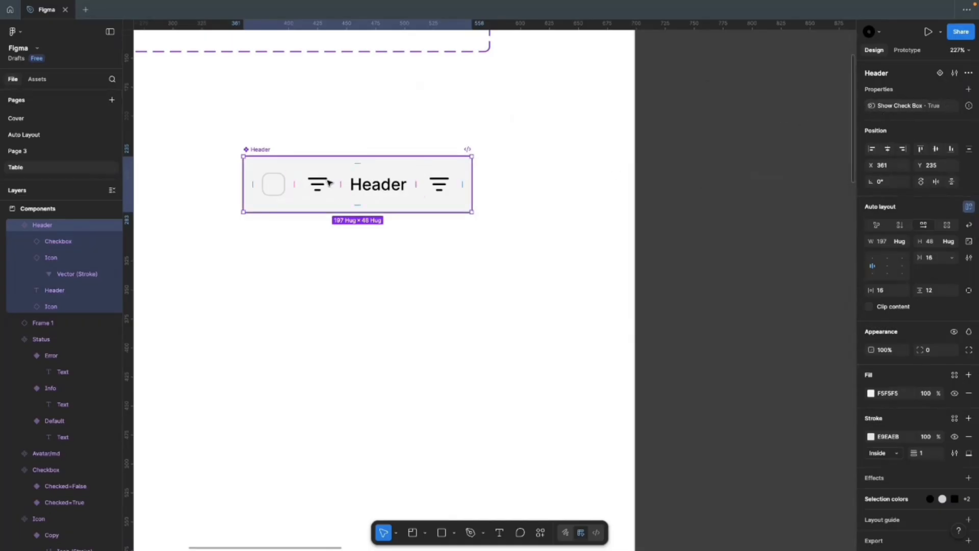
left_click(269, 182)
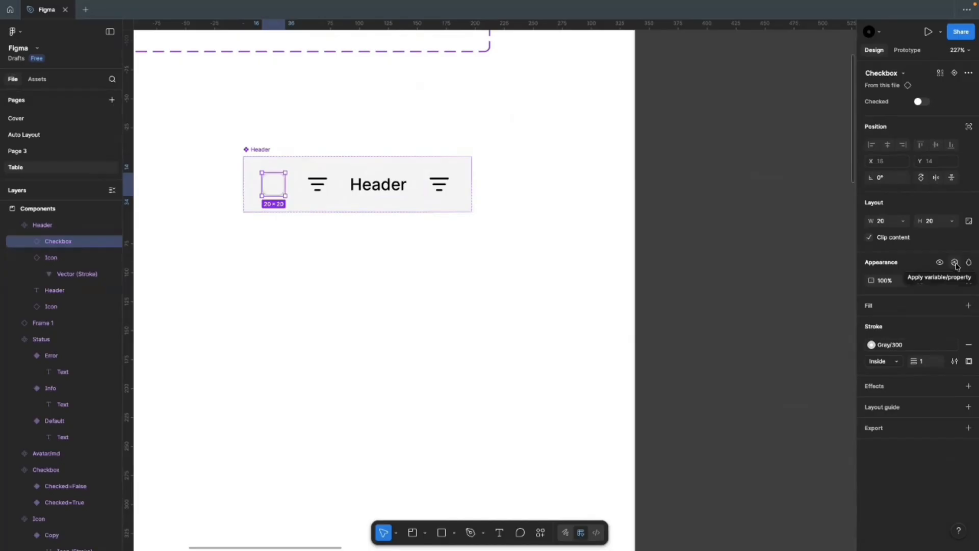
left_click(955, 263)
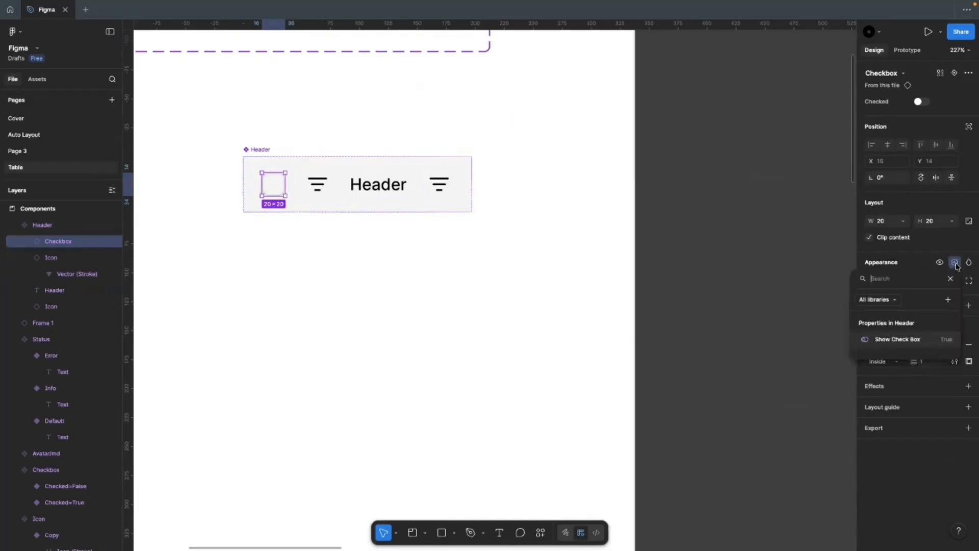
left_click(897, 339)
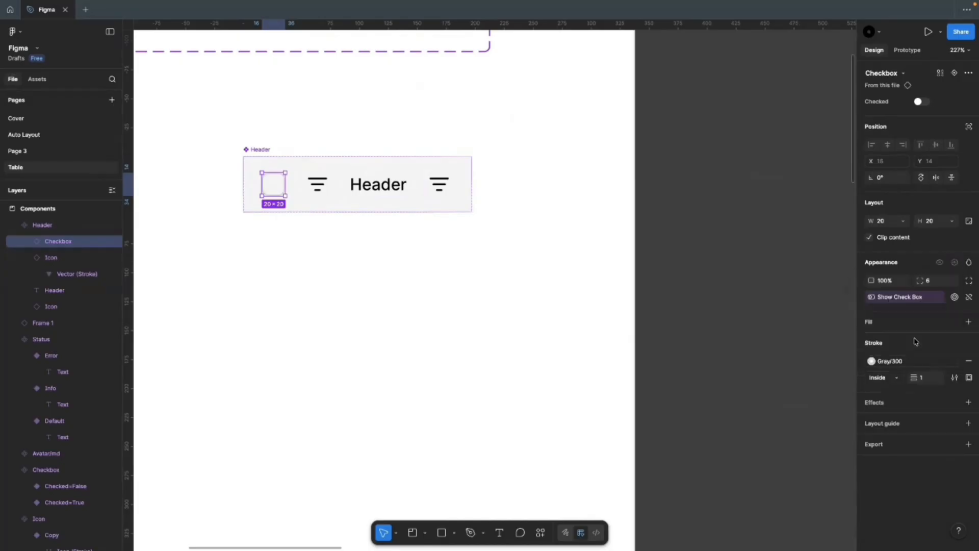
left_click(375, 280)
Step: Place a Header instance below the component and toggle its Show Check Box off and on
left_click(270, 150)
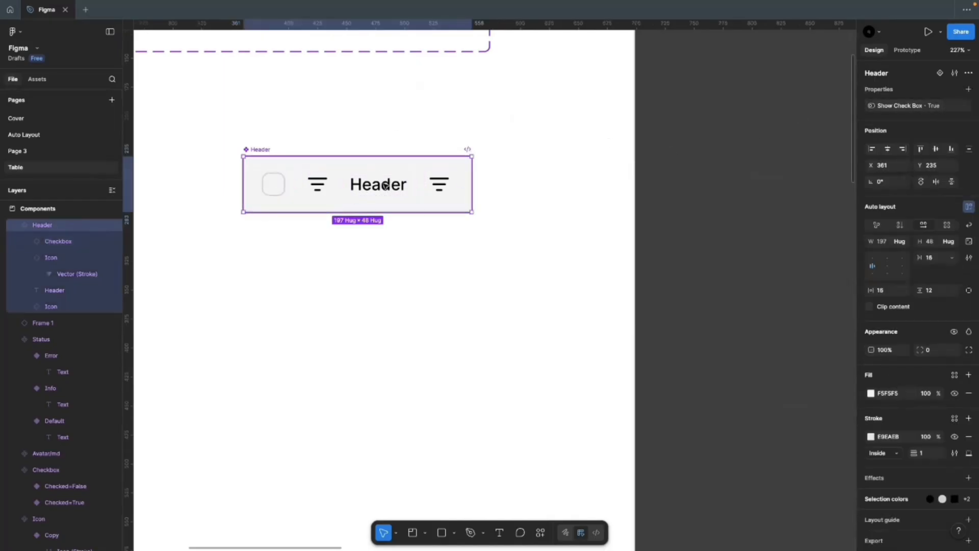
left_click_drag(385, 185, 386, 296)
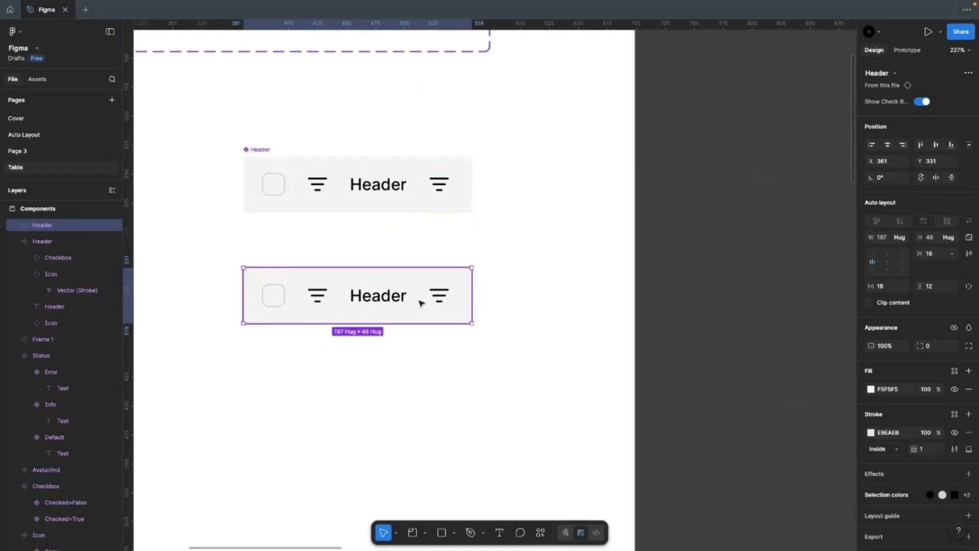
left_click(923, 102)
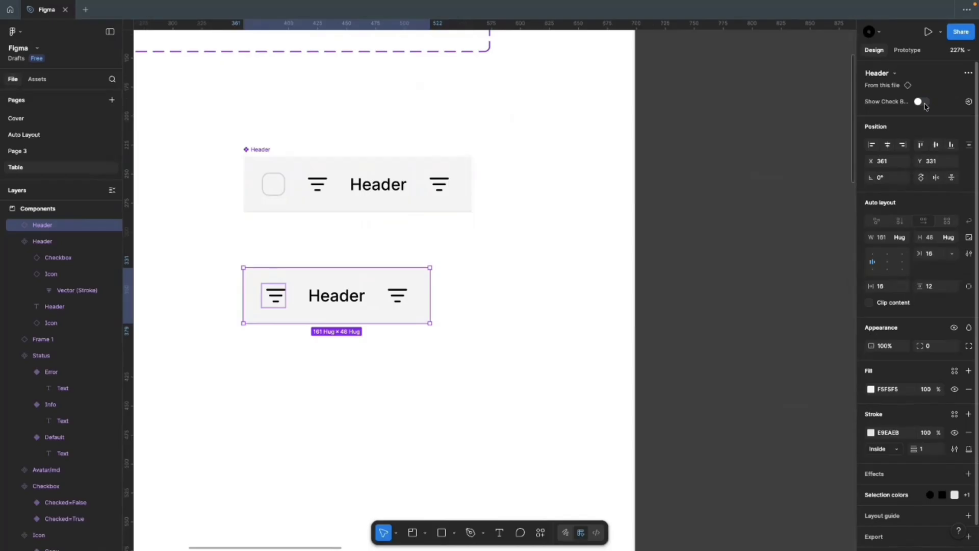
left_click(922, 102)
left_click_drag(854, 206, 796, 211)
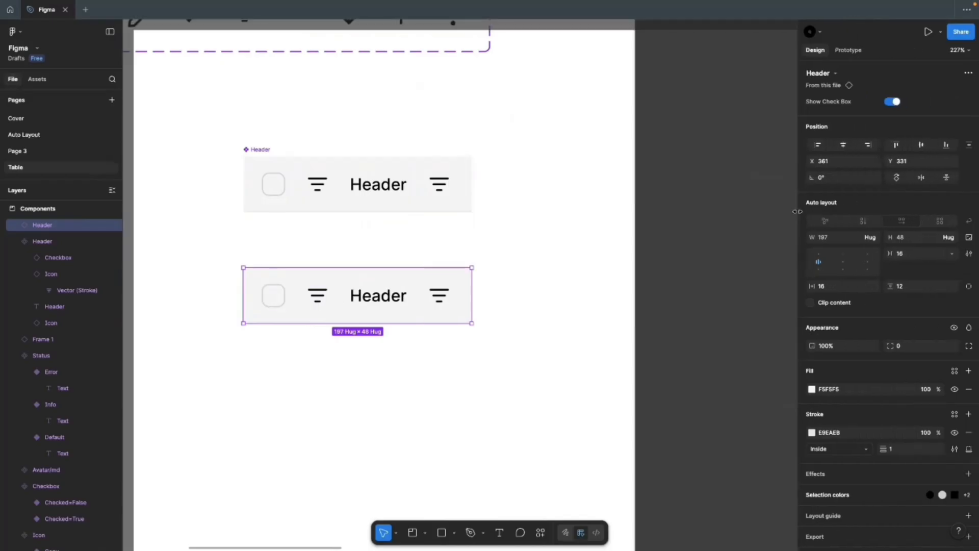
left_click(404, 246)
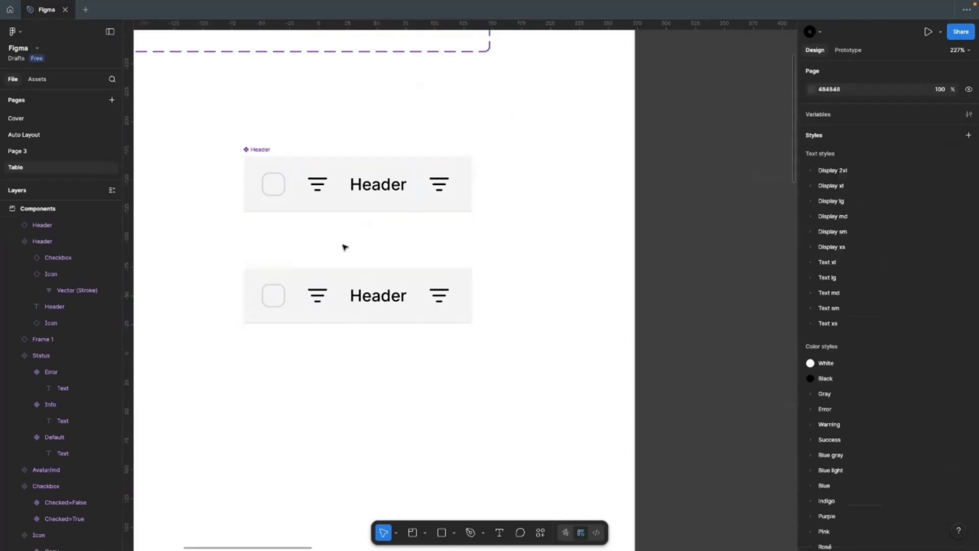
left_click(306, 295)
left_click(259, 151)
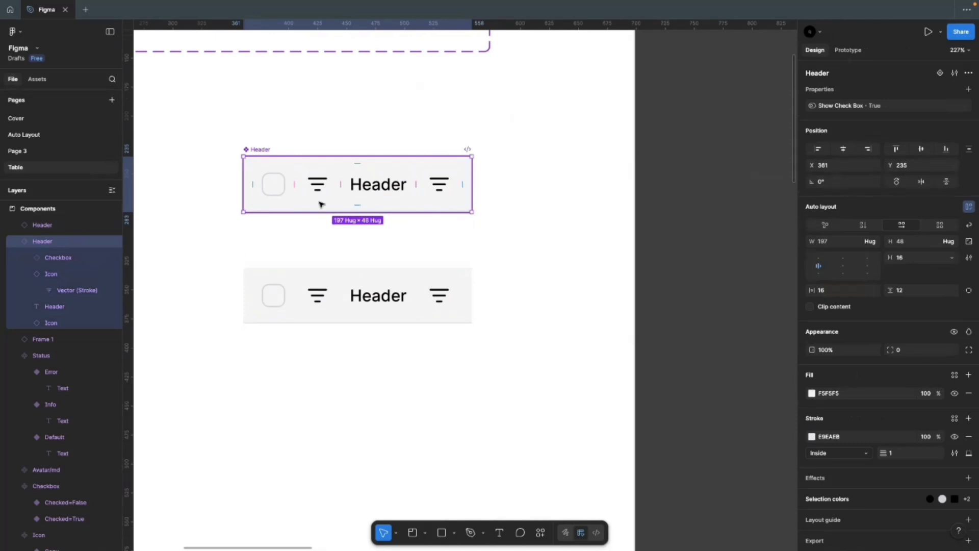
Step: Add a Boolean property named Show Left Icon to the Header component
left_click(968, 89)
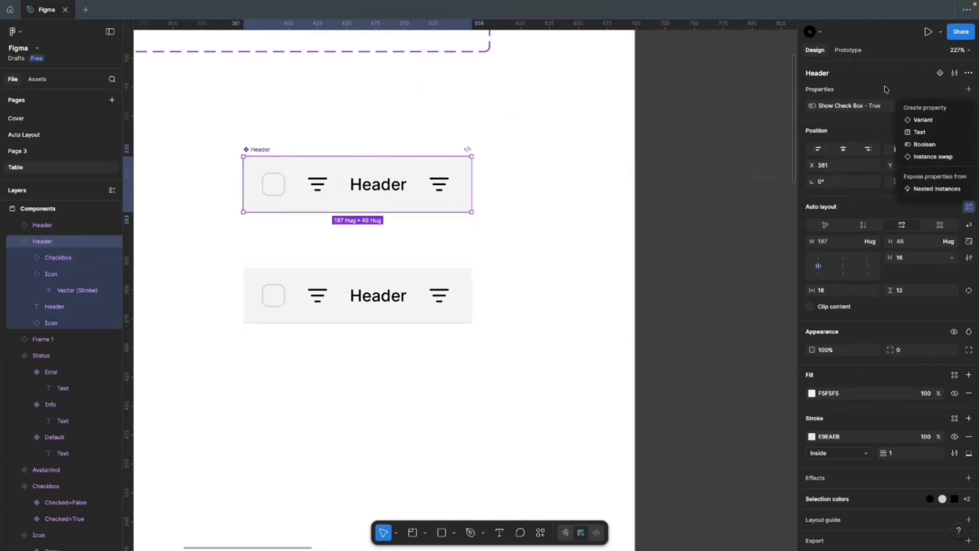
left_click(938, 145)
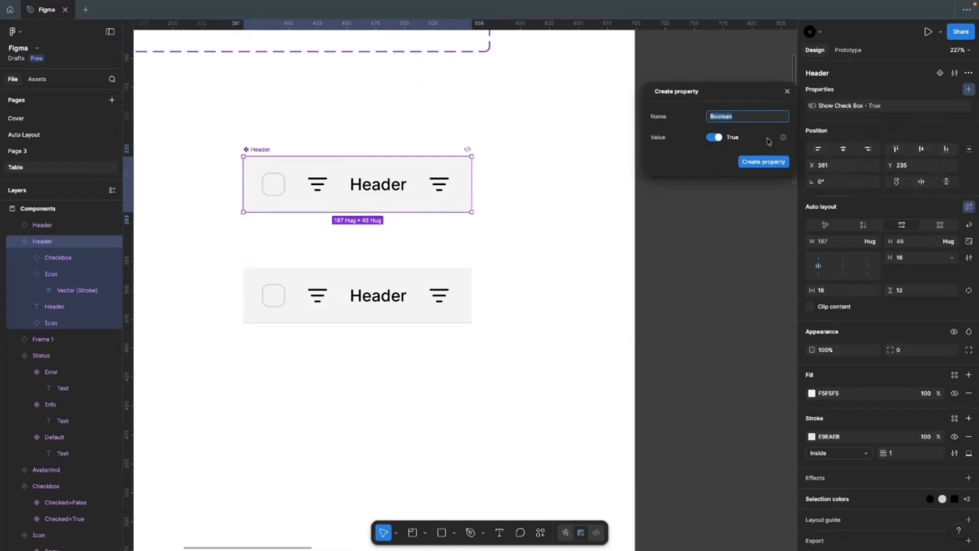
type("Show Left Icon")
left_click(763, 161)
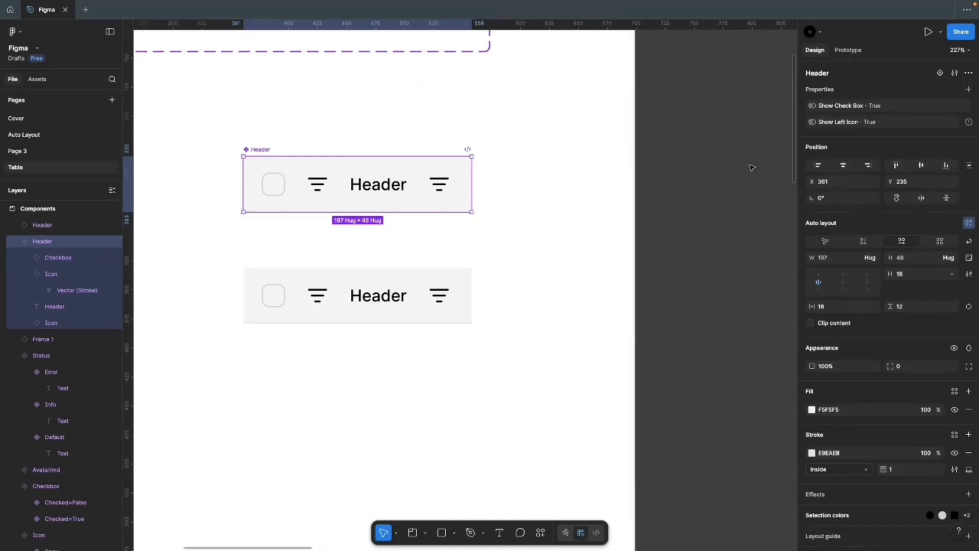
Step: Add a second Boolean property named Show Right Icon
left_click(968, 89)
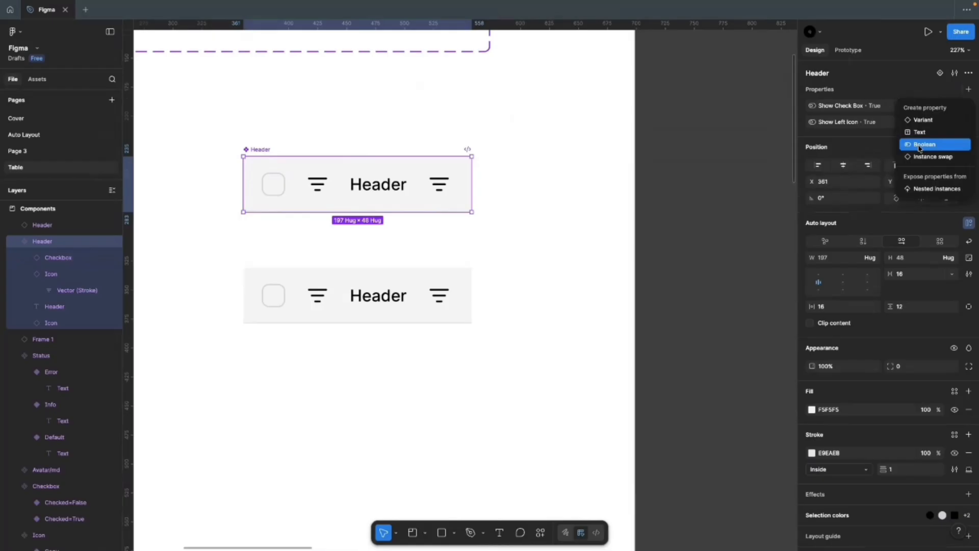
left_click(919, 145)
type("Show Right Icon")
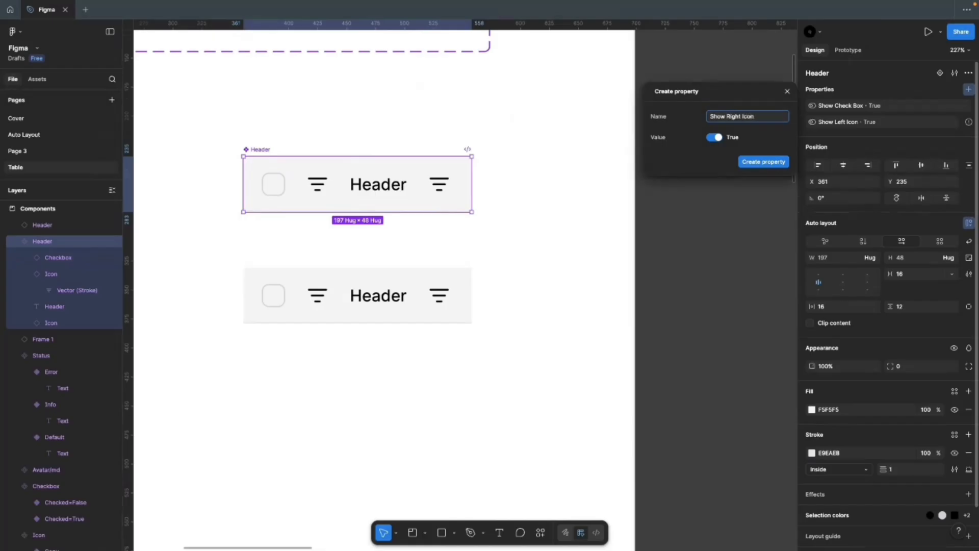
left_click(773, 162)
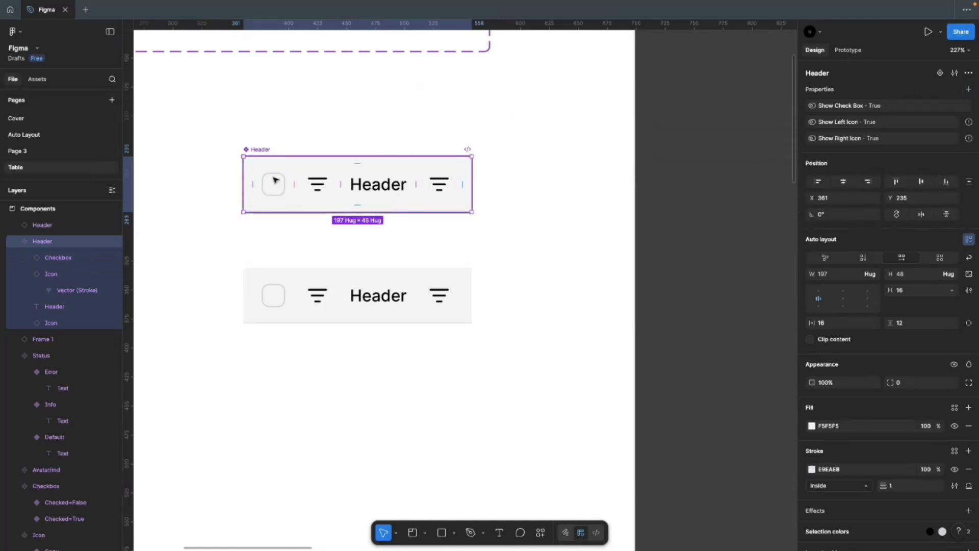
Step: Link the left filter icon's visibility to Show Left Icon and check the lower instance
left_click(365, 185)
left_click(317, 187)
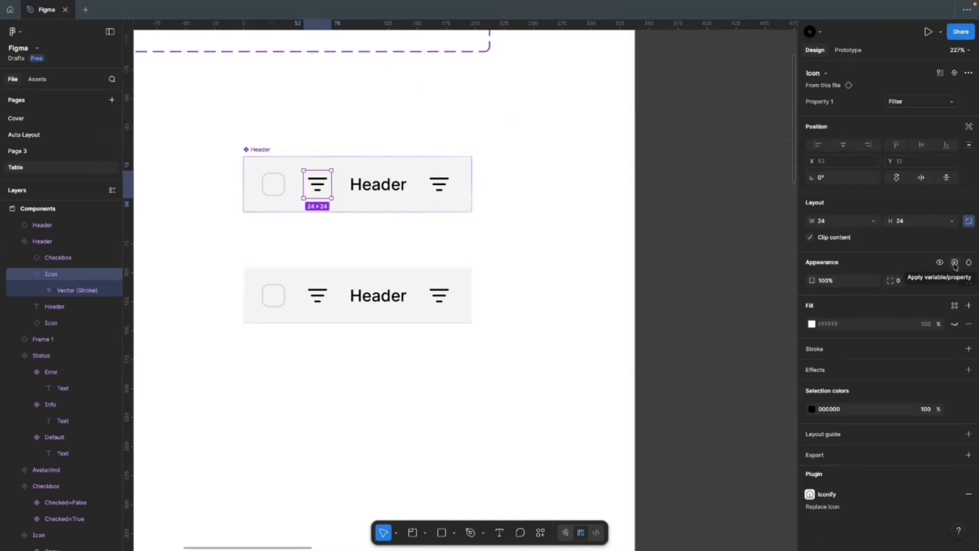
left_click(954, 263)
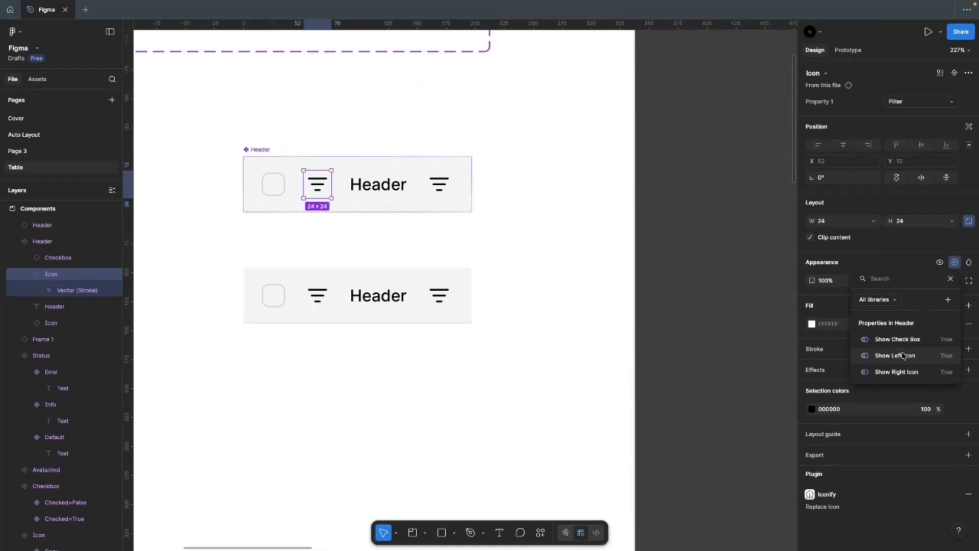
left_click(903, 356)
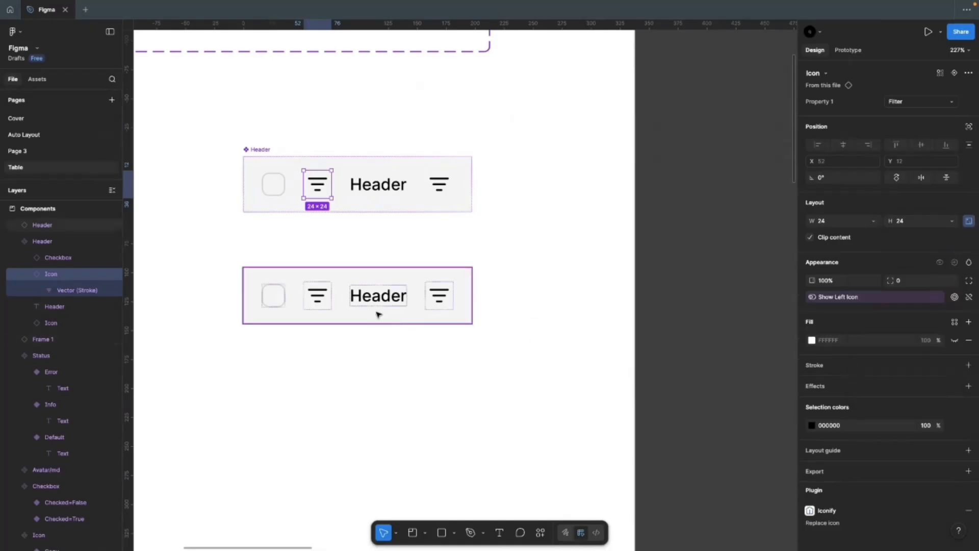
left_click(379, 313)
left_click(320, 210)
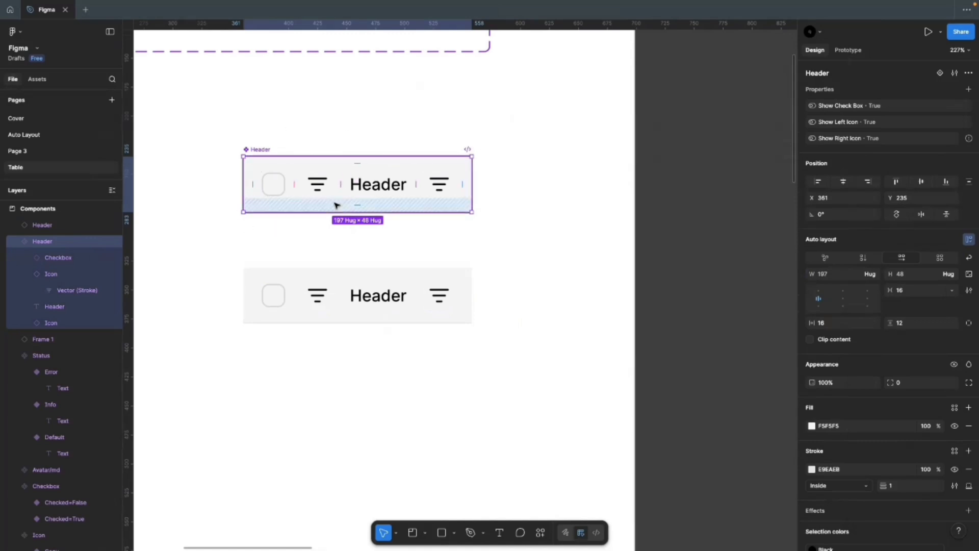
left_click(305, 298)
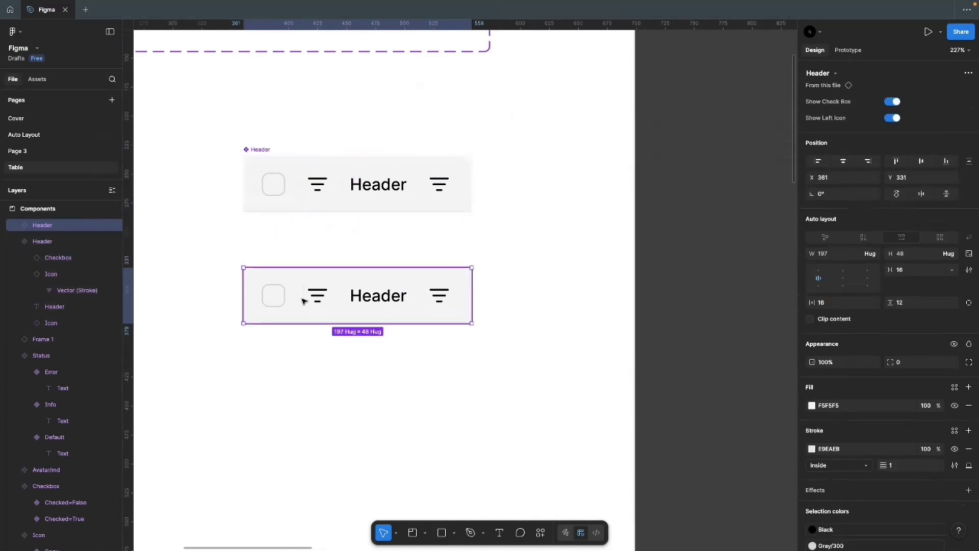
left_click(343, 196)
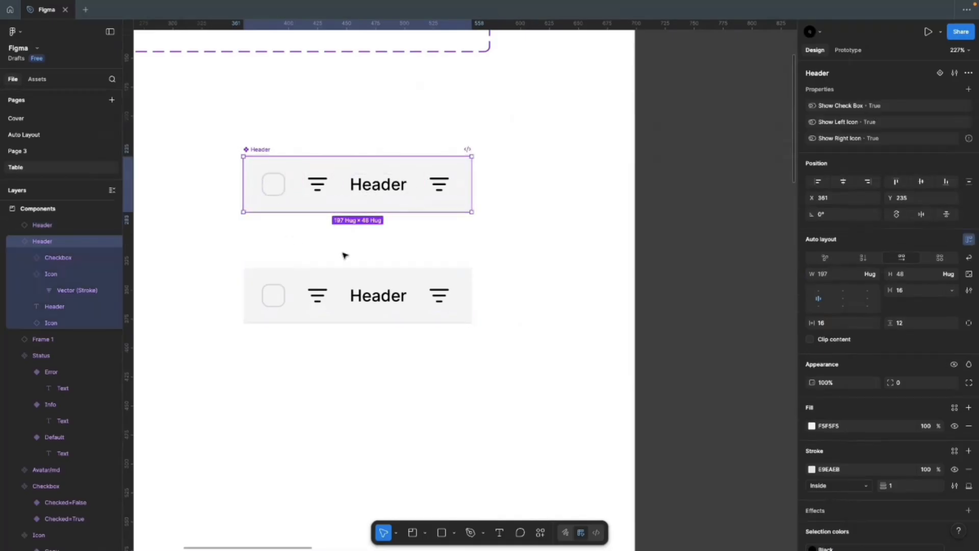
Step: Turn off Show Check Box and Show Left Icon on the lower Header instance
left_click(322, 306)
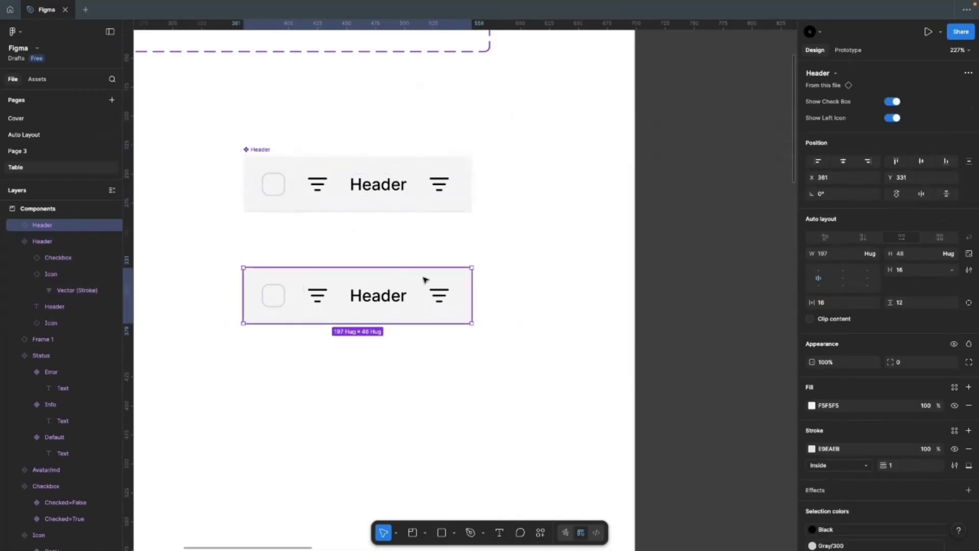
left_click(334, 203)
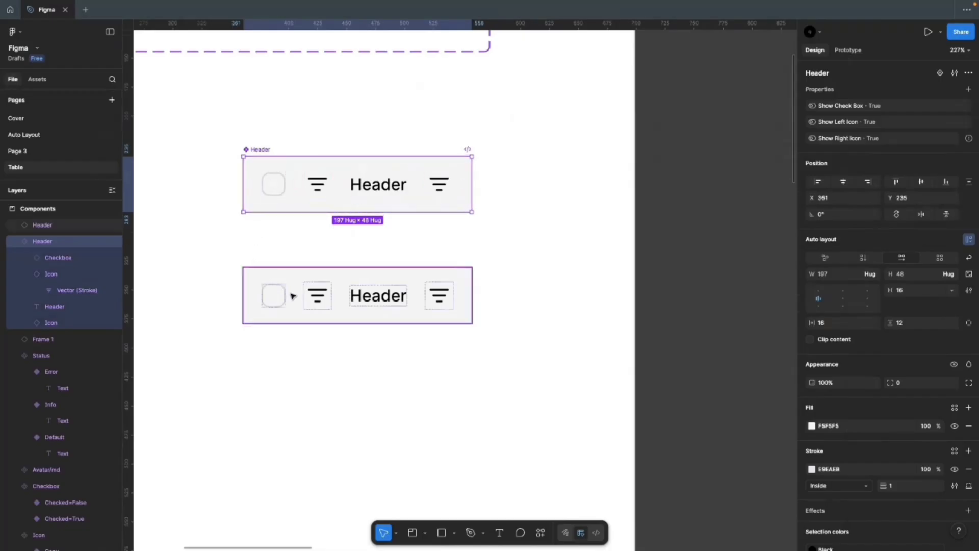
left_click(264, 291)
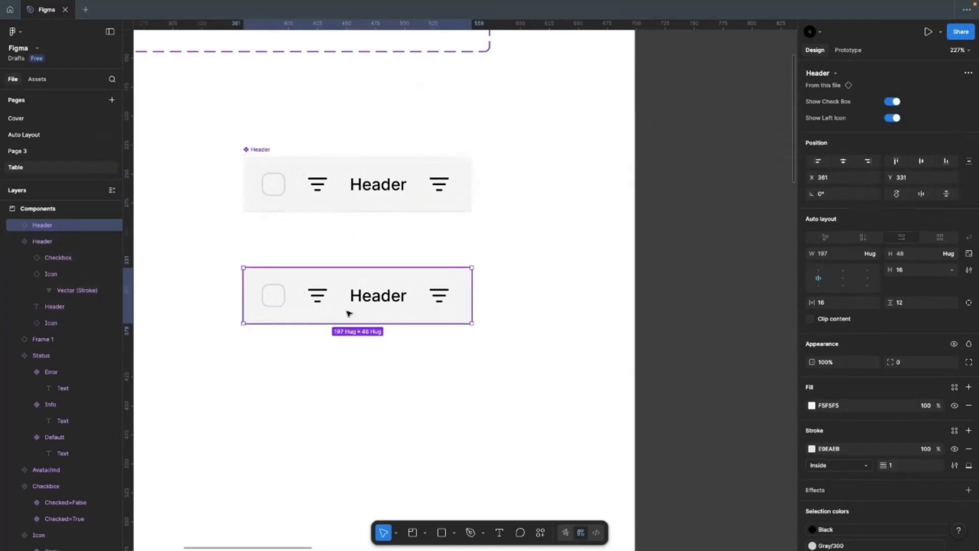
left_click(890, 105)
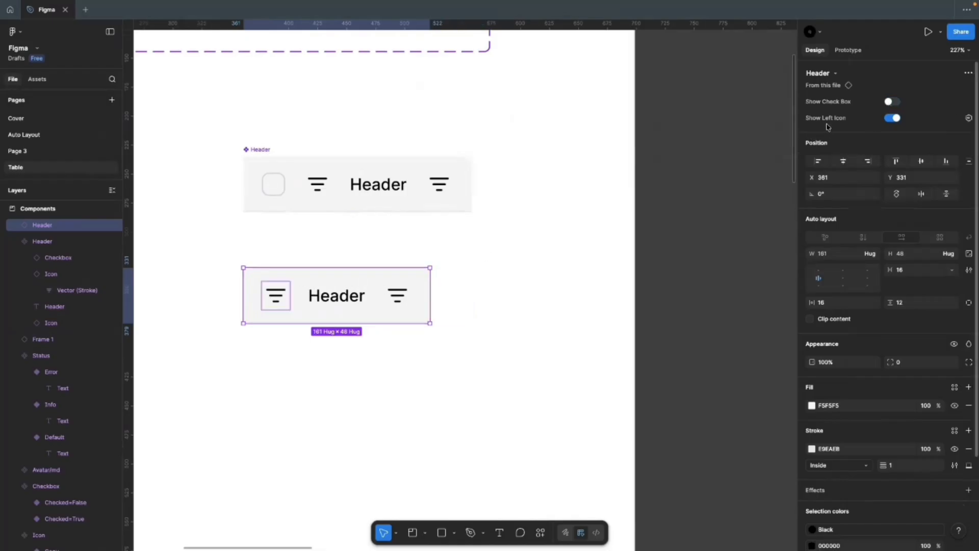
left_click(891, 118)
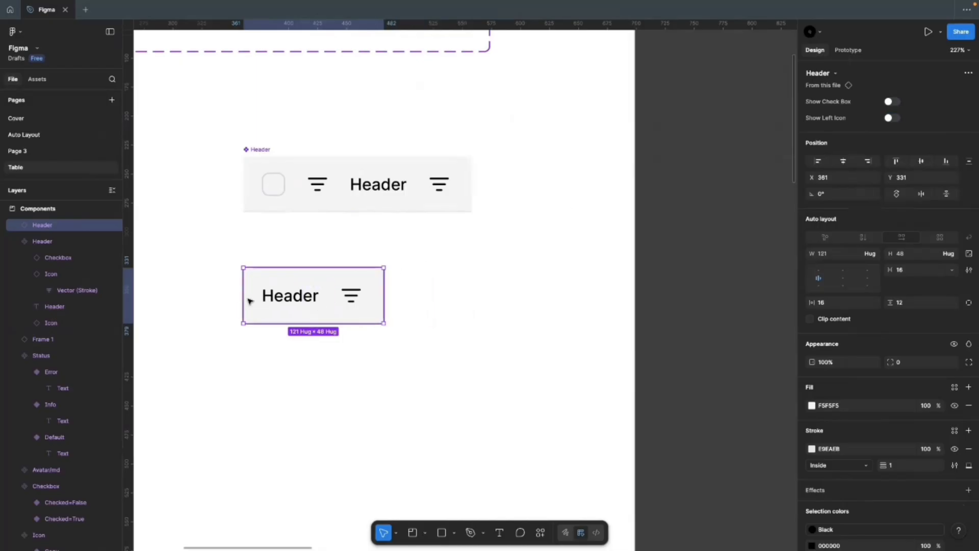
Step: Select the right filter icon inside the main Header component
left_click(386, 186)
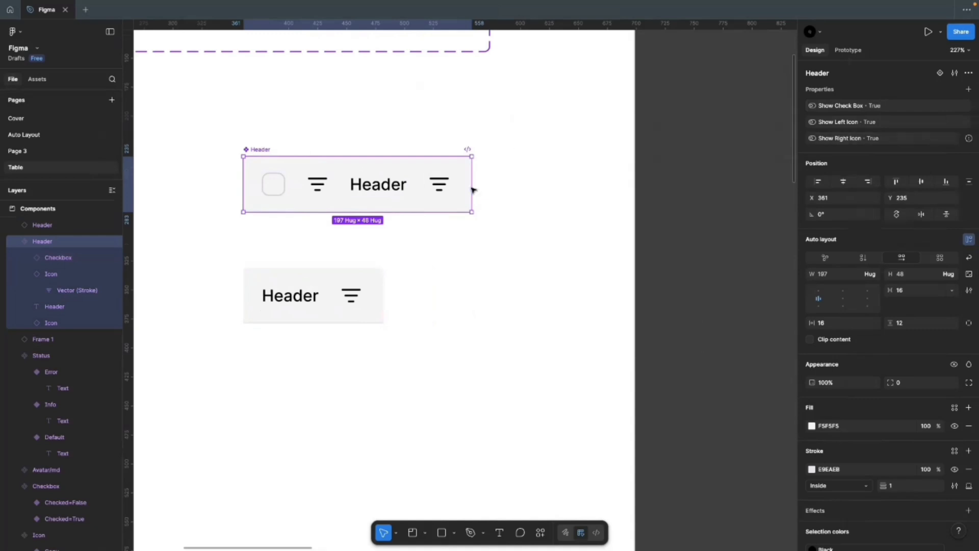
left_click(392, 186)
left_click(429, 187)
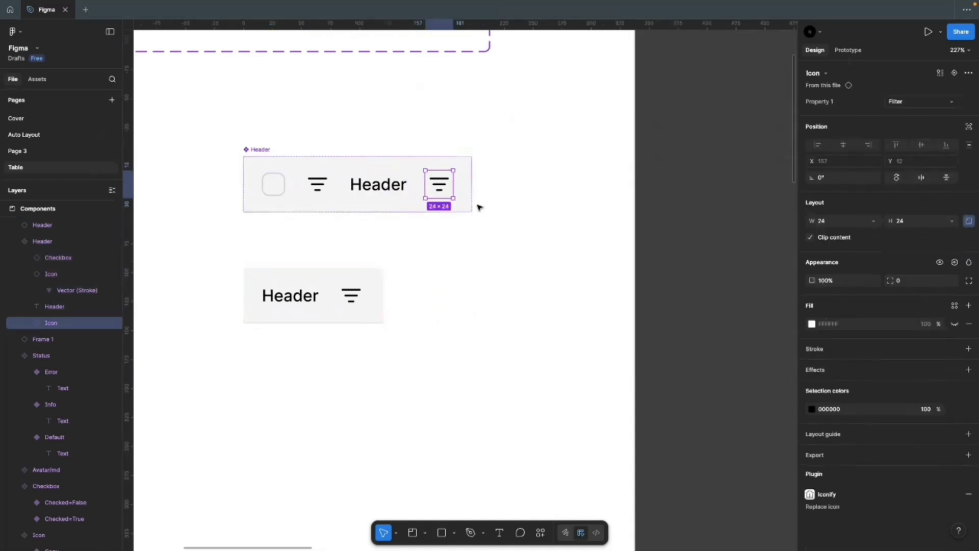
Step: Bind the right filter icon's visibility to Show Right Icon and test it on the instance
left_click(955, 263)
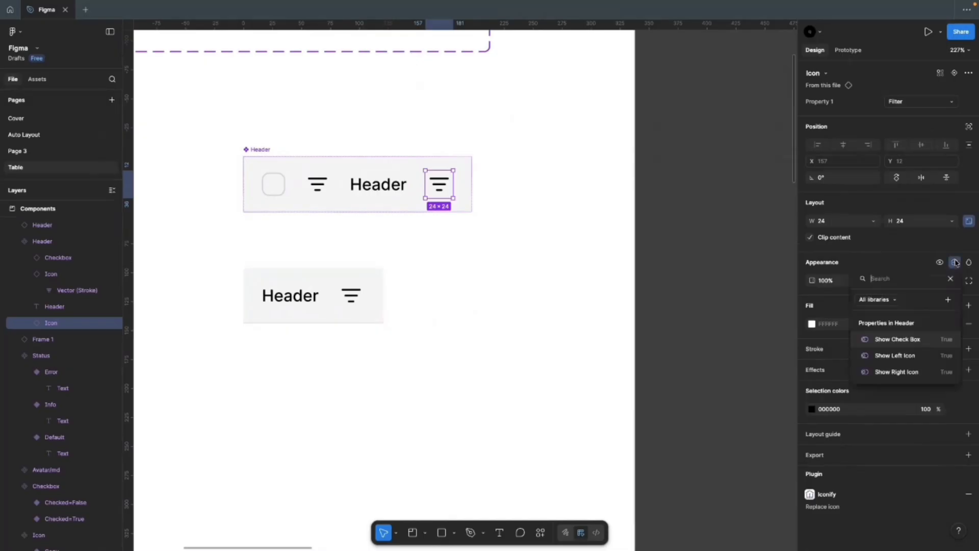
left_click(900, 376)
left_click(509, 307)
left_click(350, 304)
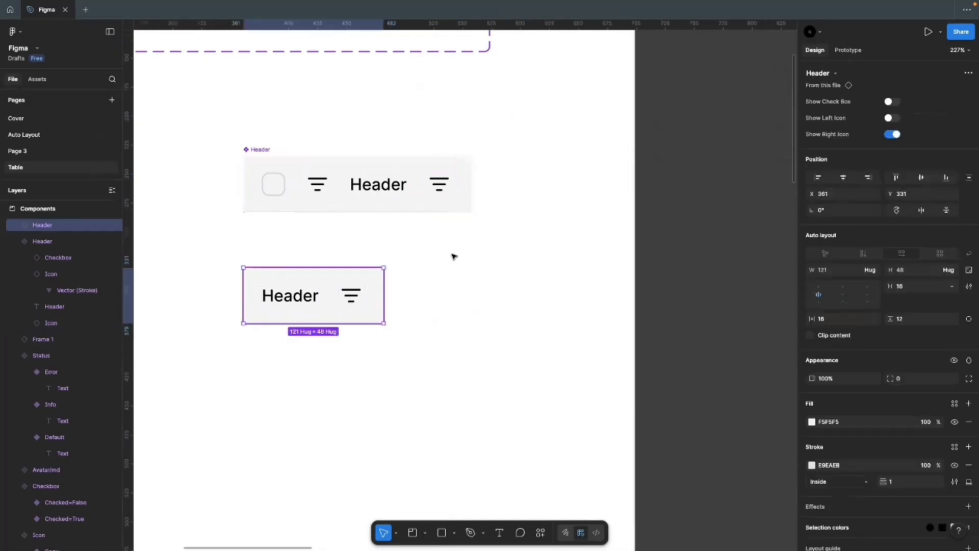
left_click(892, 134)
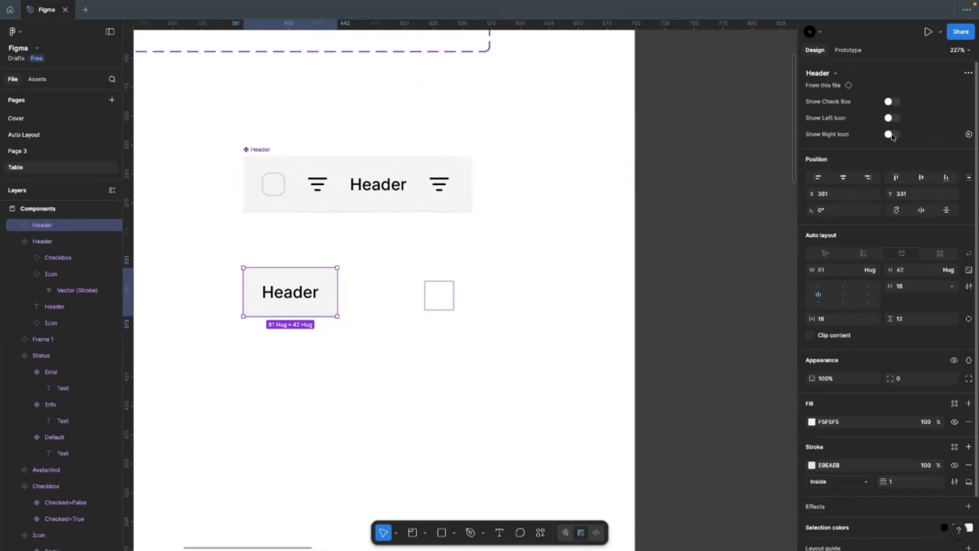
left_click(892, 135)
Step: Toggle the checkbox and both icons on the test instance, ending with both icons hidden
left_click(890, 118)
left_click(891, 102)
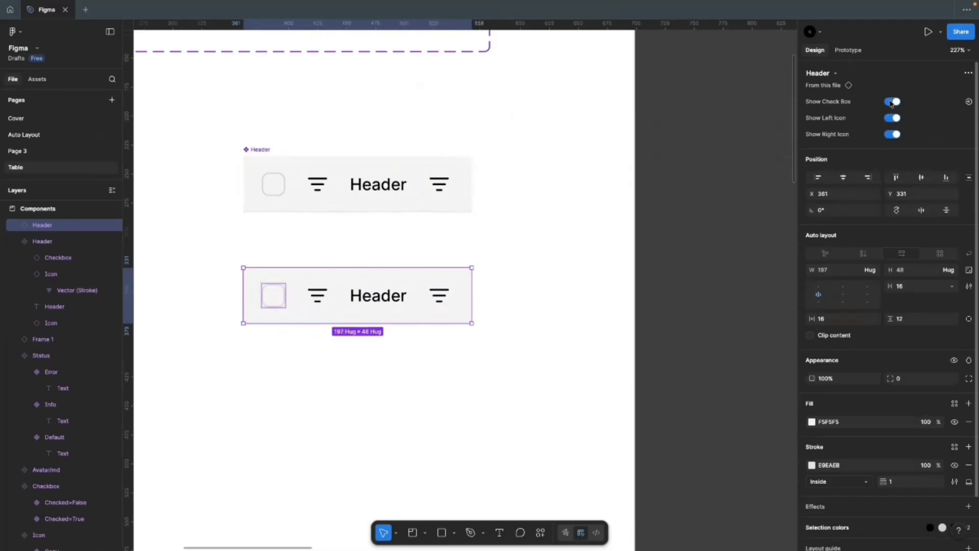
left_click(891, 103)
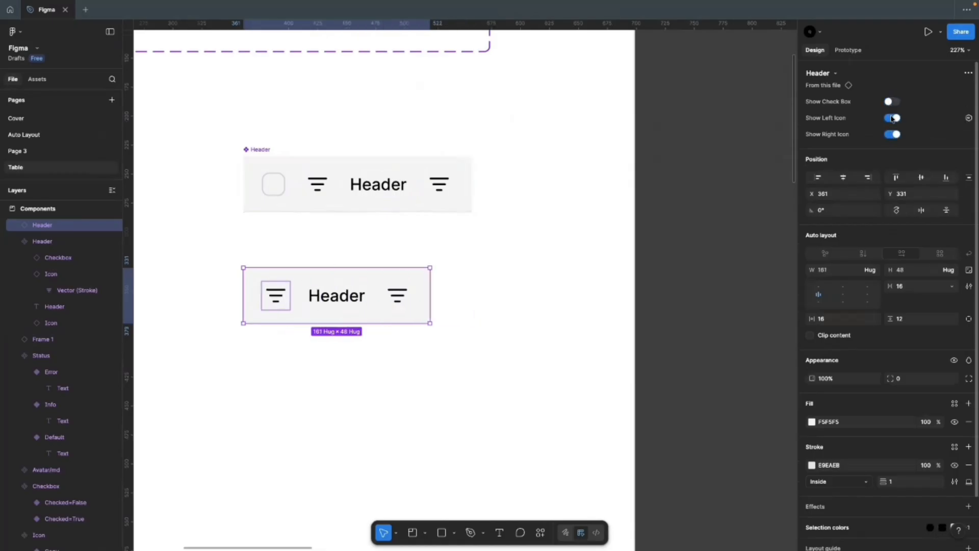
left_click(892, 119)
left_click(891, 103)
left_click(891, 119)
left_click(525, 260)
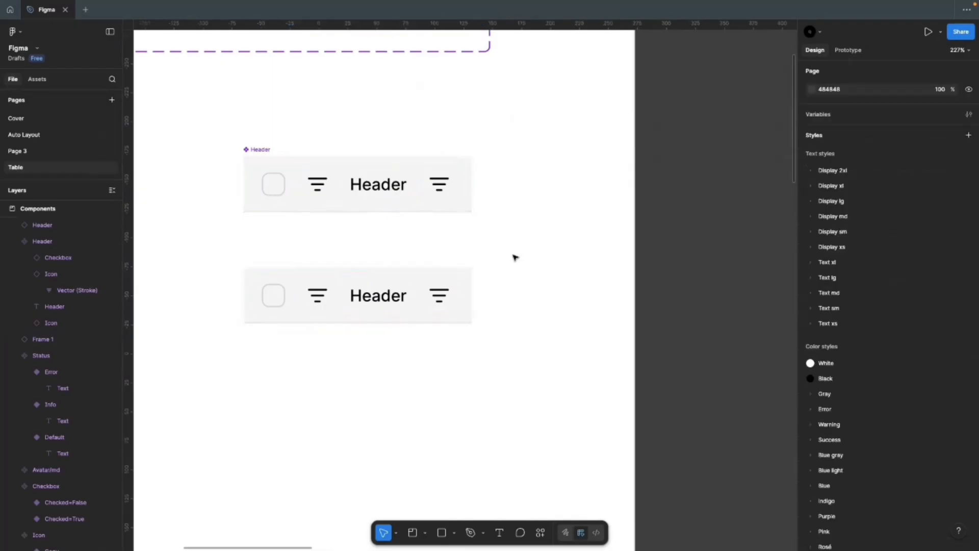
left_click(304, 301)
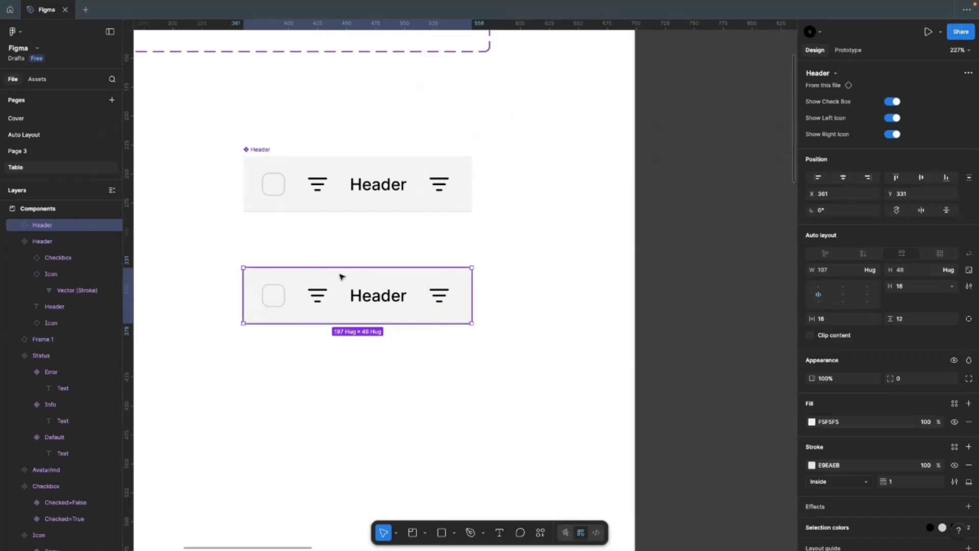
left_click(893, 117)
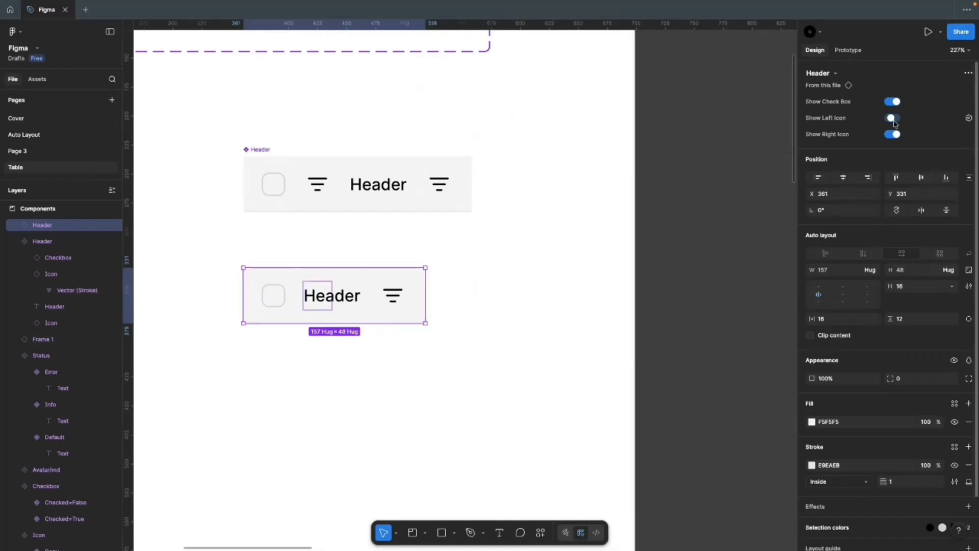
left_click(892, 134)
left_click(331, 356)
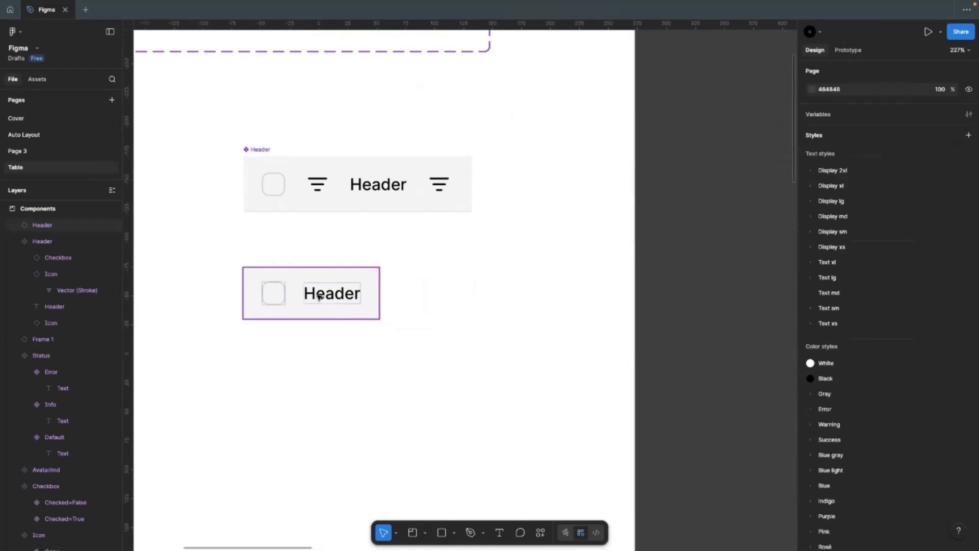
left_click(319, 297)
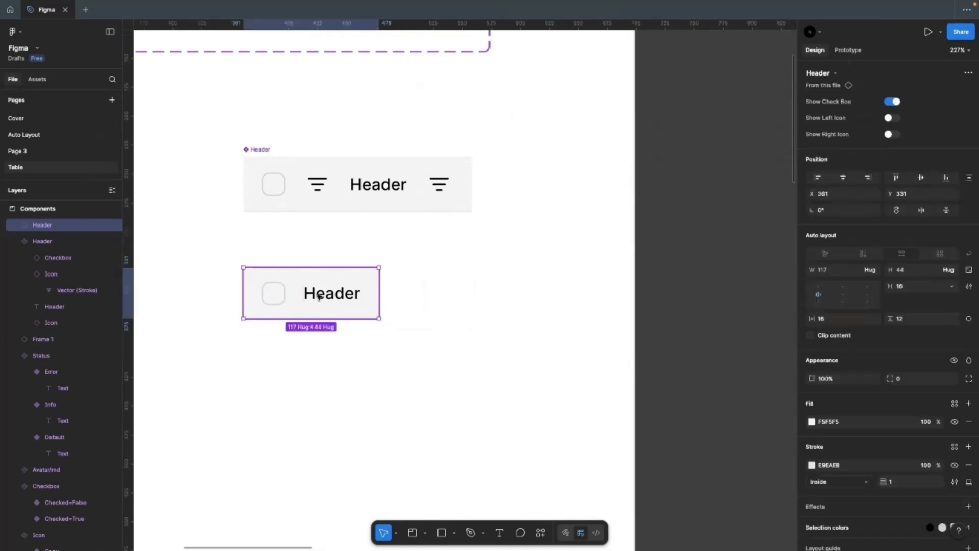
Step: Delete the test Header instance from the canvas
left_click(415, 293)
left_click_drag(300, 292, 300, 272)
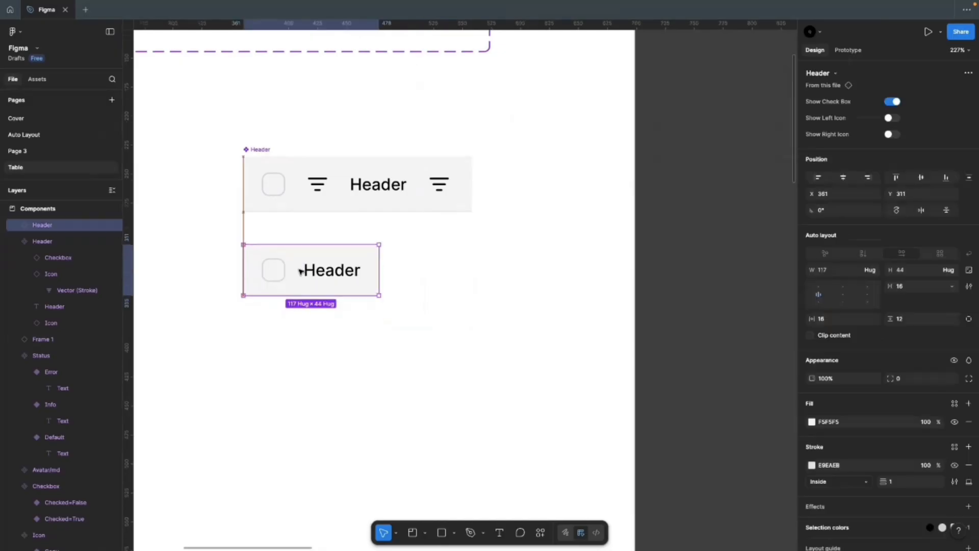
key("Delete")
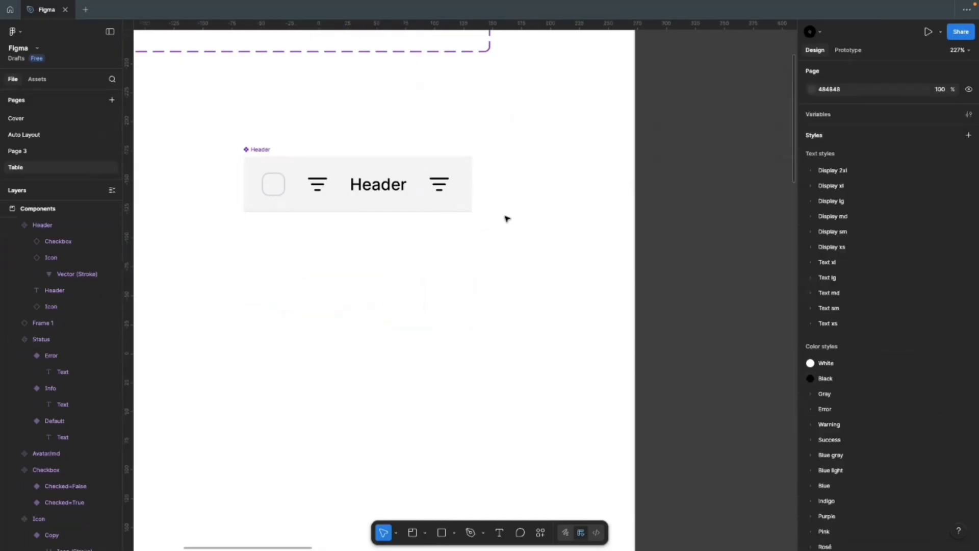
scroll(510, 215, "down", 3)
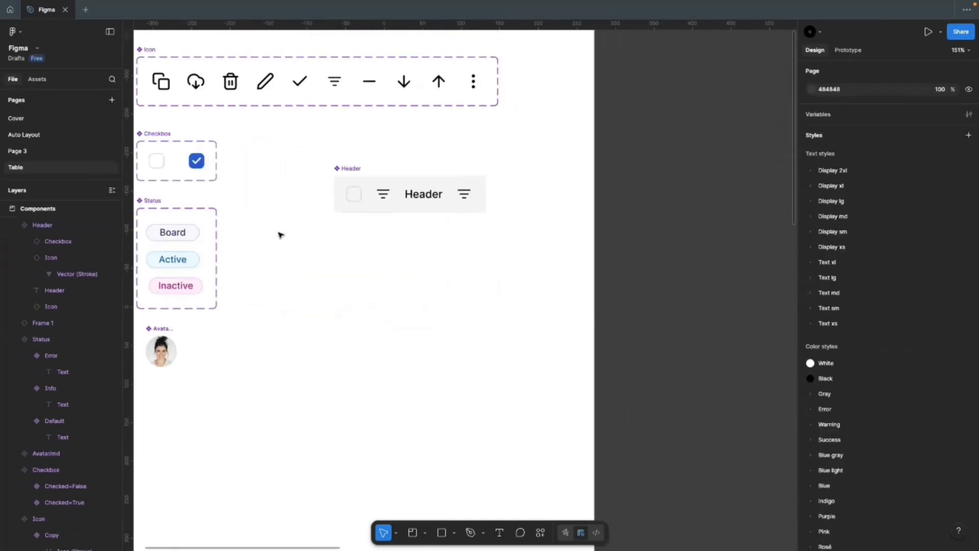
key("t")
left_click(375, 238)
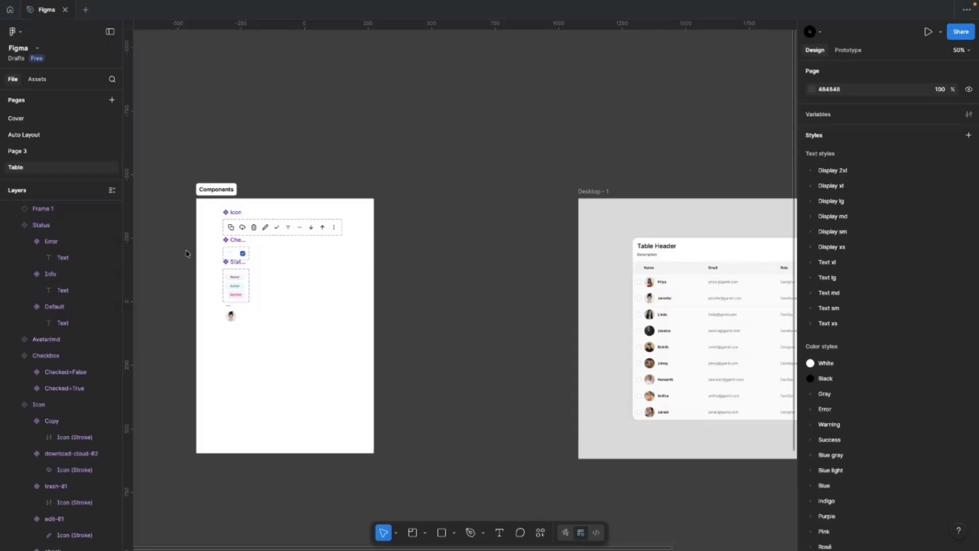
scroll(188, 239, "up", 5)
scroll(188, 239, "up", 2)
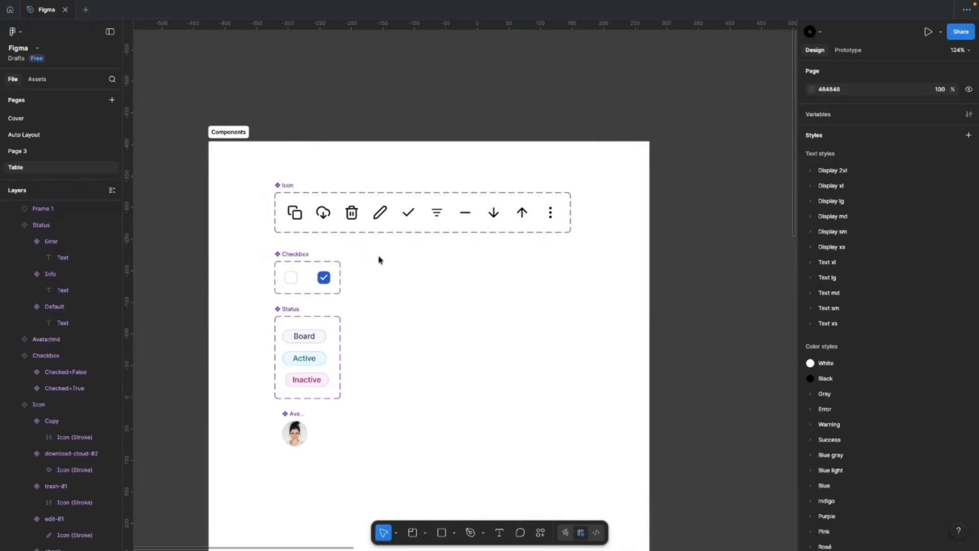
scroll(381, 258, "up", 2)
scroll(225, 190, "down", 1)
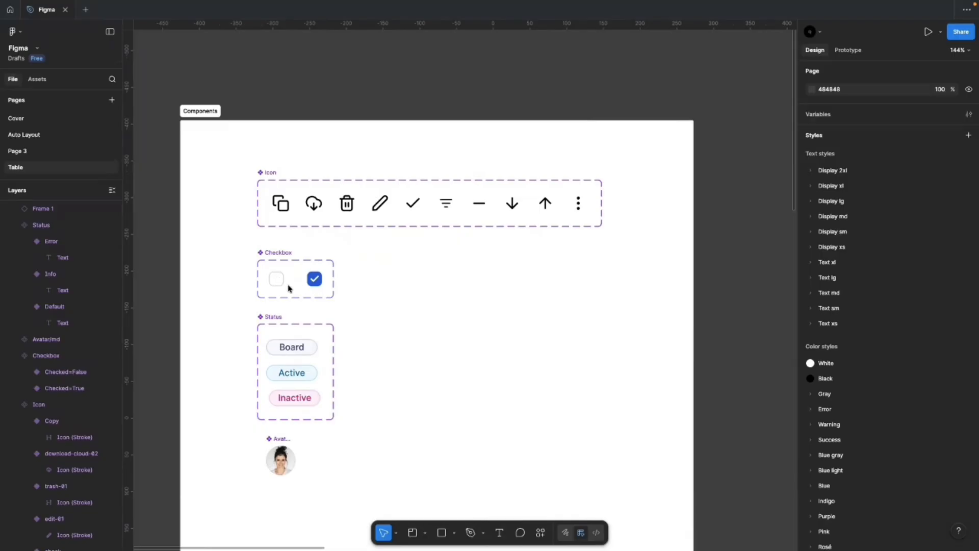
scroll(288, 287, "down", 2)
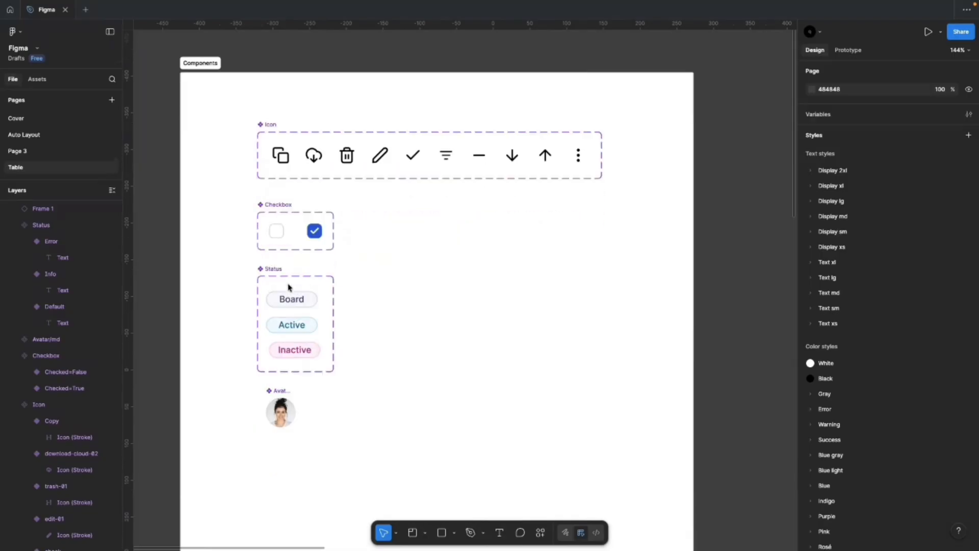
left_click(278, 232)
left_click_drag(279, 233, 494, 245)
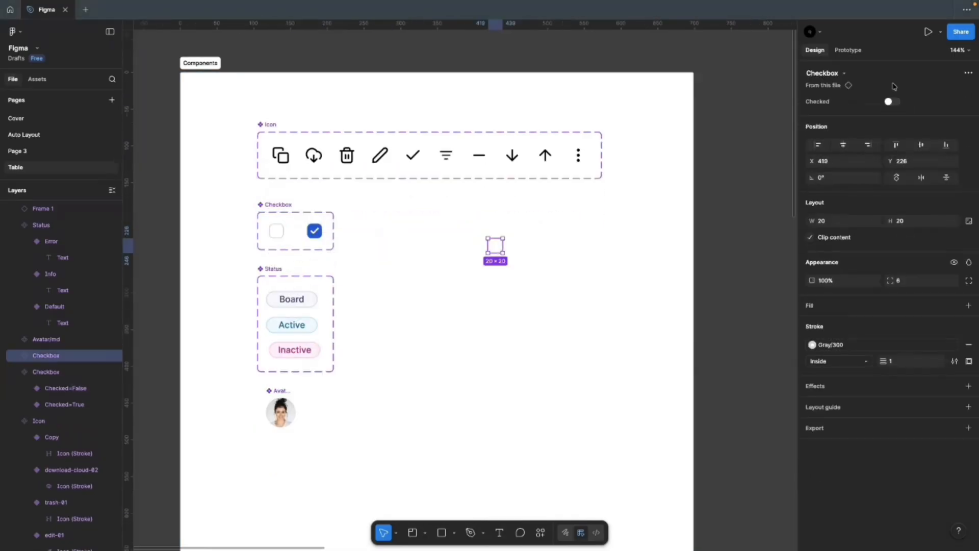
left_click(888, 102)
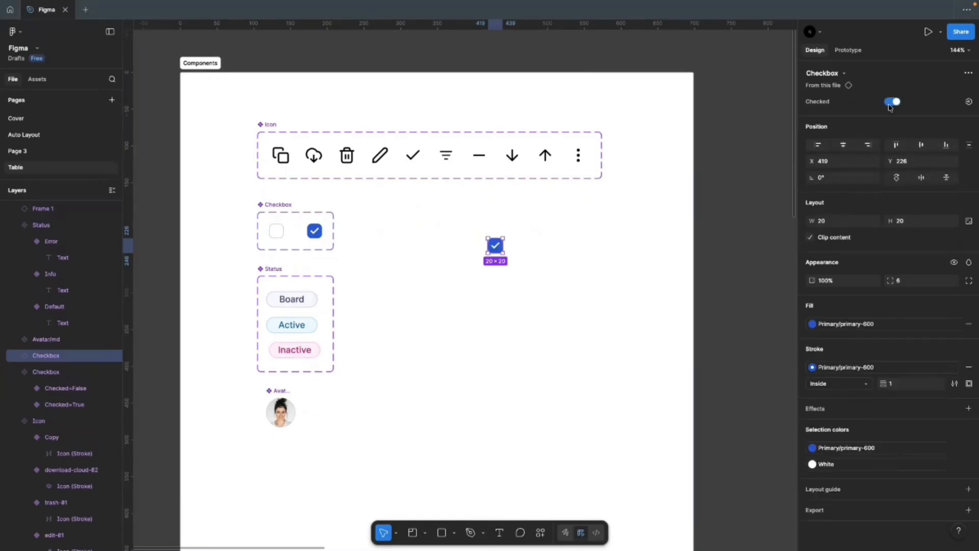
left_click(888, 102)
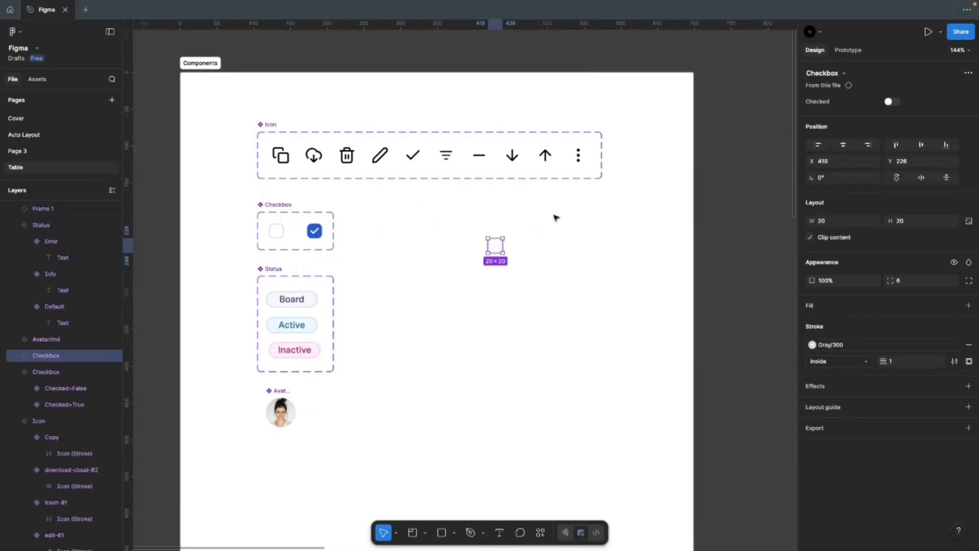
key("Delete")
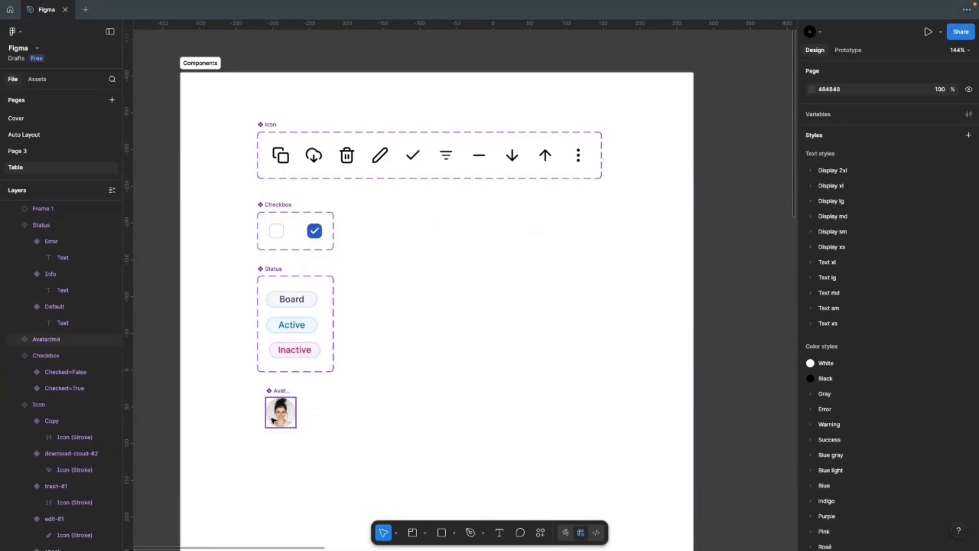
Step: Create a text layer reading 'Header' right of the checkbox in the Components section
left_click(338, 419)
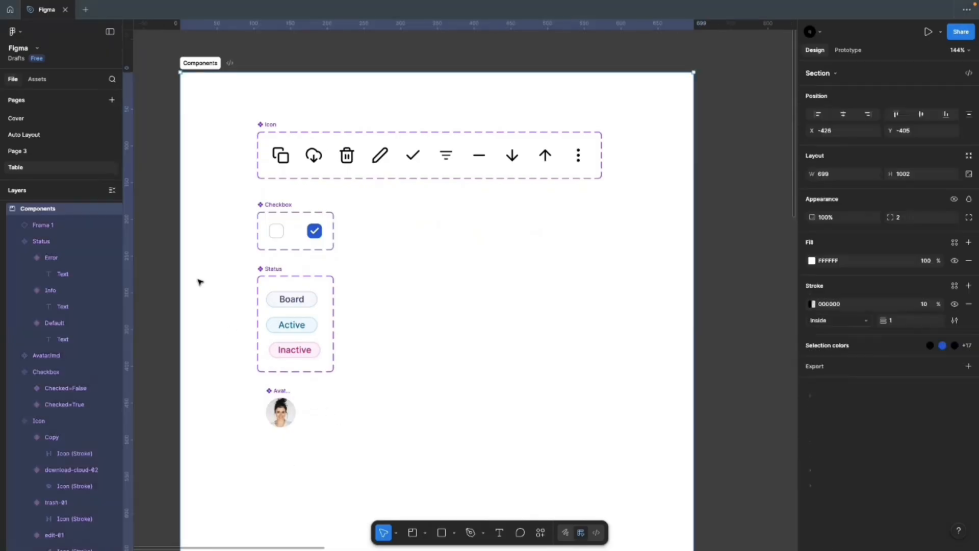
scroll(194, 275, "down", 1)
key("Escape")
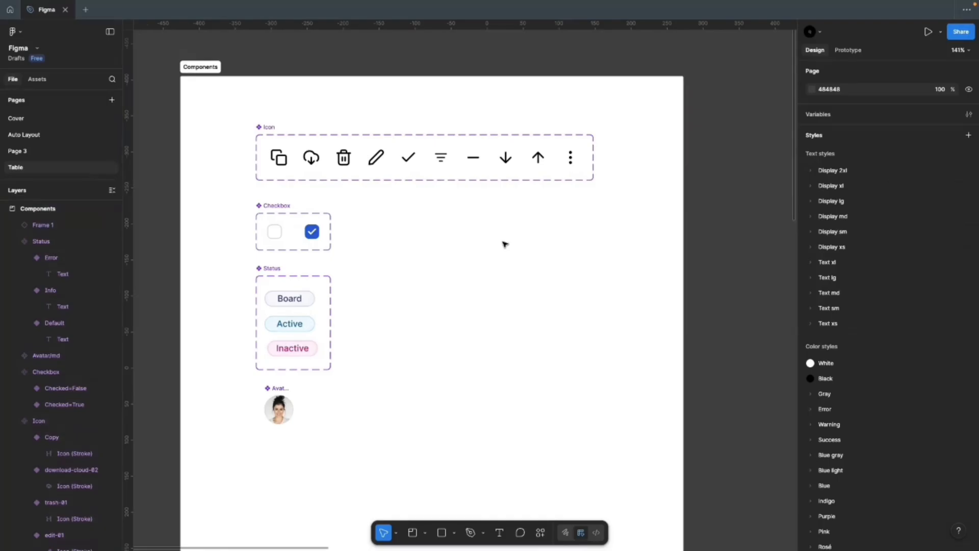
key("t")
left_click(502, 245)
type("Header")
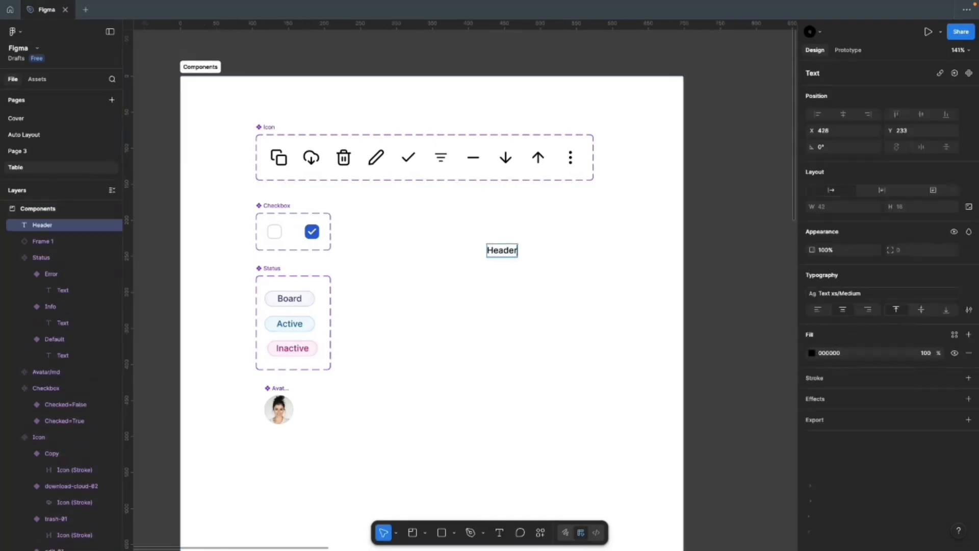
key("Escape")
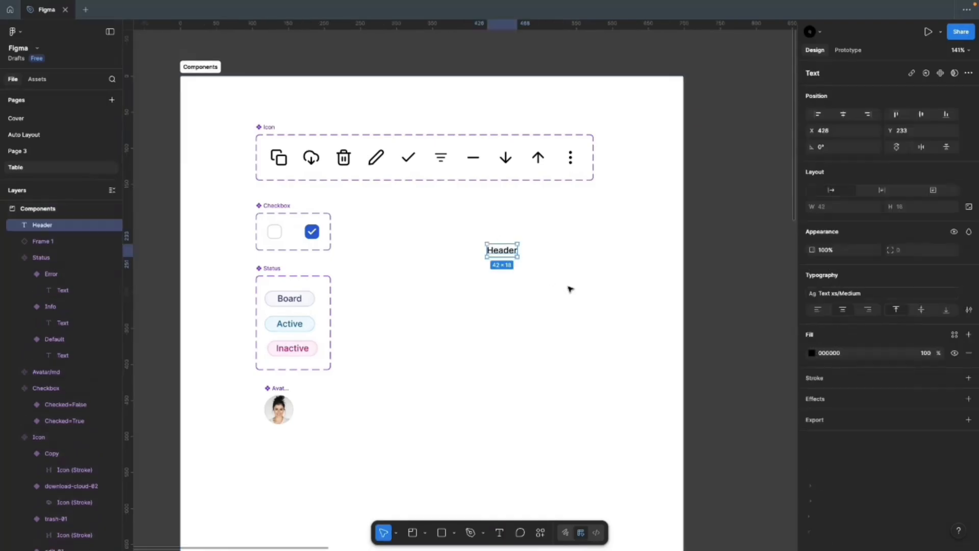
Step: Detach its text style, set size 14 with 24 line height, and apply the Black fill style
left_click(961, 294)
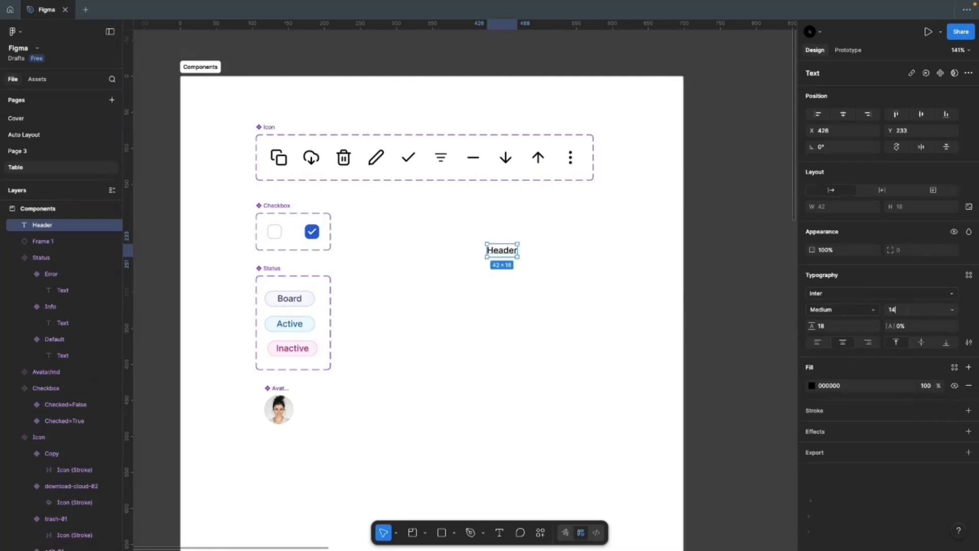
left_click(827, 325)
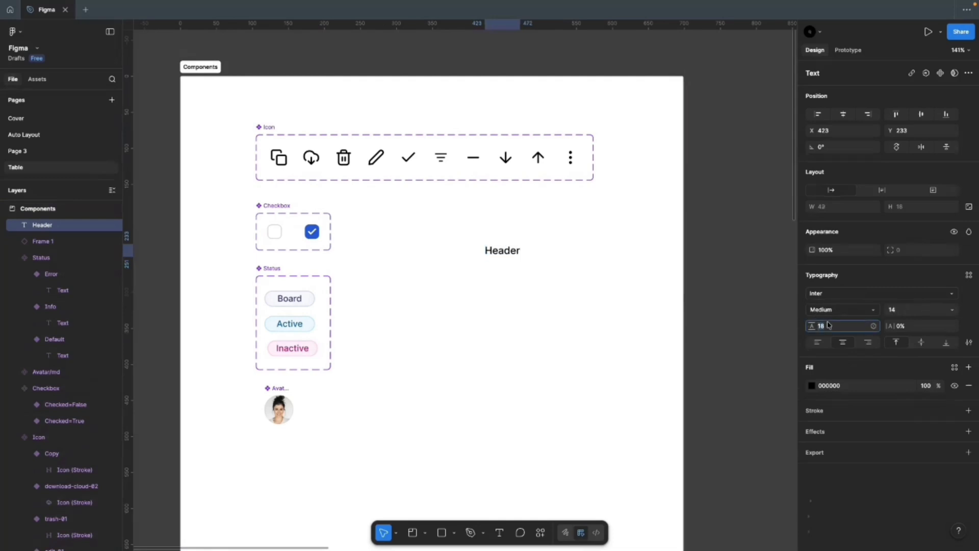
key("Return")
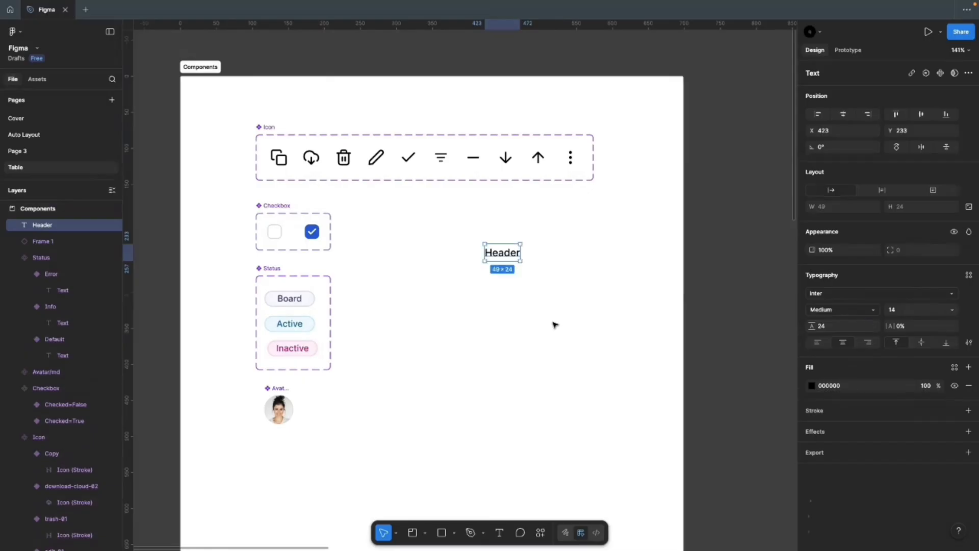
left_click(955, 368)
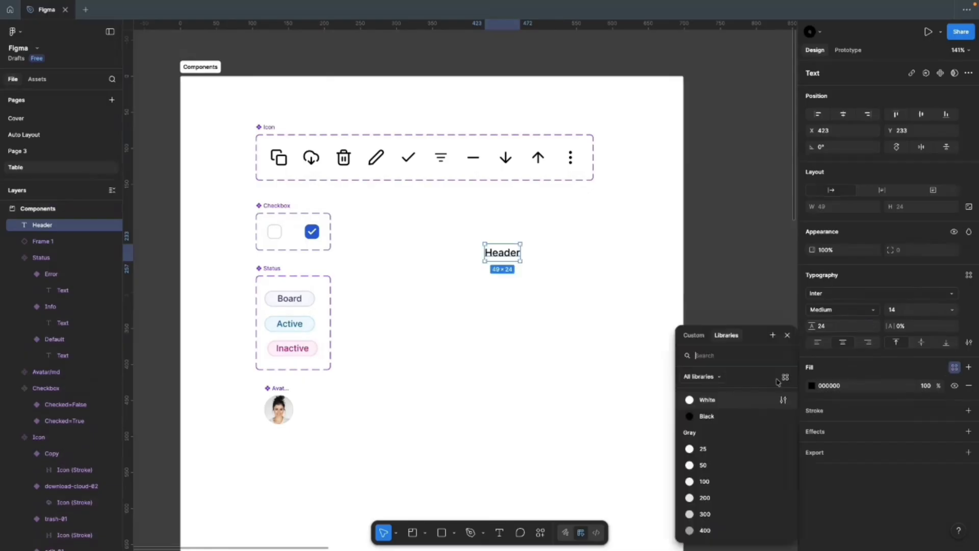
left_click(699, 417)
scroll(474, 278, "up", 2)
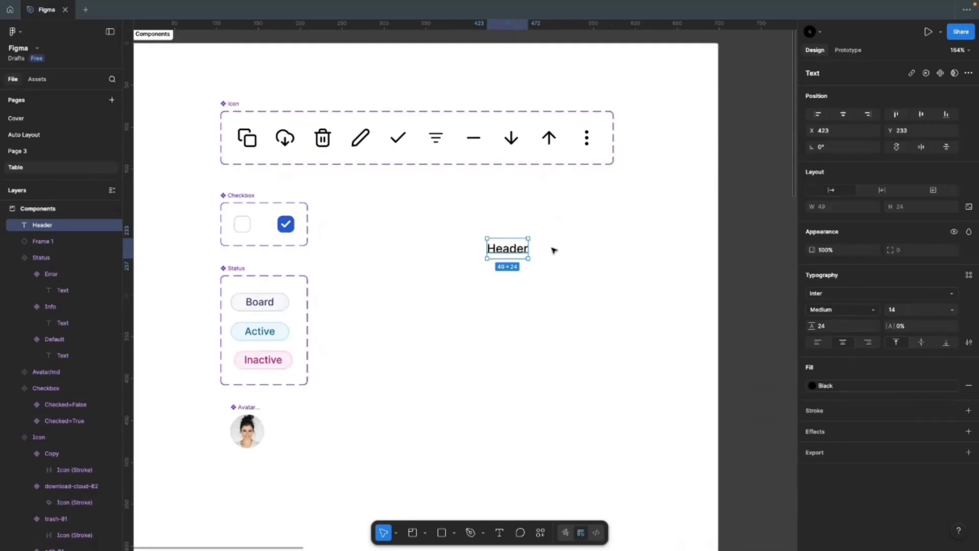
left_click(503, 307)
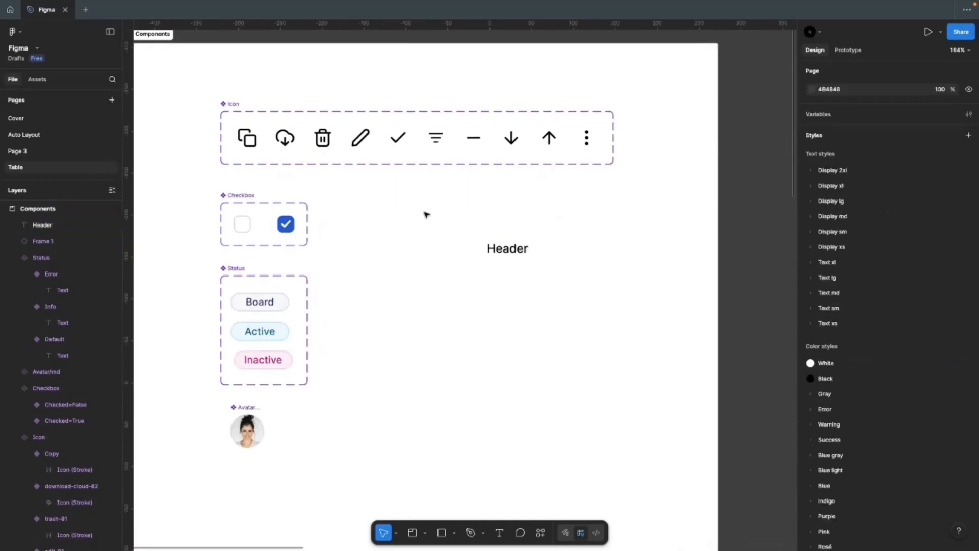
scroll(207, 245, "down", 6)
scroll(748, 254, "up", 3)
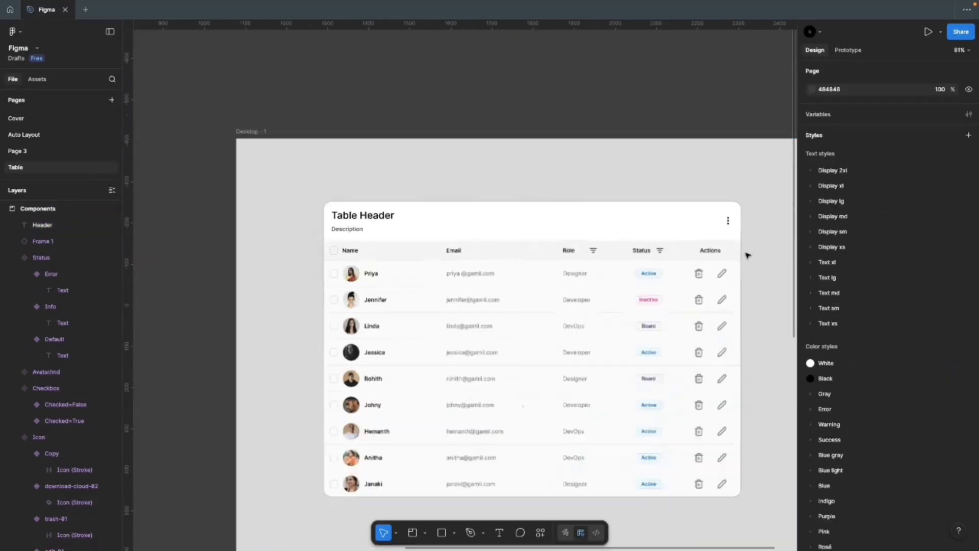
scroll(748, 255, "up", 4)
scroll(576, 250, "down", 2)
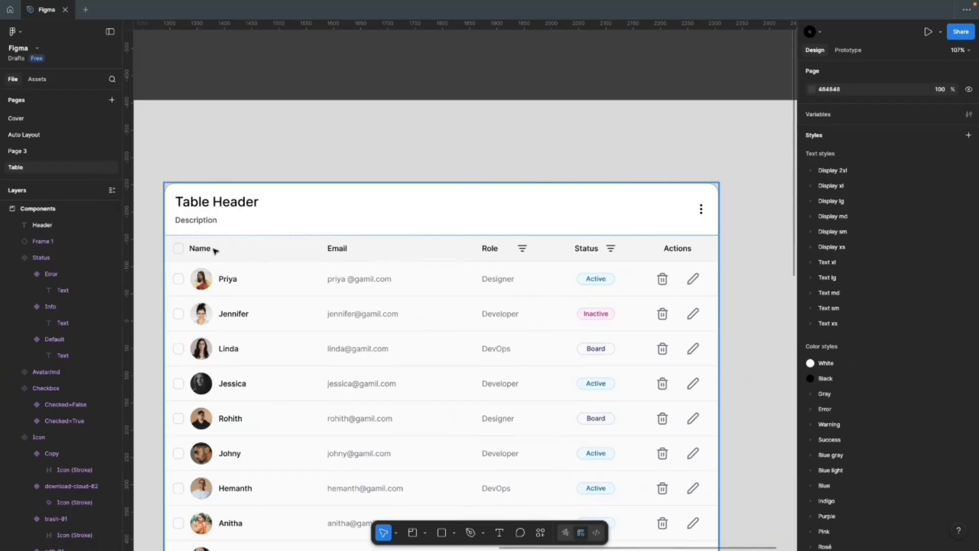
scroll(739, 292, "down", 5)
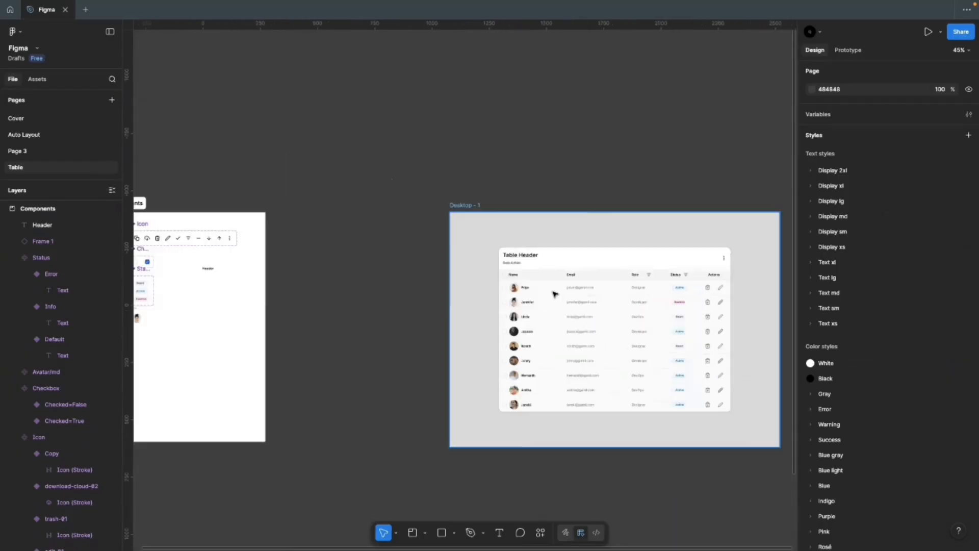
scroll(554, 294, "down", 1)
scroll(249, 277, "up", 6)
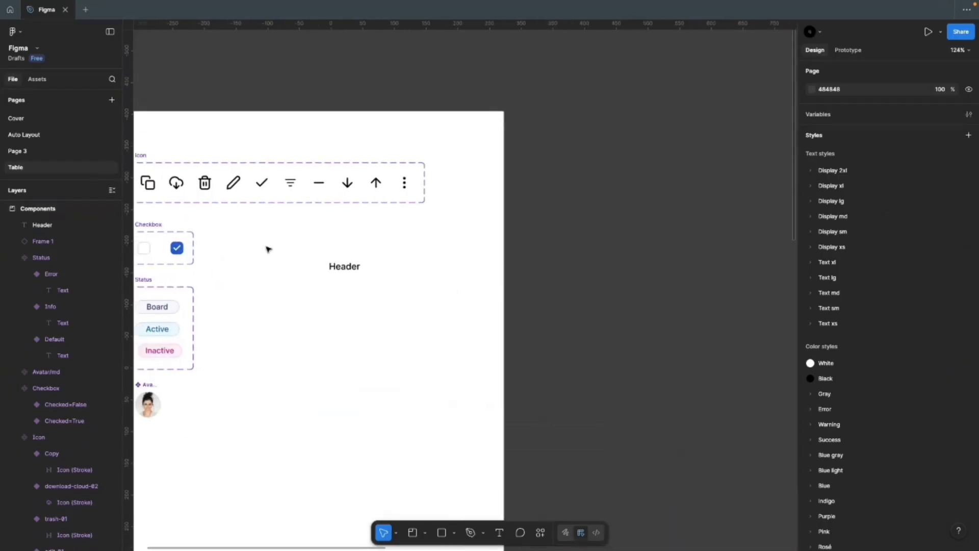
scroll(537, 279, "down", 2)
scroll(352, 258, "up", 4)
left_click(466, 280)
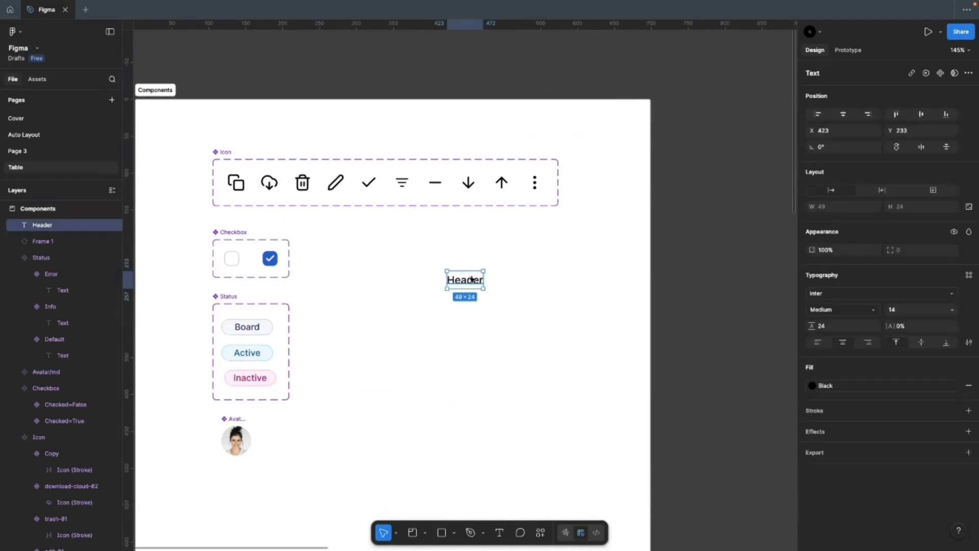
left_click(301, 278)
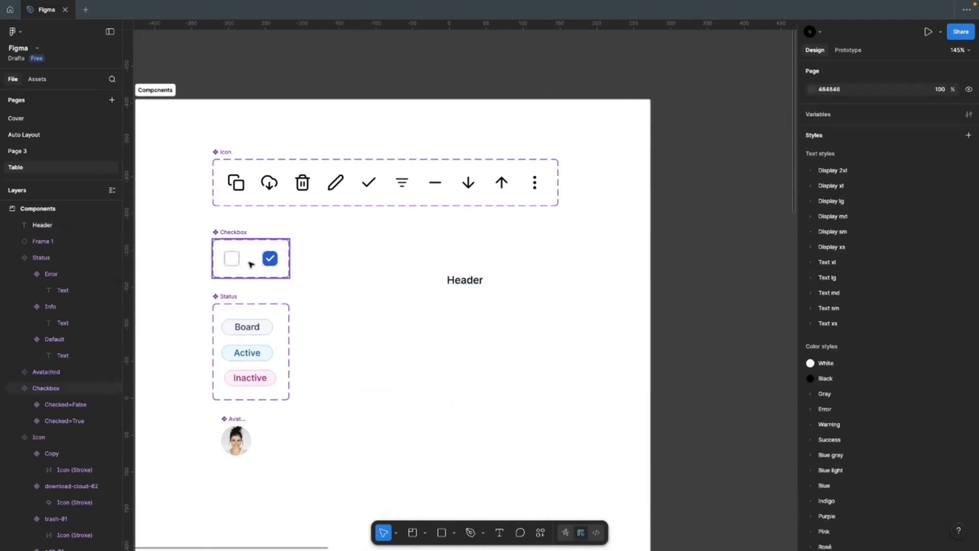
Step: Place a copy of the unchecked checkbox to the left of the Header text
left_click(232, 259)
left_click_drag(232, 259, 438, 279)
scroll(456, 281, "up", 3)
Step: Wrap the checkbox and Header in an auto-layout frame with 16 horizontal and 12 vertical padding
left_click(462, 280)
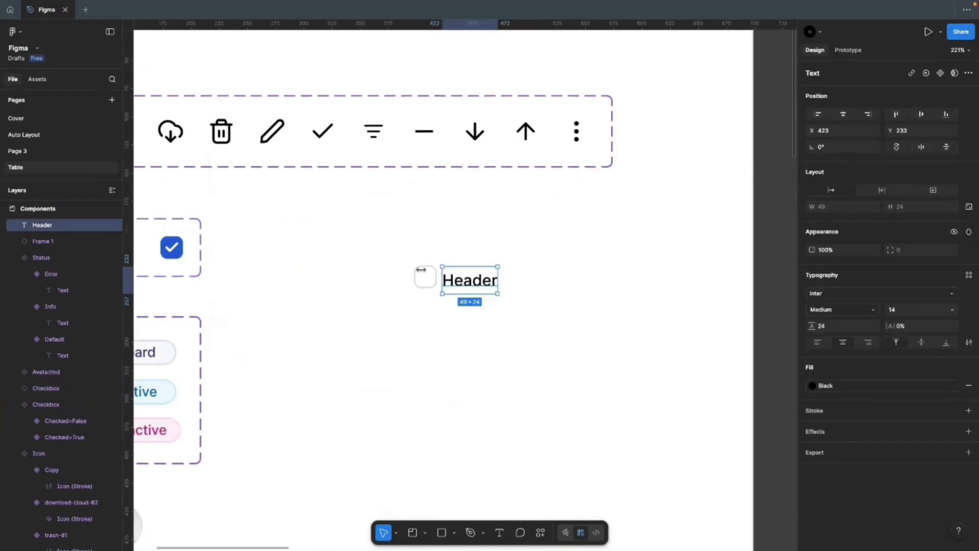
left_click_drag(366, 241, 511, 327)
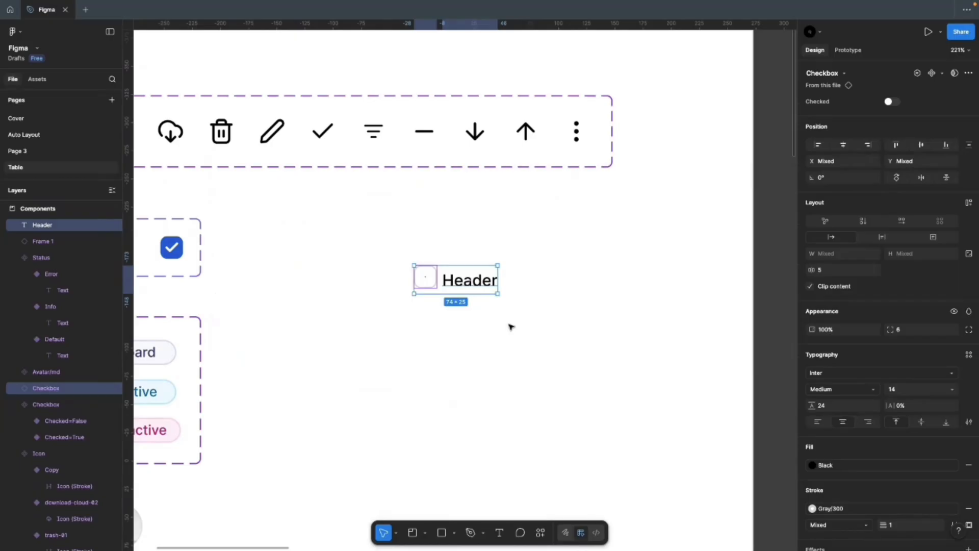
key("shift+a")
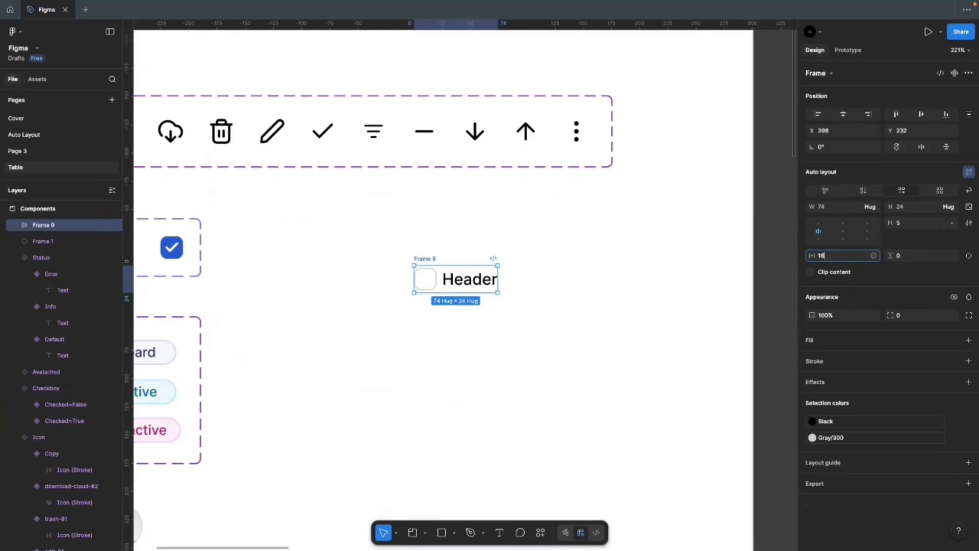
left_click(902, 258)
type("1")
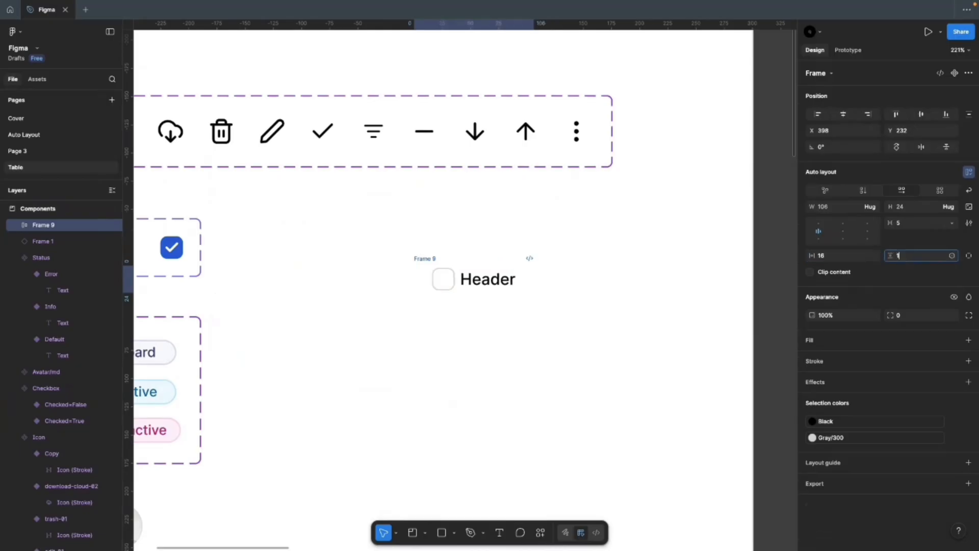
type("2")
key("Return")
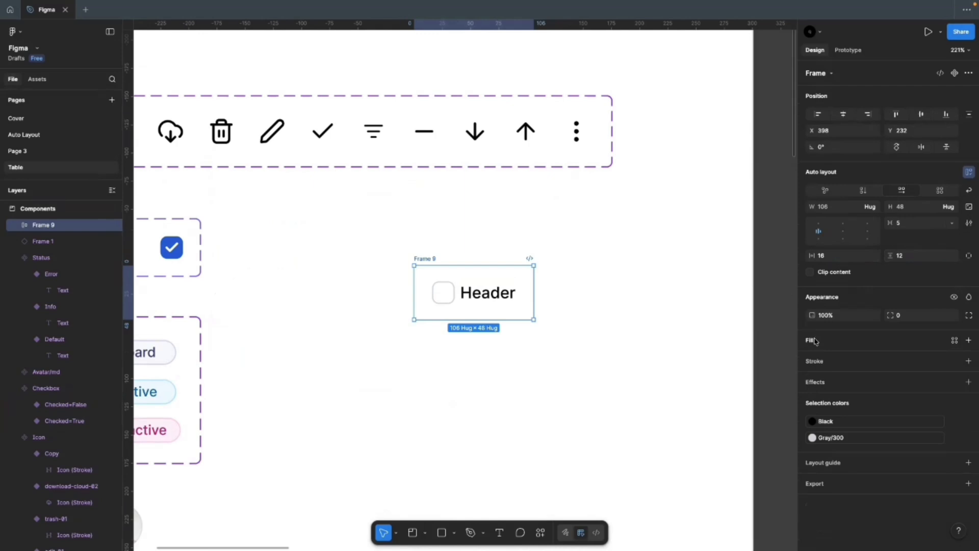
Step: Fill the cell frame with Gray 100 and add a bottom-only Gray/200 border
left_click(954, 340)
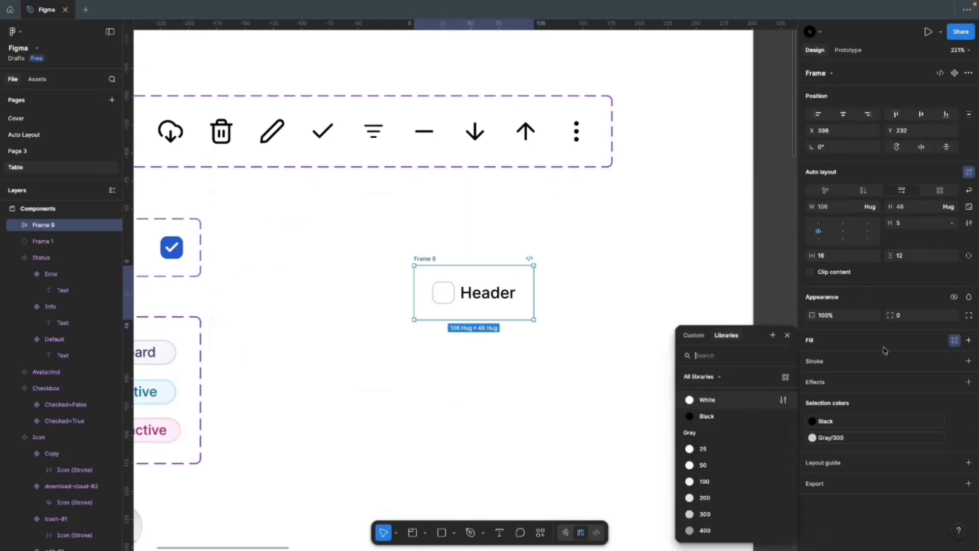
left_click(705, 481)
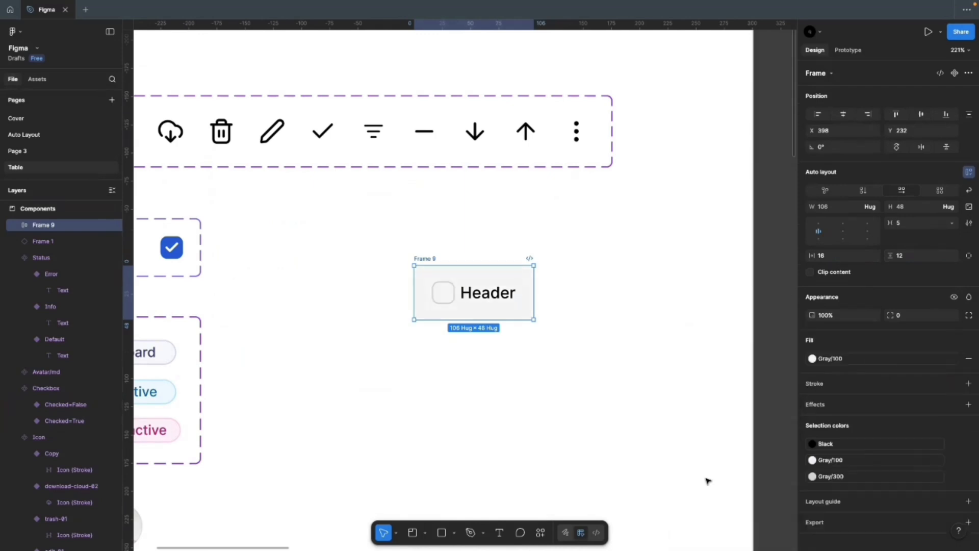
left_click(818, 386)
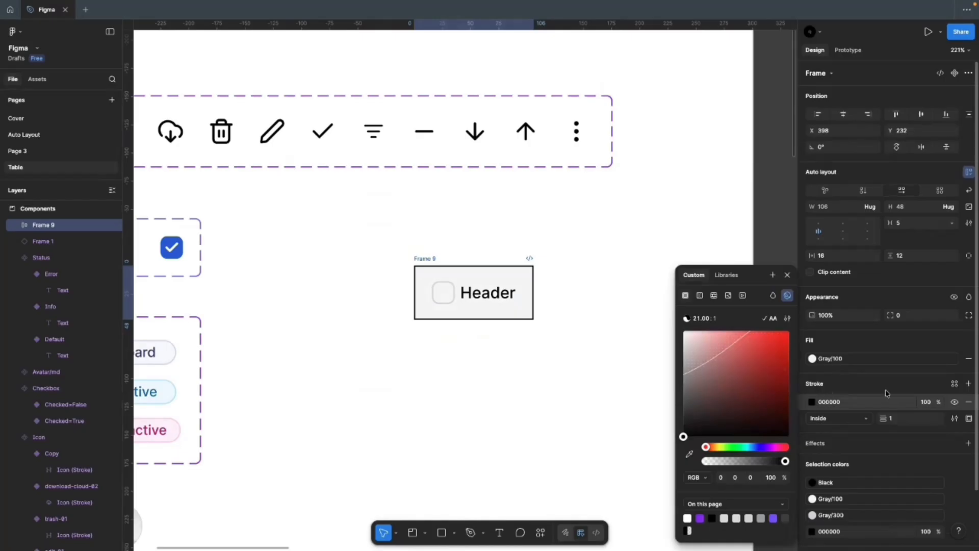
left_click(968, 419)
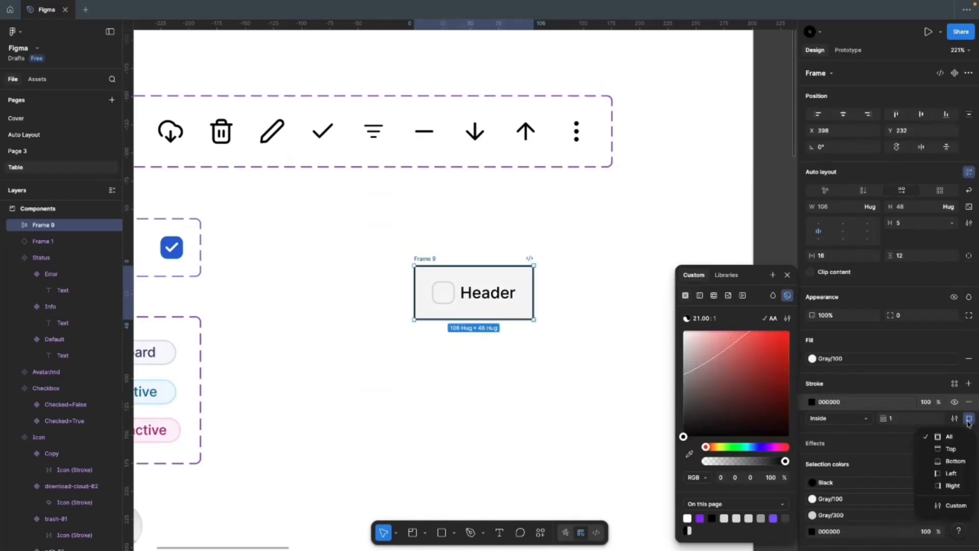
left_click(946, 466)
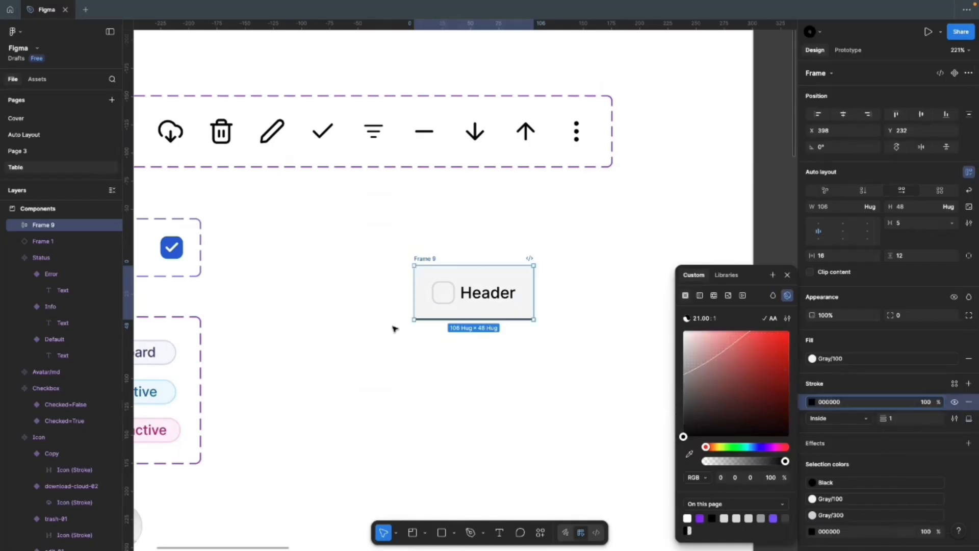
left_click(955, 386)
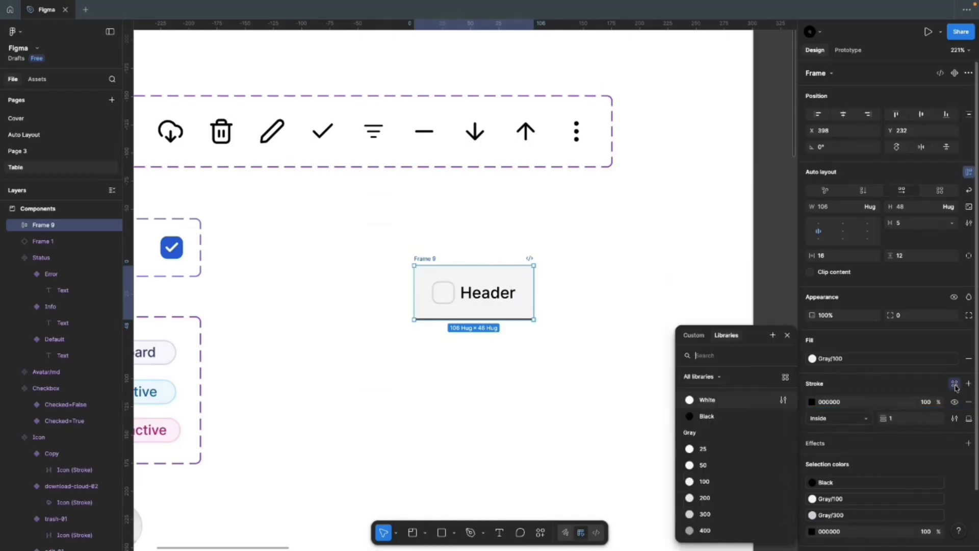
left_click(709, 499)
Step: Detach the border and fill to hex E9EAEB and F5F5F5, and set an 8 px gap
left_click(490, 431)
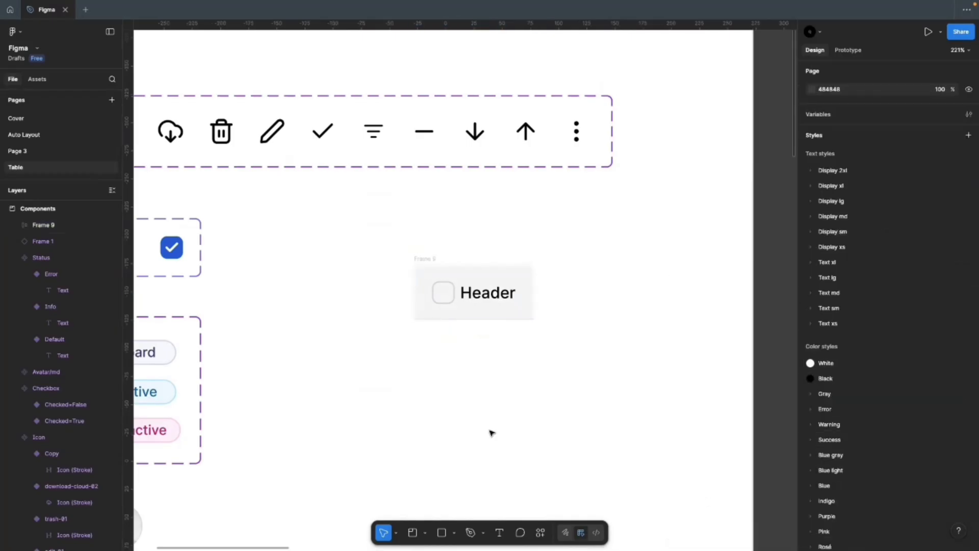
left_click(434, 261)
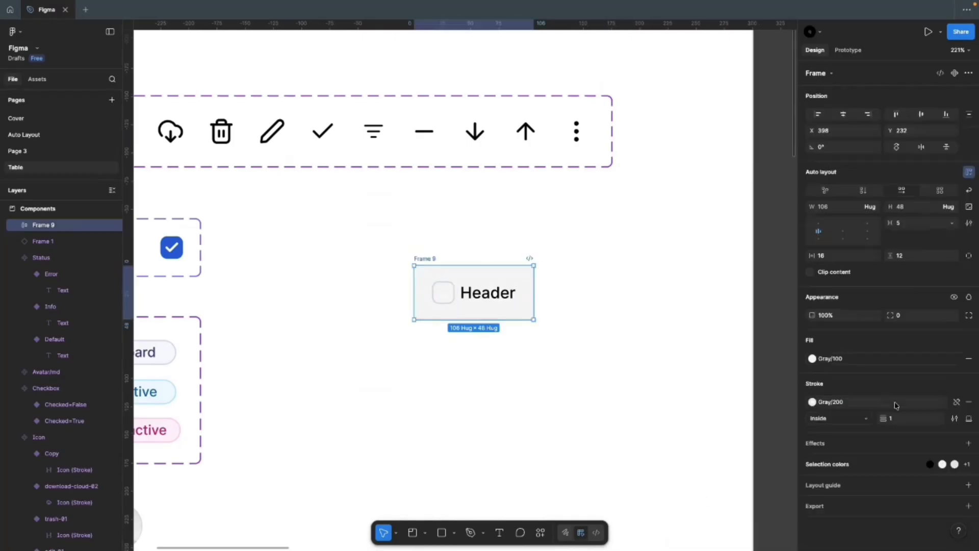
left_click(957, 401)
left_click(956, 358)
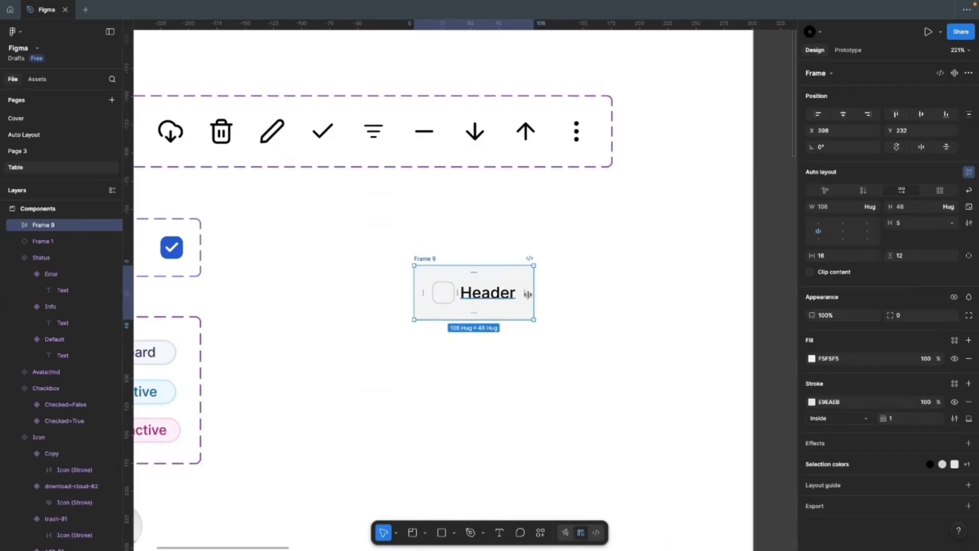
left_click(370, 272)
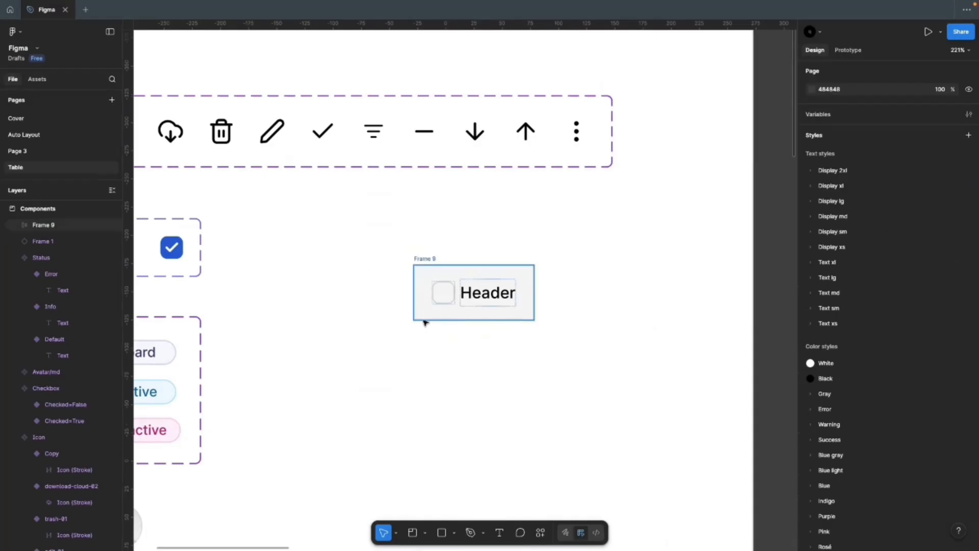
left_click(472, 354)
left_click(427, 258)
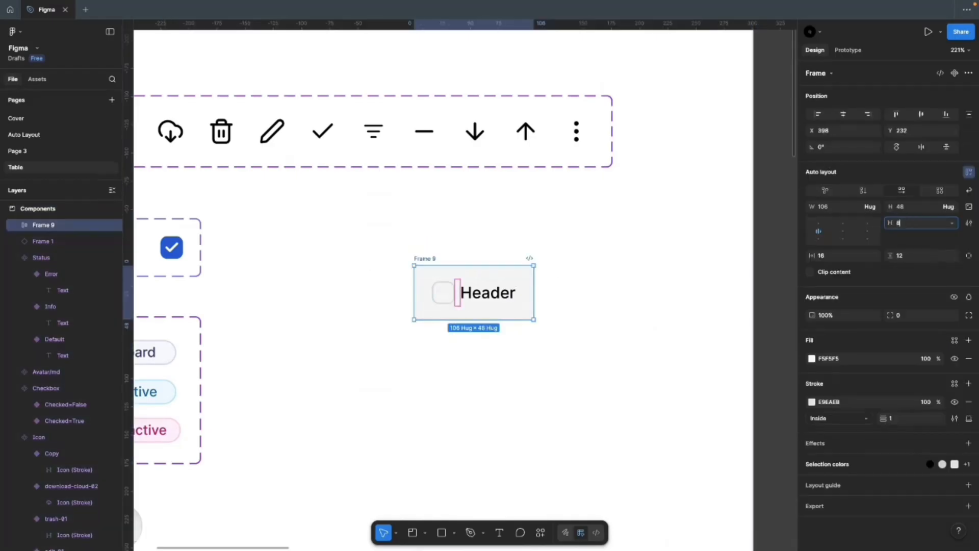
type("8")
key("Return")
scroll(577, 297, "down", 5)
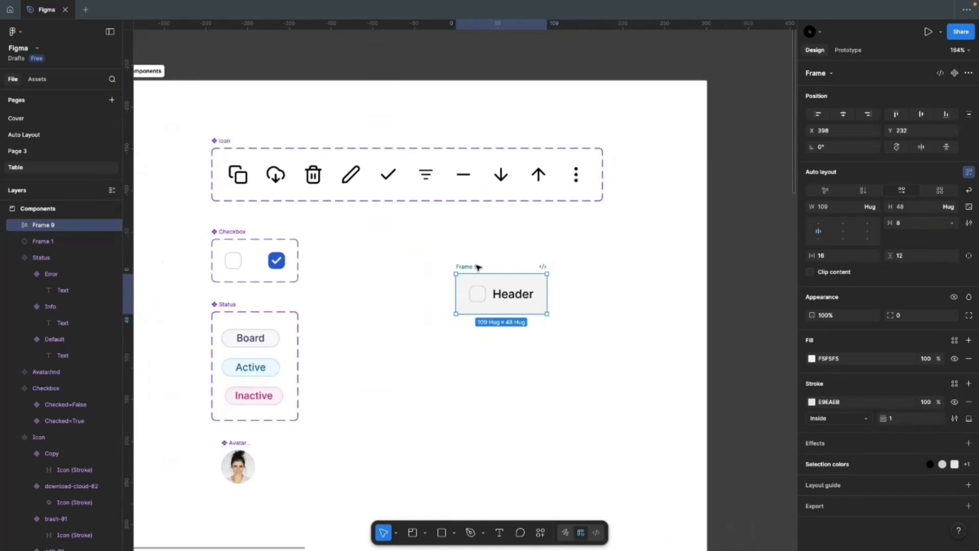
Step: Rename the cell frame to 'Header' and reposition it slightly
left_click_drag(477, 266, 448, 258)
double_click(439, 258)
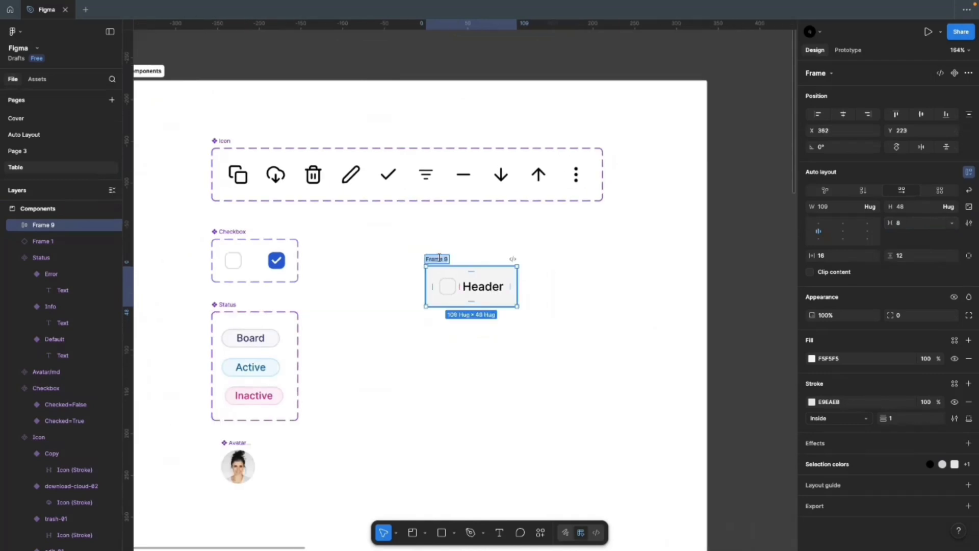
type("Header")
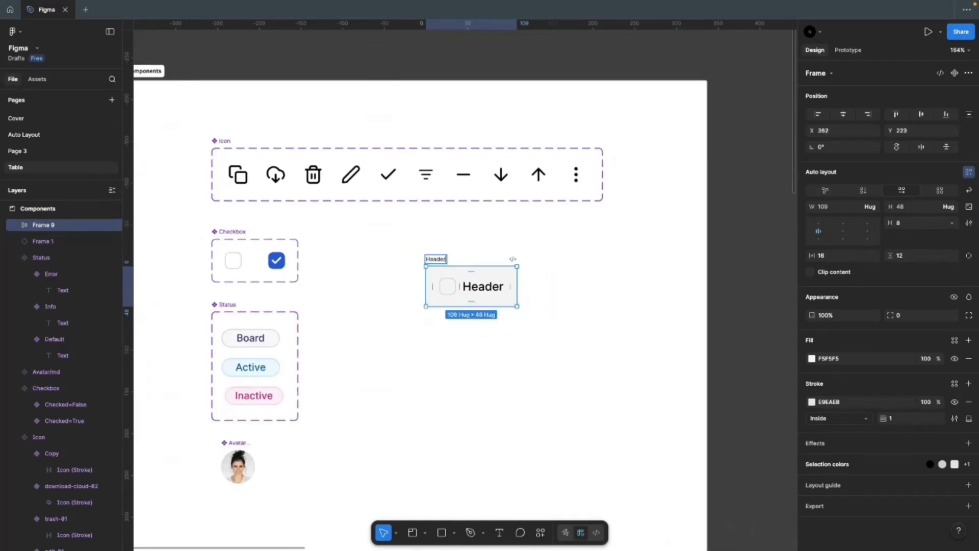
key("Return")
scroll(439, 258, "up", 4)
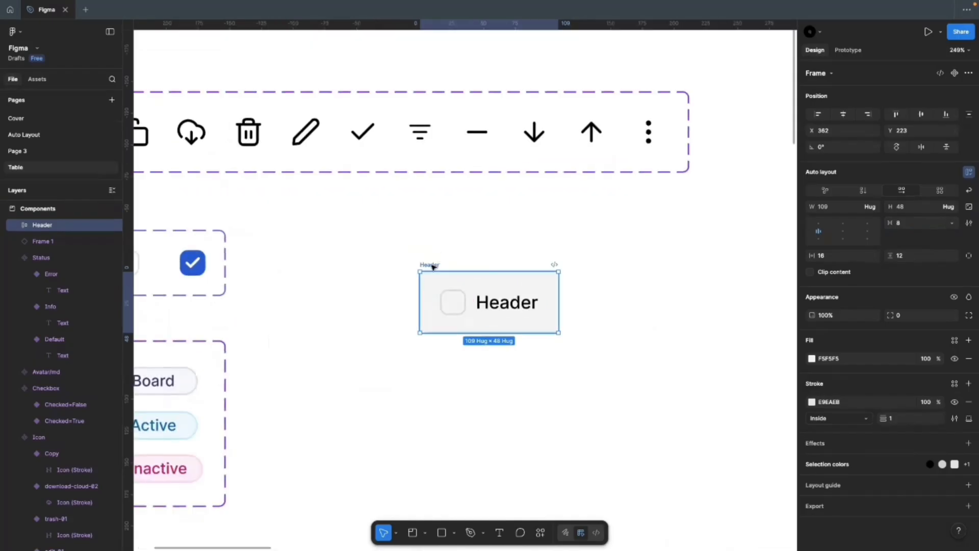
left_click_drag(429, 264, 485, 258)
scroll(609, 284, "down", 2)
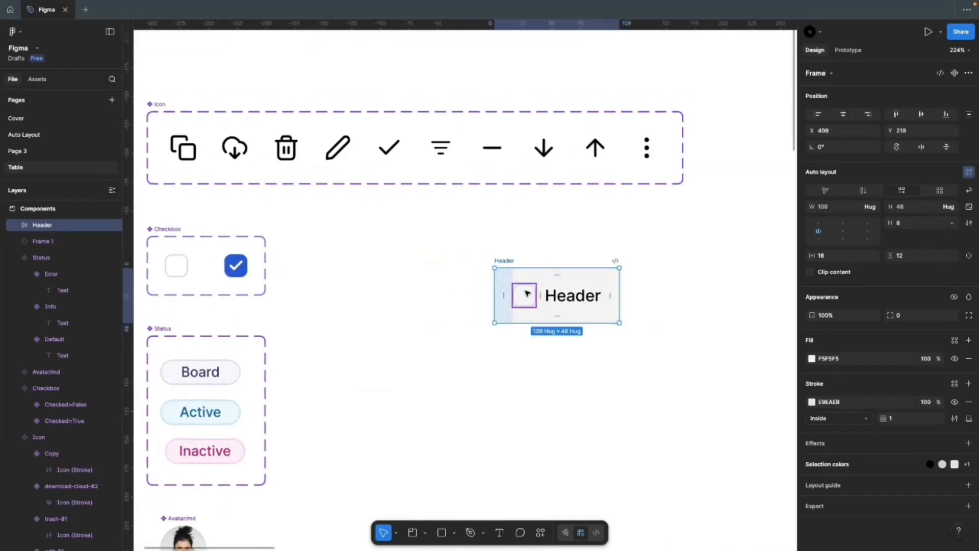
Step: Drag a copy of the Filter icon from the icon set into the Header cell after the label
double_click(564, 299)
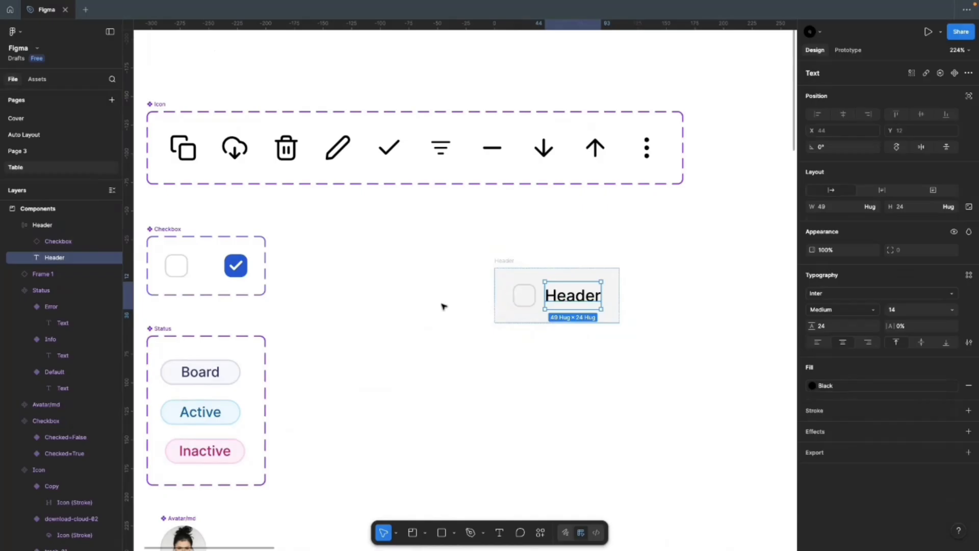
left_click(443, 306)
left_click(442, 151)
left_click_drag(442, 152, 619, 305)
left_click(659, 341)
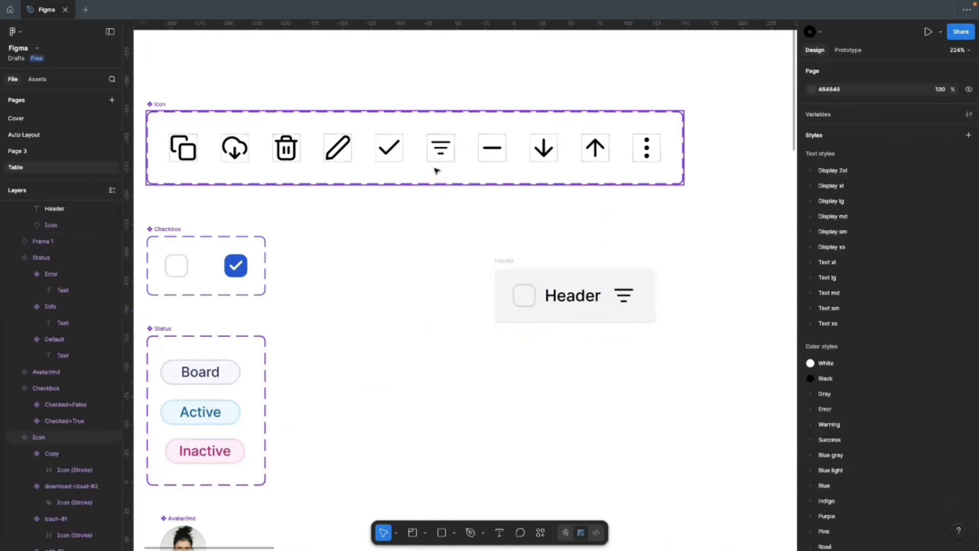
left_click(615, 296)
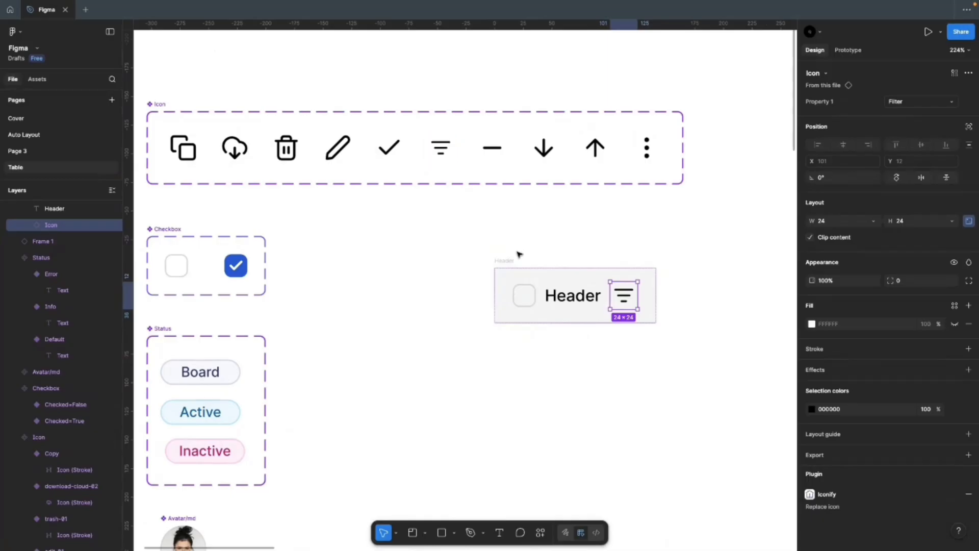
left_click(456, 277)
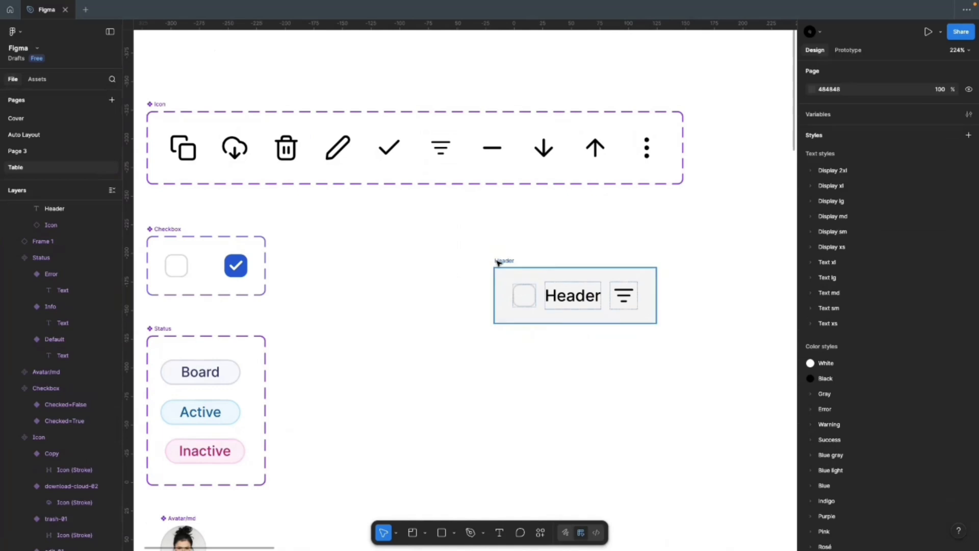
left_click(498, 261)
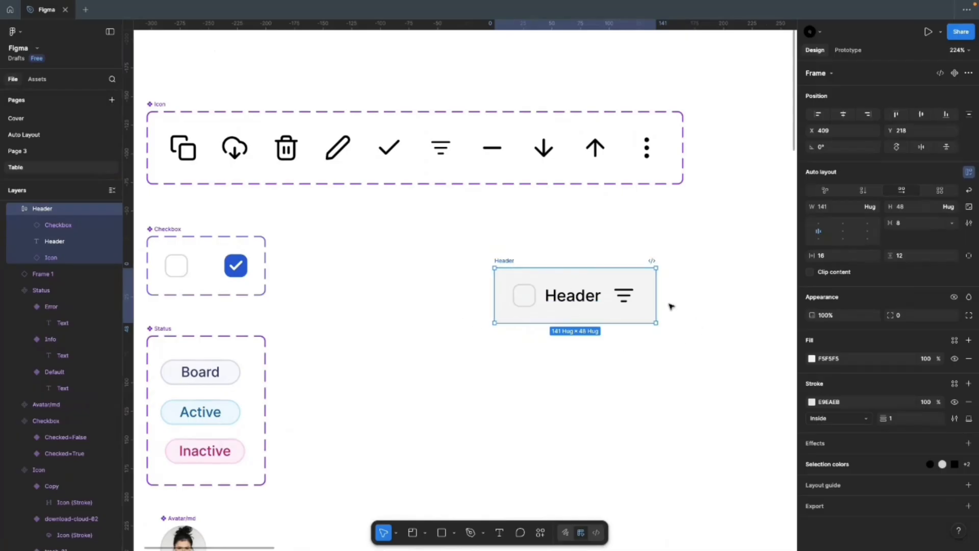
scroll(682, 306, "up", 2)
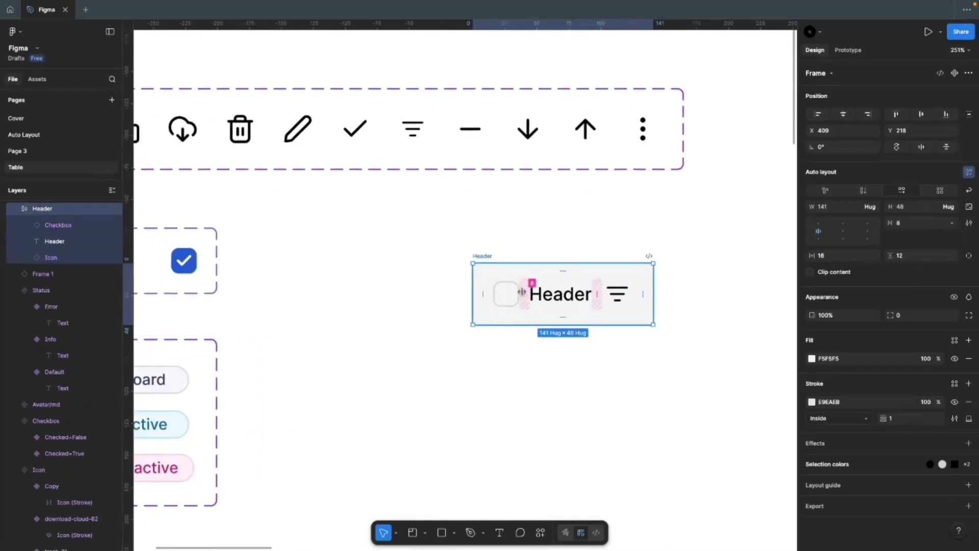
scroll(531, 284, "down", 3)
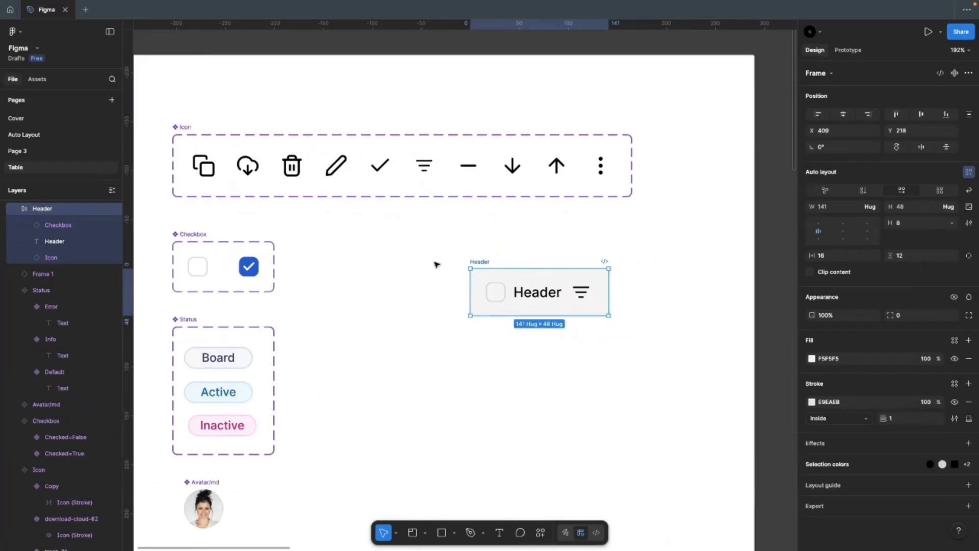
left_click(435, 262)
left_click(468, 261)
Step: Duplicate the filter icon in the Header cell and move the copy before the label
left_click(501, 376)
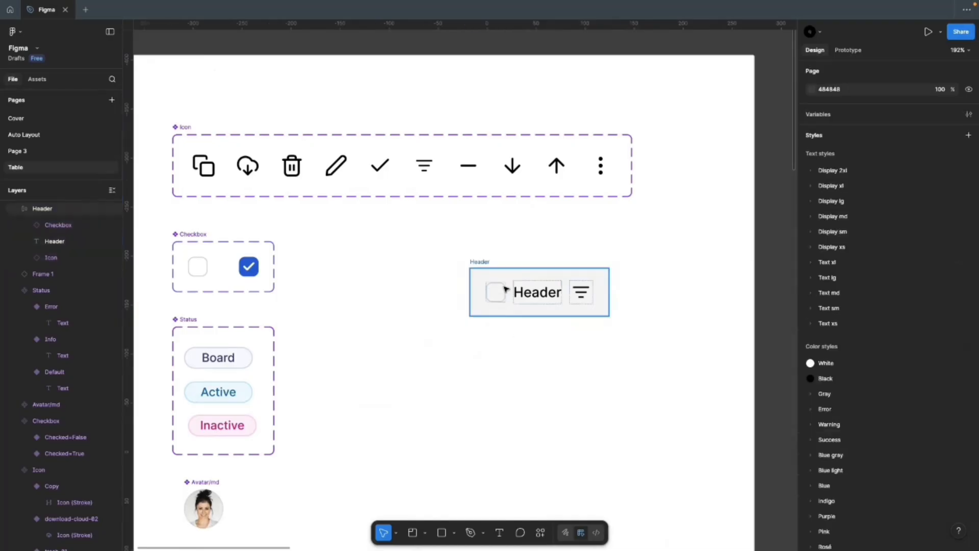
left_click(484, 263)
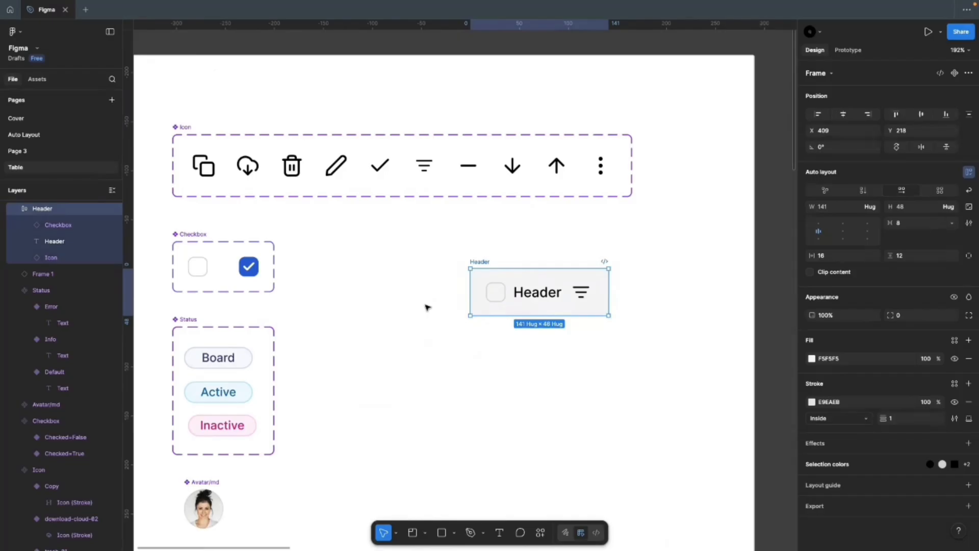
left_click(529, 353)
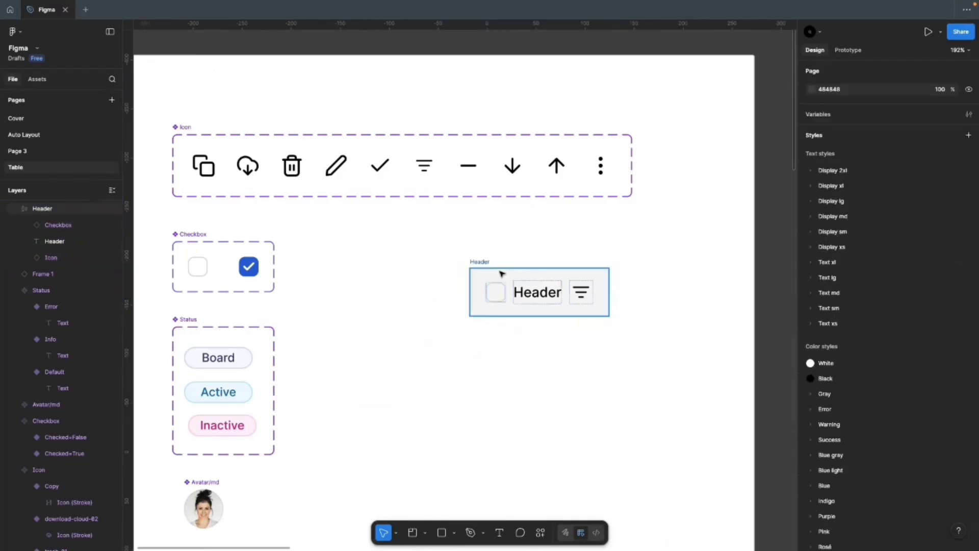
left_click(474, 264)
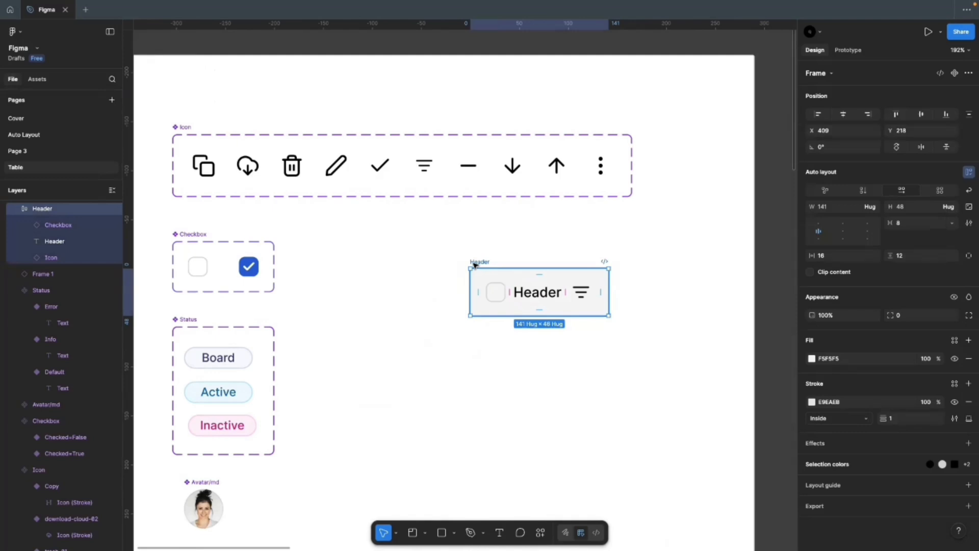
left_click(536, 335)
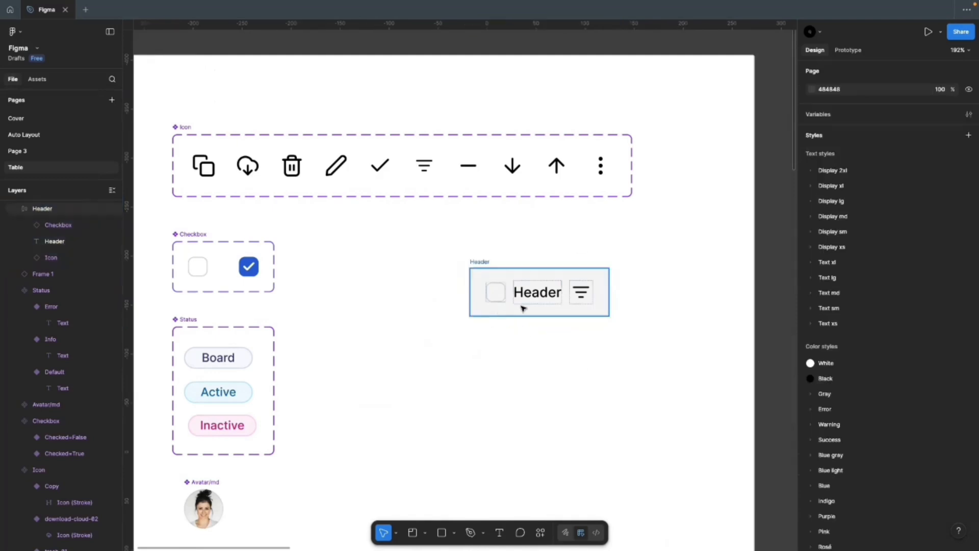
left_click(538, 293)
left_click(576, 294)
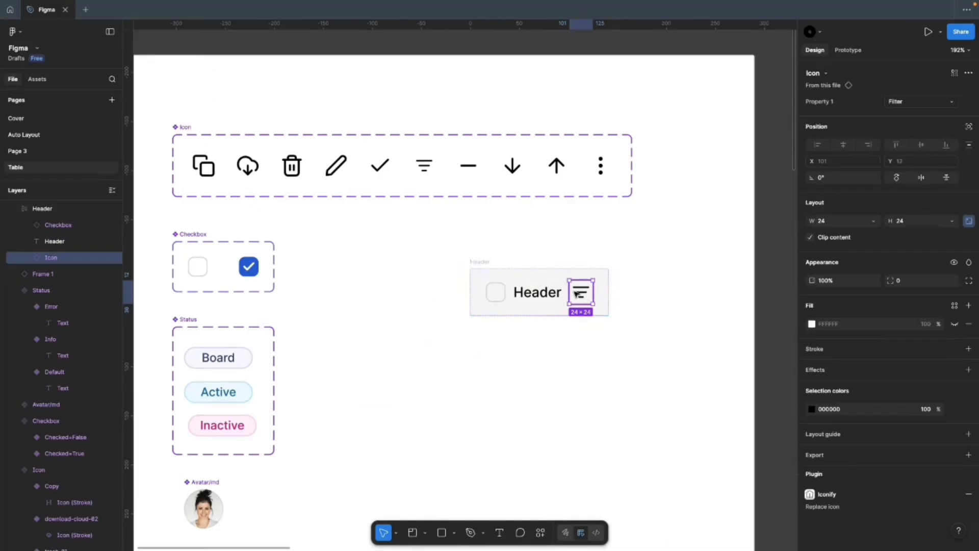
key("ctrl+d")
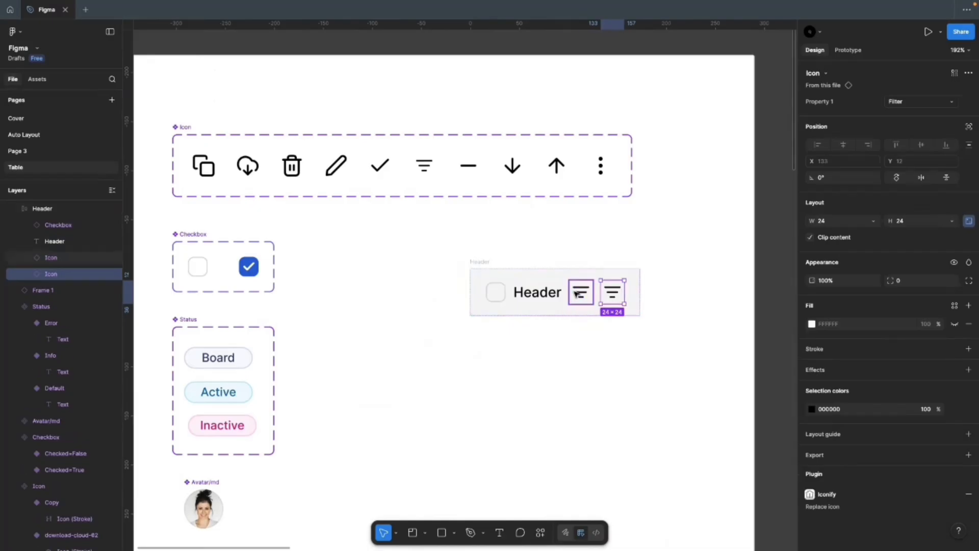
key("Left")
key("Left")
Step: Nudge the whole Header frame slightly to the left
left_click(570, 291)
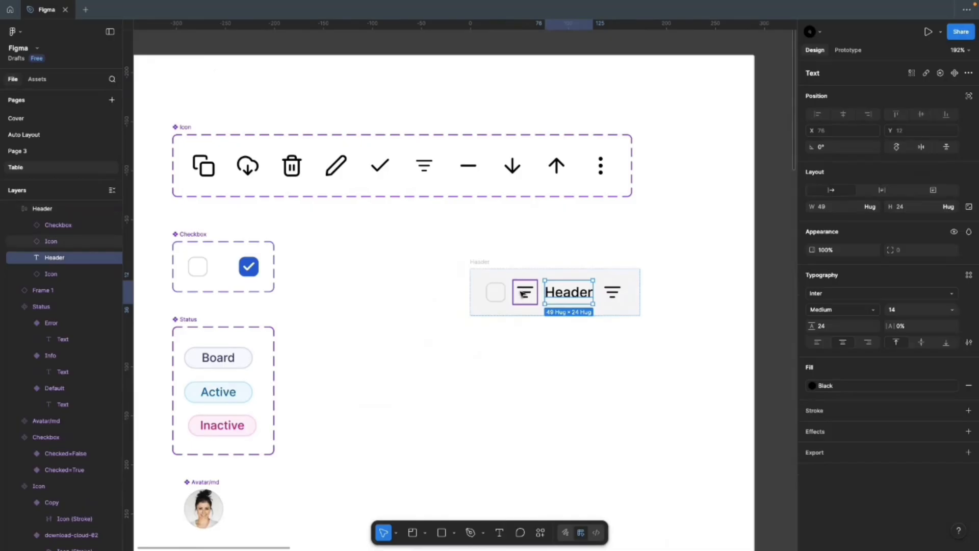
left_click(603, 350)
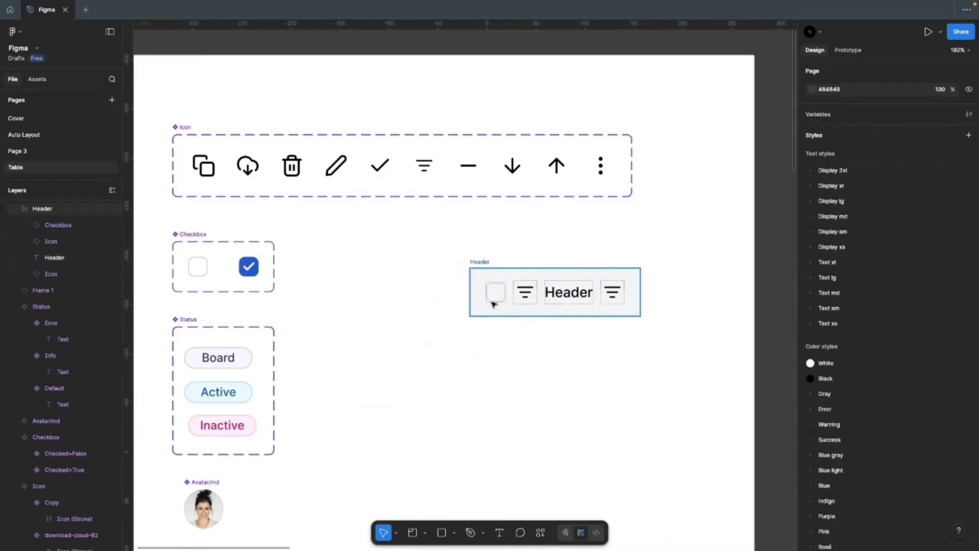
left_click(495, 293)
left_click(476, 261)
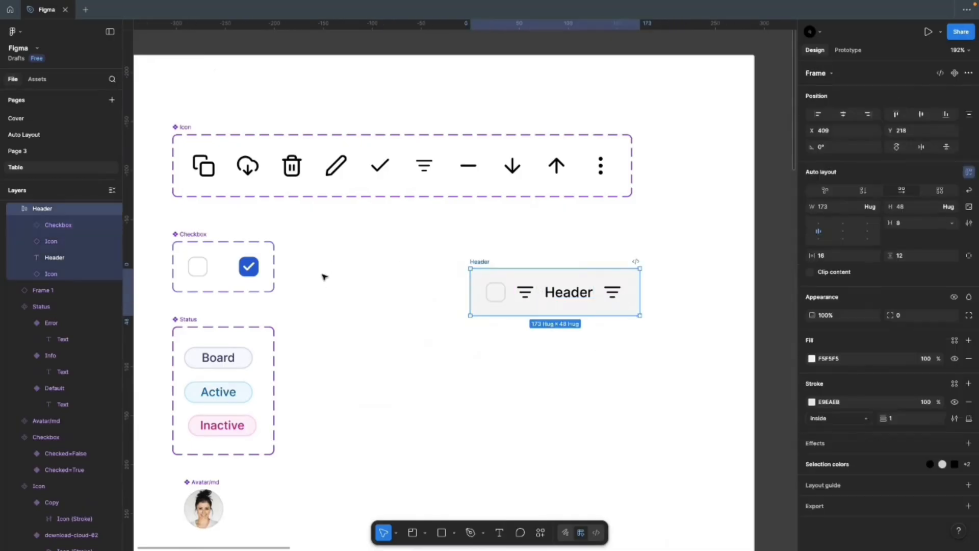
left_click_drag(476, 268, 454, 266)
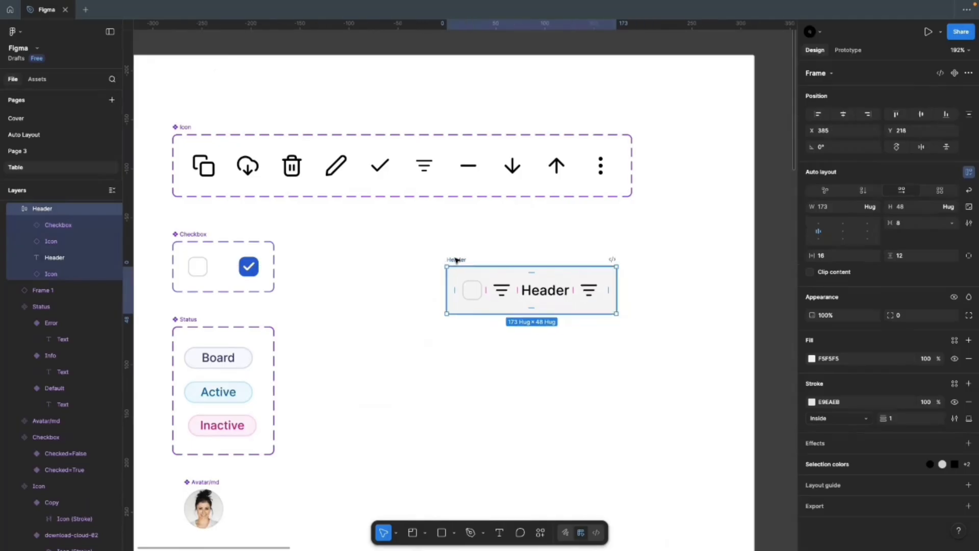
left_click(601, 366)
Step: Zoom from Desktop-1 to the Components board and select the 173 × 48 Header cell frame
scroll(247, 327, "down", 10)
scroll(475, 350, "up", 5)
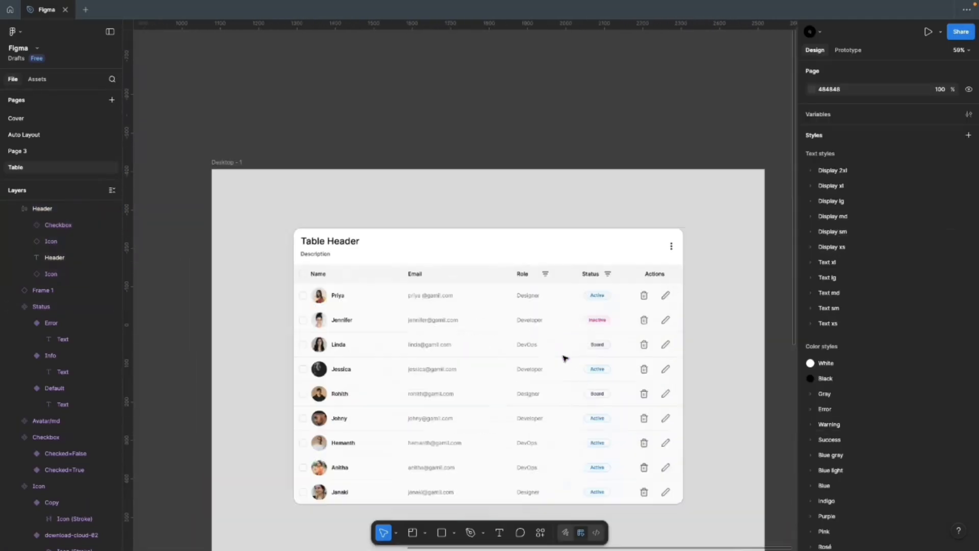
scroll(564, 358, "up", 3)
scroll(577, 349, "down", 1)
scroll(576, 350, "down", 1)
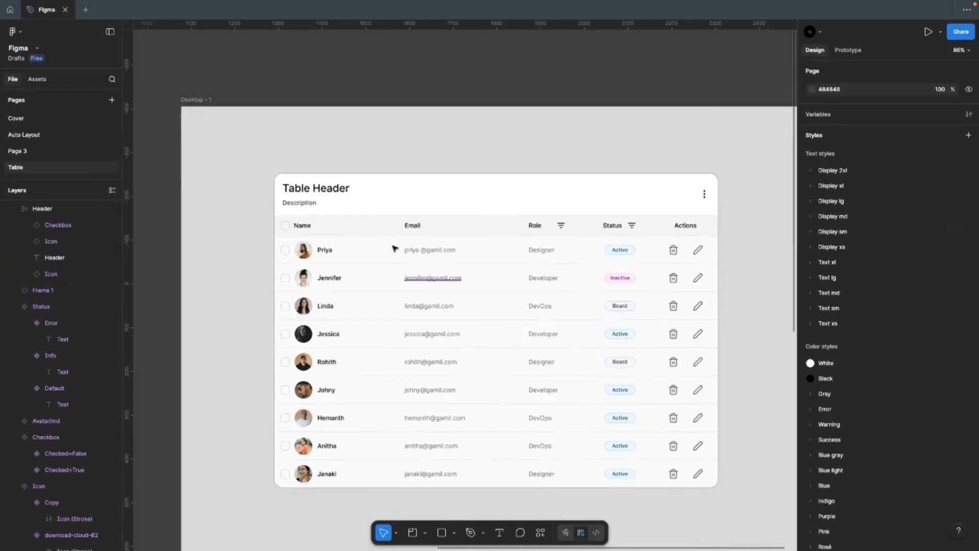
scroll(691, 306, "down", 5)
scroll(323, 264, "up", 5)
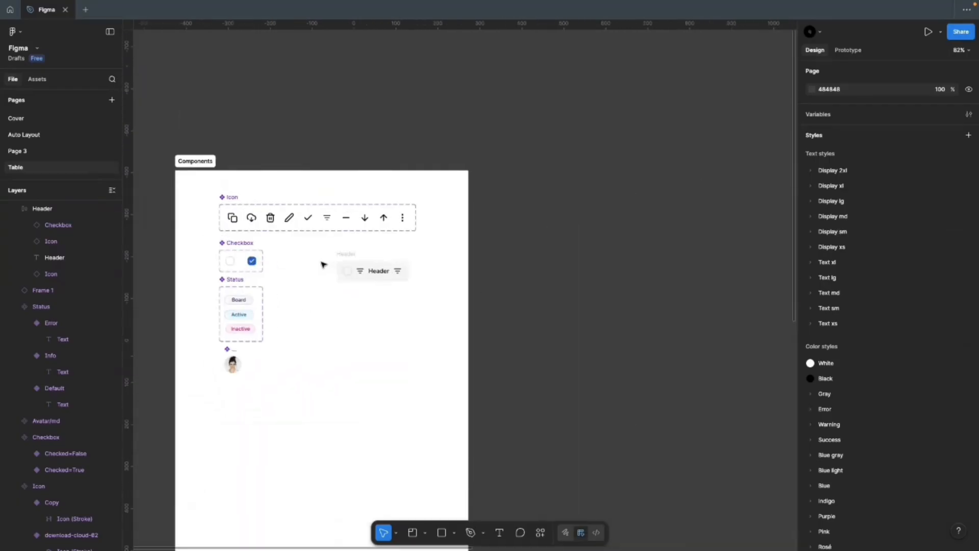
scroll(213, 237, "up", 1)
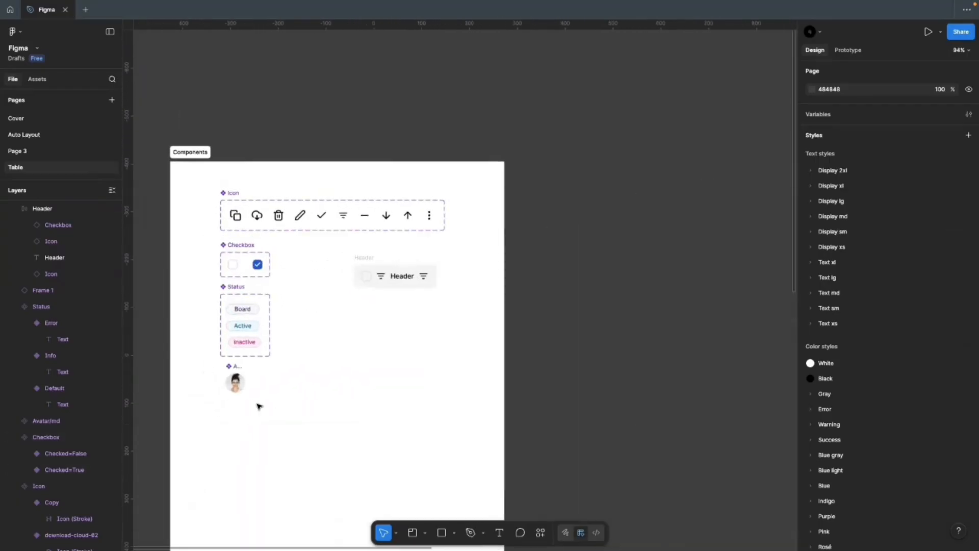
scroll(375, 267, "up", 3)
left_click(359, 257)
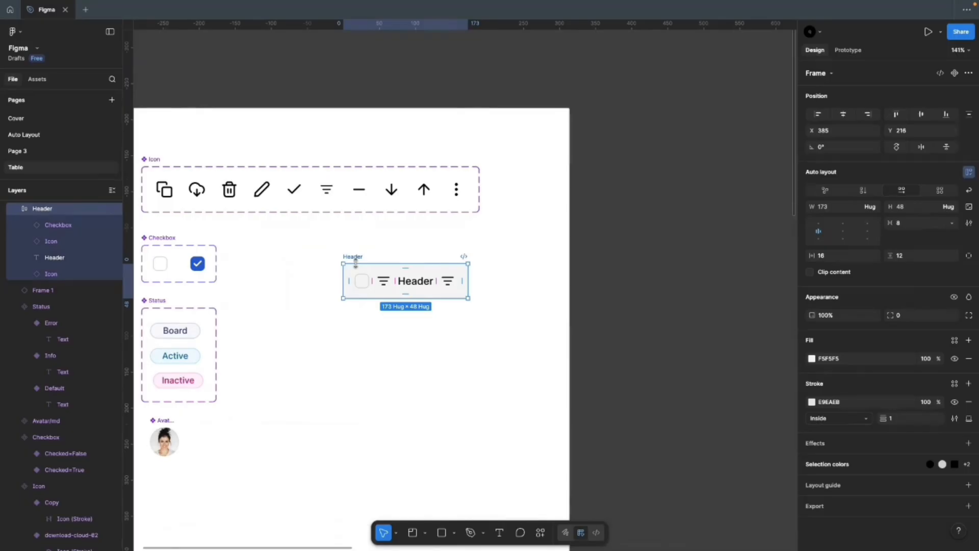
left_click(389, 362)
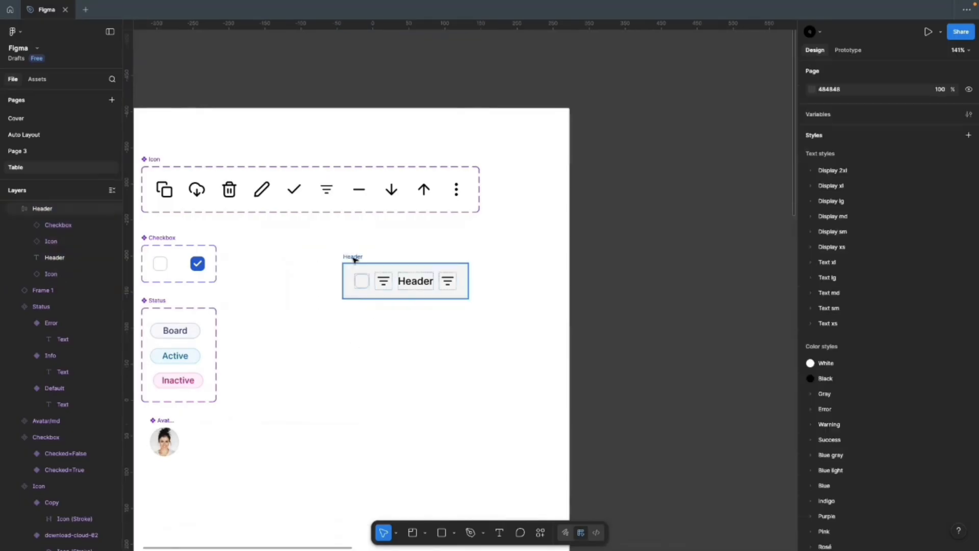
Step: Turn the Header cell frame into a component with Create component
left_click(353, 256)
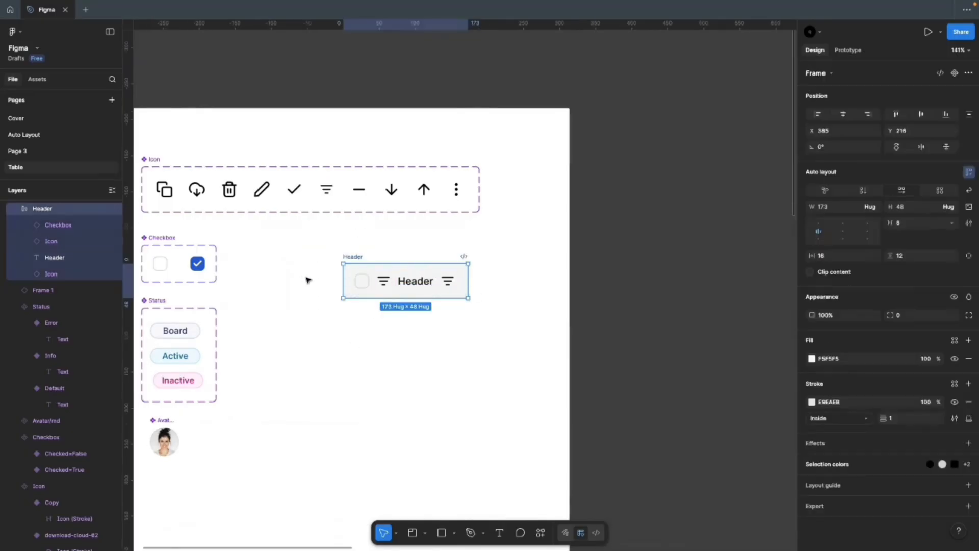
left_click(955, 74)
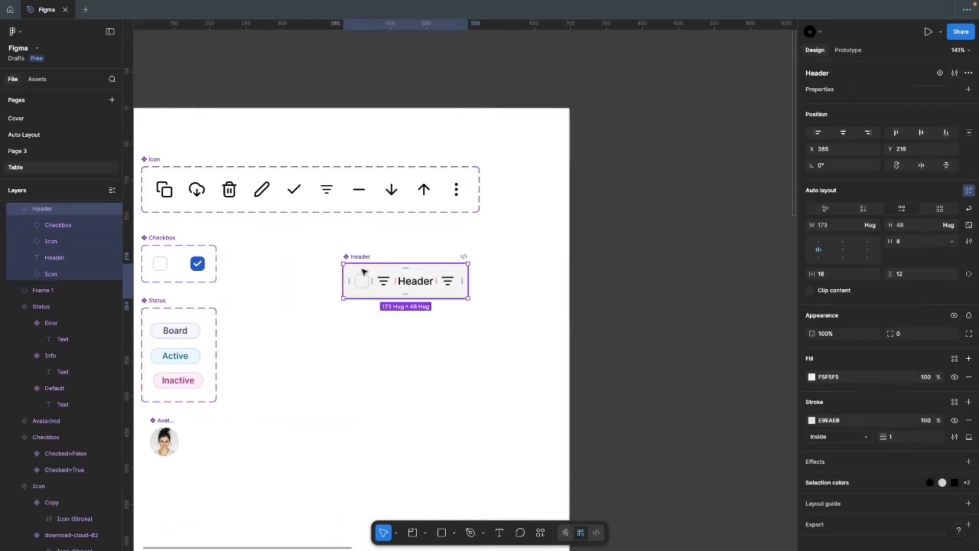
scroll(360, 268, "up", 4)
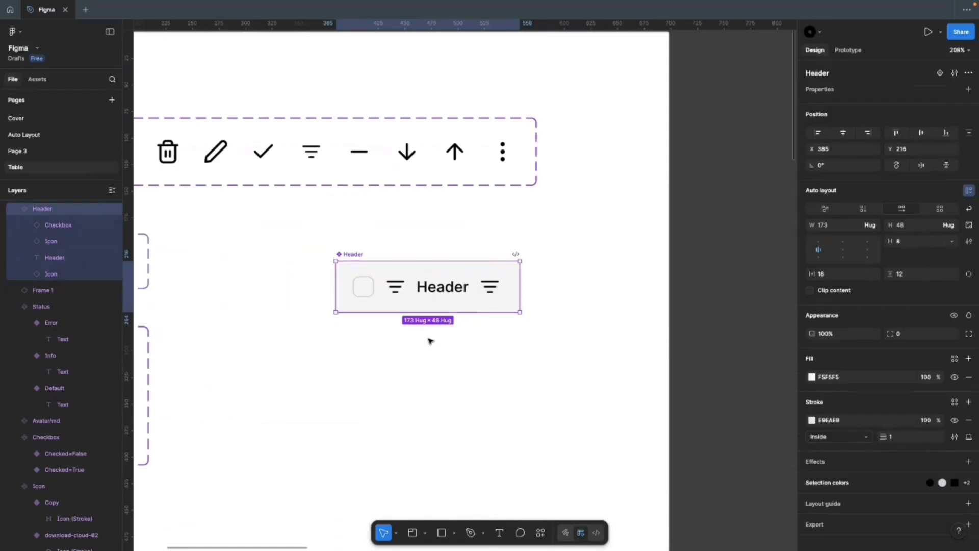
scroll(286, 313, "down", 5)
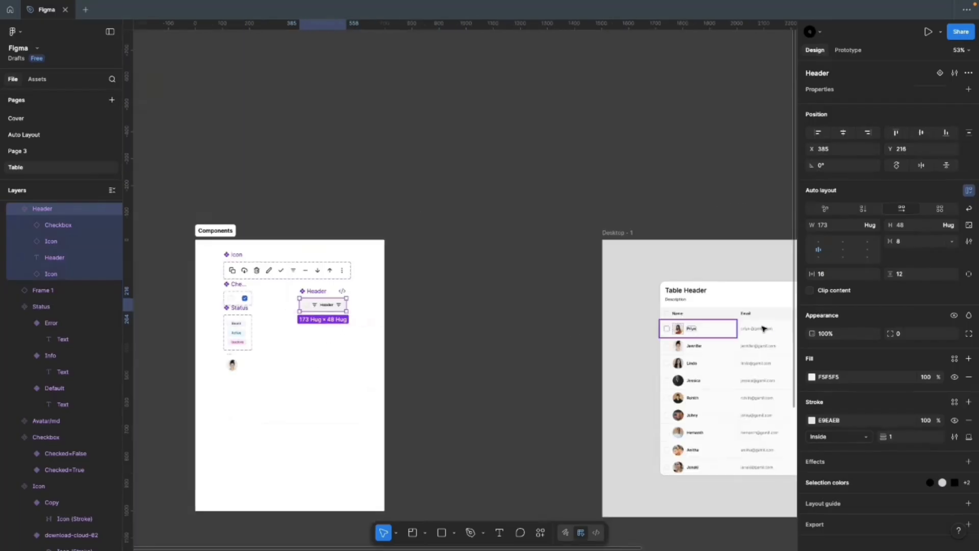
scroll(755, 331, "up", 5)
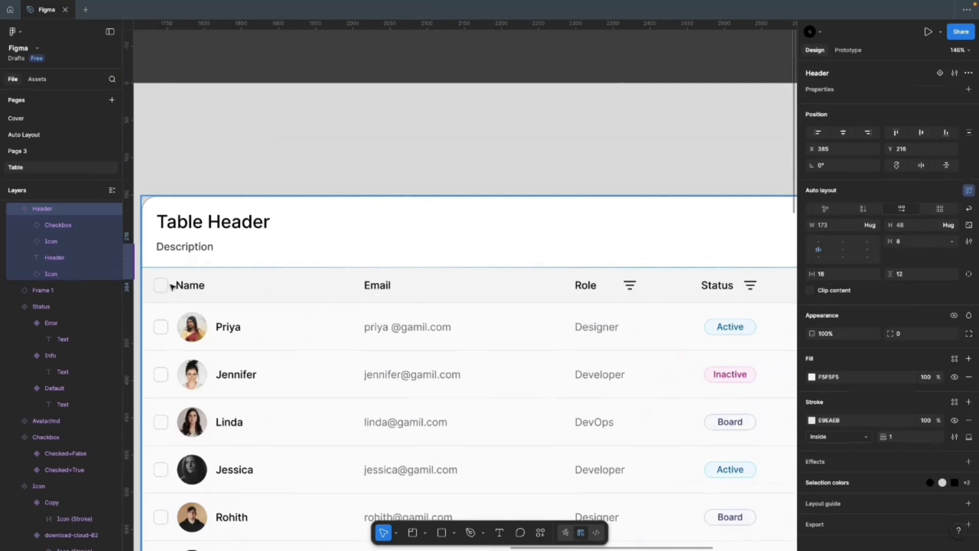
scroll(643, 297, "down", 10)
Step: Zoom to the Header component and drag it slightly lower on the Components board
key("shift+2")
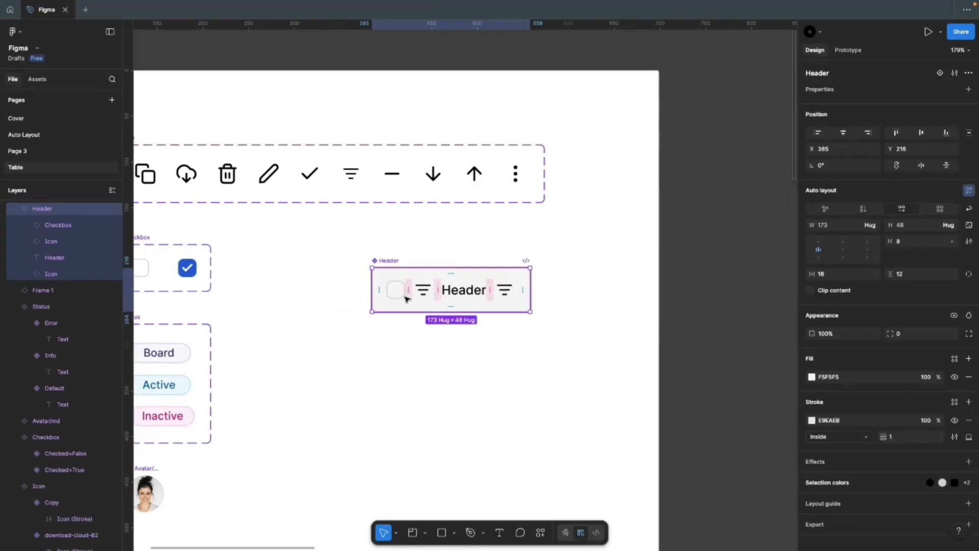
left_click(409, 352)
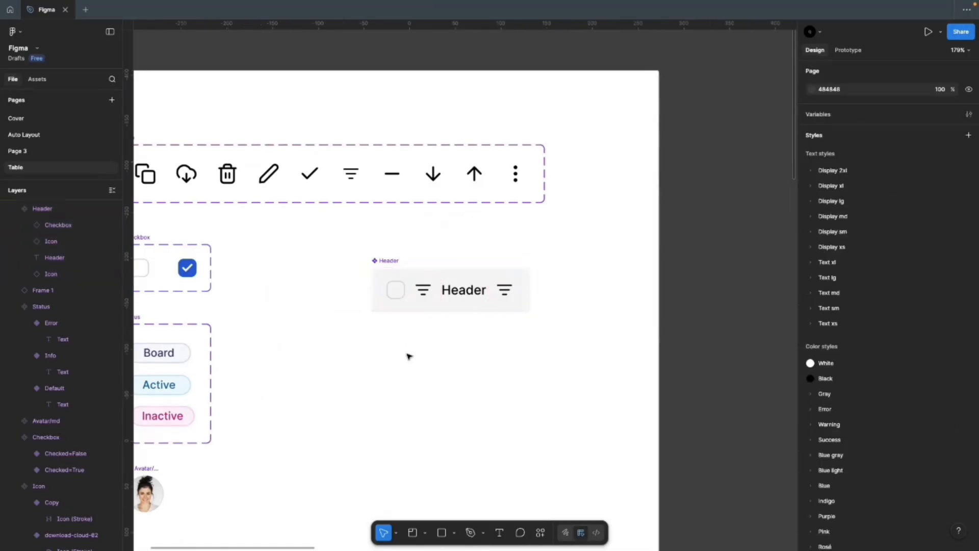
left_click(393, 263)
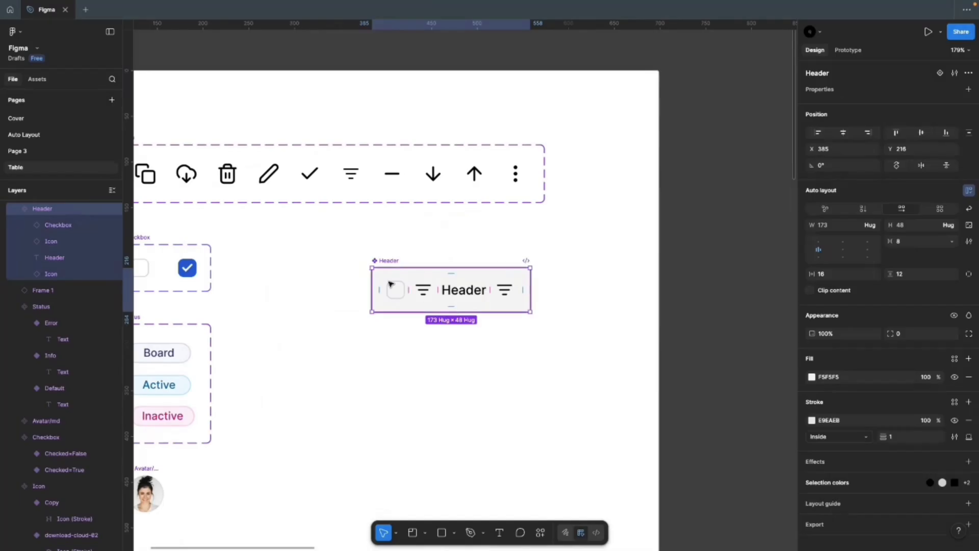
scroll(493, 304, "up", 3)
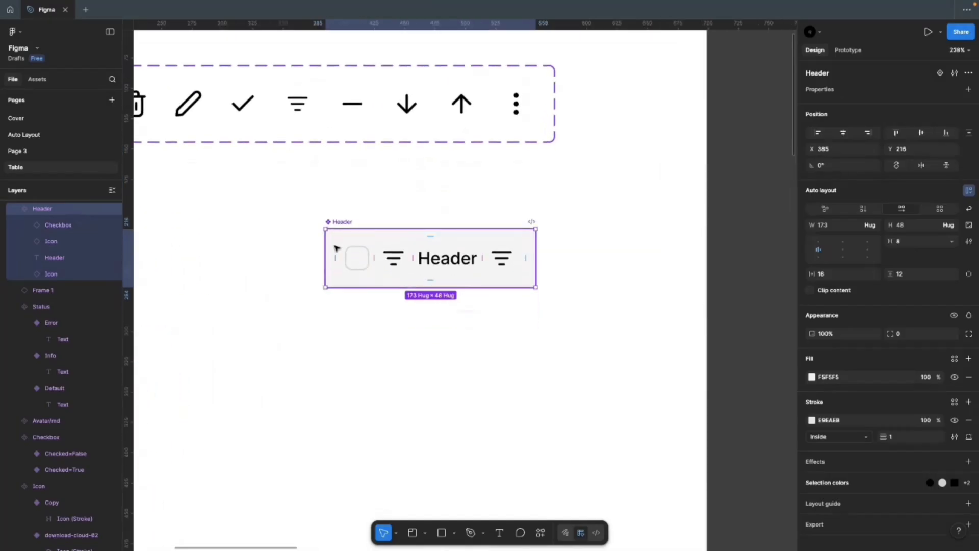
left_click_drag(337, 249, 332, 329)
scroll(448, 424, "up", 5)
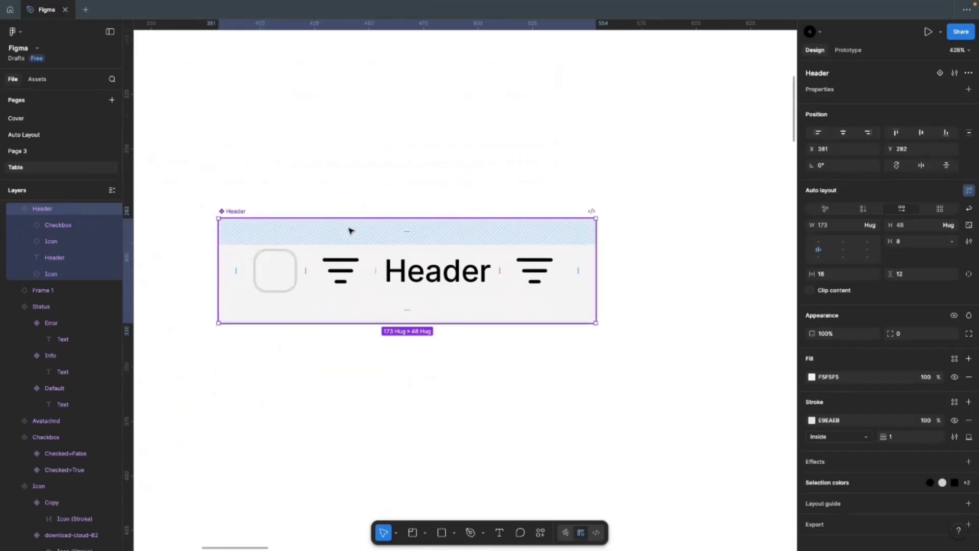
scroll(365, 220, "down", 1)
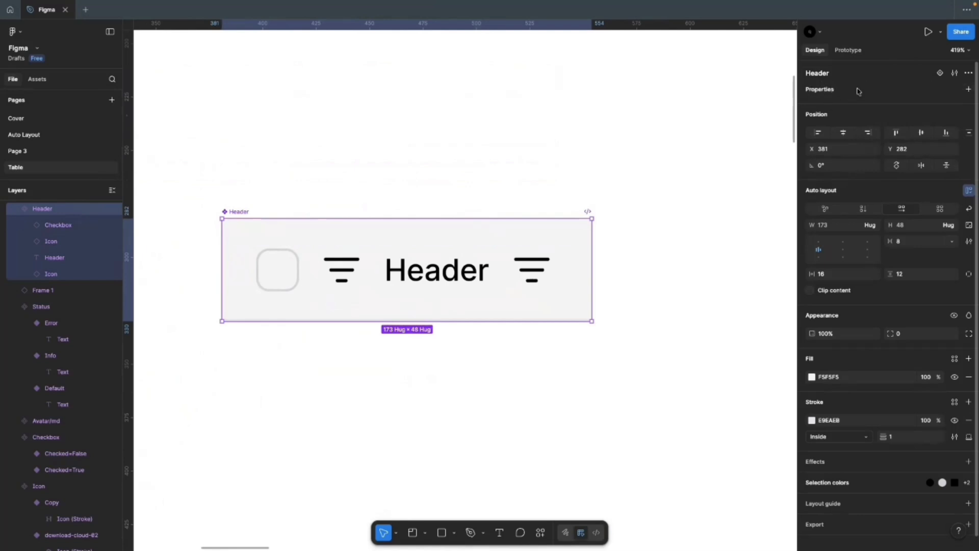
Step: Add a Boolean property renamed from 'Boolean' to 'Show Check Box', defaulting to True
left_click(967, 90)
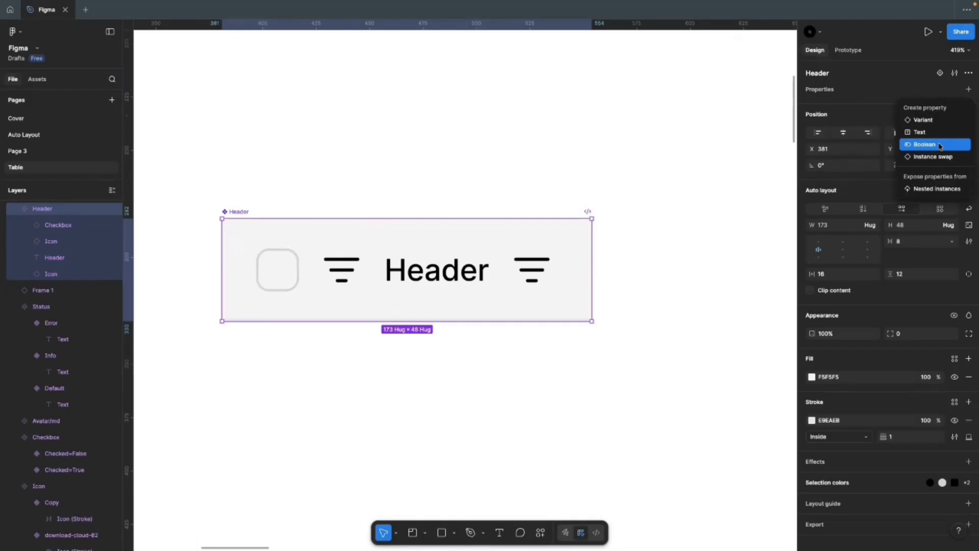
left_click(939, 146)
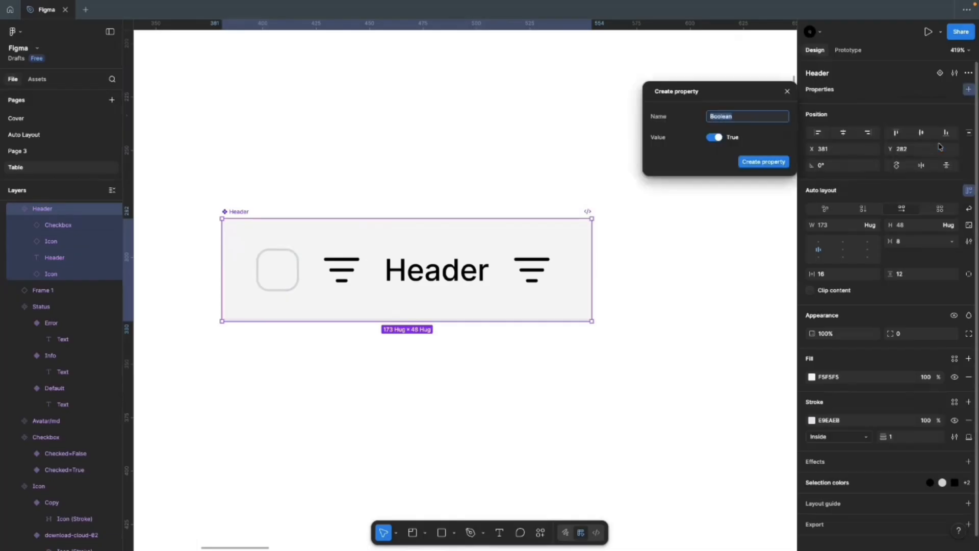
left_click(749, 120)
left_click_drag(748, 121, 701, 120)
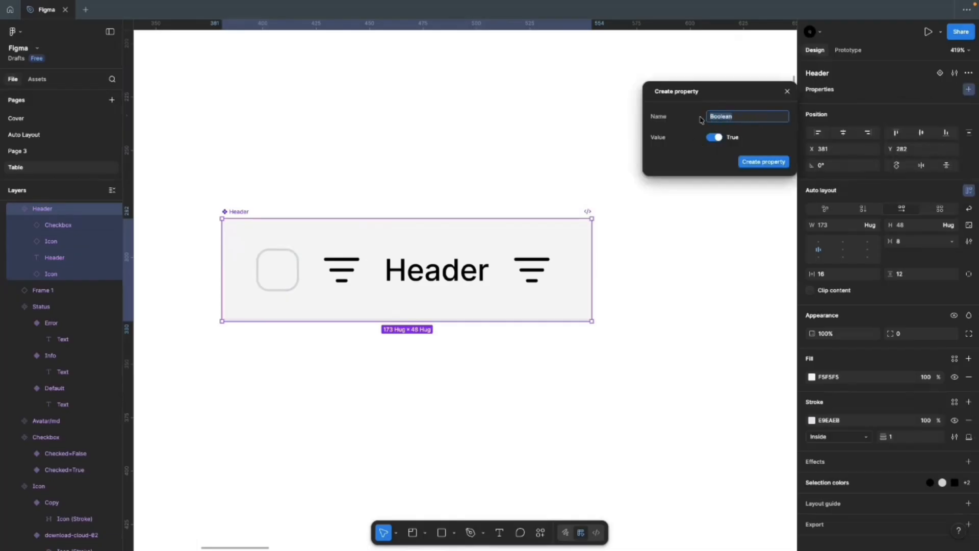
type("Show Check Box")
left_click(758, 162)
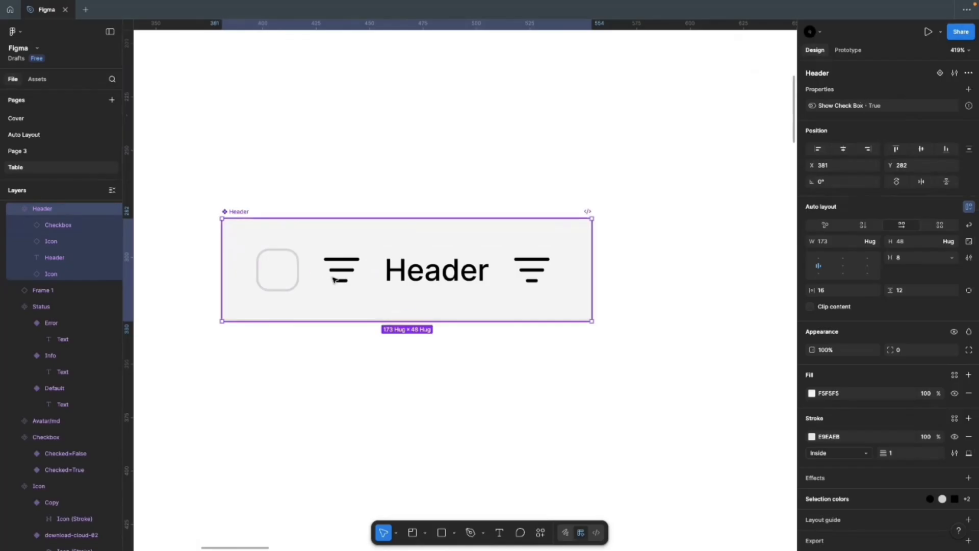
Step: Bind the nested Checkbox layer's visibility to the Show Check Box property
left_click(278, 273)
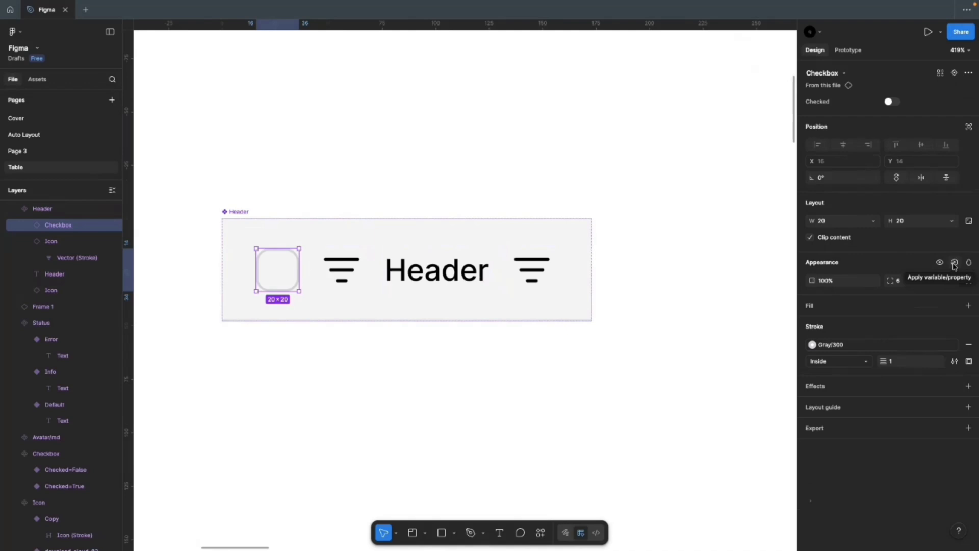
left_click(954, 263)
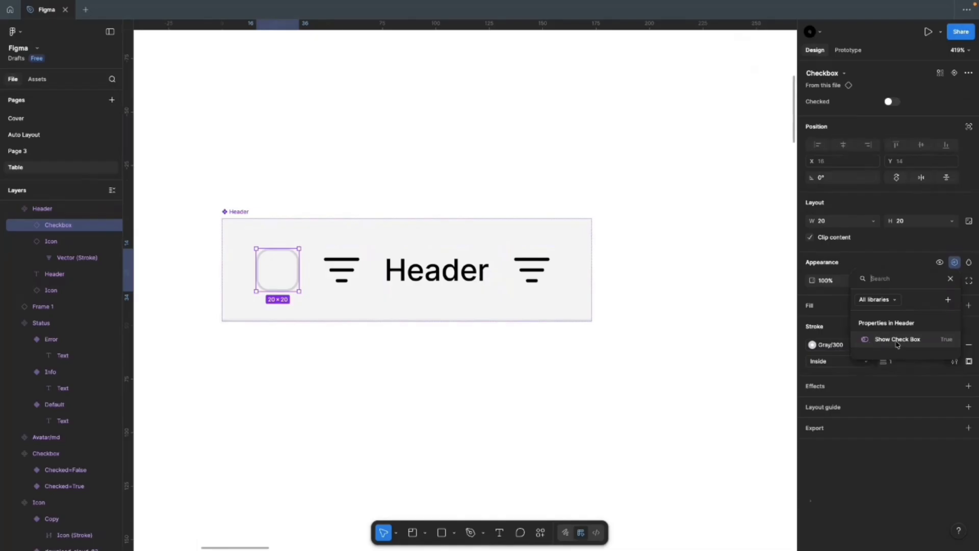
left_click(897, 339)
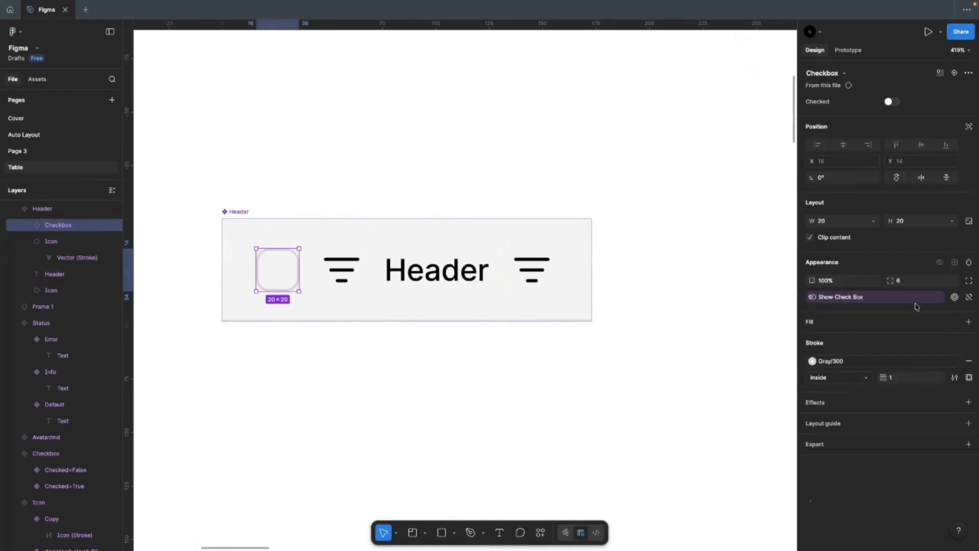
left_click(315, 352)
left_click(265, 274)
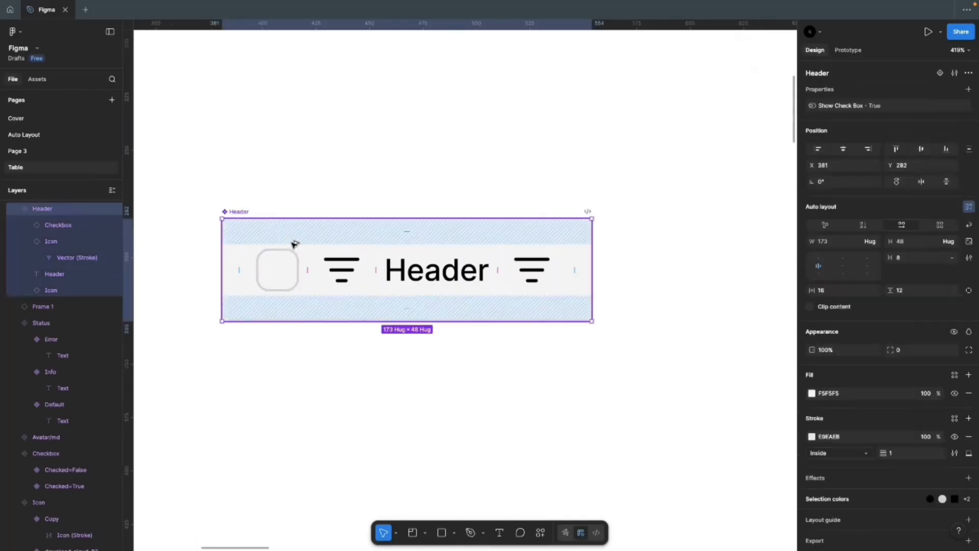
Step: Alt-drag a Header instance below the original component and select it
left_click_drag(293, 246, 313, 423)
scroll(422, 346, "down", 3)
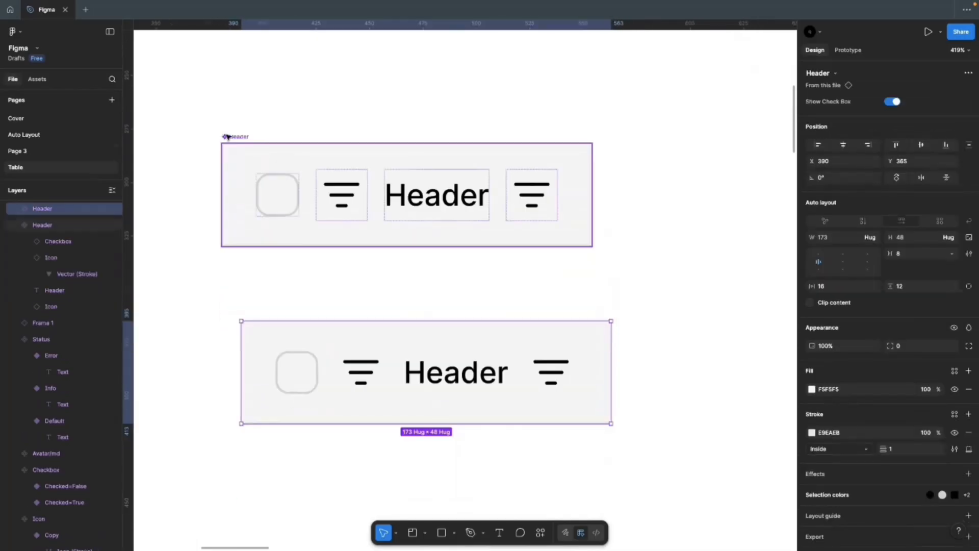
left_click(271, 175)
left_click(325, 381)
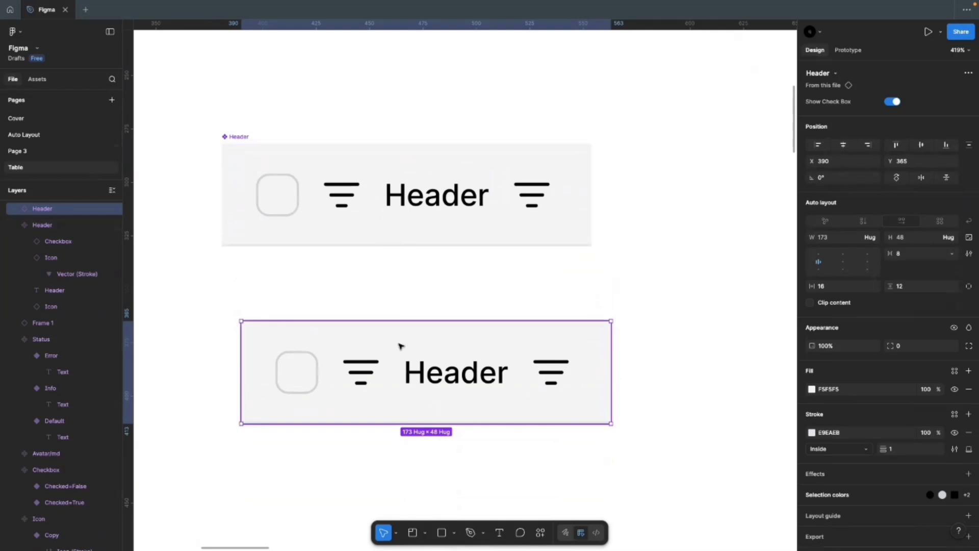
left_click(295, 197)
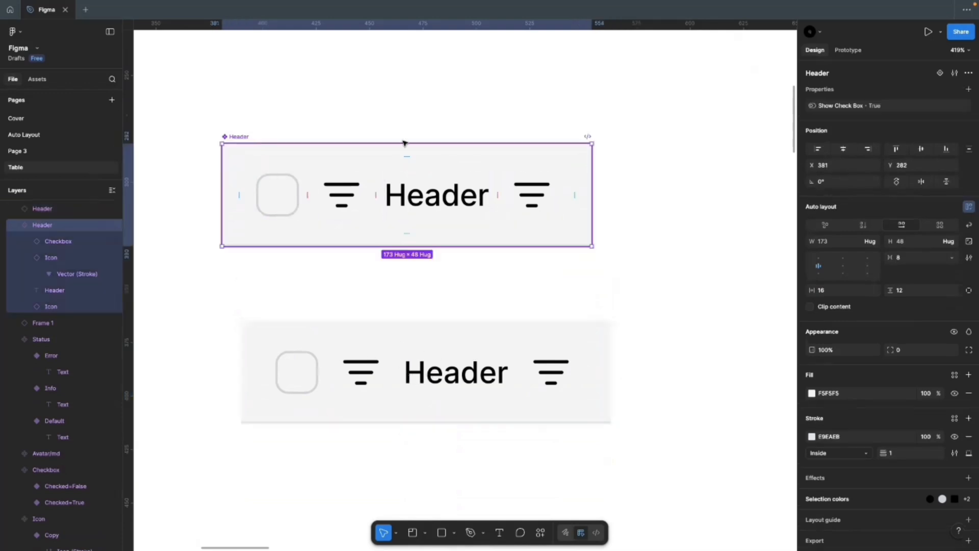
left_click(270, 372)
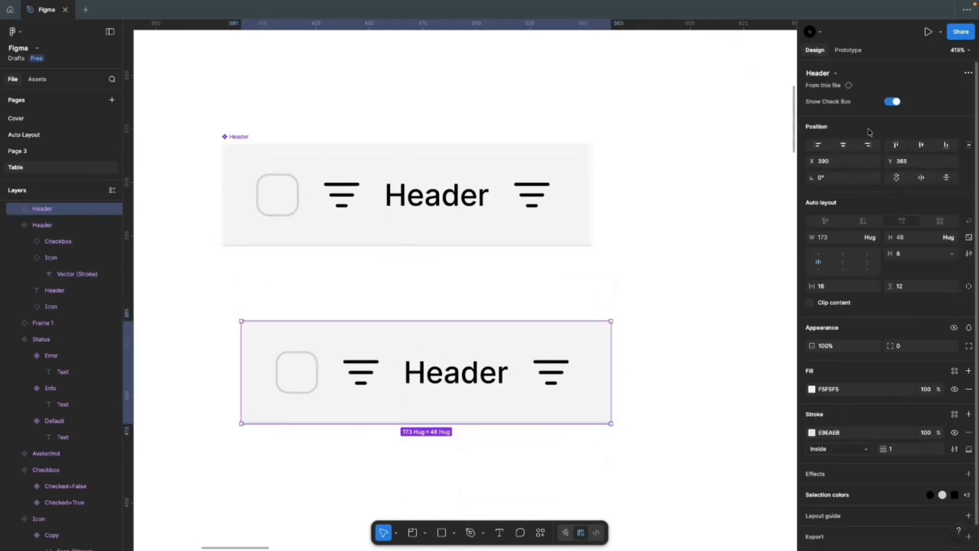
Step: Turn Show Check Box off on the lower instance, hiding its checkbox (145 × 48)
left_click(892, 102)
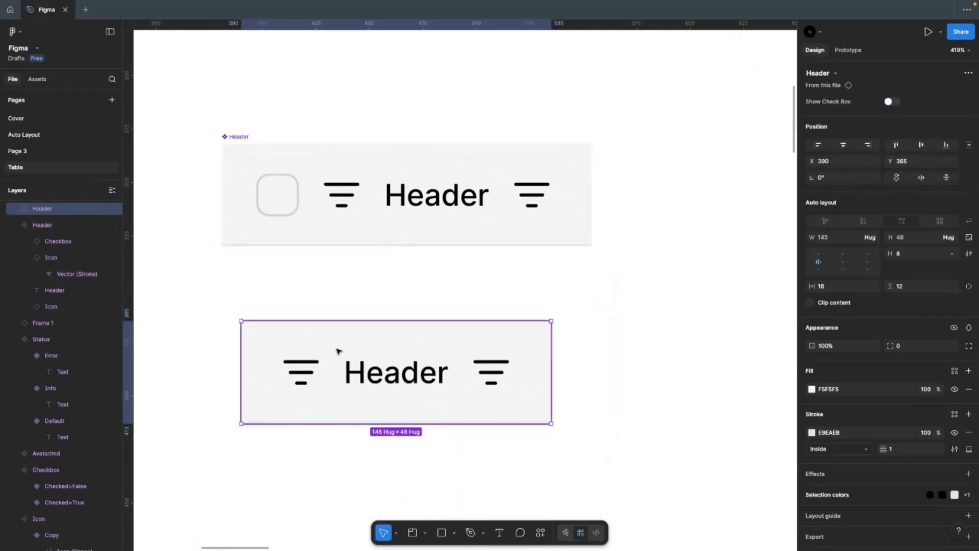
left_click(280, 455)
left_click(407, 405)
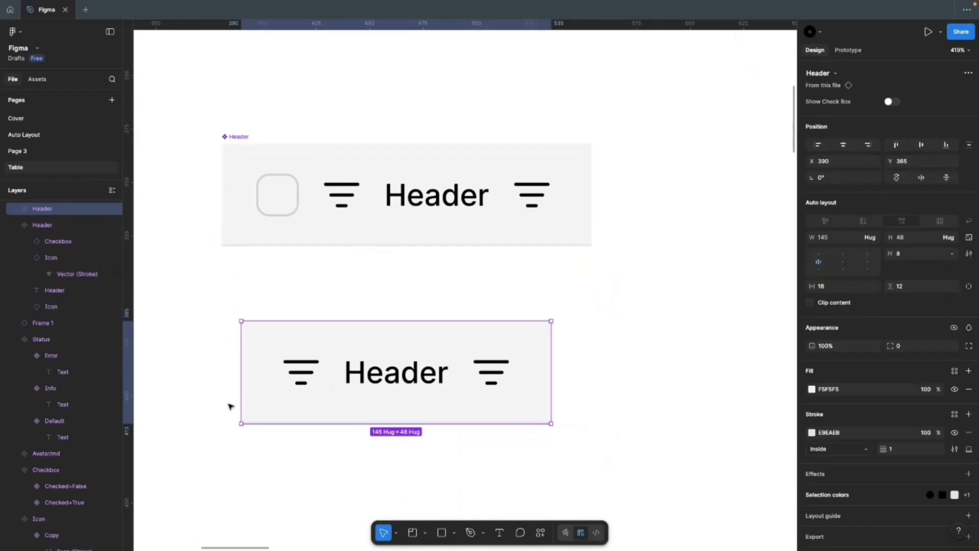
left_click(477, 448)
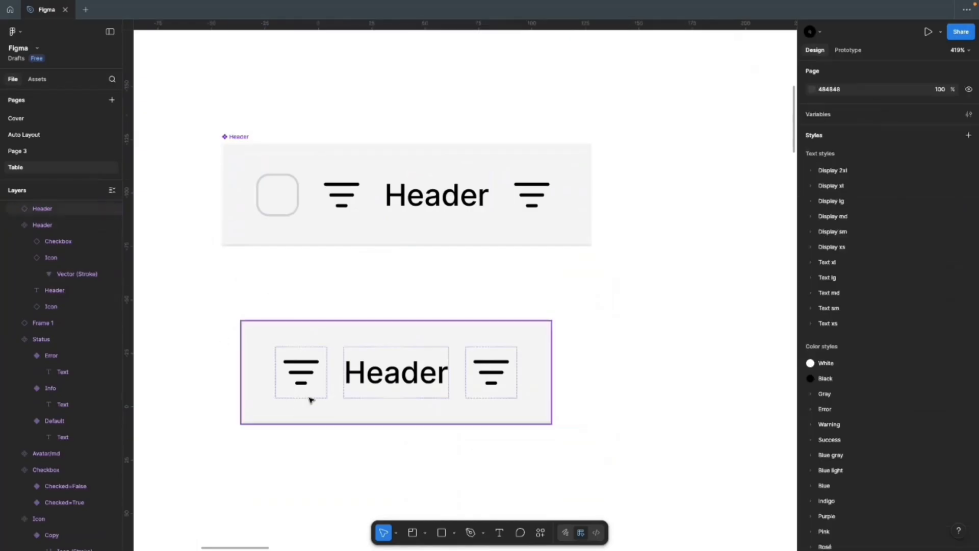
left_click(311, 400)
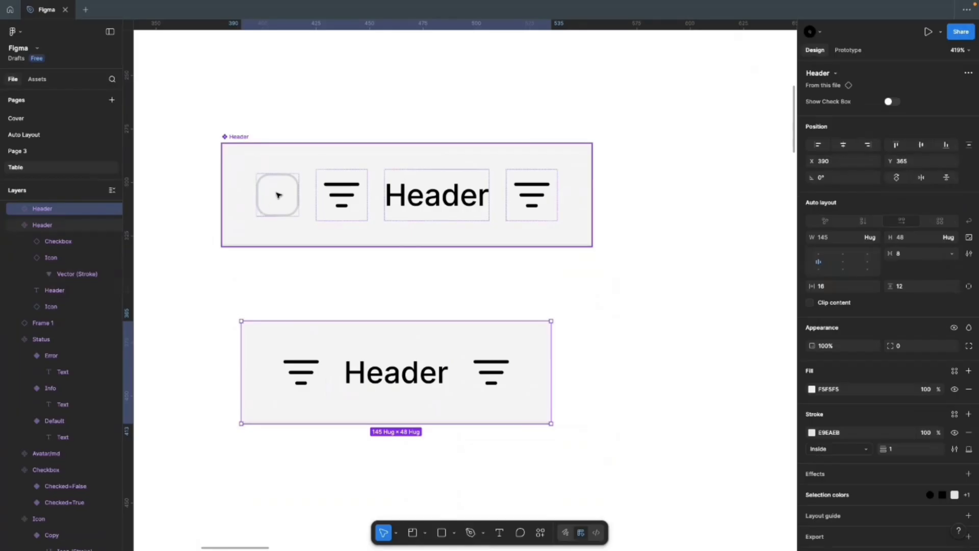
left_click(284, 281)
left_click(236, 136)
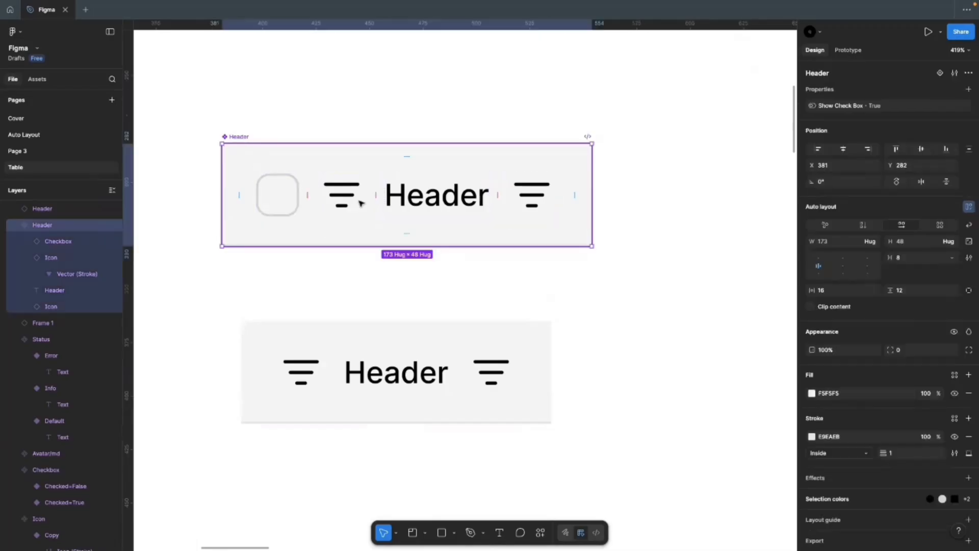
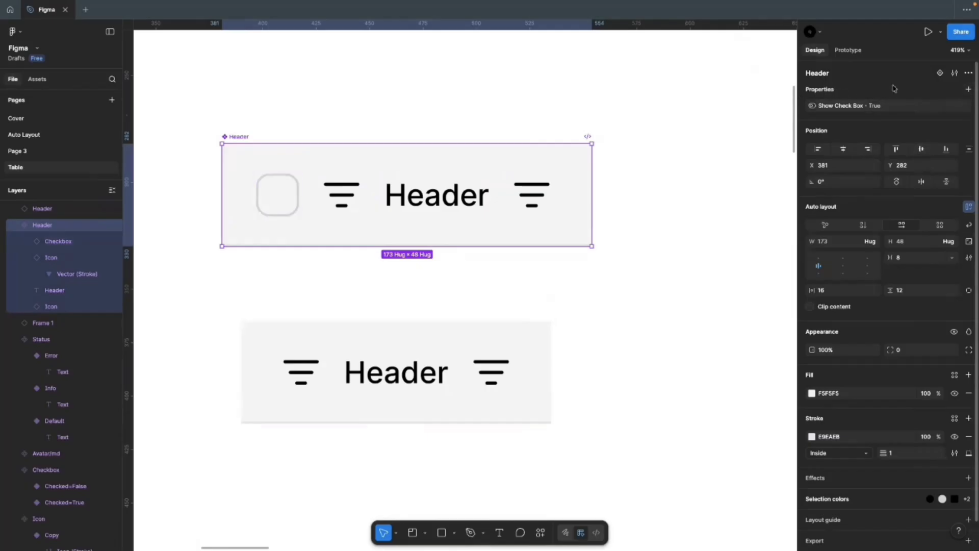
Step: Create a Show Left Icon boolean property on Header with its default value False
left_click(967, 89)
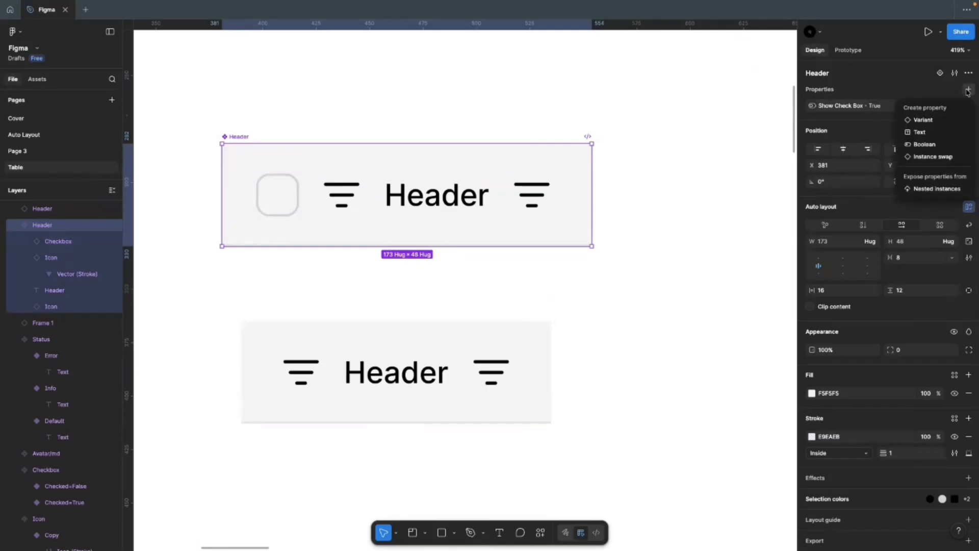
left_click(922, 146)
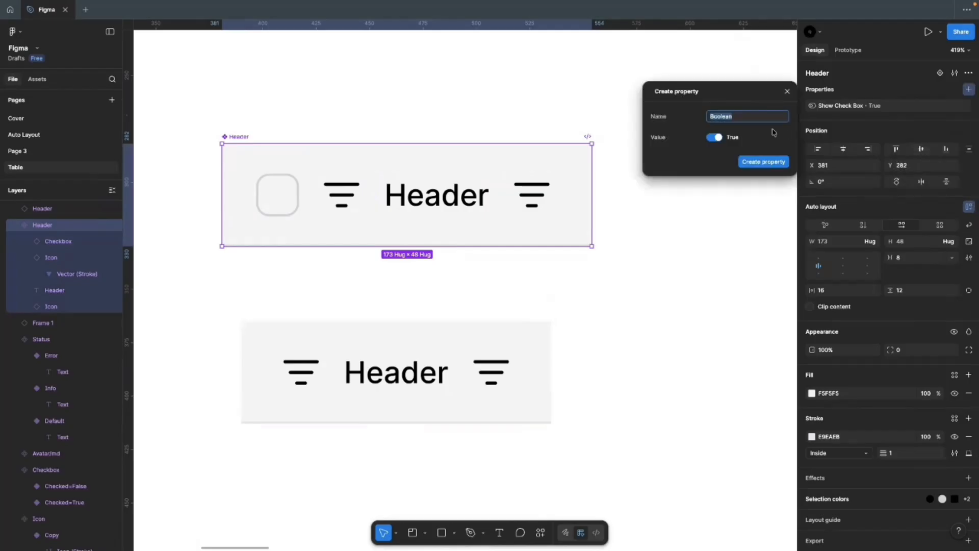
type("Show Left Icon")
left_click(713, 138)
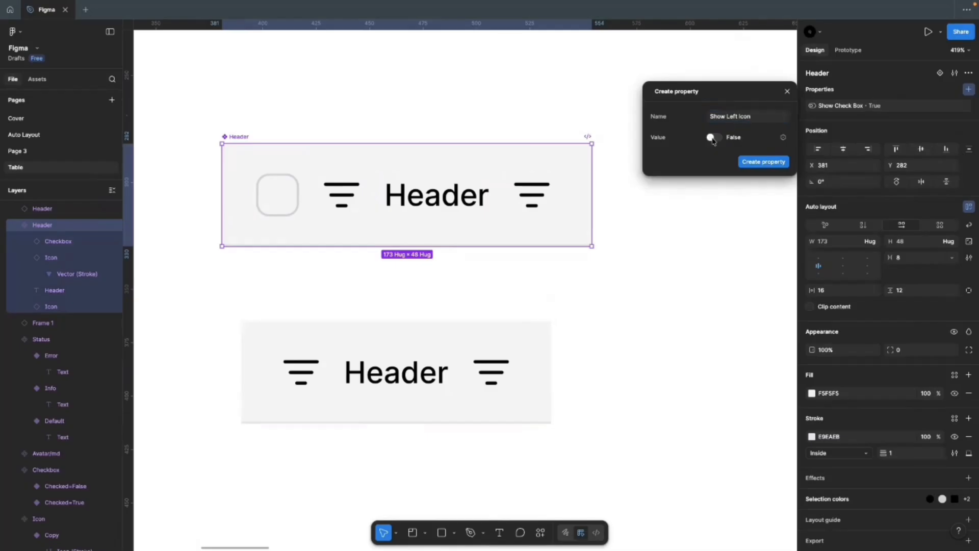
left_click(764, 165)
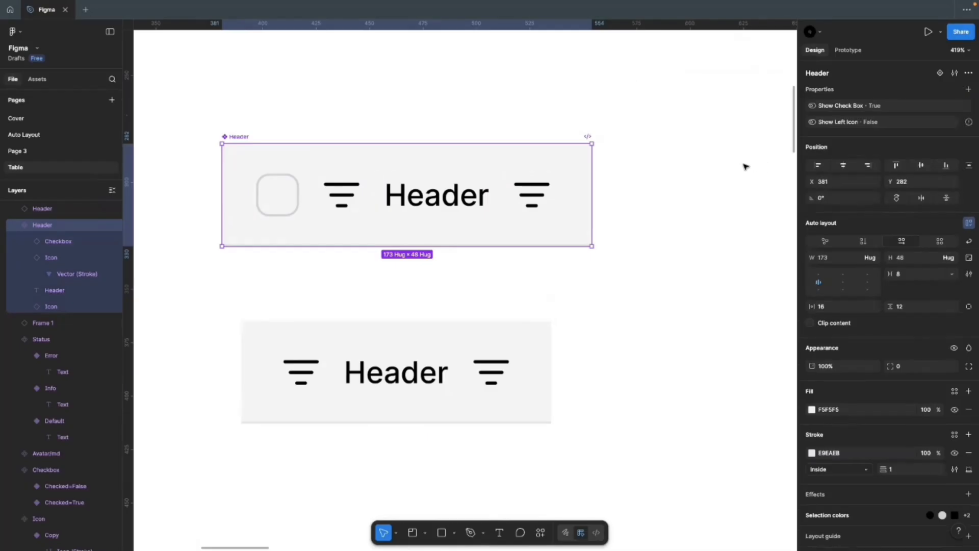
left_click(431, 198)
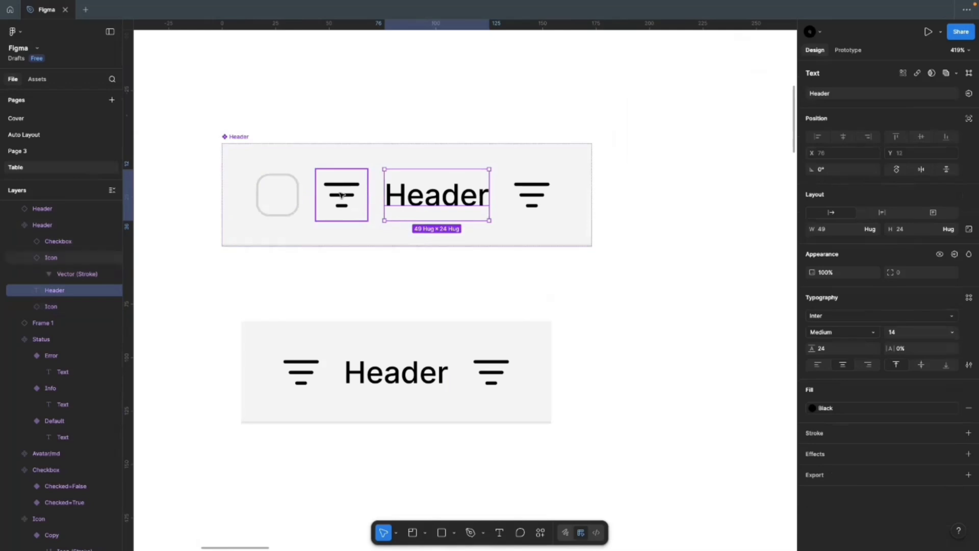
Step: Link the left filter icon's visibility to Show Left Icon, hiding it by default
left_click(340, 195)
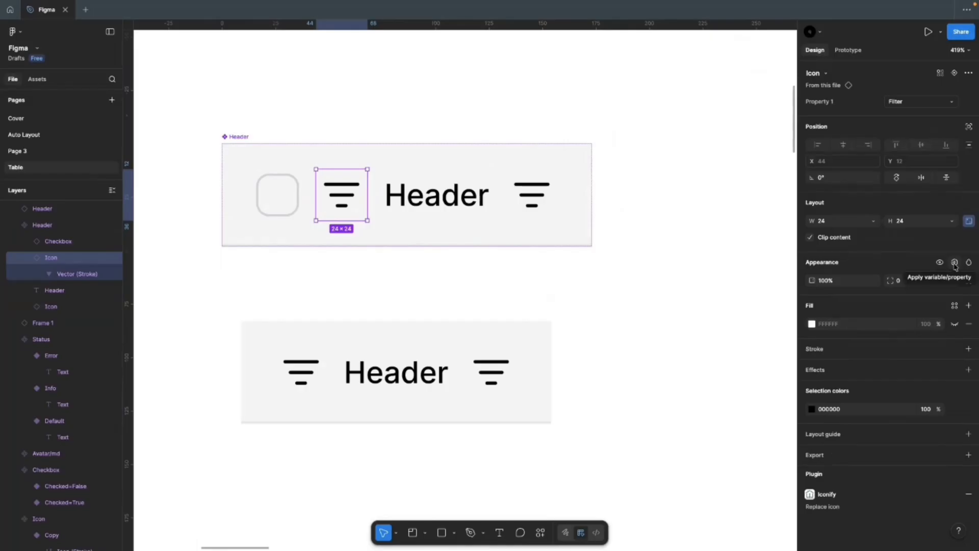
left_click(955, 263)
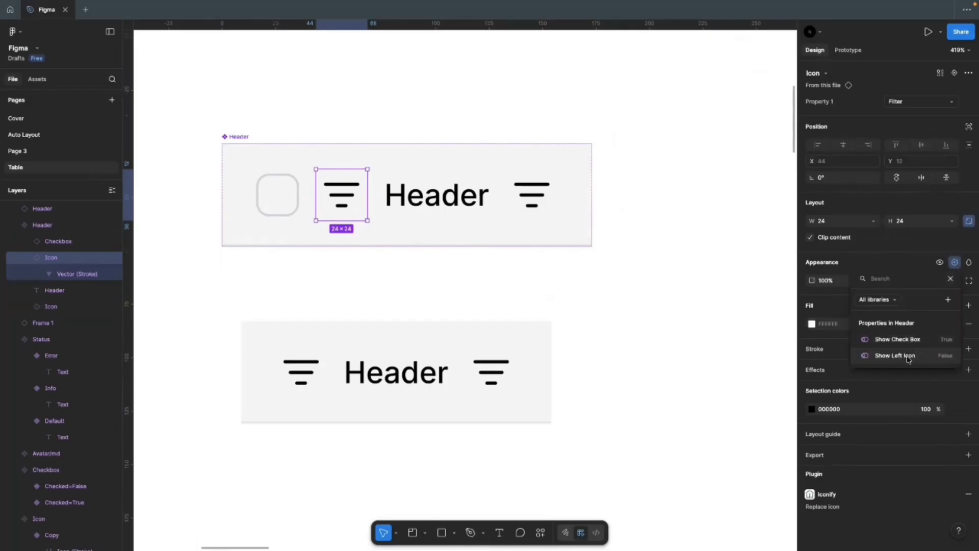
left_click(907, 357)
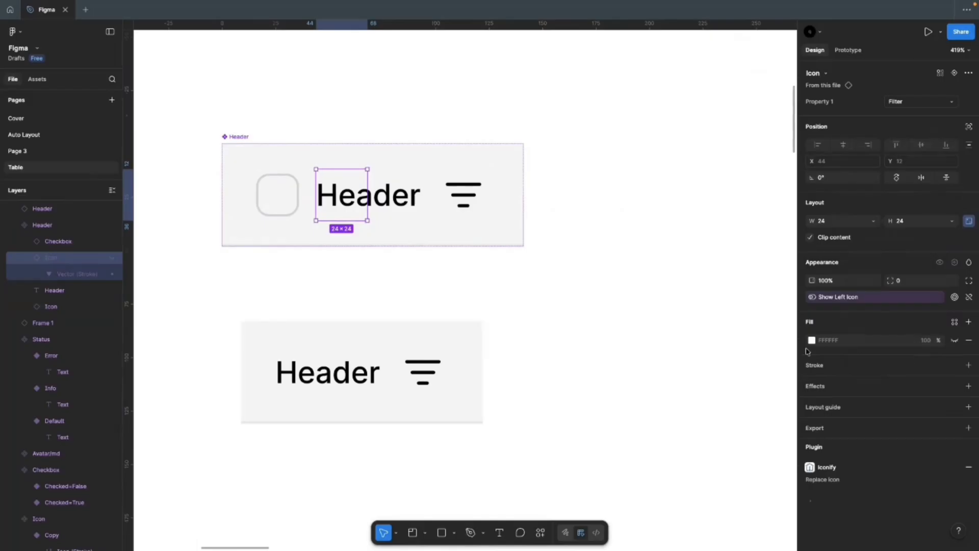
left_click(573, 306)
left_click(361, 231)
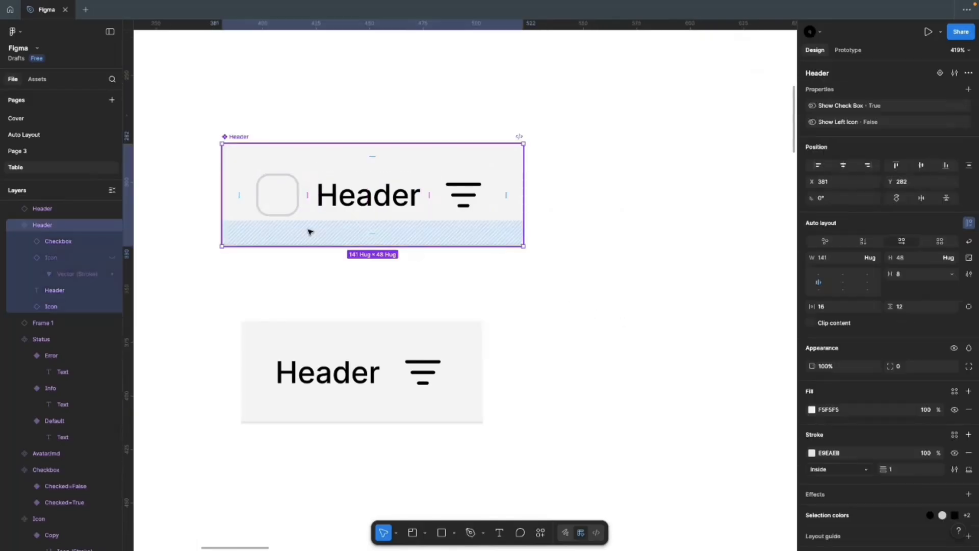
Step: Turn Show Left Icon on for the lower Header instance, widening it to 145
left_click(327, 342)
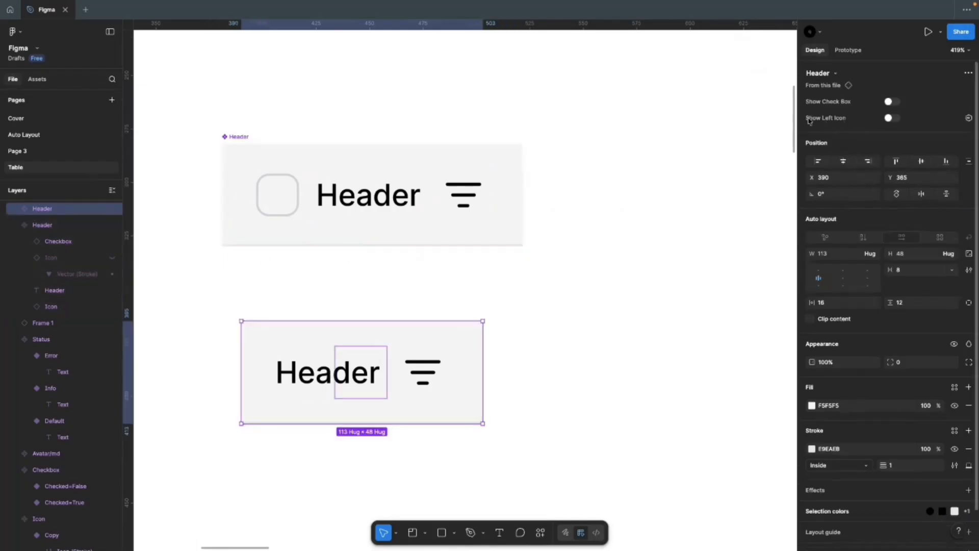
left_click(890, 118)
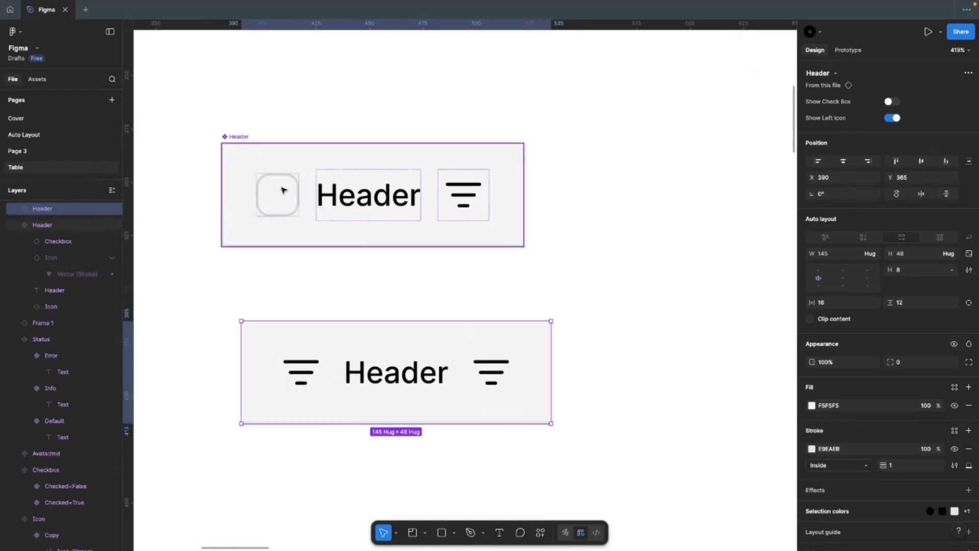
left_click(238, 137)
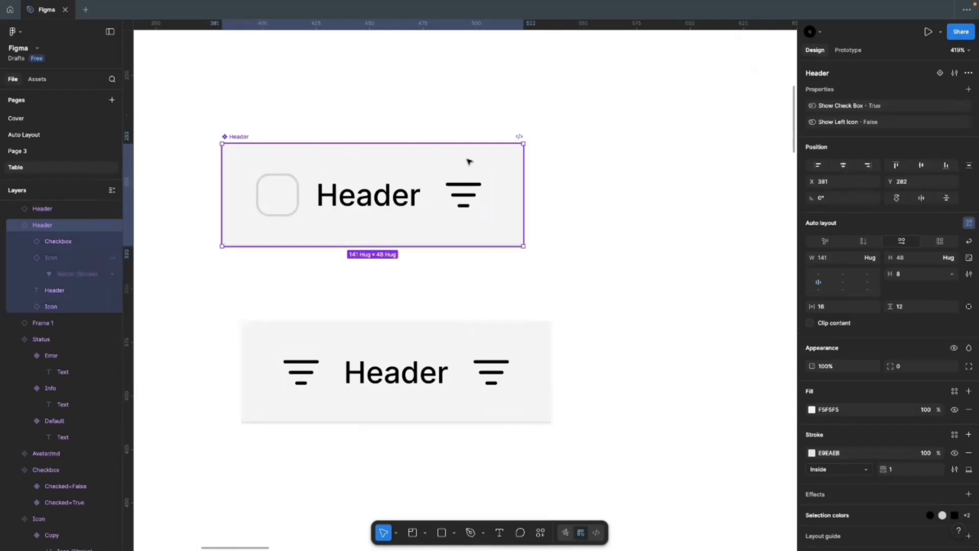
Step: Create a Show Right Icon boolean property on Header, defaulting to True
left_click(969, 89)
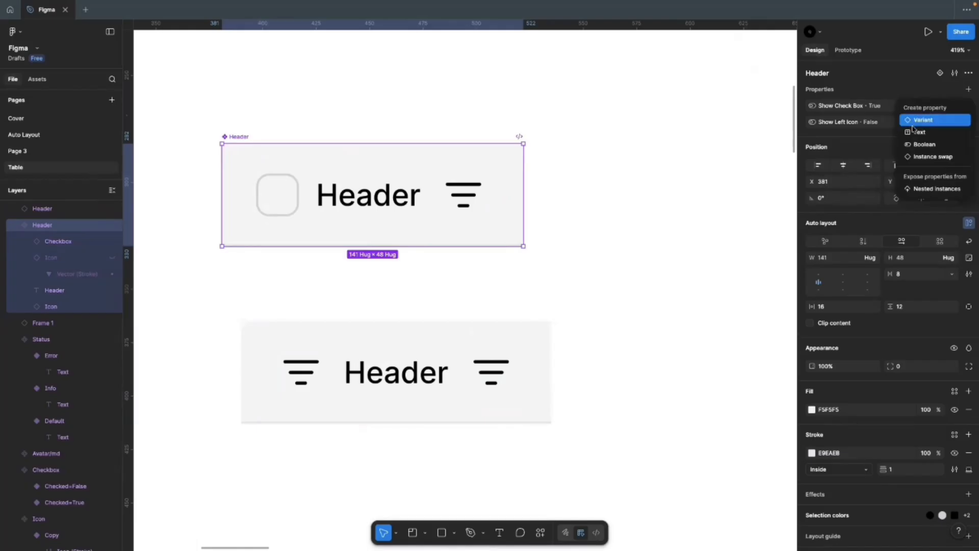
left_click(920, 144)
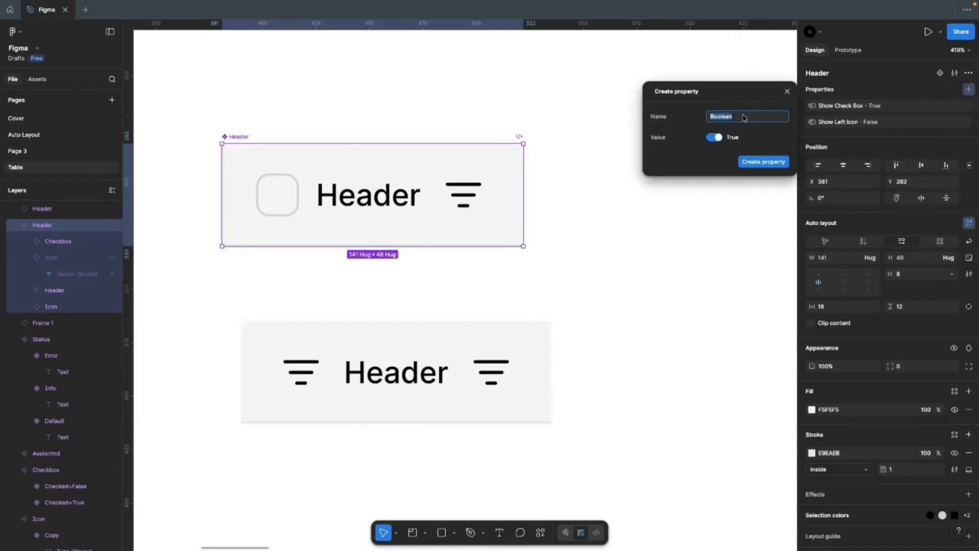
type("Sho")
type("w Right Icon")
left_click(764, 164)
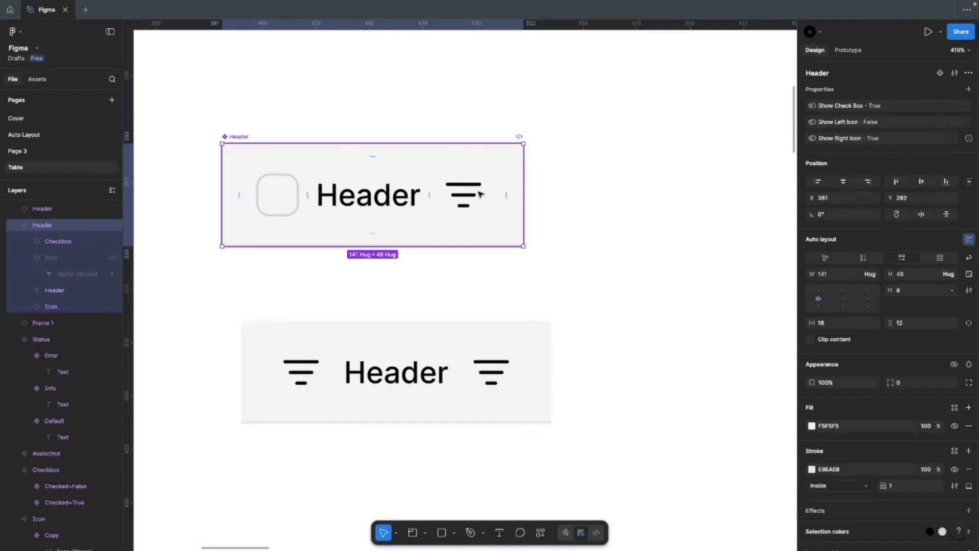
Step: Bind the right filter icon's visibility to the Show Right Icon property
left_click(398, 201)
left_click(470, 184)
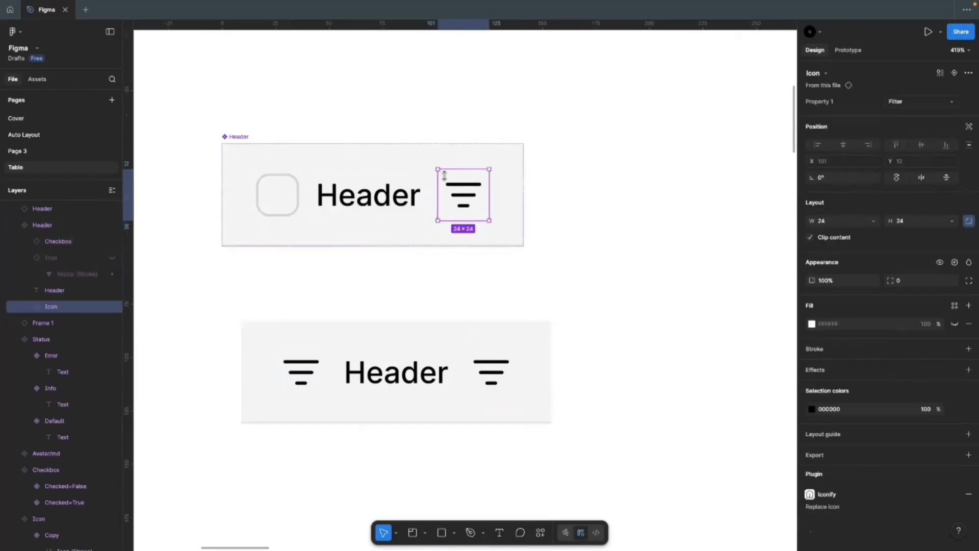
left_click(954, 264)
left_click(903, 373)
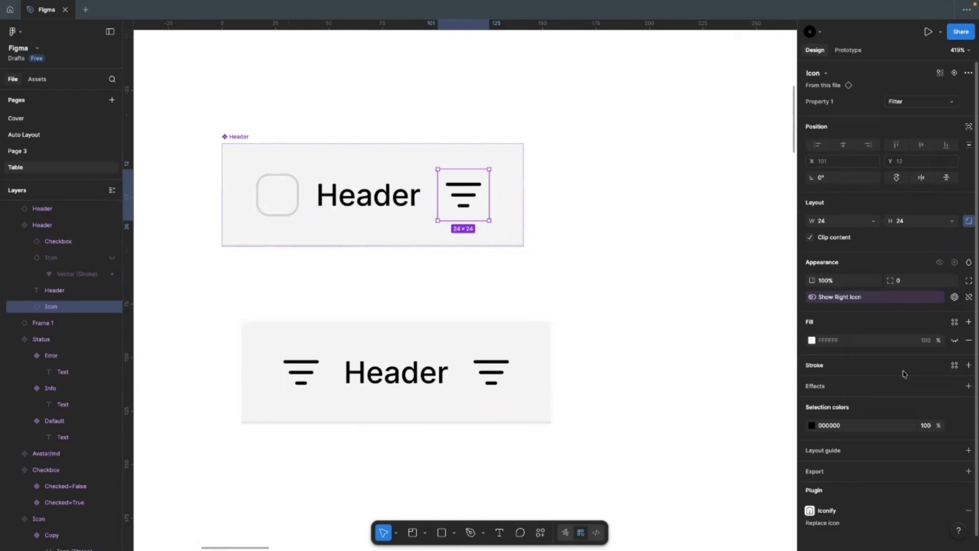
left_click(402, 254)
left_click(251, 140)
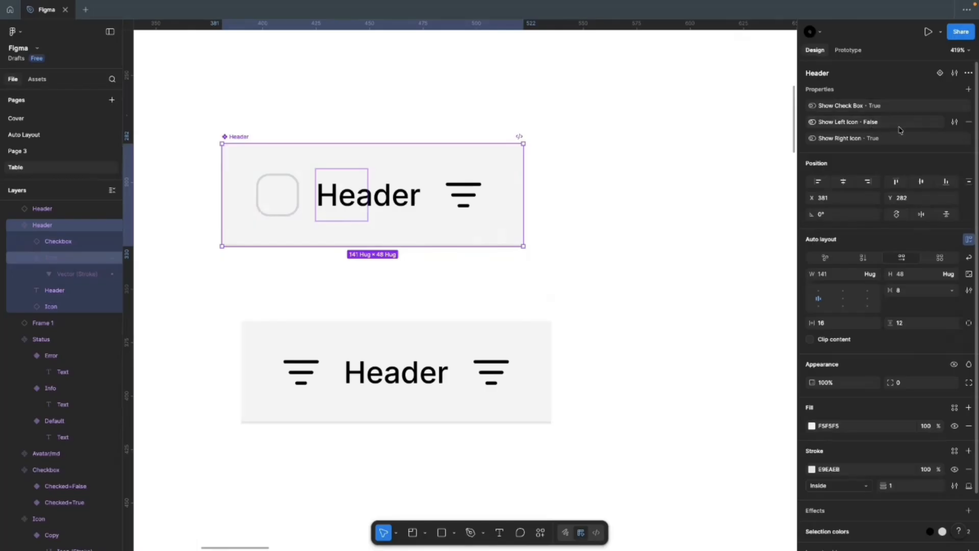
Step: Change the Show Left Icon property's default value to True
left_click(954, 123)
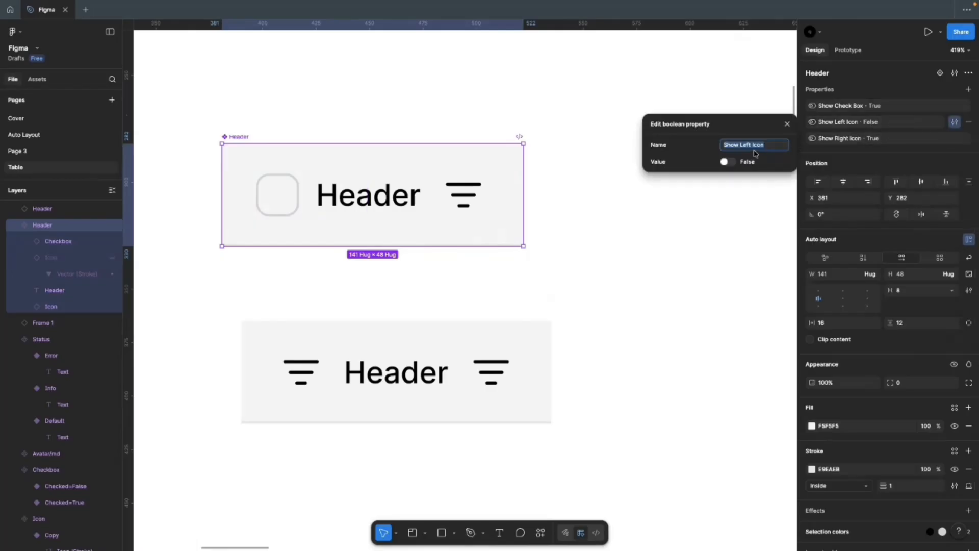
left_click(727, 162)
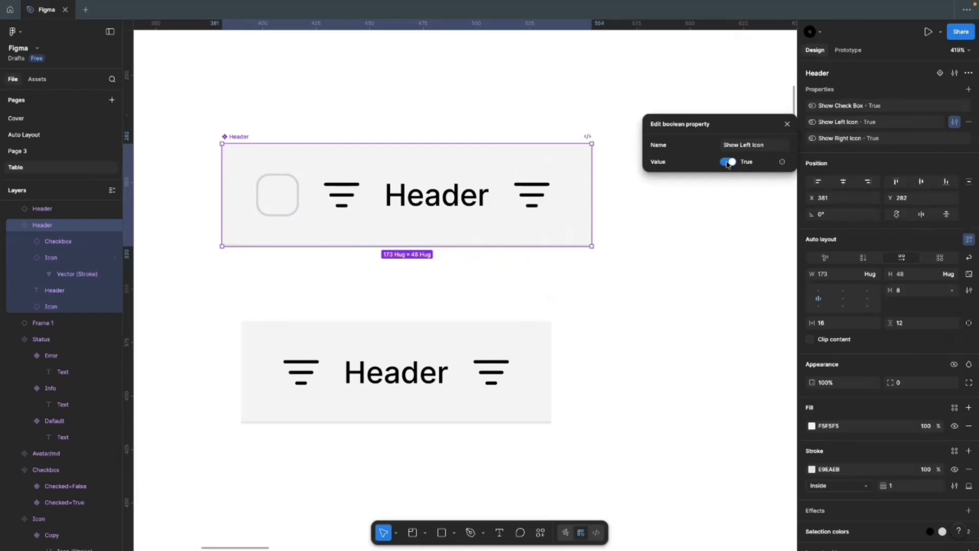
left_click(727, 163)
left_click(727, 163)
left_click(737, 213)
Step: Test the checkbox, left icon and right icon toggles on the lower Header instance
left_click(407, 365)
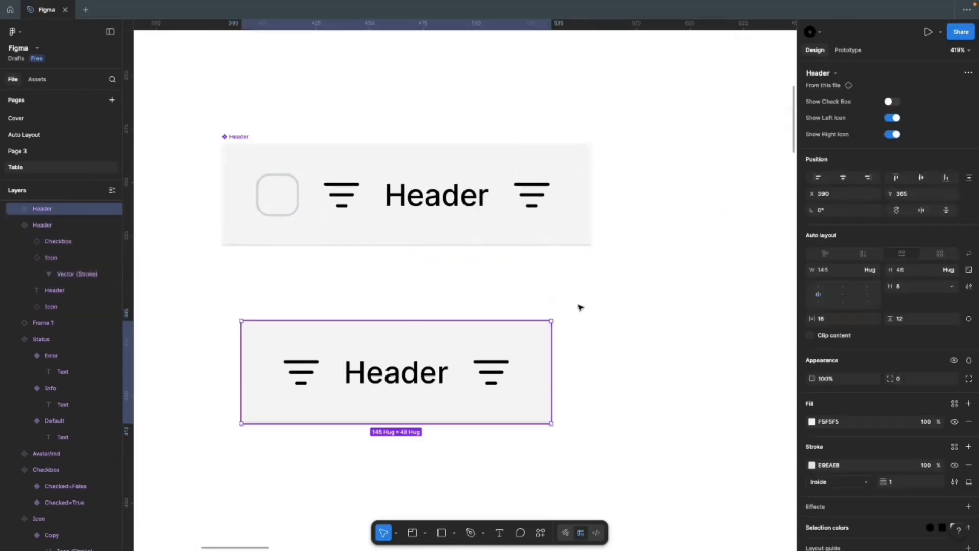
left_click(892, 118)
left_click(892, 134)
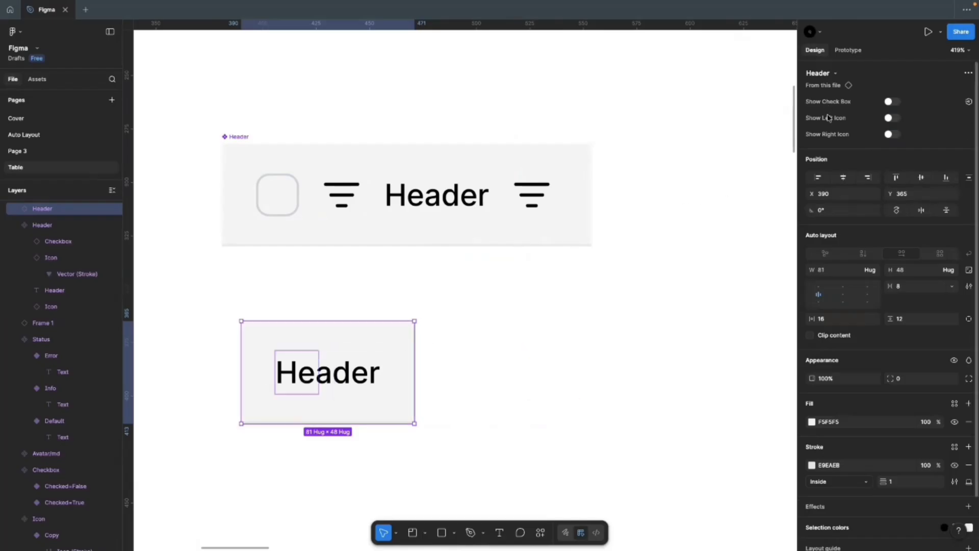
left_click(891, 101)
left_click(893, 117)
left_click(892, 134)
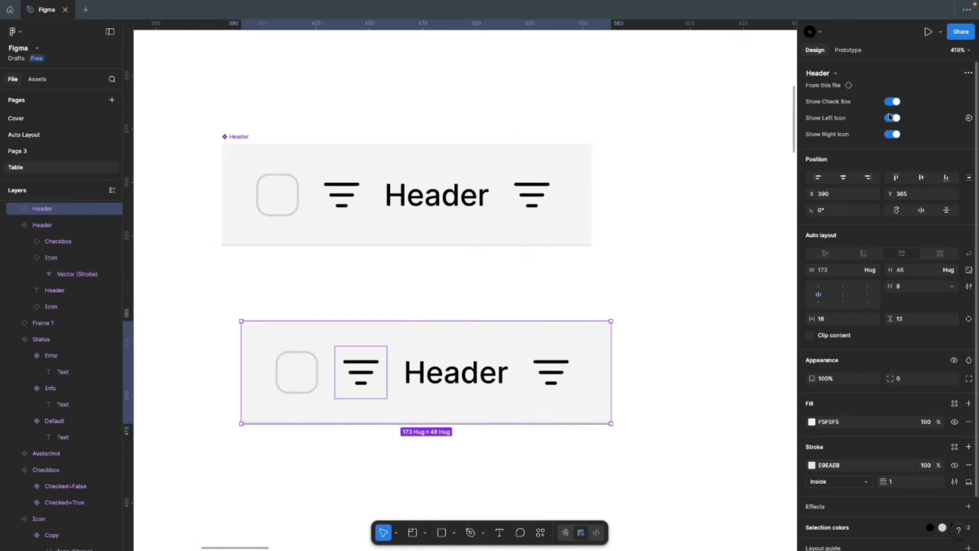
left_click(893, 118)
left_click(891, 101)
left_click(893, 134)
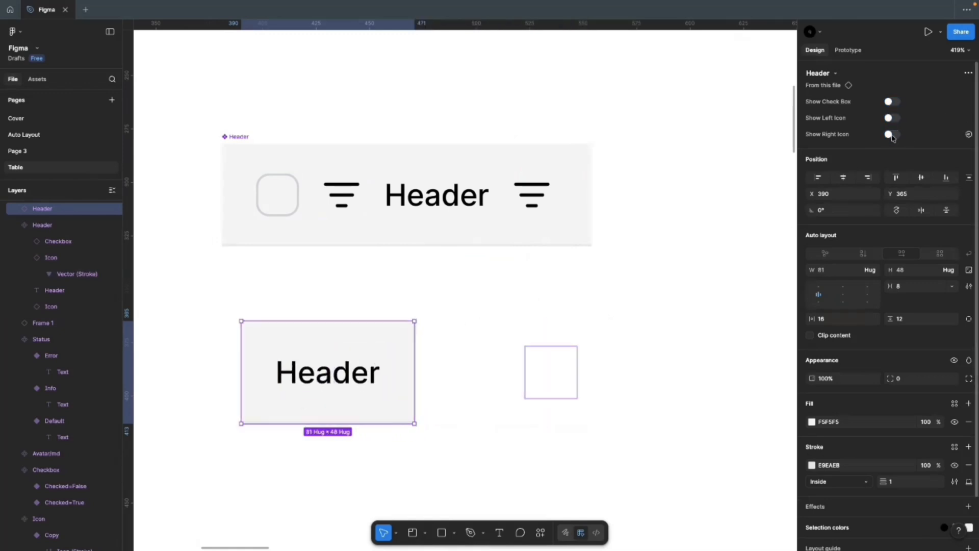
Step: Leave the lower Header showing only checkbox and label, both icons off, width 109
left_click(892, 134)
left_click(892, 118)
left_click(892, 102)
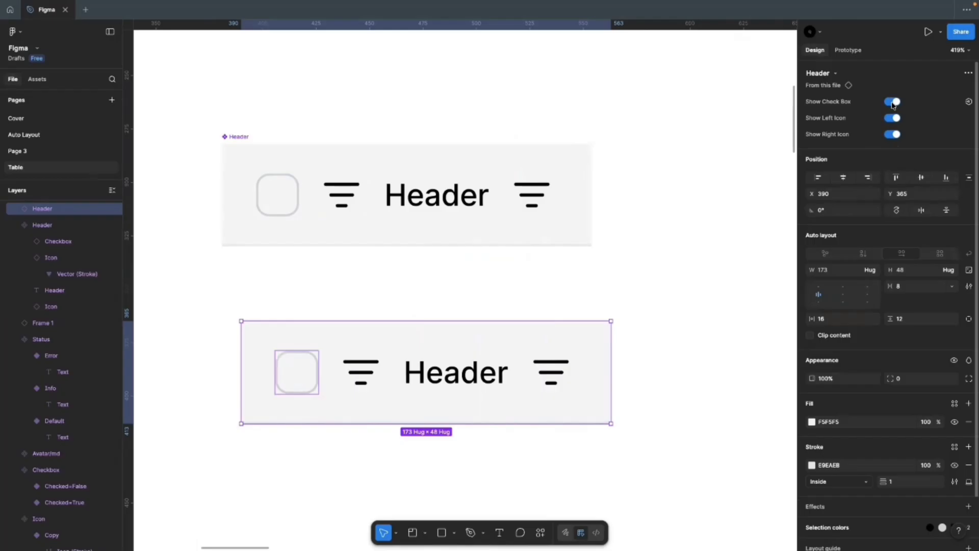
left_click(891, 117)
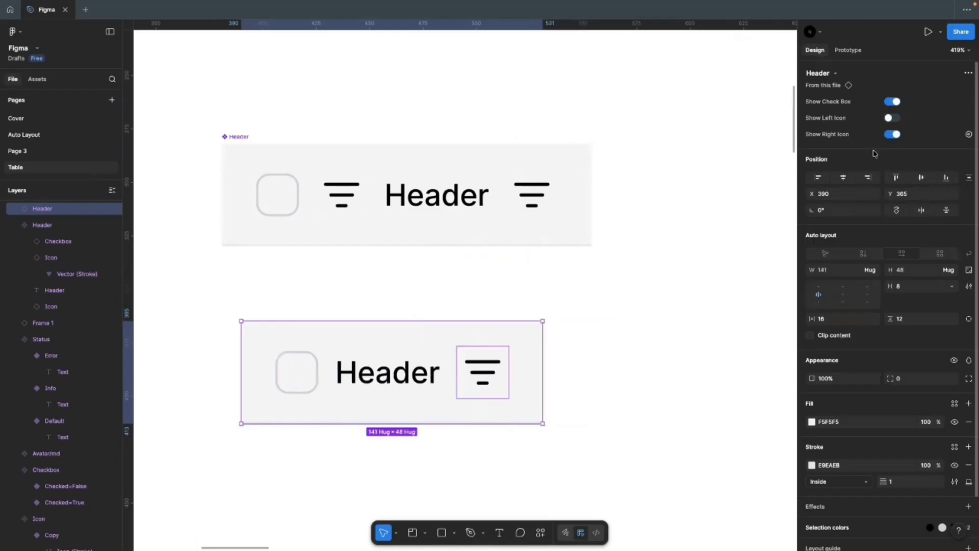
left_click(892, 134)
left_click(612, 327)
left_click(375, 392)
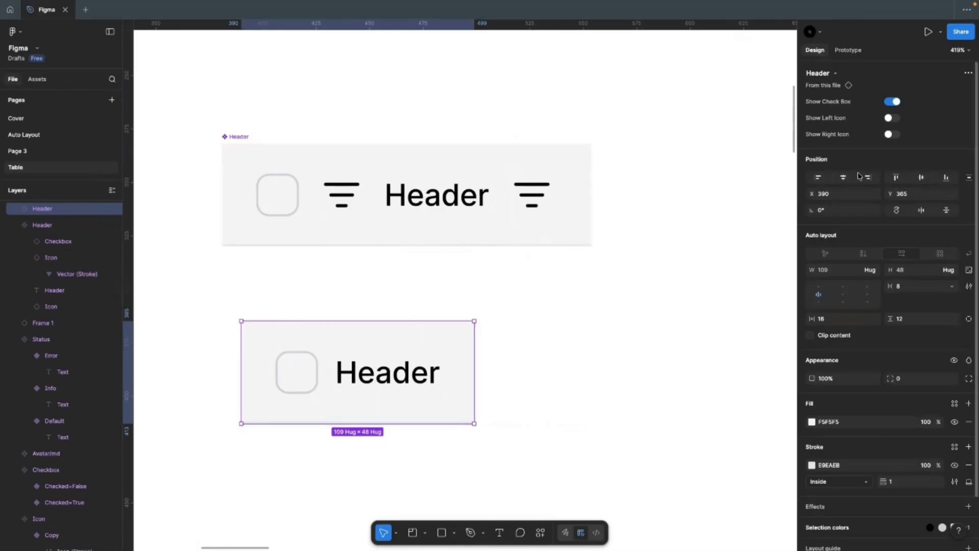
left_click(243, 137)
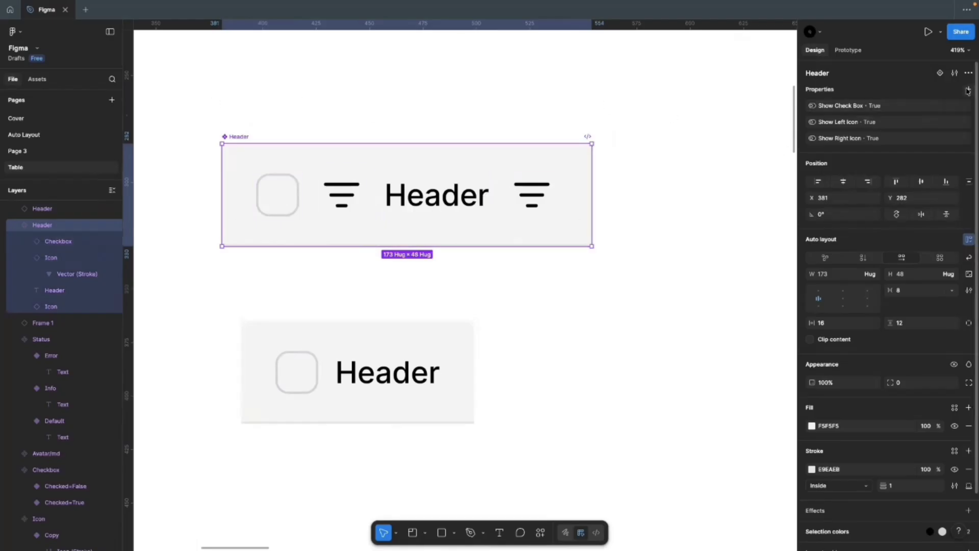
Step: Add a Header Label text property with default value 'Header' to the Header component
left_click(969, 90)
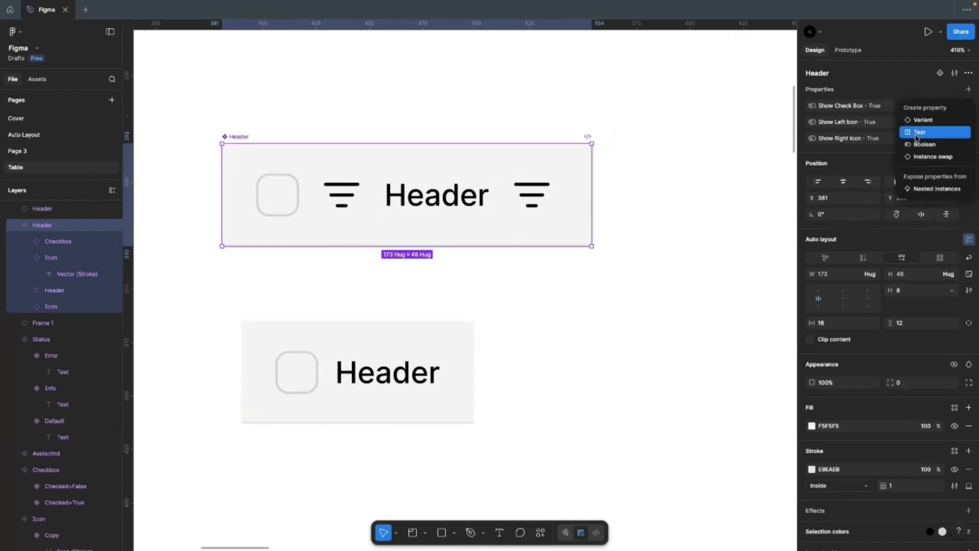
left_click(916, 135)
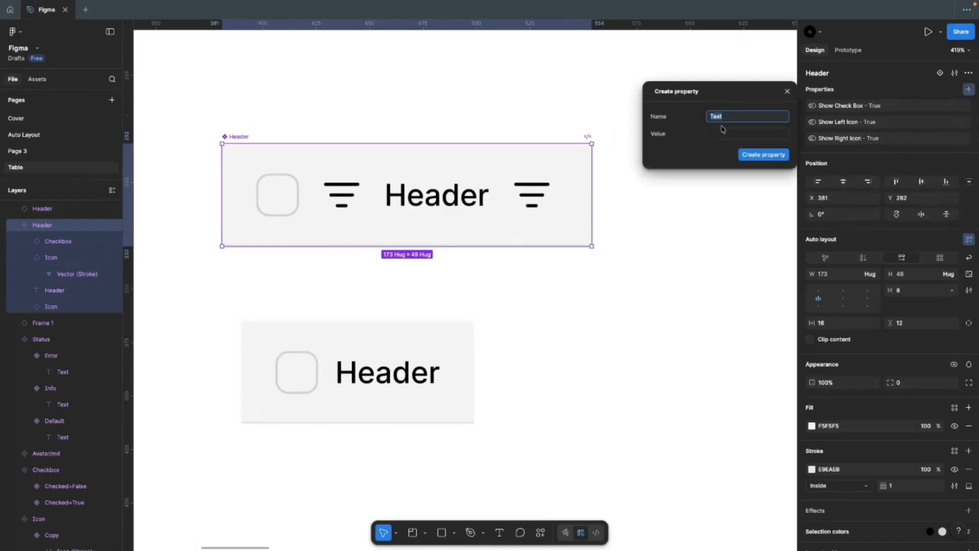
type("Header")
key("Tab")
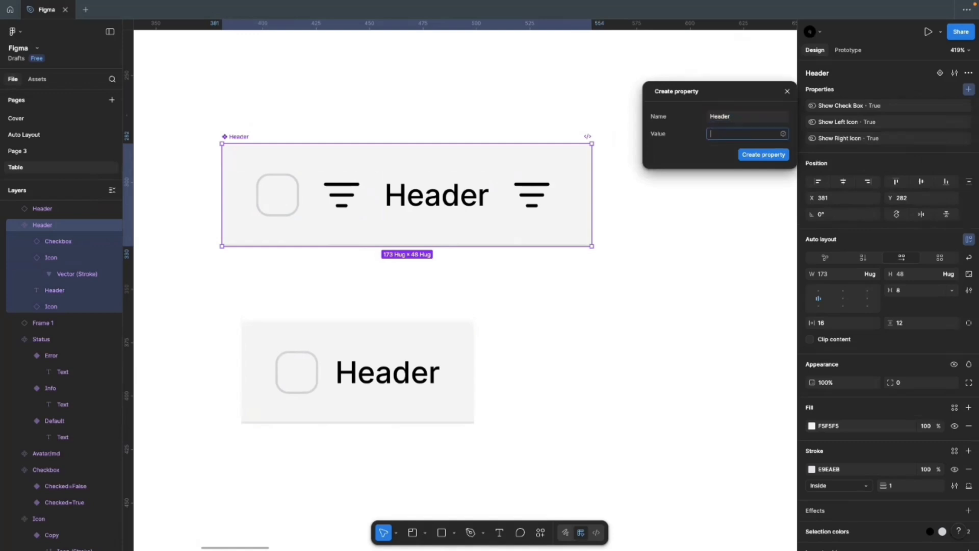
left_click(739, 116)
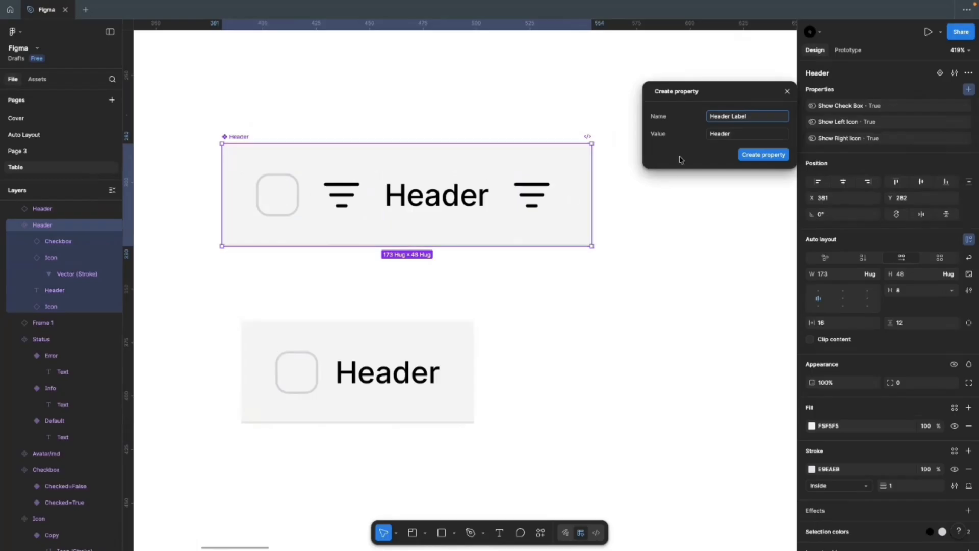
left_click(748, 155)
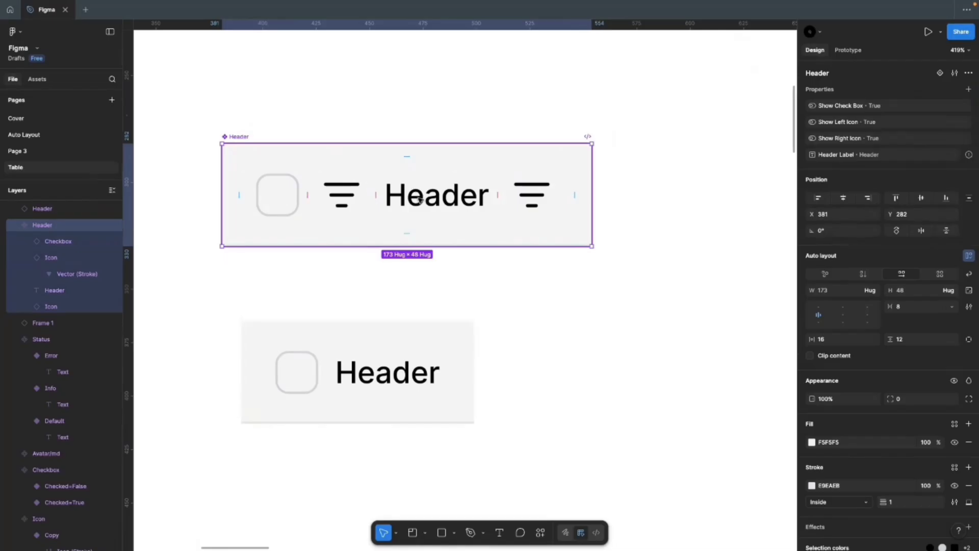
Step: Bind the Header text layer's content to the Header Label property
left_click(403, 200)
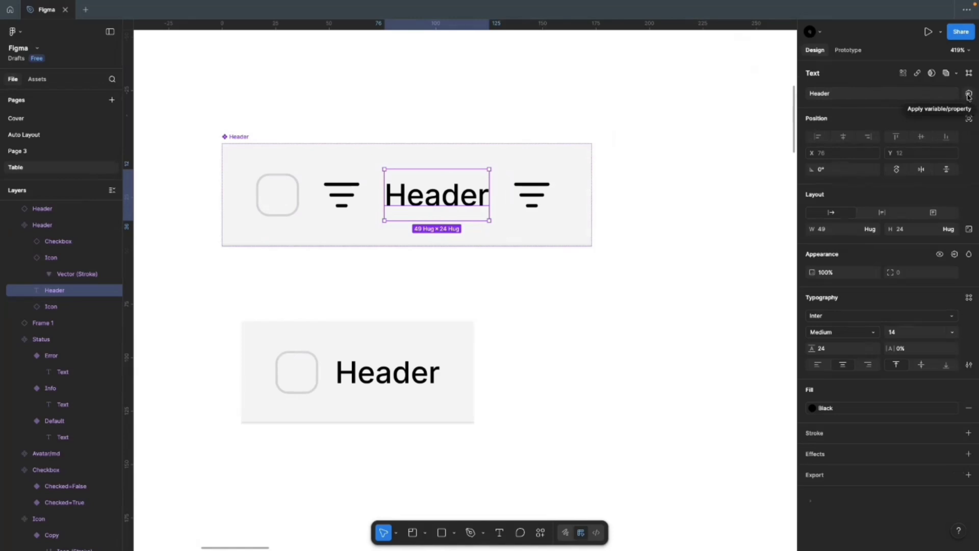
left_click(968, 95)
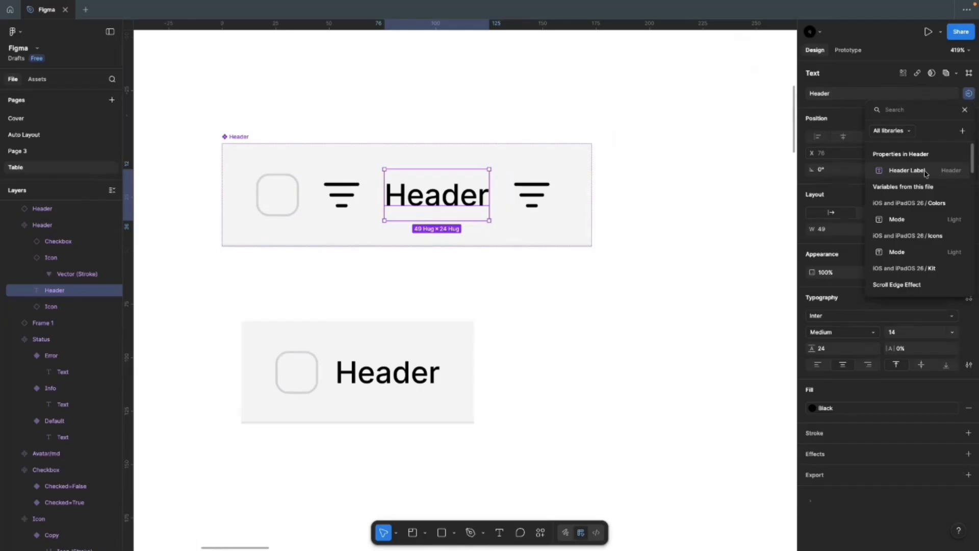
left_click(906, 170)
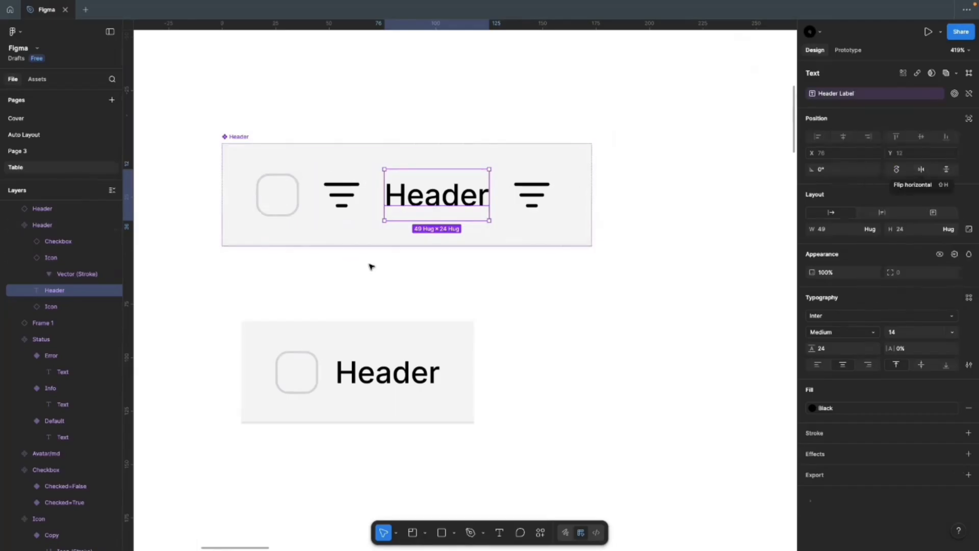
left_click(495, 284)
left_click(455, 193)
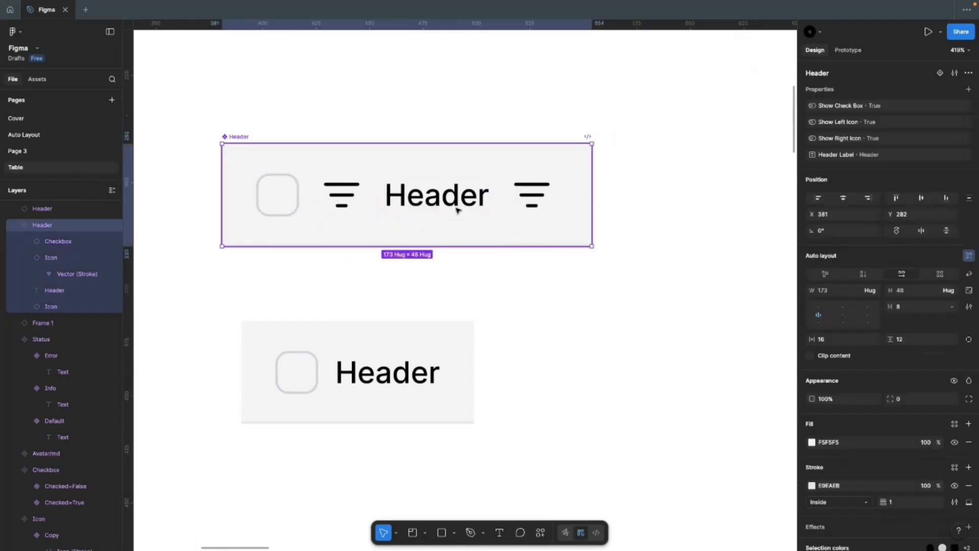
left_click(407, 342)
left_click(911, 150)
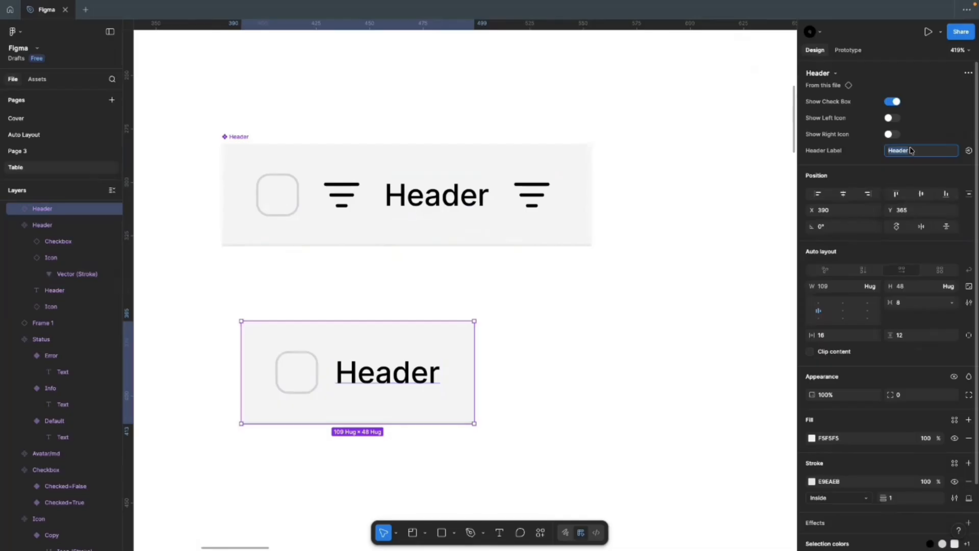
Step: Change the lower Header instance's Header Label value to 'Name'
left_click(580, 319)
left_click(418, 334)
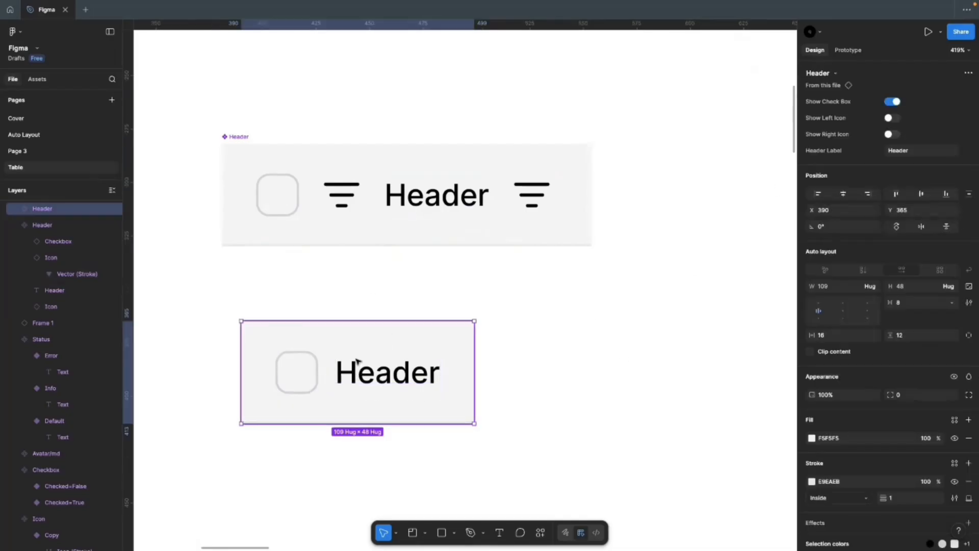
left_click(906, 153)
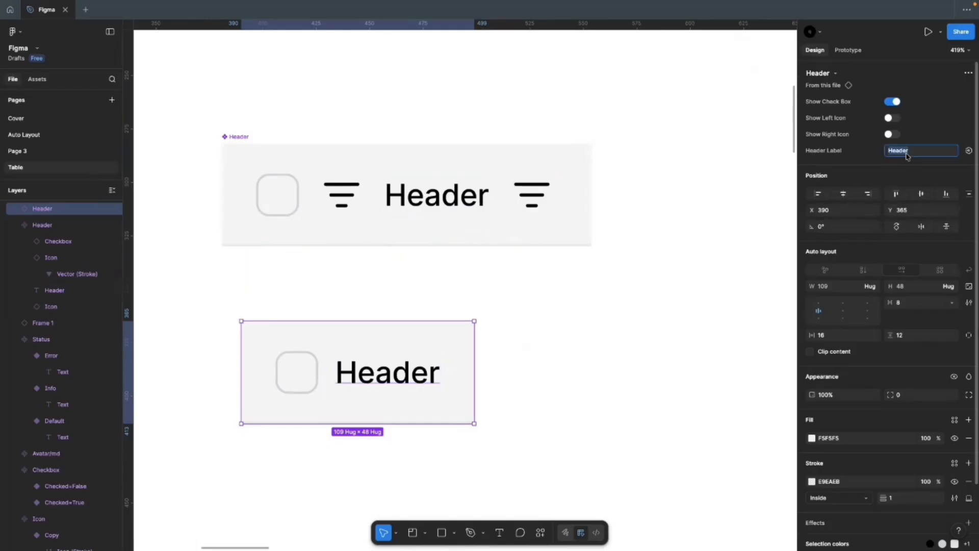
type("Name")
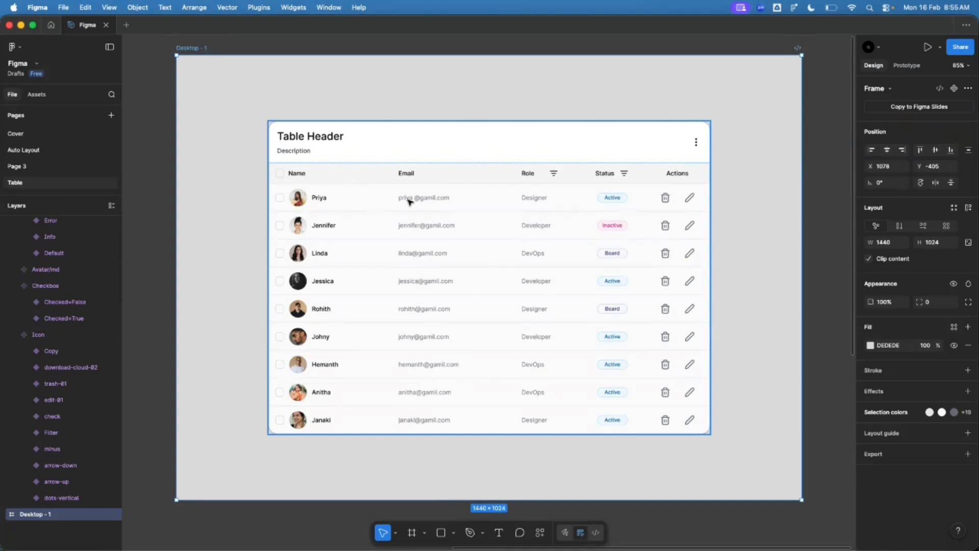
Step: Duplicate Avatar/md and an unchecked Checkbox side by side below Header, then start a text layer
scroll(401, 208, "left", 10)
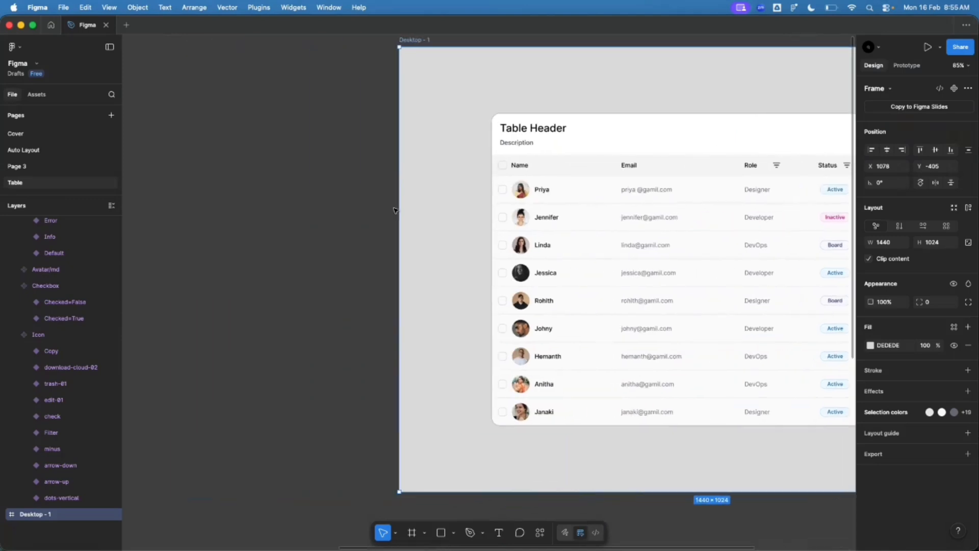
scroll(396, 209, "left", 2)
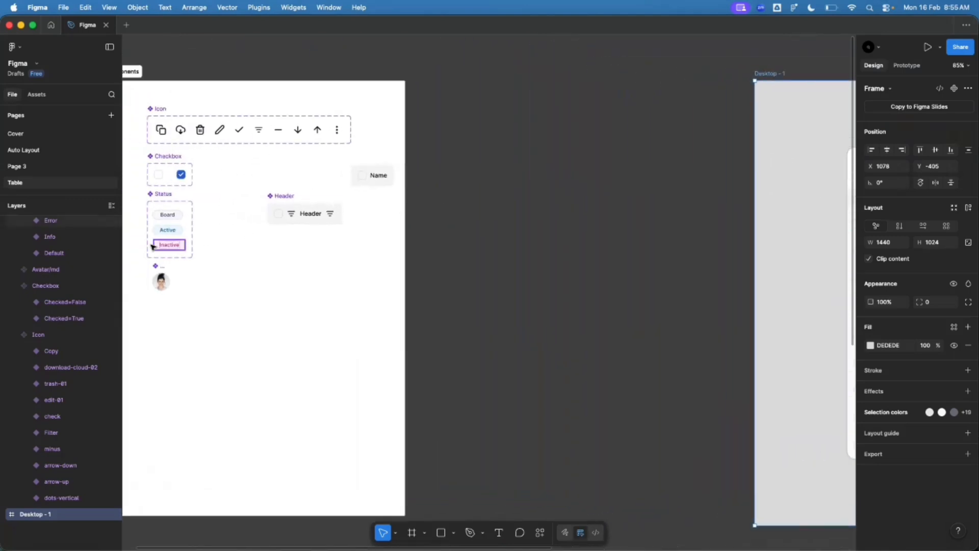
scroll(153, 247, "up", 1, "ctrl")
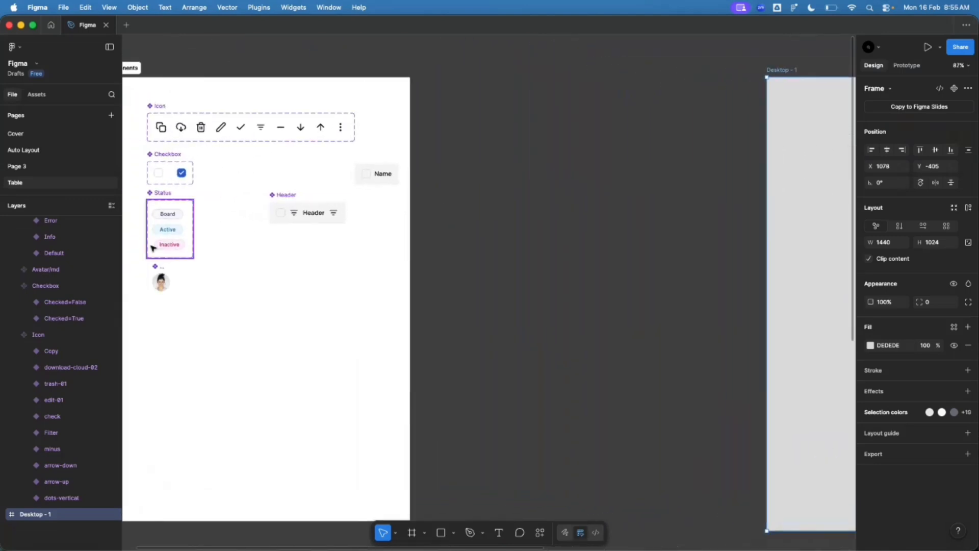
left_click(161, 283)
scroll(236, 287, "down", 5, "ctrl")
scroll(658, 265, "up", 5, "ctrl")
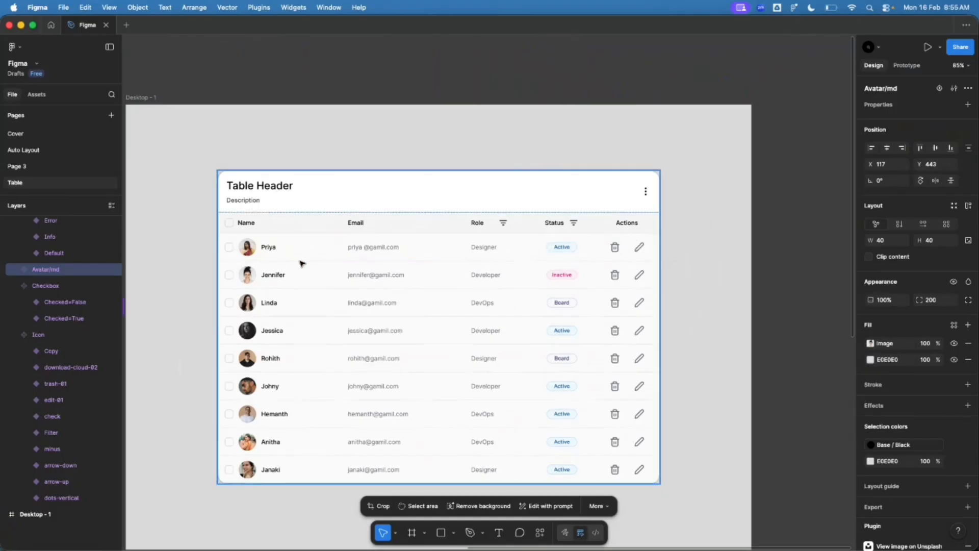
scroll(302, 263, "left", 14)
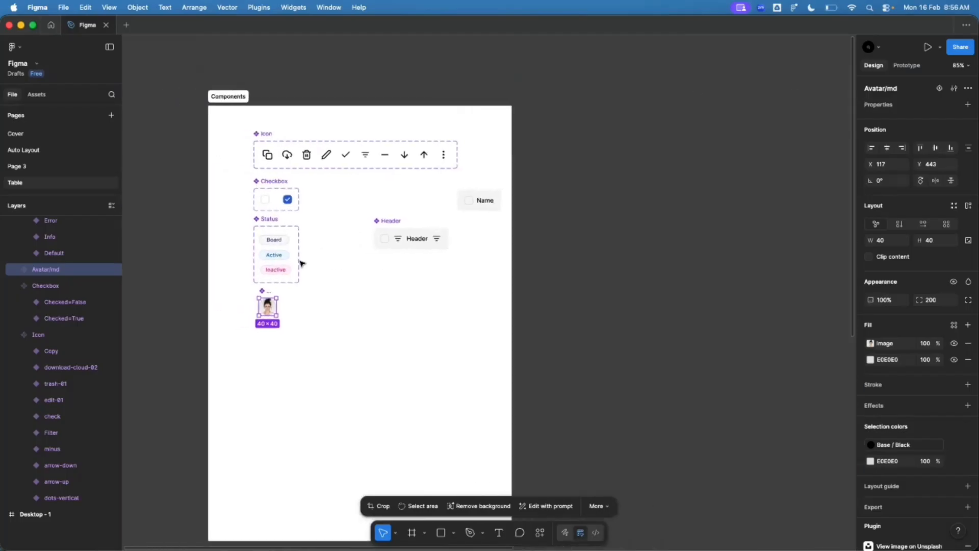
scroll(450, 280, "up", 5)
scroll(352, 278, "down", 2)
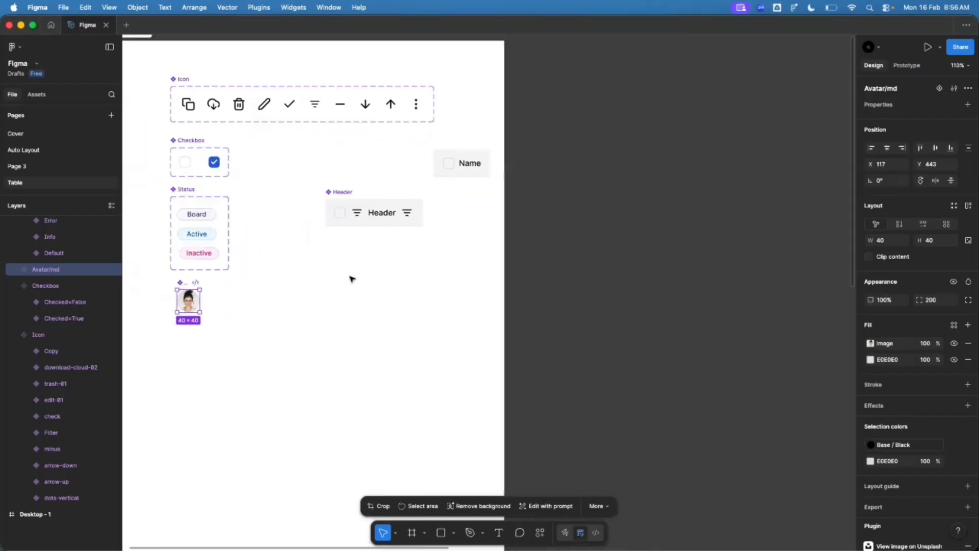
left_click_drag(190, 300, 337, 274)
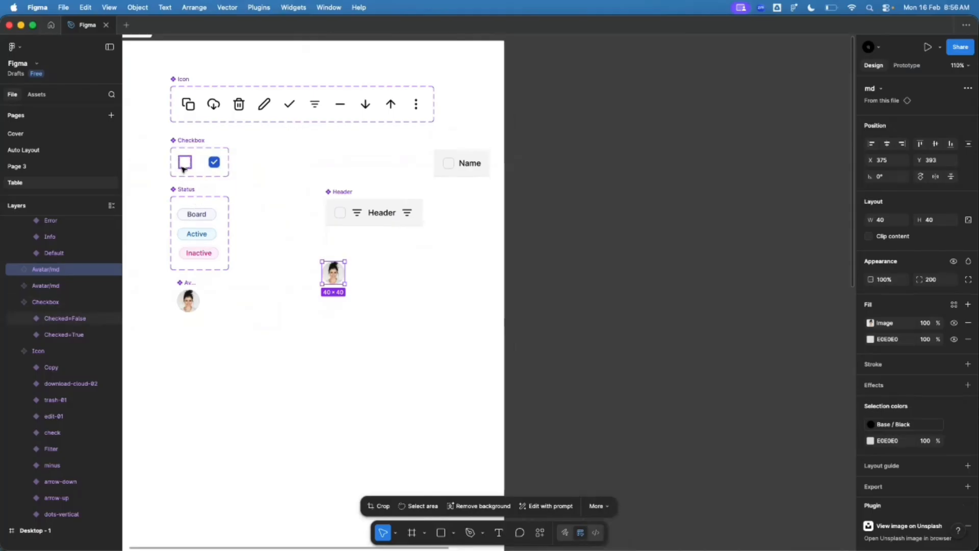
left_click_drag(185, 162, 309, 270)
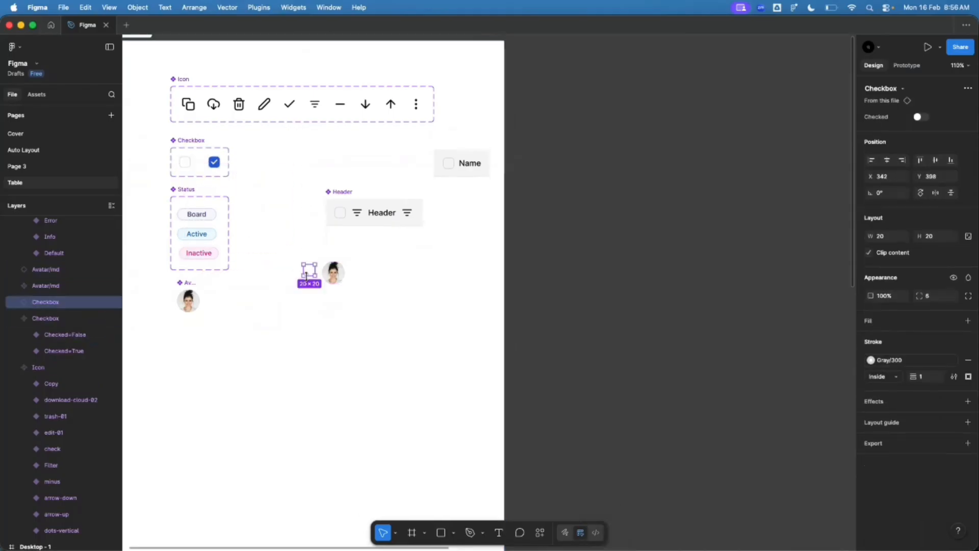
key("t")
left_click(358, 273)
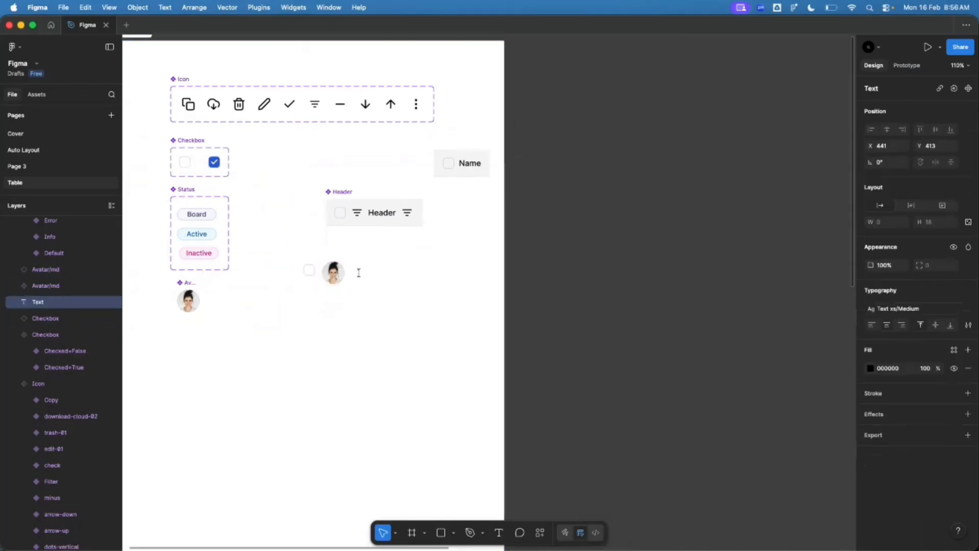
Step: Add a 'Row Data' text label snug beside the avatar
type("Row Data")
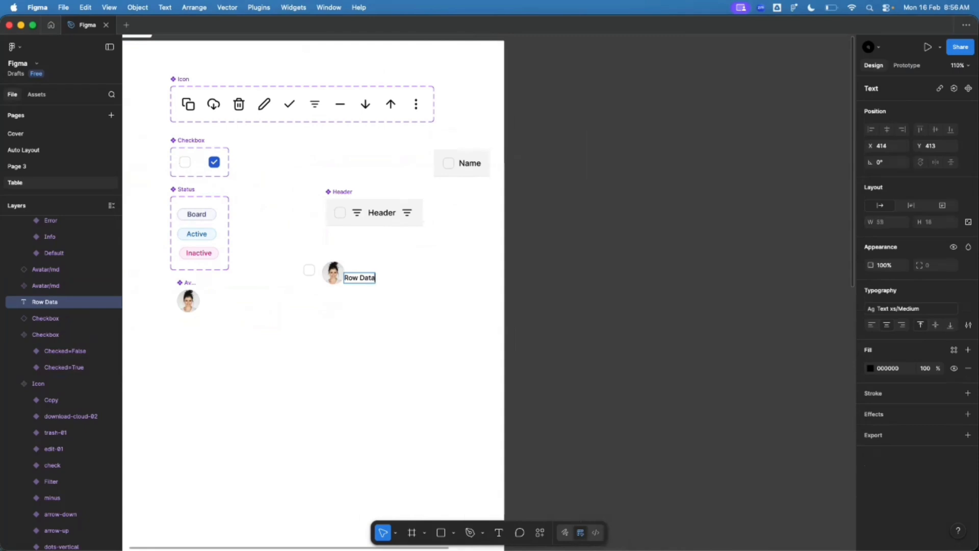
key("Escape")
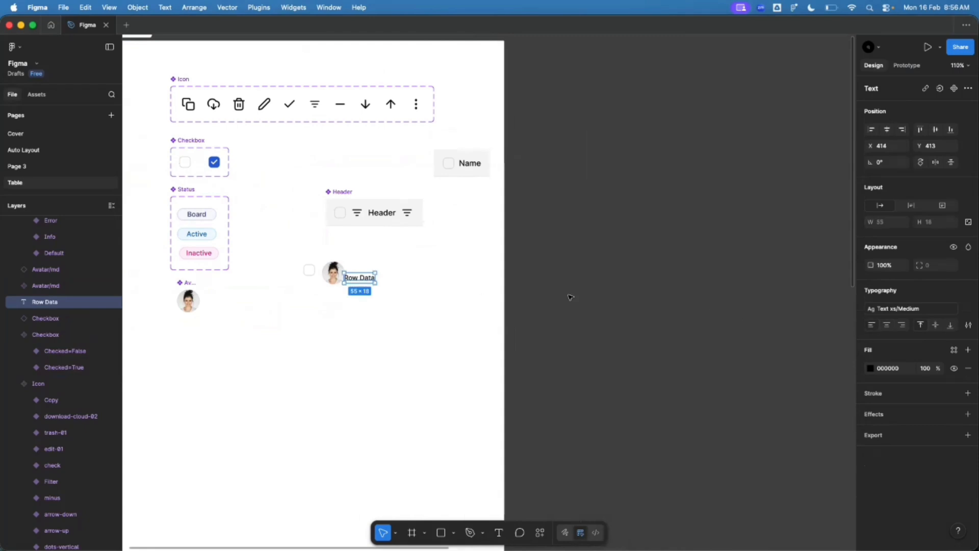
scroll(359, 278, "up", 5)
left_click_drag(356, 282, 368, 274)
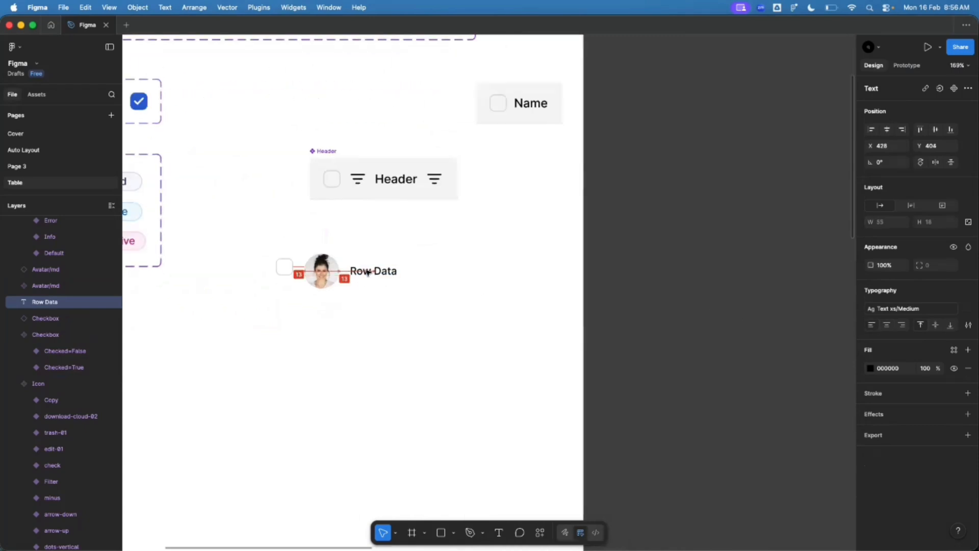
Step: Wrap checkbox, avatar and Row Data in a horizontal auto-layout frame, 141 × 40, spacing 13
left_click_drag(265, 250, 414, 313)
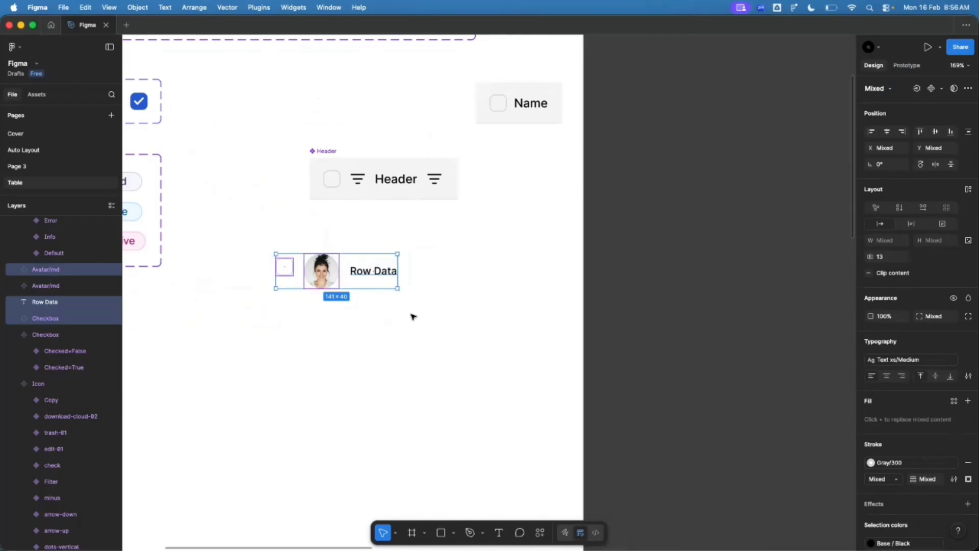
key("shift+a")
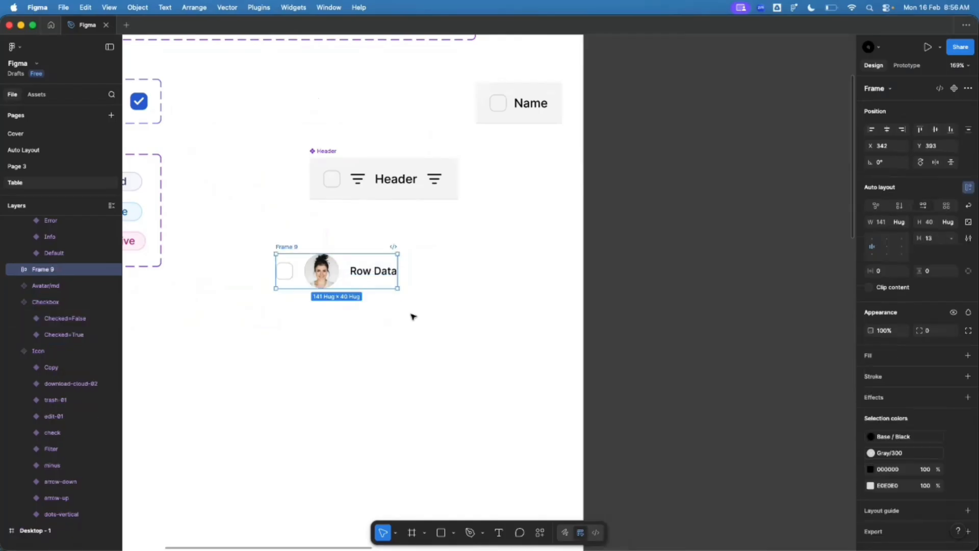
key("super+z")
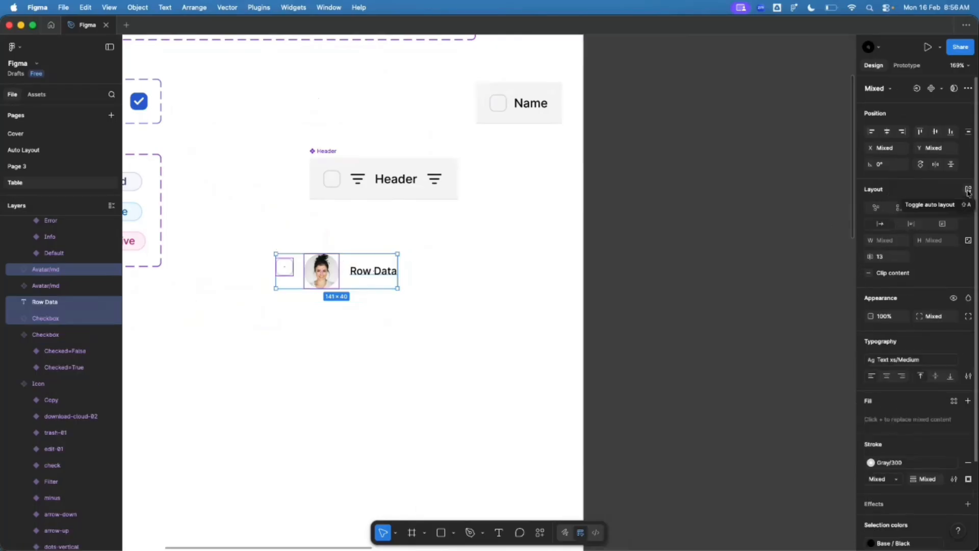
left_click(969, 191)
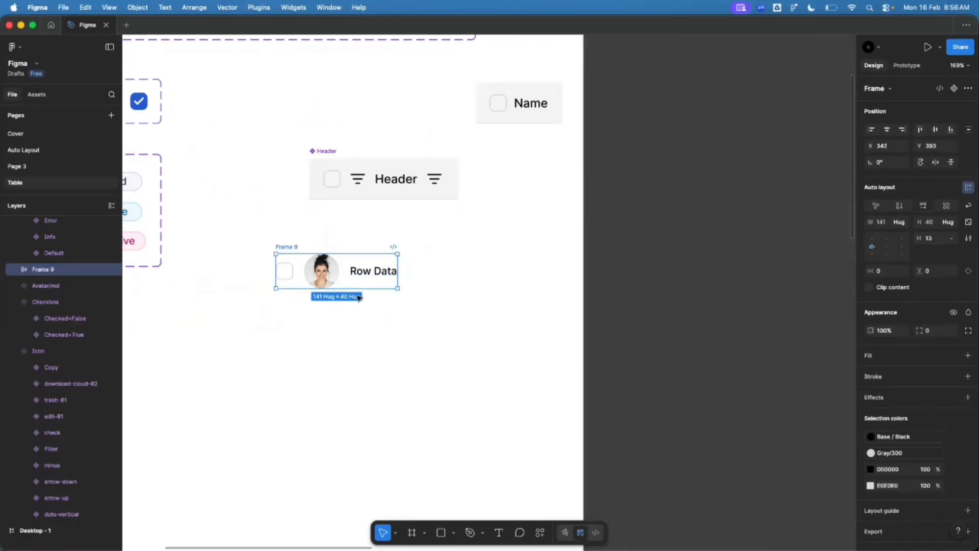
Step: Rename the new frame to Row Data
double_click(287, 247)
type("Row Data")
key("Return")
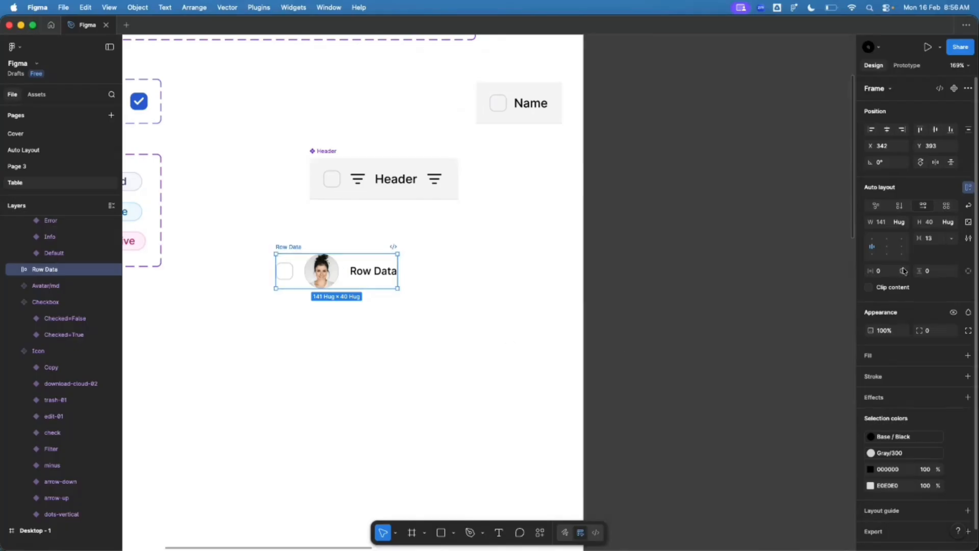
Step: Set Row Data's auto-layout padding to 16 horizontal and 12 vertical
left_click(885, 274)
key("Tab")
type("1")
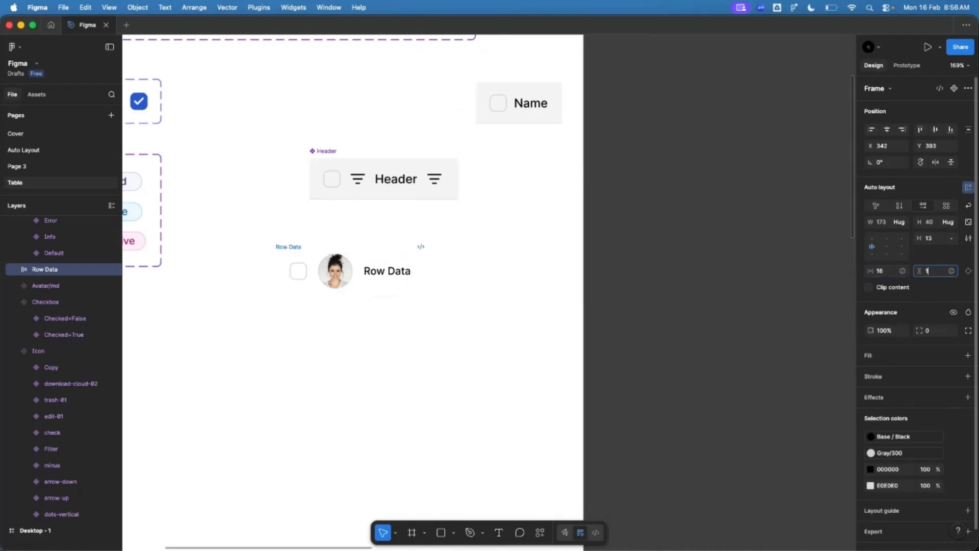
type("2")
key("Return")
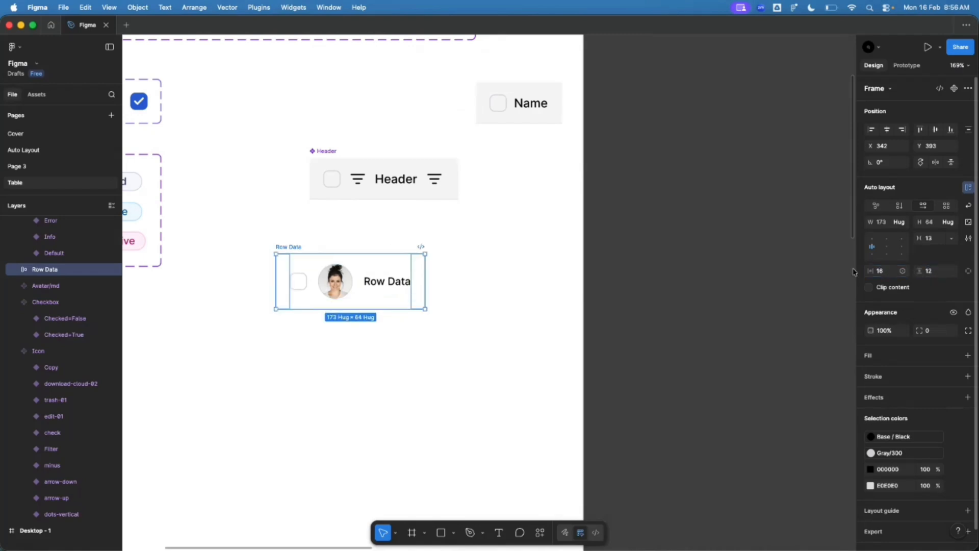
Step: Fill Row Data with the Header's grey, applying then detaching the Gray/50 style
key("i")
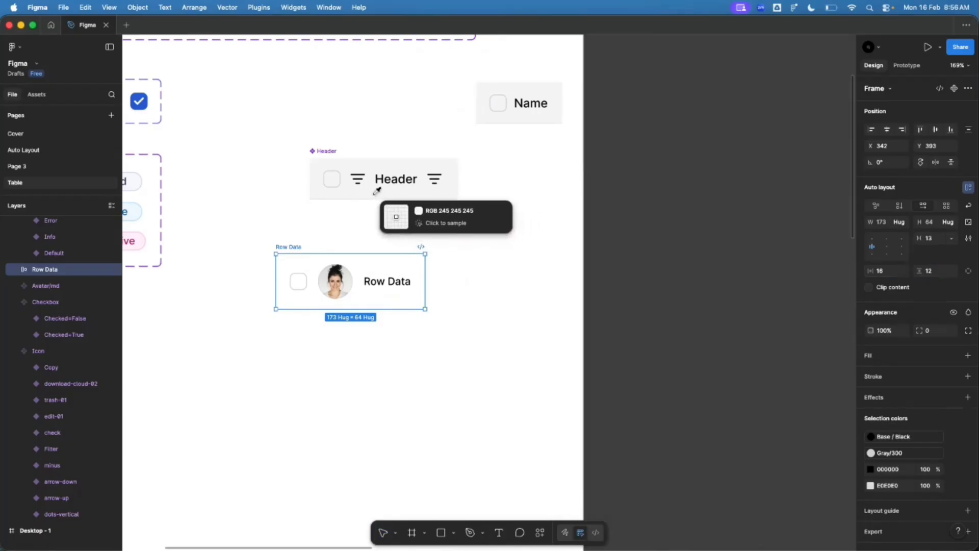
left_click(376, 193)
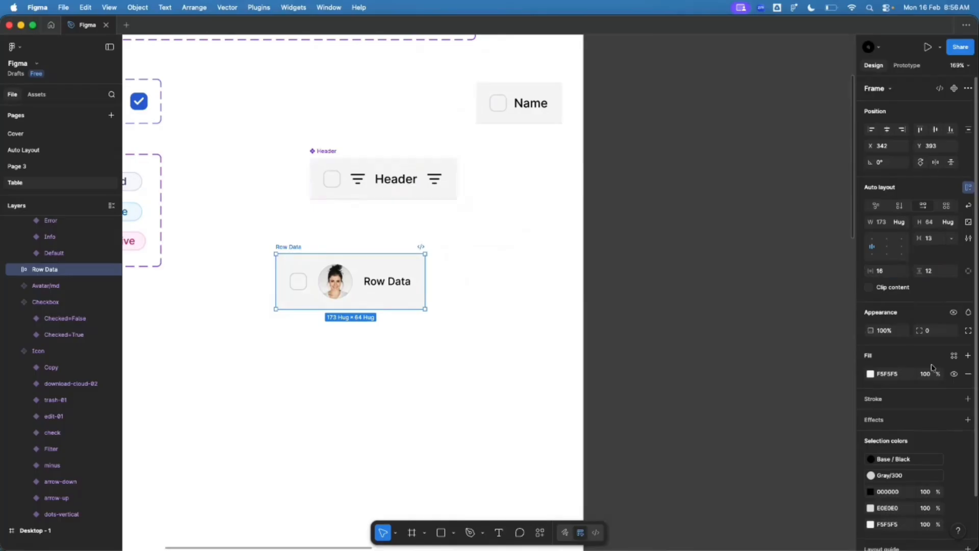
left_click(954, 355)
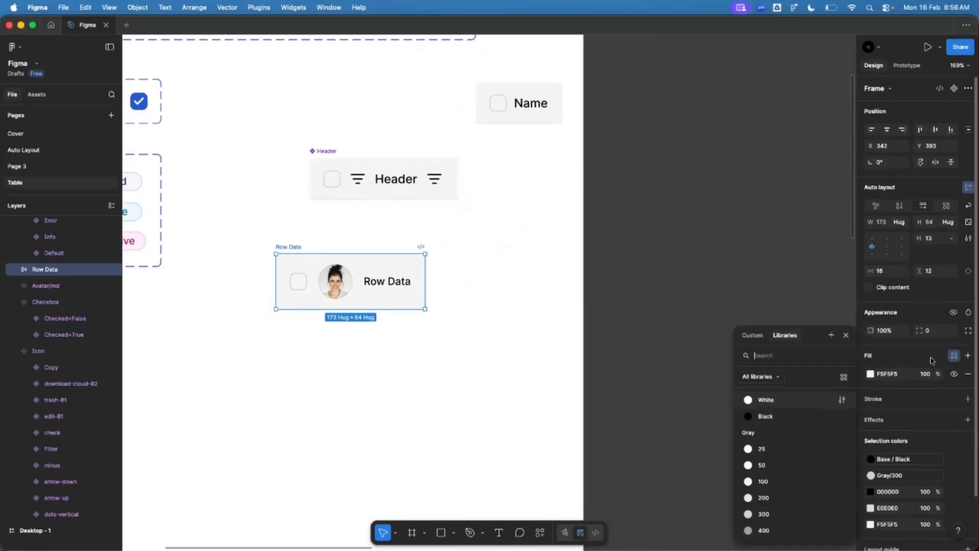
left_click(762, 465)
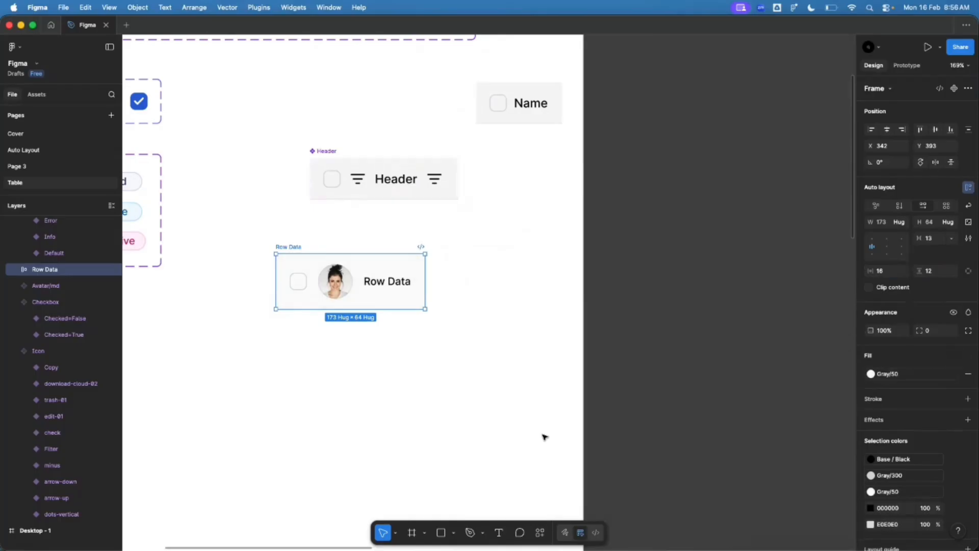
left_click(955, 374)
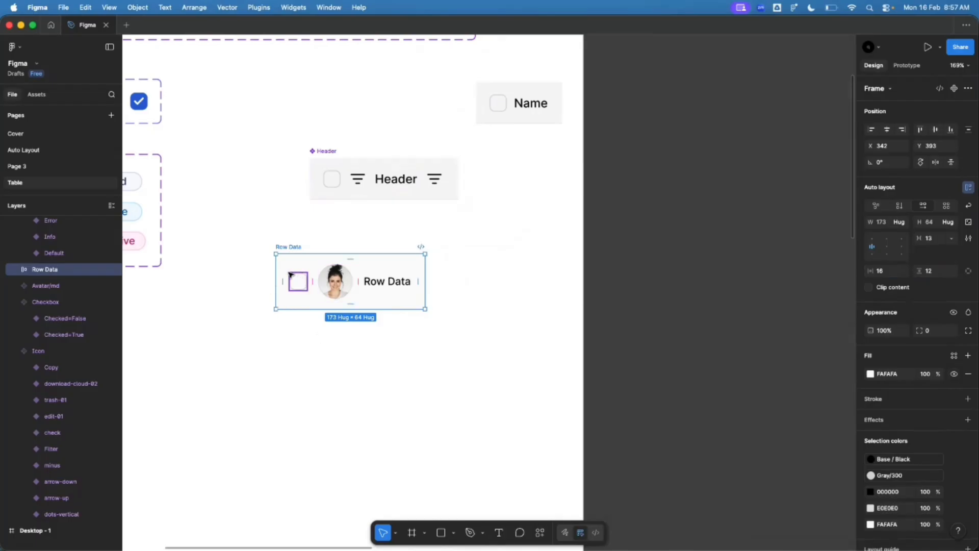
Step: Add an E9EAEB stroke, copied from the Header, to Row Data's bottom edge only
left_click(336, 177)
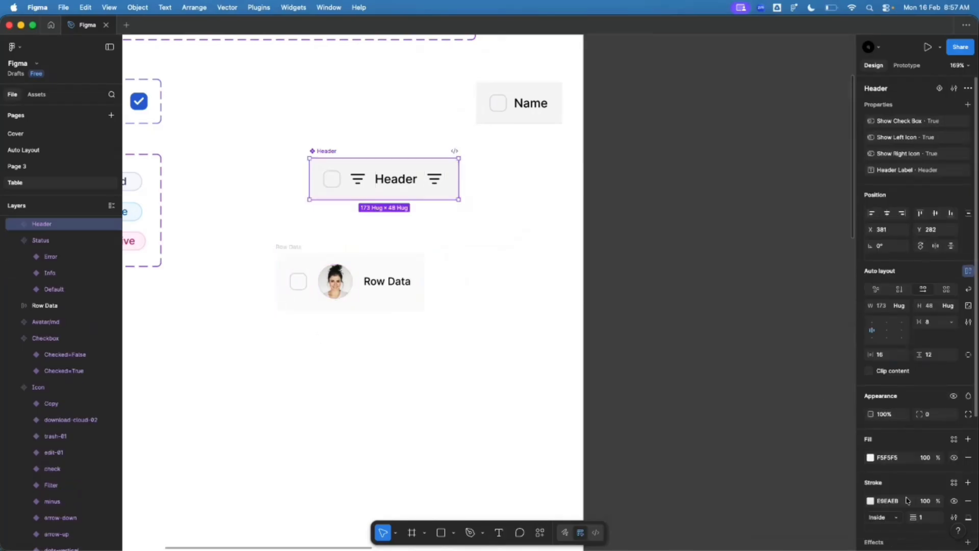
left_click(883, 501)
key("cmd+c")
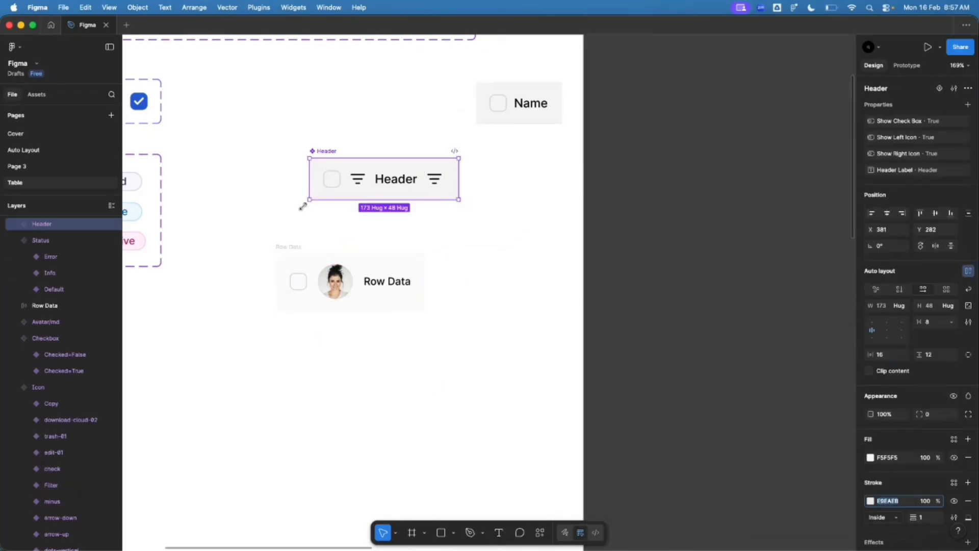
left_click(295, 247)
left_click(968, 398)
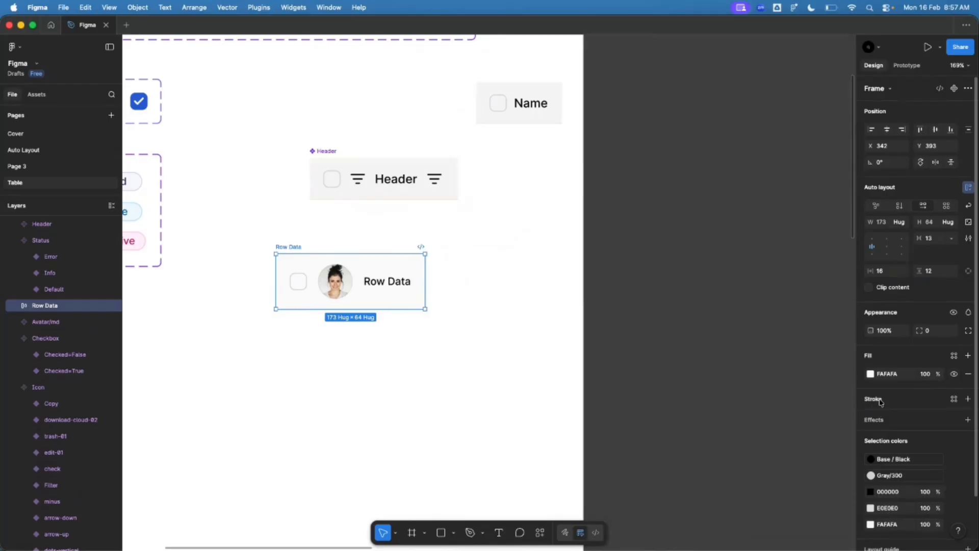
left_click(870, 417)
left_click(888, 418)
key("cmd+v")
key("Return")
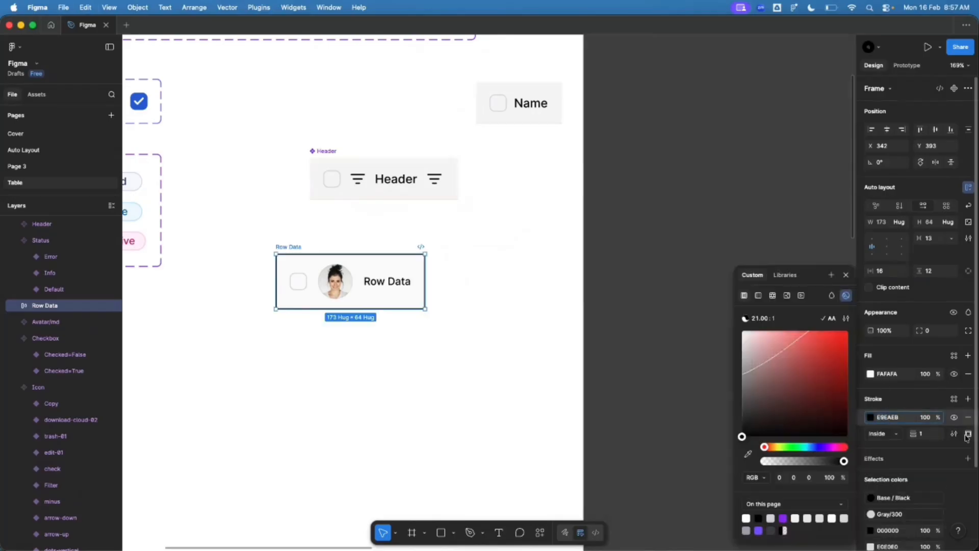
left_click(968, 434)
left_click(950, 476)
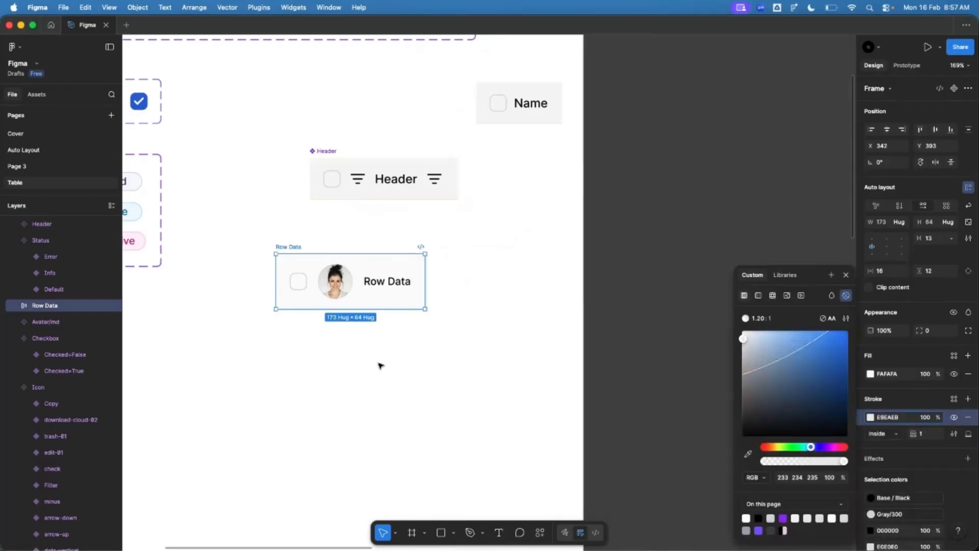
Step: Set the spacing between Row Data's items to 8
left_click(393, 376)
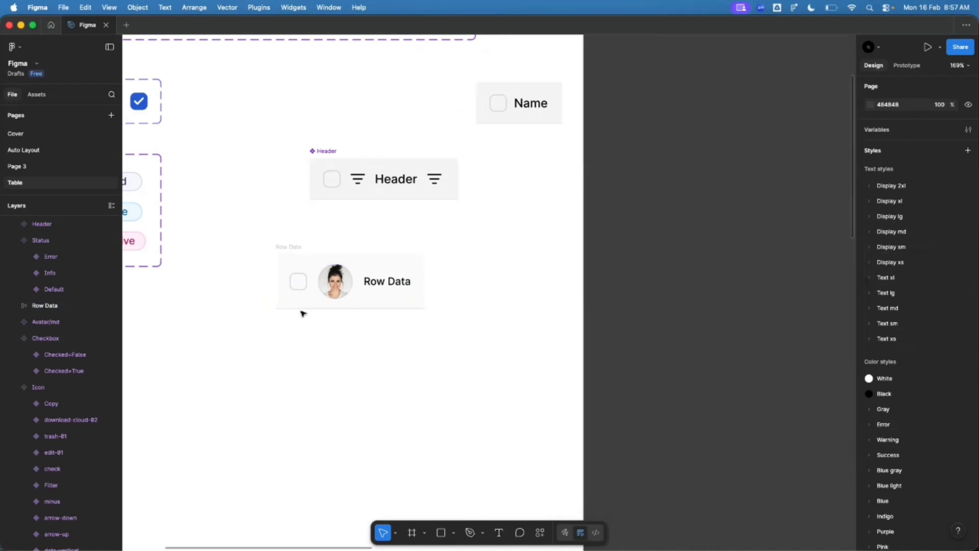
left_click(289, 244)
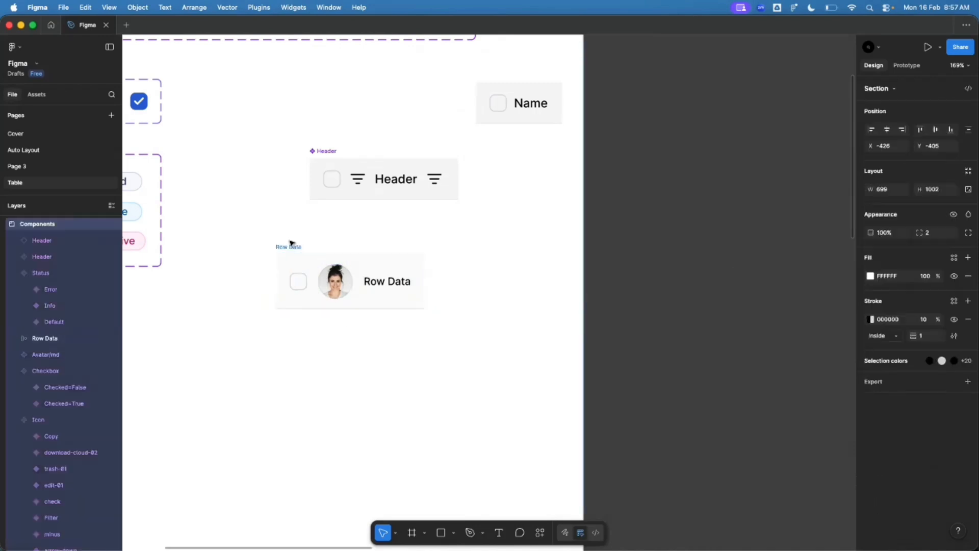
left_click(288, 247)
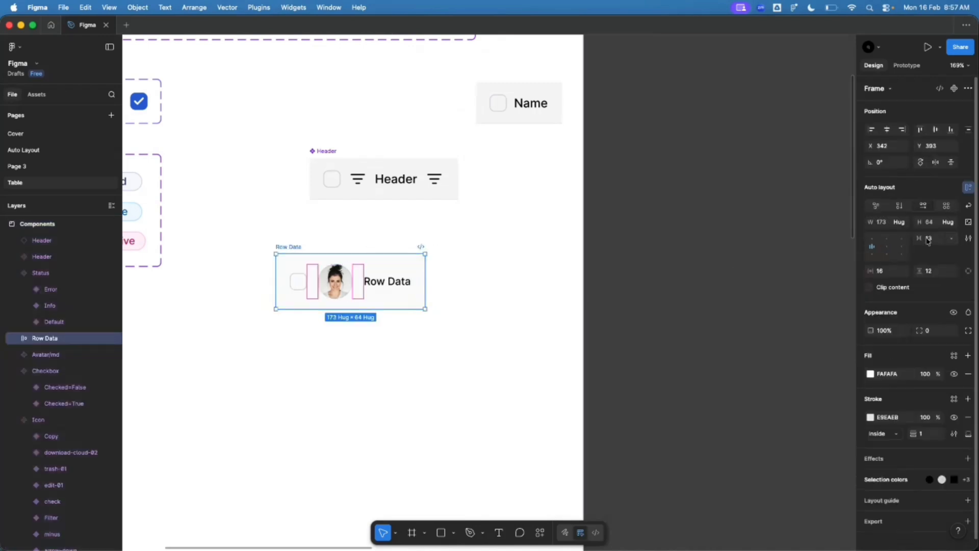
type("8")
key("Return")
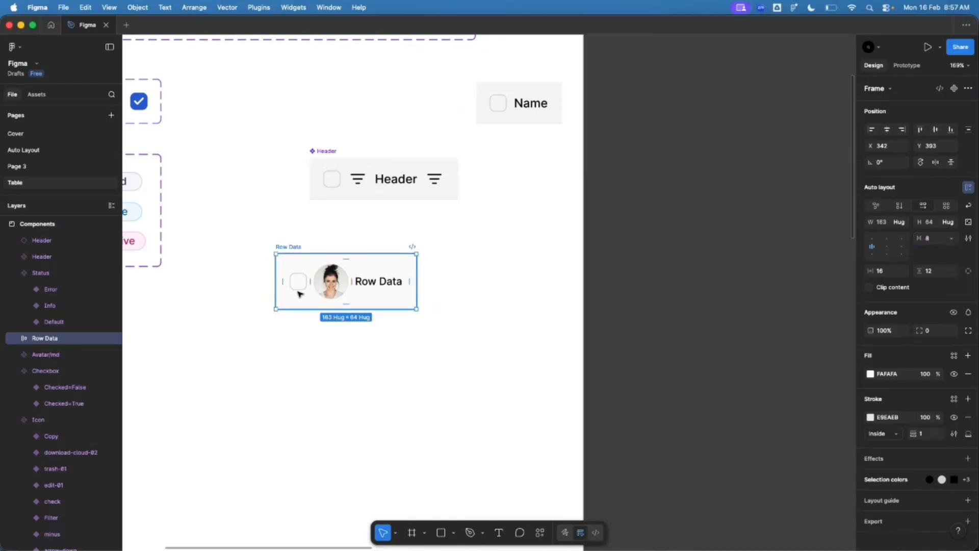
Step: Drag an arrow-up icon from the icon set into the Row Data row
scroll(301, 293, "up", 5)
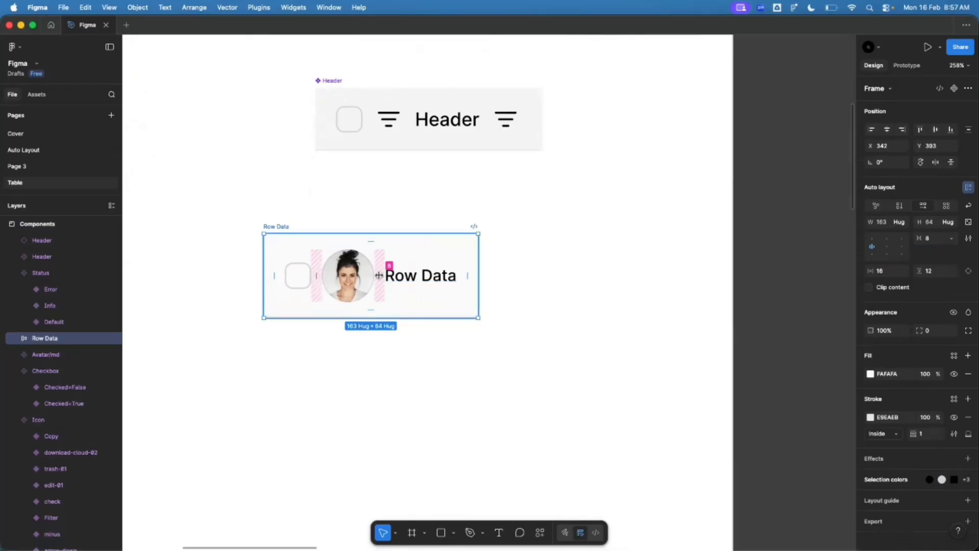
left_click(365, 408)
scroll(385, 370, "down", 5)
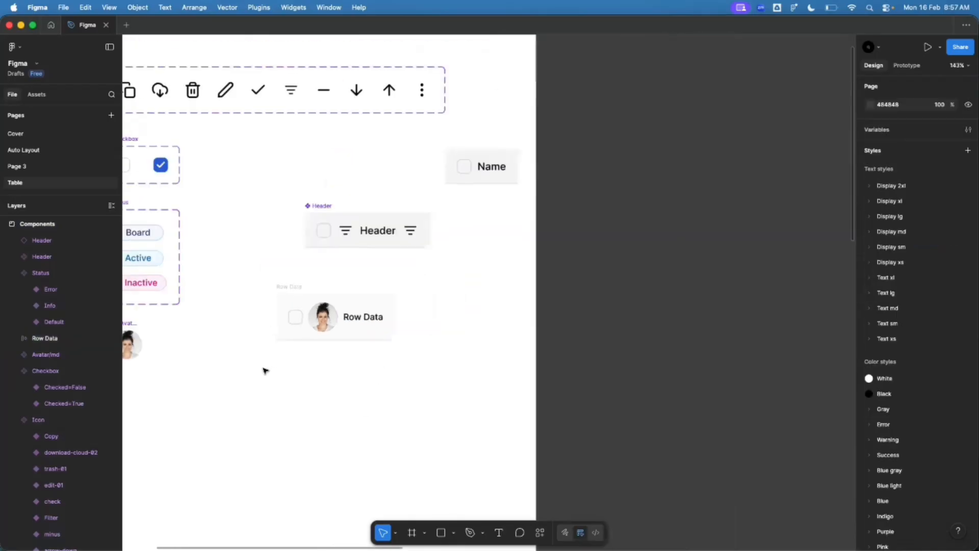
left_click(385, 84)
left_click_drag(385, 84, 389, 317)
Step: Duplicate the arrow-up icon and move the copy to sit right after the checkbox
scroll(392, 321, "up", 2)
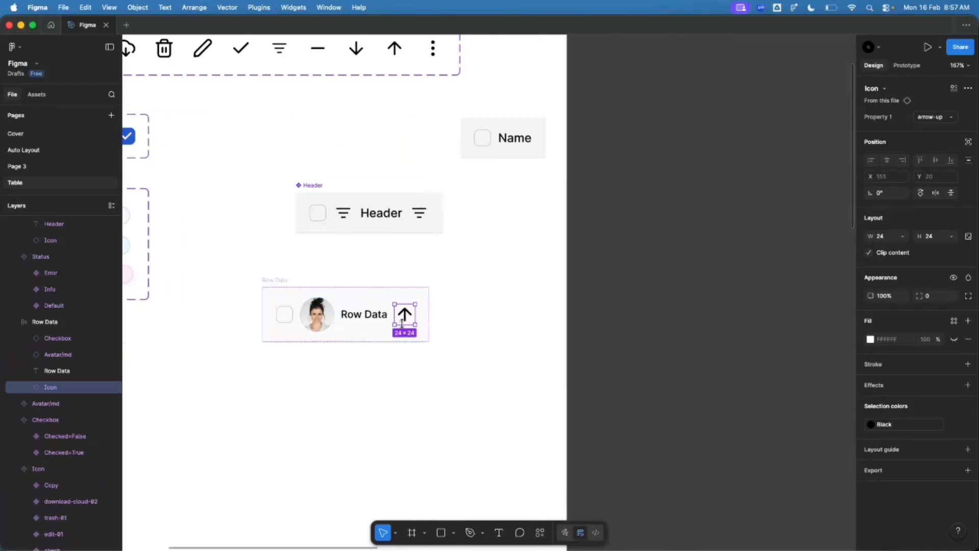
key("super+d")
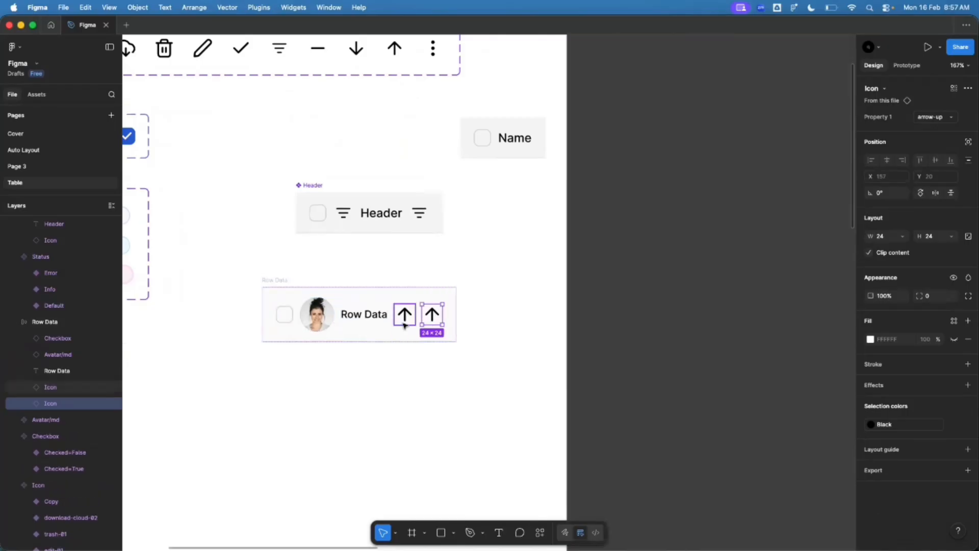
key("Left")
key("Left")
key("Left")
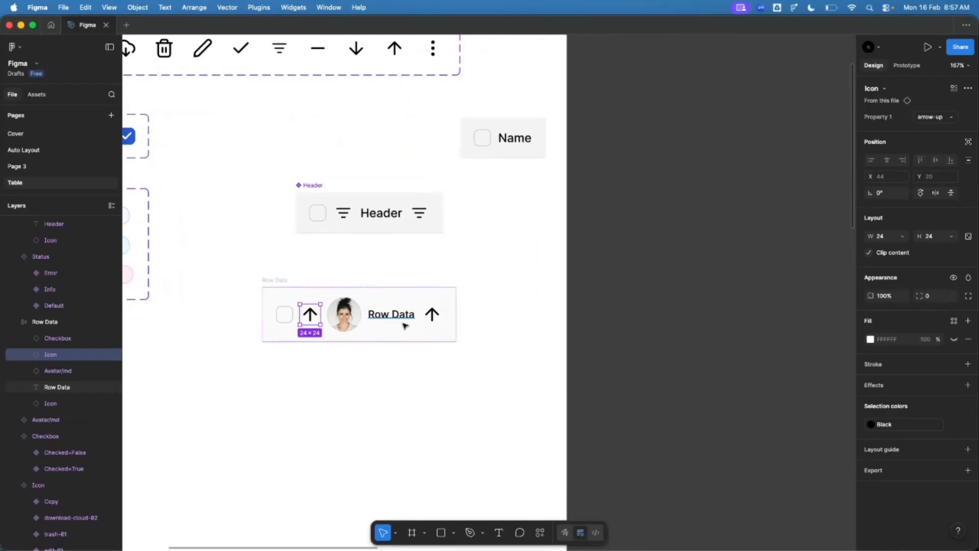
left_click(320, 405)
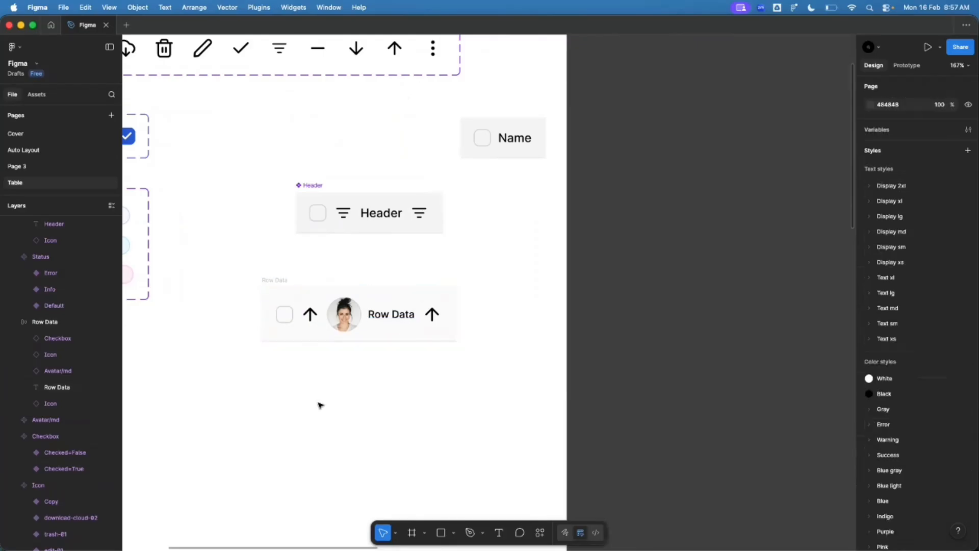
Step: Drag the Active status variant into Row Data after the label
scroll(321, 404, "down", 3)
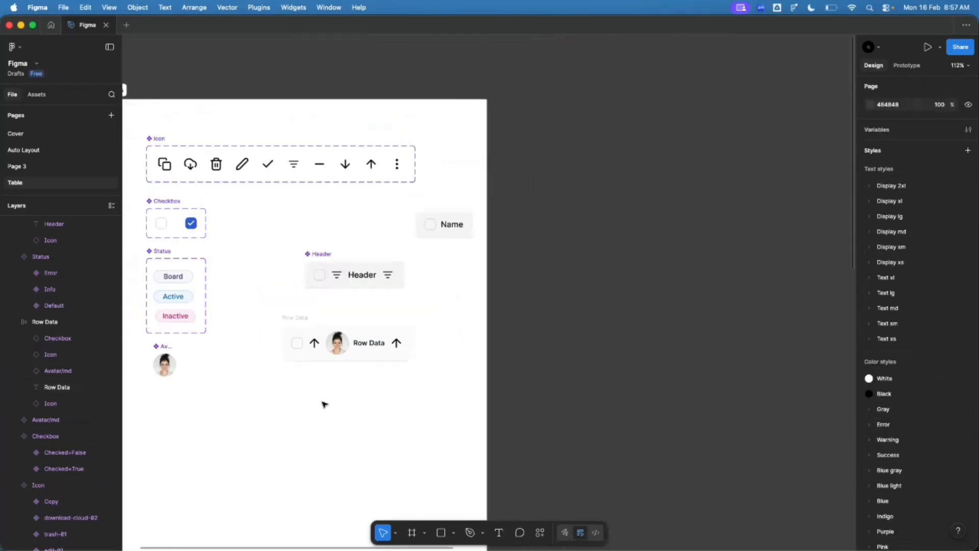
scroll(164, 303, "up", 1)
left_click(162, 303)
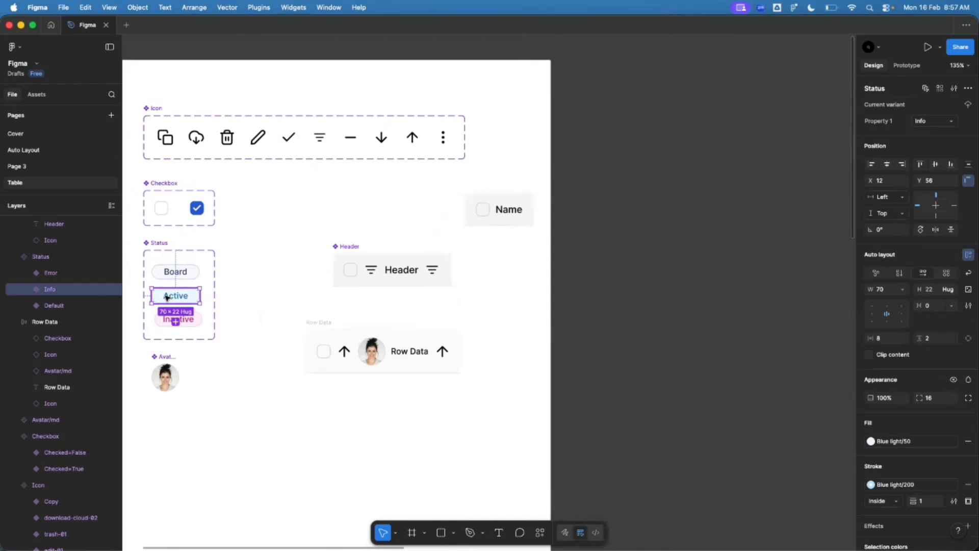
left_click_drag(167, 297, 426, 357)
Step: Delete the leftover Name component
left_click(392, 414)
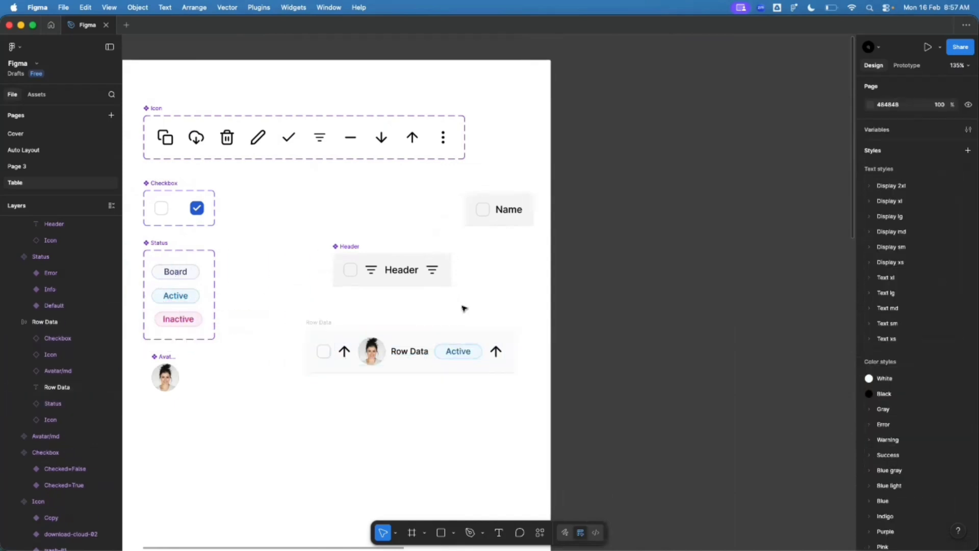
left_click(482, 209)
key("Delete")
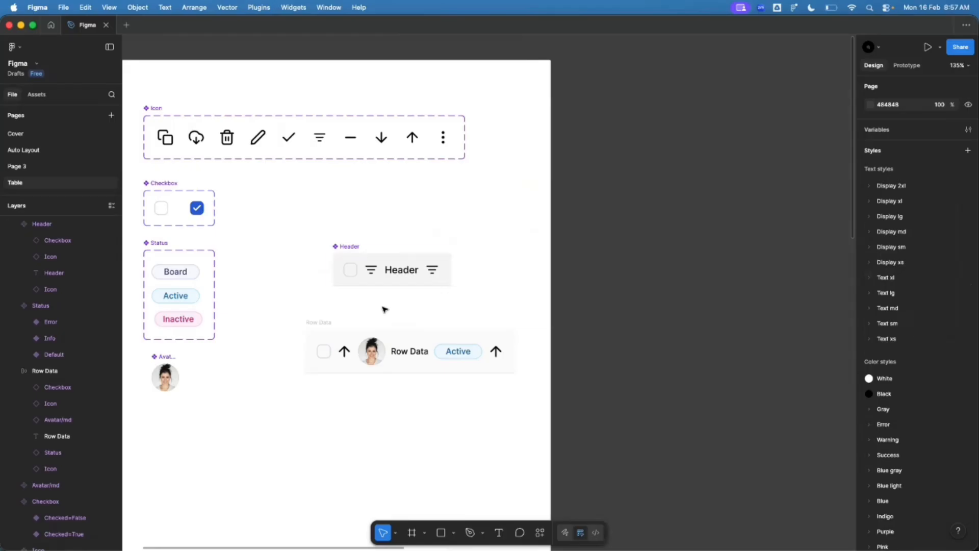
Step: Shift the Row Data frame slightly left below the Header
left_click(319, 324)
scroll(407, 351, "up", 3)
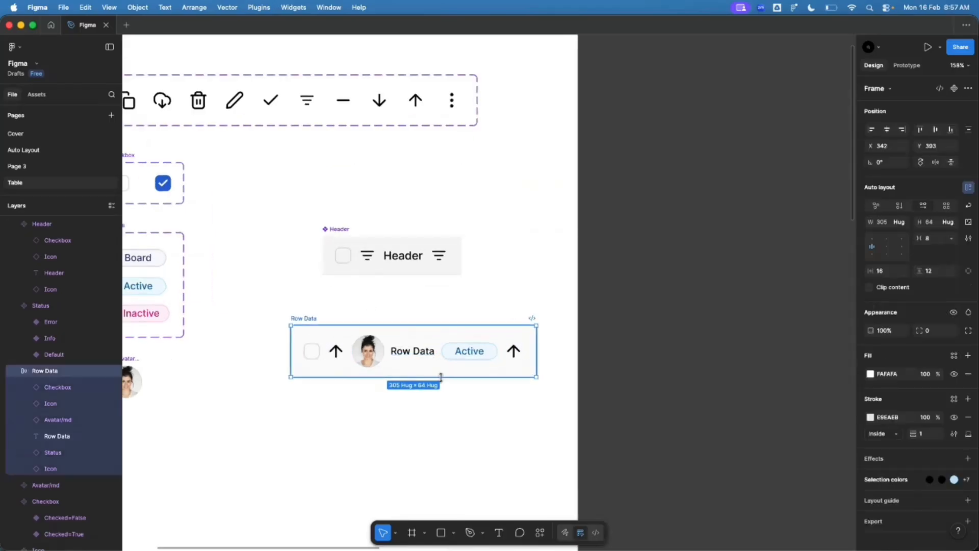
left_click_drag(280, 309, 268, 307)
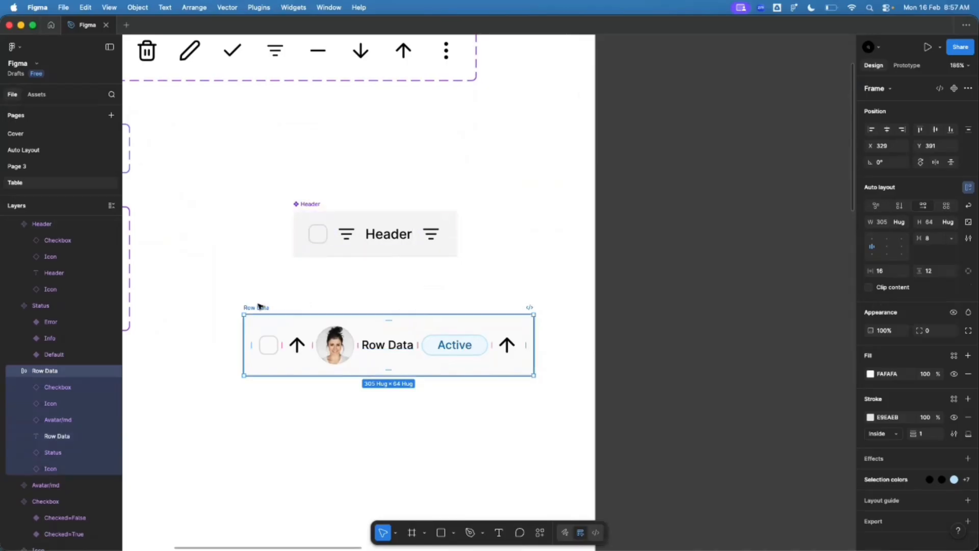
scroll(462, 371, "down", 5)
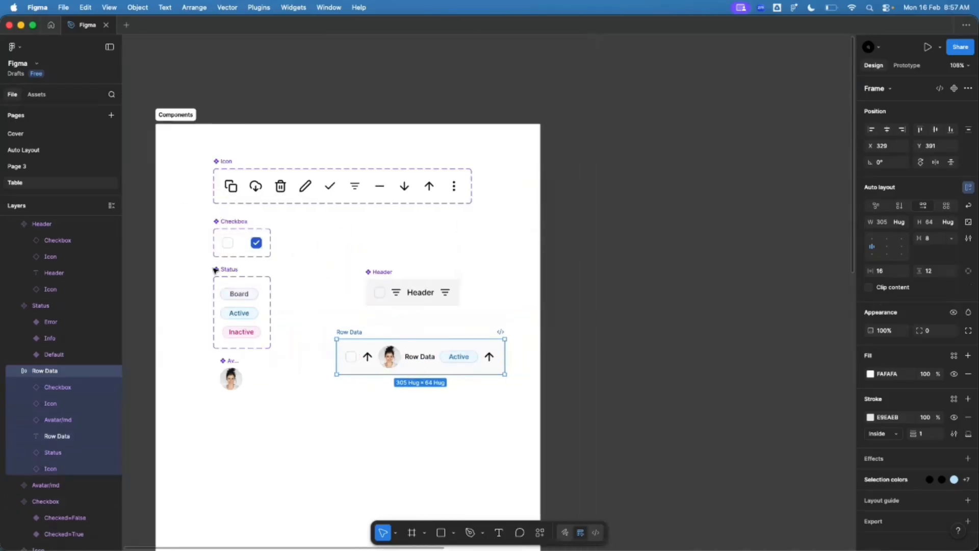
scroll(264, 359, "up", 1)
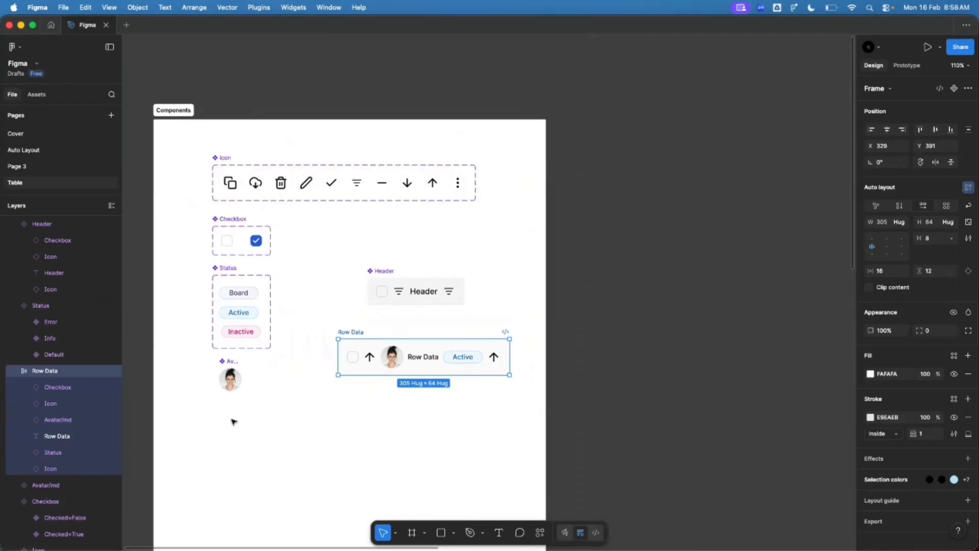
scroll(246, 451, "up", 1)
scroll(247, 451, "up", 2)
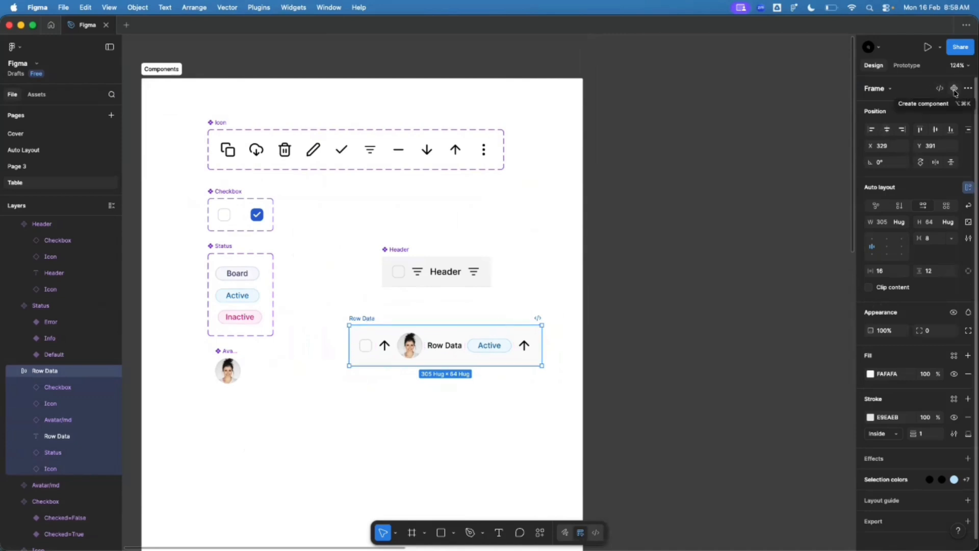
left_click(954, 89)
scroll(482, 366, "up", 3)
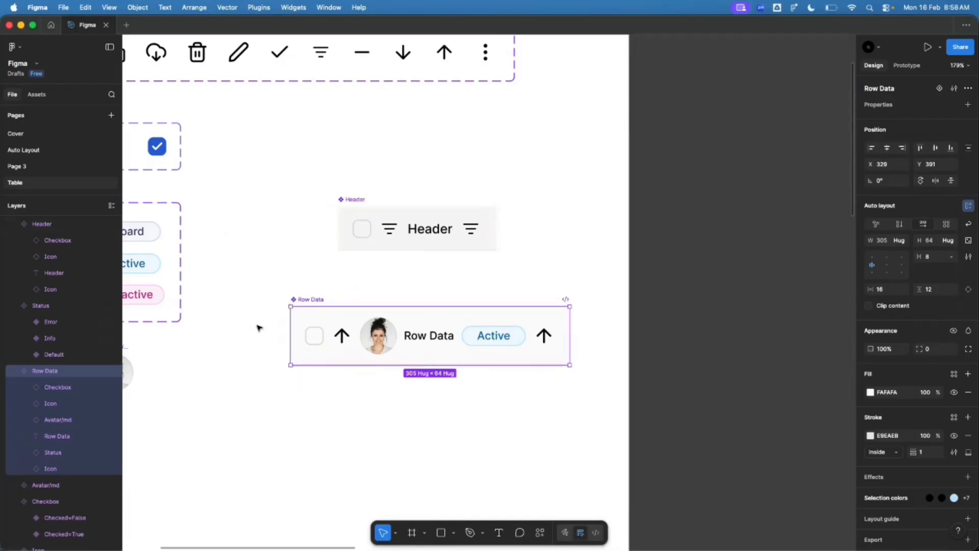
scroll(284, 372, "down", 2)
scroll(284, 371, "up", 1)
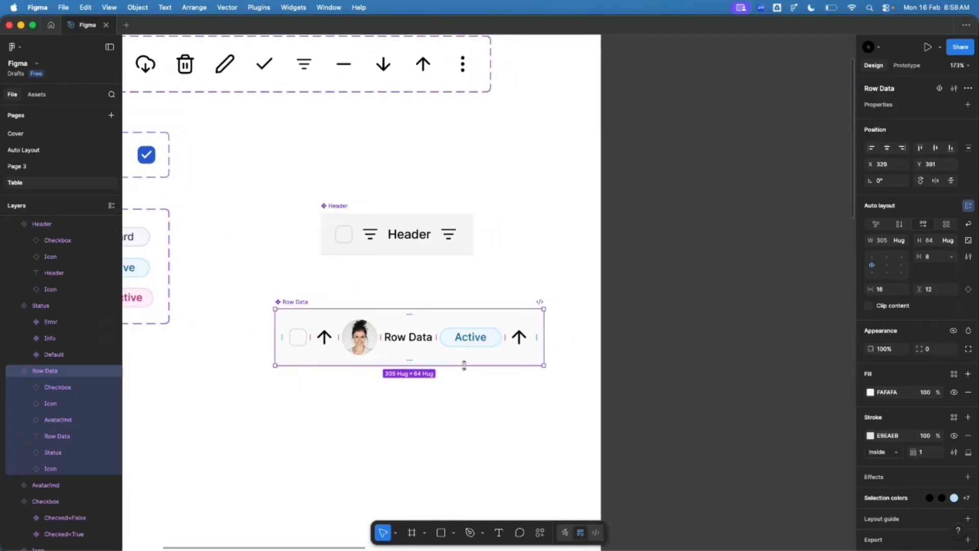
Step: Create a boolean component property named Show Check box
left_click(968, 105)
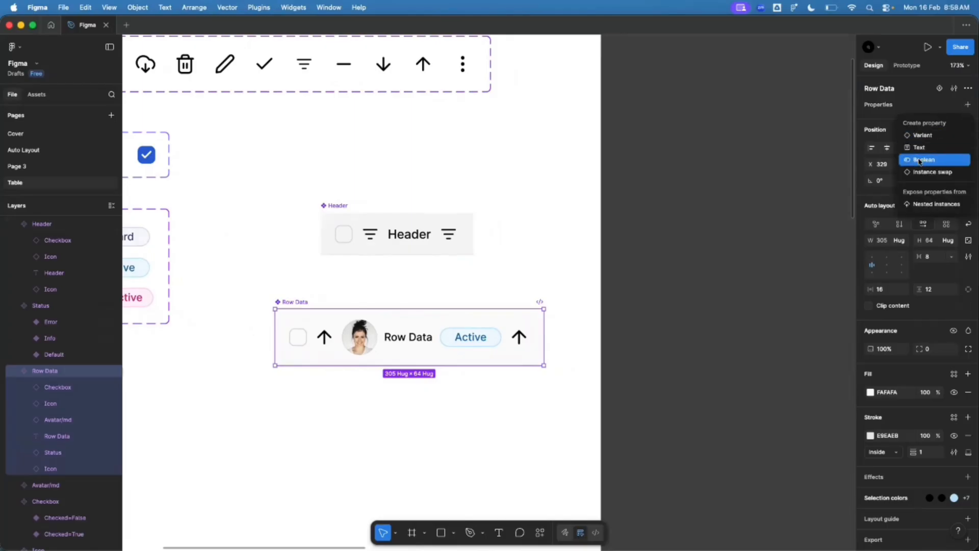
left_click(920, 160)
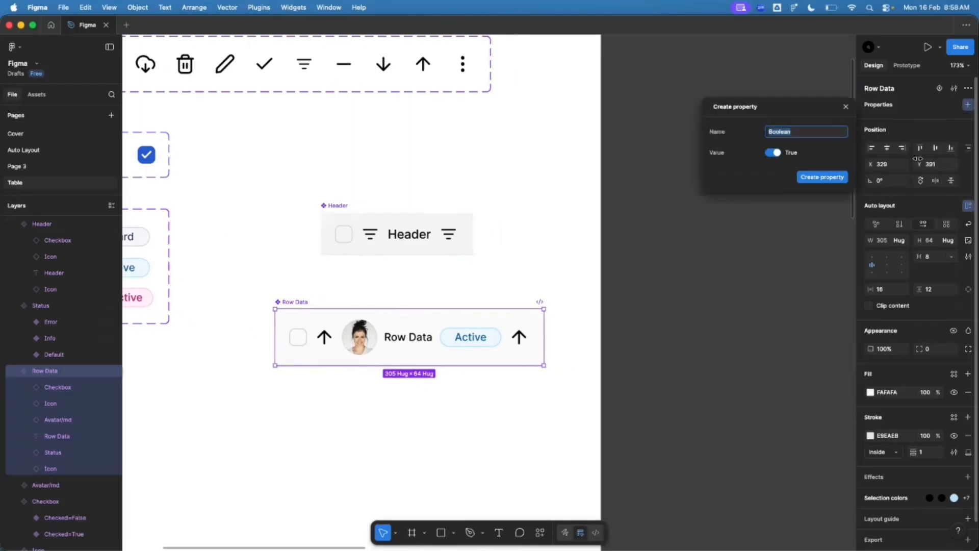
type("Show Check box")
key("Return")
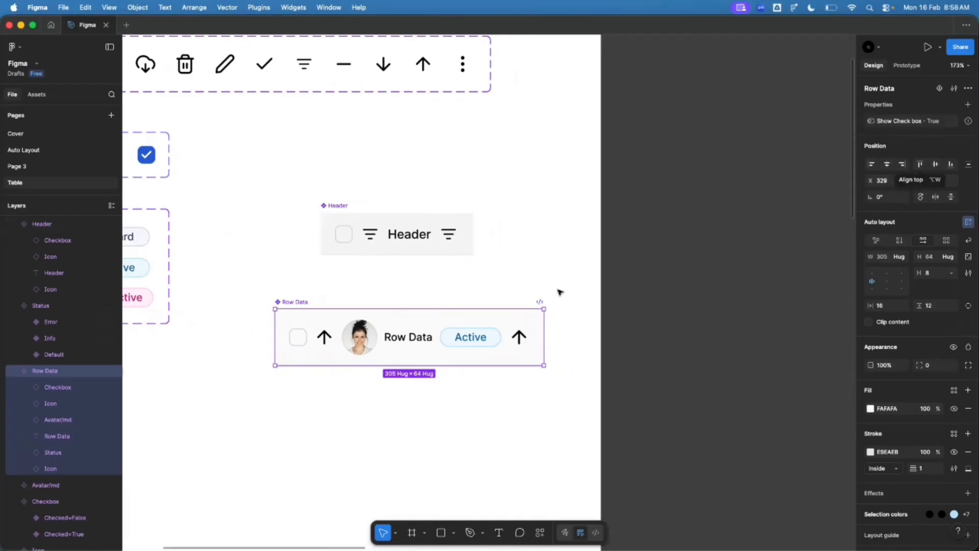
Step: Bind the checkbox layer's visibility to the Show Check box property
scroll(325, 338, "up", 3)
double_click(325, 337)
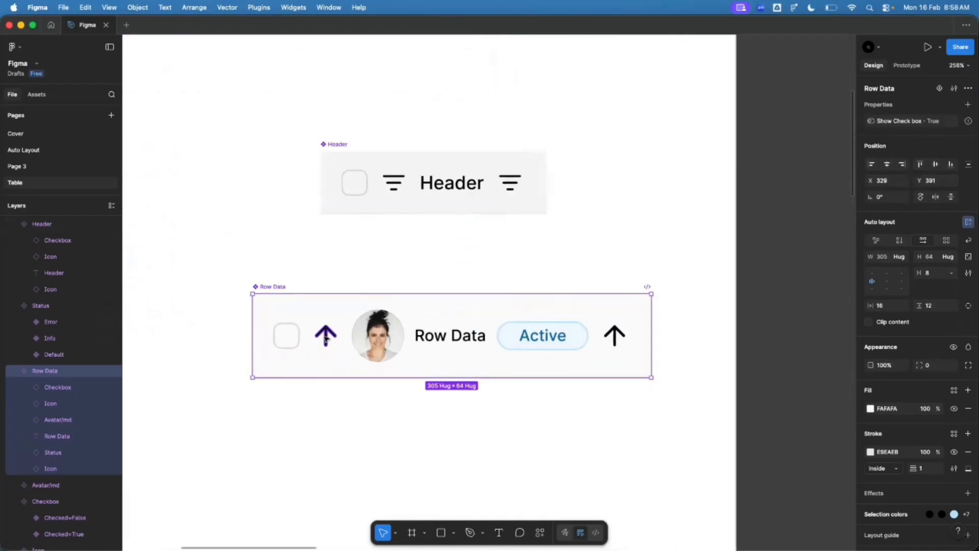
left_click(289, 259)
left_click(269, 288)
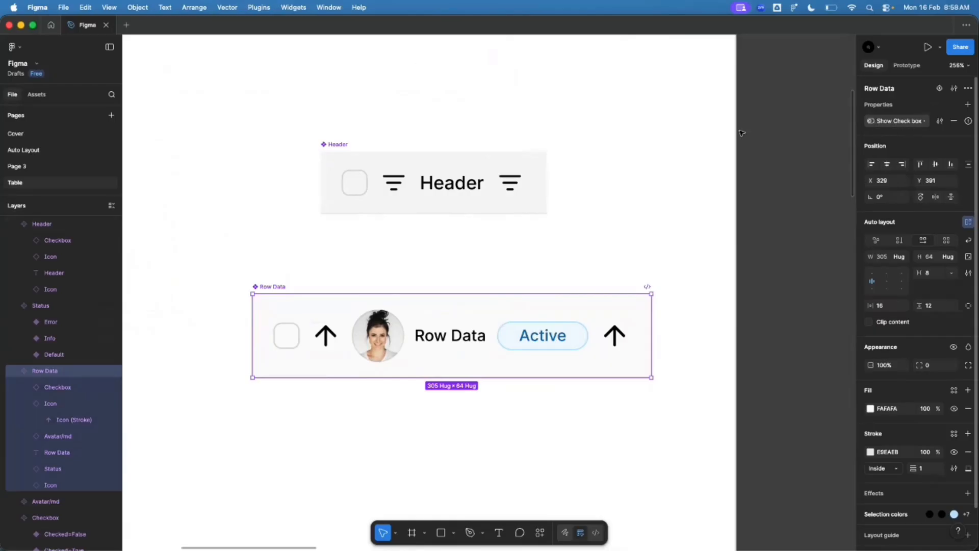
left_click(291, 337)
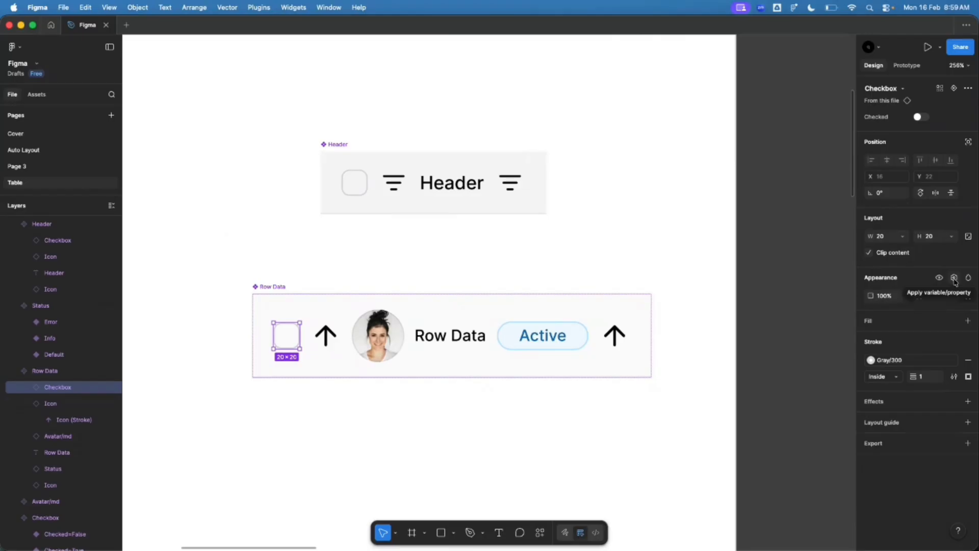
left_click(954, 278)
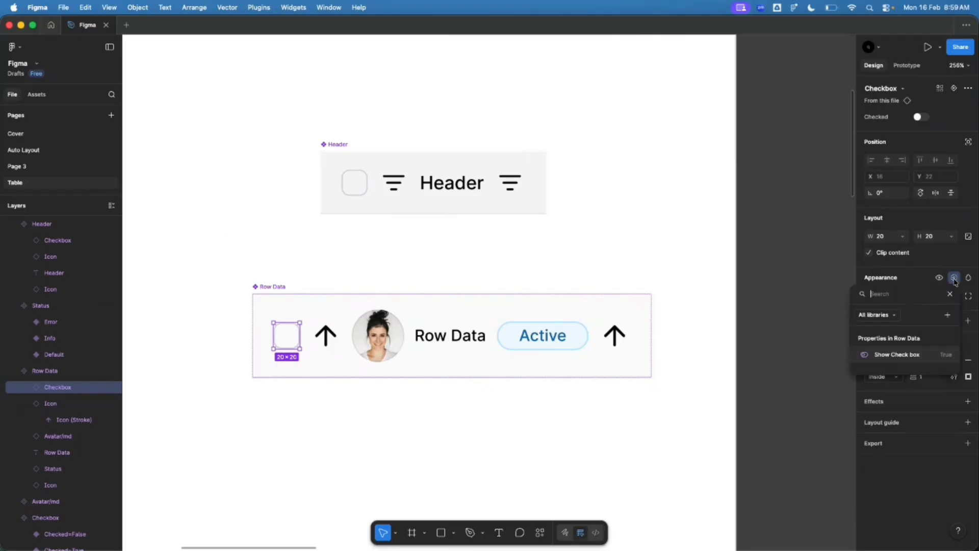
left_click(898, 354)
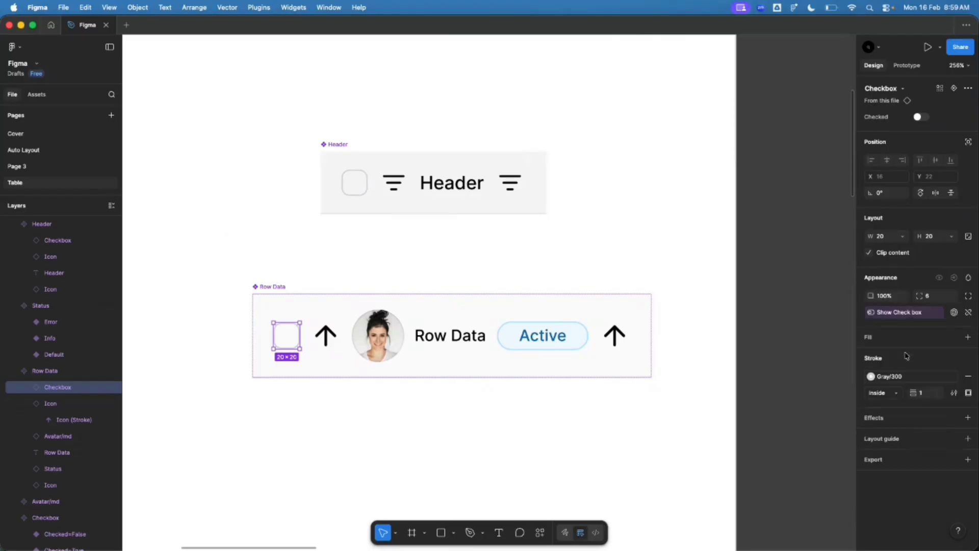
left_click(316, 417)
Step: Duplicate Row Data to place an instance below the main component
scroll(331, 276, "down", 2)
left_click_drag(349, 273, 351, 424, "alt")
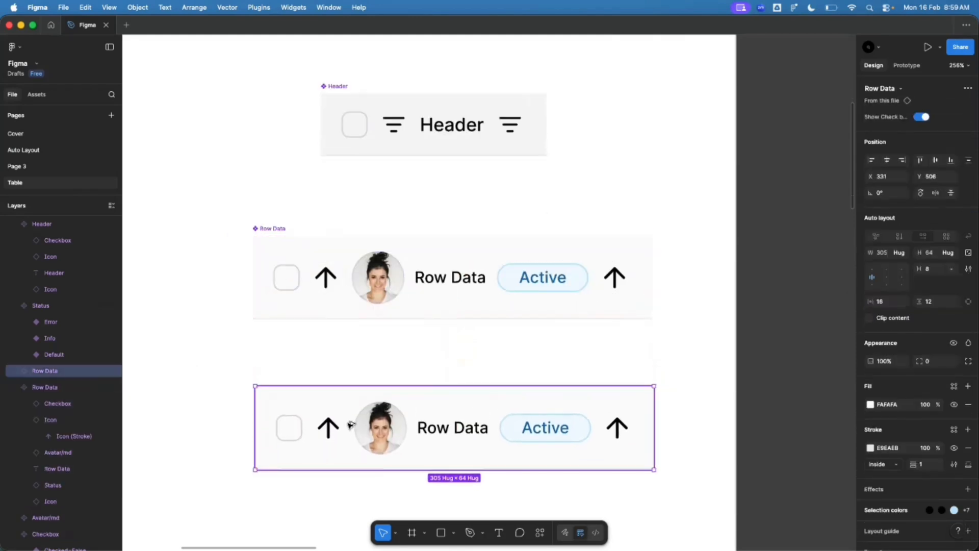
scroll(343, 319, "up", 1)
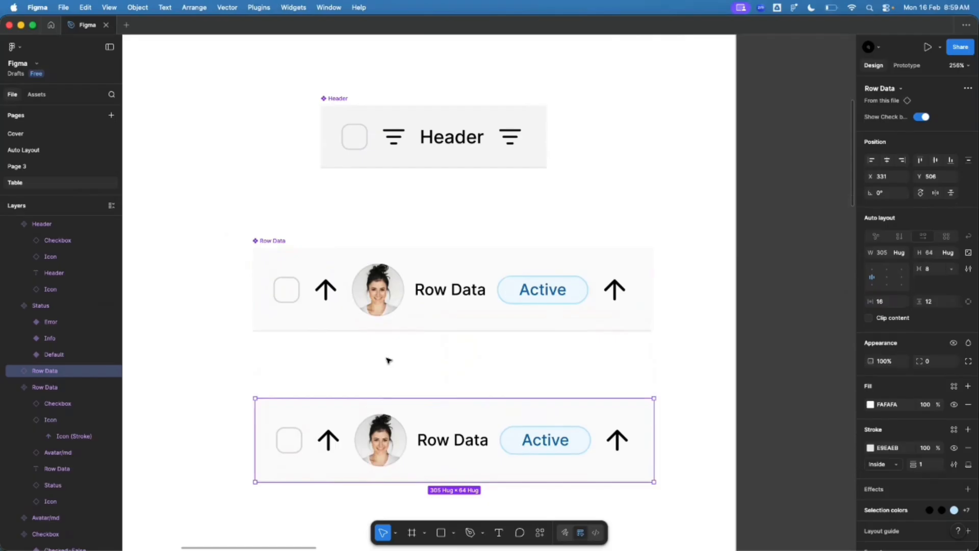
scroll(388, 360, "down", 5)
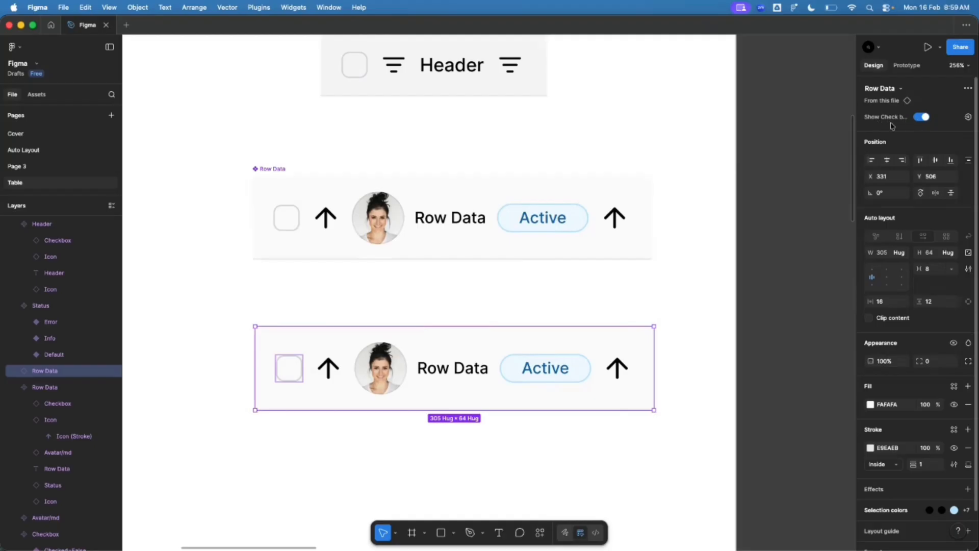
Step: Toggle Show Check box off and back on in the instance, then reselect the main component
left_click(919, 117)
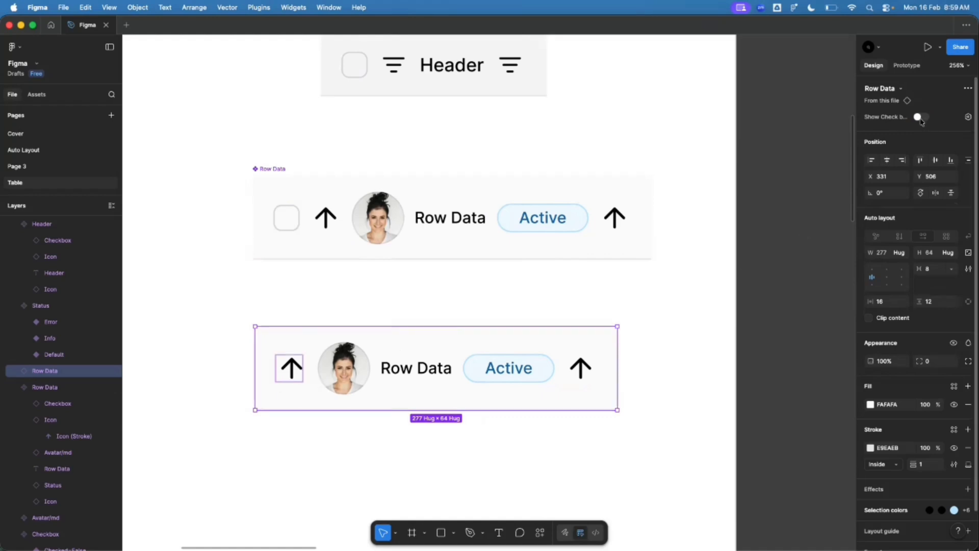
left_click(921, 118)
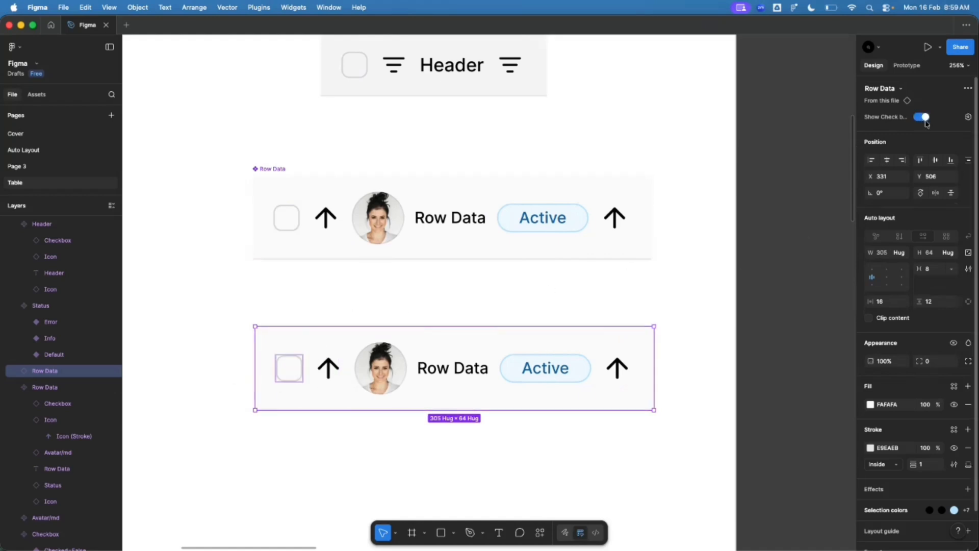
left_click(337, 305)
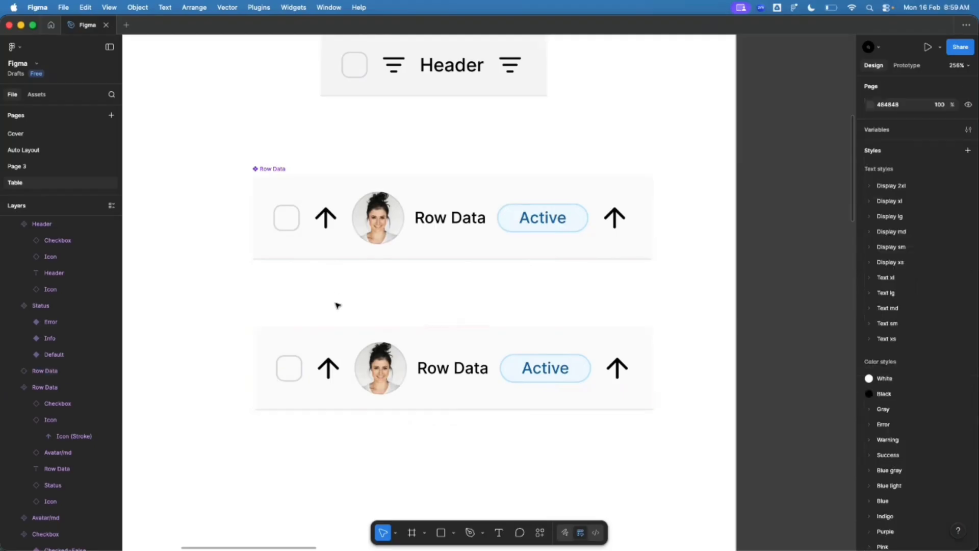
left_click(308, 240)
left_click(298, 350)
left_click(289, 286)
left_click(295, 255)
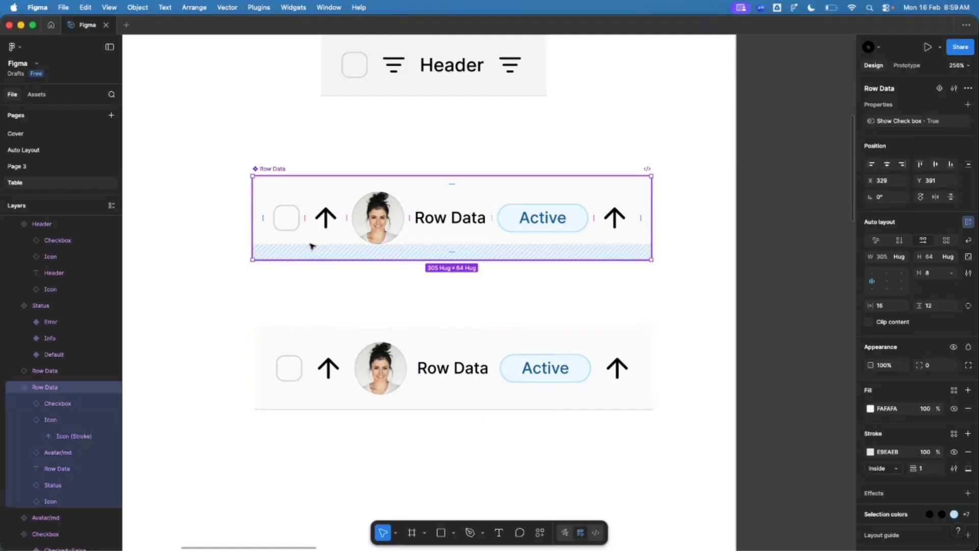
left_click(294, 346)
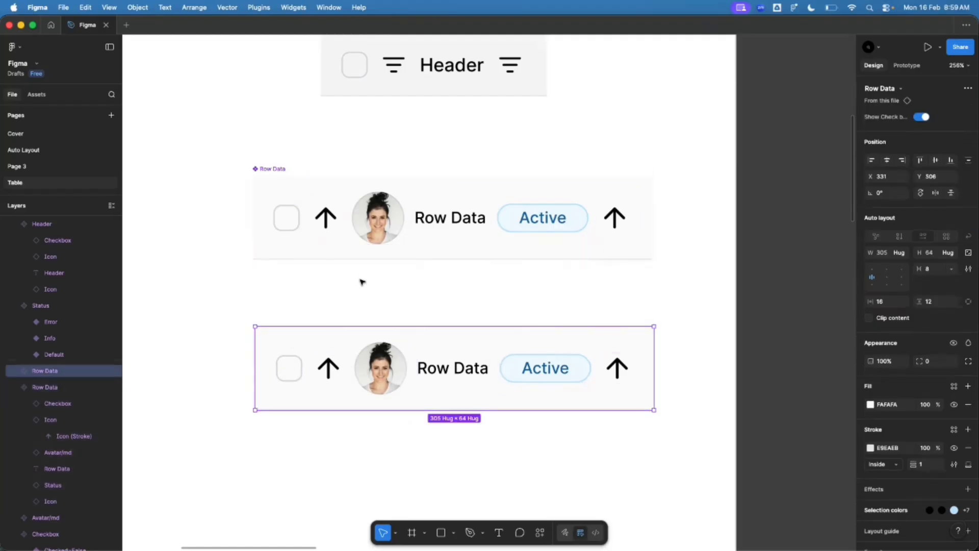
left_click(280, 177)
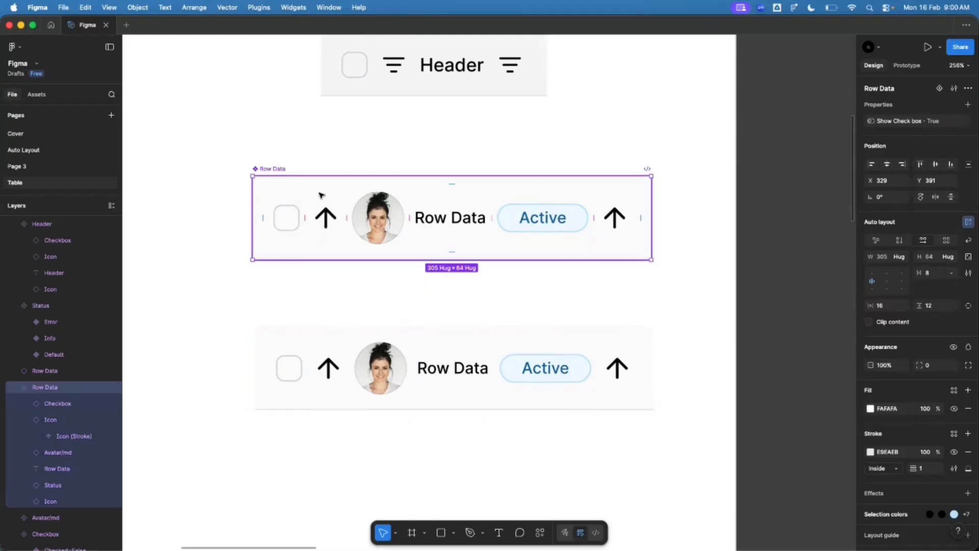
Step: Add Left Icon and Right Icon boolean properties to Row Data
left_click(967, 104)
left_click(921, 158)
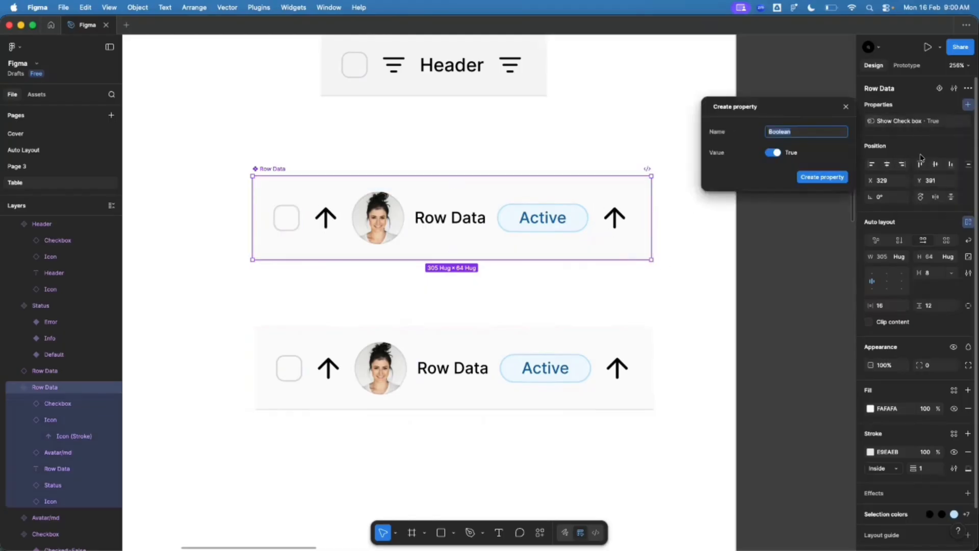
type("L")
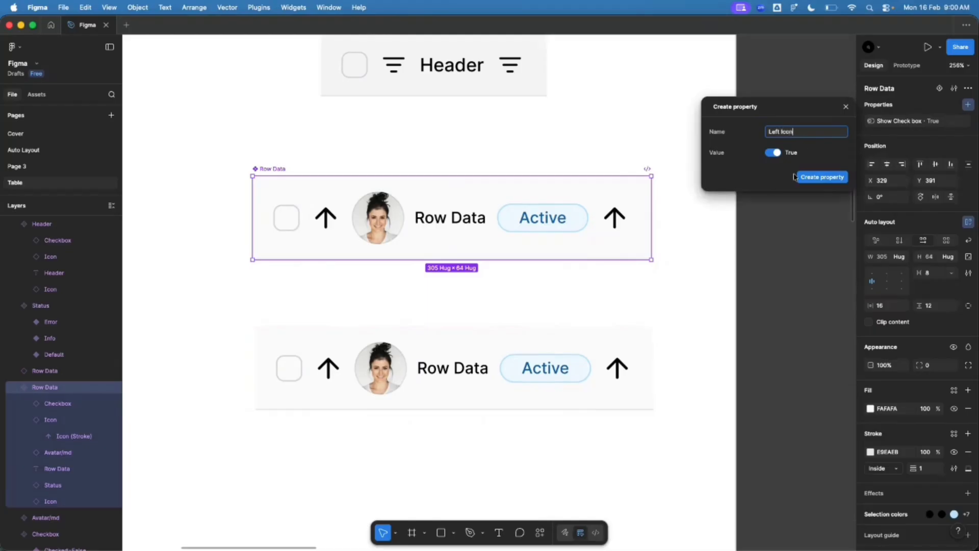
type("eft Icon")
left_click(822, 176)
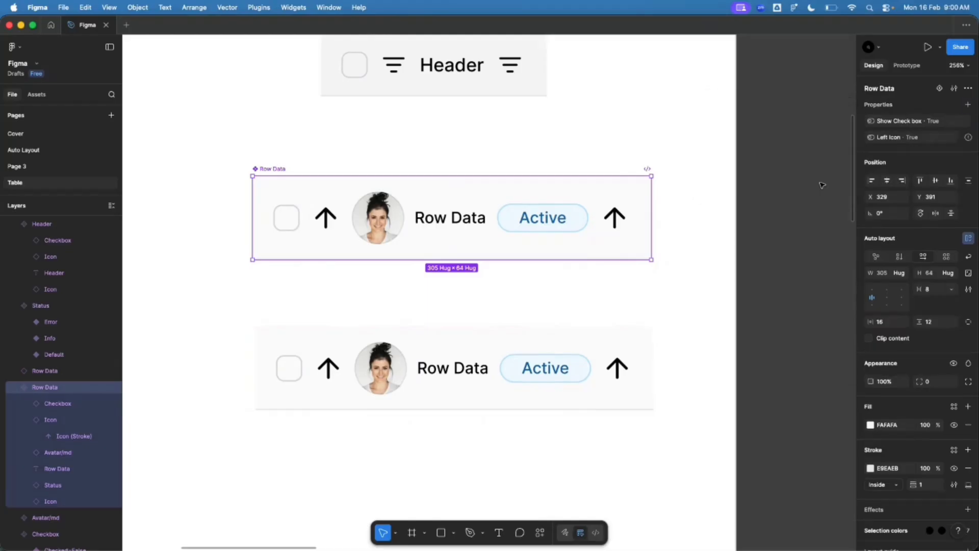
left_click(967, 105)
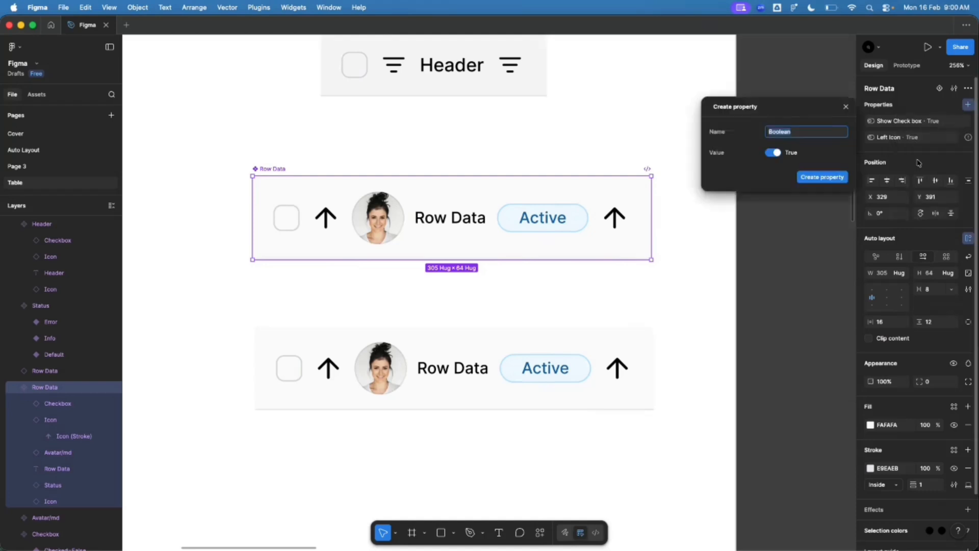
type("Right Icon")
key("Return")
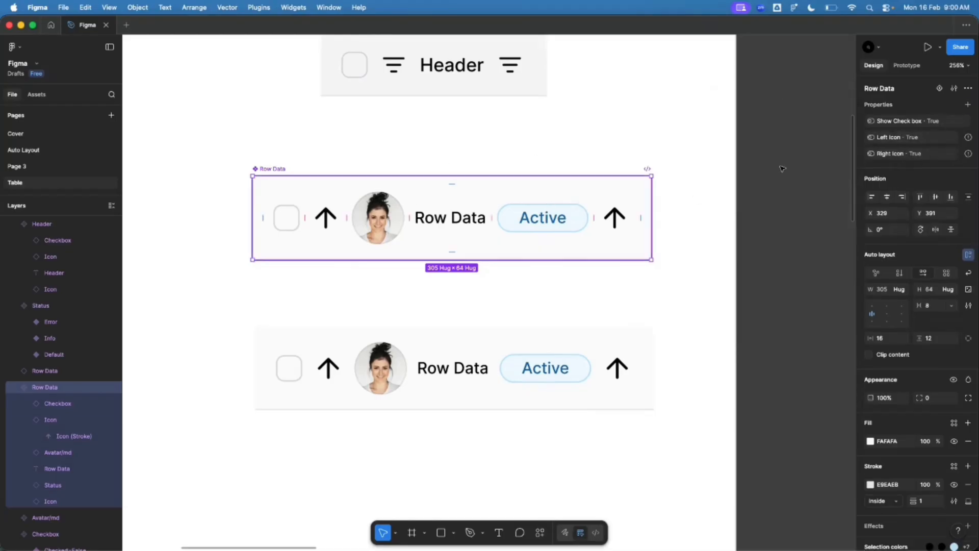
Step: Add Avatar and status boolean properties to Row Data
left_click(967, 105)
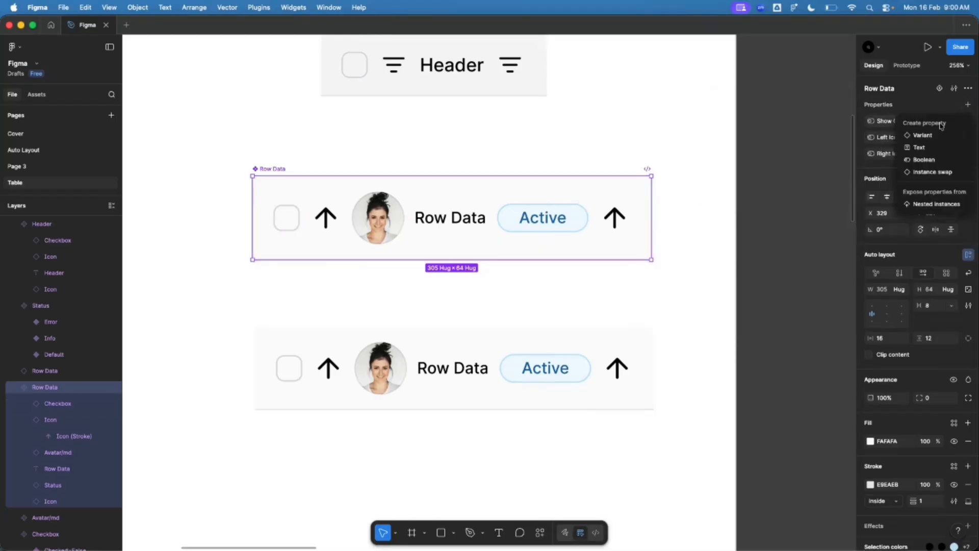
left_click(937, 160)
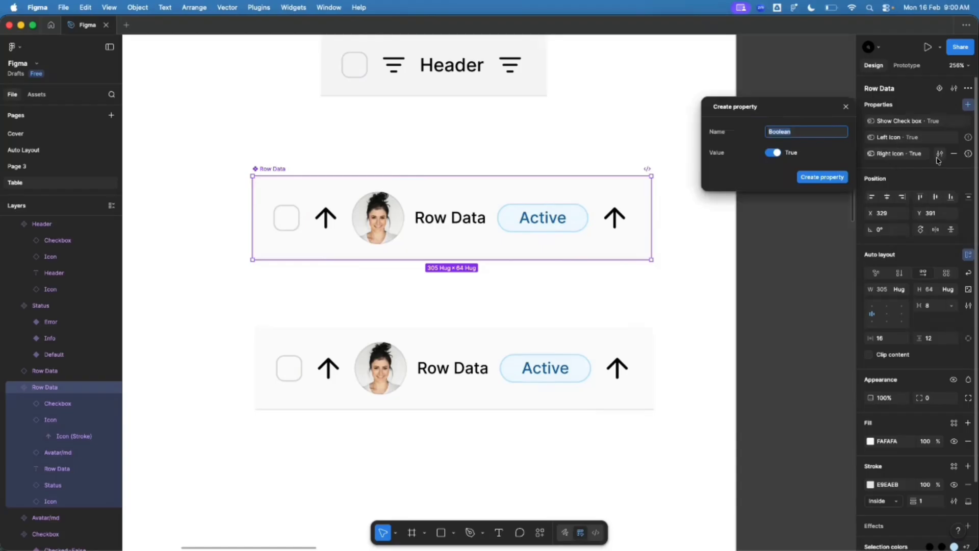
type("Avatar")
key("Return")
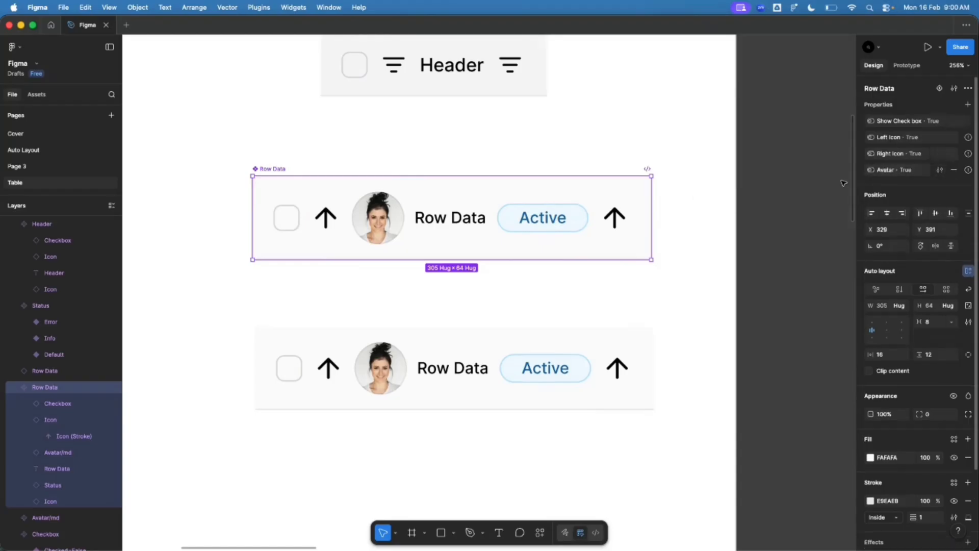
left_click(967, 104)
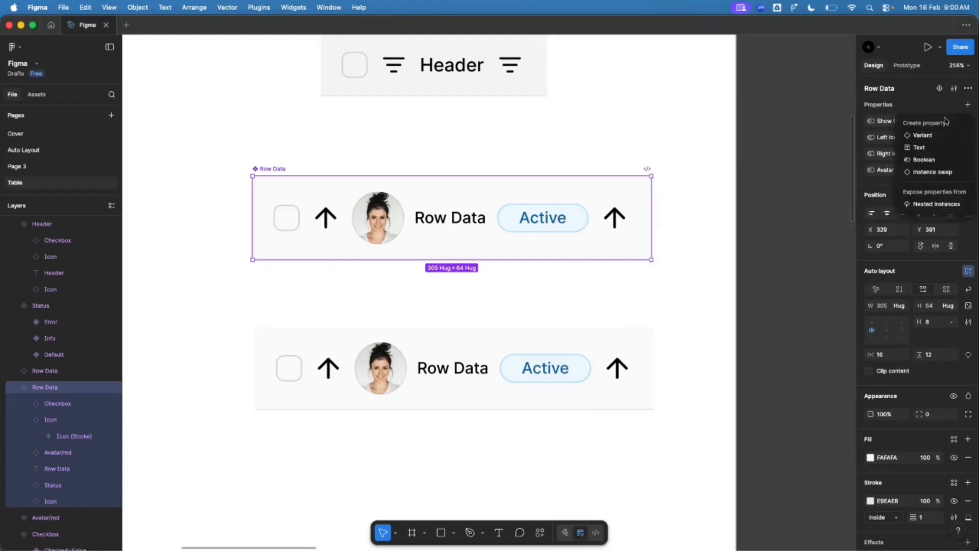
left_click(924, 160)
type("Statuw")
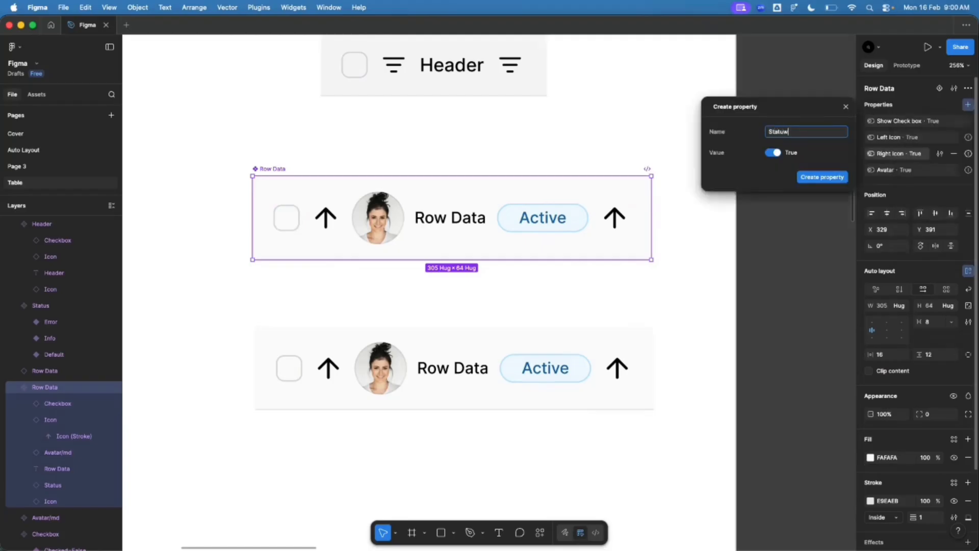
key("Return")
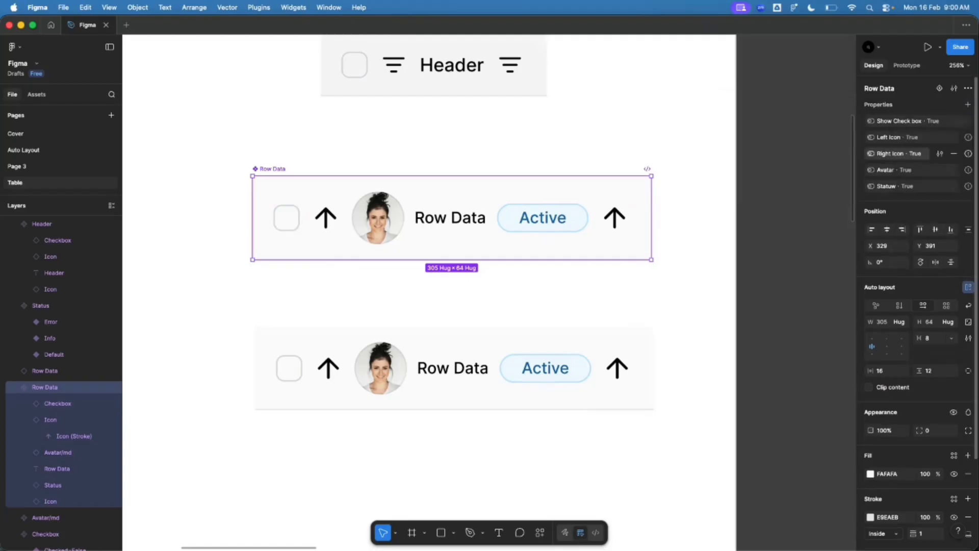
Step: Rename the misspelled Statuw property to Status
double_click(887, 187)
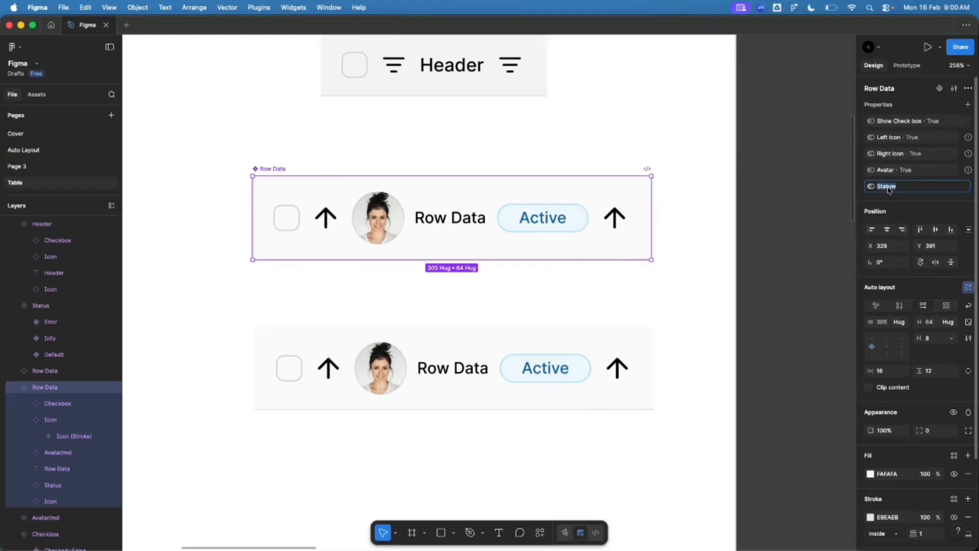
type("St")
key("Return")
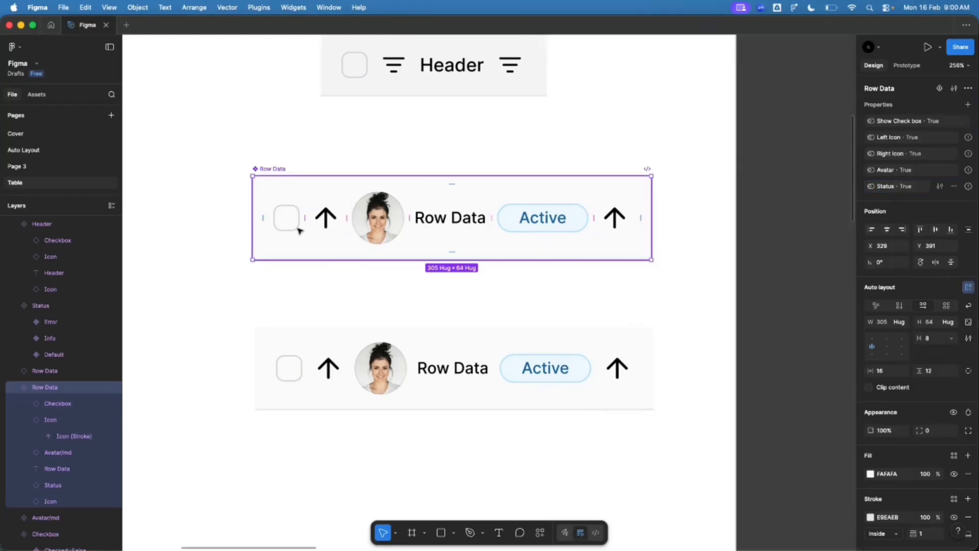
left_click(337, 220)
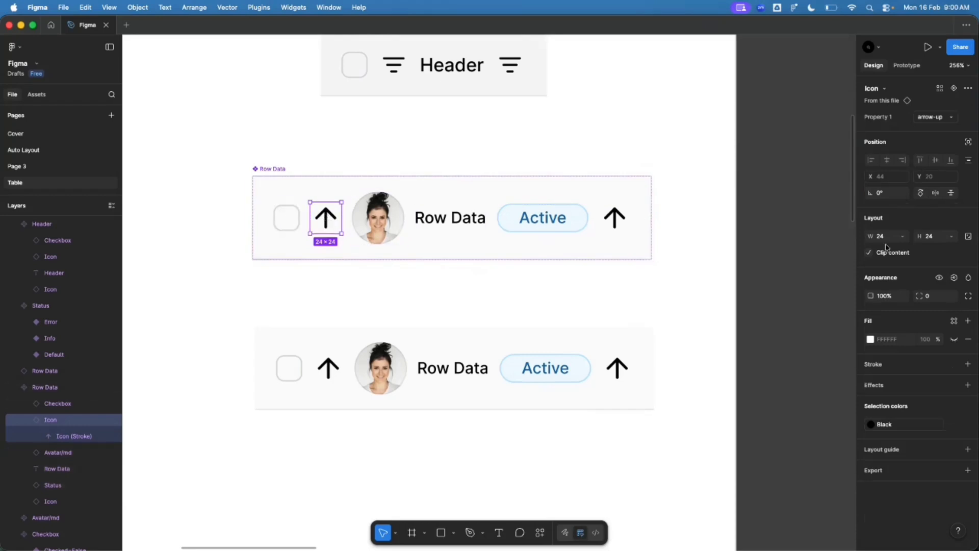
Step: Bind the left arrow, avatar, Active badge and right arrow visibility to Left Icon, Avatar, Status, Right Icon
left_click(955, 278)
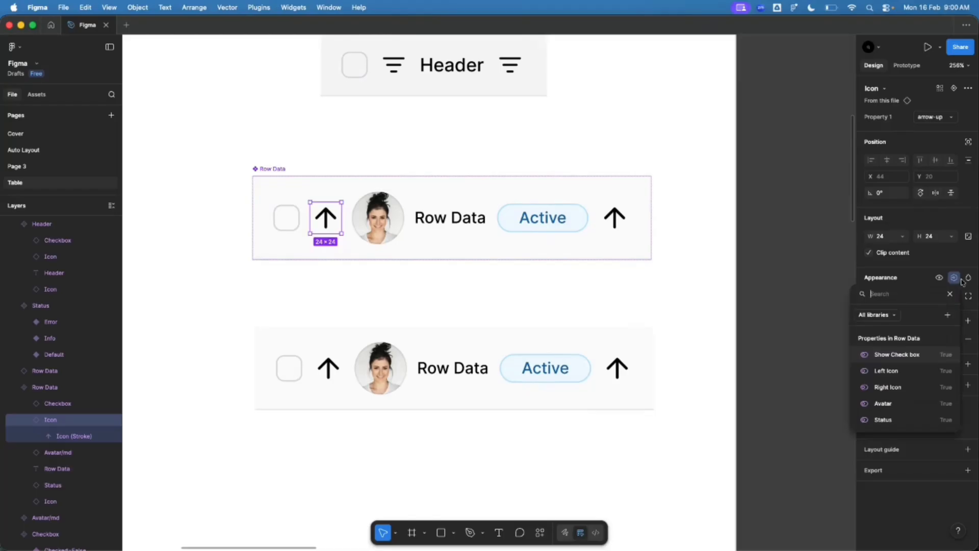
left_click(889, 370)
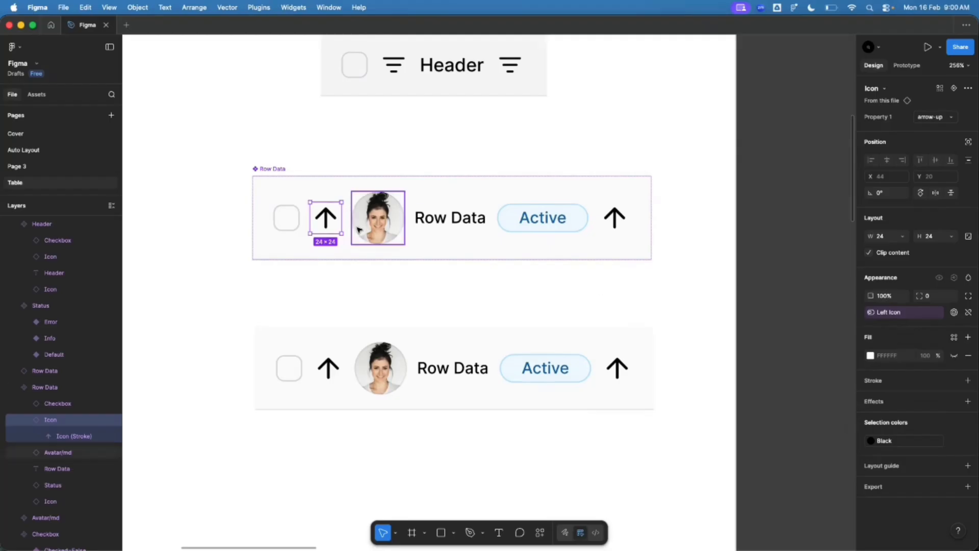
left_click(399, 229)
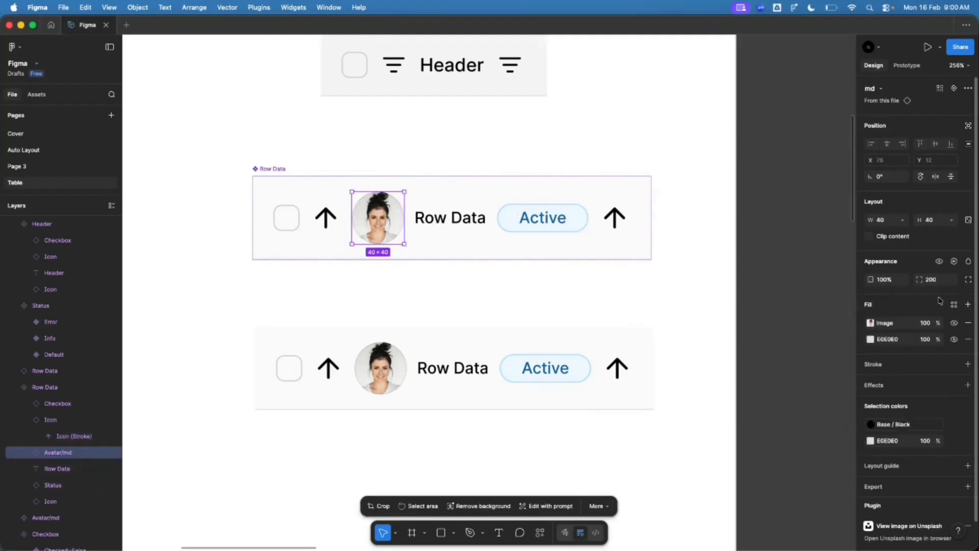
left_click(954, 262)
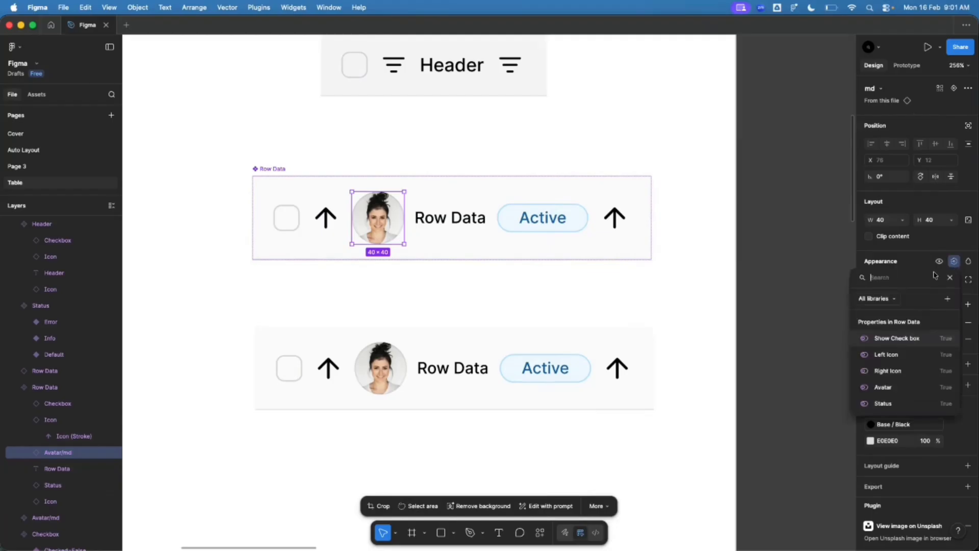
left_click(898, 391)
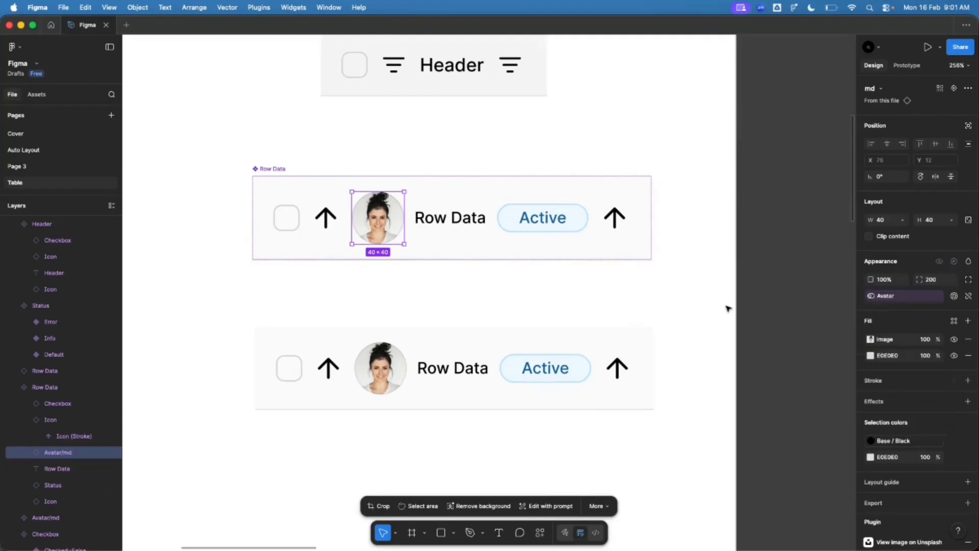
left_click(550, 219)
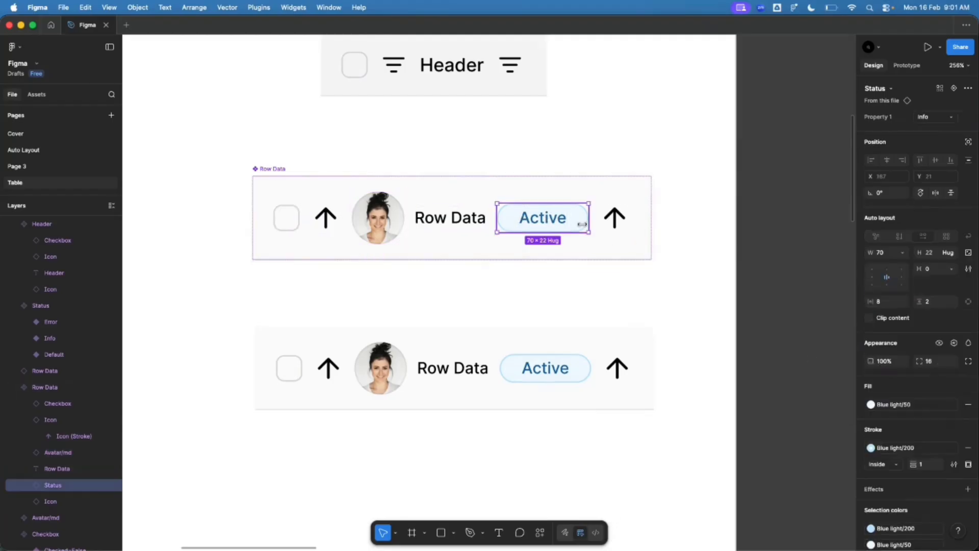
left_click(954, 343)
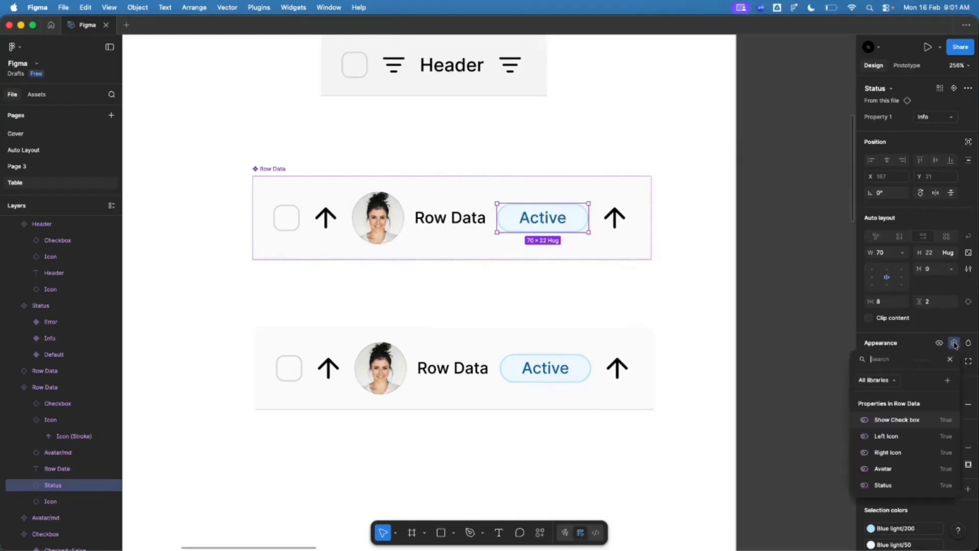
left_click(900, 484)
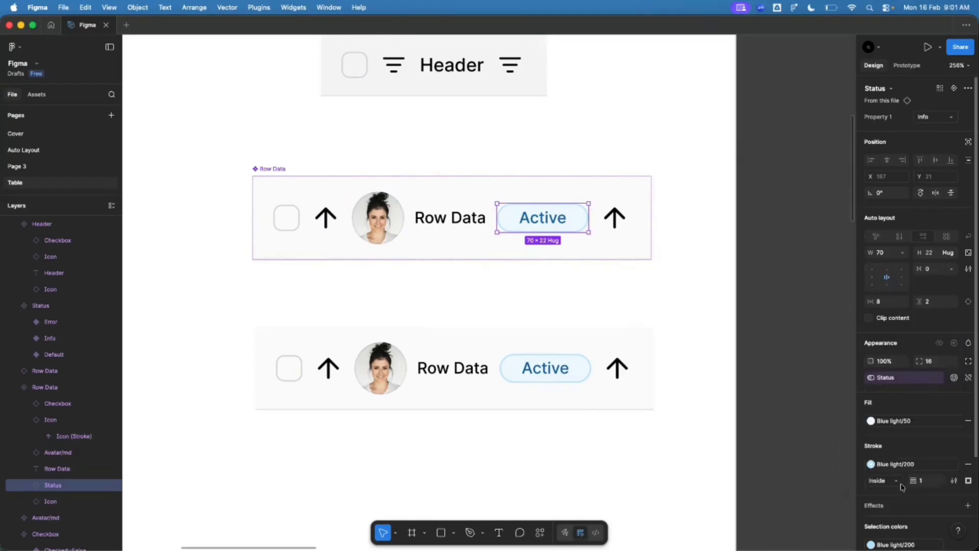
left_click(617, 223)
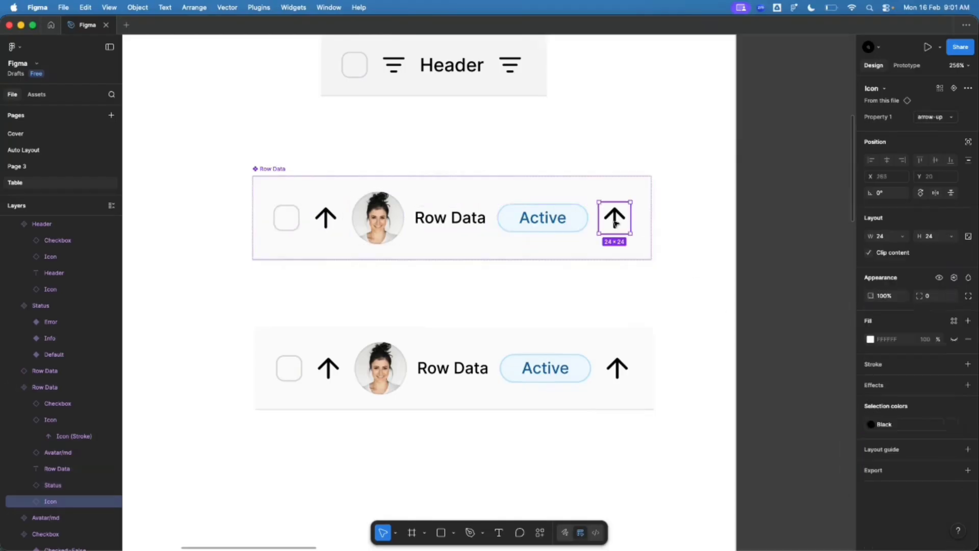
left_click(954, 278)
left_click(887, 388)
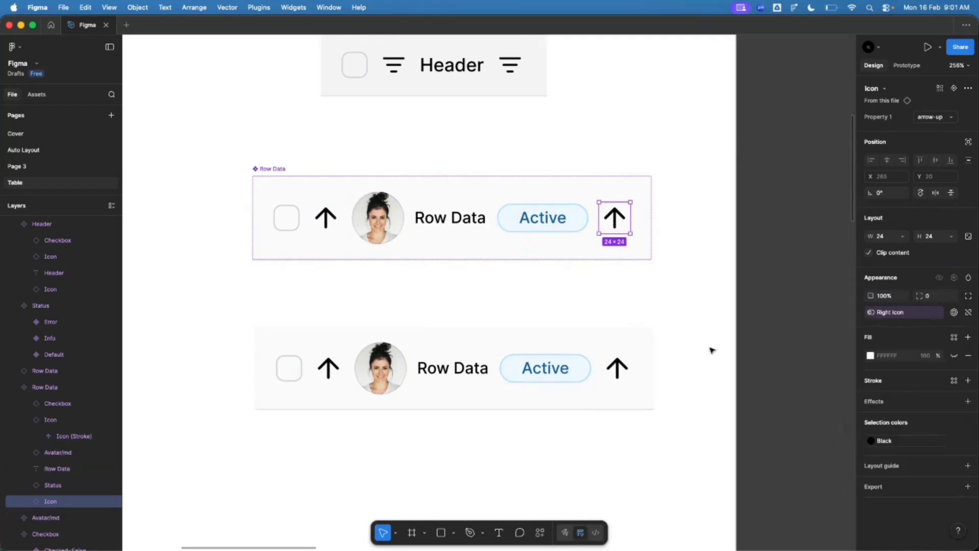
left_click(515, 328)
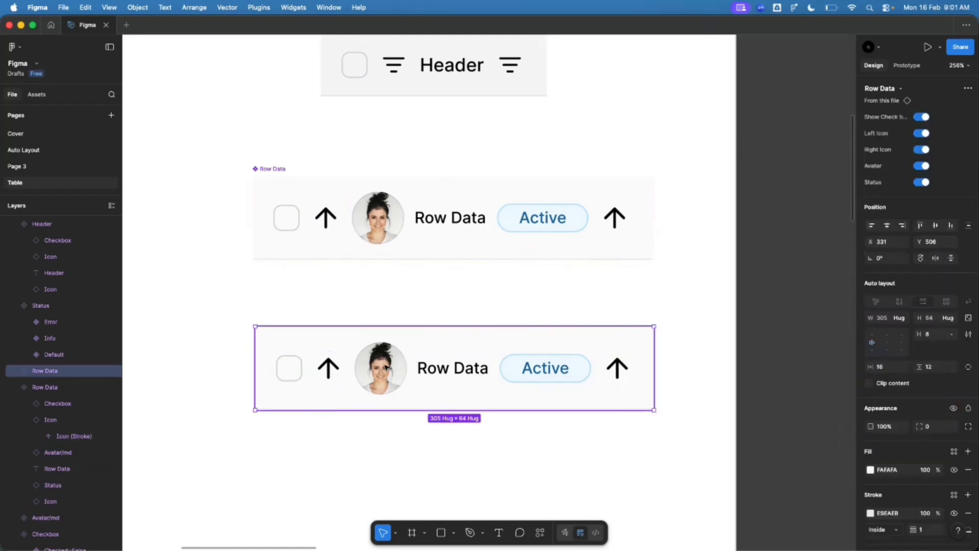
Step: Turn off the checkbox, both arrows, avatar and Active badge on the lower instance
left_click(921, 118)
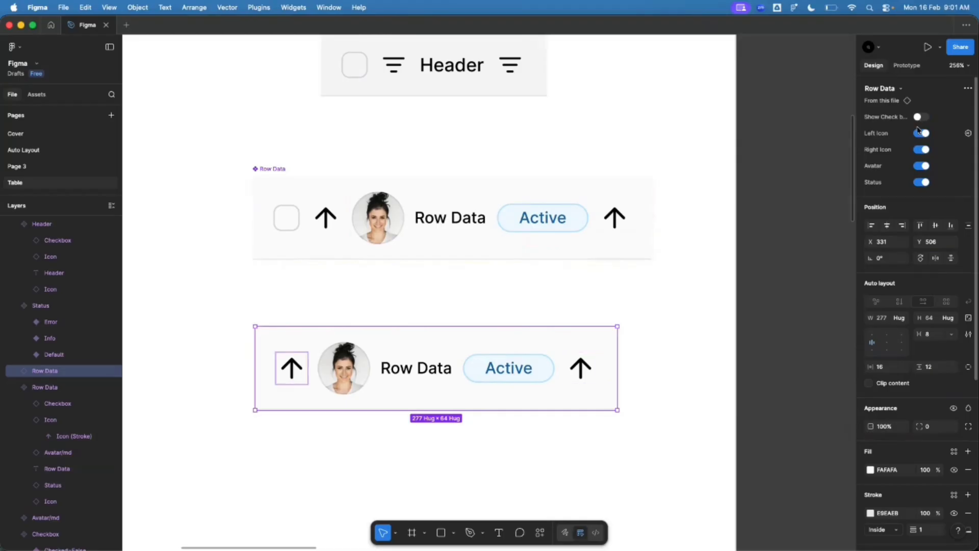
left_click(922, 134)
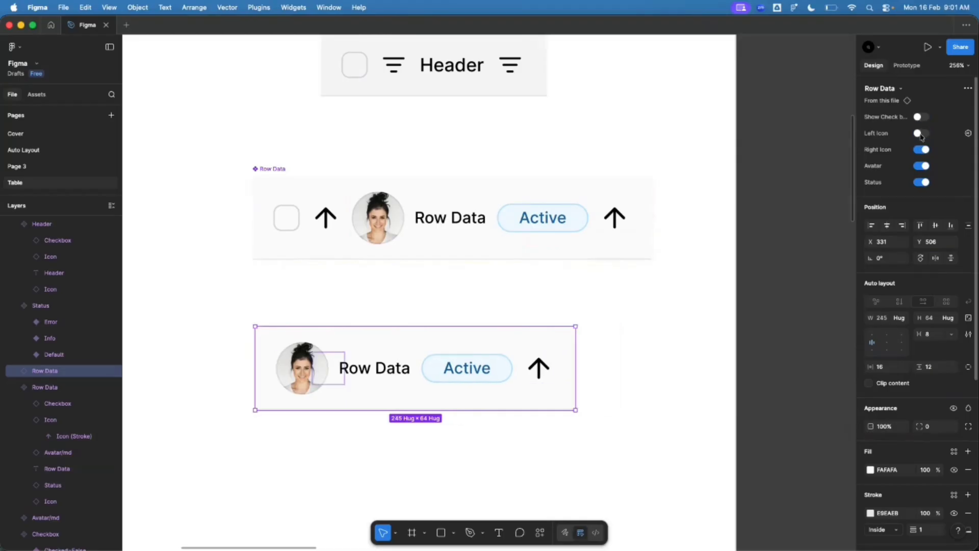
left_click(921, 166)
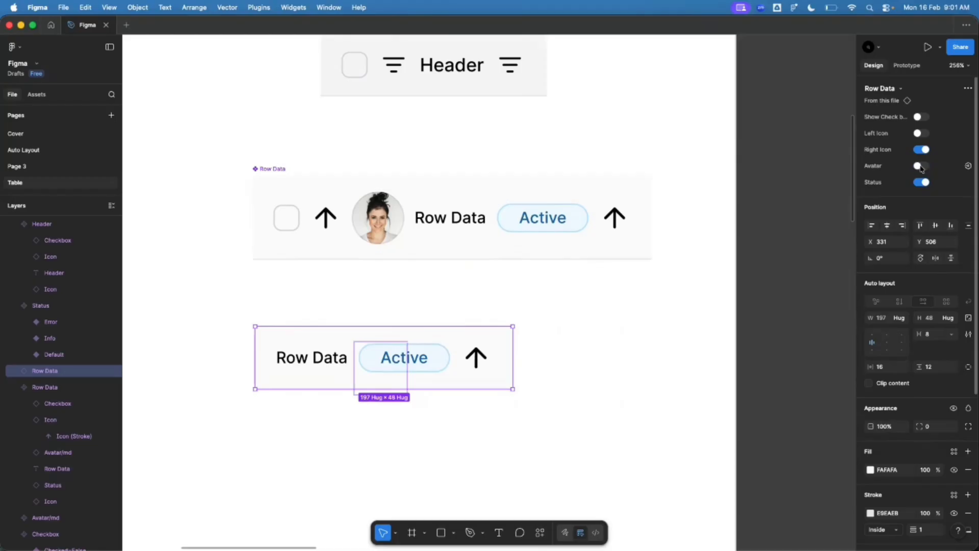
left_click(922, 182)
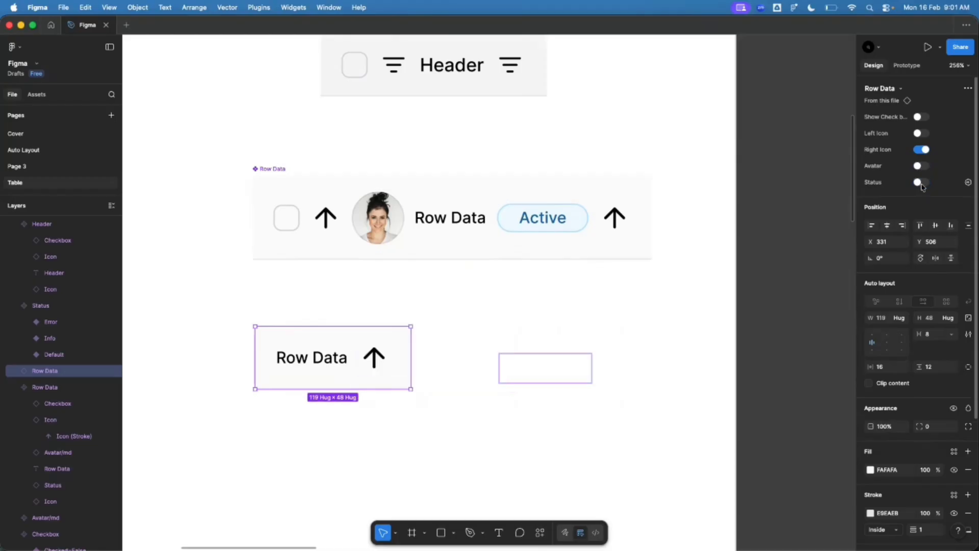
left_click(920, 150)
left_click(506, 305)
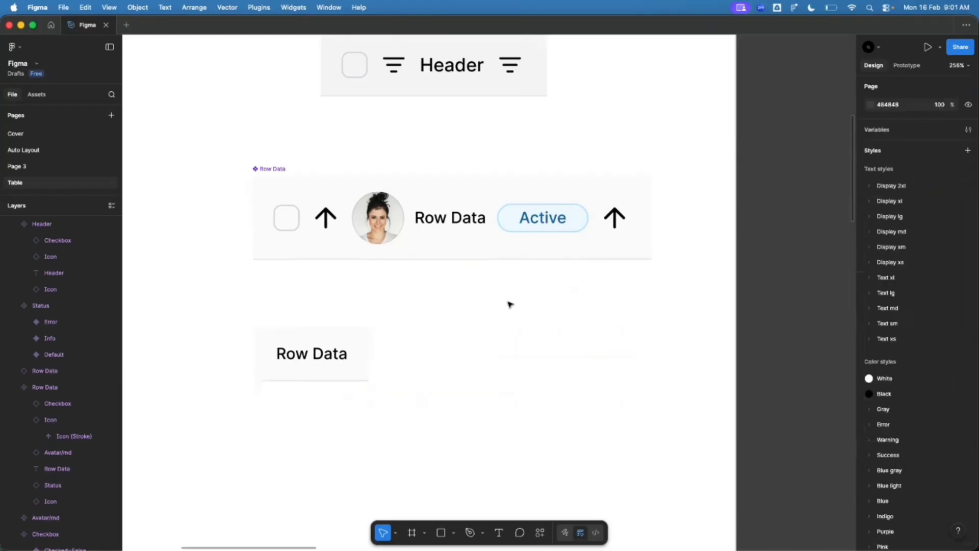
Step: Reorder the main component's properties so Right Icon comes after Status
left_click(276, 172)
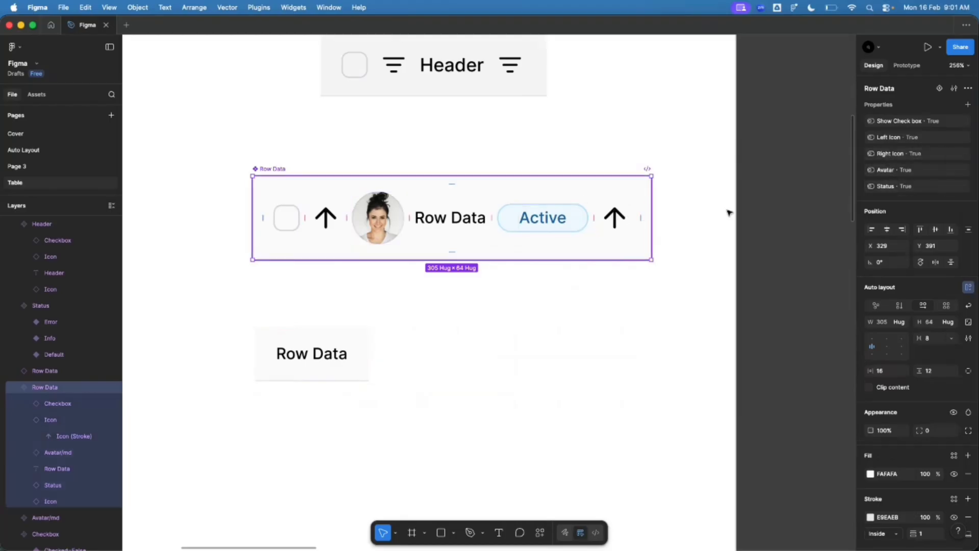
left_click_drag(884, 156, 884, 197)
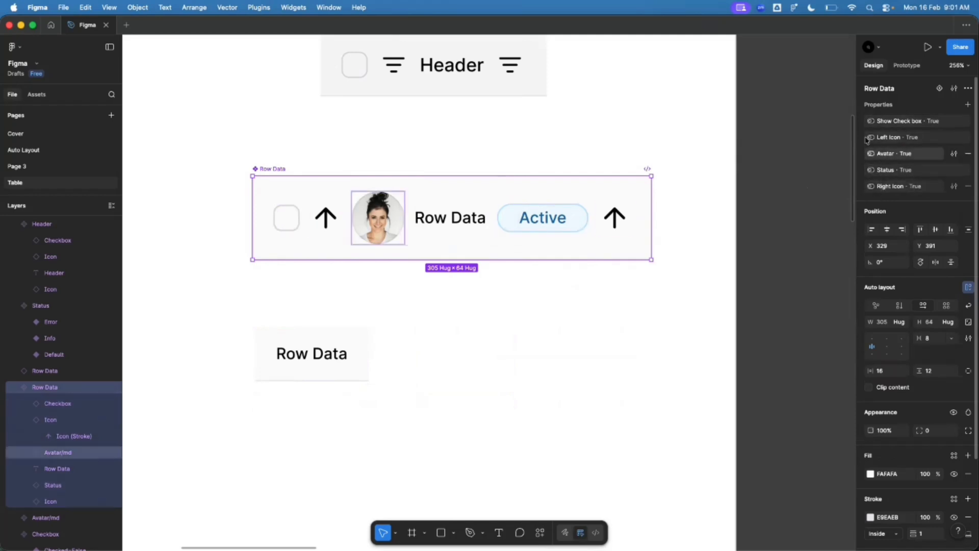
left_click(450, 298)
left_click(317, 367)
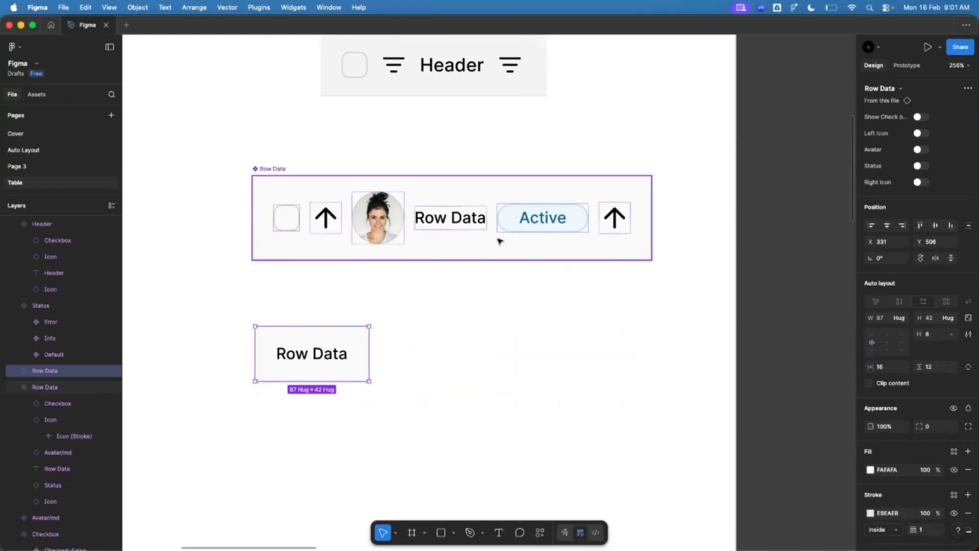
scroll(244, 308, "down", 10)
scroll(642, 285, "up", 4)
scroll(719, 263, "up", 5)
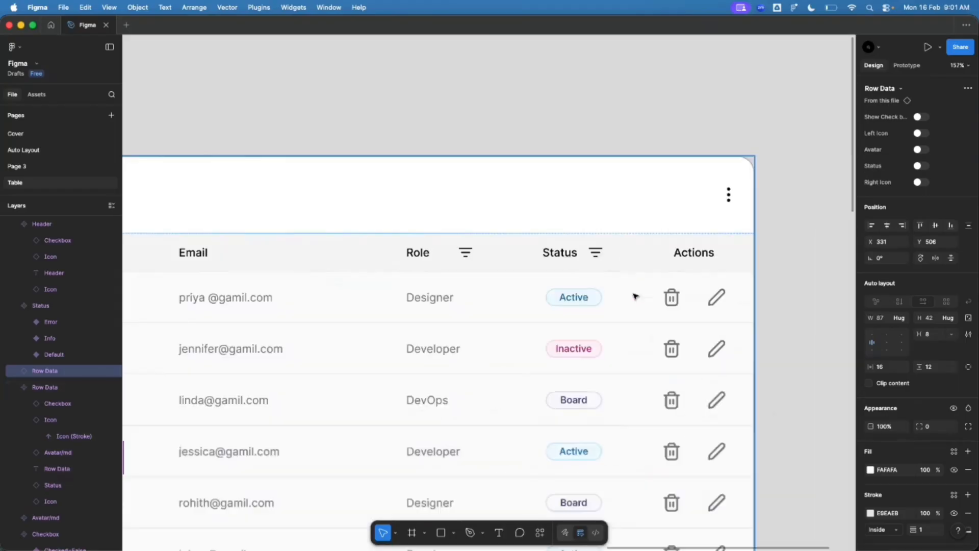
scroll(553, 319, "down", 8)
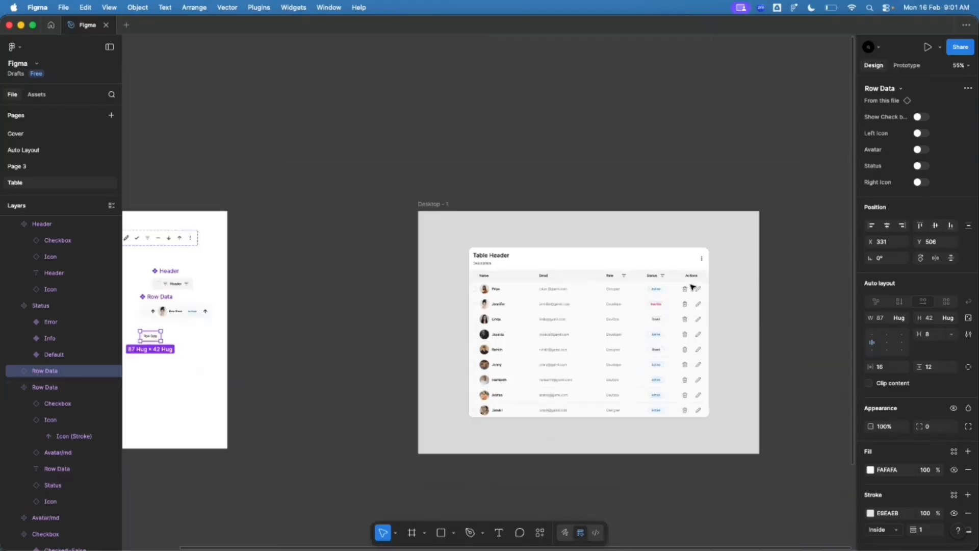
scroll(245, 324, "up", 8)
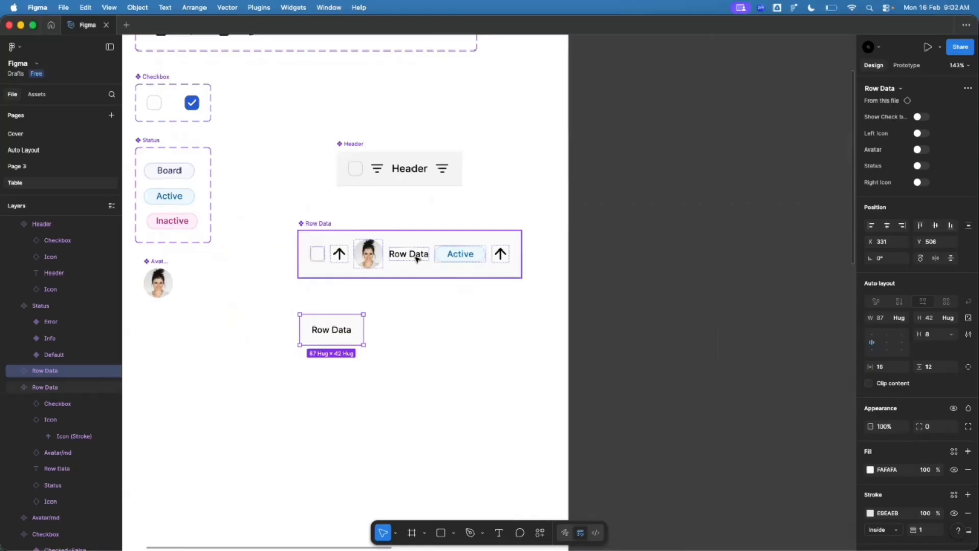
Step: Create a Show Text boolean property on the Row Data component
left_click(312, 223)
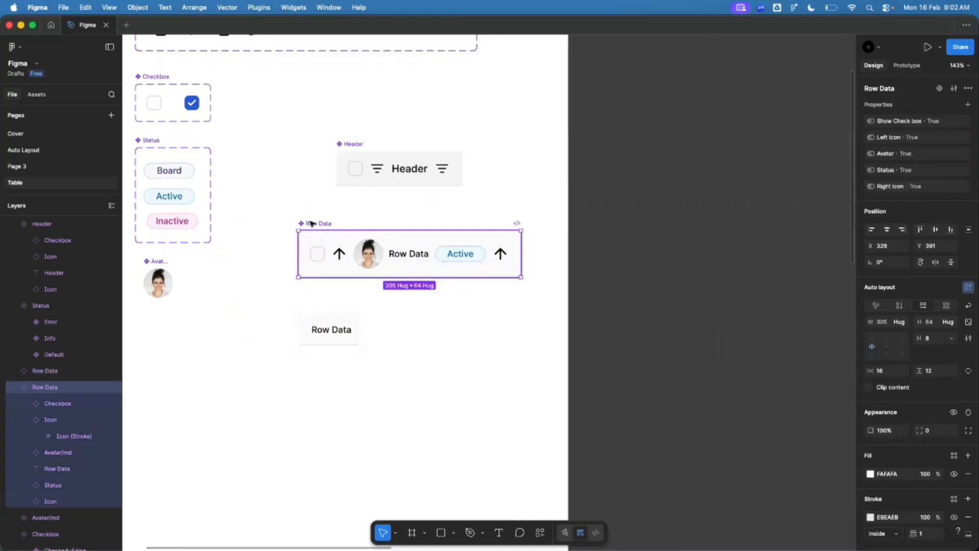
left_click(967, 106)
left_click(924, 160)
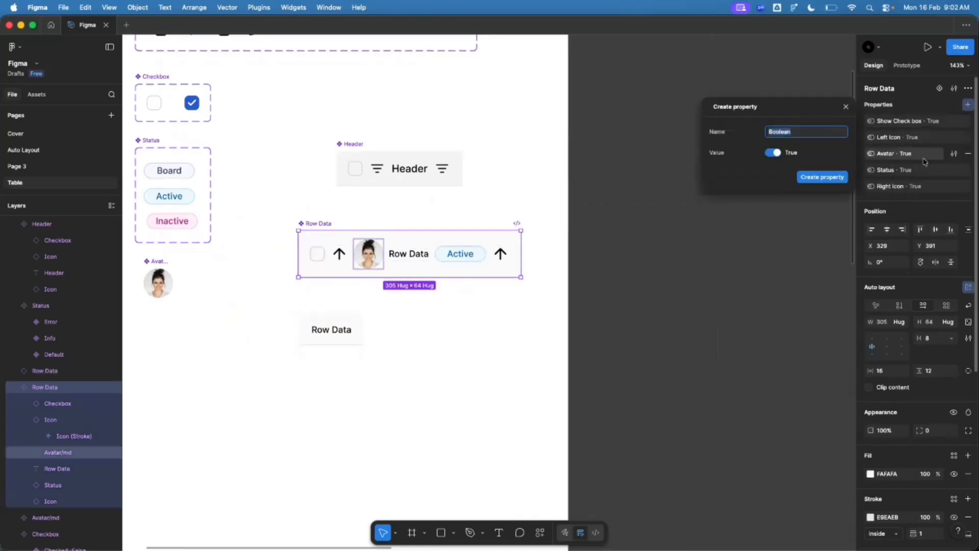
type("Show Text")
key("Return")
Step: Bind the Row Data label's visibility to Show Text
scroll(392, 303, "up", 5)
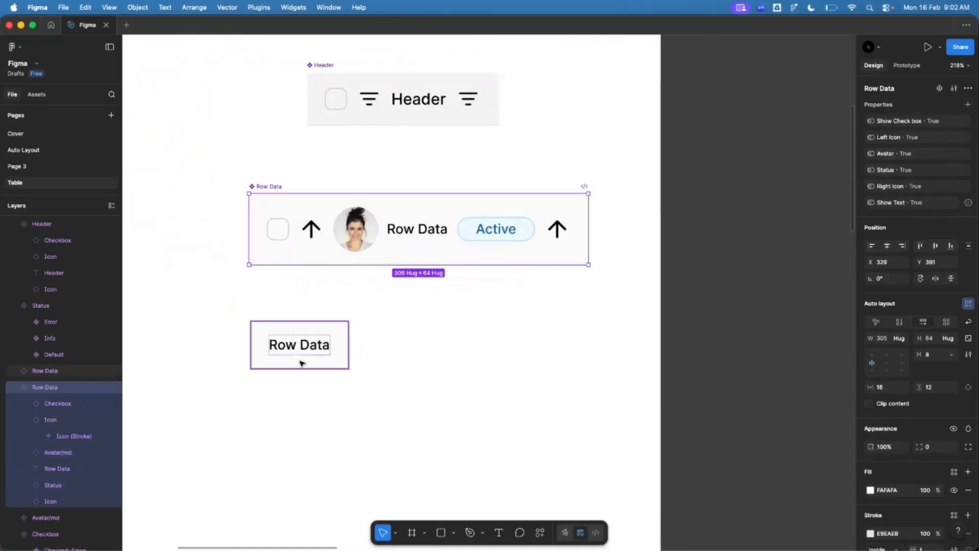
double_click(422, 235)
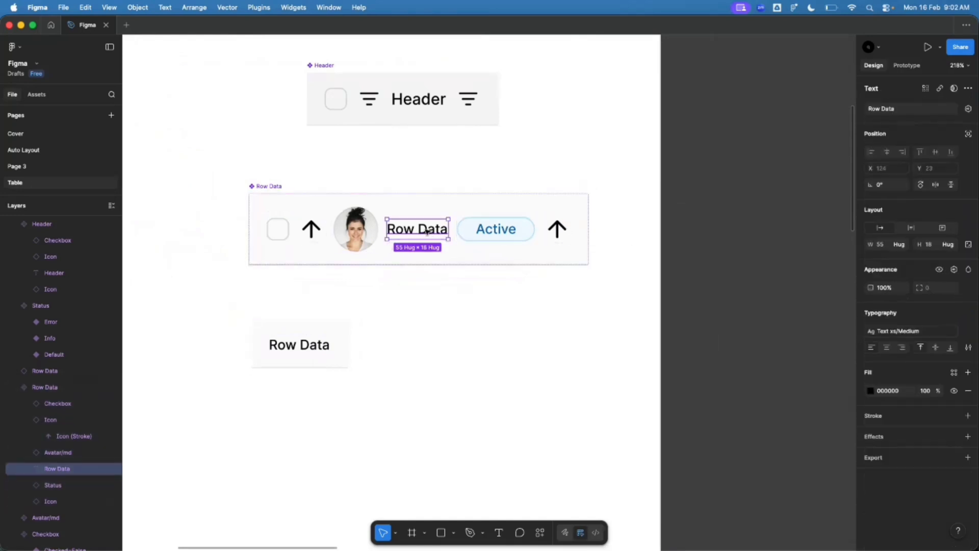
left_click(953, 271)
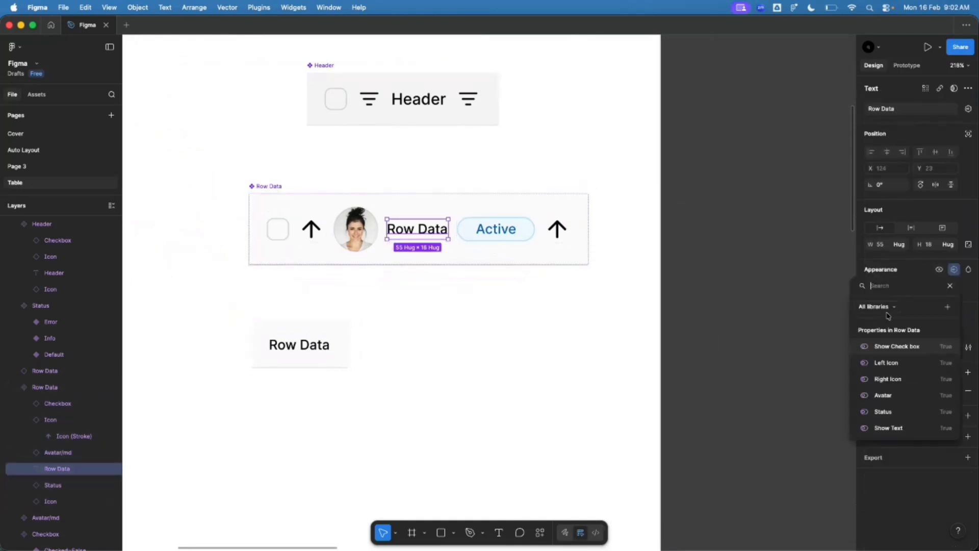
left_click(891, 429)
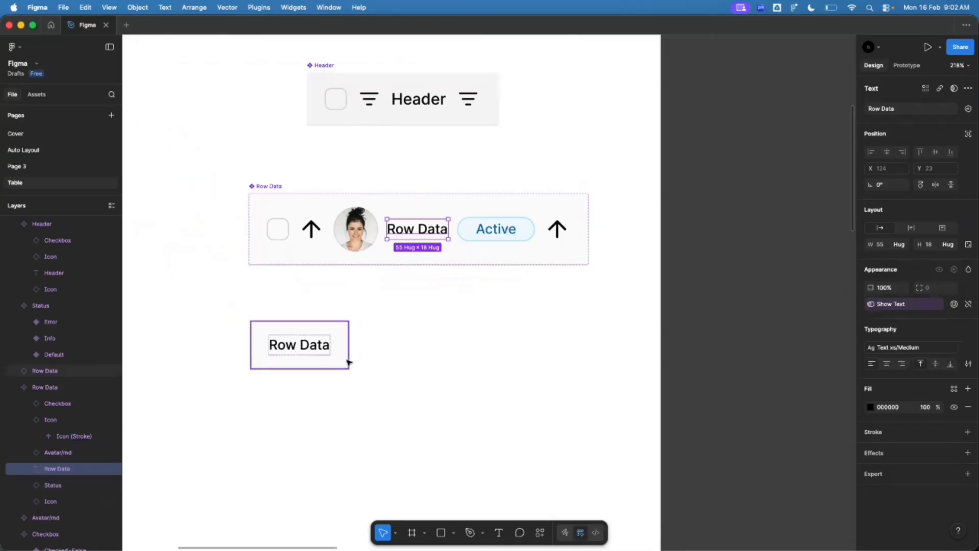
left_click(284, 358)
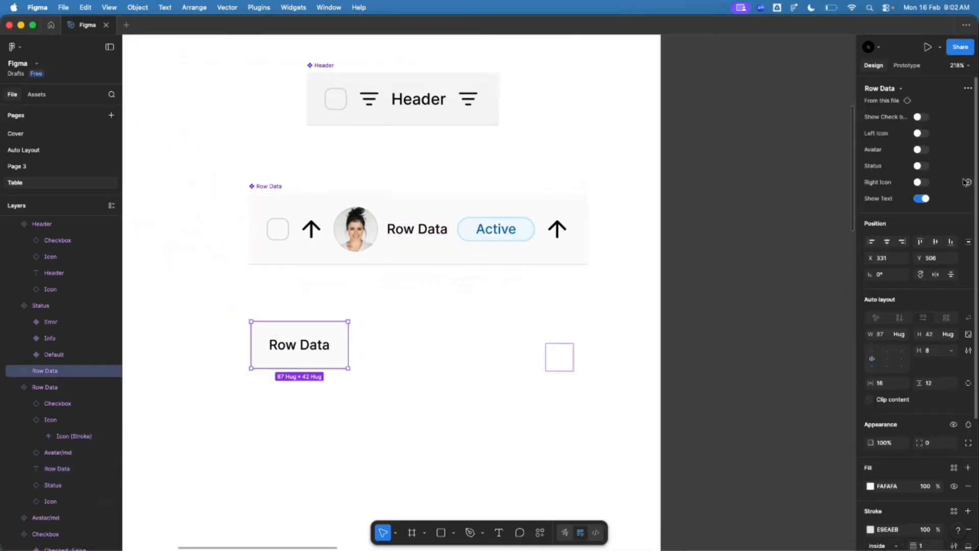
Step: Toggle the Row Data label off and on, then delete and restore the standalone instance
left_click(919, 199)
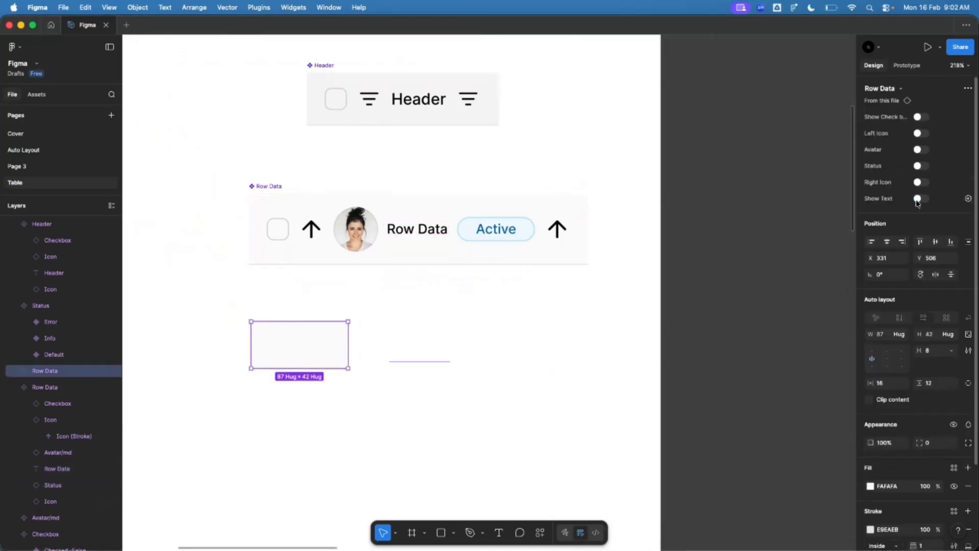
left_click(918, 200)
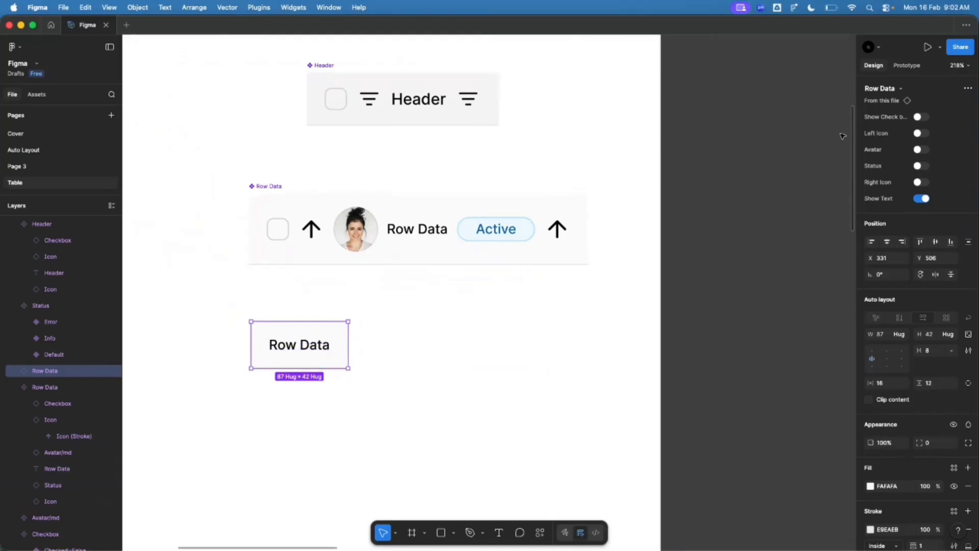
left_click(457, 301)
left_click(304, 358)
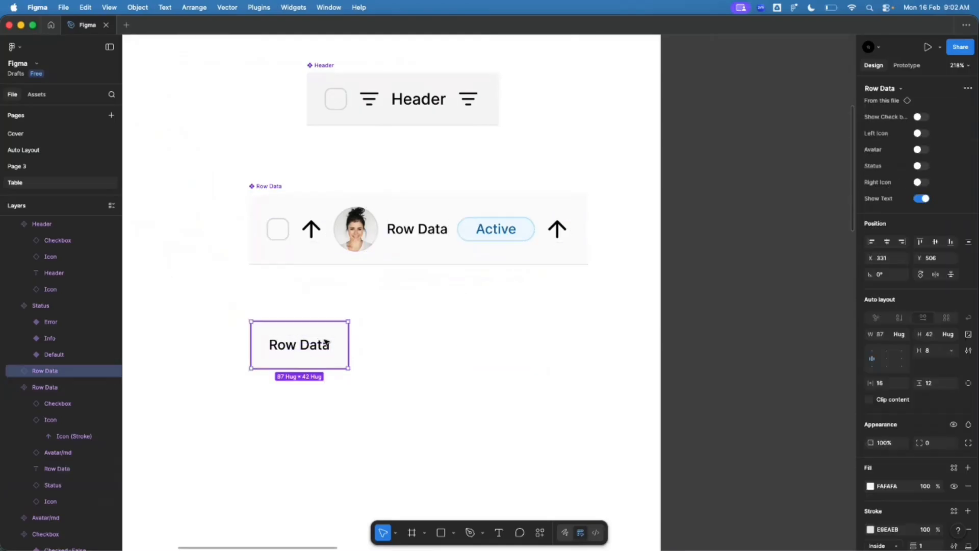
key("Delete")
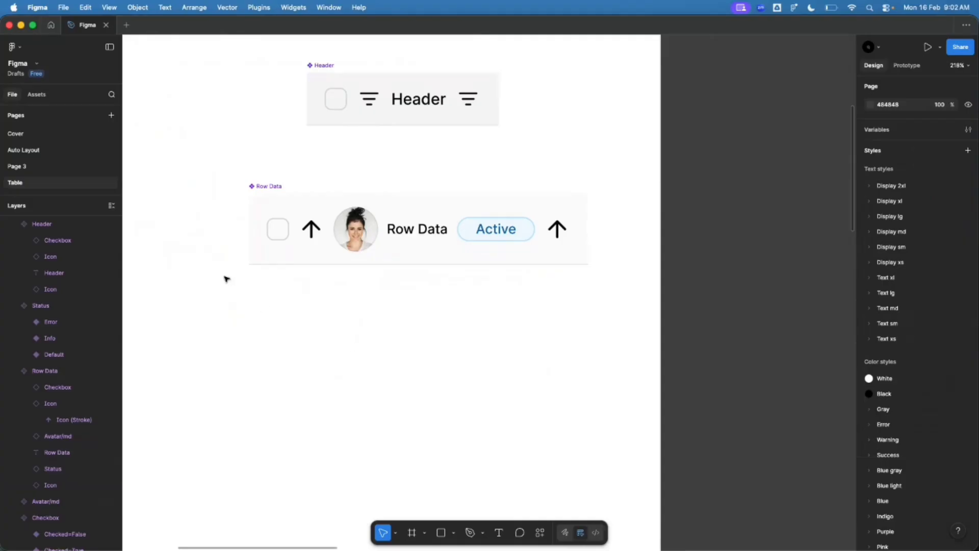
key("super+z")
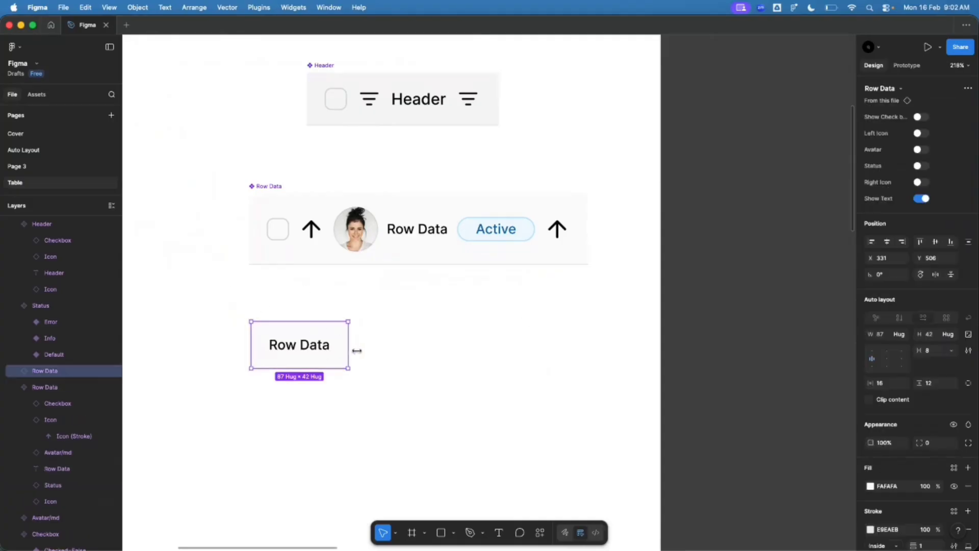
Step: Turn on the checkbox and avatar on the Row Data instance, leaving Left Icon off
left_click(921, 116)
left_click(921, 133)
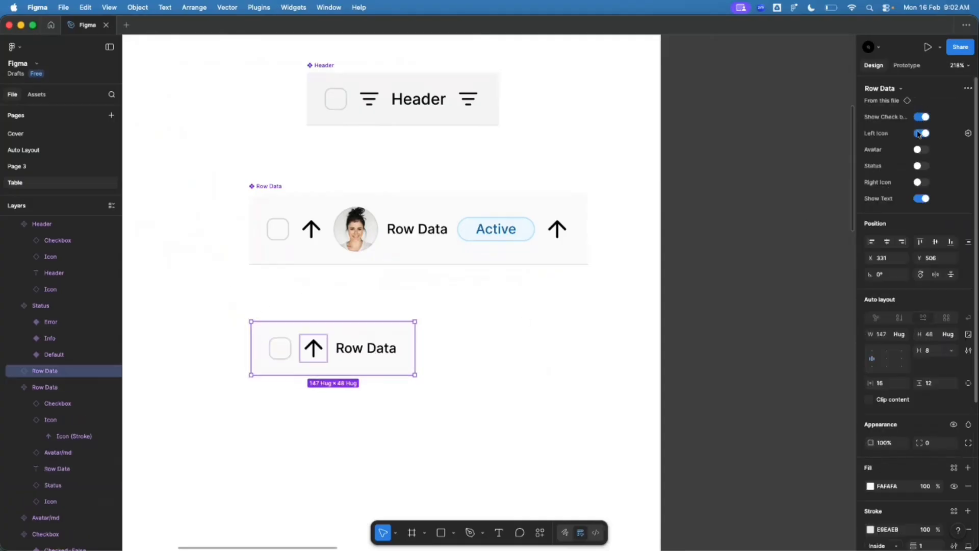
left_click(918, 149)
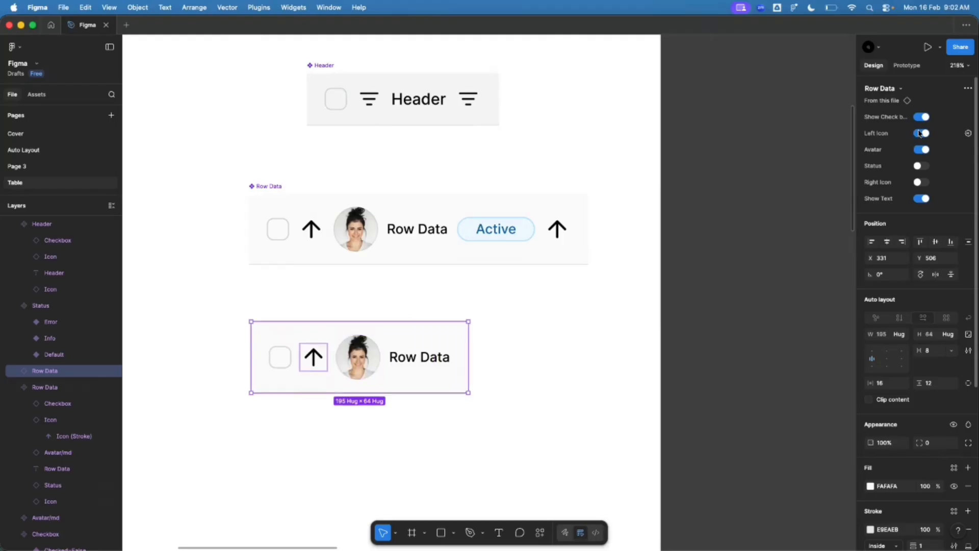
left_click(921, 133)
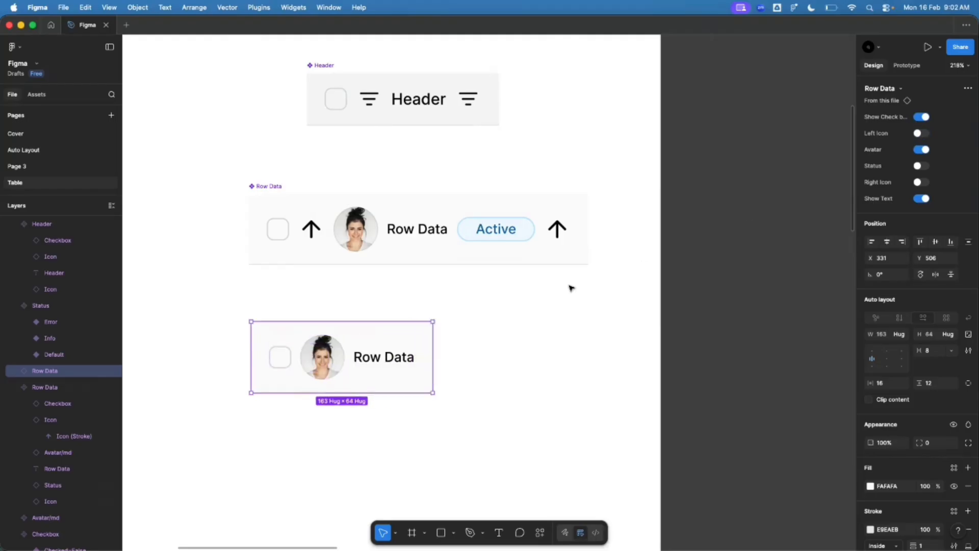
left_click(507, 320)
Step: Make the Desktop - 1 frame taller and move the table up inside it
scroll(183, 306, "down", 5)
scroll(185, 306, "down", 10)
scroll(588, 275, "up", 10)
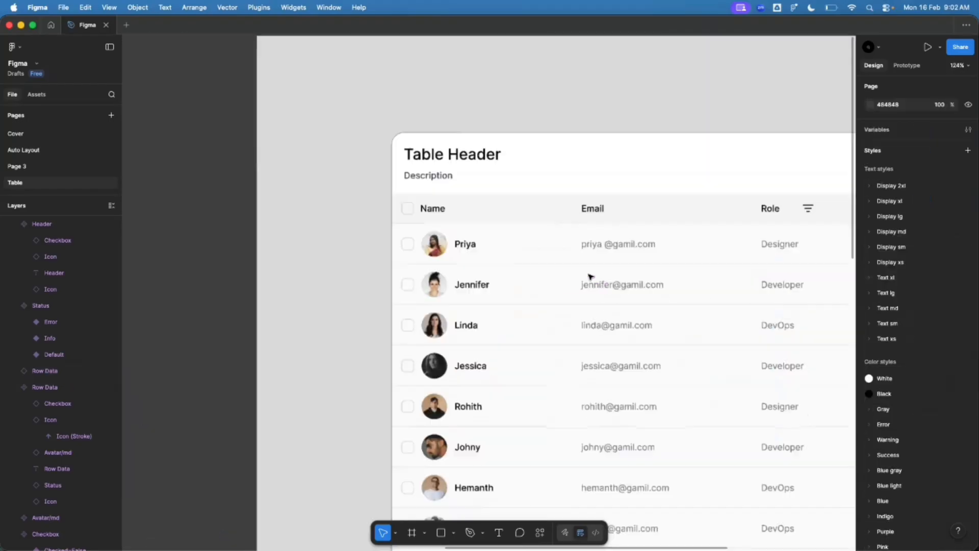
scroll(500, 266, "up", 2)
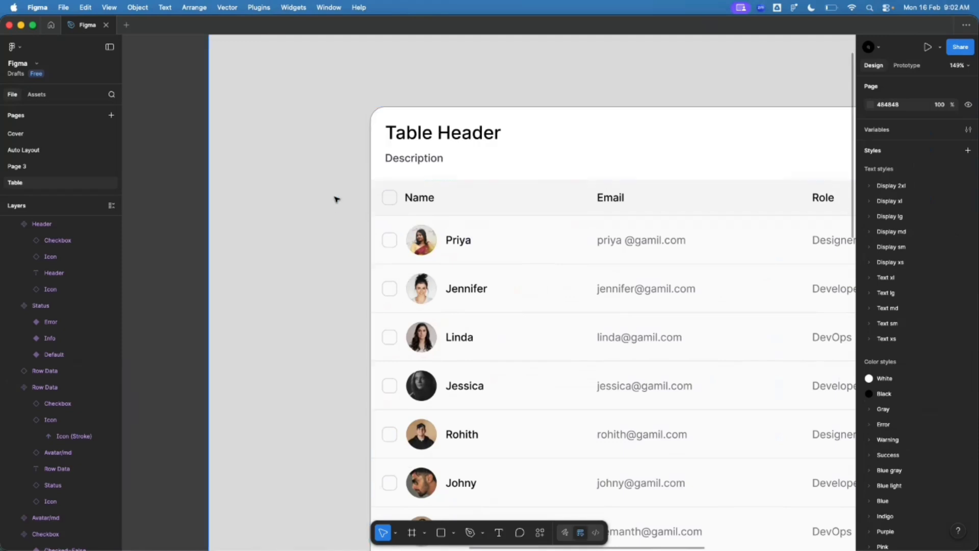
scroll(335, 197, "down", 5)
left_click(303, 123)
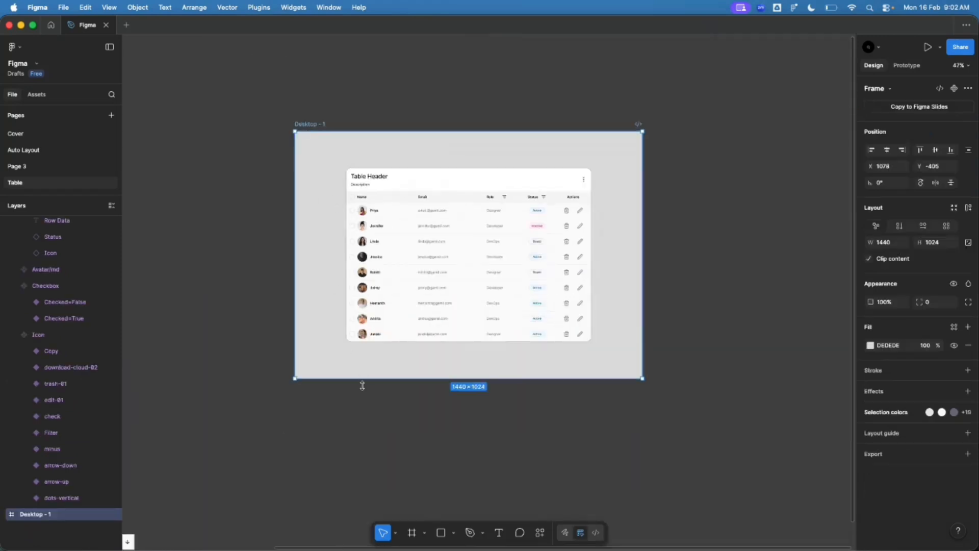
left_click_drag(362, 386, 368, 548)
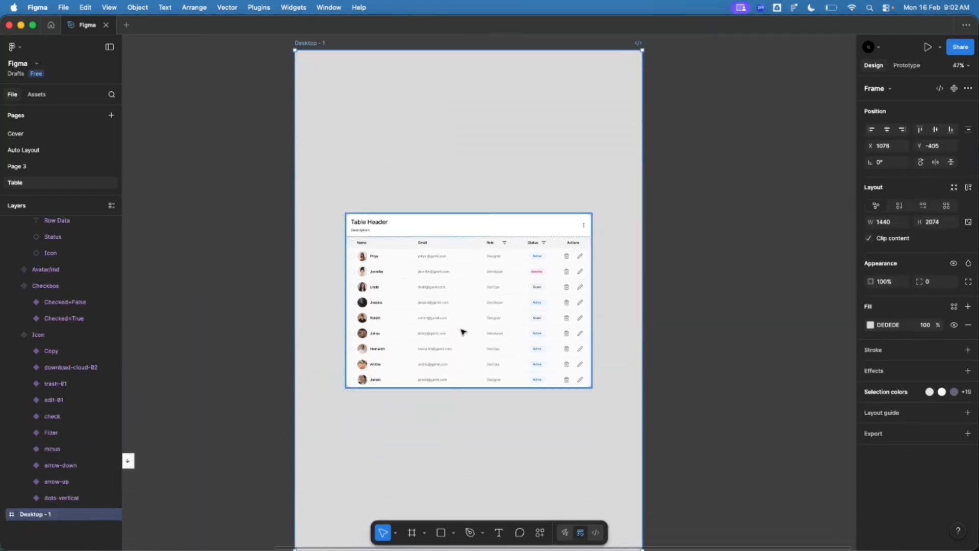
left_click(459, 310)
left_click_drag(459, 309, 451, 183)
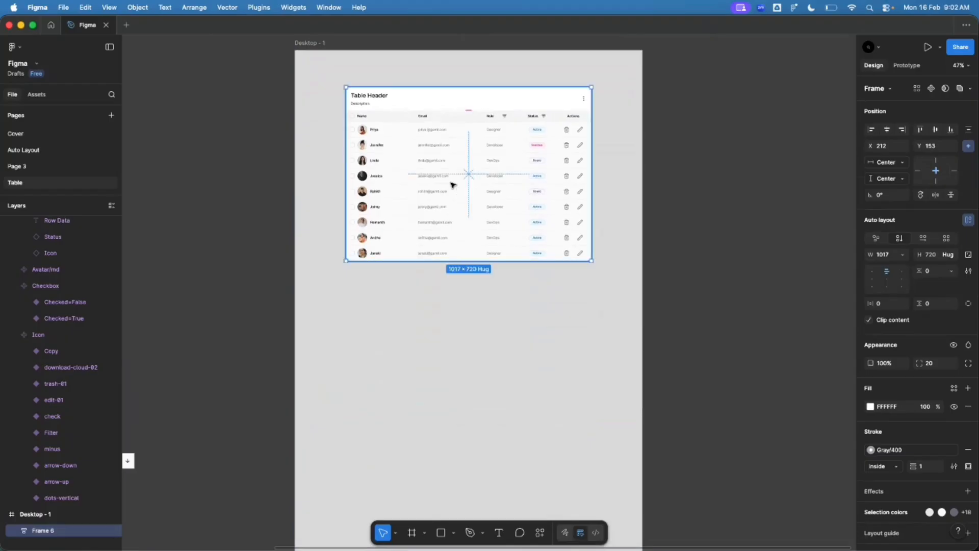
Step: Alt-drag copies of the Header and Row Data components off to the right
scroll(451, 184, "down", 4)
scroll(207, 200, "up", 5)
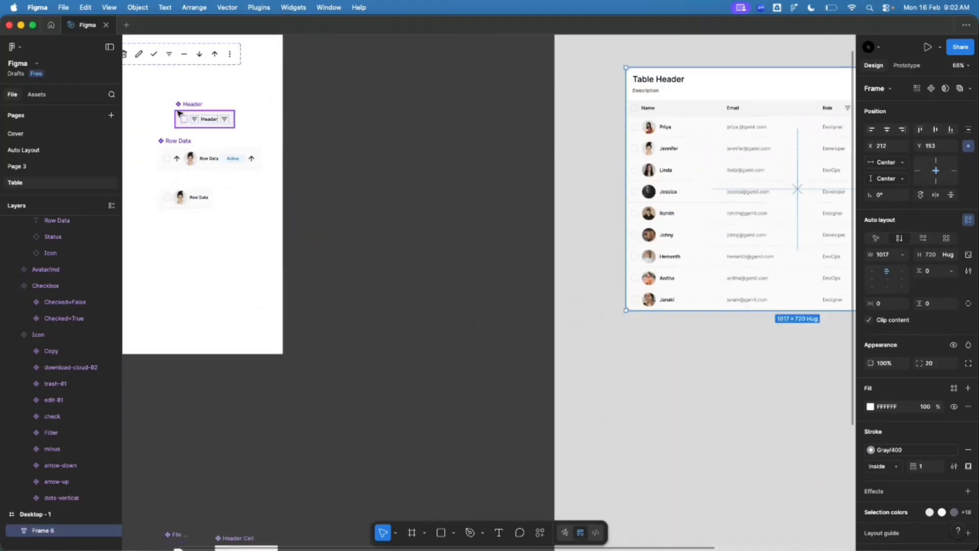
left_click(190, 120)
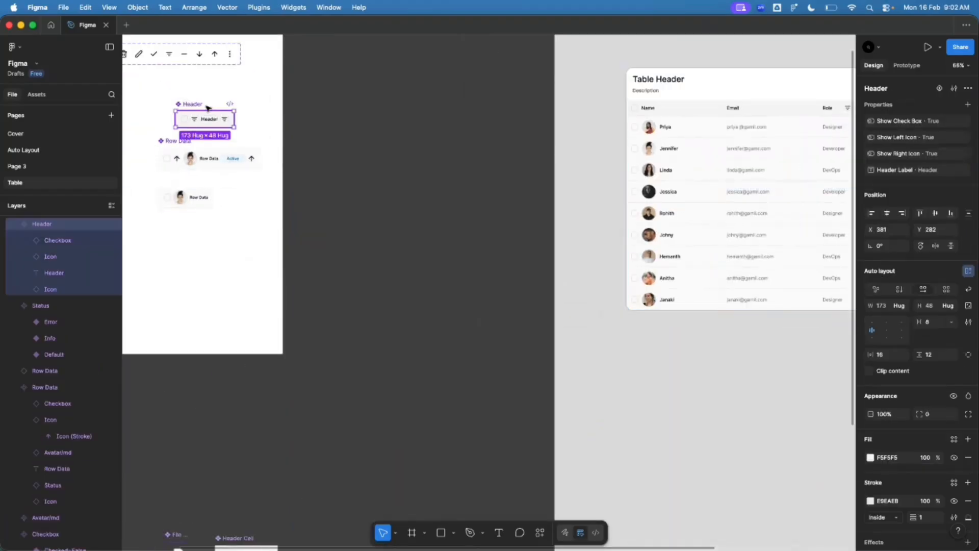
scroll(199, 119, "up", 3)
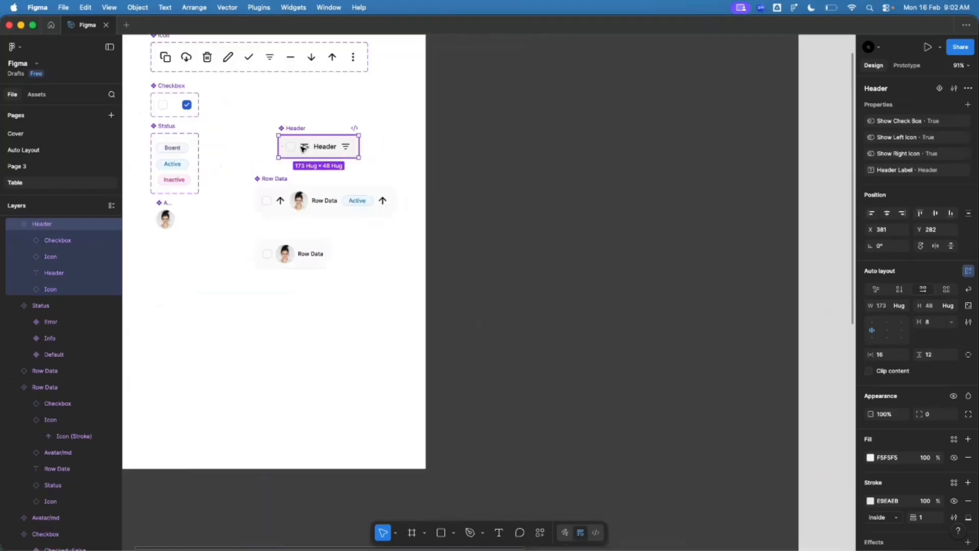
left_click_drag(317, 156, 560, 216)
left_click_drag(283, 197, 519, 244)
scroll(270, 243, "down", 5)
scroll(425, 251, "up", 1)
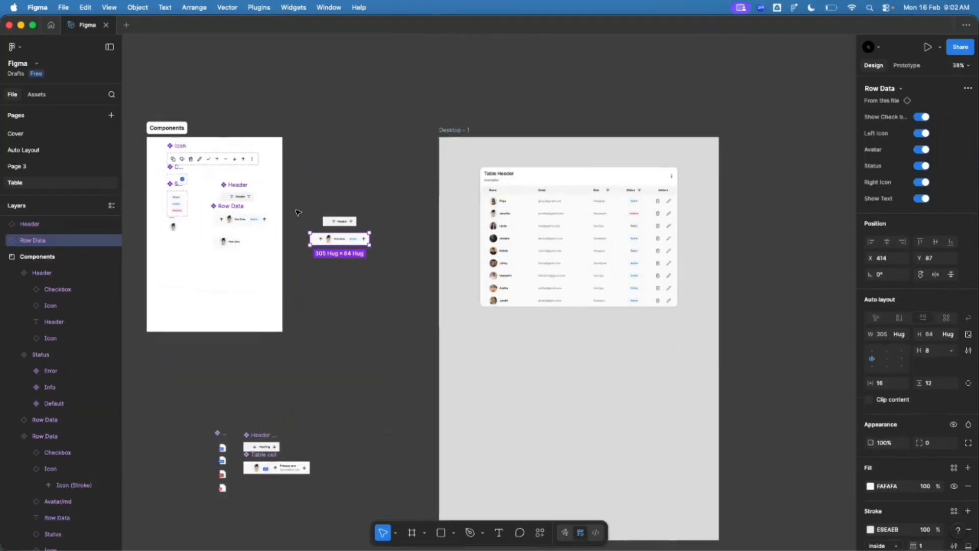
Step: Move the Header and Row Data copies into Desktop - 1 below the table
left_click_drag(292, 199, 365, 283)
left_click_drag(339, 242, 515, 346)
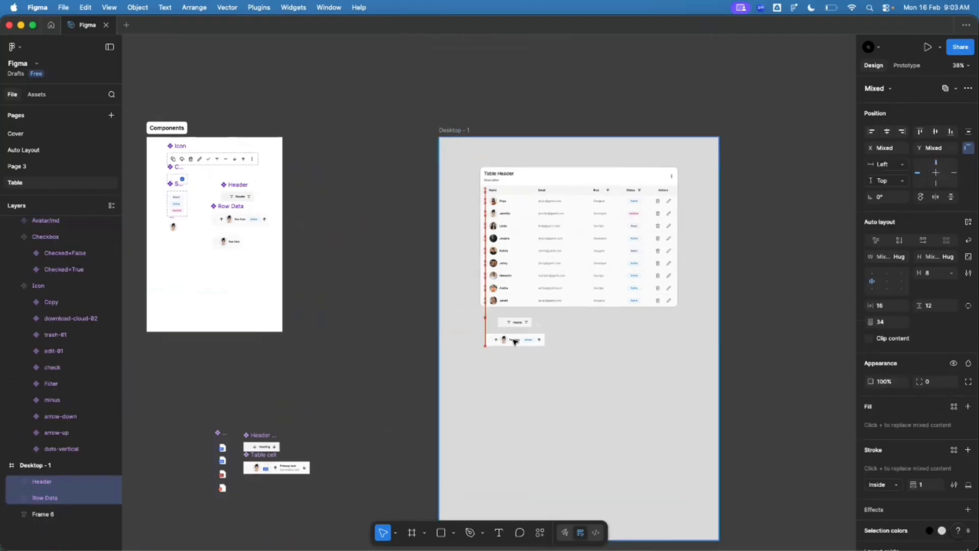
scroll(571, 345, "up", 1)
scroll(572, 345, "up", 5)
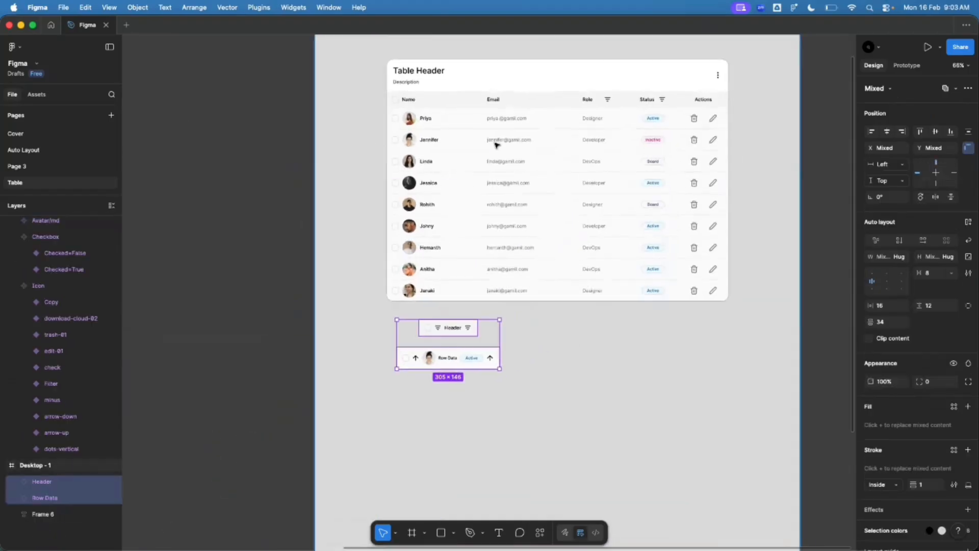
scroll(609, 136, "up", 5)
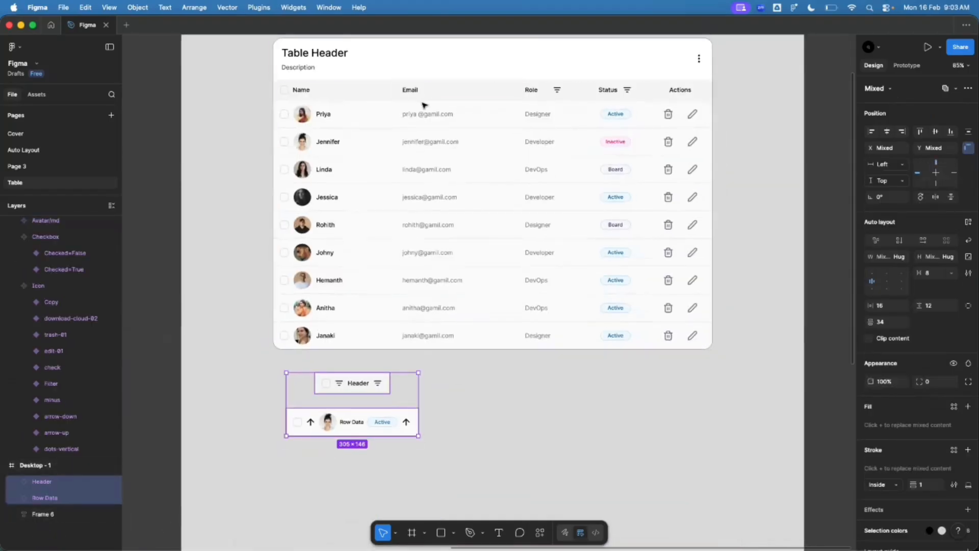
scroll(324, 102, "down", 1)
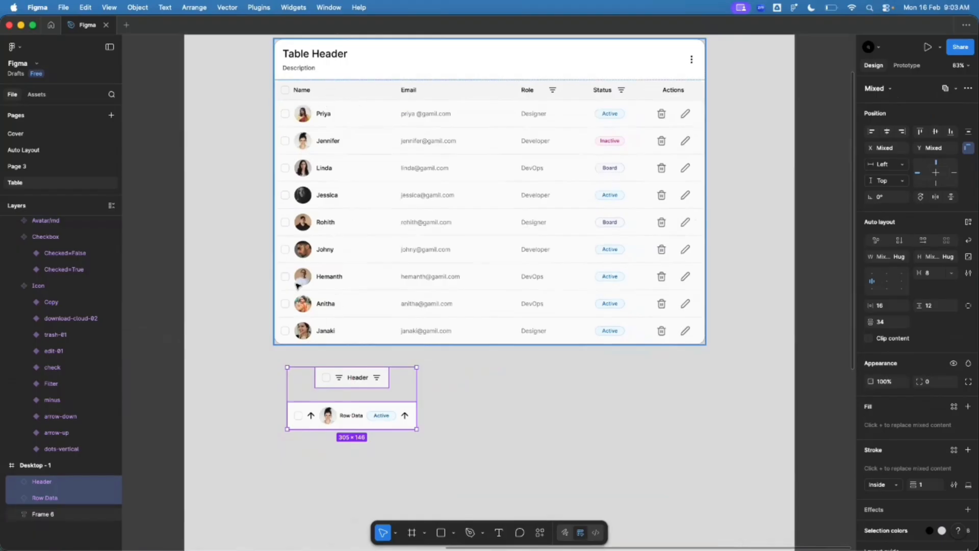
scroll(336, 189, "down", 1)
left_click(509, 389)
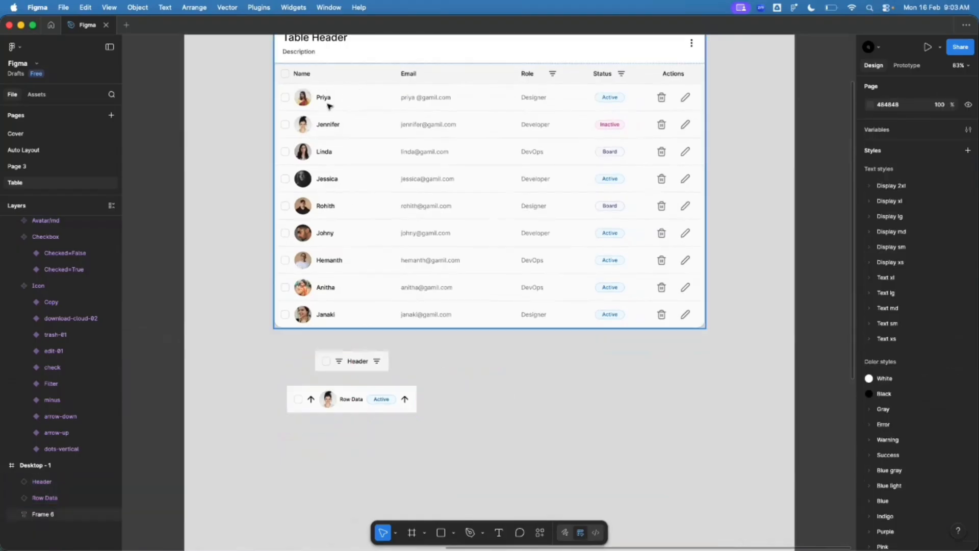
Step: Shift the Row Data instance further down and align the Header instance above it
scroll(339, 53, "up", 3)
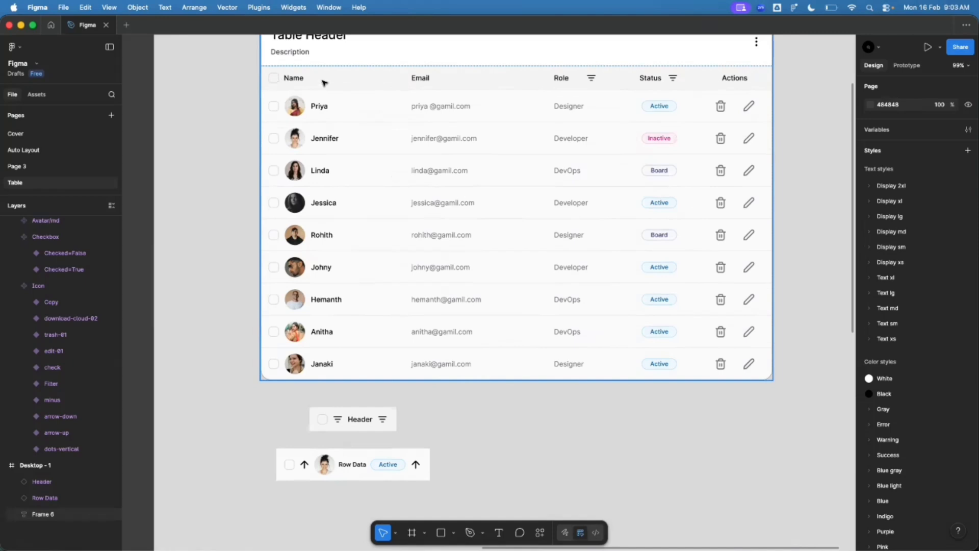
scroll(302, 83, "down", 3)
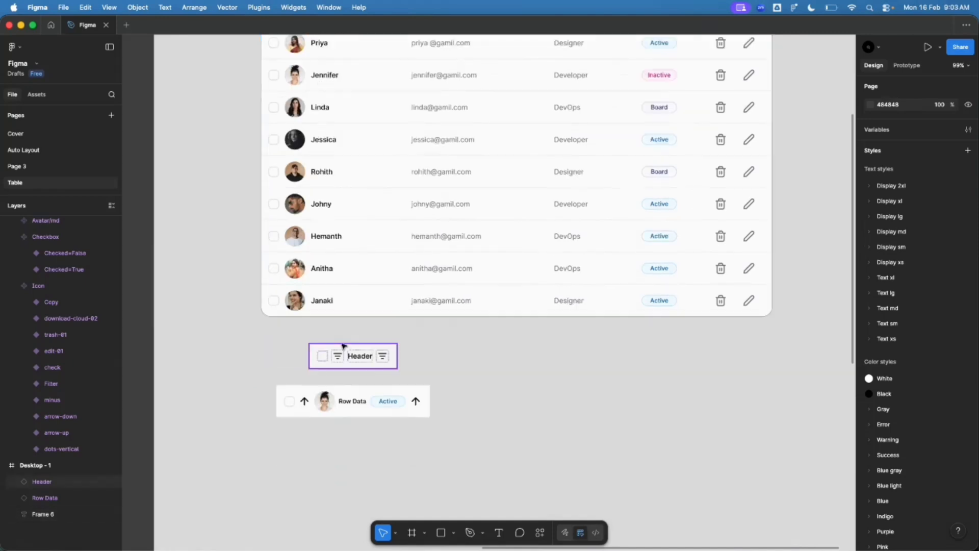
scroll(343, 346, "down", 1)
left_click_drag(350, 386, 352, 423)
scroll(334, 402, "up", 5)
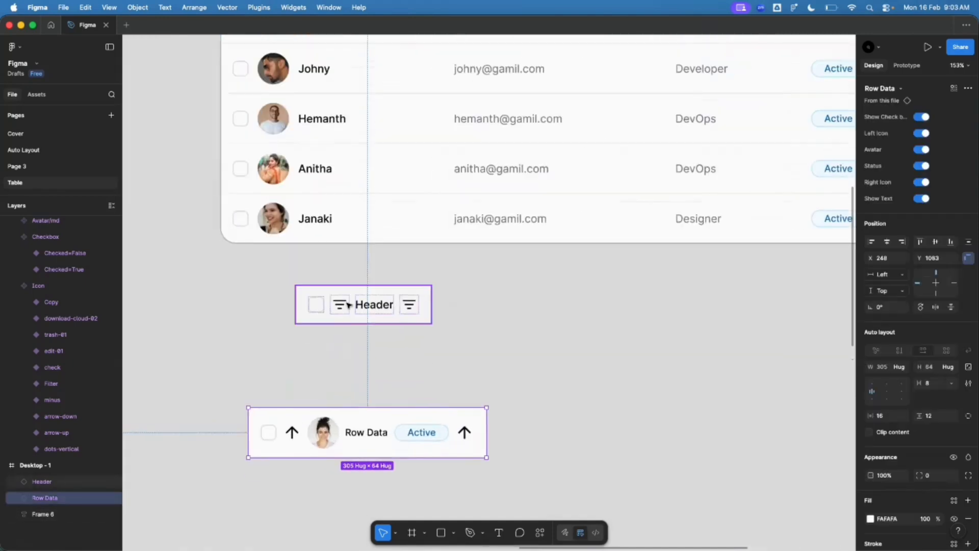
left_click_drag(348, 304, 301, 332)
Step: Turn off both filter icons on the Header instance and change its label to 'Name'
scroll(267, 351, "up", 5)
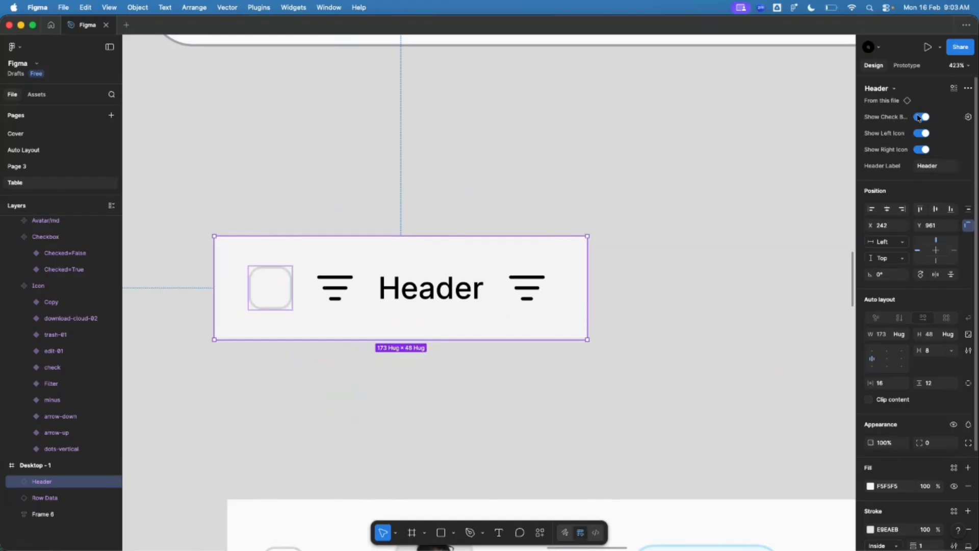
left_click(922, 133)
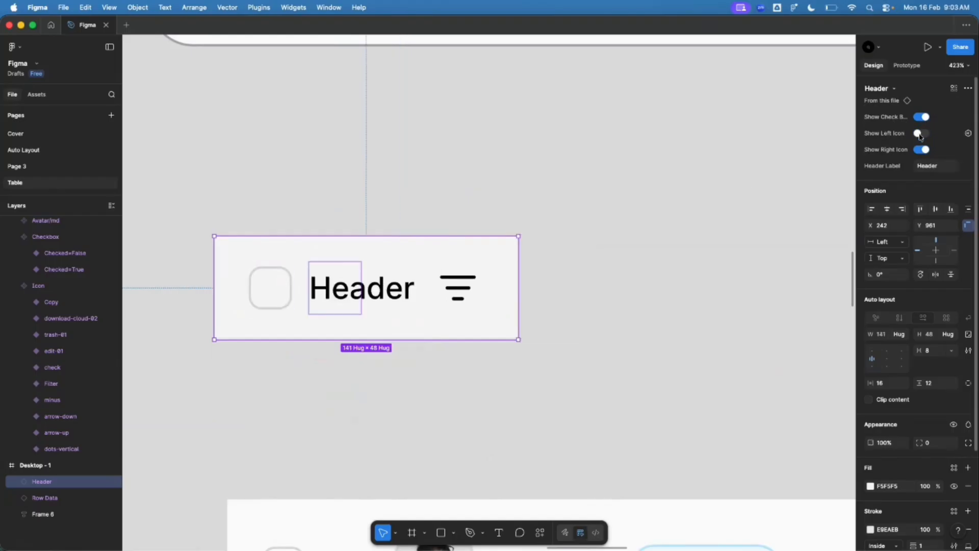
left_click(924, 150)
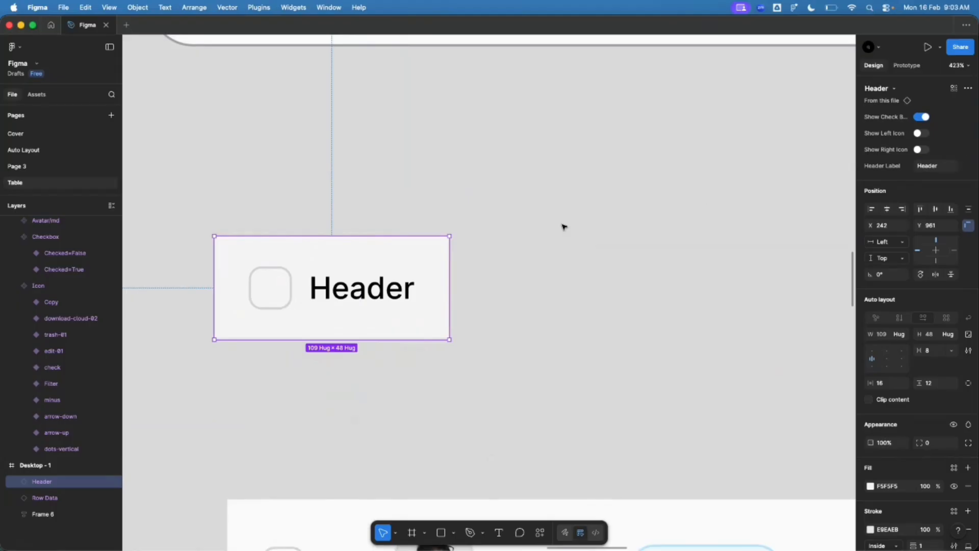
scroll(270, 201, "down", 5)
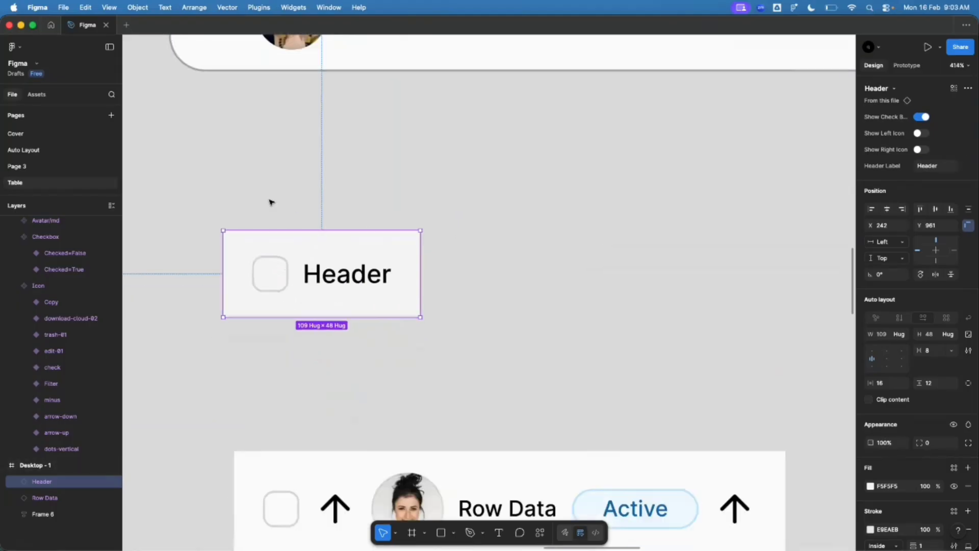
left_click(929, 170)
type("Name")
key("Return")
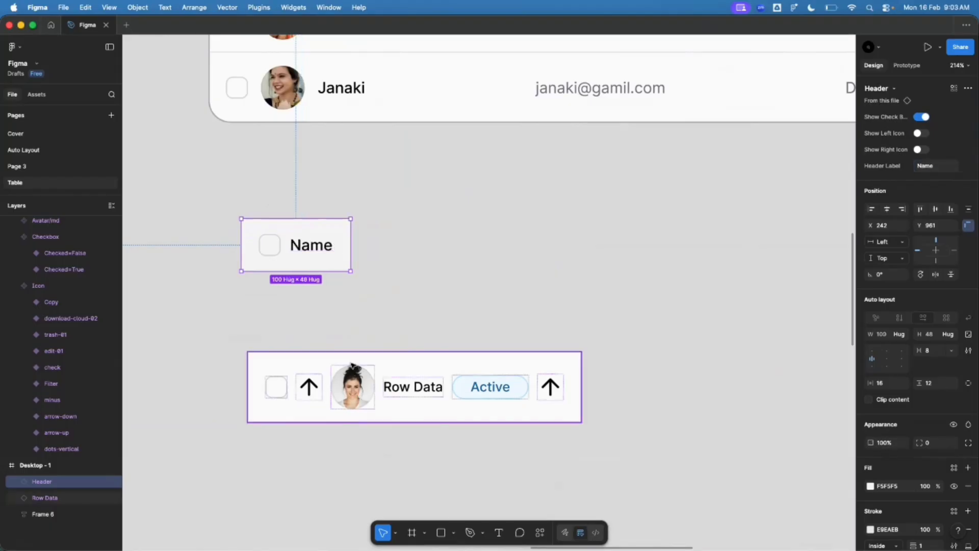
scroll(357, 378, "up", 5)
Step: Hide the left arrow, Active status badge and right arrow on the Row Data instance
scroll(332, 315, "down", 5, "ctrl")
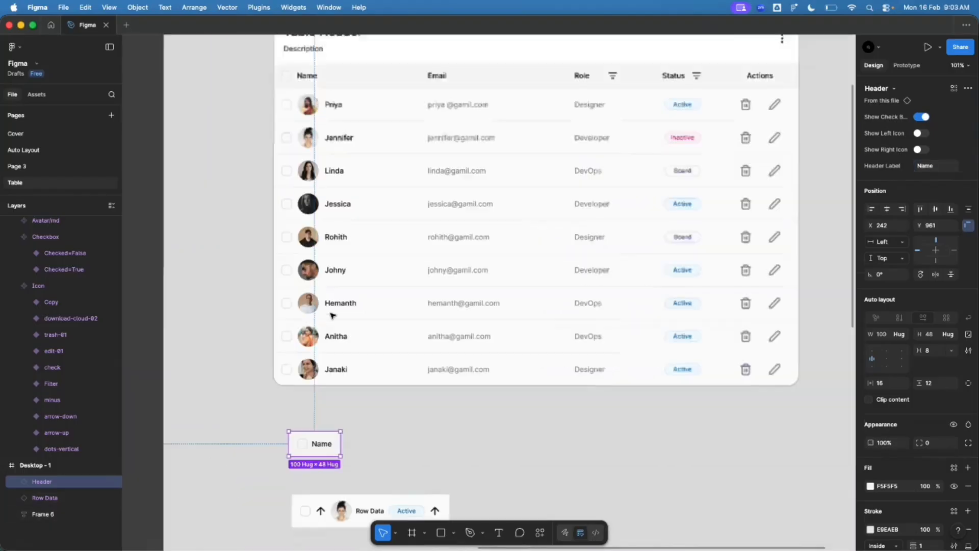
scroll(332, 284, "up", 5, "ctrl")
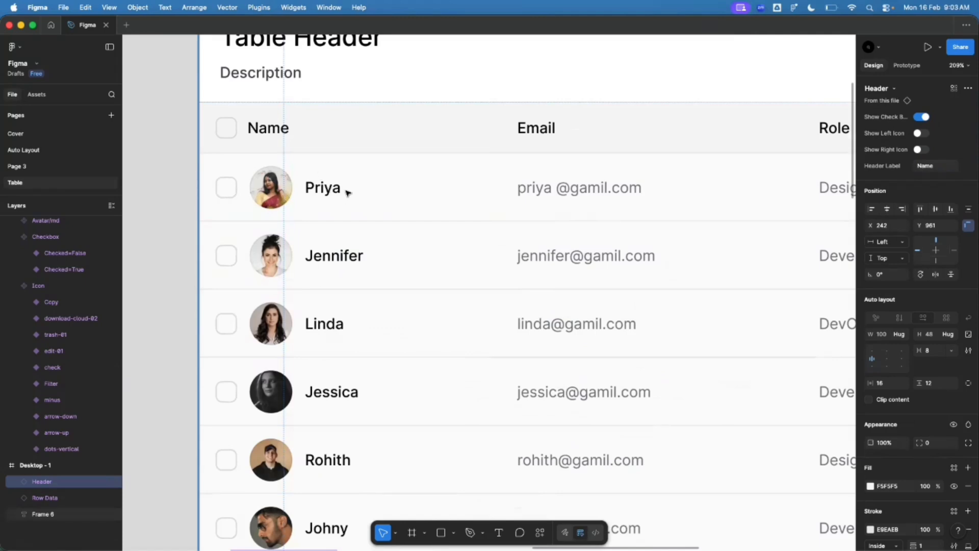
scroll(313, 151, "down", 8, "ctrl")
scroll(331, 275, "up", 6, "ctrl")
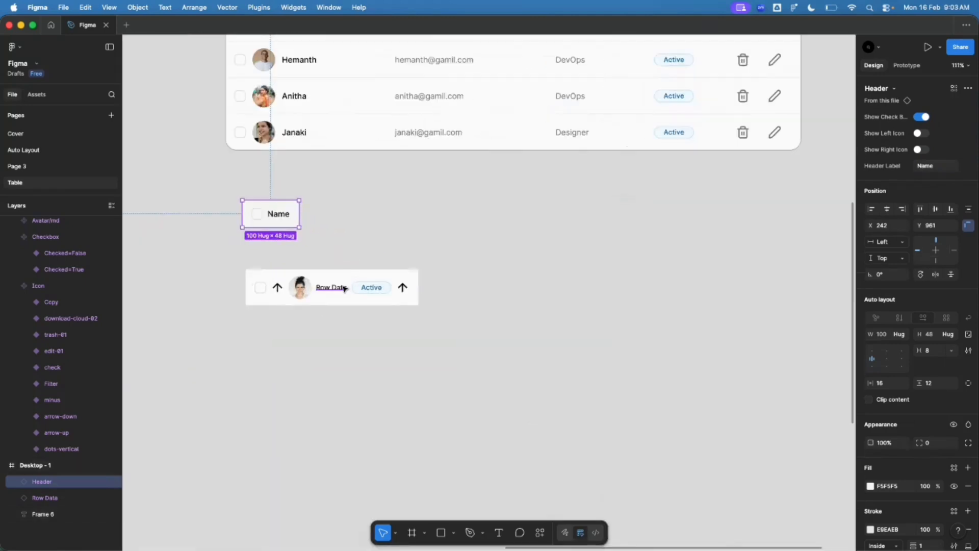
scroll(306, 290, "up", 3, "ctrl")
left_click(299, 299)
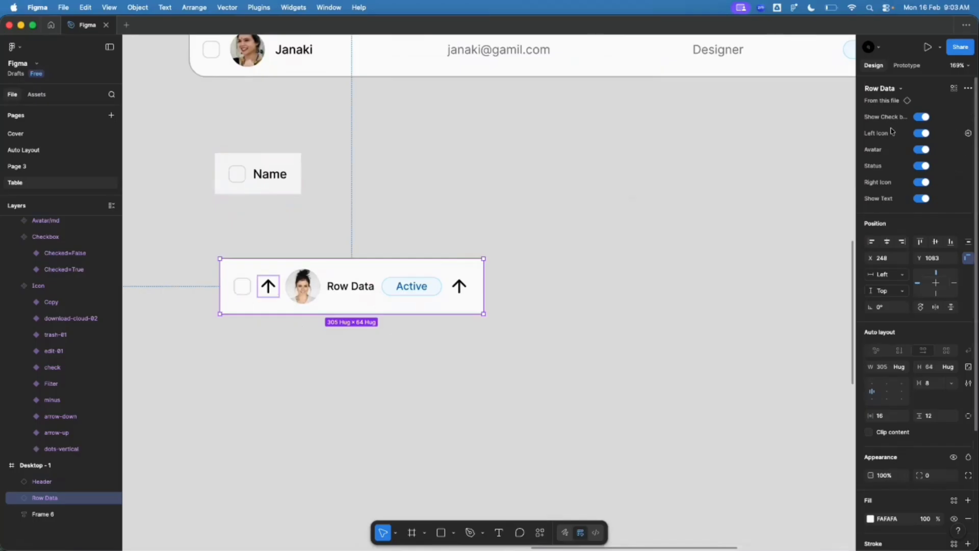
left_click(918, 135)
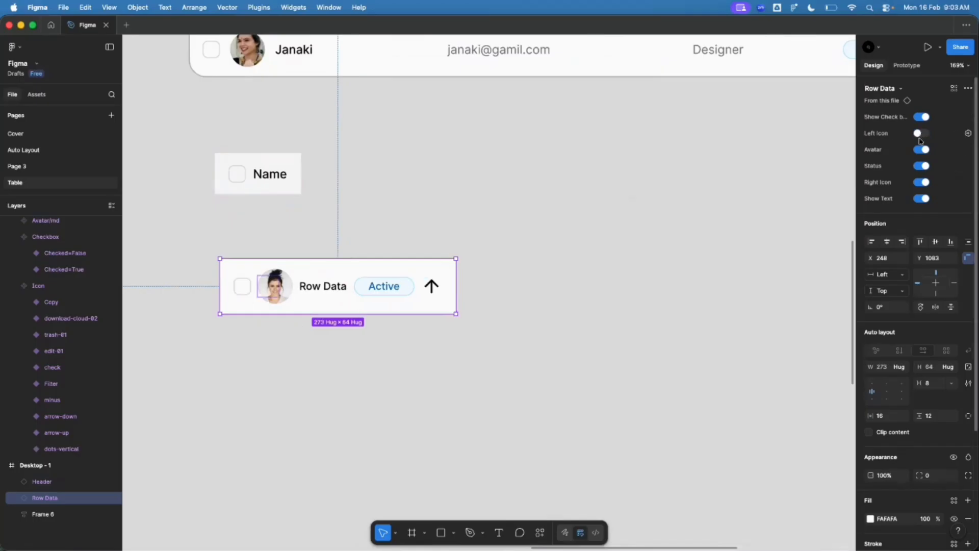
left_click(922, 167)
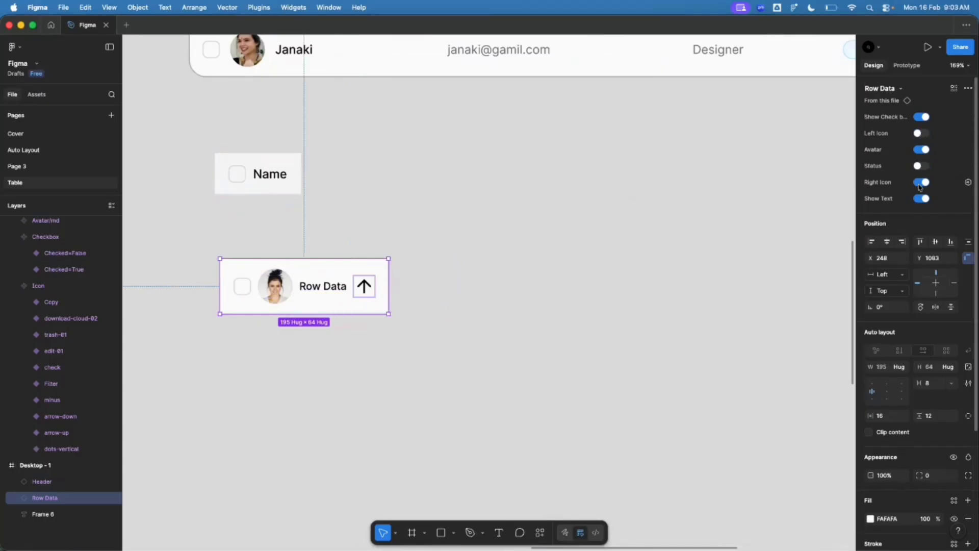
left_click(920, 182)
Step: Inspect the Row Data text layer inside the instance, then select the Name header
scroll(310, 302, "up", 4, "ctrl")
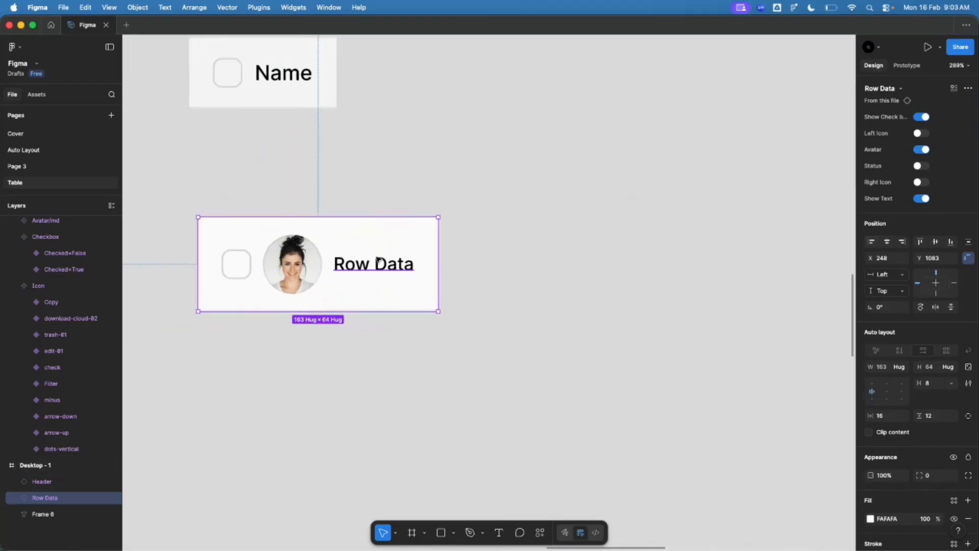
scroll(374, 260, "up", 2, "ctrl")
double_click(353, 270)
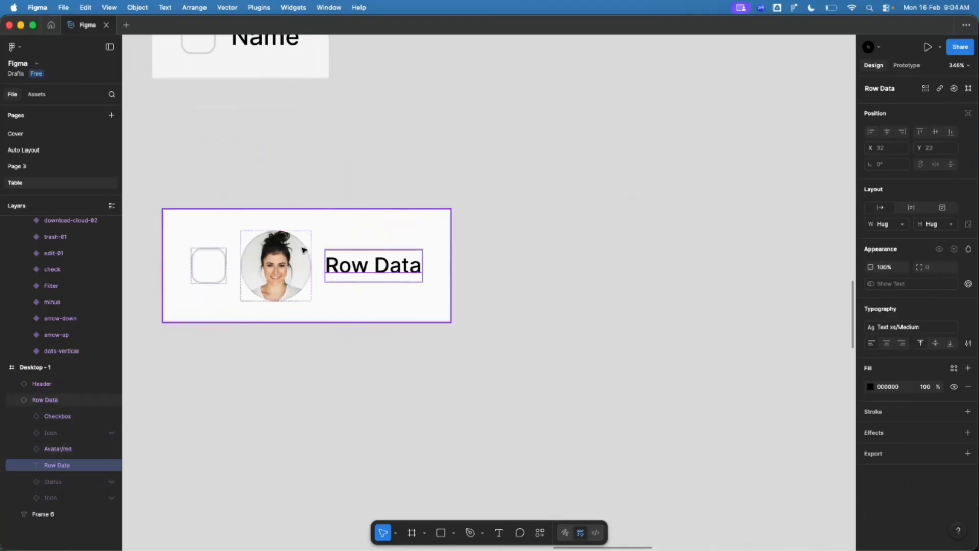
left_click(509, 267)
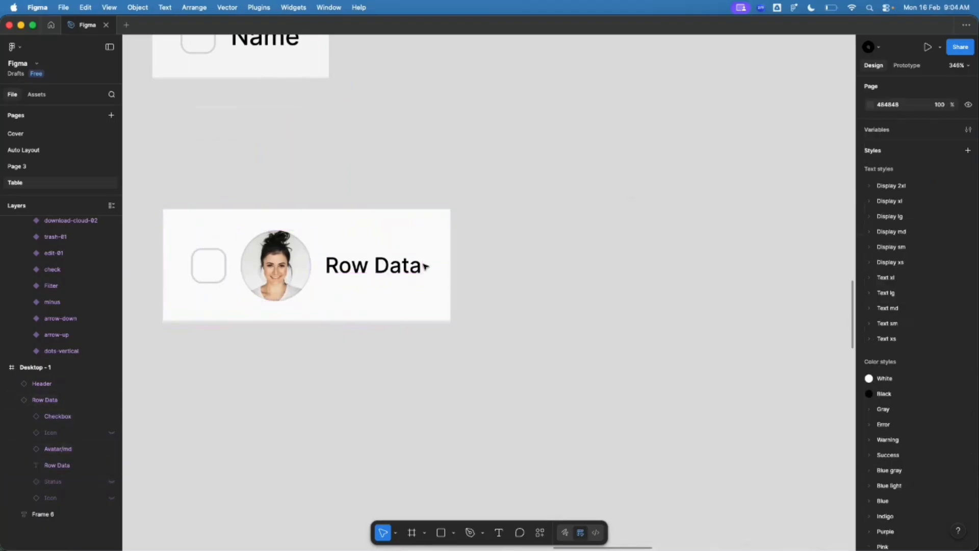
left_click(421, 267)
scroll(383, 204, "up", 3)
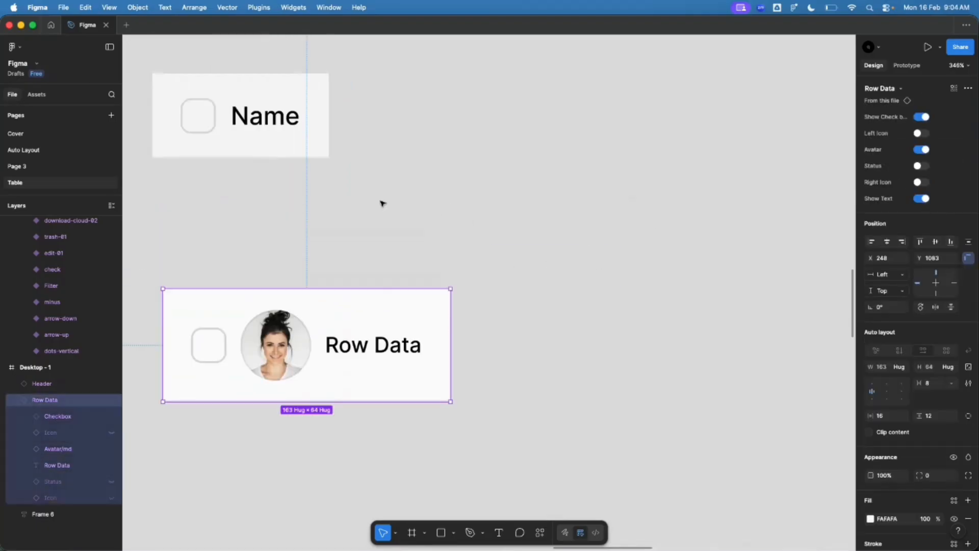
left_click(311, 151)
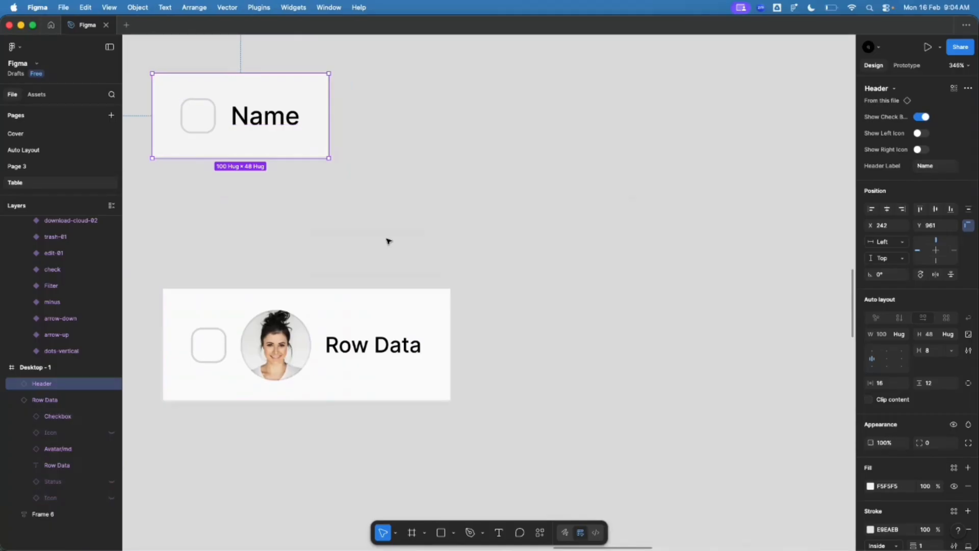
Step: Add a Cell Data text property with default value 'Row Data' to the Row Data component
scroll(627, 326, "down", 5)
scroll(587, 332, "up", 2)
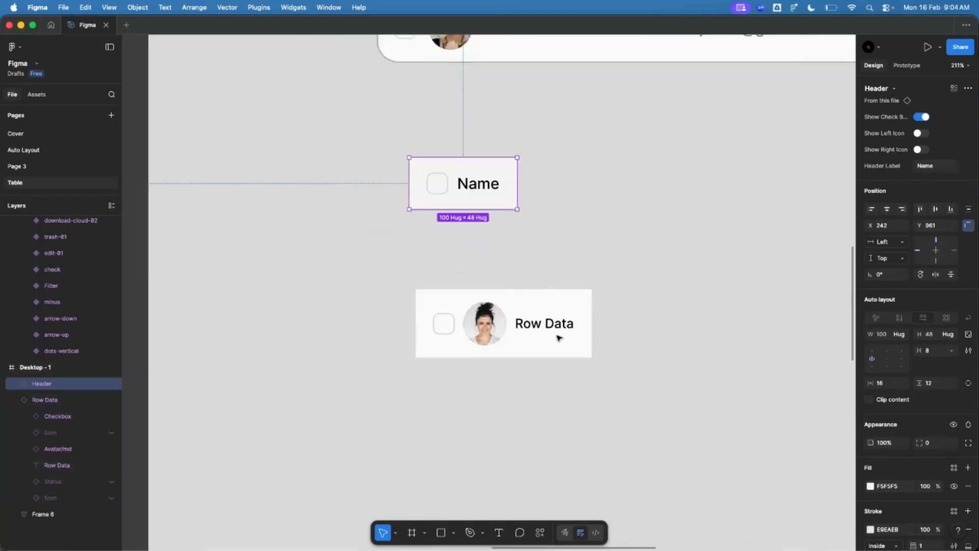
scroll(627, 335, "down", 8)
scroll(344, 181, "up", 10)
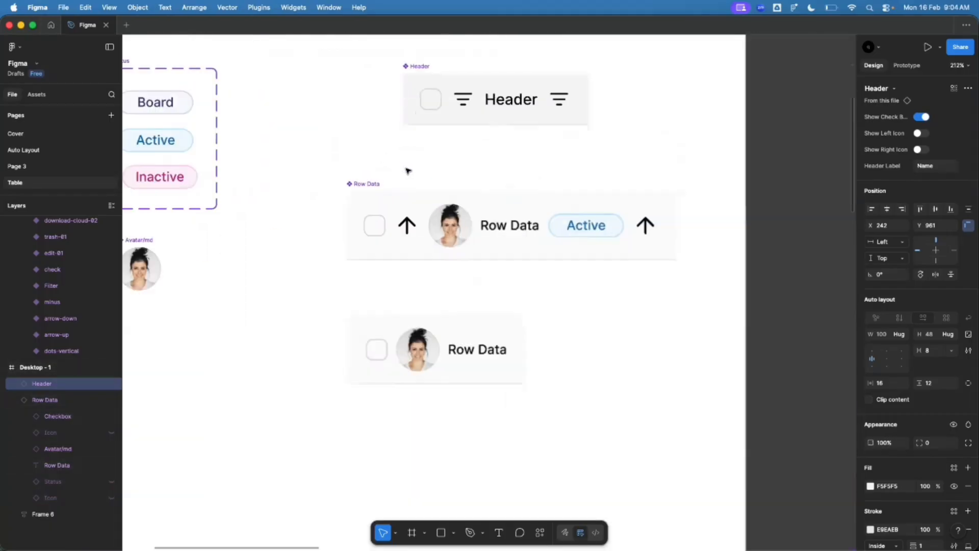
left_click(372, 184)
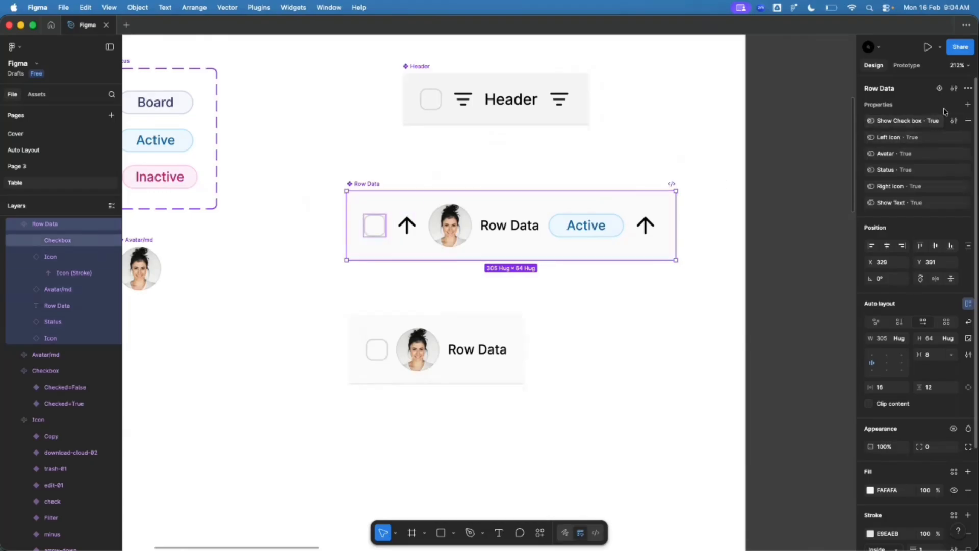
left_click(968, 105)
left_click(950, 147)
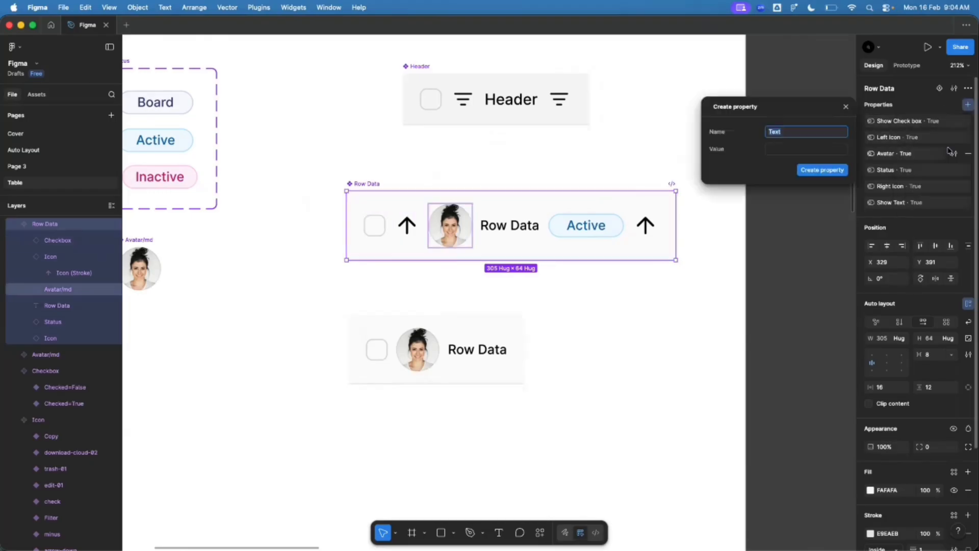
type("Cell Data")
key("Tab")
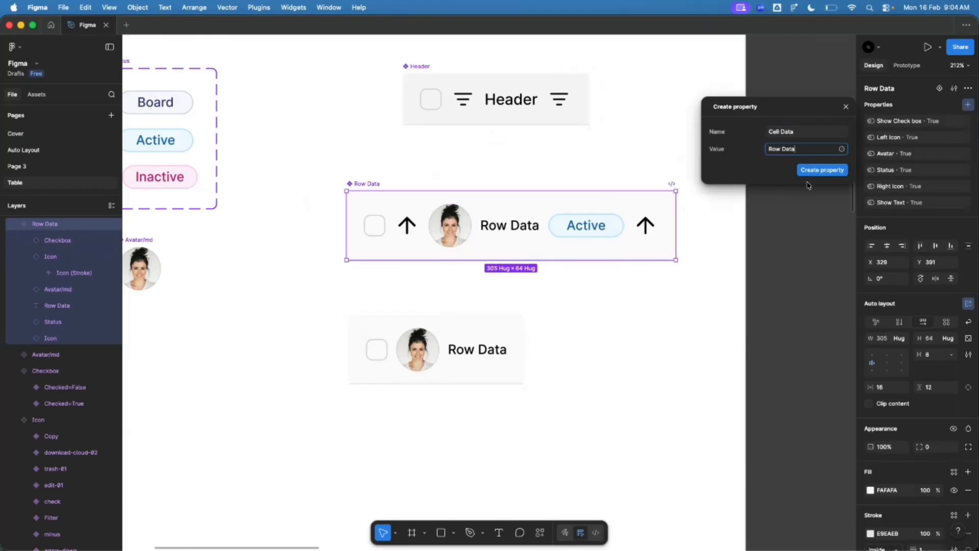
left_click(819, 170)
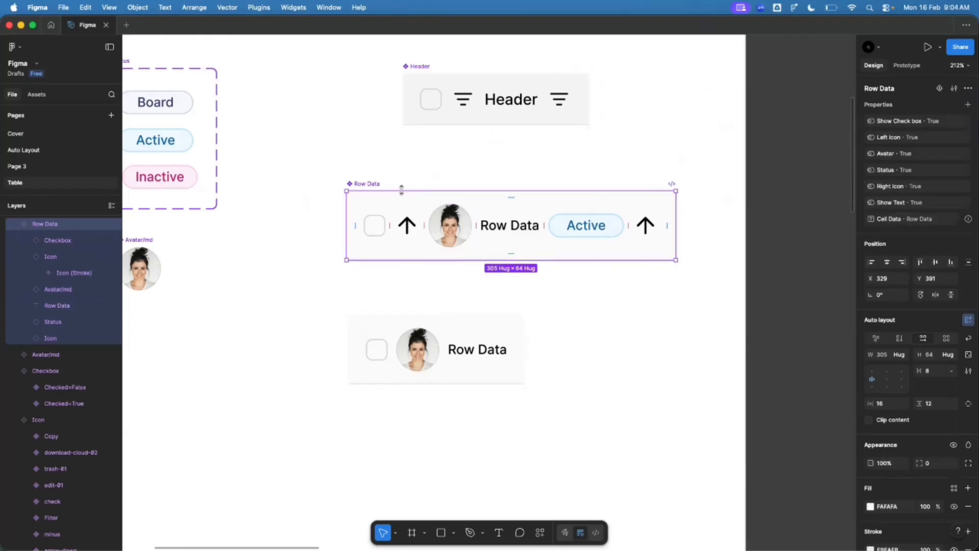
Step: Bind the component's Row Data text layer to the Cell Data property
left_click(516, 227)
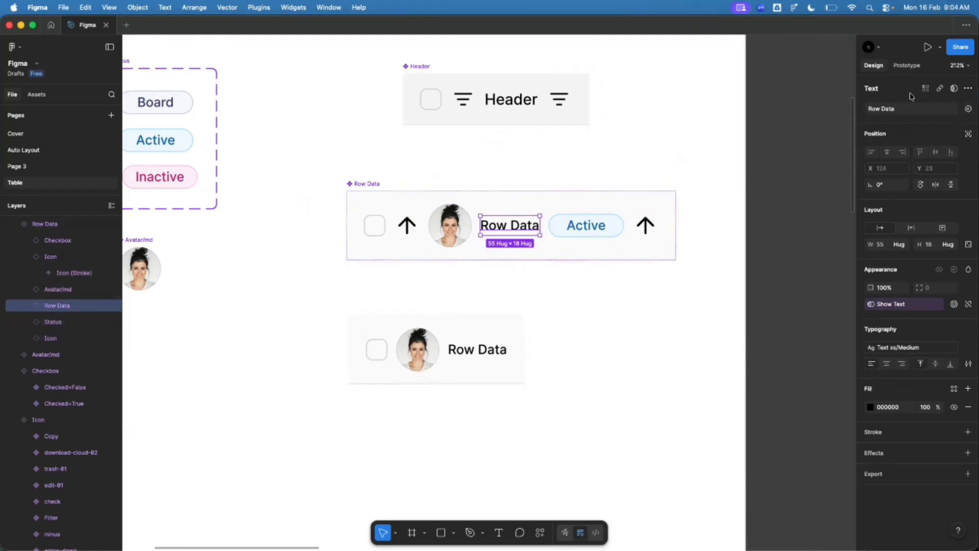
left_click(968, 109)
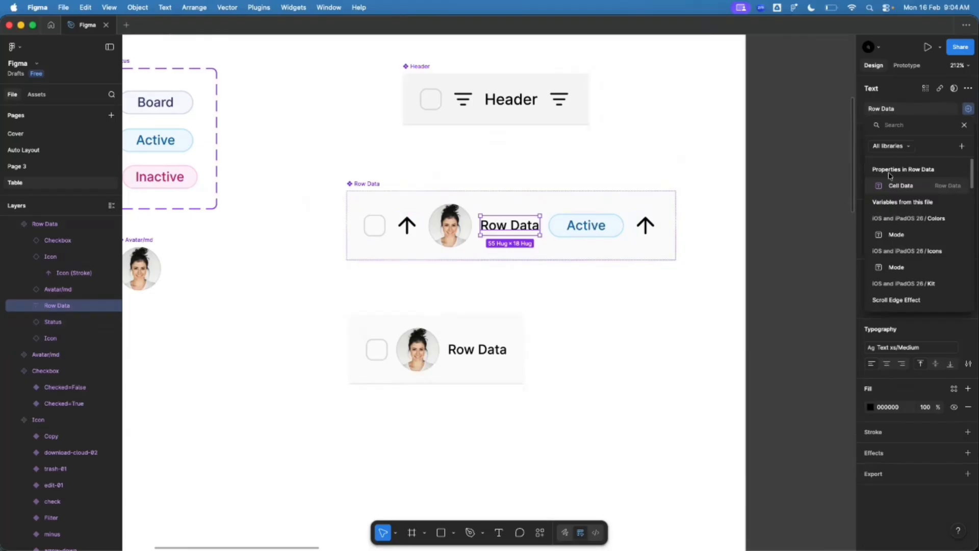
left_click(900, 185)
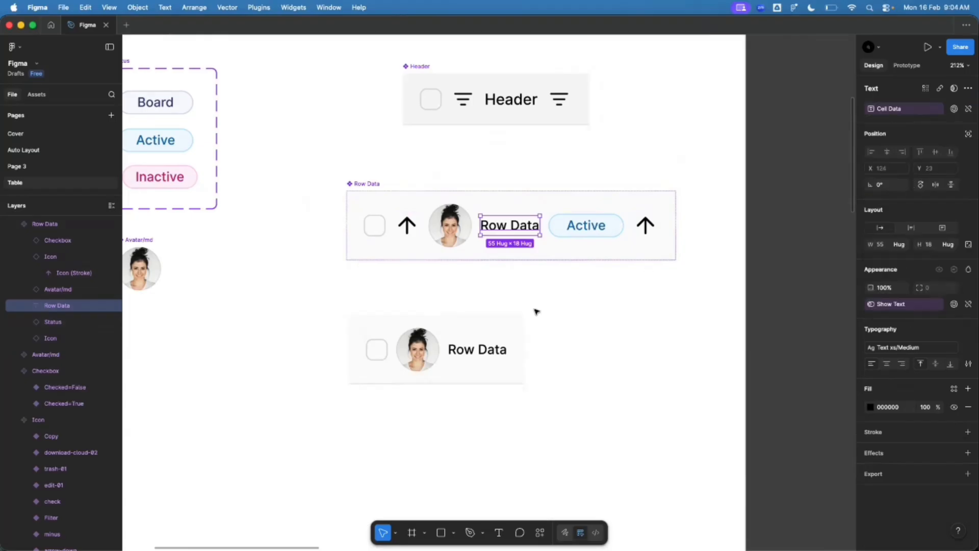
left_click(513, 321)
scroll(308, 334, "down", 5)
scroll(382, 346, "up", 3)
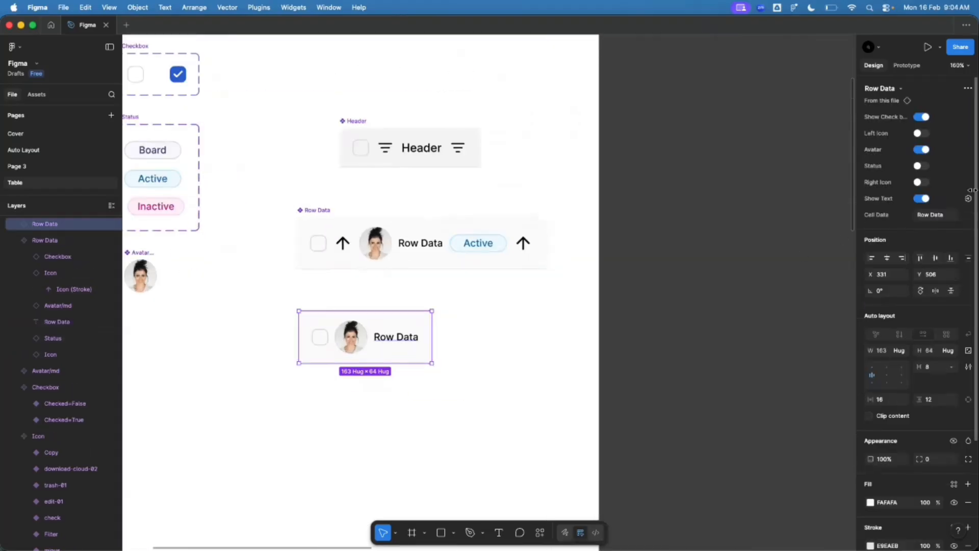
Step: Enter throwaway test text in an instance's Cell Data field to check the binding
scroll(423, 311, "up", 3)
left_click(943, 216)
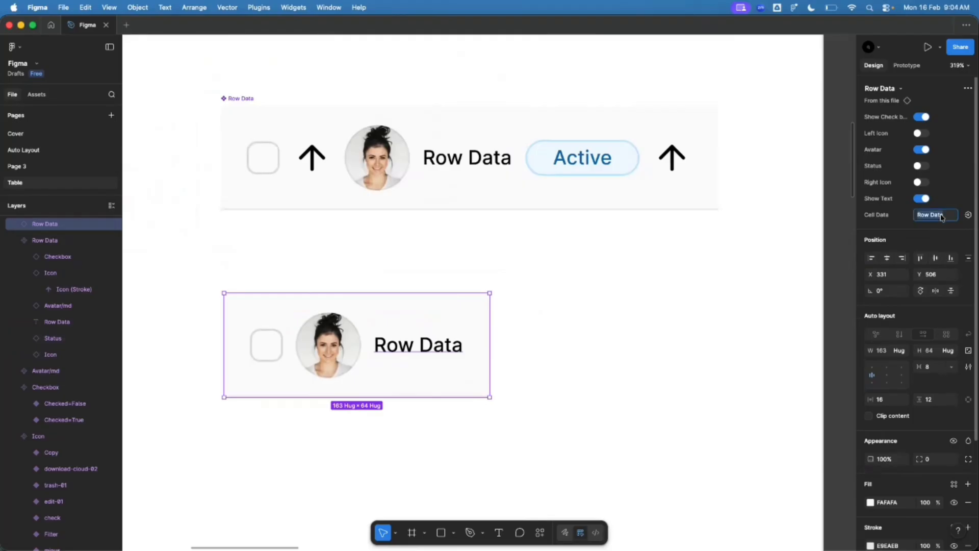
type("lhbfjdsbk,dnfds")
key("Return")
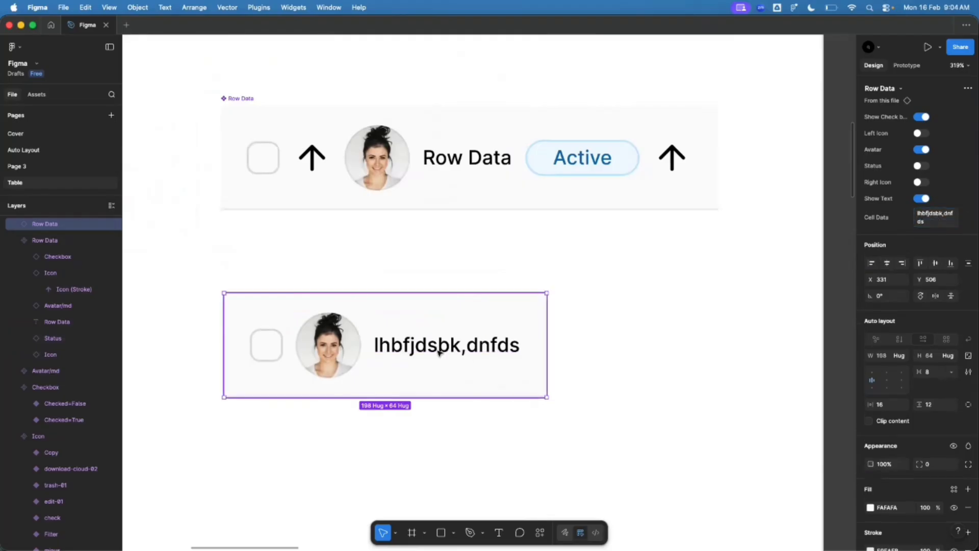
scroll(179, 355, "down", 10)
scroll(483, 446, "up", 3)
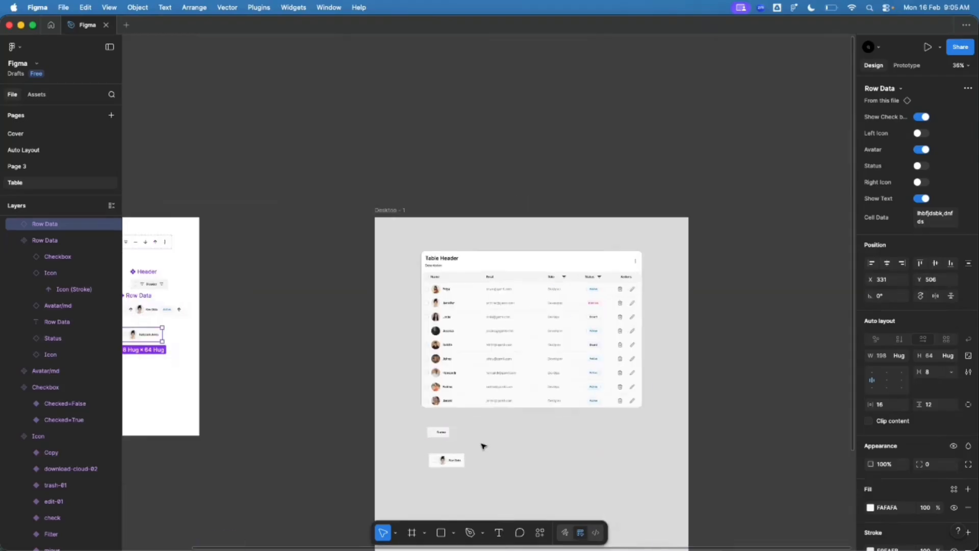
scroll(466, 403, "down", 3)
scroll(459, 400, "up", 5)
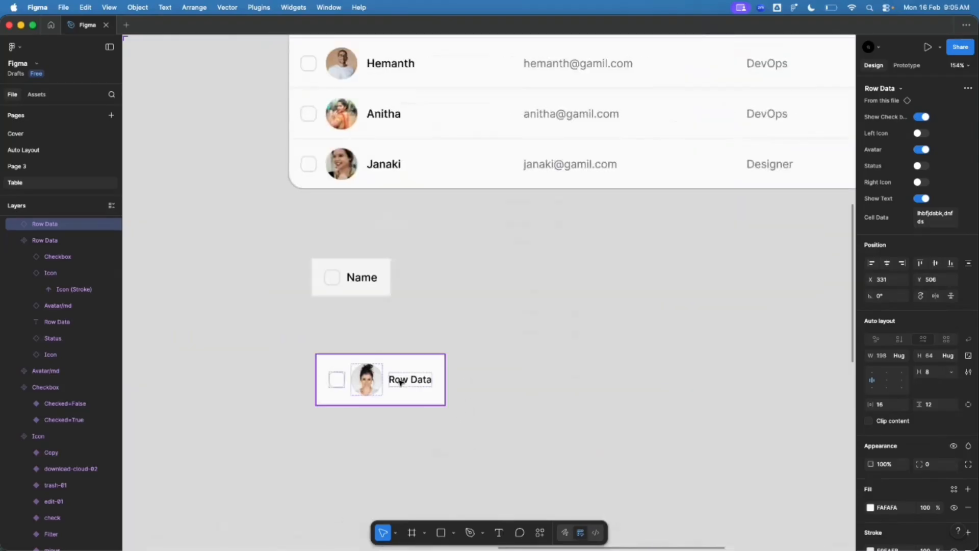
Step: Set the Row Data instance's Cell Data to 'Priya' and move it beneath the Name header
left_click(430, 473)
left_click(938, 215)
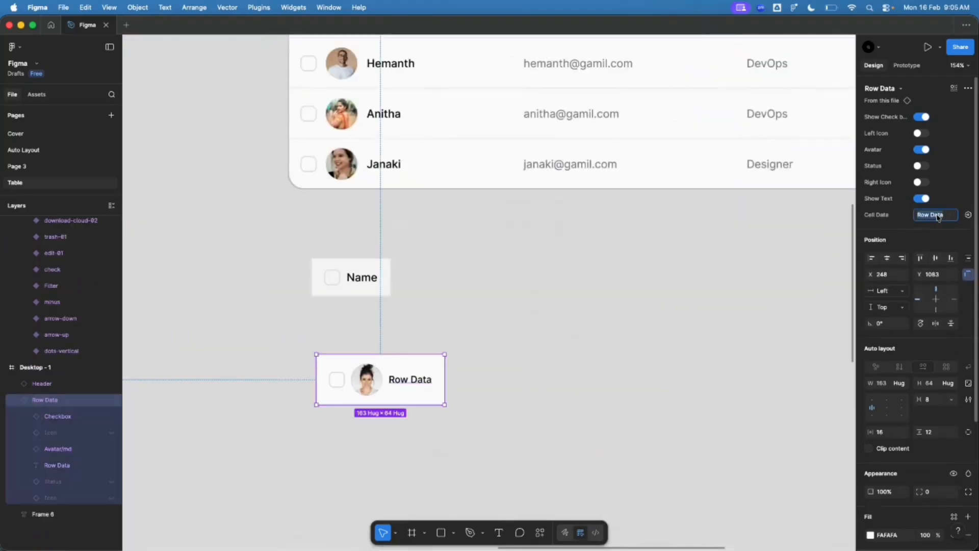
type("Priya")
key("Return")
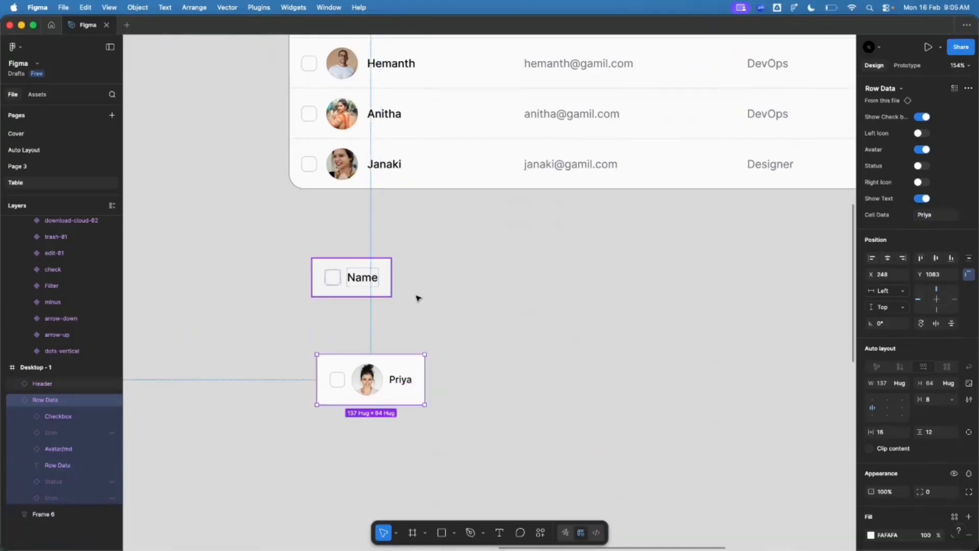
left_click(524, 348)
scroll(345, 382, "up", 2)
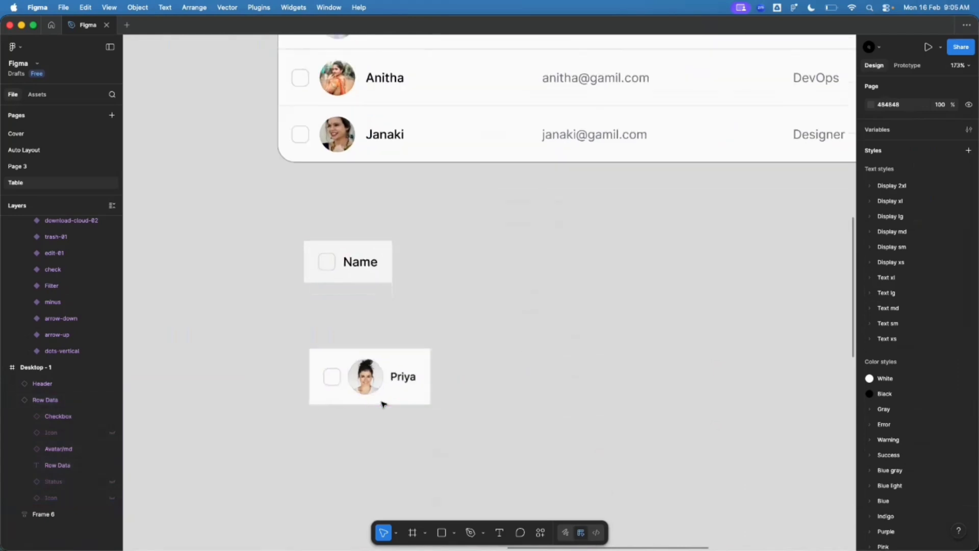
left_click_drag(346, 382, 342, 329)
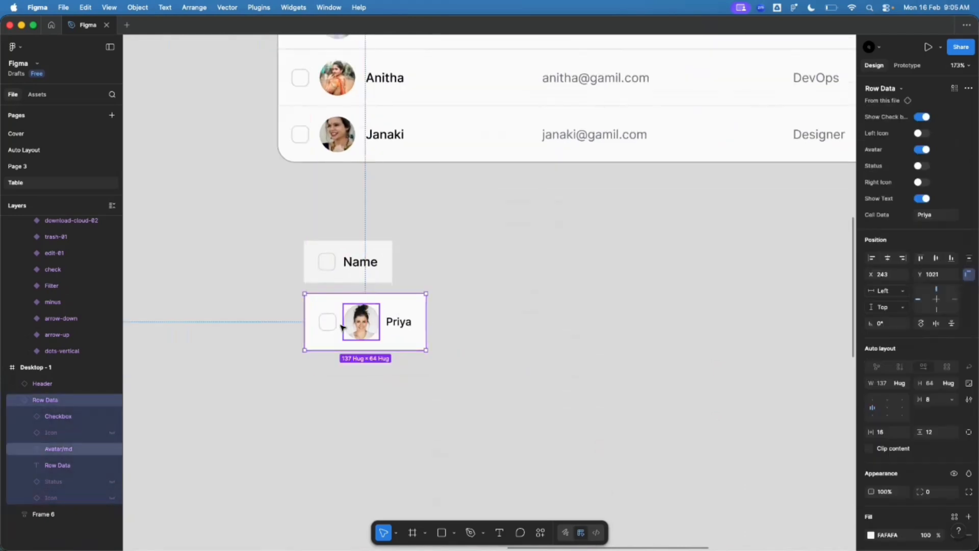
Step: With the Priya row's avatar selected, search Unsplash for 'profile pic'
scroll(351, 330, "up", 3)
left_click(371, 320)
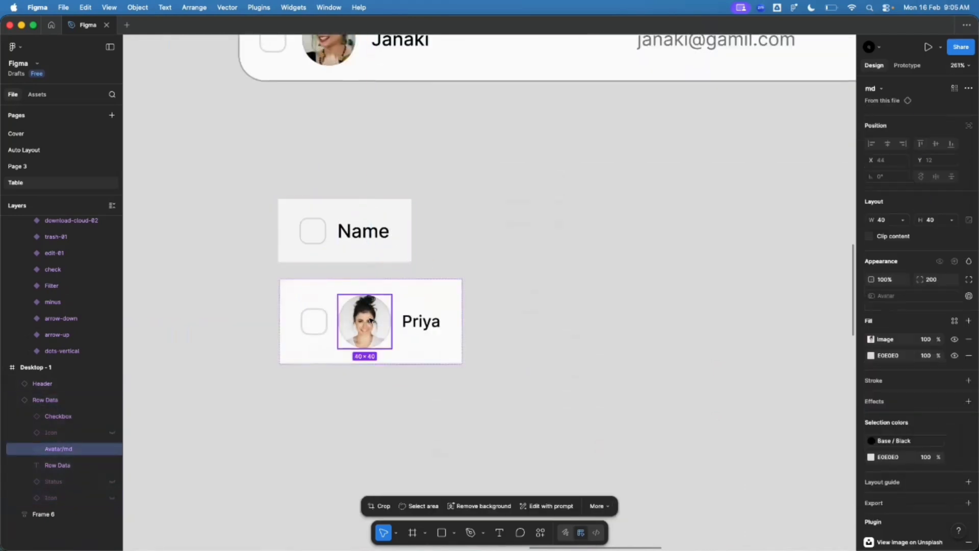
left_click(540, 532)
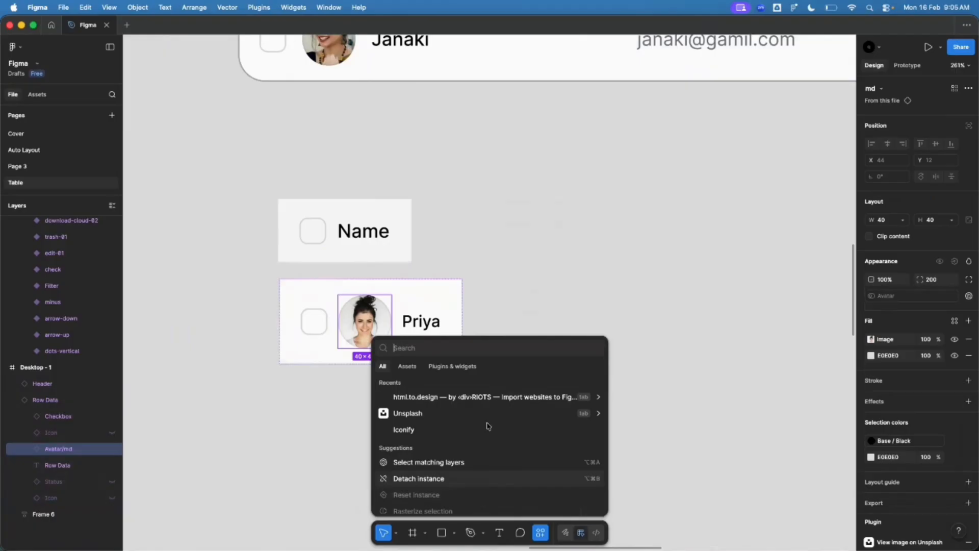
left_click(414, 413)
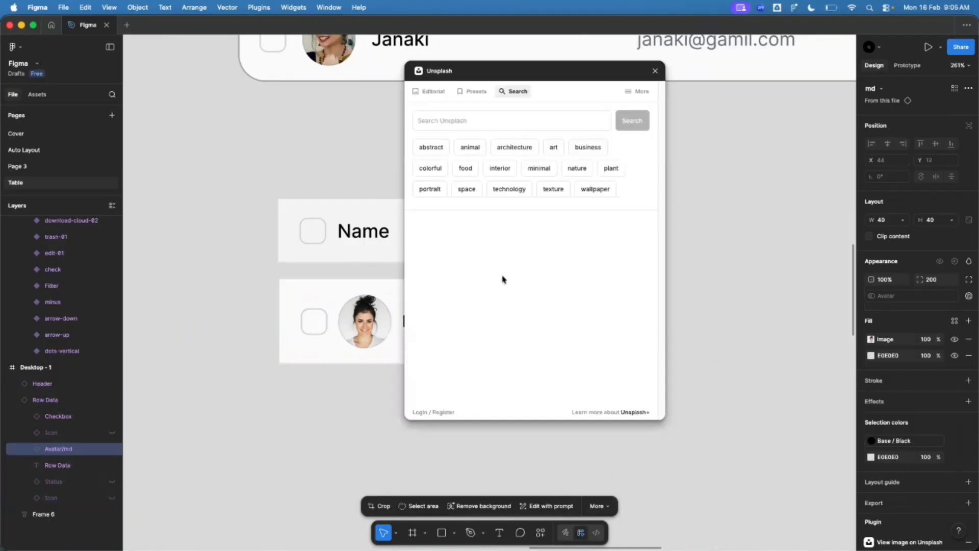
left_click(452, 118)
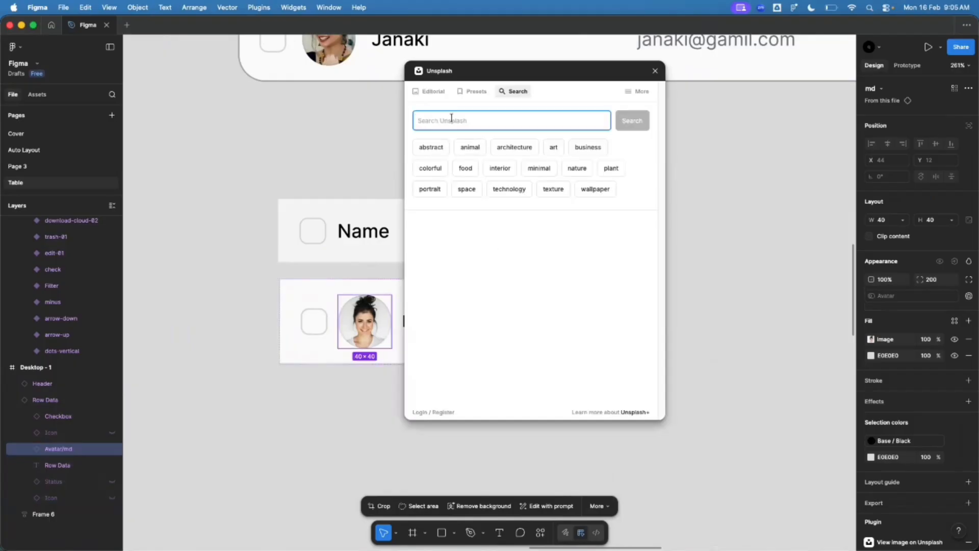
type("pl")
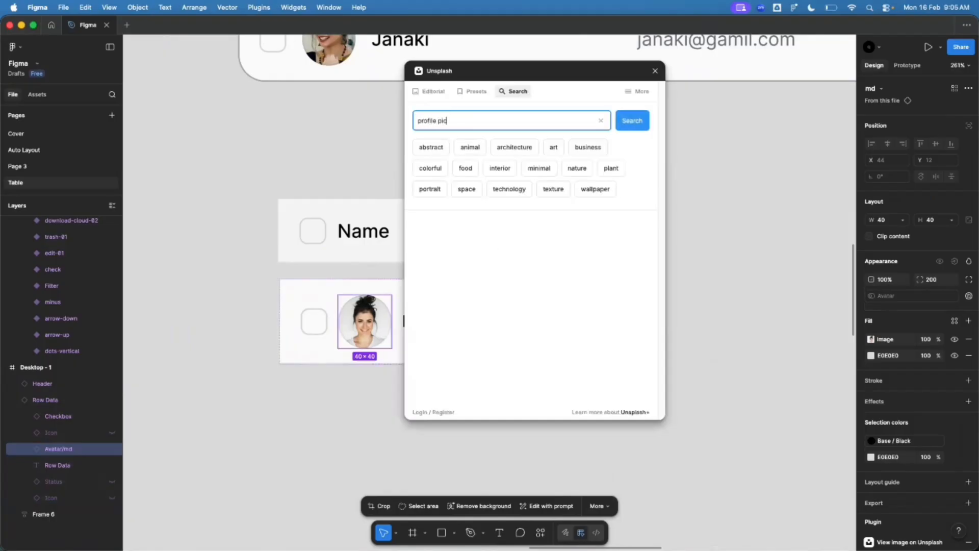
type("ofile pic")
key("Return")
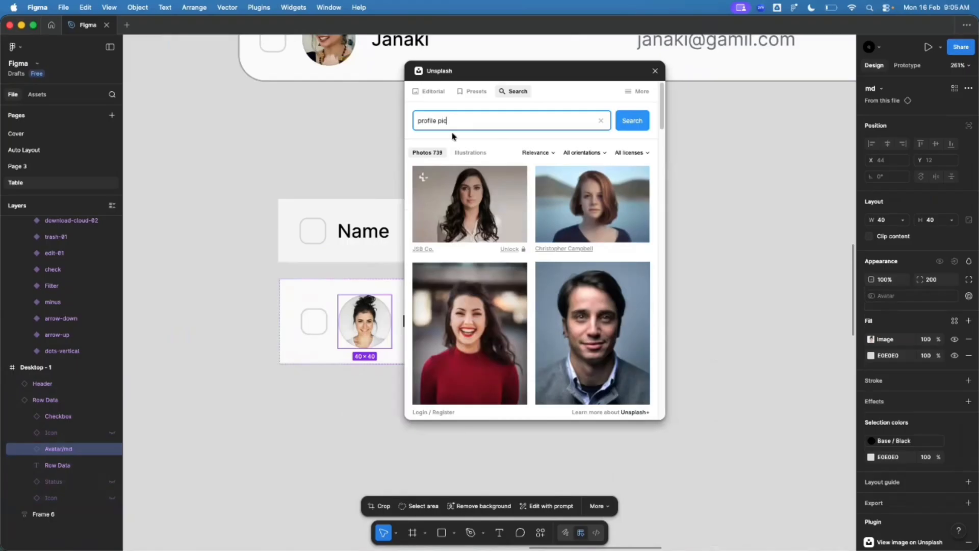
Step: Fill the avatar with the first portrait result and close the Unsplash plugin
scroll(586, 249, "down", 5)
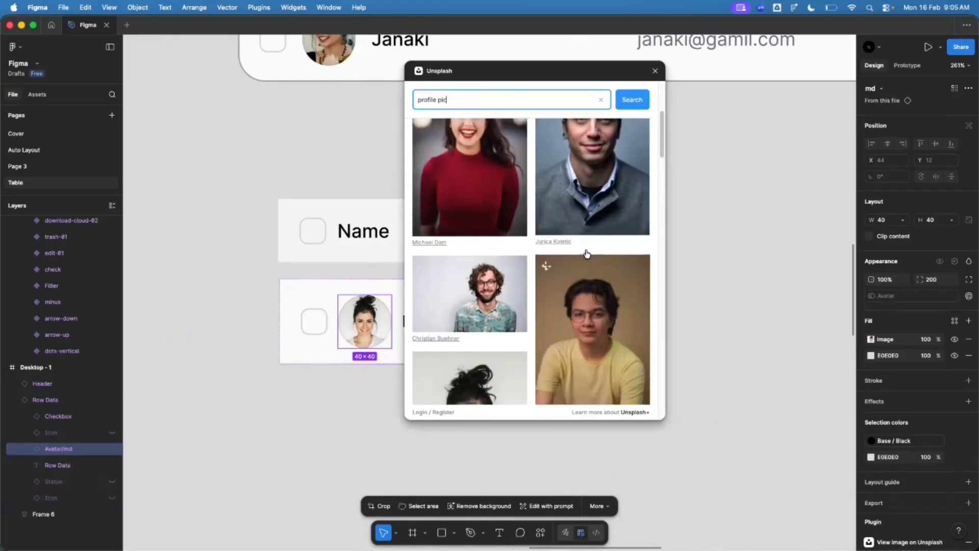
scroll(586, 253, "down", 5)
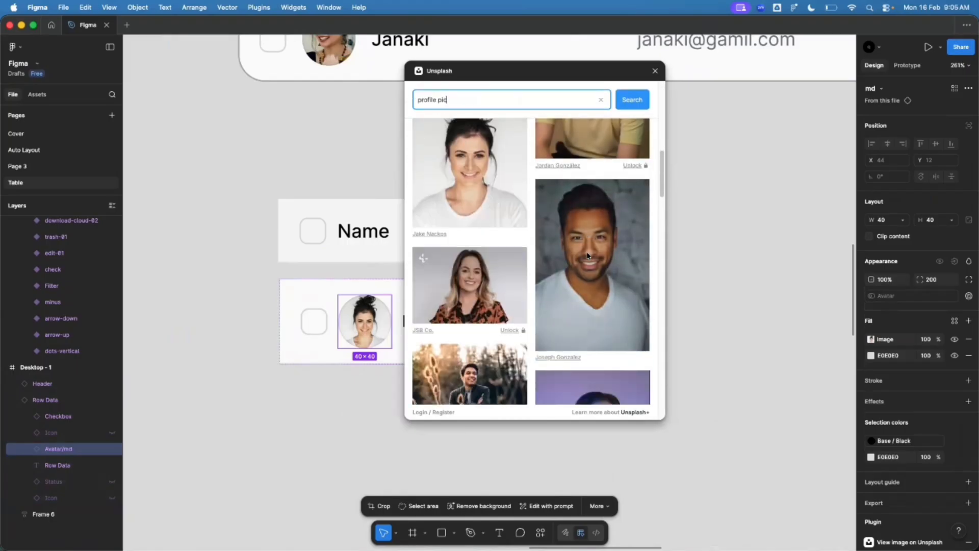
scroll(582, 262, "down", 5)
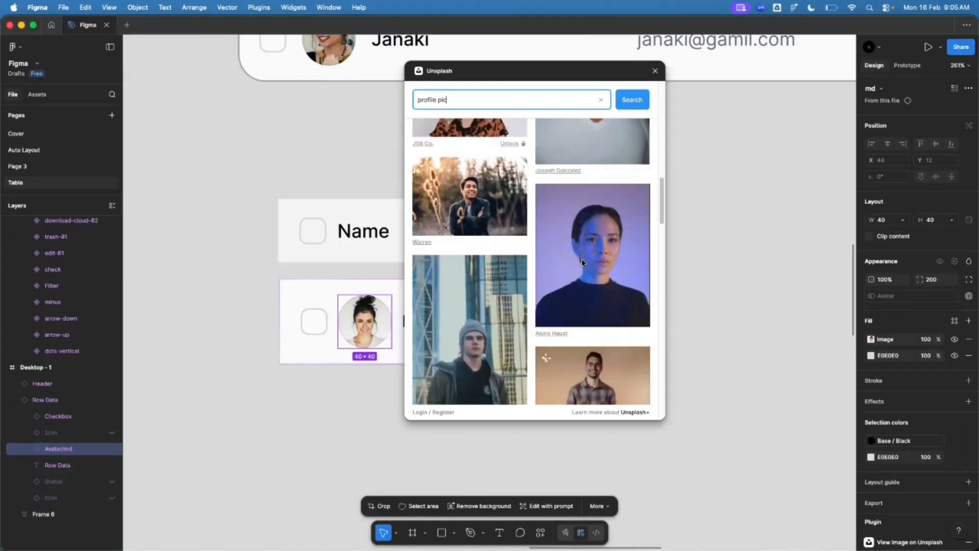
scroll(582, 262, "up", 15)
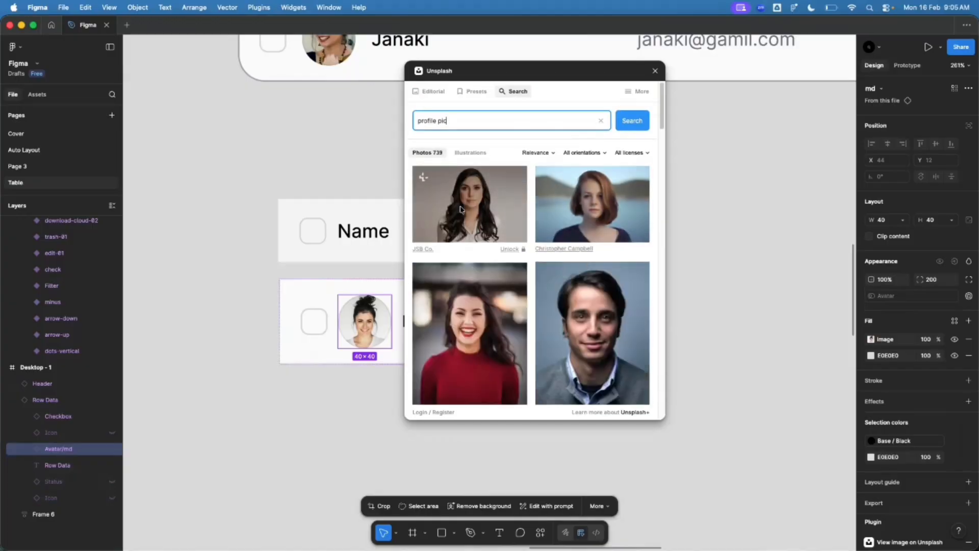
left_click(460, 209)
left_click(228, 428)
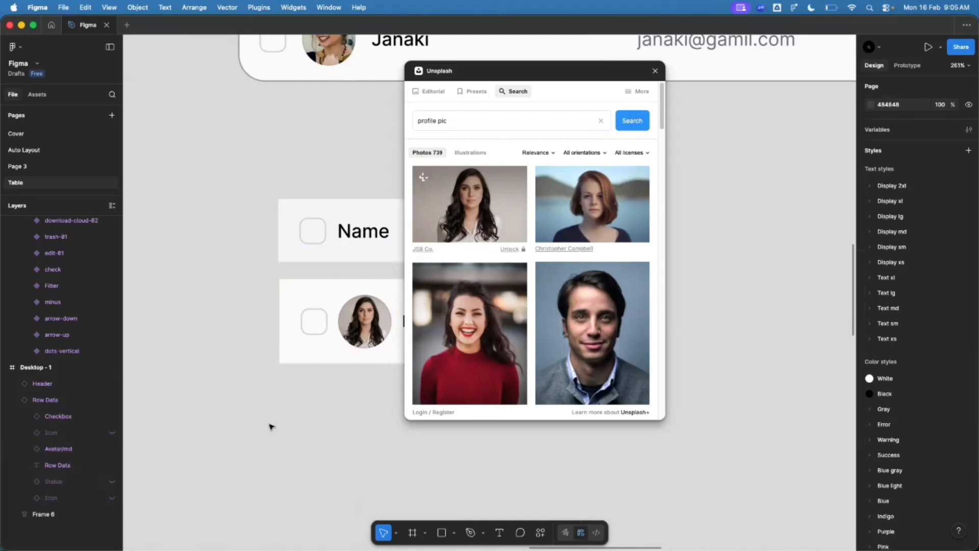
left_click(655, 71)
Step: Wrap the Name header and Priya row together in a vertical auto-layout frame
left_click(341, 358)
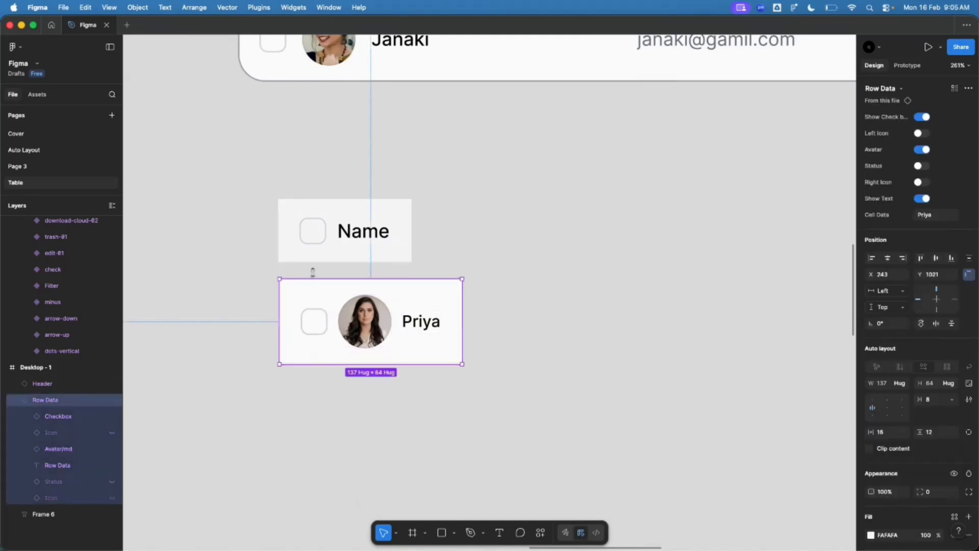
left_click(311, 258, "shift")
key("shift+a")
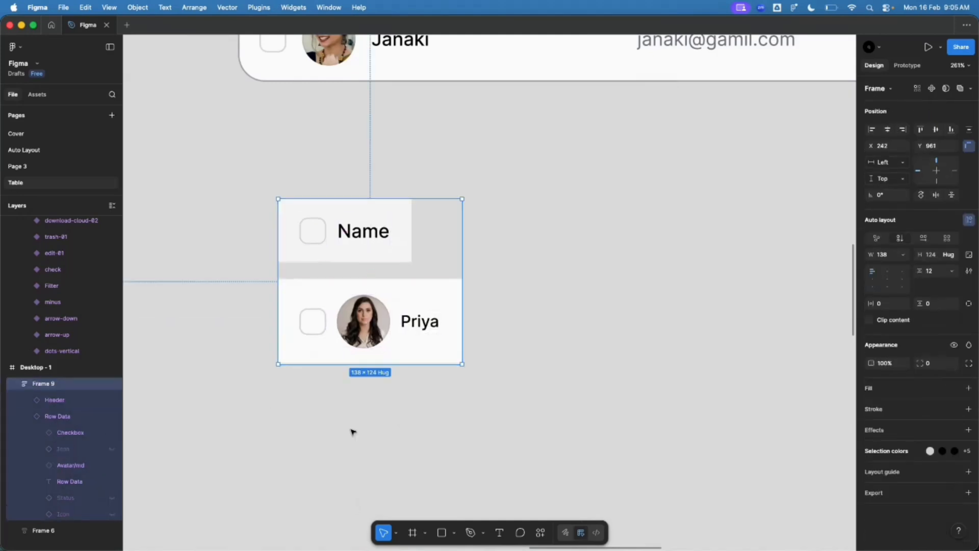
key("super+z")
left_click(249, 228)
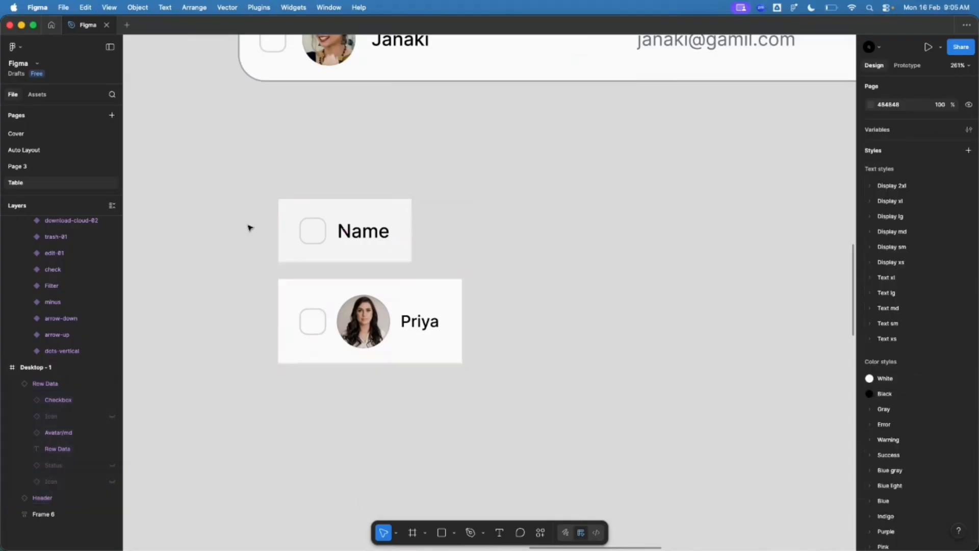
left_click(307, 229)
left_click(307, 323, "shift")
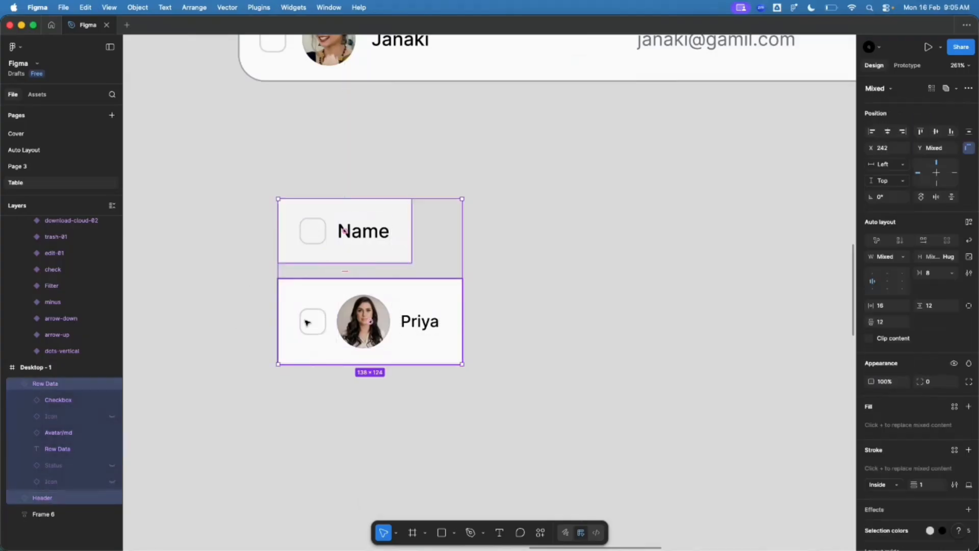
left_click(242, 280)
left_click_drag(240, 231, 387, 412)
key("shift+a")
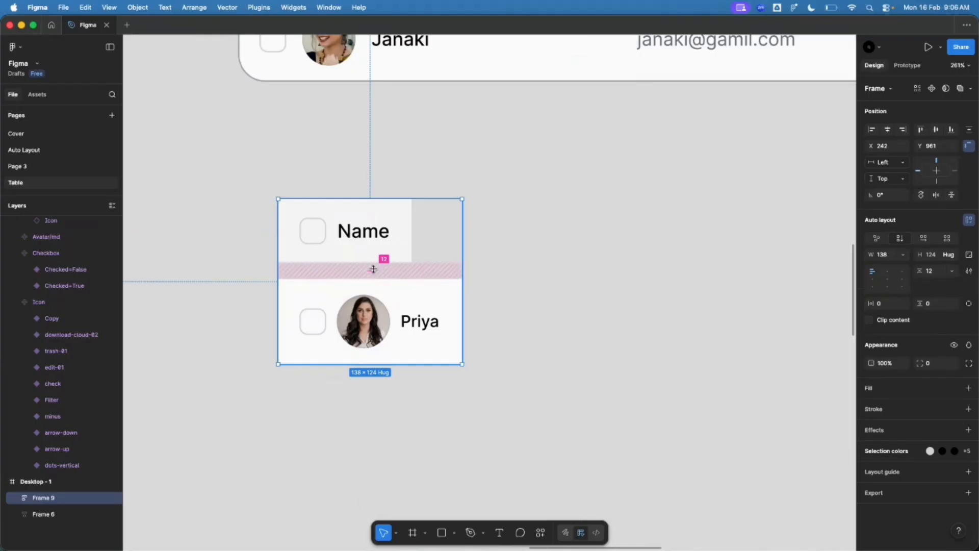
Step: Set the auto-layout gap to 0 and make the Name header fill the frame width
left_click(374, 269)
type("0")
key("Return")
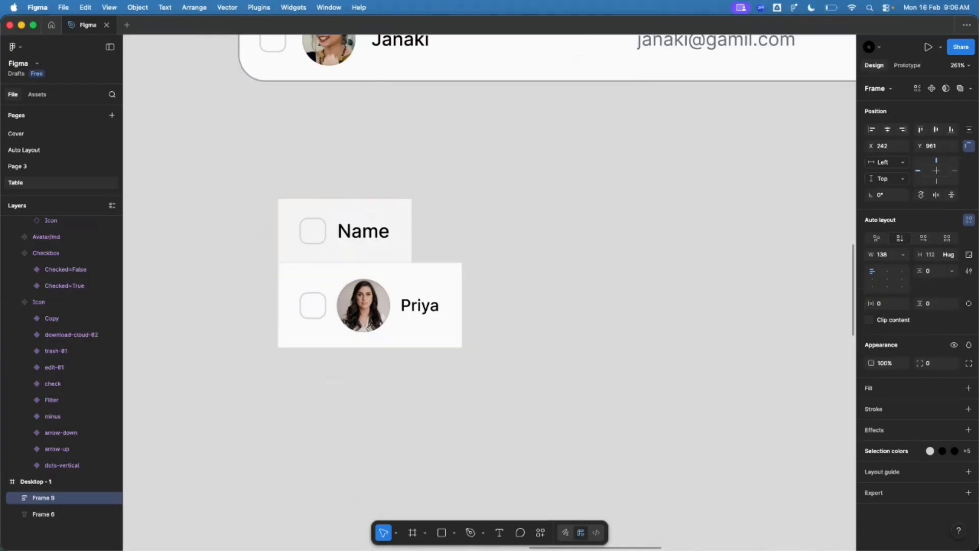
left_click(401, 260)
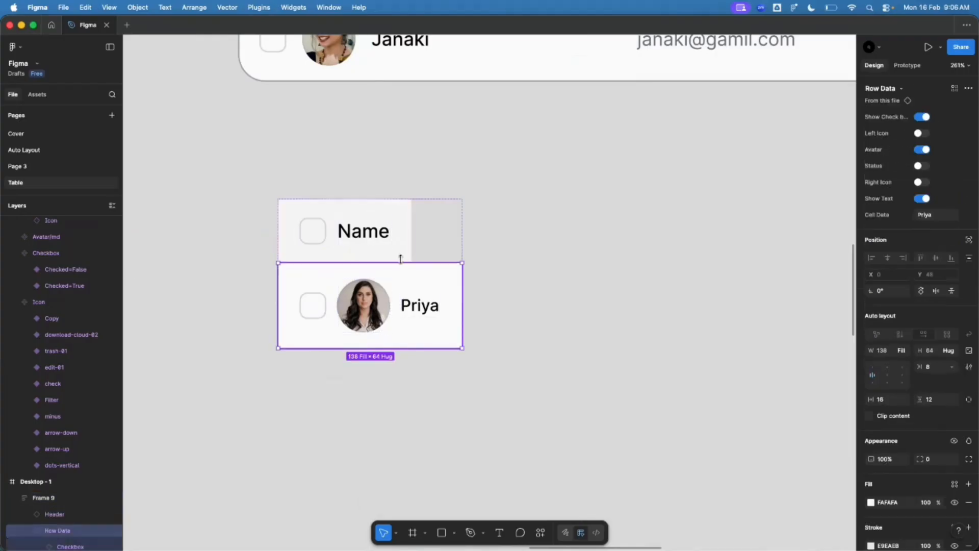
left_click(392, 255)
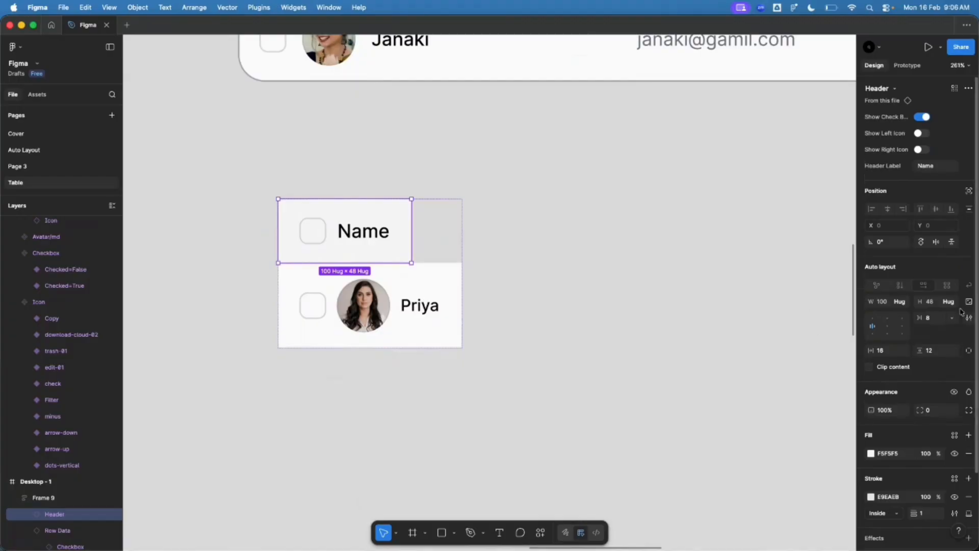
left_click(900, 301)
left_click(890, 316)
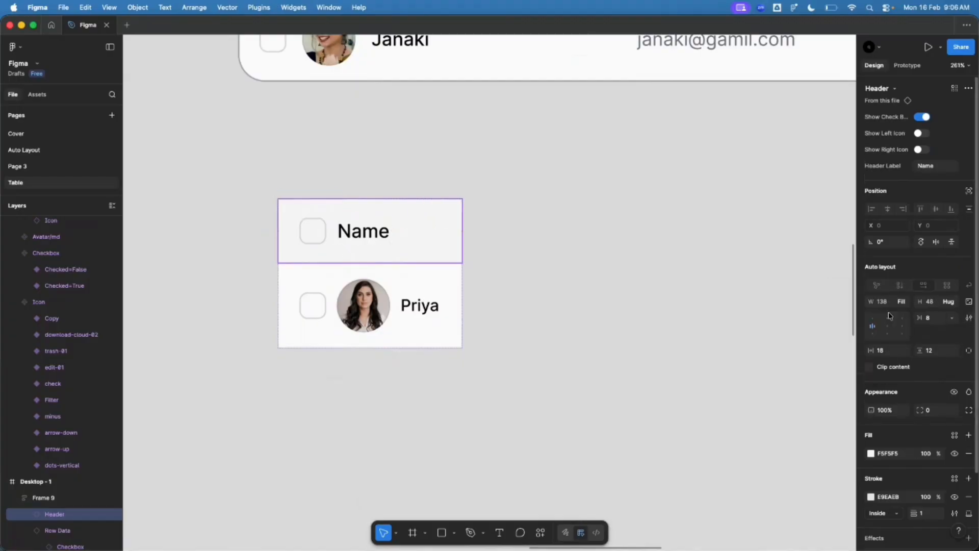
Step: Resize the auto-layout frame to about 182 wide
left_click(630, 321)
left_click(447, 311)
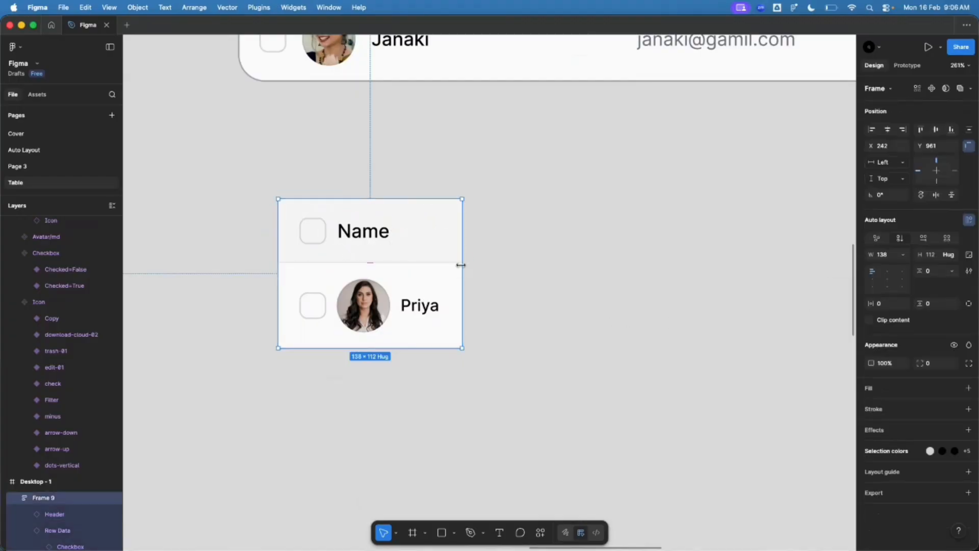
left_click_drag(461, 262, 663, 273)
left_click_drag(589, 273, 521, 275)
Step: Duplicate the Priya row twice, then undo the copies and reselect the row
left_click(434, 259)
left_click(442, 304)
key("super+d")
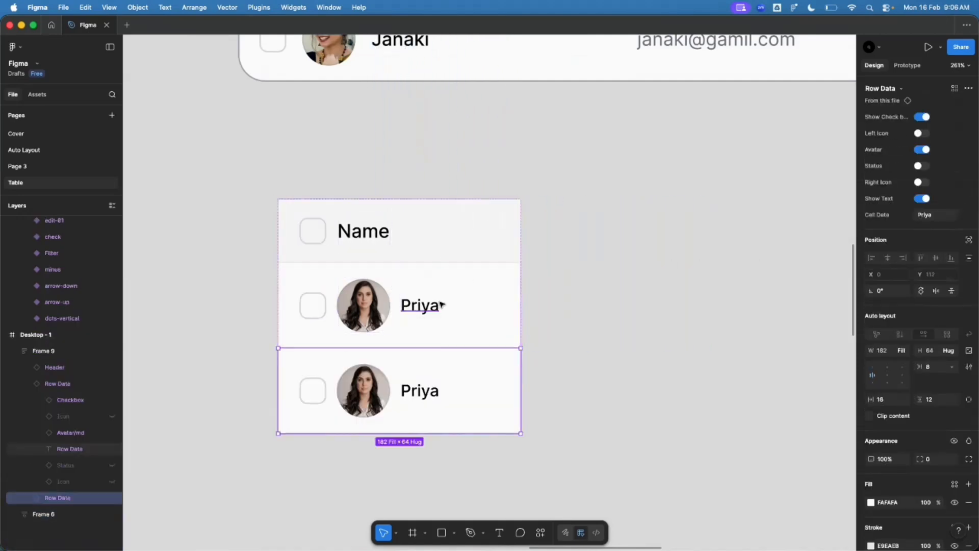
key("super+d")
scroll(433, 301, "down", 2)
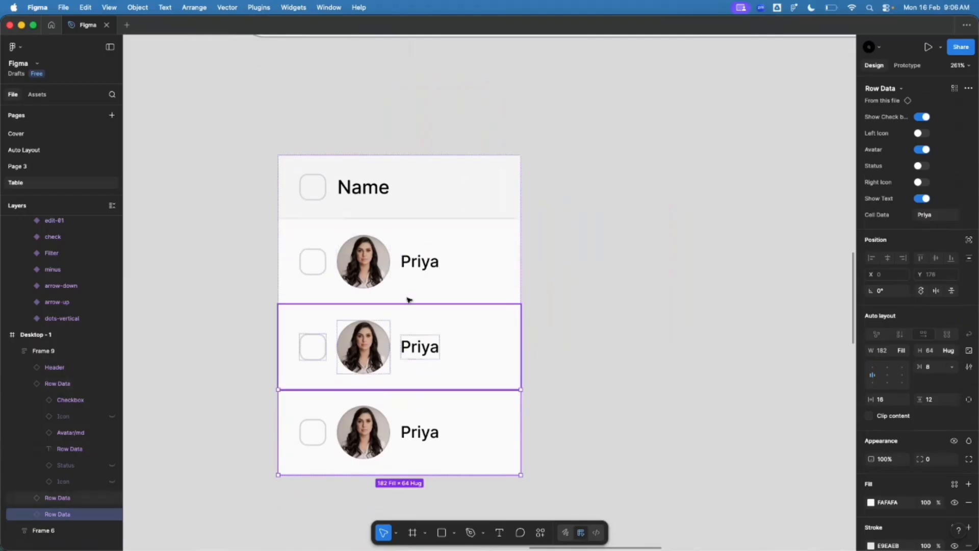
key("super+z")
key("super+z")
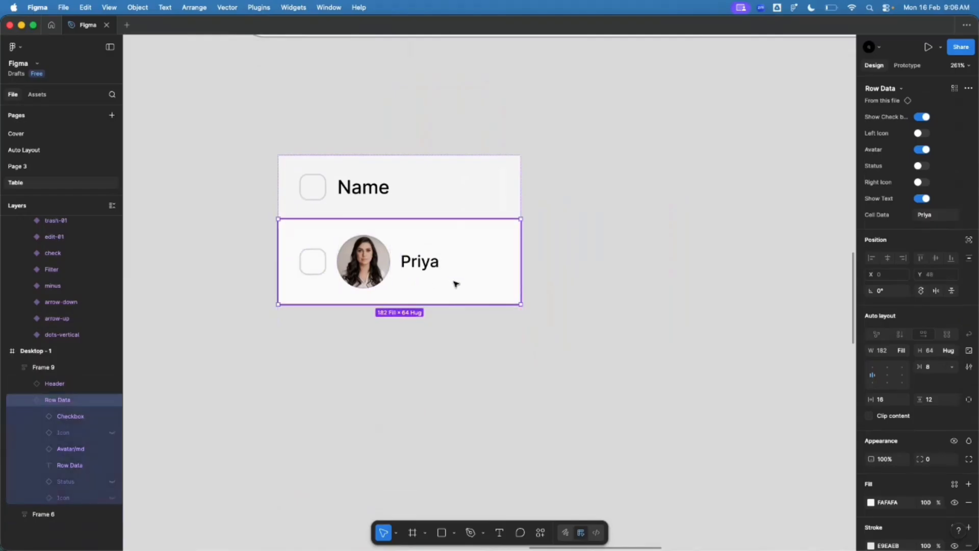
left_click(590, 218)
left_click(463, 268)
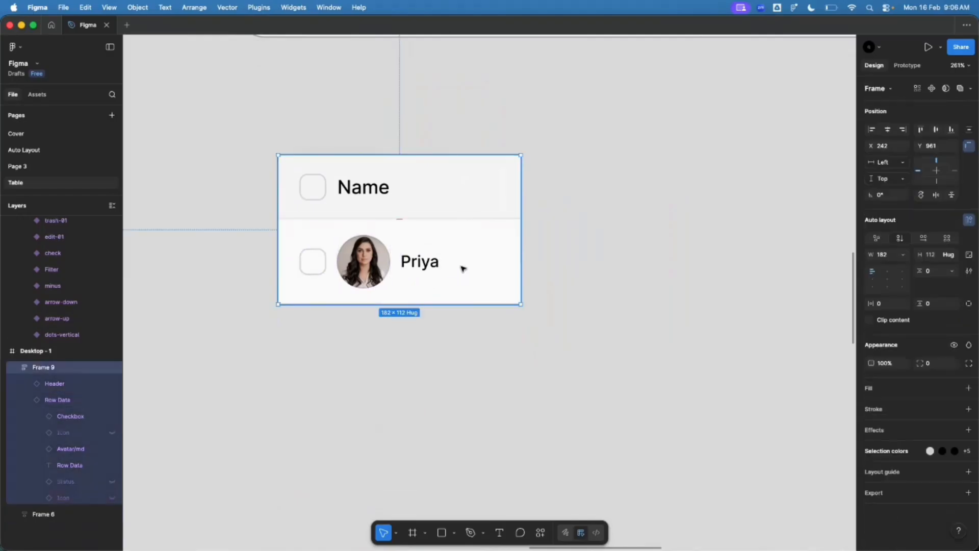
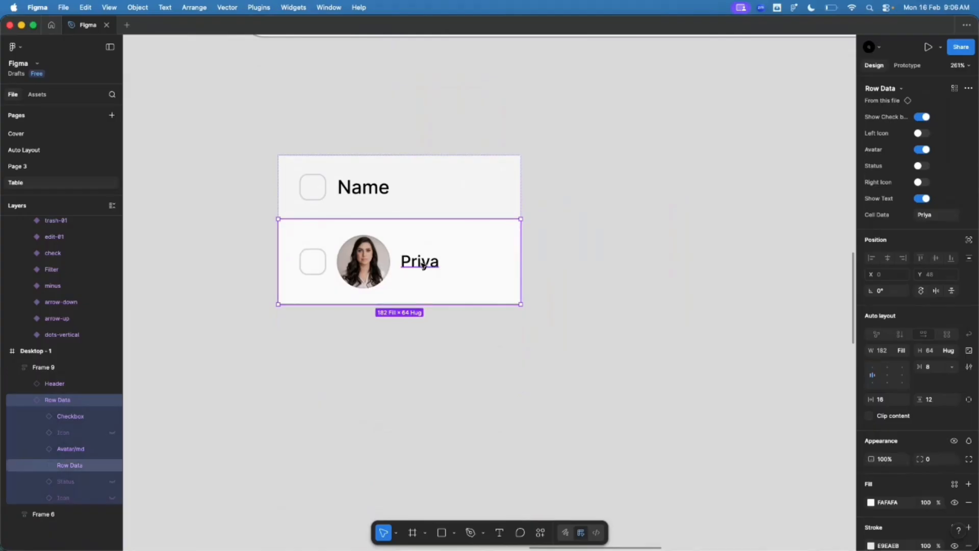
Step: Duplicate the sample row cell with Cmd+D until six rows stack under the Name header
key("super+d")
key("super+d")
scroll(268, 224, "down", 5)
key("super+d")
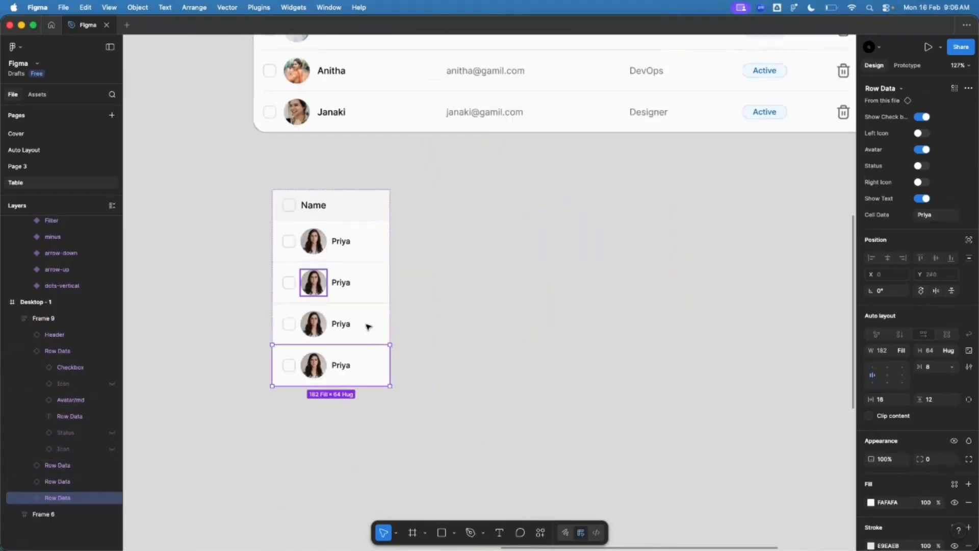
key("super+d")
key("super+d")
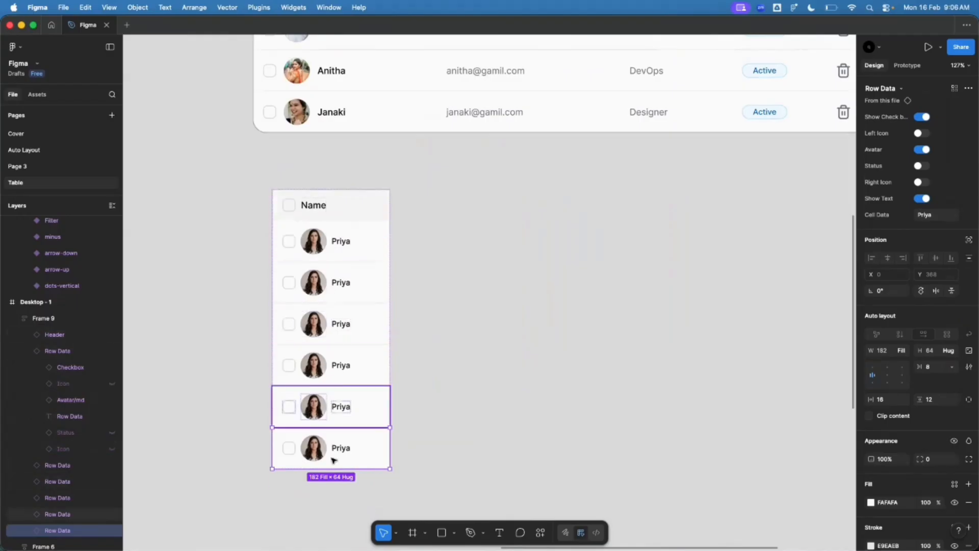
left_click(464, 470)
scroll(461, 334, "up", 1)
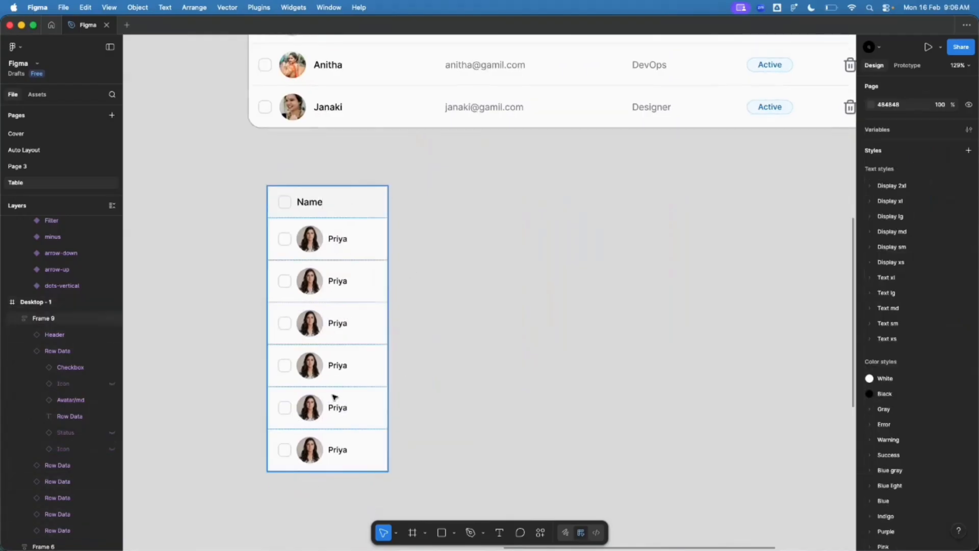
Step: Select the Name column and inspect the email text in the reference table
left_click(322, 356)
scroll(322, 355, "up", 2)
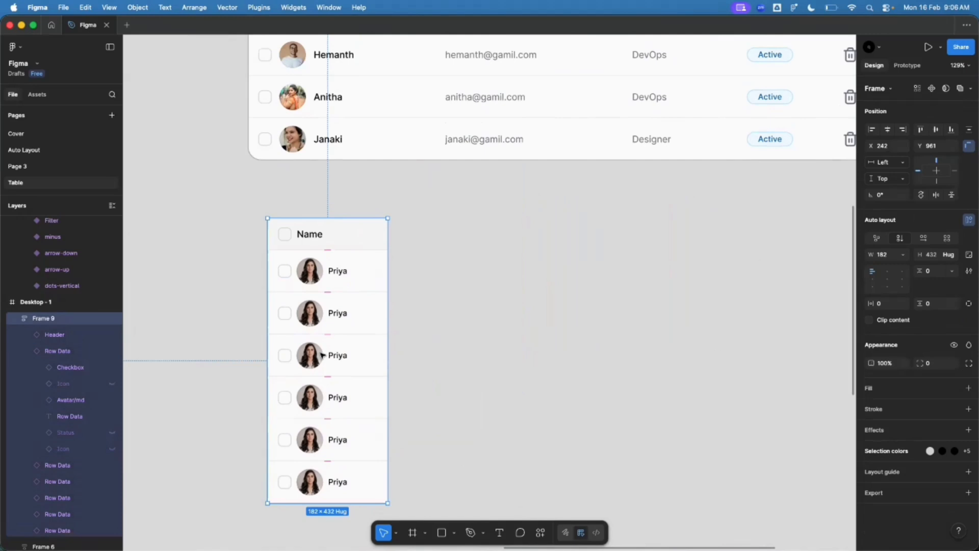
scroll(269, 431, "down", 5)
scroll(326, 352, "up", 3)
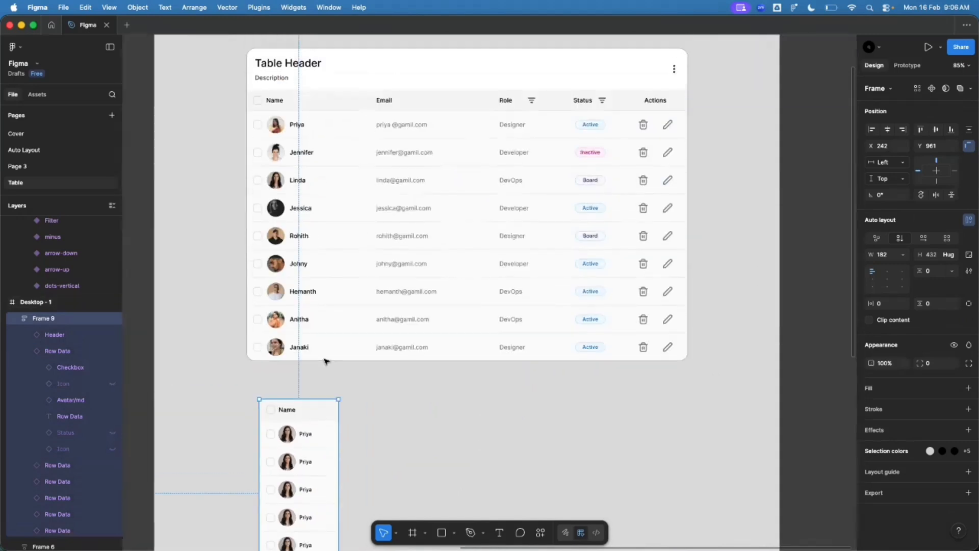
scroll(384, 159, "up", 3)
scroll(385, 176, "up", 4)
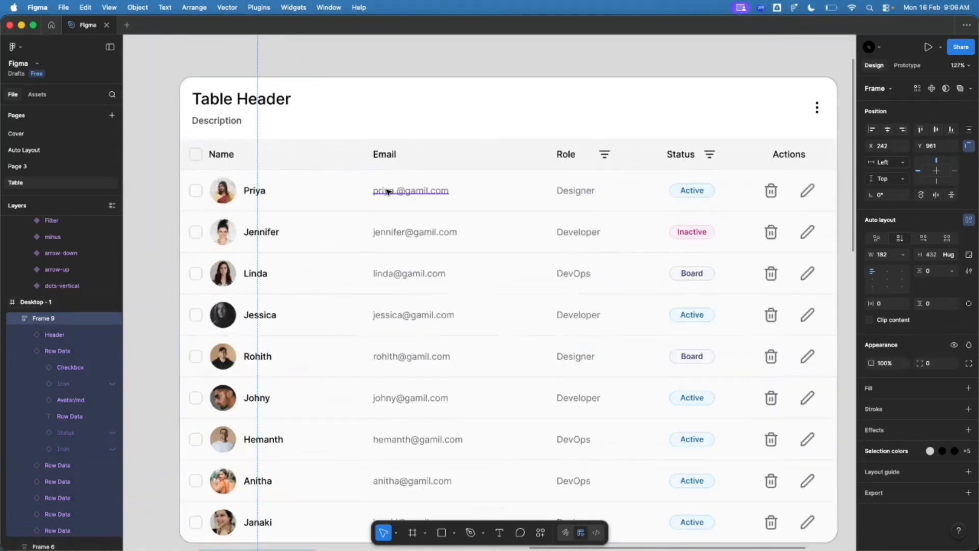
left_click(388, 191, "super")
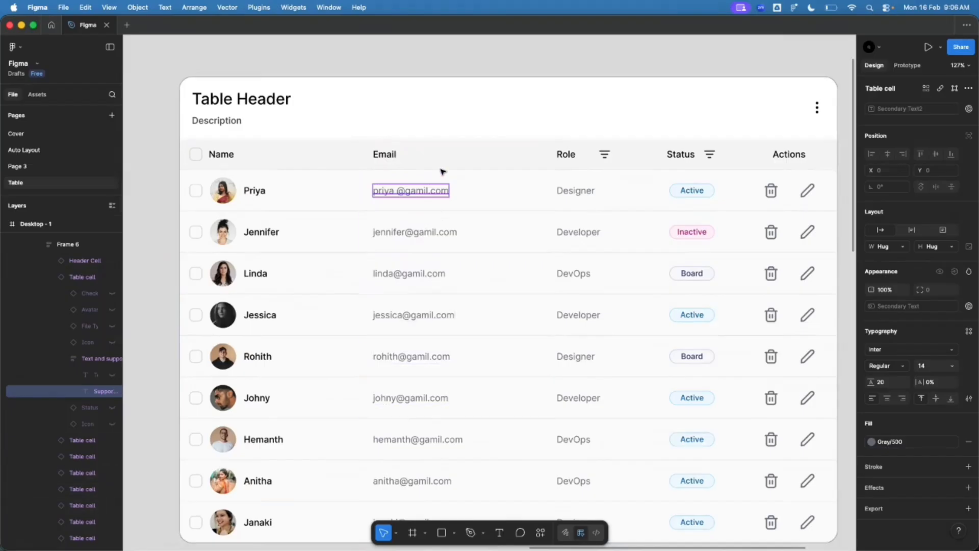
scroll(441, 153, "down", 8)
left_click(439, 316)
Step: Alt-drag a copy of the Name column so it sits flush against the original
scroll(351, 320, "up", 10)
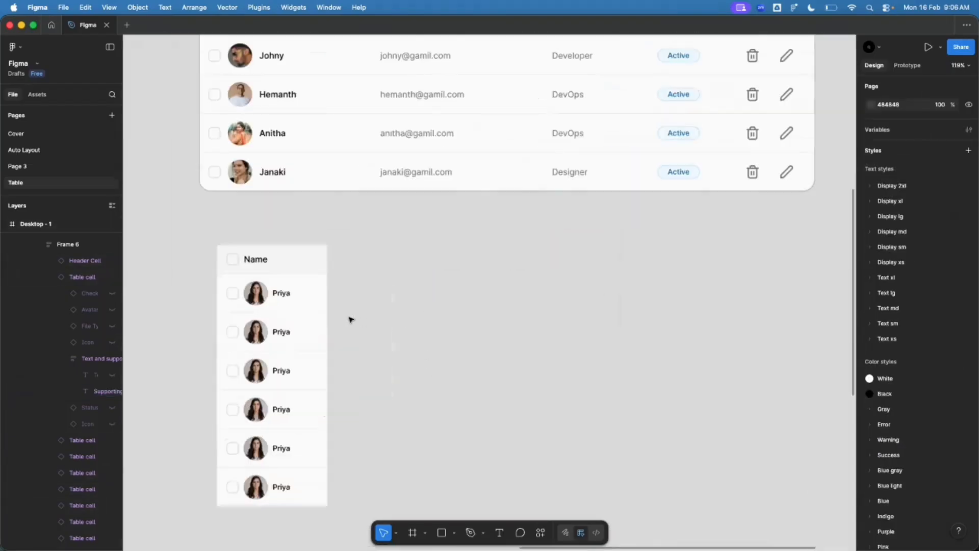
left_click(302, 271)
scroll(301, 270, "down", 3)
left_click_drag(251, 271, 376, 271)
left_click_drag(369, 273, 363, 275)
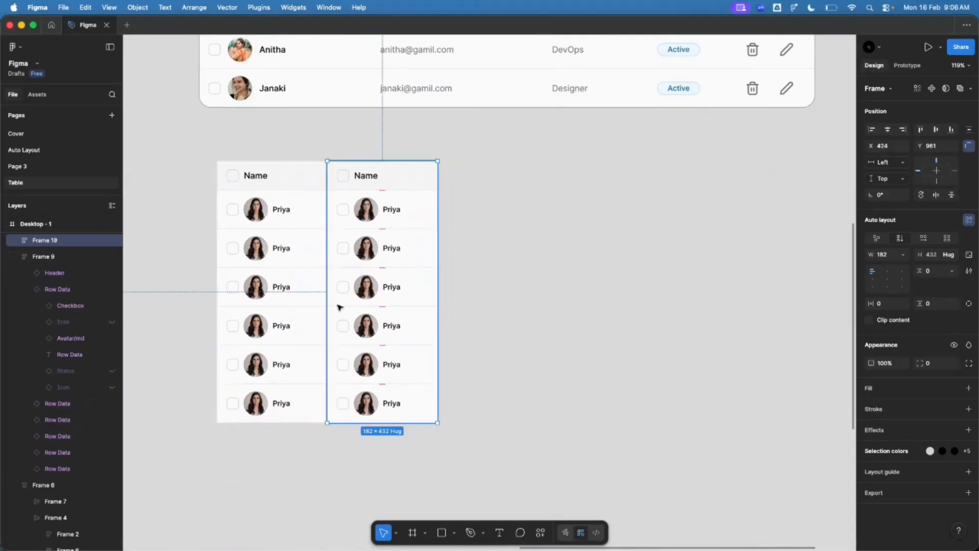
key("super+z")
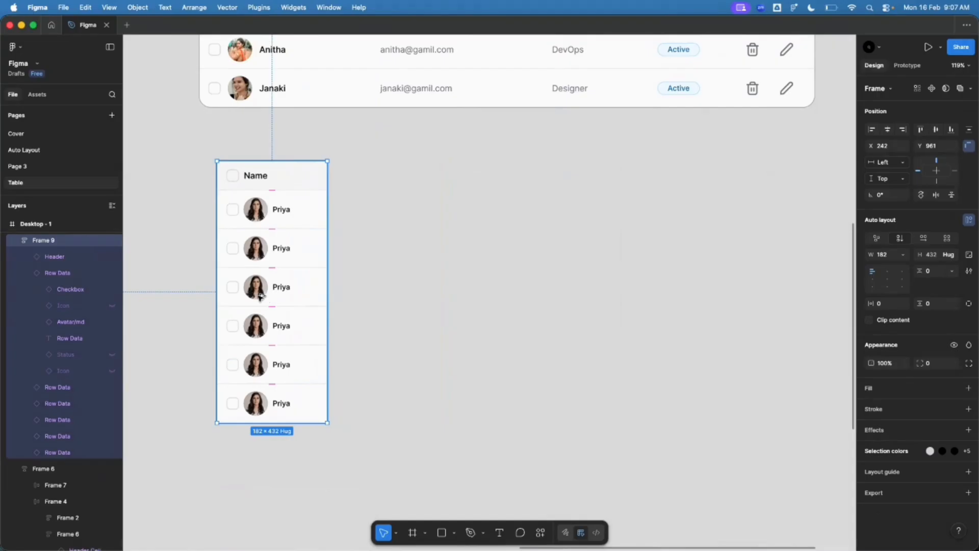
left_click_drag(268, 298, 374, 296)
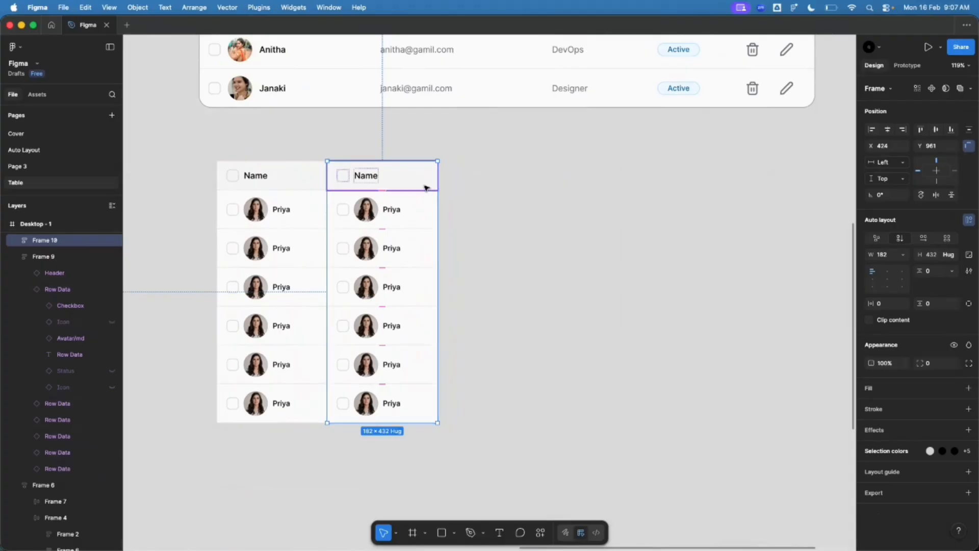
Step: Drill into the copied column and select its header cell
scroll(415, 192, "up", 5)
double_click(393, 199)
left_click(367, 170)
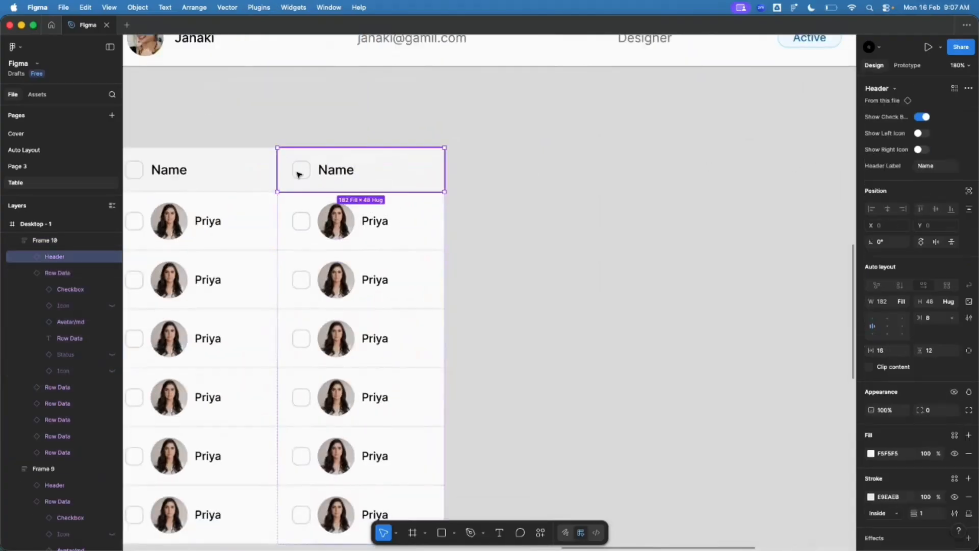
Step: Hide the copied header's checkbox and set its Header Label to Email
left_click(922, 118)
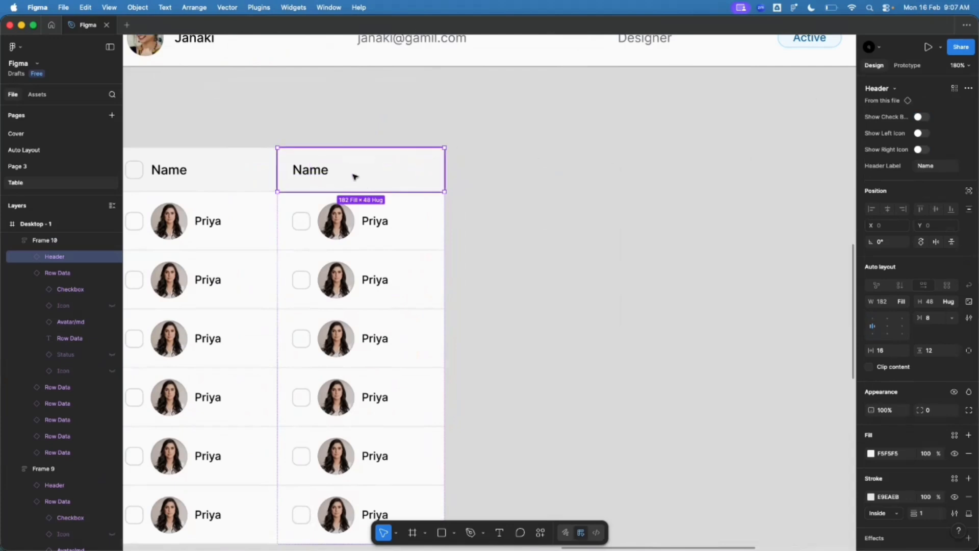
left_click(942, 169)
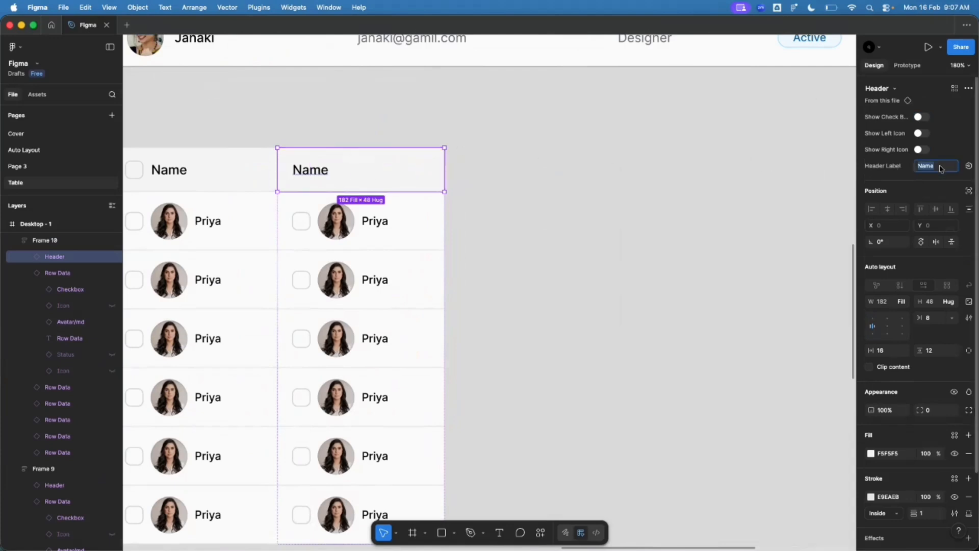
type("Email")
key("Return")
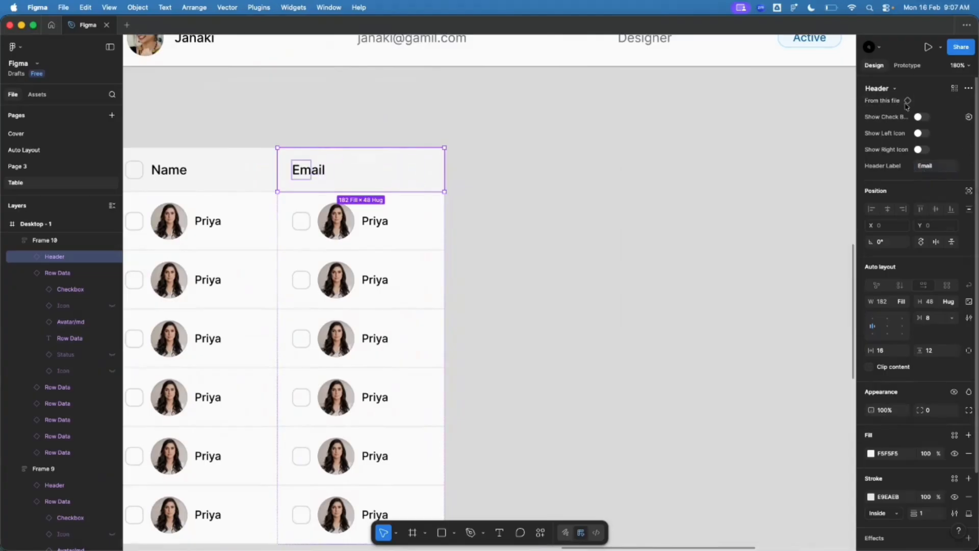
left_click(937, 170)
type("fgdskgf")
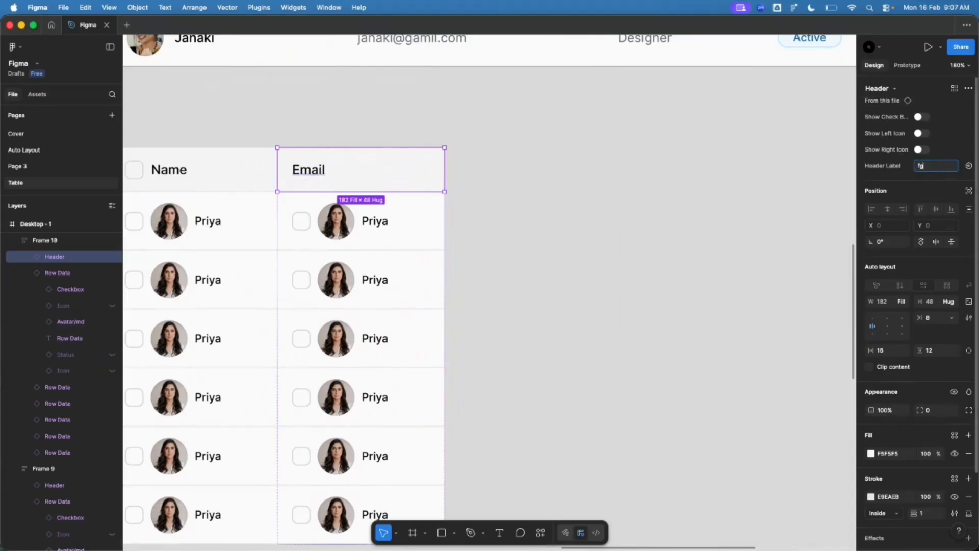
key("Return")
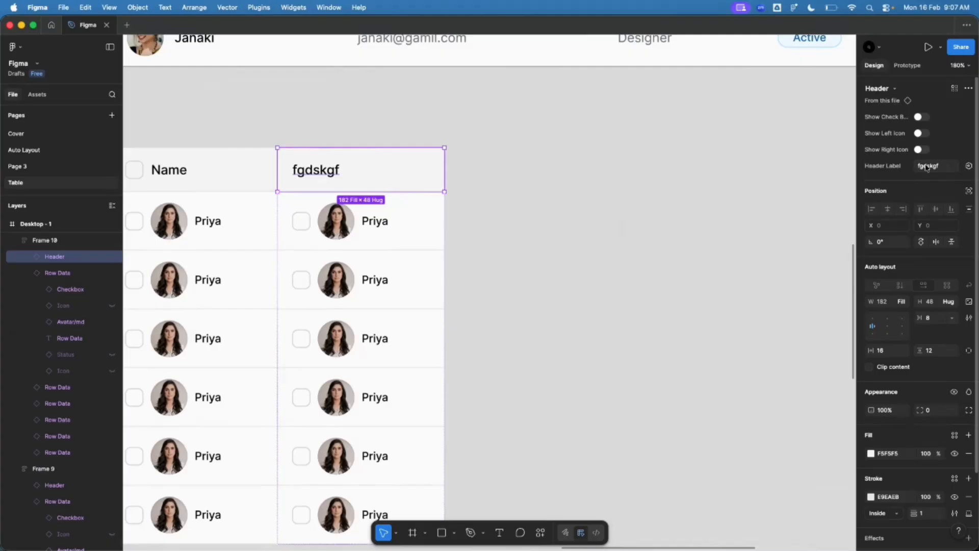
left_click(927, 168)
type("Email")
key("Return")
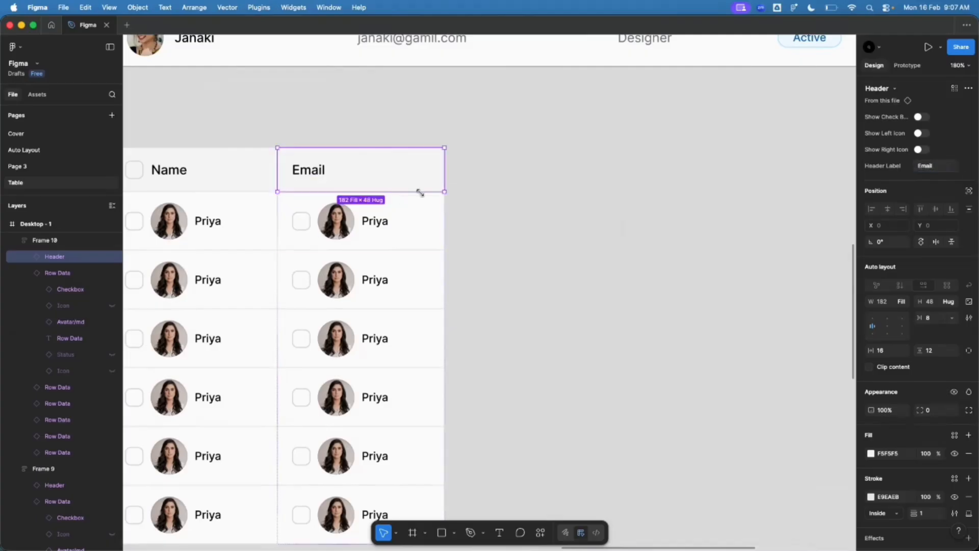
left_click(397, 211)
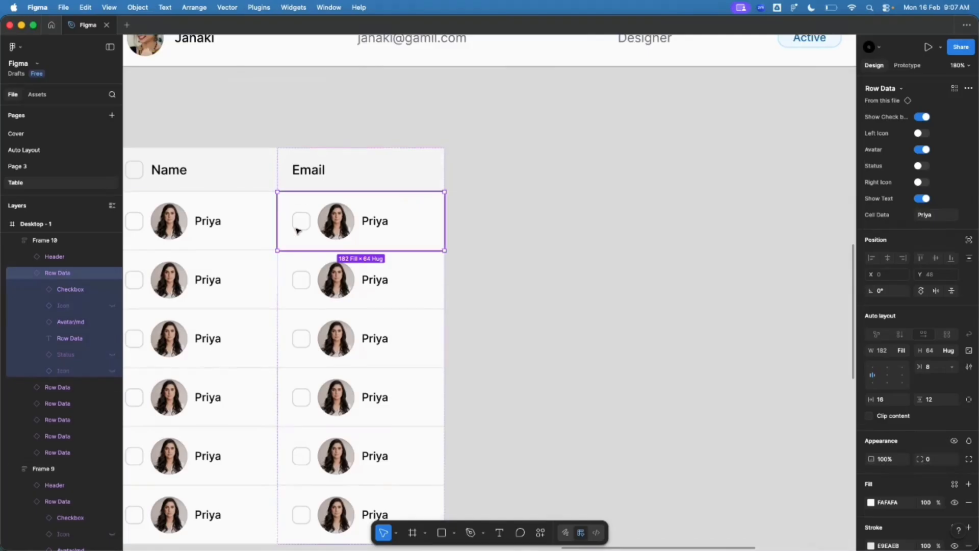
Step: Turn off Show Check box and Avatar on the first Email-column cell
left_click(921, 117)
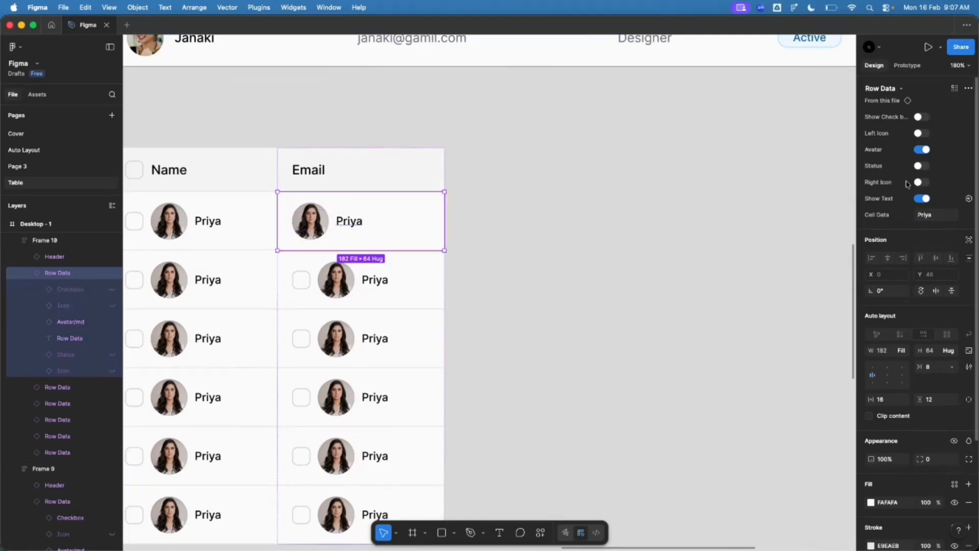
left_click(921, 150)
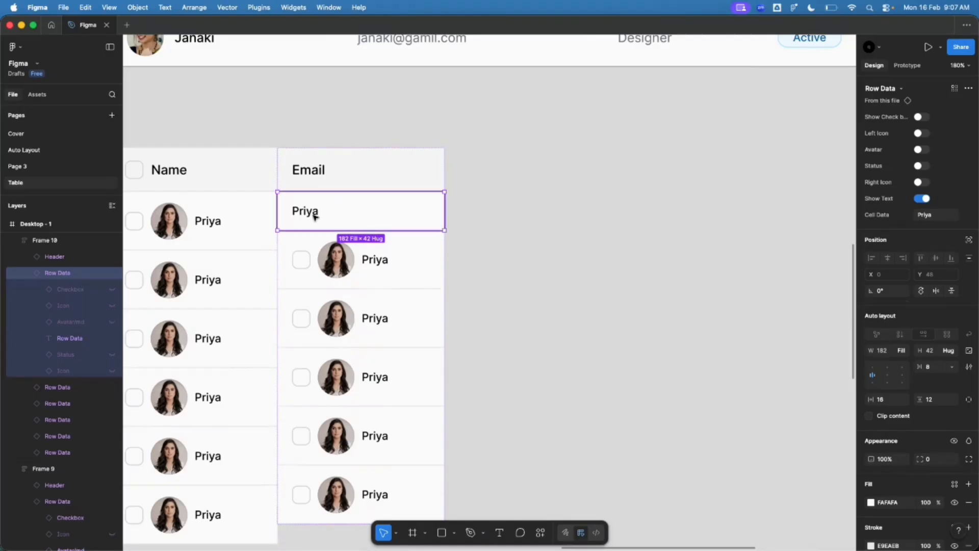
double_click(307, 216)
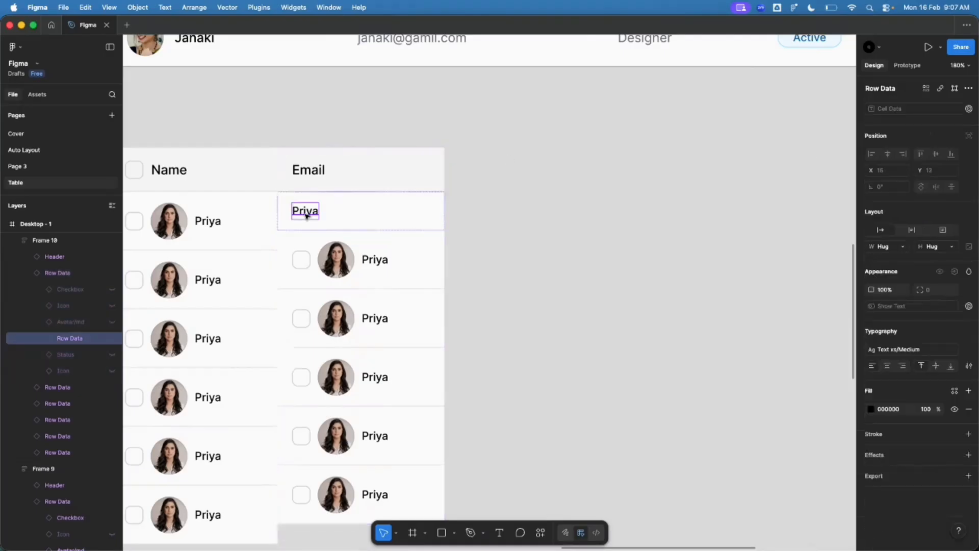
left_click(317, 249)
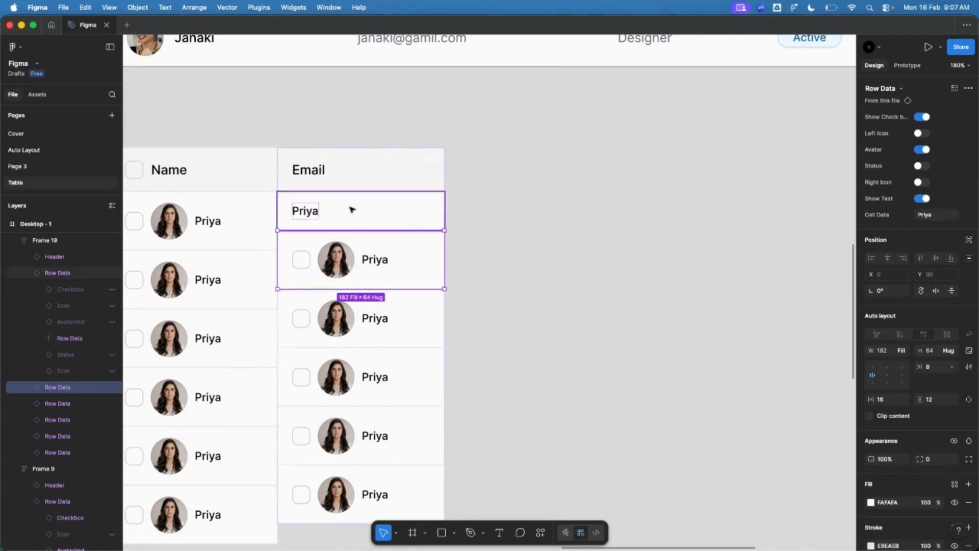
left_click(351, 210)
Step: Compare the Email cell's height with the first Name cell and open its height field
left_click(263, 232)
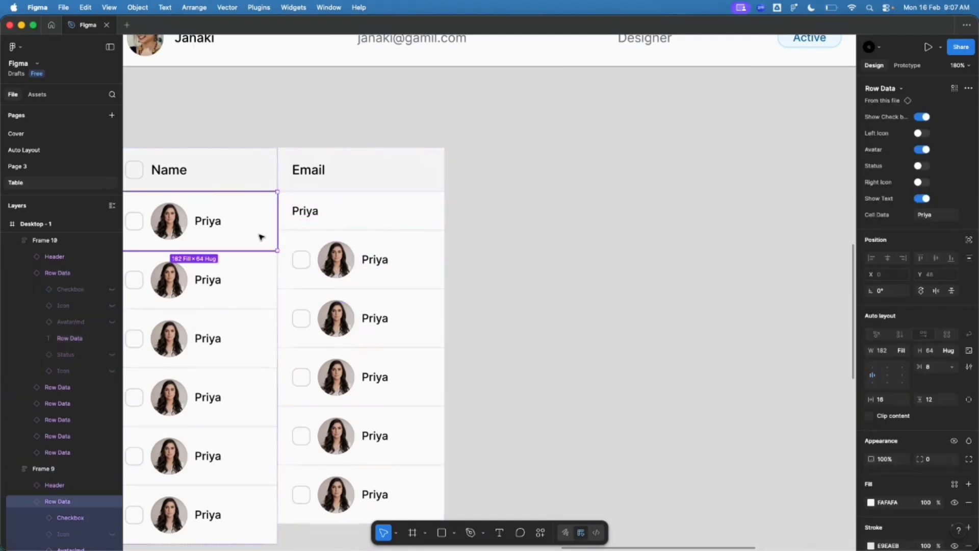
double_click(311, 214)
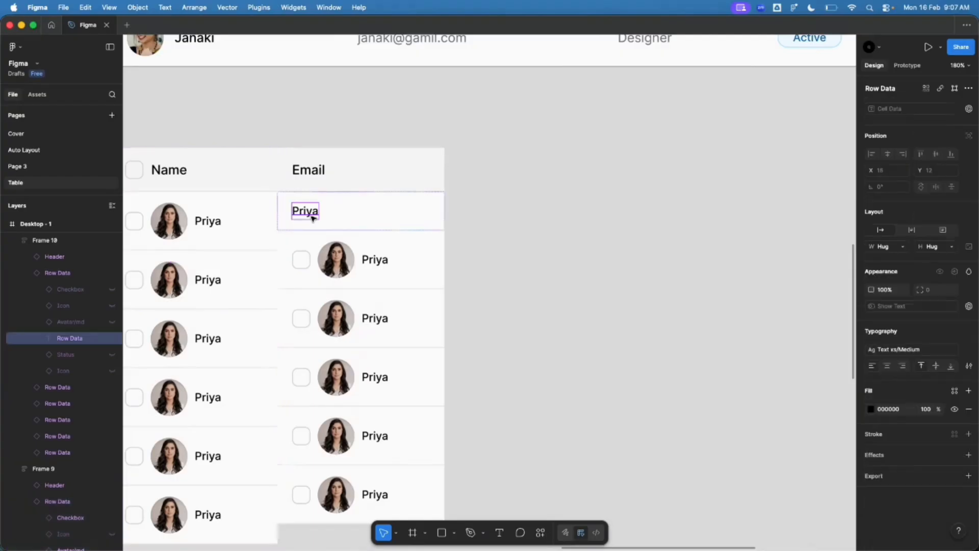
key("Escape")
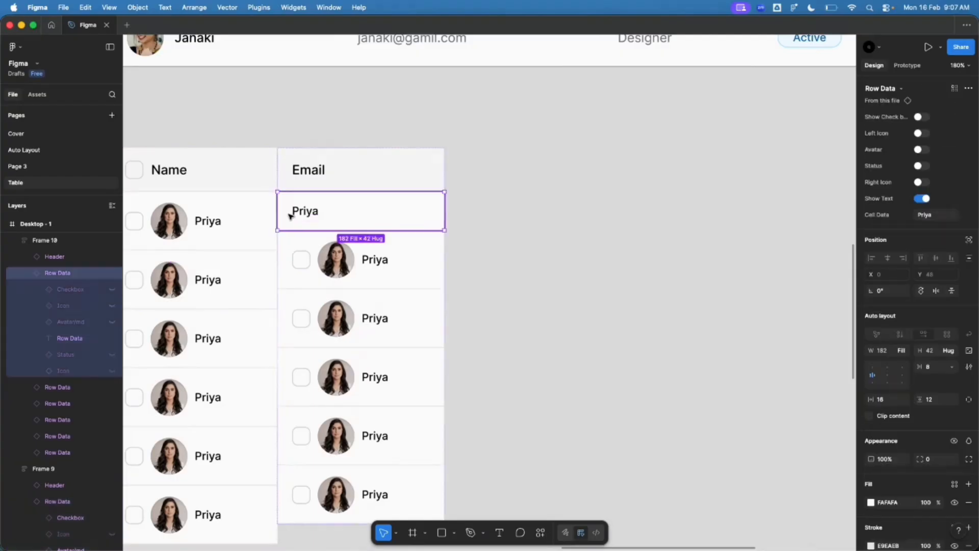
left_click(934, 356)
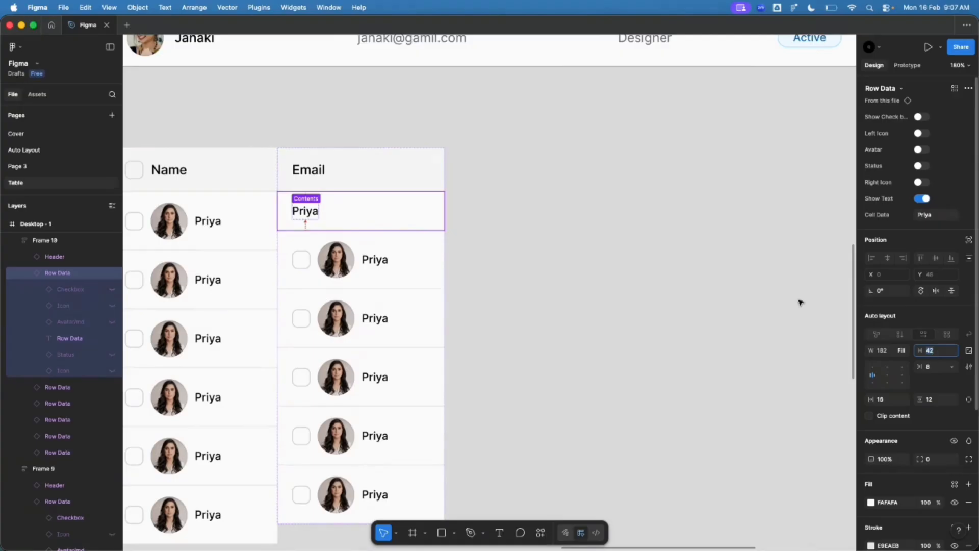
scroll(800, 302, "down", 10)
scroll(347, 122, "up", 10)
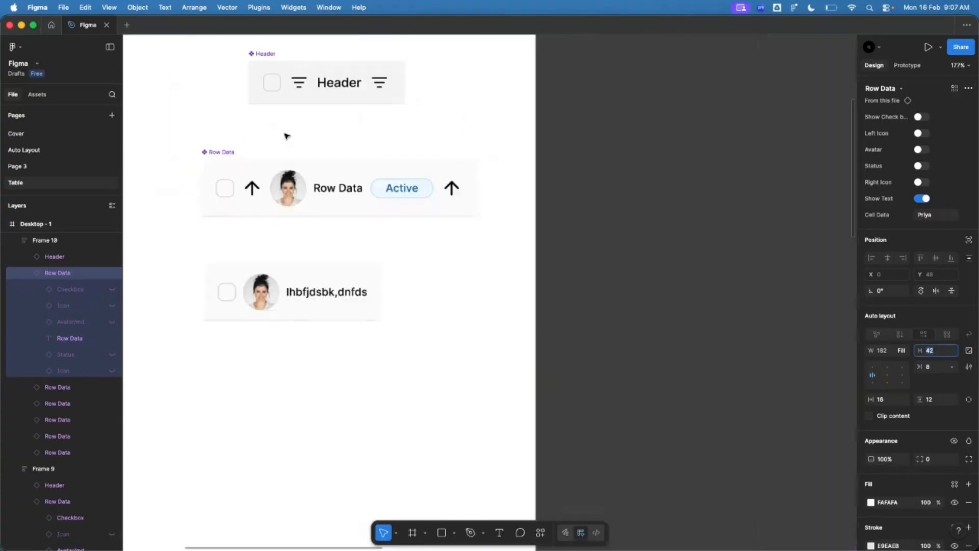
Step: Give the main Row Data component a fixed height of 64
left_click(223, 155)
left_click(952, 356)
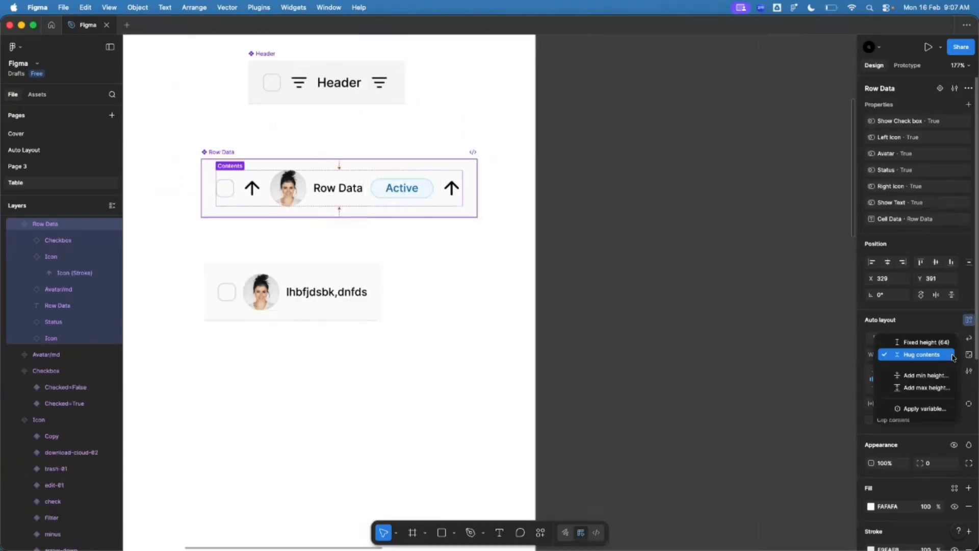
left_click(924, 342)
scroll(218, 301, "down", 8)
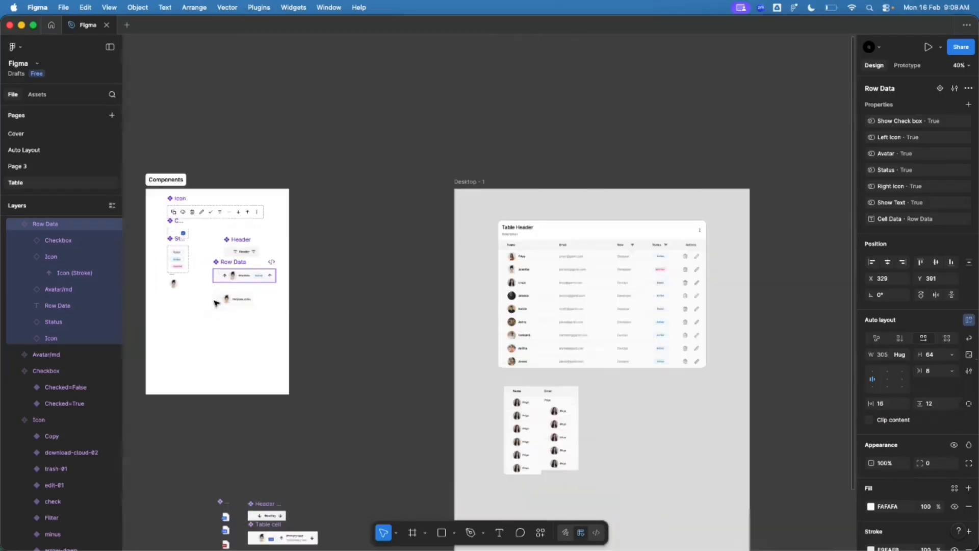
scroll(485, 356, "up", 8)
Step: Toggle the top Email cell's avatar on and back off
left_click(453, 327)
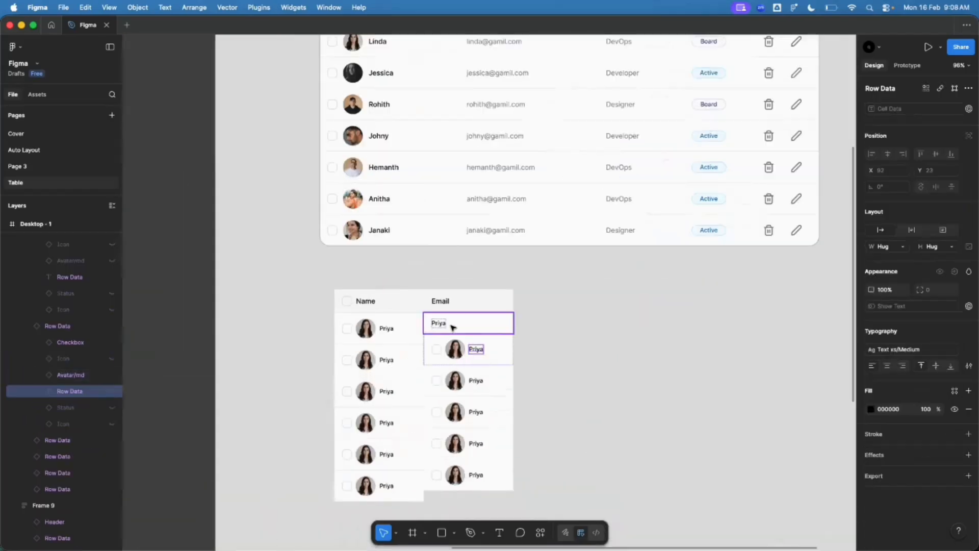
left_click(452, 327)
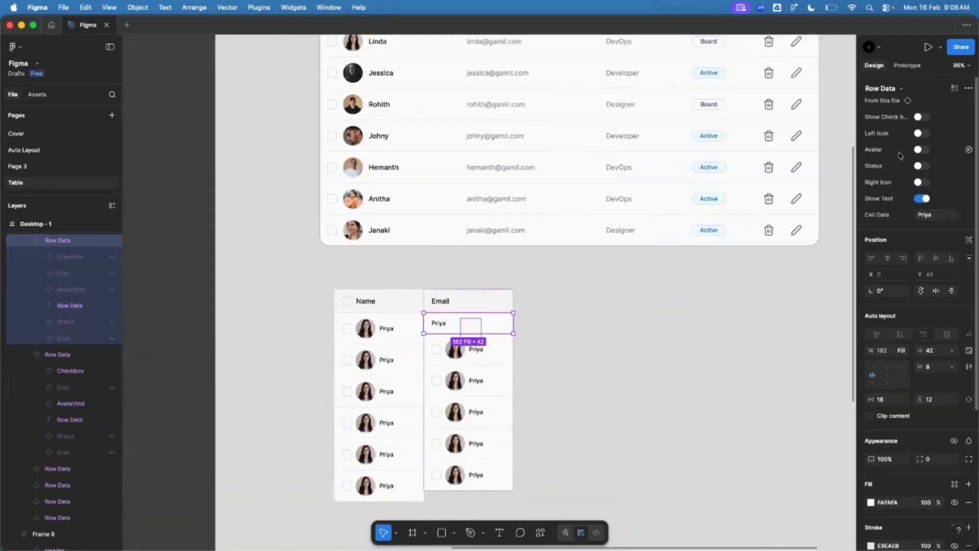
left_click(921, 150)
left_click(921, 149)
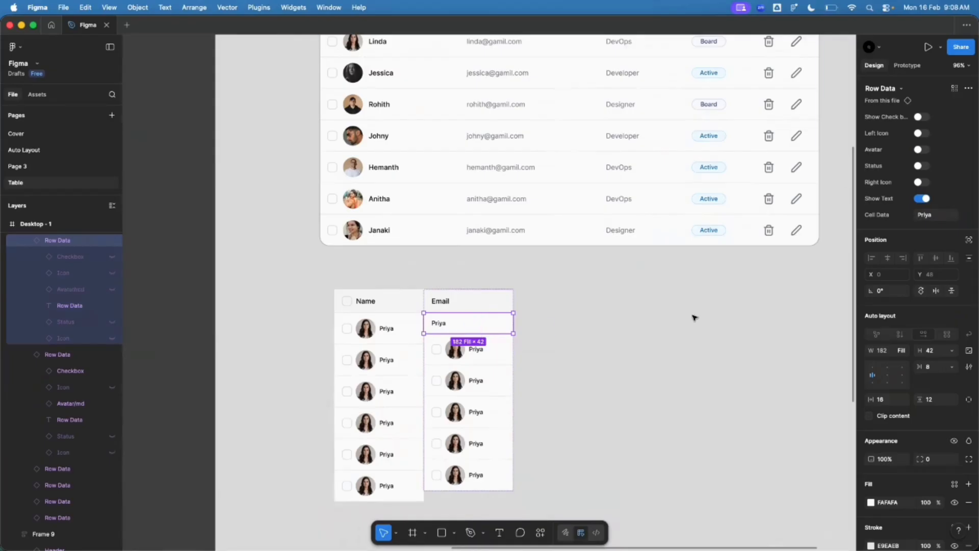
scroll(418, 371, "up", 5)
scroll(417, 374, "down", 4)
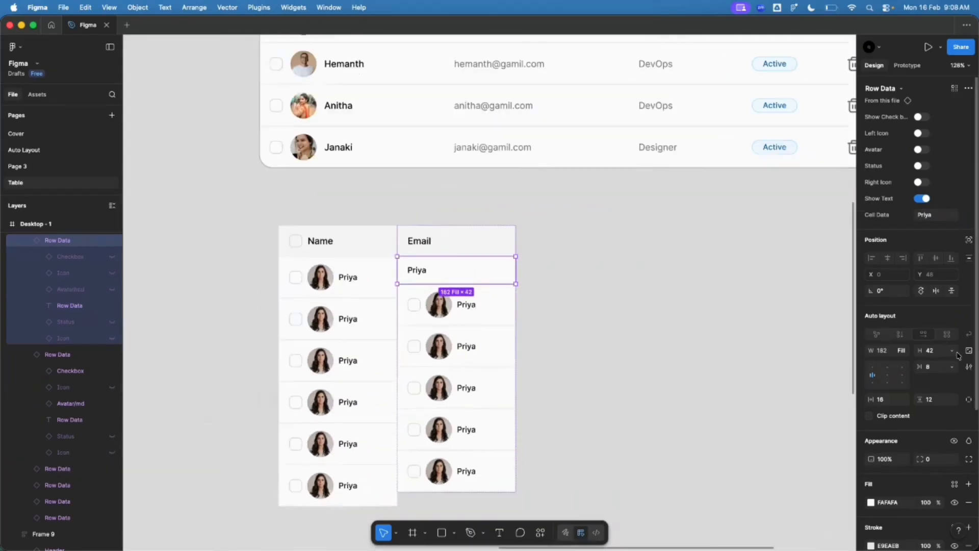
Step: Hide the second Email cell's checkbox and avatar, then delete the top Email cell
left_click(449, 319)
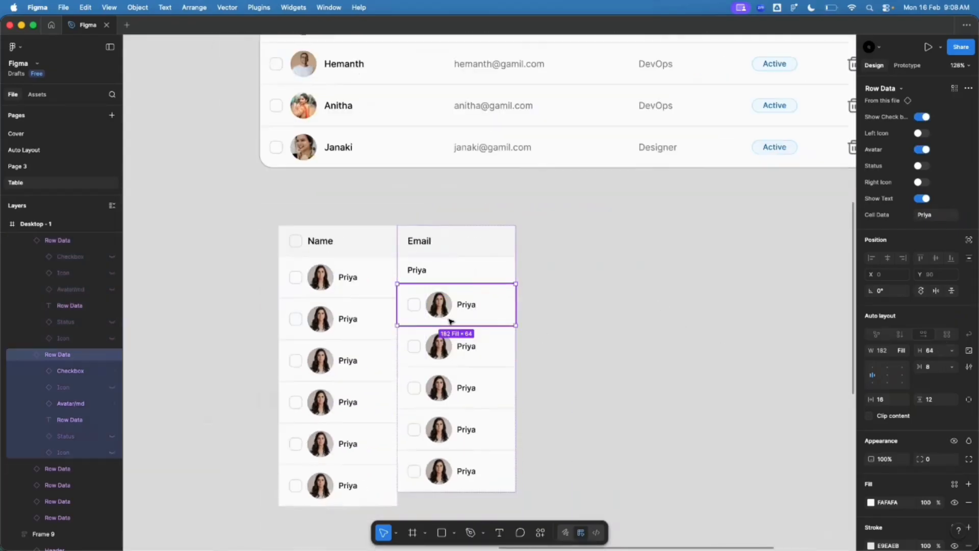
left_click(920, 118)
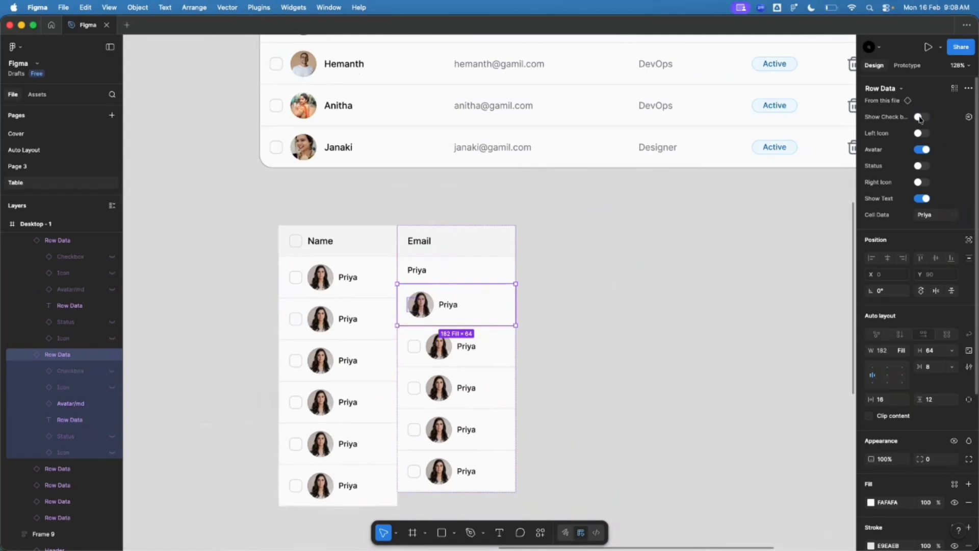
left_click(922, 149)
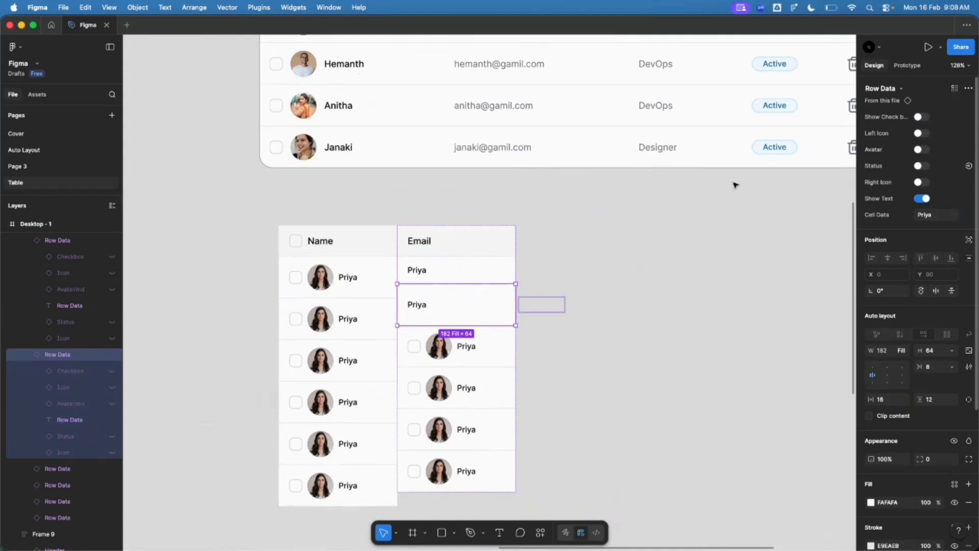
left_click(476, 279)
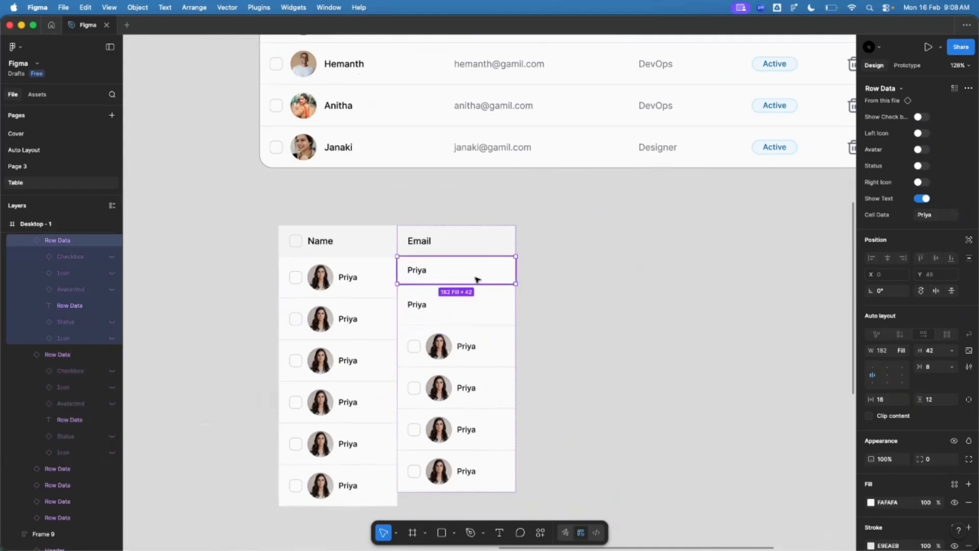
key("Delete")
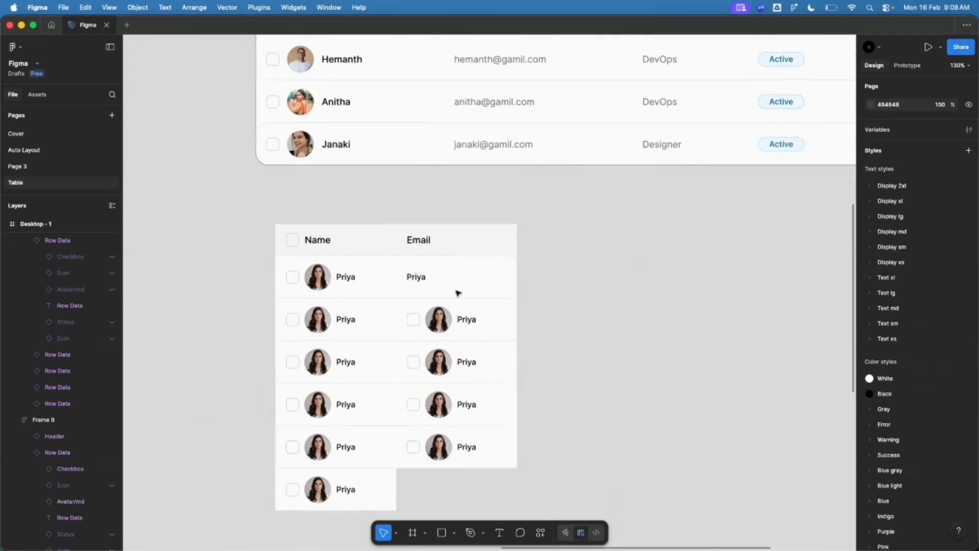
Step: Duplicate the text-only Email cell with Cmd+D, then select the whole Email column
scroll(457, 294, "up", 3)
left_click(457, 339)
left_click(458, 339)
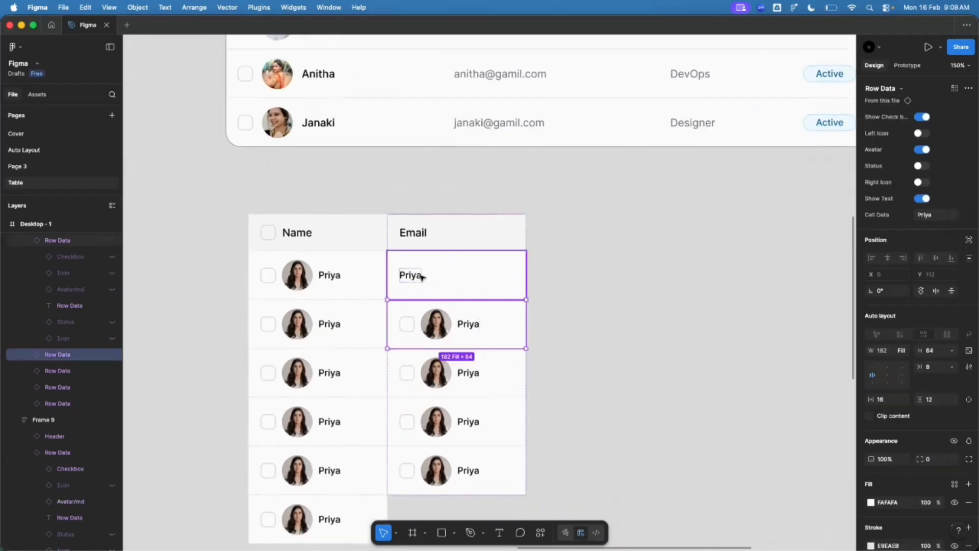
left_click(421, 276)
key("ctrl+d")
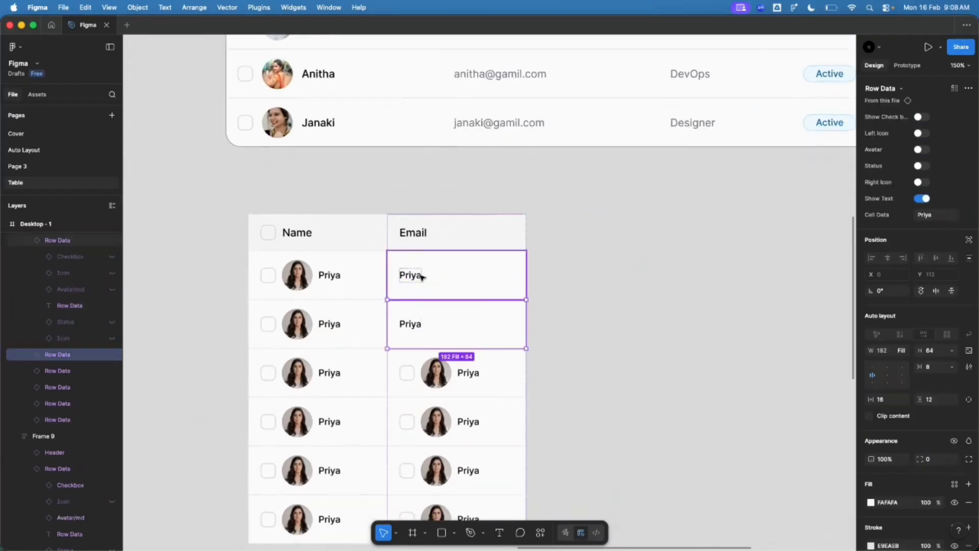
scroll(422, 277, "down", 2)
scroll(365, 301, "down", 5)
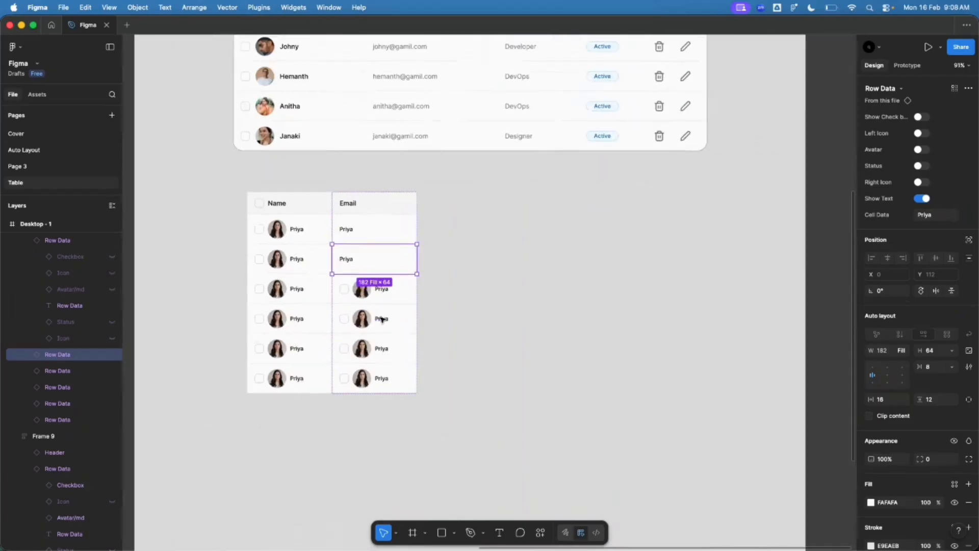
scroll(337, 260, "up", 3)
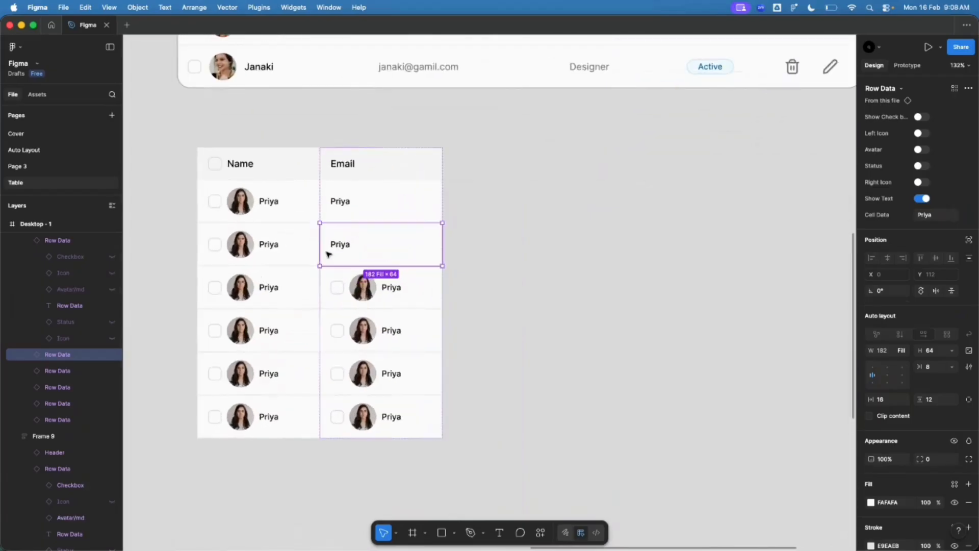
left_click(582, 212)
left_click(264, 220)
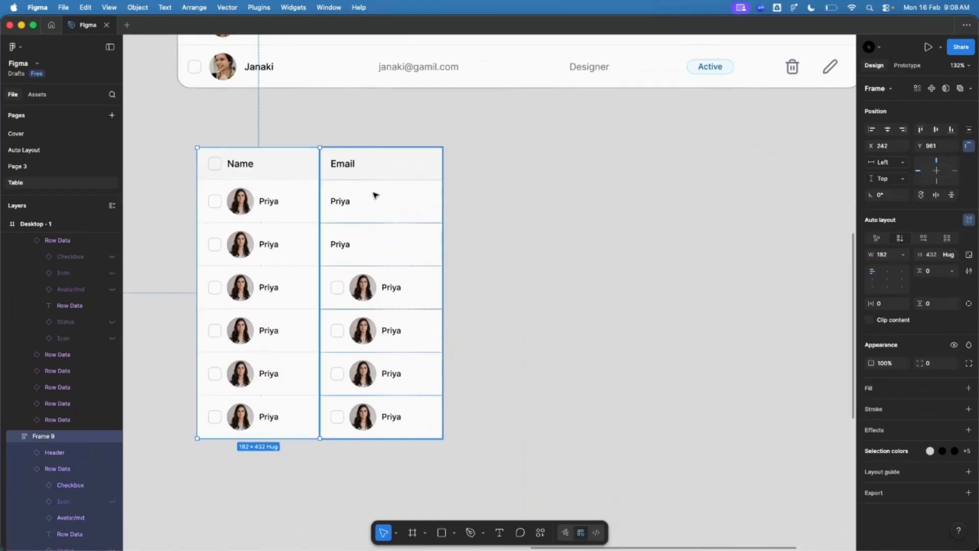
left_click(376, 194)
Step: Delete the copied Email column and zoom out to view the full Table Header
key("Delete")
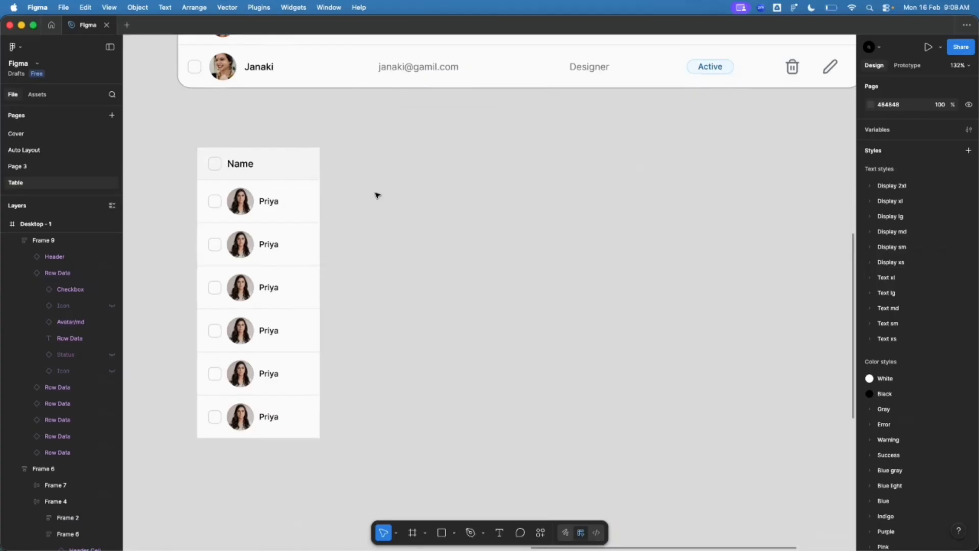
scroll(194, 369, "down", 5)
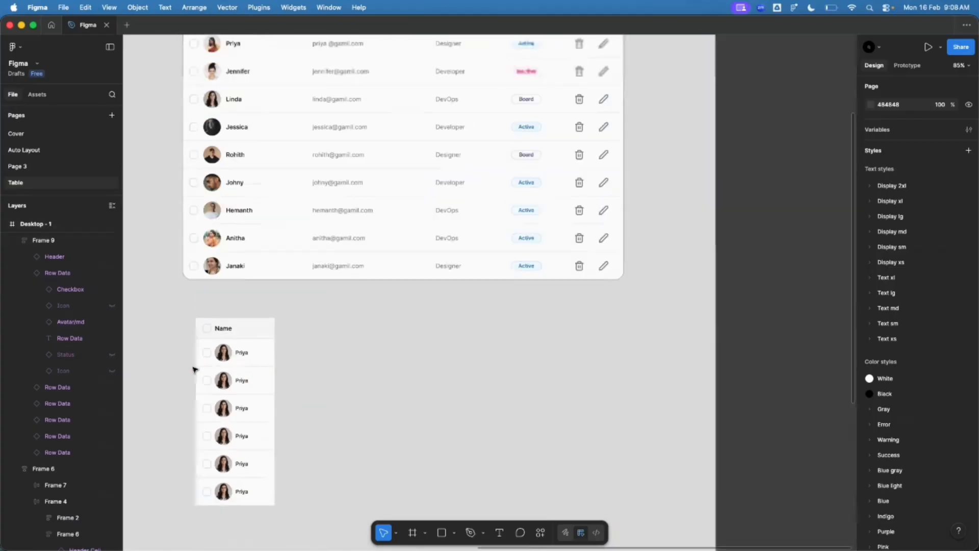
scroll(291, 273, "up", 3)
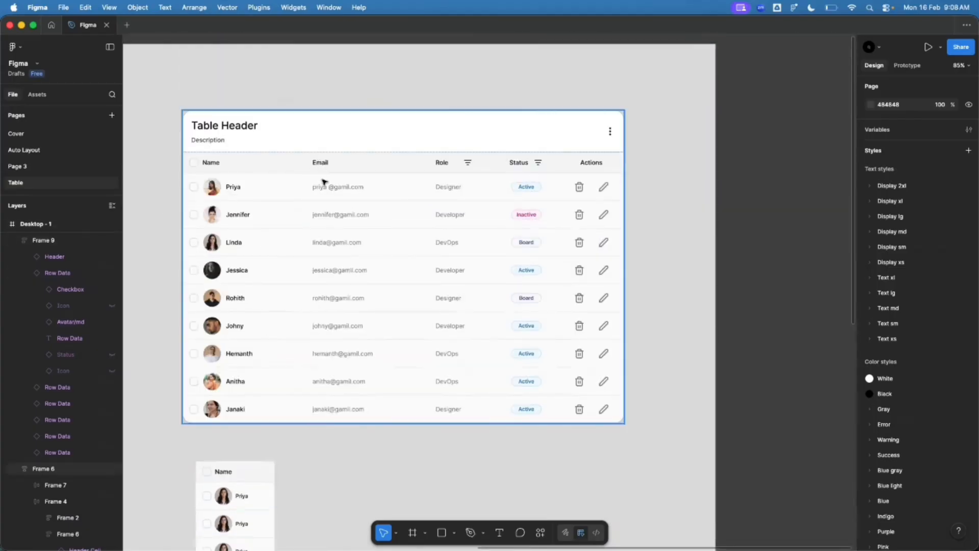
scroll(320, 163, "up", 2)
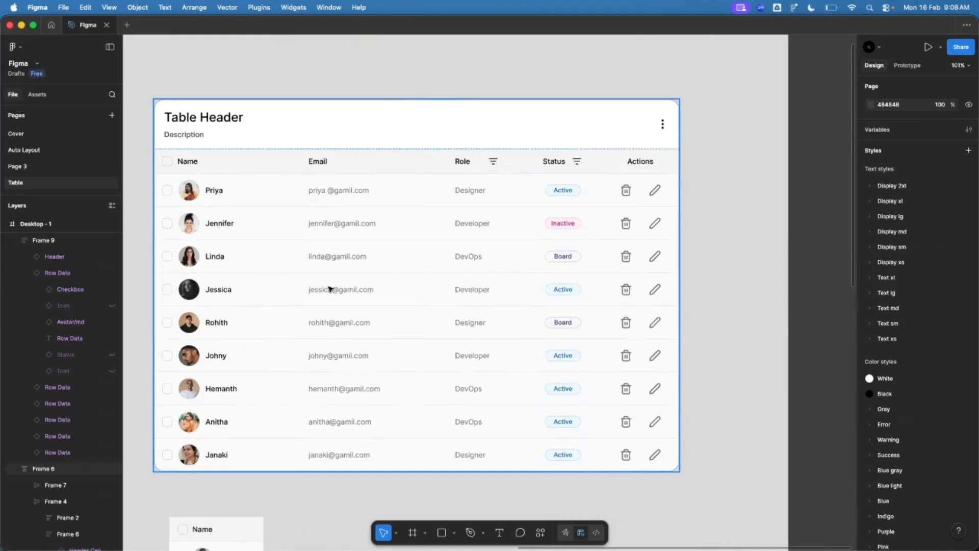
Step: Alt-drag Frame 9 to the right so the new Frame 10 sits flush beside it
scroll(336, 372, "down", 7)
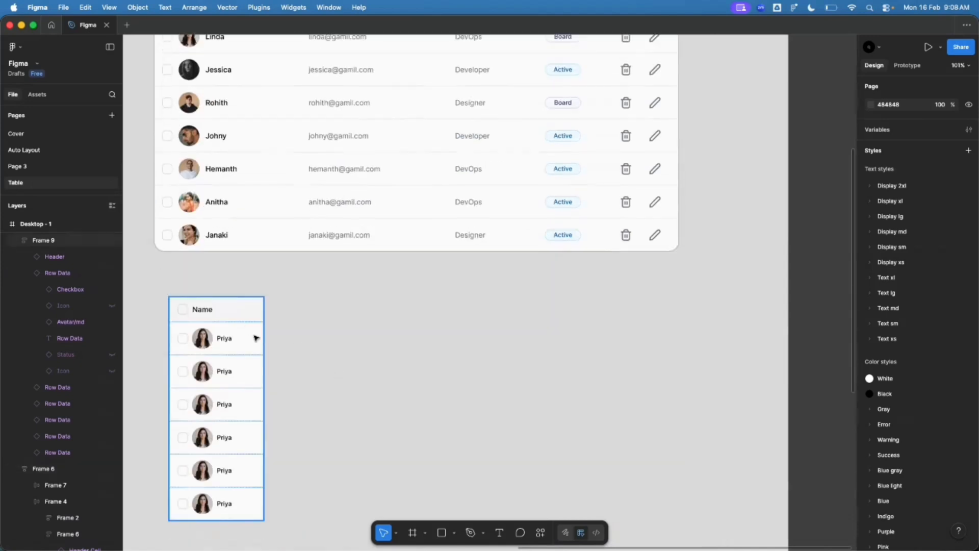
scroll(218, 287, "up", 4)
left_click(210, 213)
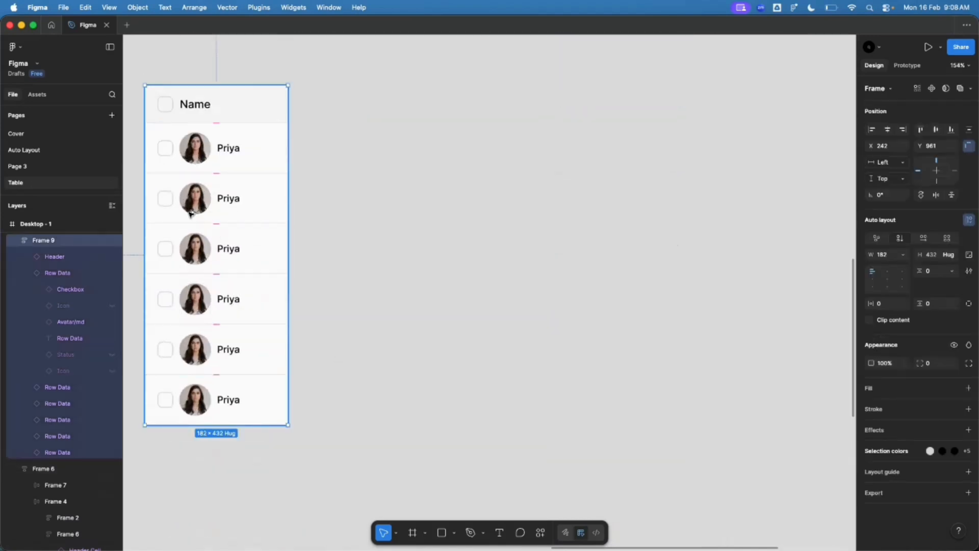
left_click_drag(206, 213, 335, 214)
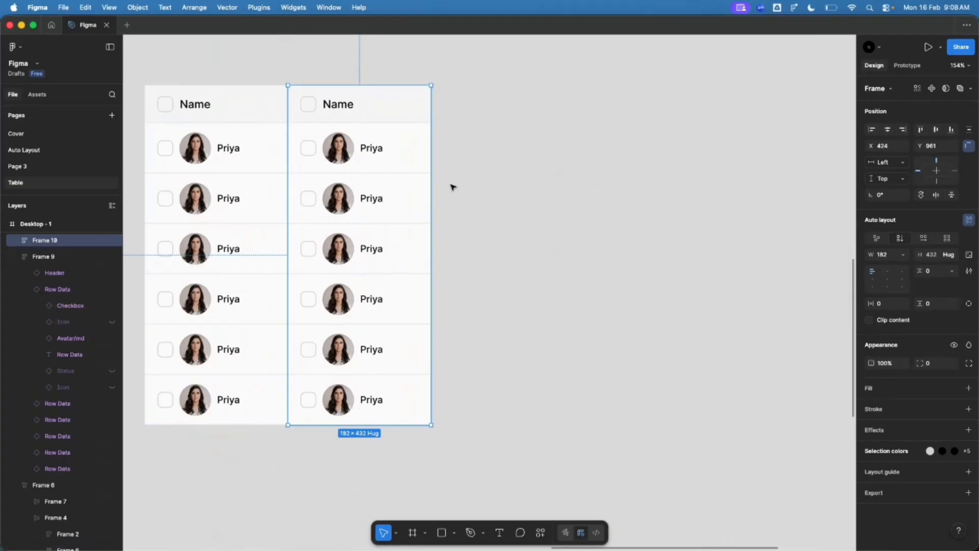
left_click_drag(312, 195, 308, 192)
Step: Hide the copied header's checkbox, label it Email, and toggle its right icon
left_click(337, 147, "super")
left_click(336, 118, "super")
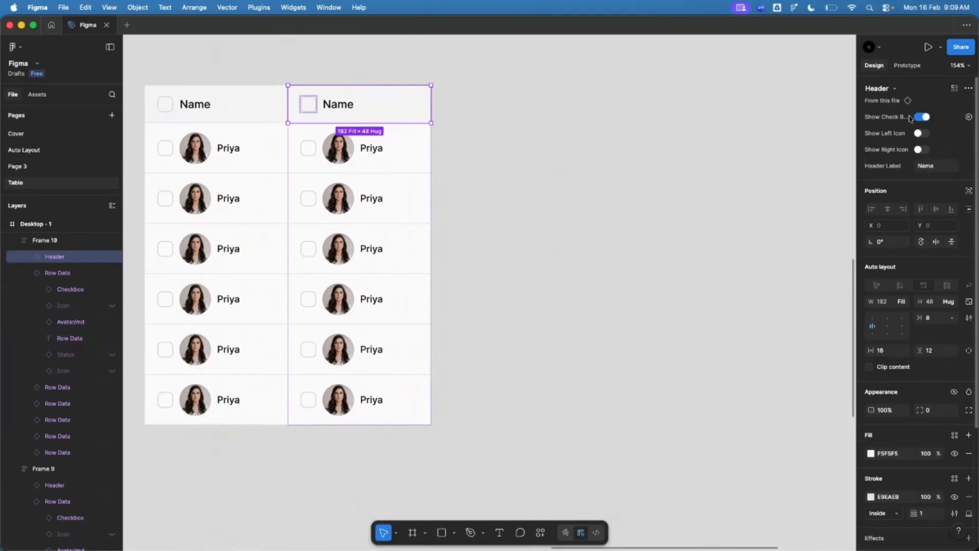
left_click(921, 117)
left_click(924, 167)
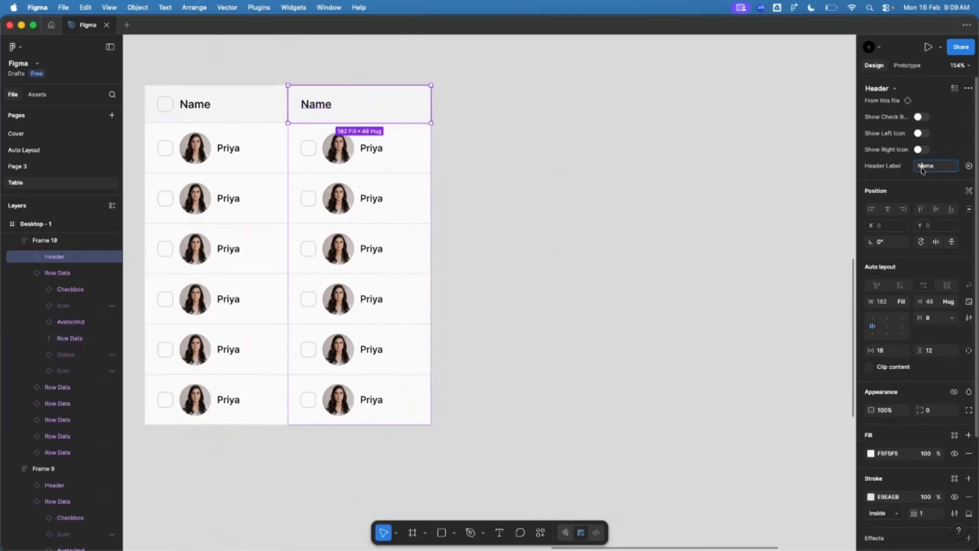
type("Email")
key("Return")
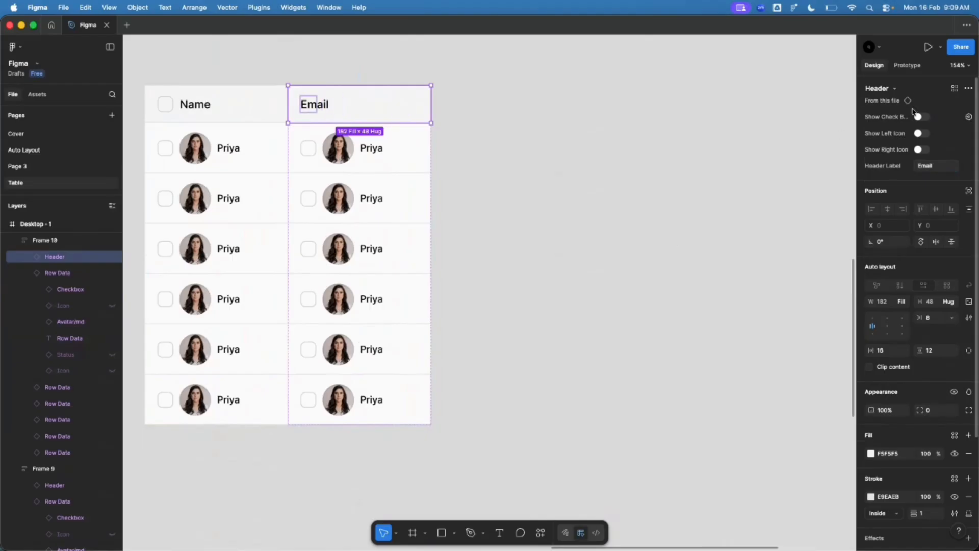
left_click(918, 150)
Step: Hide the first Email row's checkbox, then undo that change
left_click(411, 162)
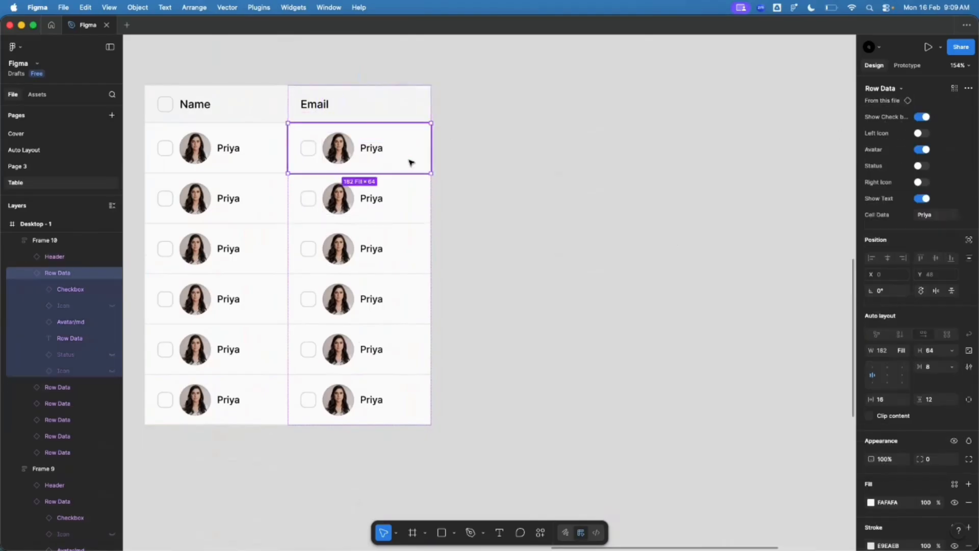
scroll(304, 398, "down", 5)
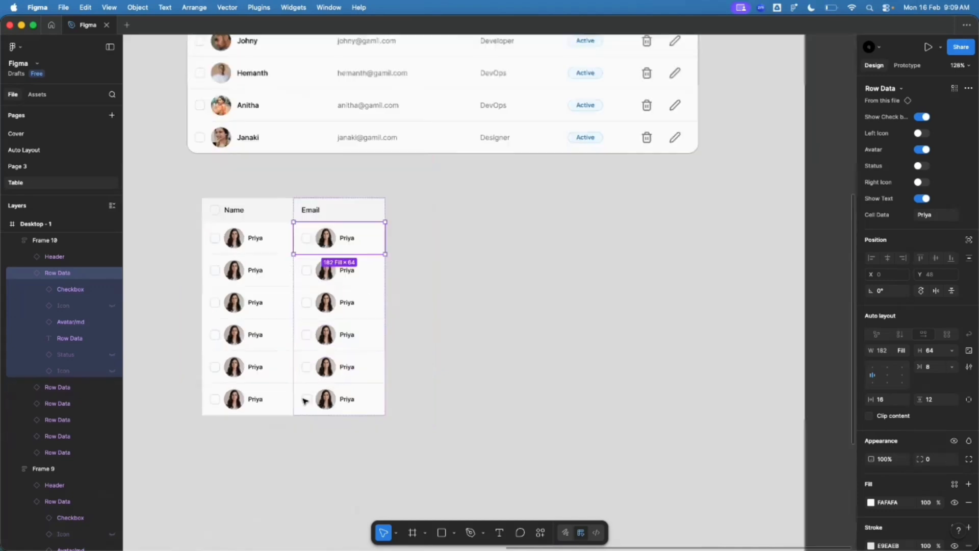
scroll(331, 102, "up", 2)
scroll(350, 184, "down", 4)
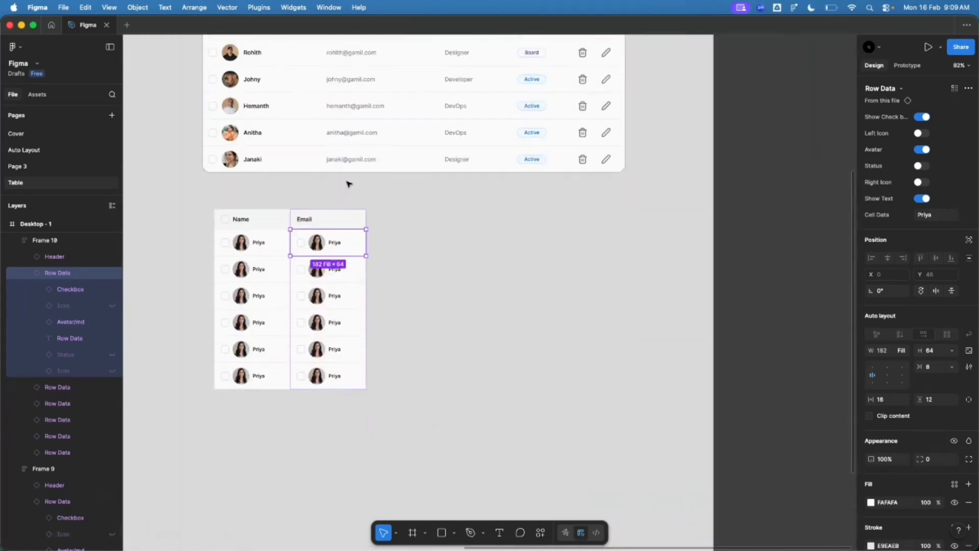
scroll(346, 181, "up", 5)
scroll(332, 237, "up", 3)
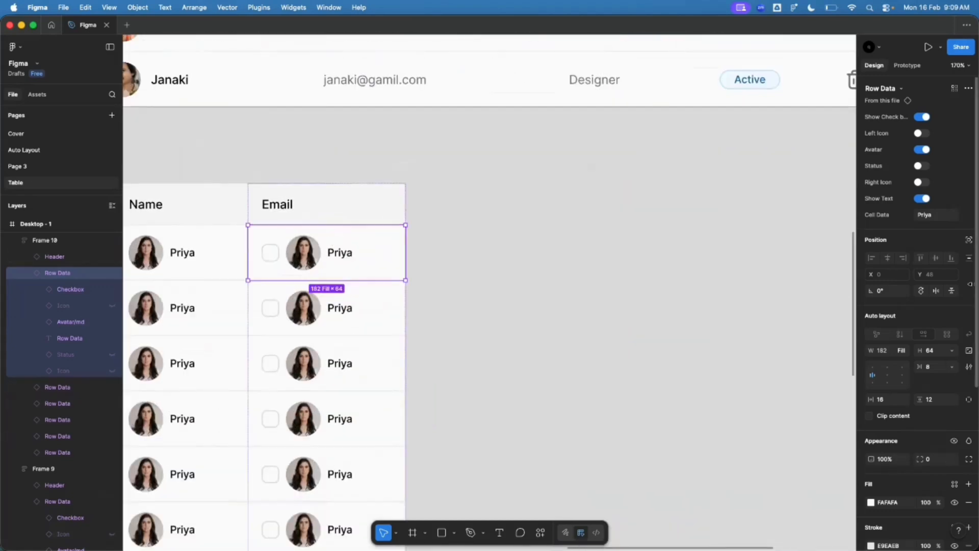
left_click(921, 117)
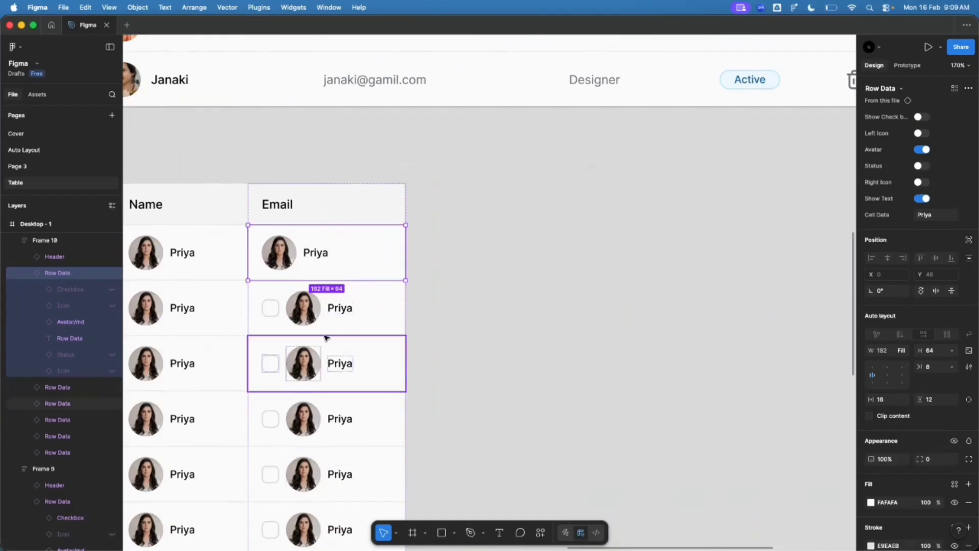
scroll(336, 314, "down", 3)
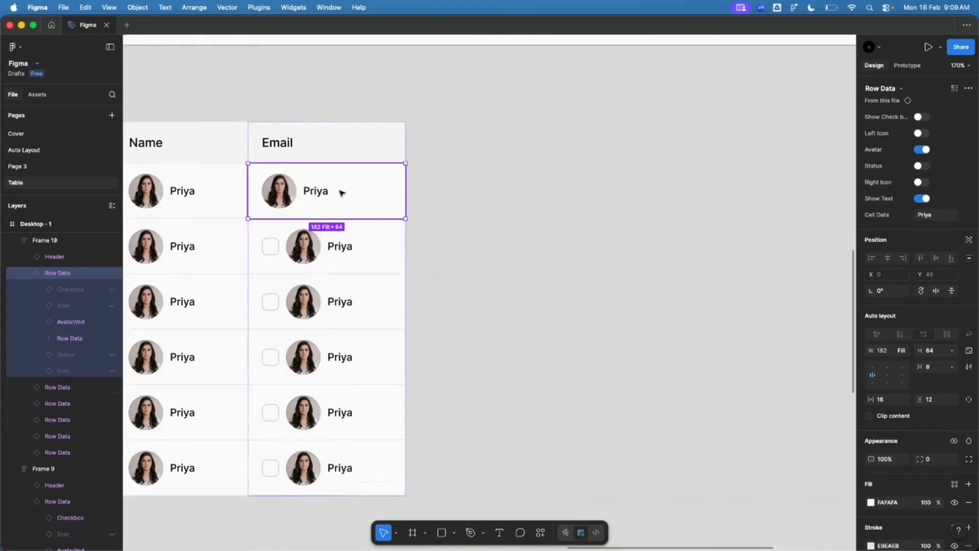
key("super+z")
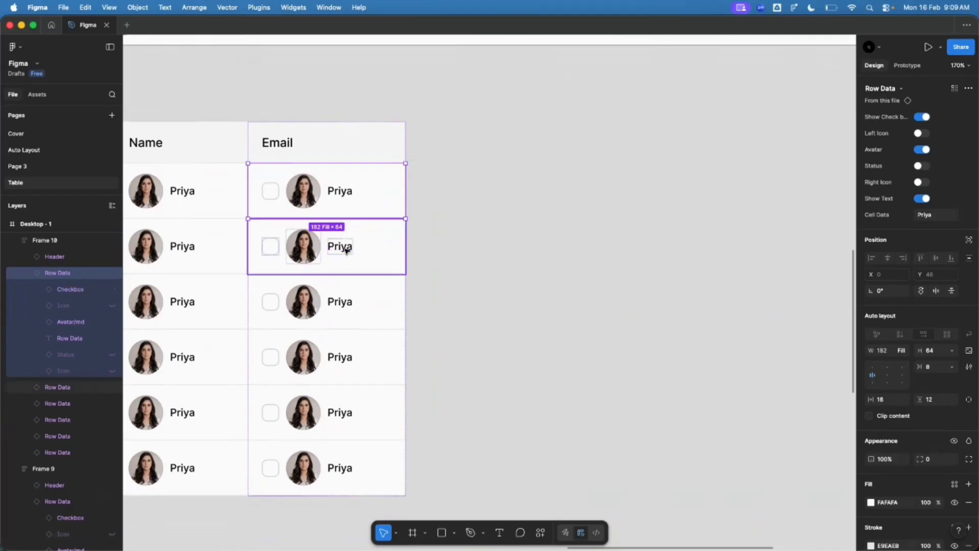
Step: Select all six Email data cells with Cmd+A, Shift-clicking to leave the header out
key("super+a")
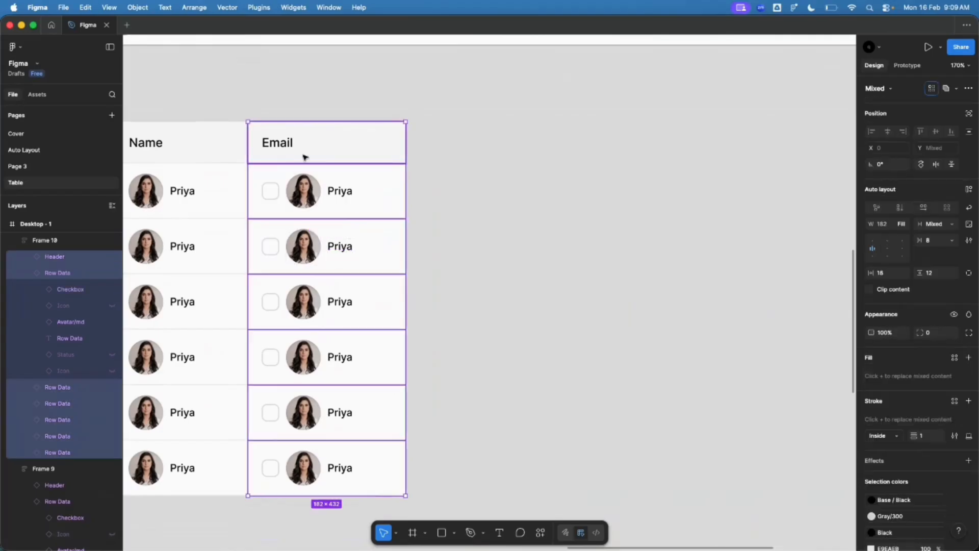
left_click(304, 157, "shift")
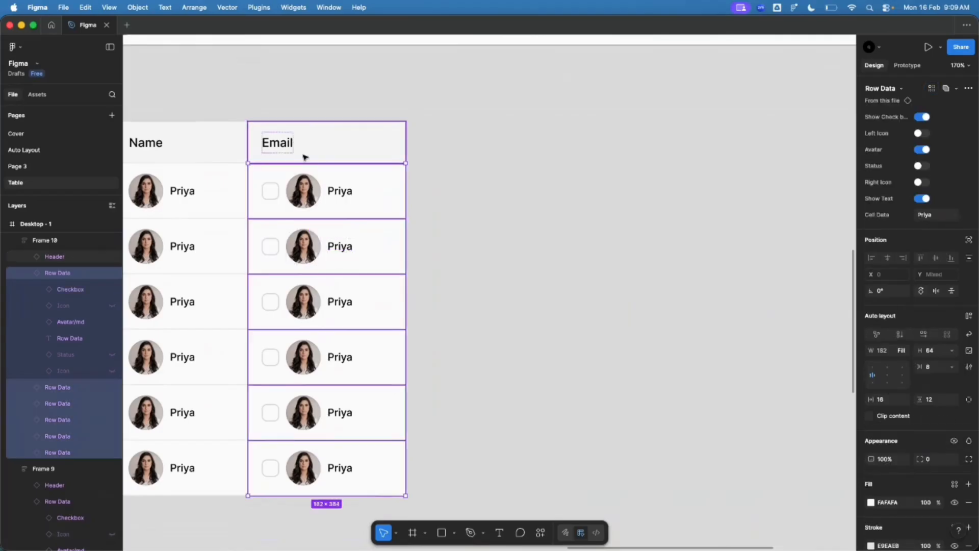
left_click(236, 220)
left_click(334, 225)
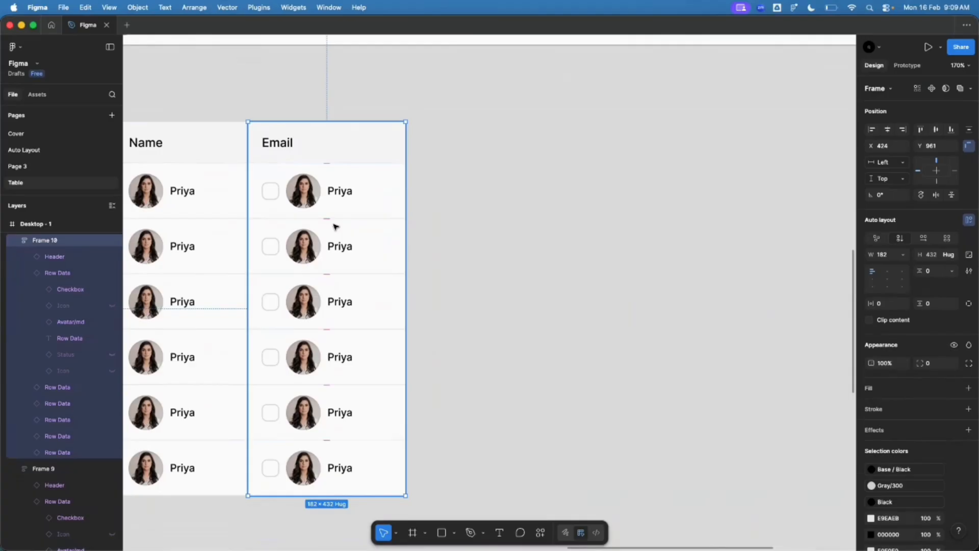
left_click(335, 225)
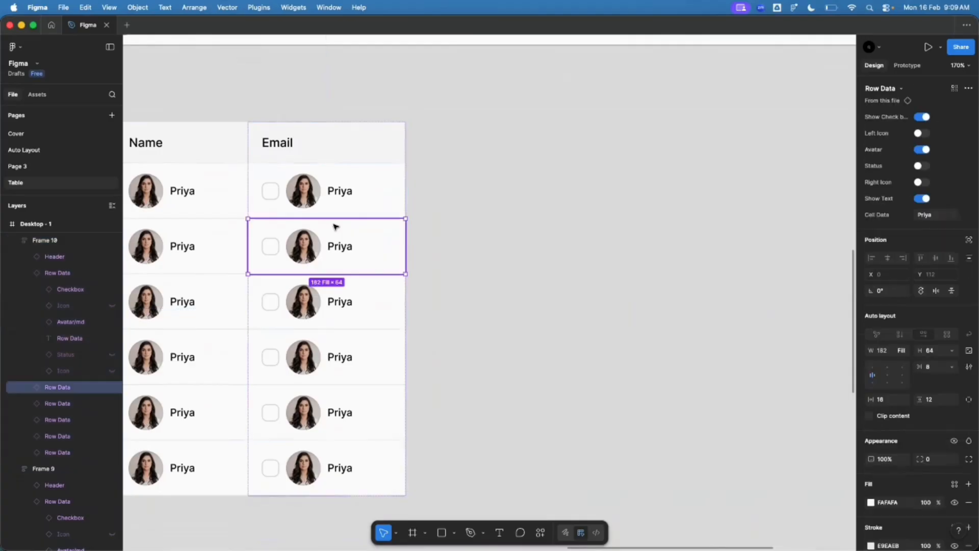
key("super+a")
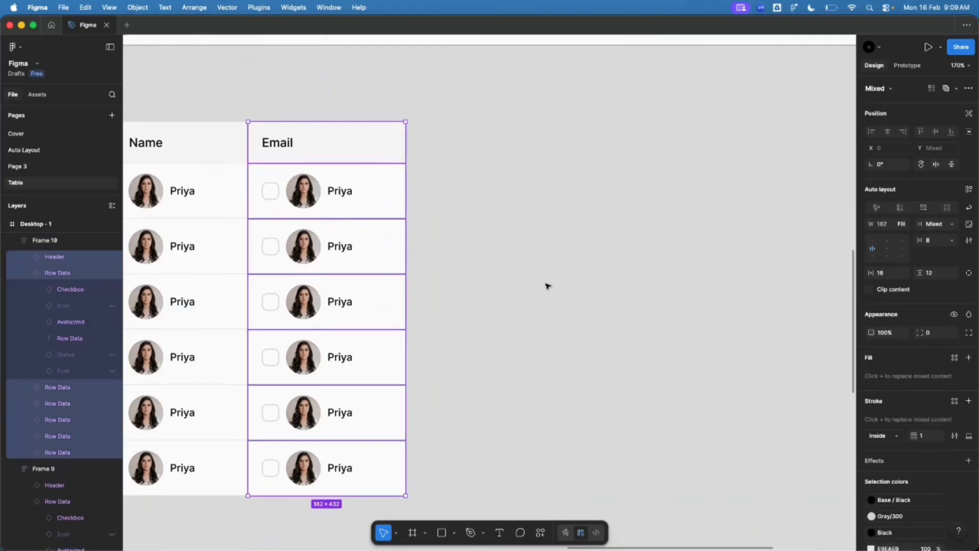
left_click(548, 286)
double_click(325, 184)
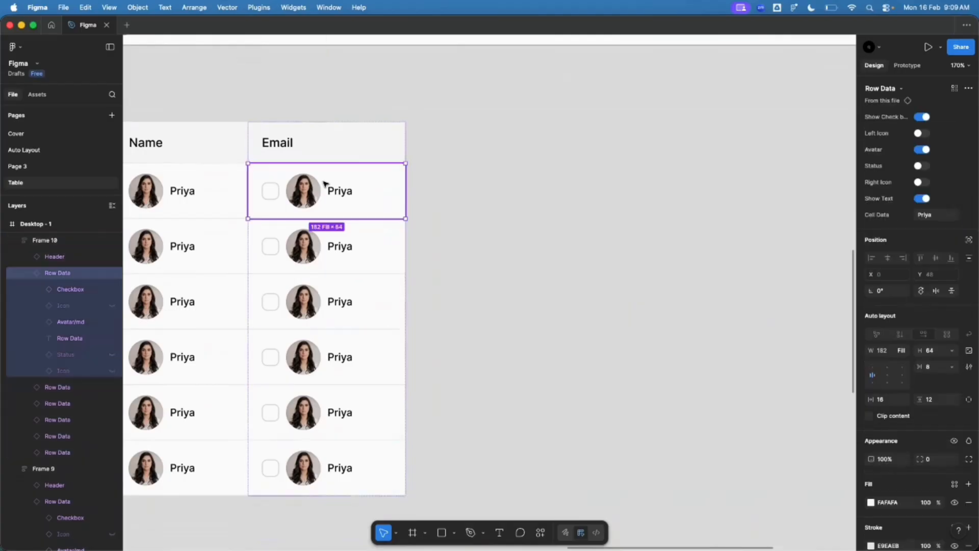
key("super+a")
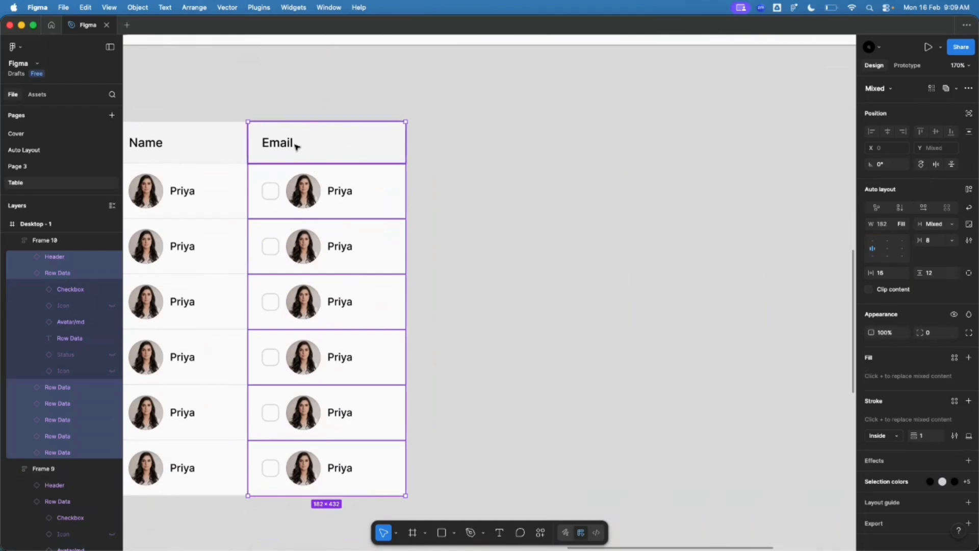
left_click(297, 146, "shift")
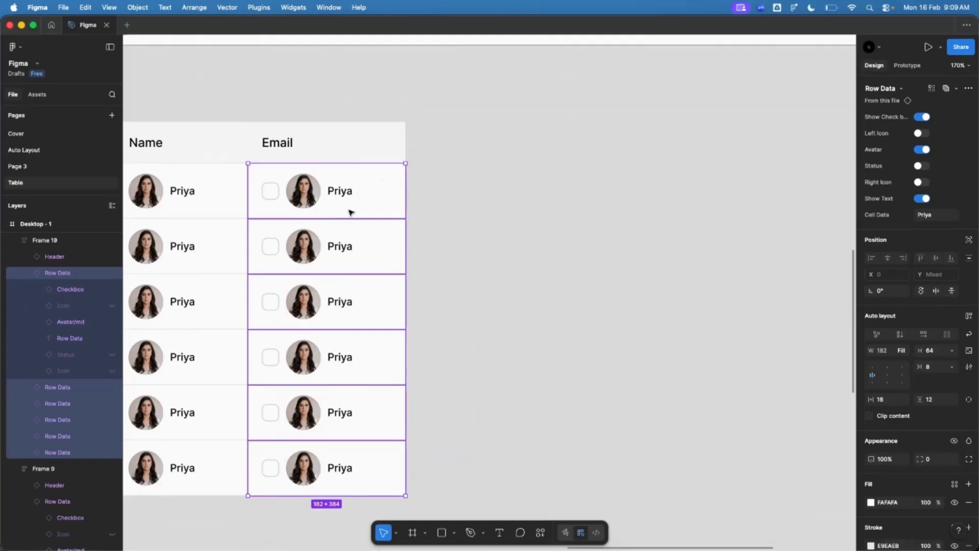
Step: Turn off checkbox and avatar on all six cells and set their Cell Data to the sample email address
left_click(922, 118)
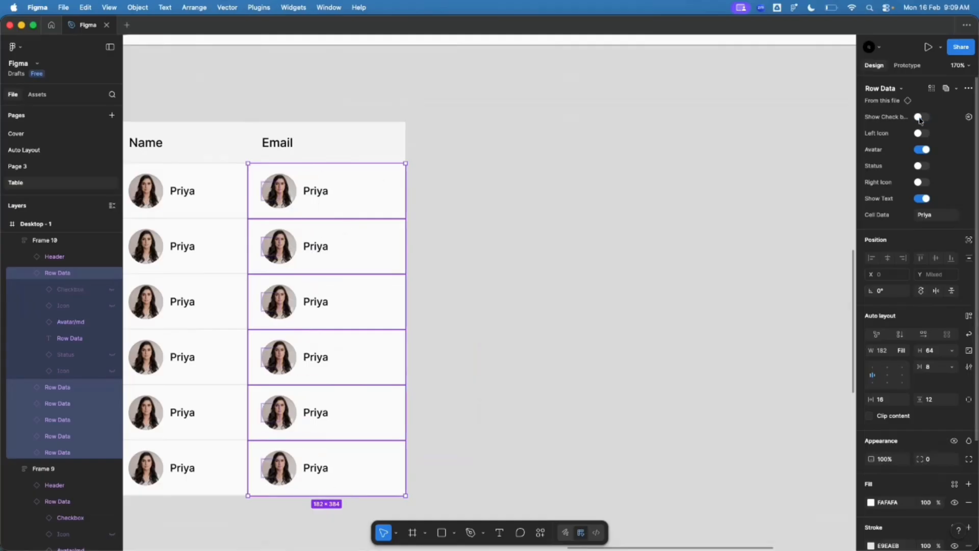
left_click(922, 149)
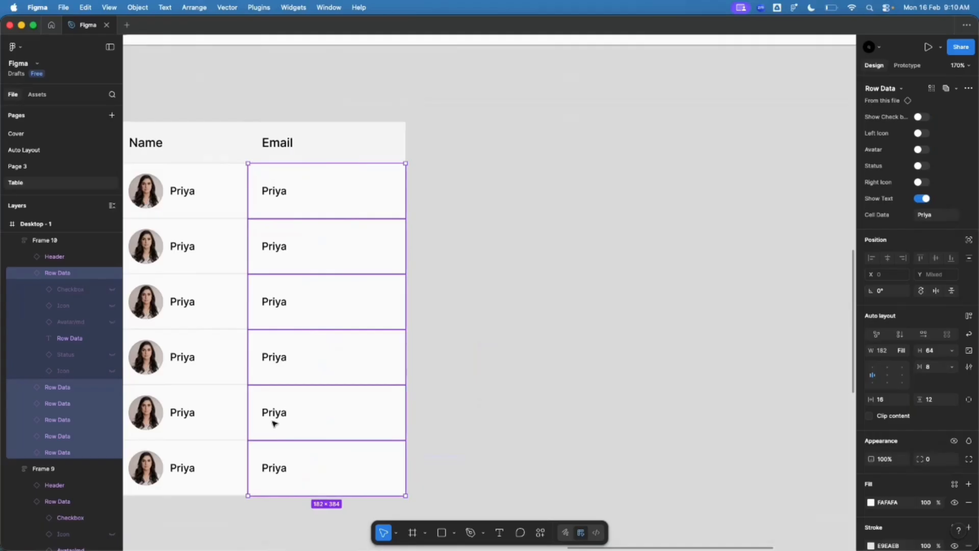
left_click(934, 218)
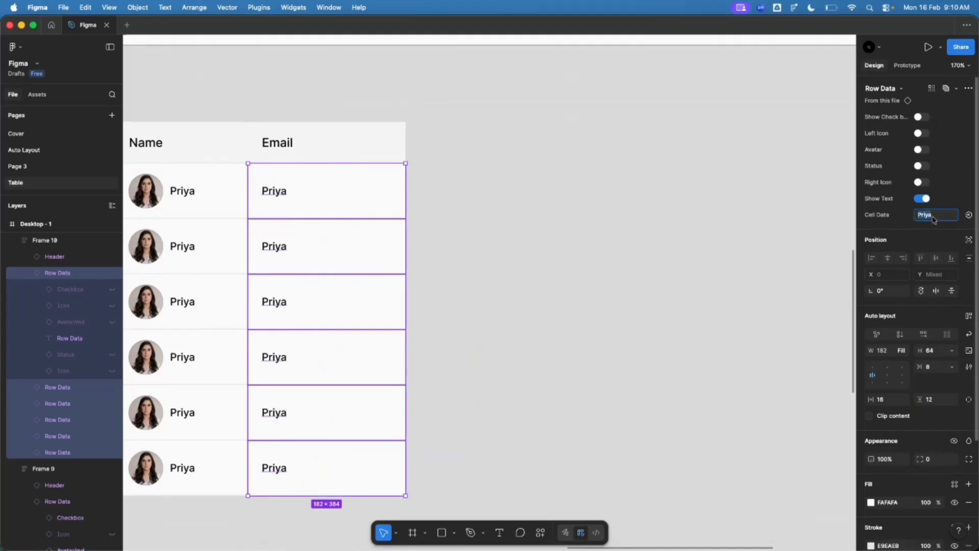
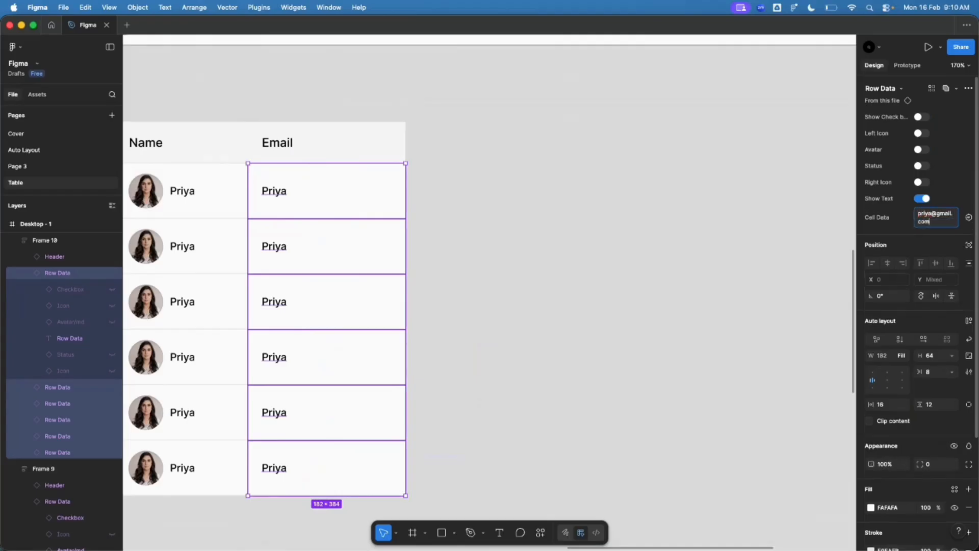
key("Return")
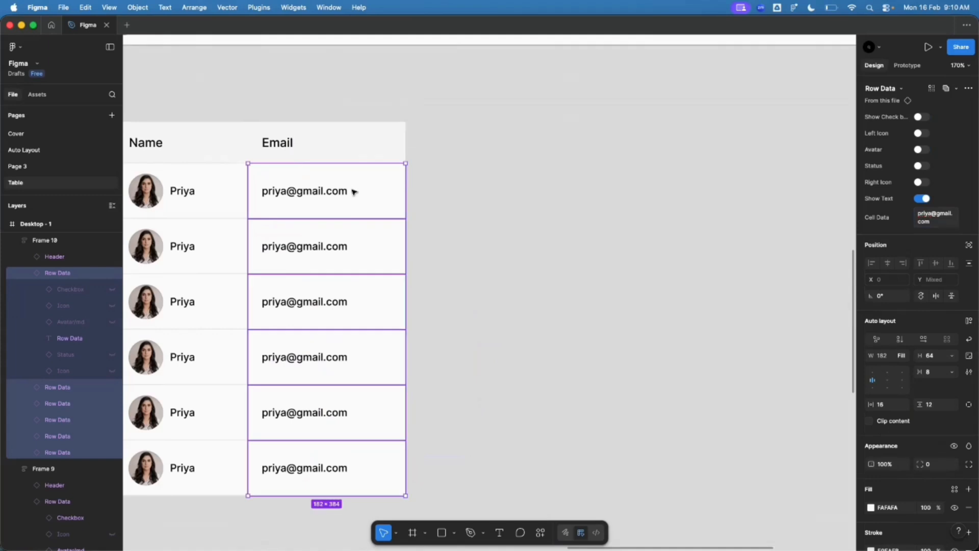
key("Return")
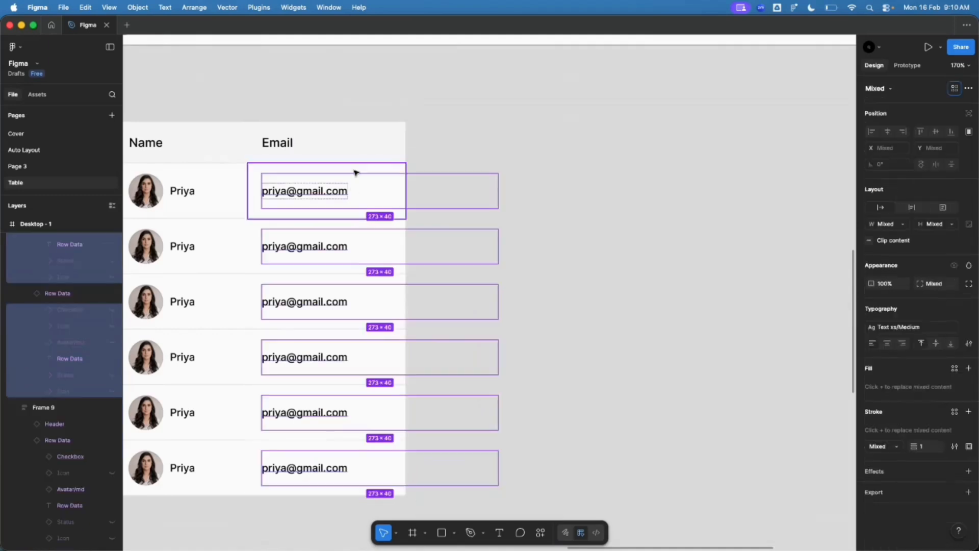
Step: Give all six email texts the Gray/500 colour style
left_click(303, 195)
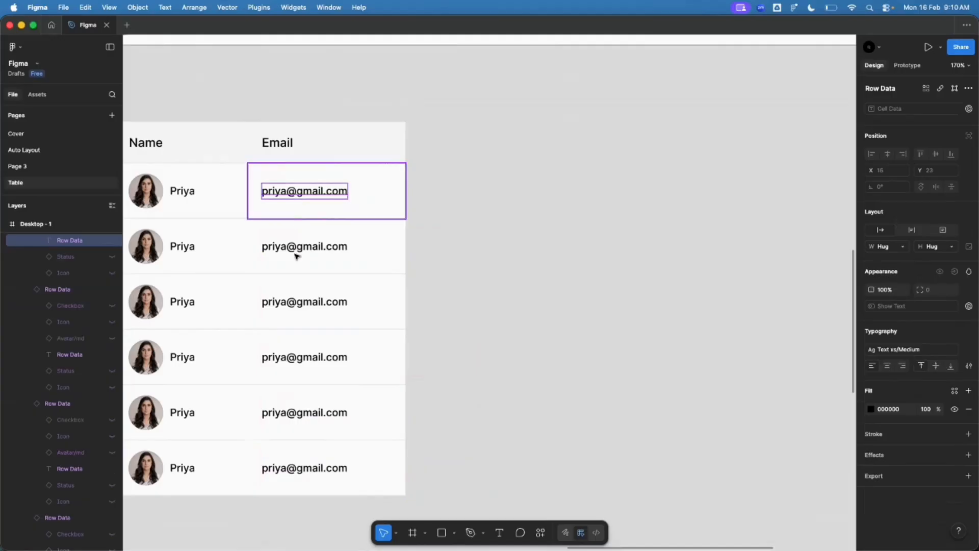
left_click(274, 245, "shift")
left_click(280, 306, "shift")
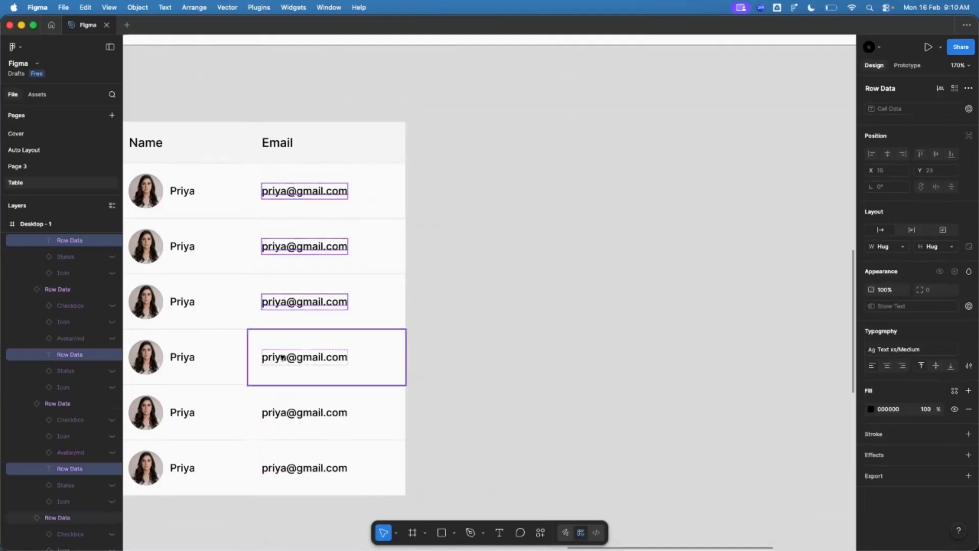
left_click(272, 357, "shift")
left_click(290, 418, "shift")
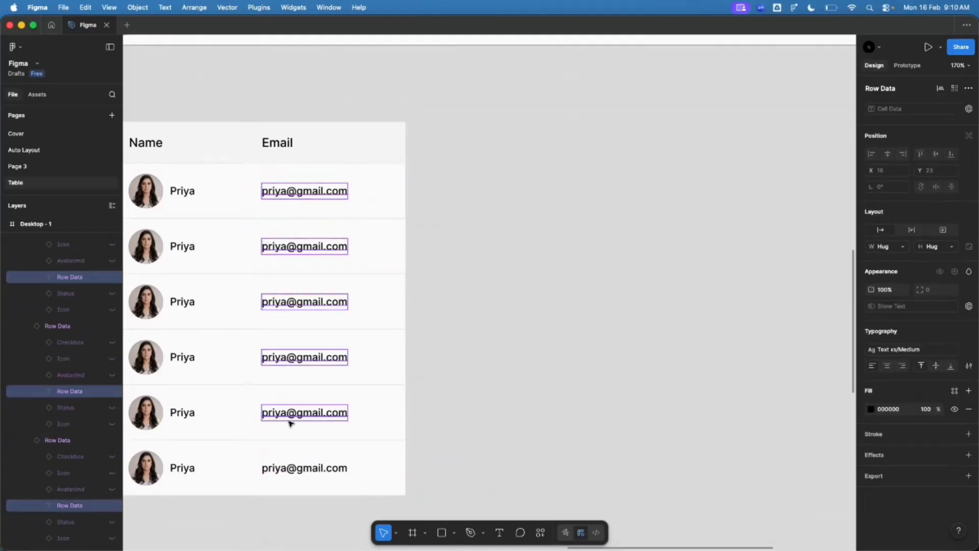
left_click(293, 468, "shift")
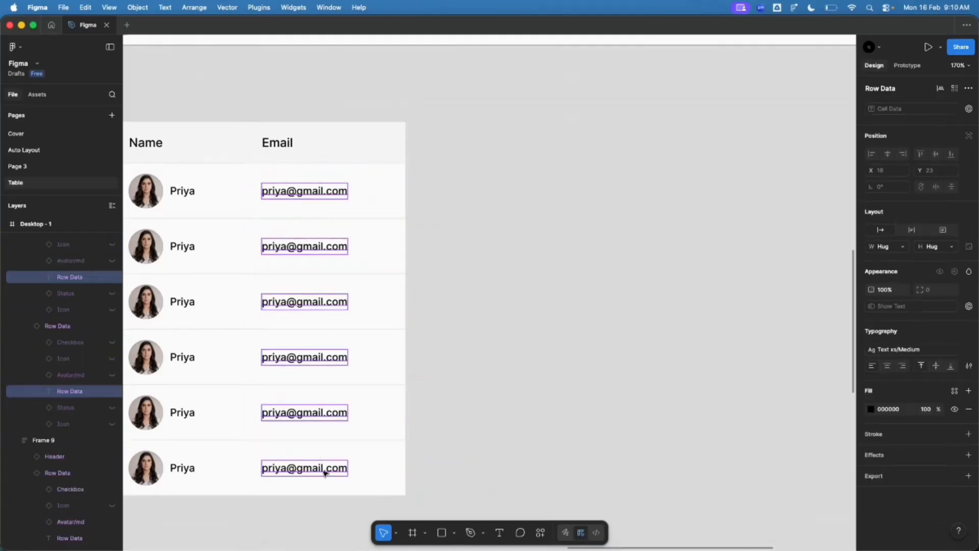
left_click(956, 390)
left_click(769, 498)
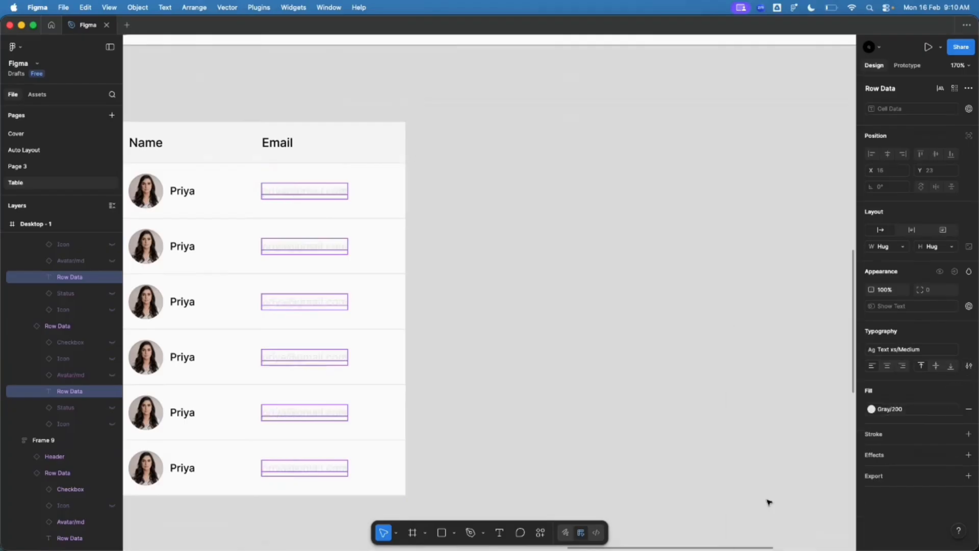
left_click(894, 410)
left_click(771, 507)
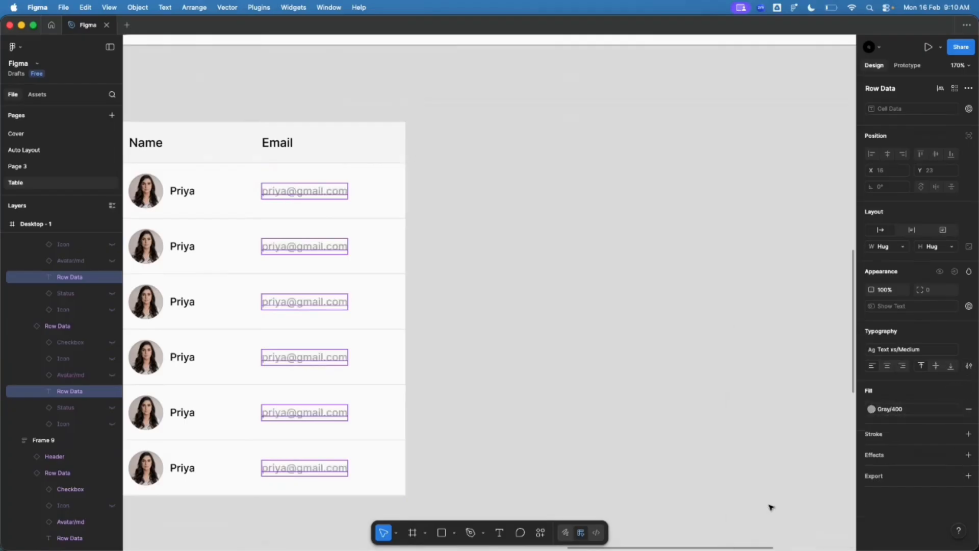
left_click(887, 411)
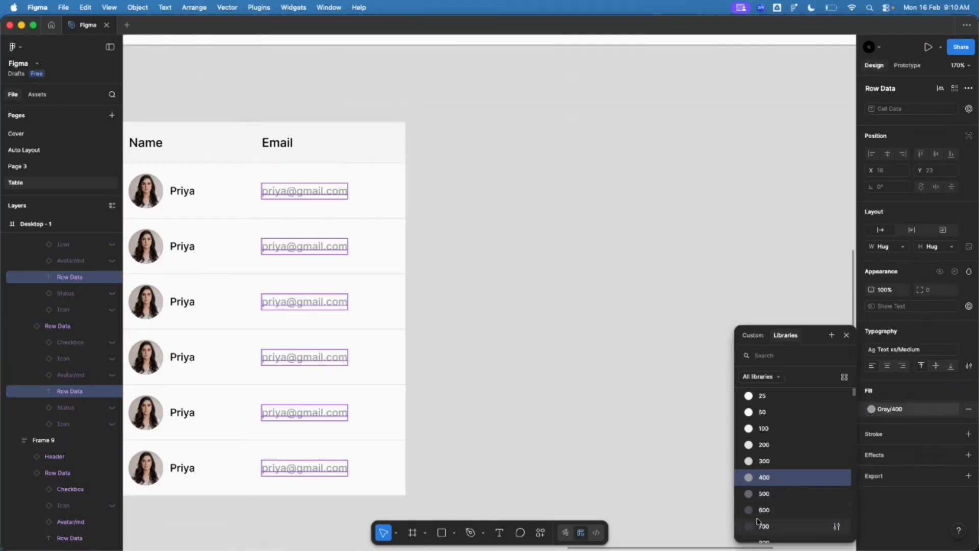
left_click(763, 494)
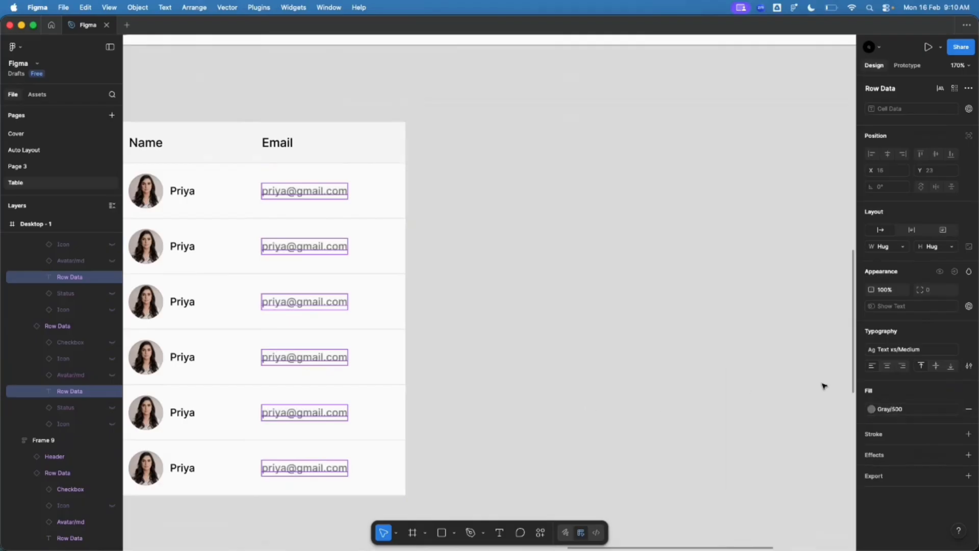
Step: Detach the emails' text style and set them to Regular weight at size 14
left_click(966, 351)
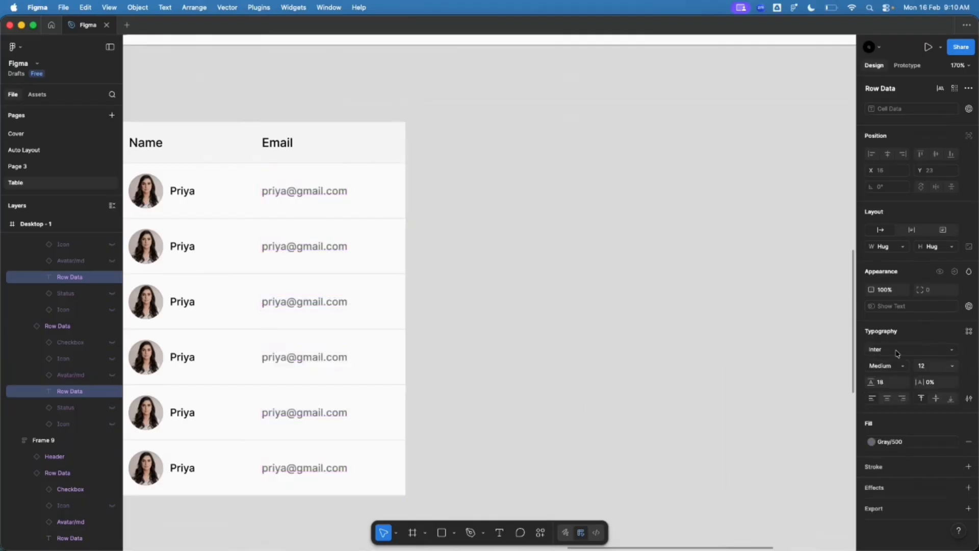
left_click(867, 367)
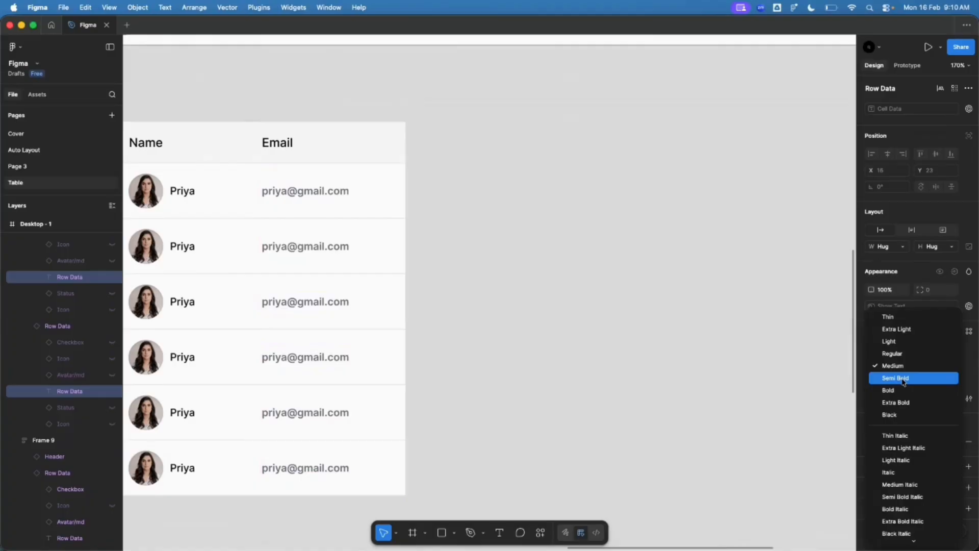
left_click(897, 354)
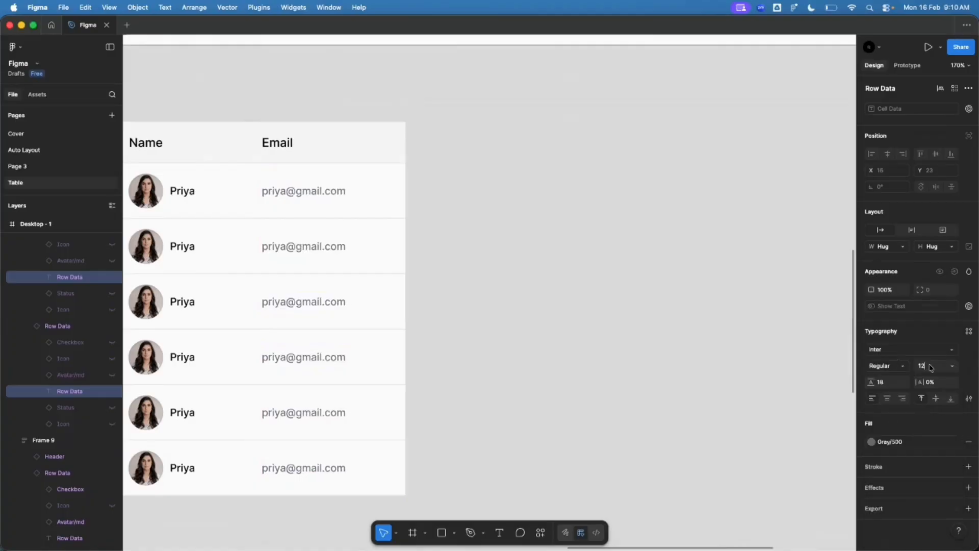
key("Up")
key("Up")
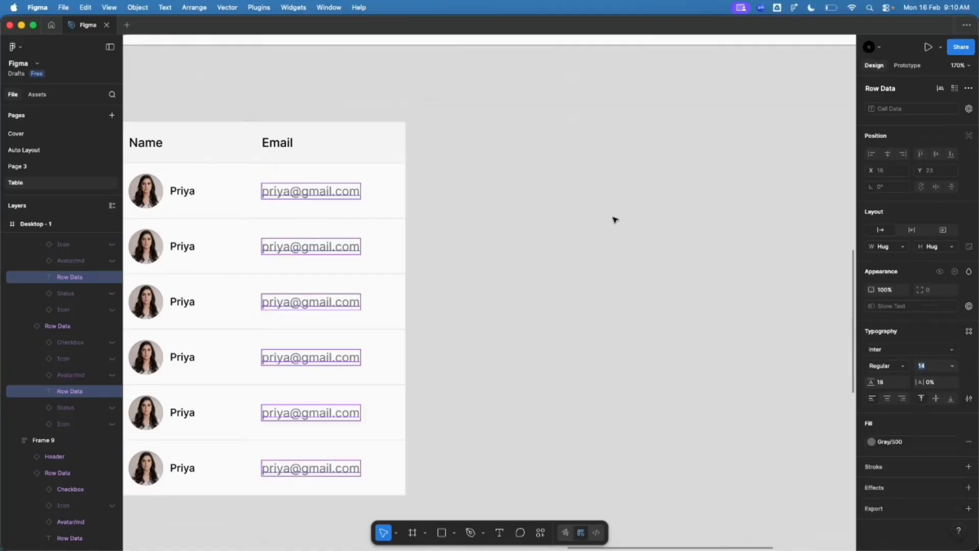
left_click(613, 220)
left_click(181, 197, "super")
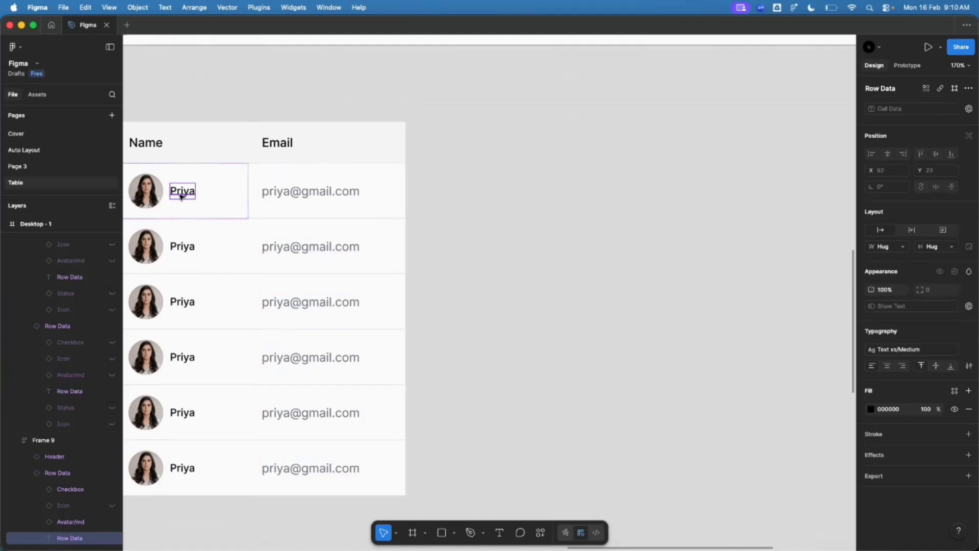
Step: Detach the Row Data component's text style and set its font size to 14
scroll(550, 250, "down", 6)
scroll(410, 238, "up", 6)
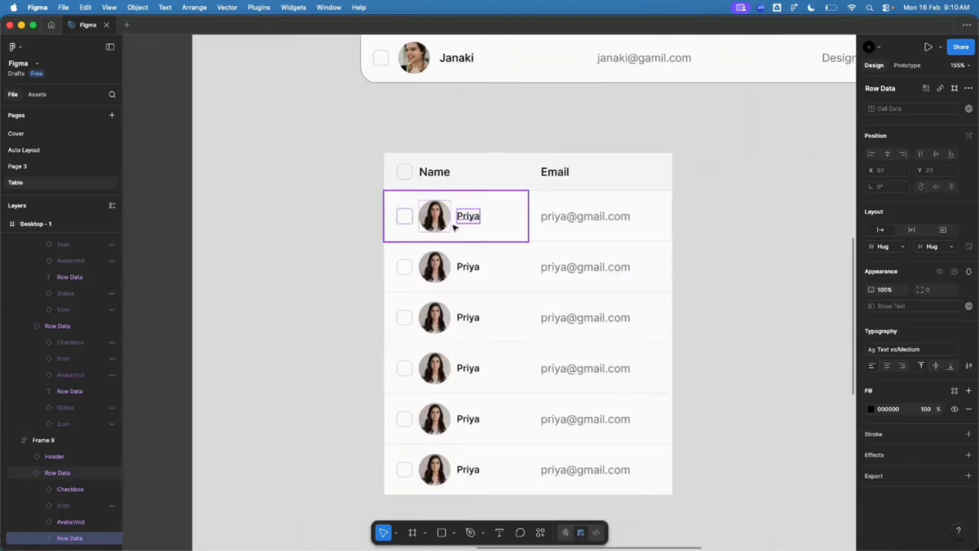
scroll(456, 227, "up", 3)
scroll(640, 284, "down", 8)
scroll(194, 92, "up", 1)
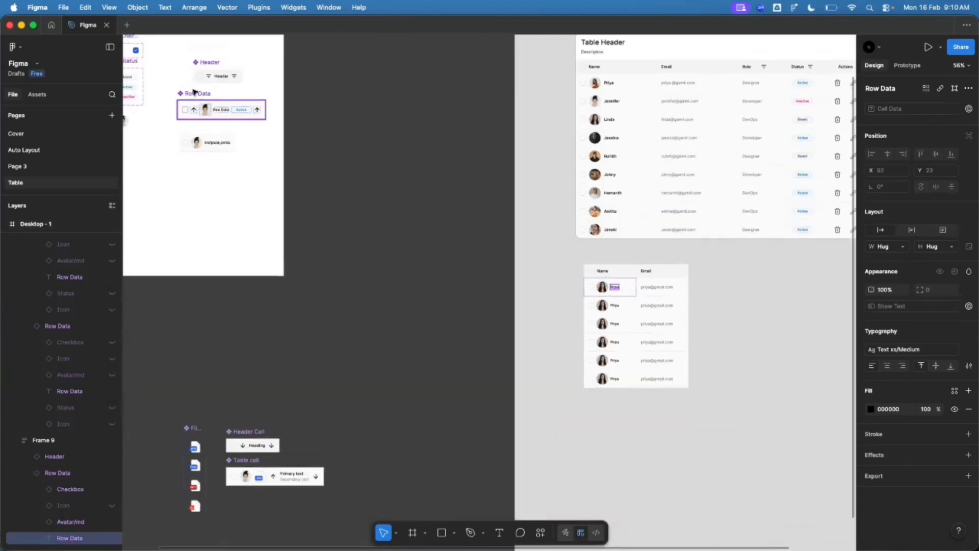
scroll(194, 92, "up", 5)
left_click(301, 165)
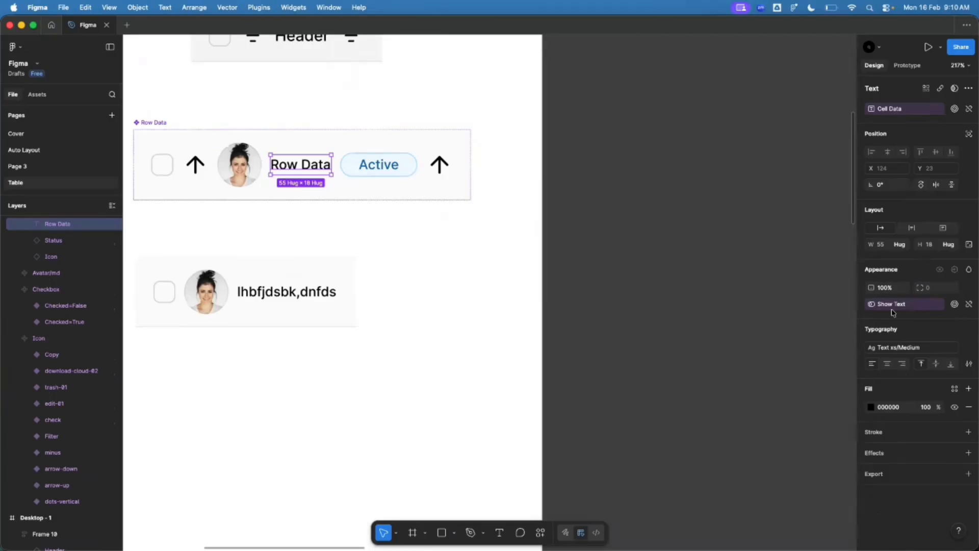
left_click(965, 354)
type("14")
key("Return")
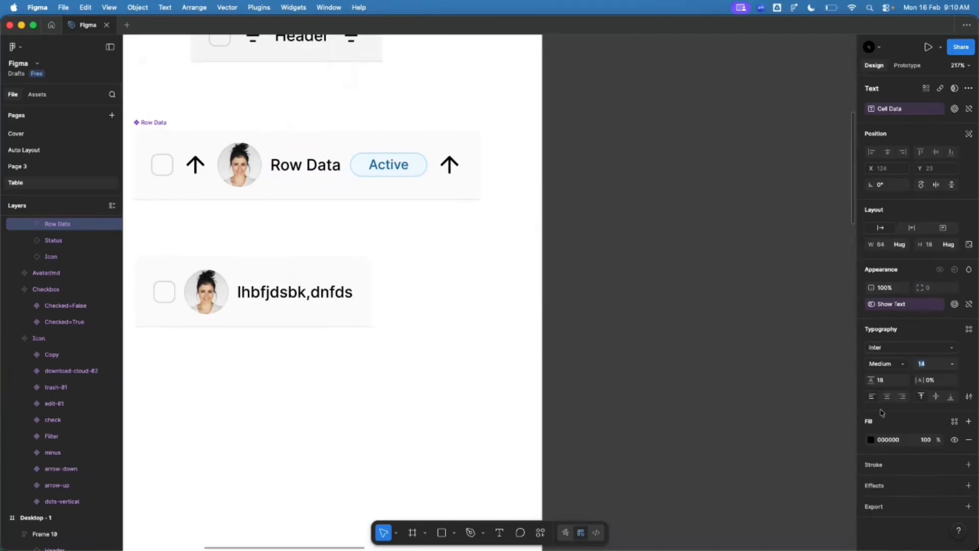
left_click(543, 334)
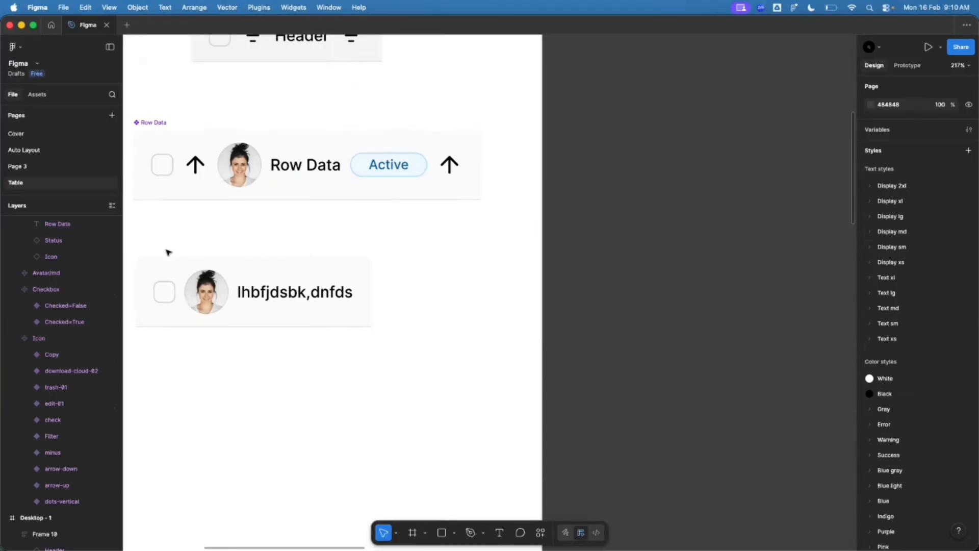
Step: Return to the table and check the enlarged Email cells and avatars
scroll(169, 253, "down", 5)
scroll(518, 380, "up", 4)
scroll(374, 376, "up", 2)
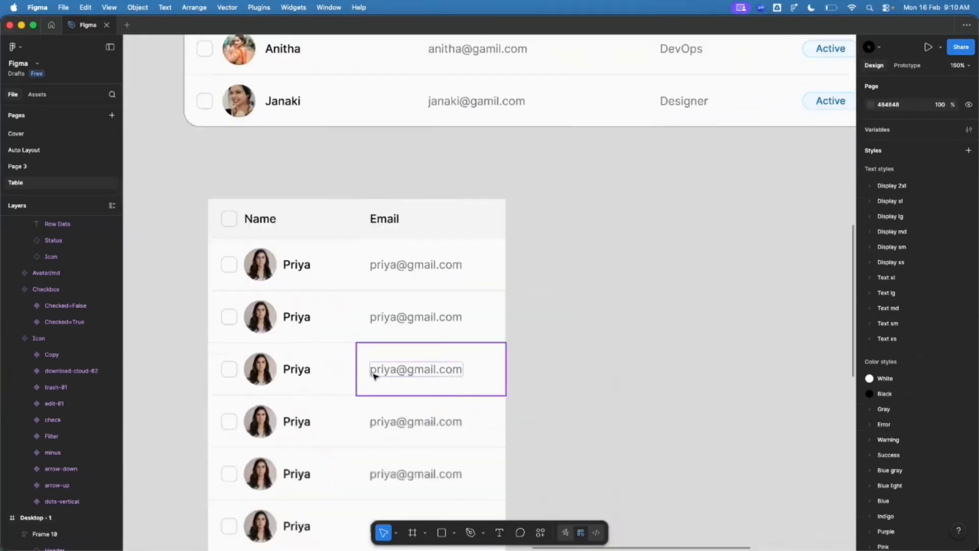
left_click(414, 256)
scroll(411, 246, "down", 1)
scroll(602, 248, "down", 2)
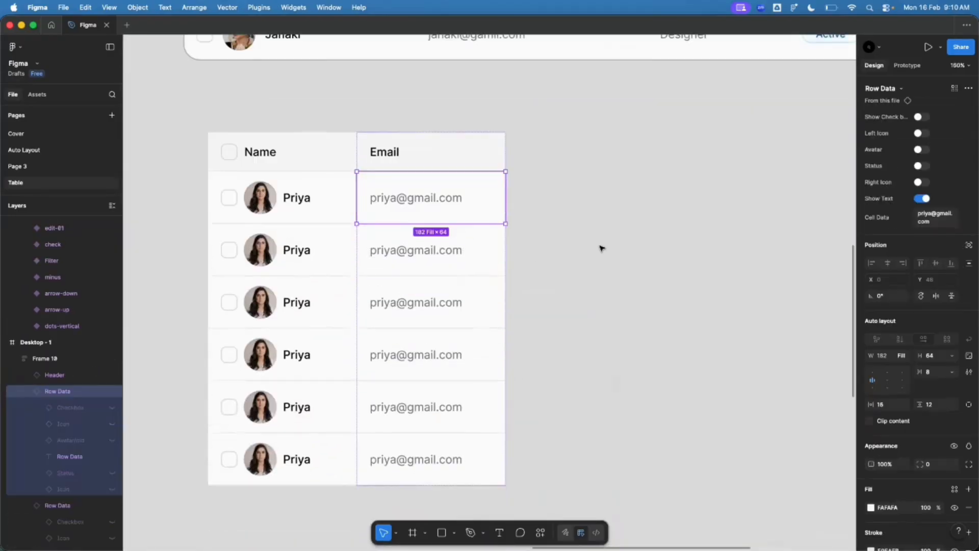
left_click(601, 248)
scroll(306, 201, "right", 1)
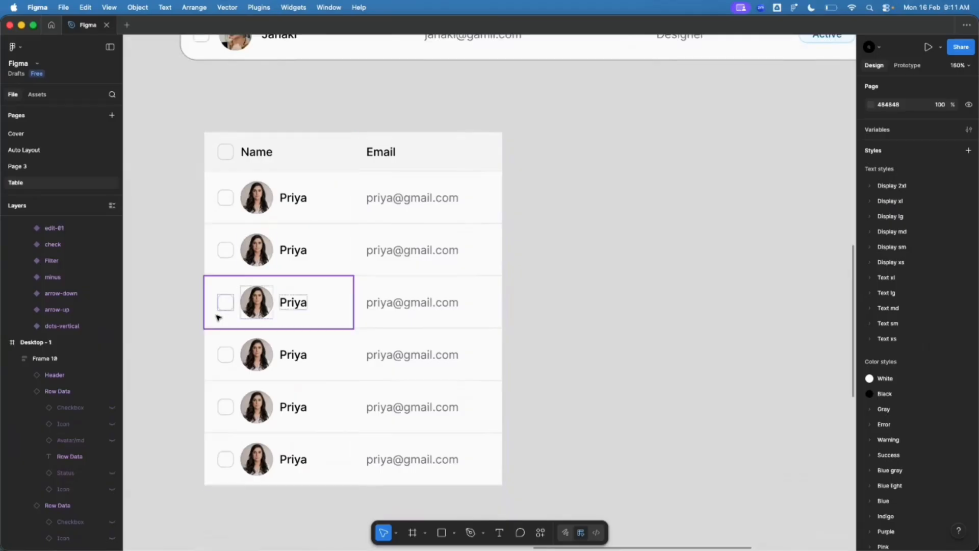
left_click(250, 251, "super")
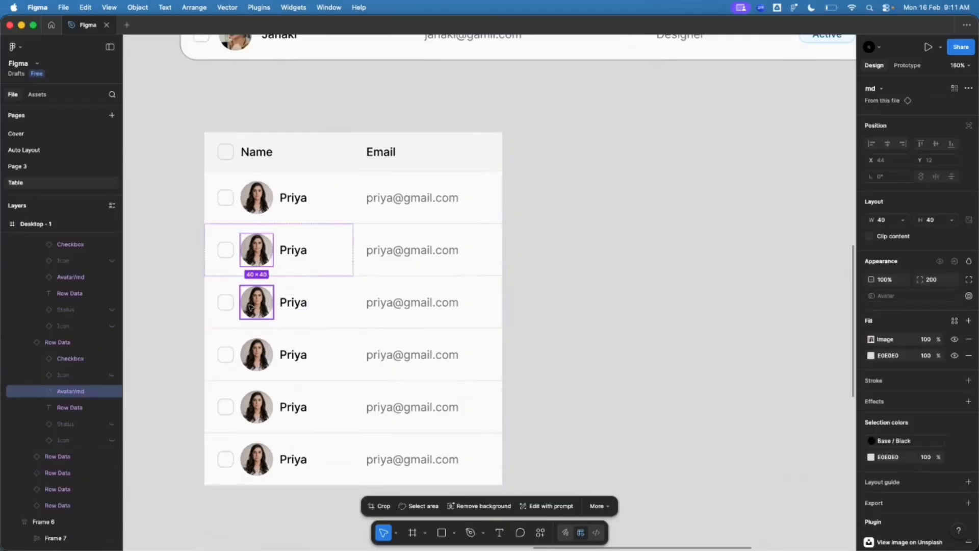
left_click(256, 303, "super")
left_click(258, 252, "super")
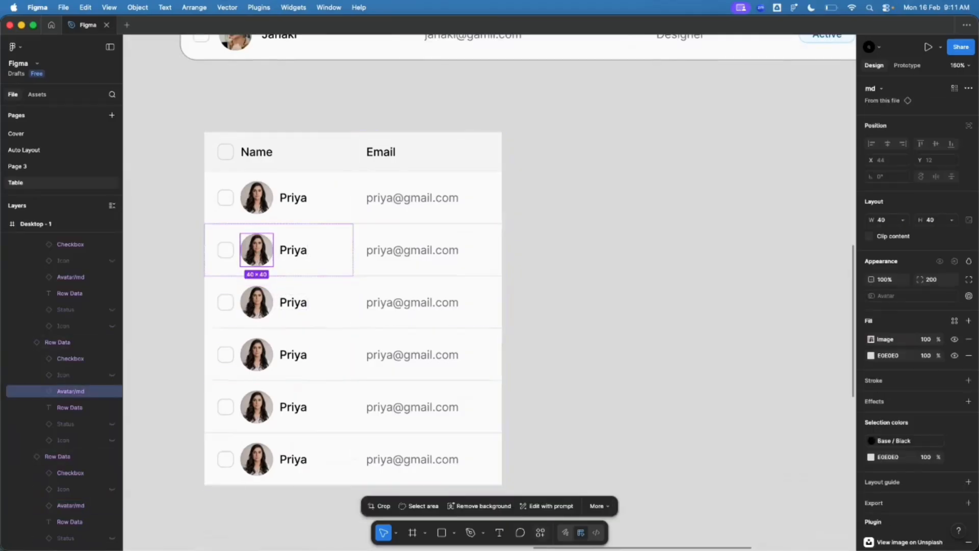
key("super+slash")
left_click(435, 400)
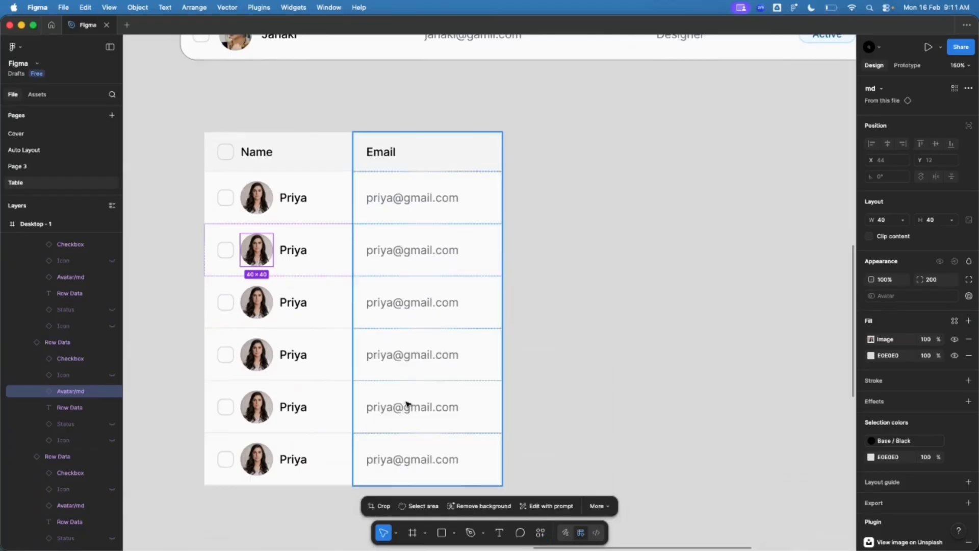
left_click(455, 116)
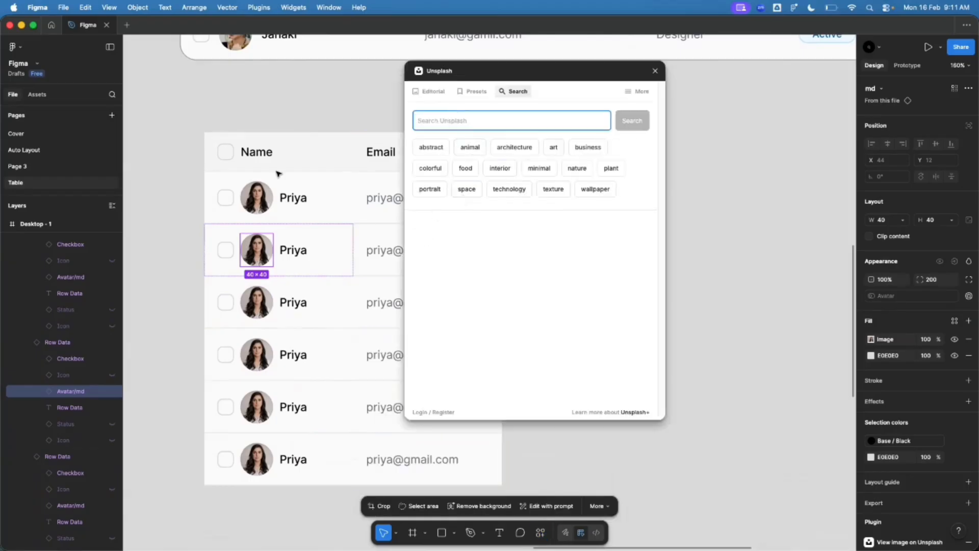
left_click(150, 166)
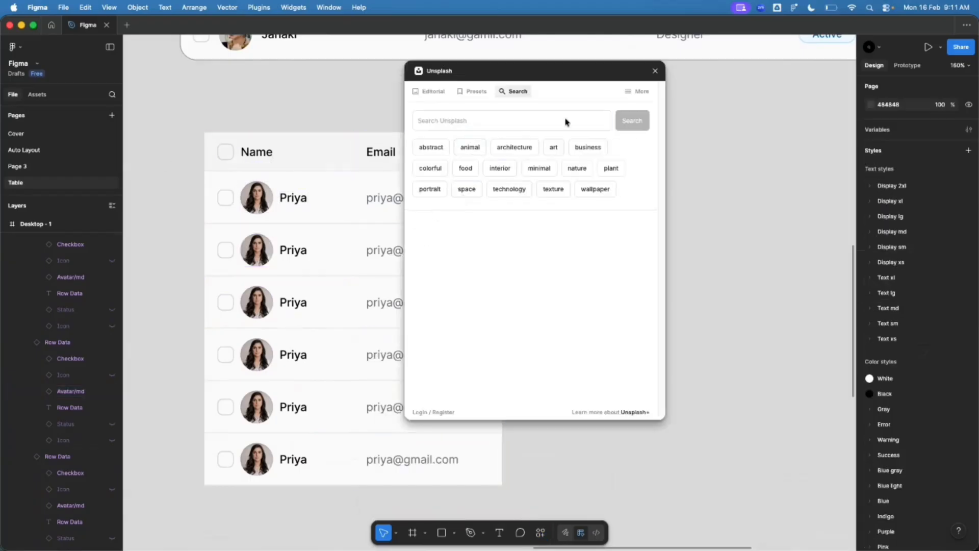
left_click(656, 71)
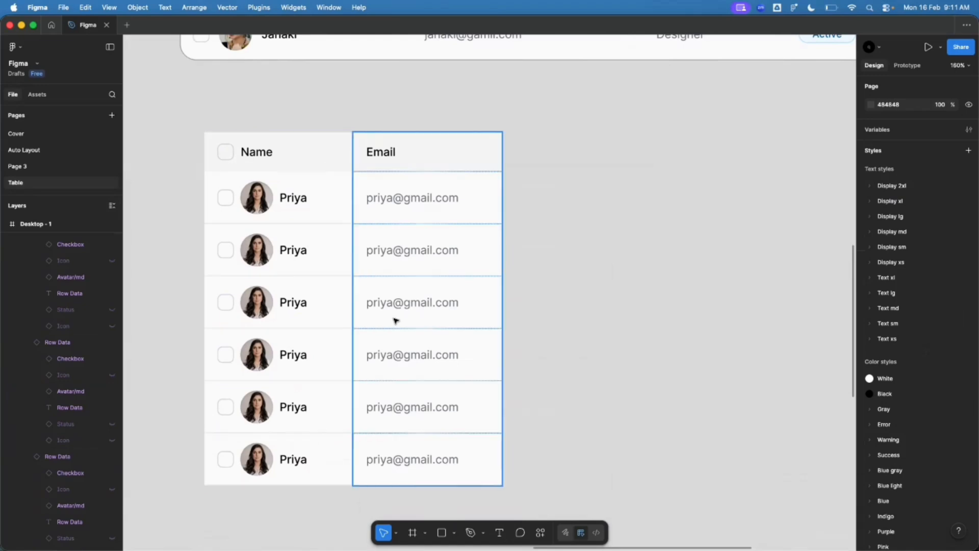
scroll(188, 249, "down", 2)
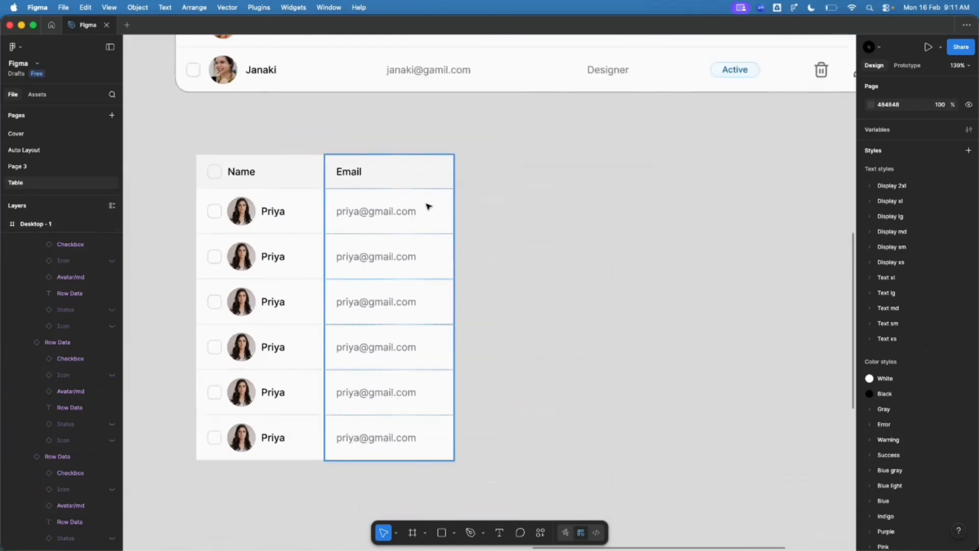
scroll(378, 459, "down", 3)
scroll(350, 341, "up", 5)
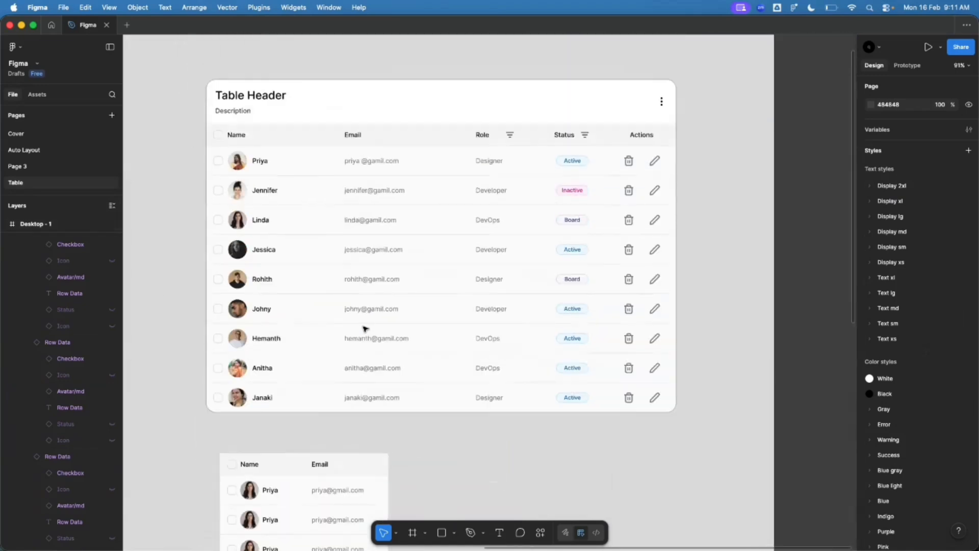
scroll(494, 135, "up", 4)
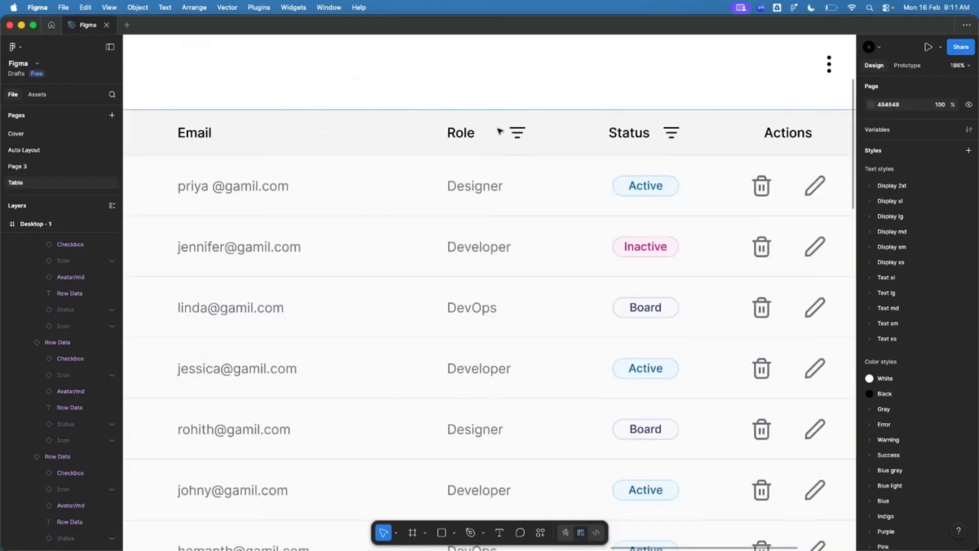
scroll(503, 109, "down", 4)
scroll(486, 402, "down", 3)
scroll(486, 402, "up", 2)
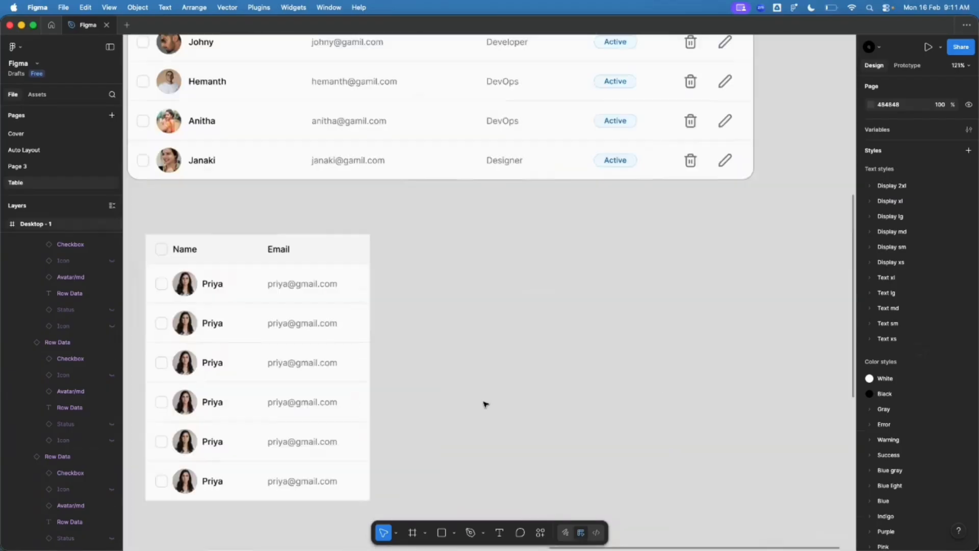
scroll(346, 226, "down", 2)
Step: Duplicate the Email column to the right of the original
scroll(346, 226, "up", 1)
left_click(323, 267)
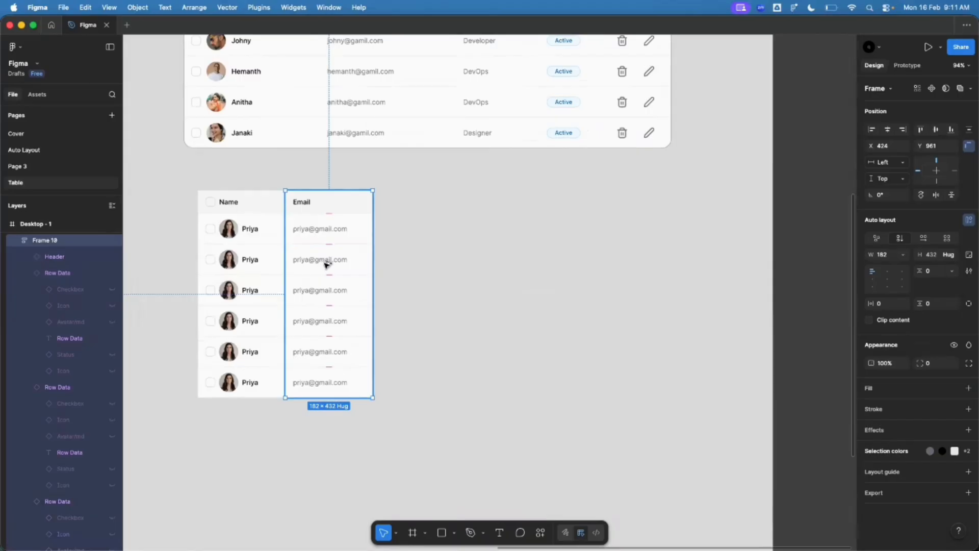
left_click_drag(327, 264, 411, 264)
scroll(418, 269, "up", 2)
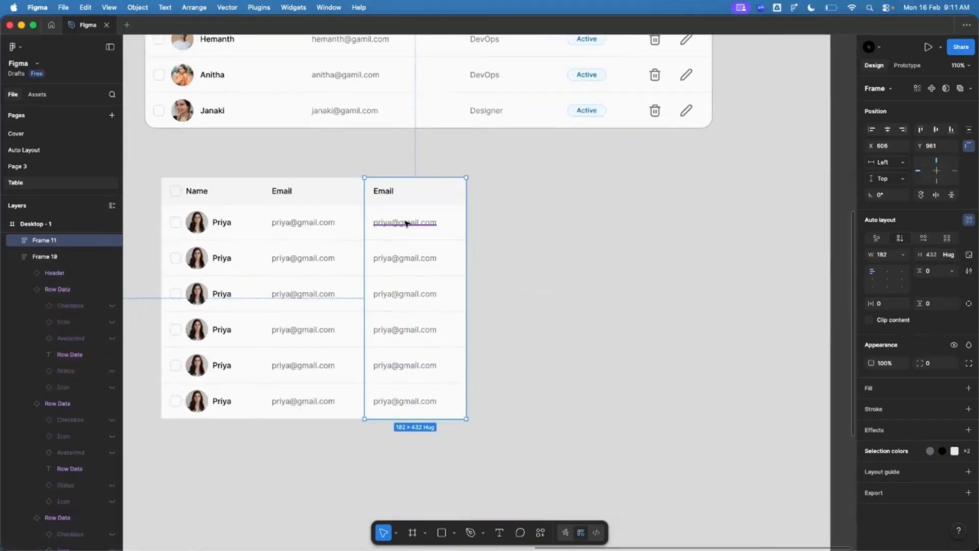
Step: Turn on Show Right Icon for the copied column's header to show a filter icon
left_click(393, 199)
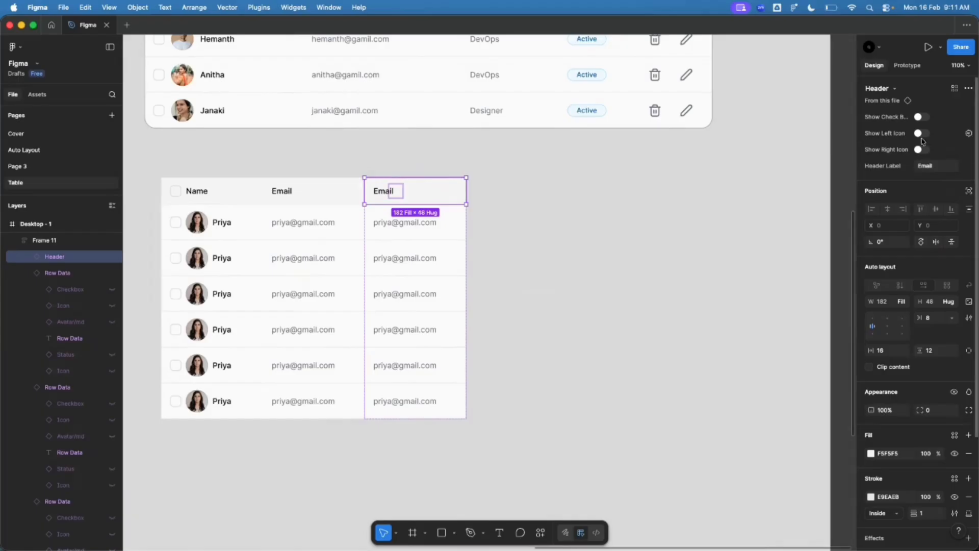
scroll(516, 243, "up", 7)
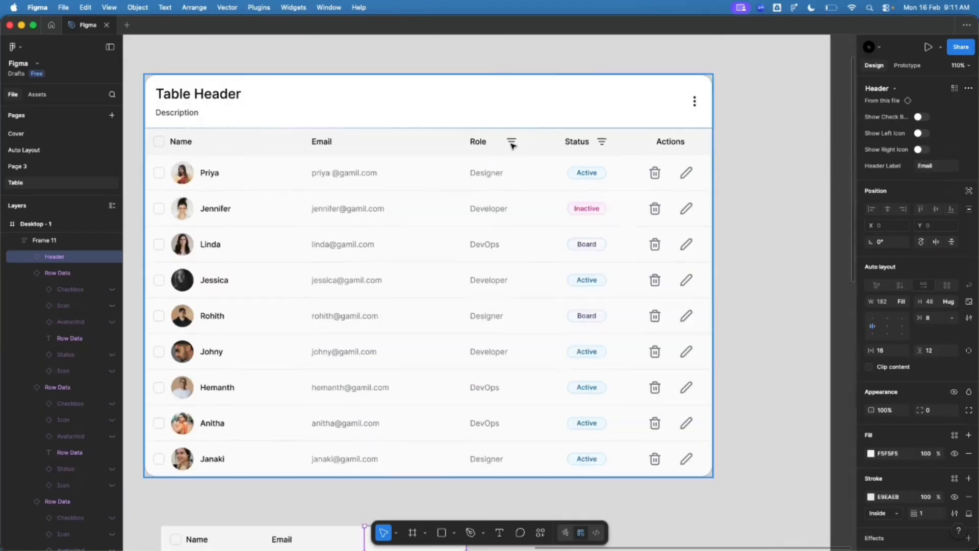
scroll(510, 144, "down", 5)
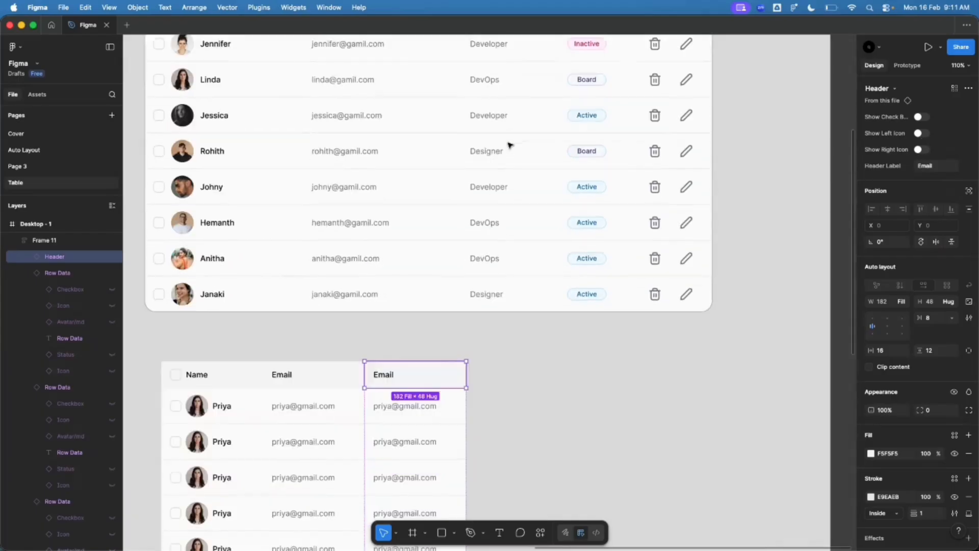
scroll(346, 403, "up", 5)
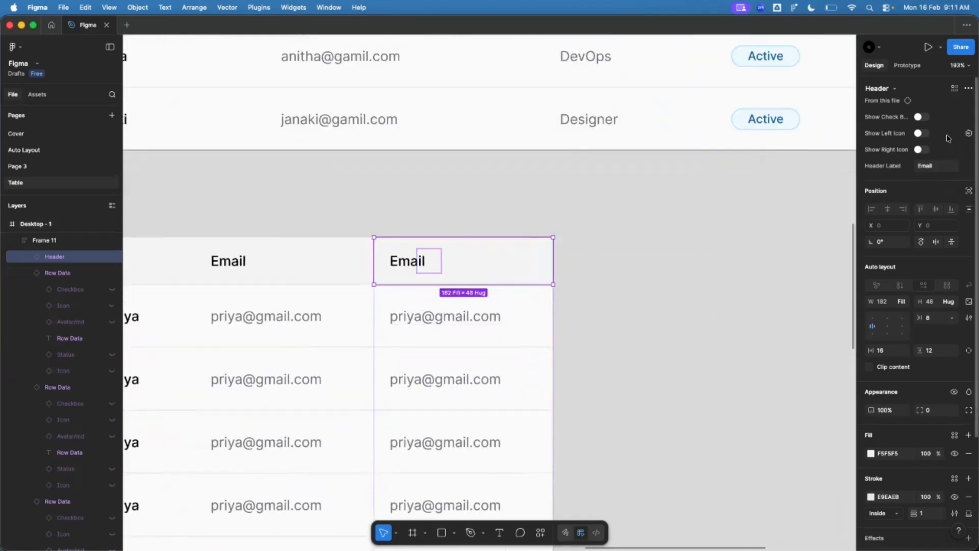
left_click(922, 149)
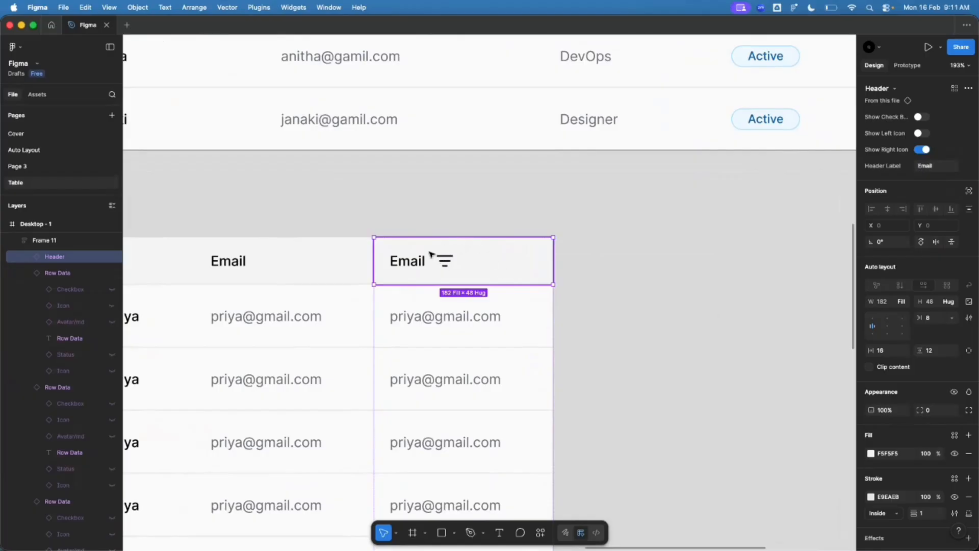
scroll(445, 265, "up", 5)
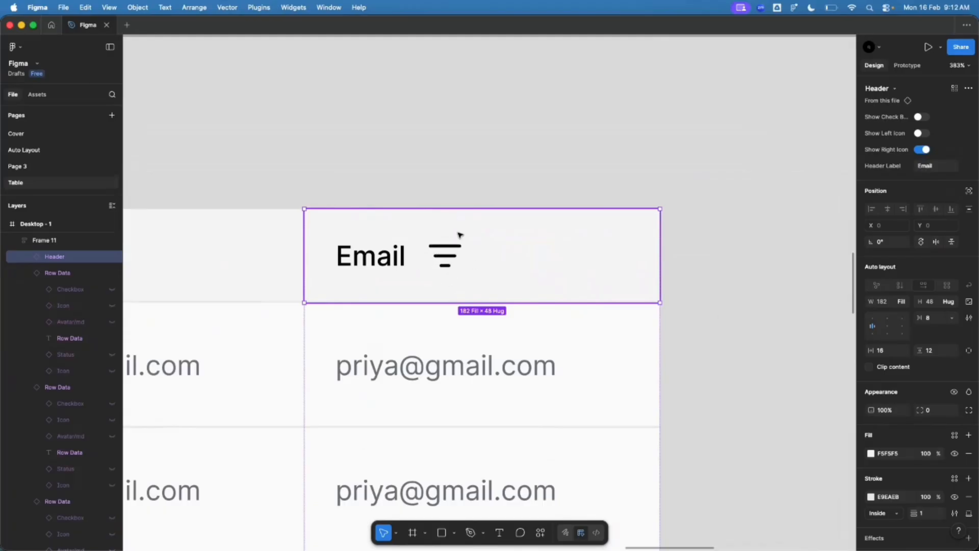
Step: Select the Header main component in the Components section
scroll(599, 314, "down", 12)
scroll(268, 168, "up", 8)
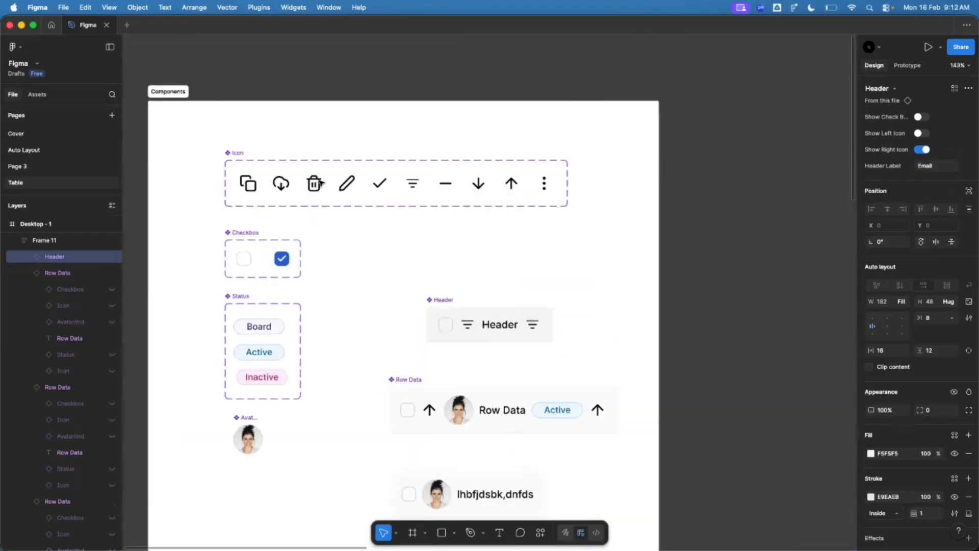
scroll(320, 182, "up", 3)
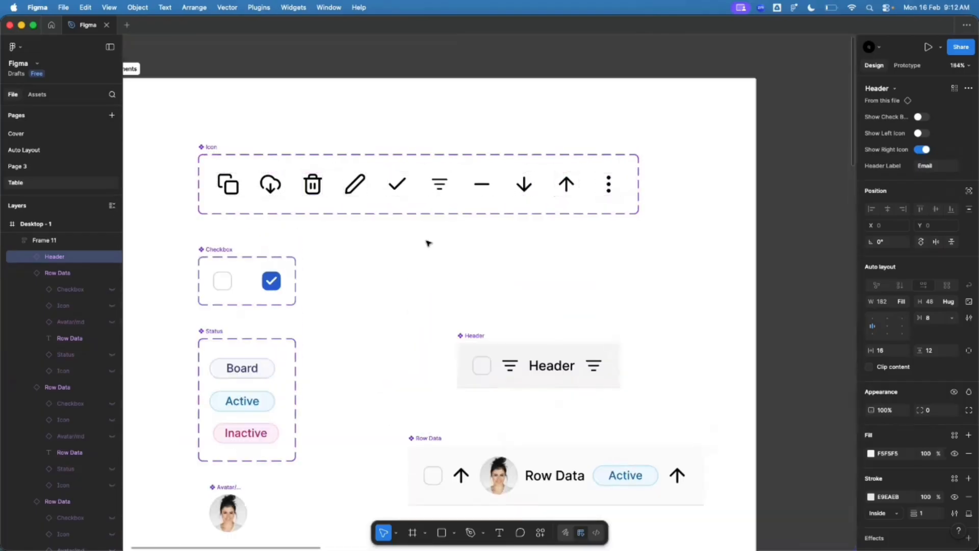
scroll(427, 243, "down", 3)
left_click(367, 359)
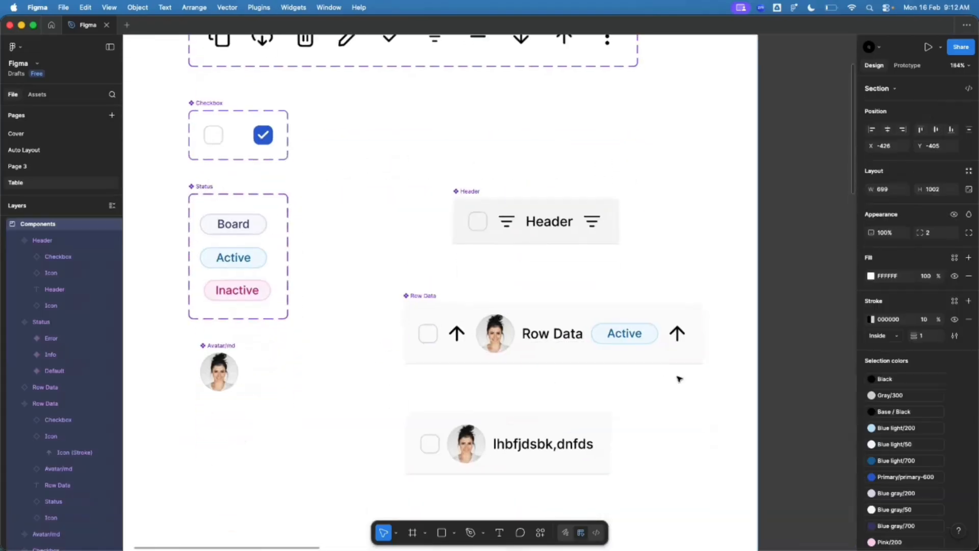
scroll(678, 377, "up", 2)
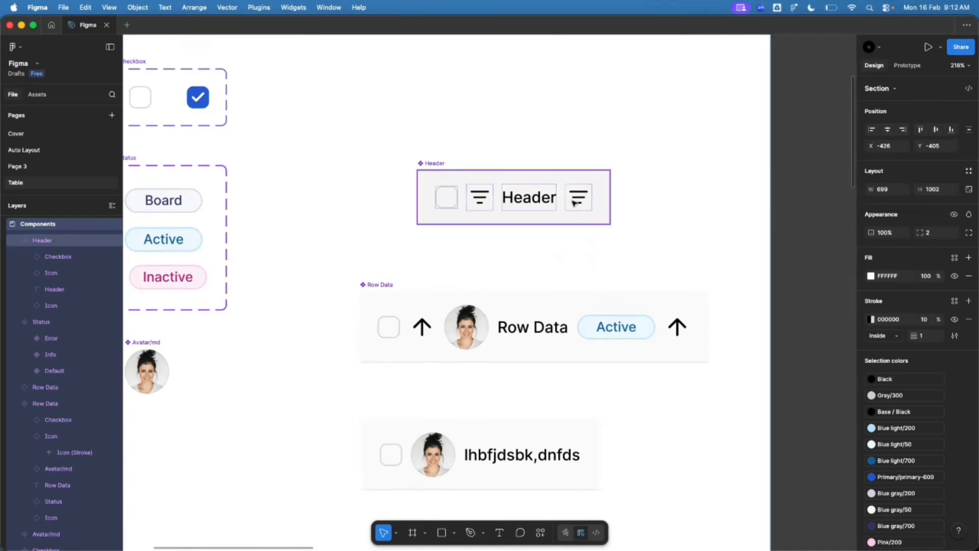
left_click(437, 163)
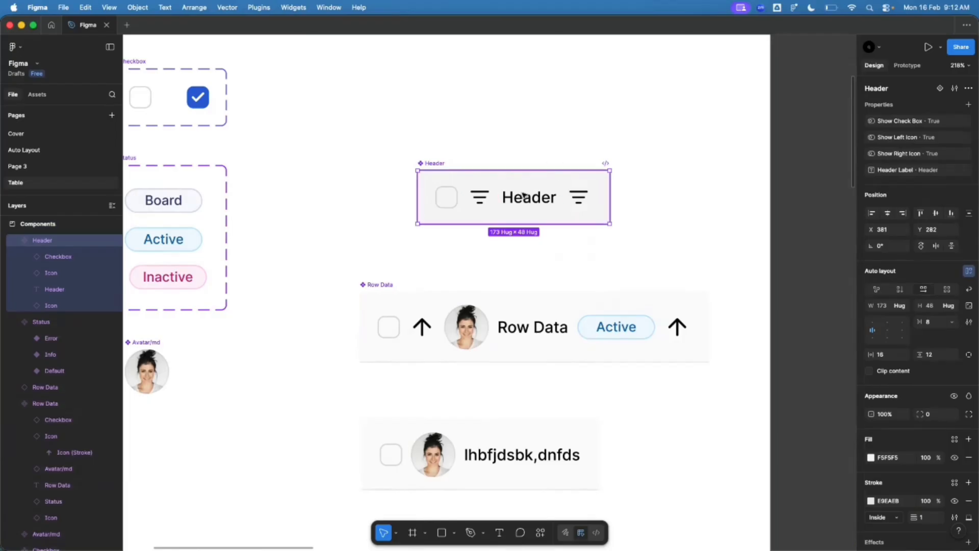
scroll(591, 181, "up", 5)
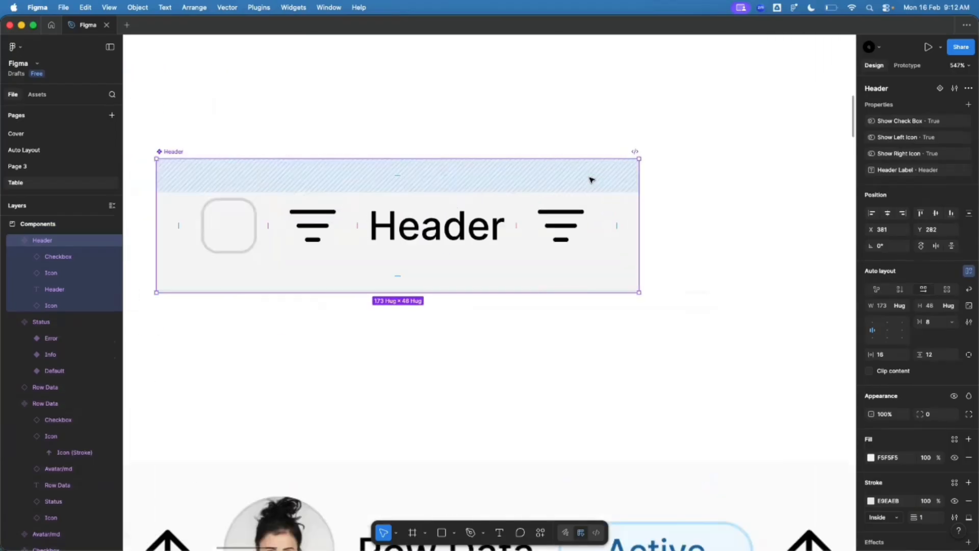
scroll(721, 192, "down", 1)
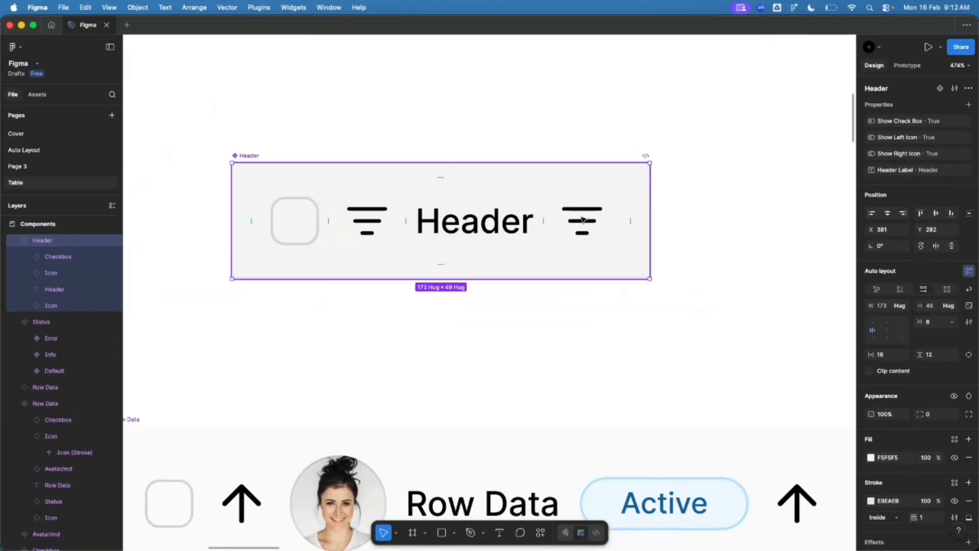
Step: Expose the nested Checkbox and Icon properties on the Header component
left_click(969, 105)
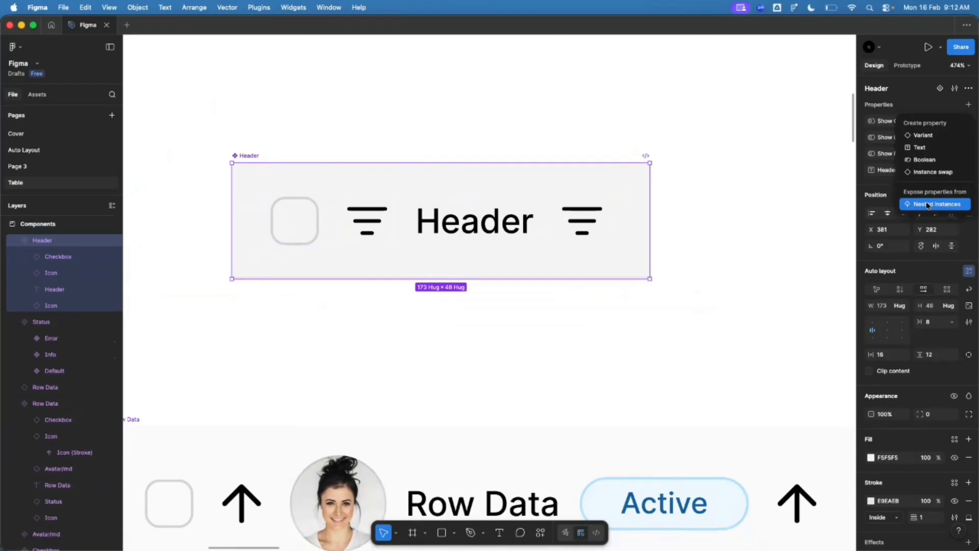
left_click(927, 206)
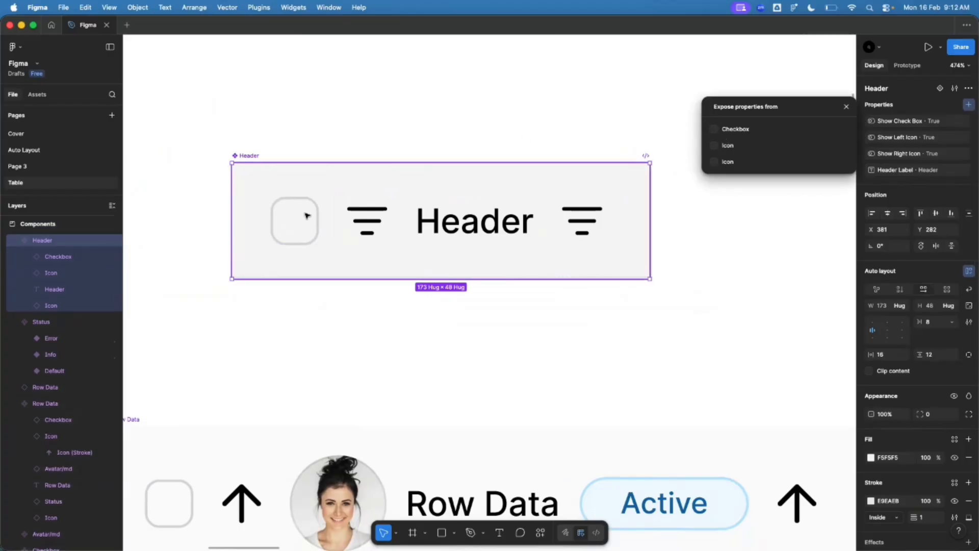
left_click(714, 130)
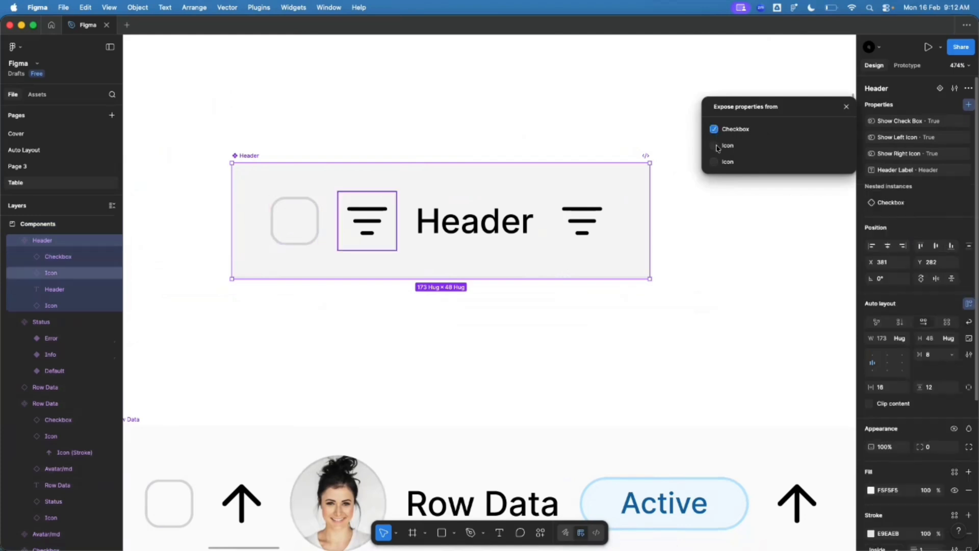
left_click(714, 146)
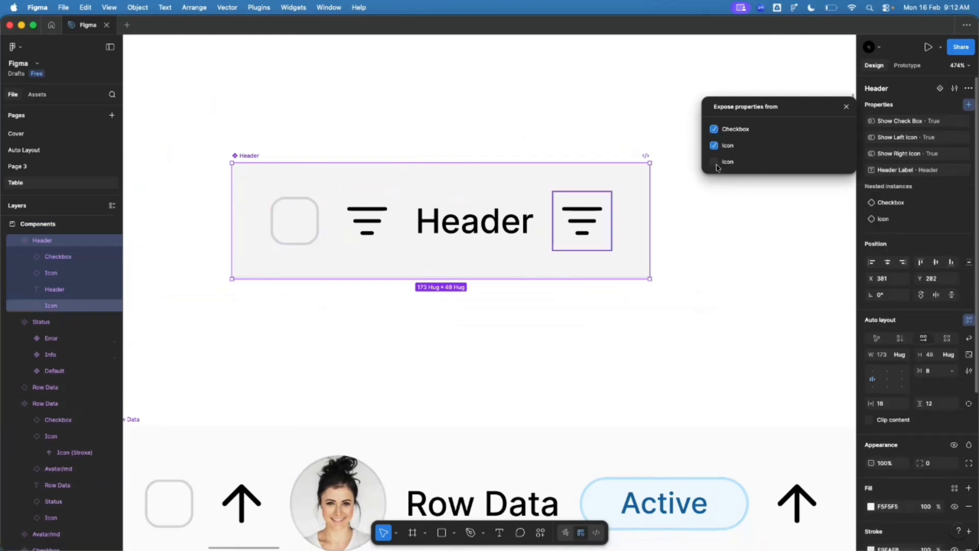
left_click(705, 268)
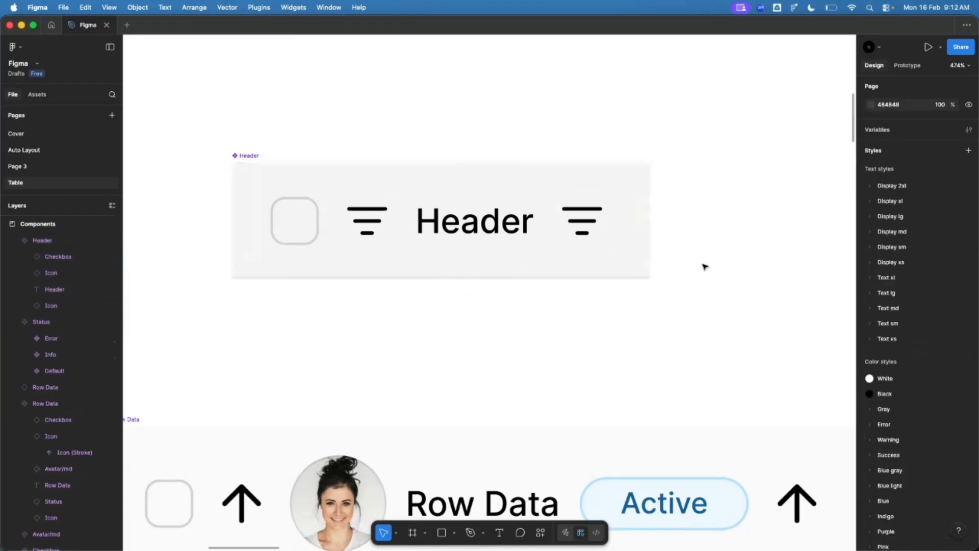
scroll(475, 227, "down", 5)
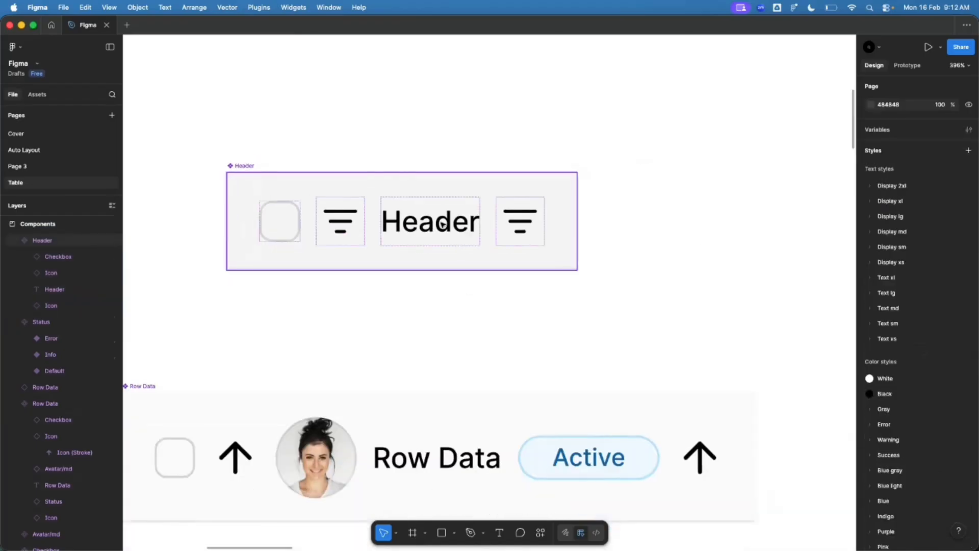
scroll(443, 221, "down", 5)
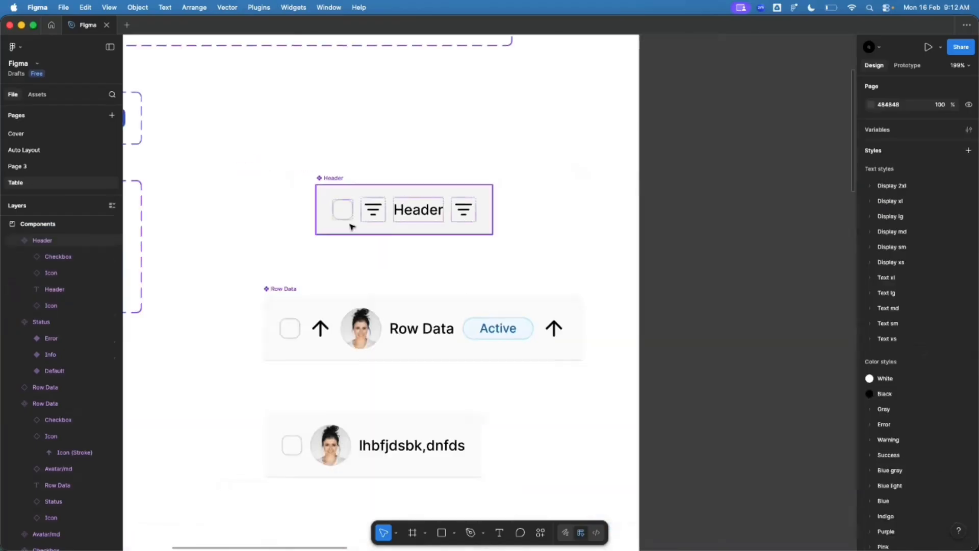
left_click(384, 195)
scroll(396, 96, "up", 3)
scroll(422, 269, "up", 3)
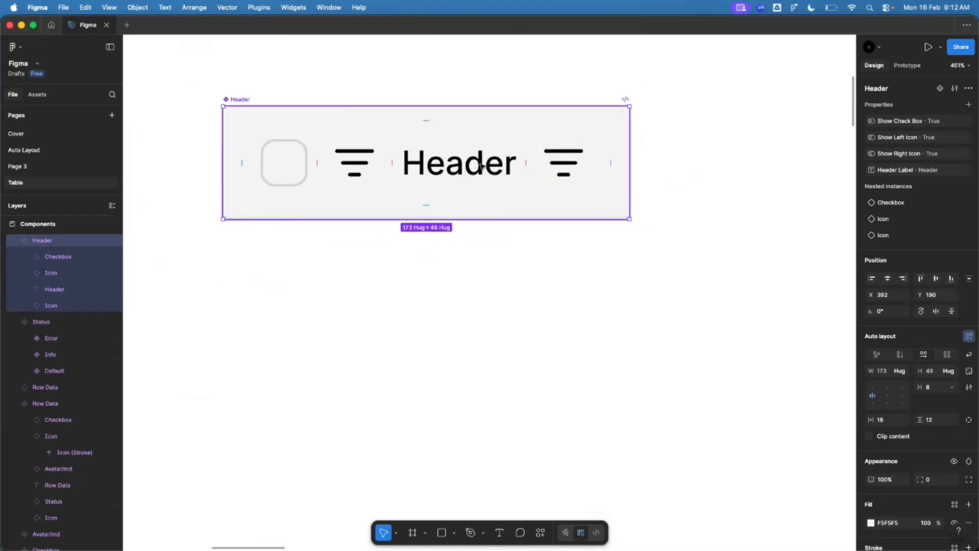
Step: Duplicate a Header as a test copy and swap its left icon to trash-01
left_click_drag(457, 161, 464, 326)
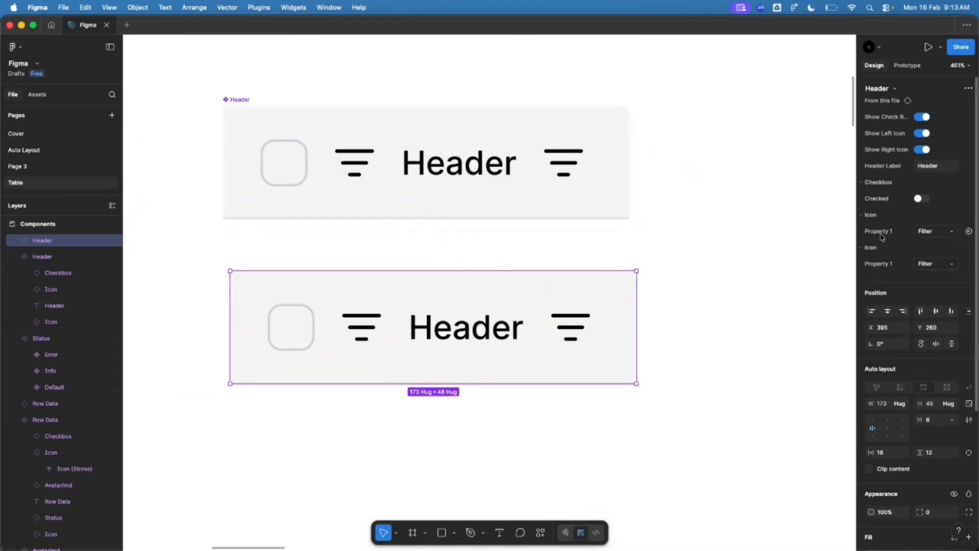
left_click(926, 232)
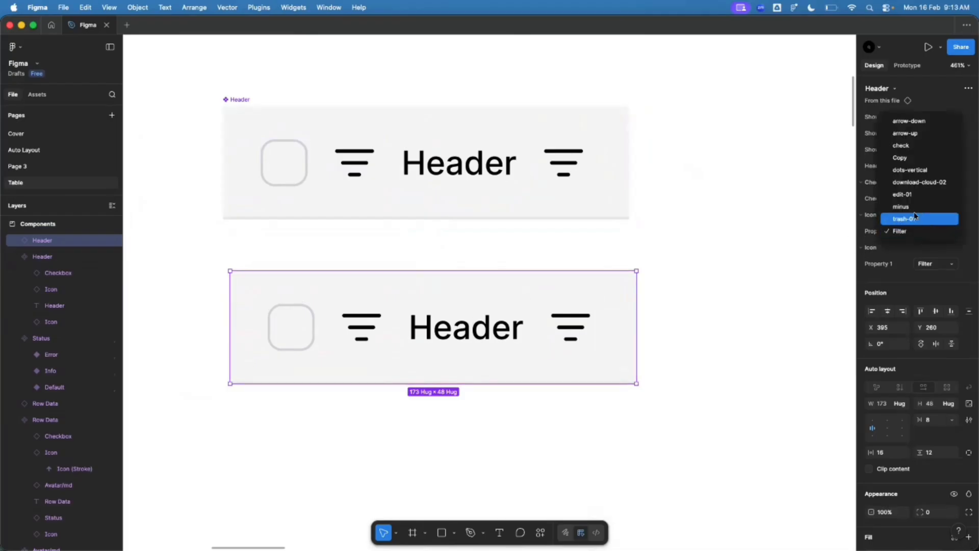
left_click(920, 195)
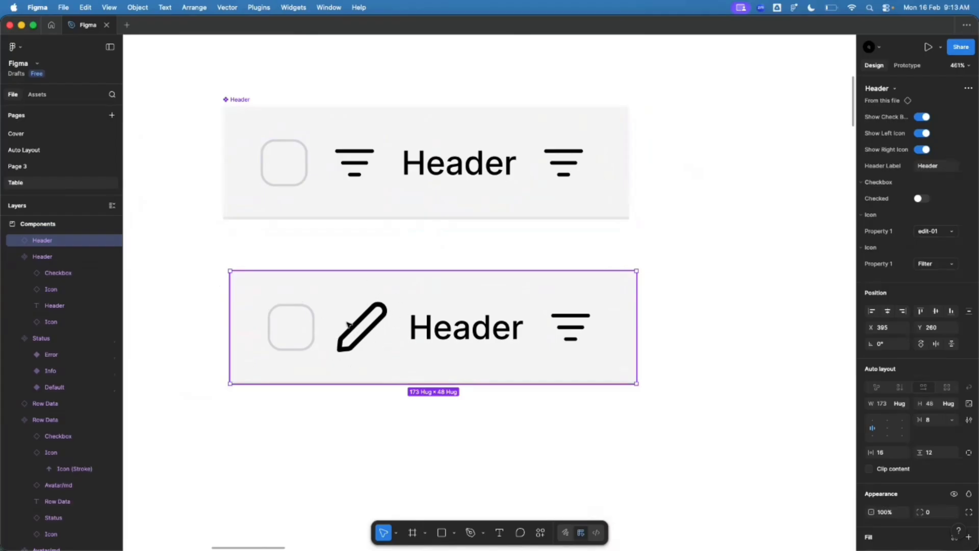
left_click(933, 232)
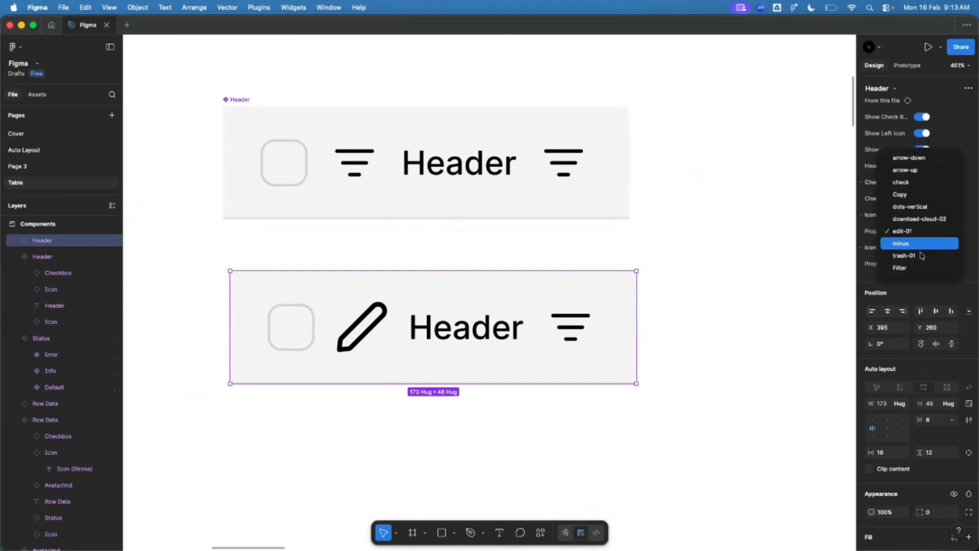
left_click(920, 255)
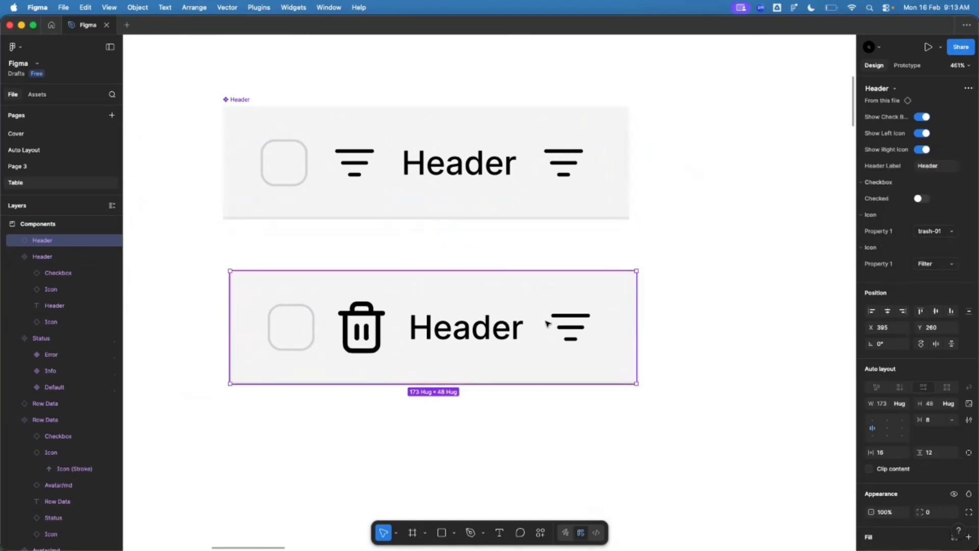
Step: Add nested-instance properties to the main Header component
left_click(250, 97)
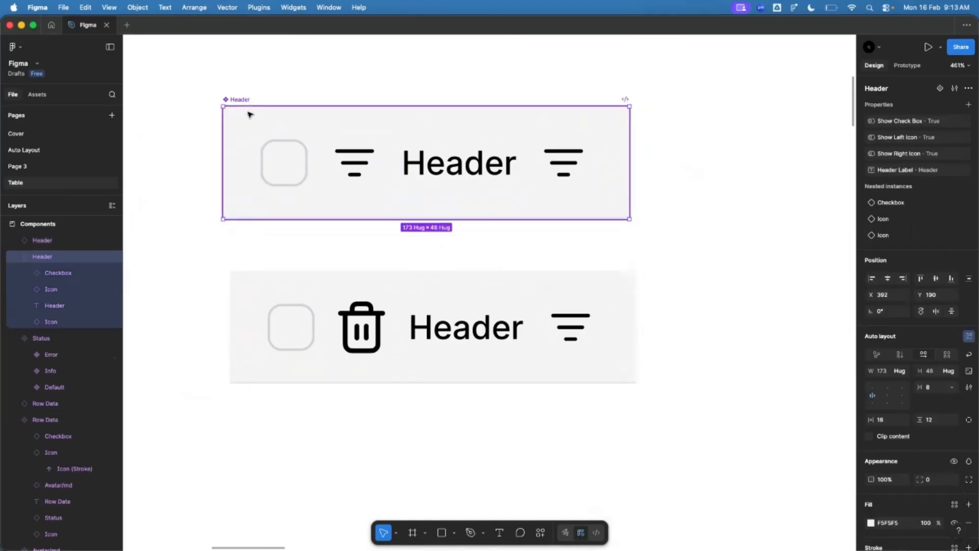
left_click(968, 104)
left_click(927, 205)
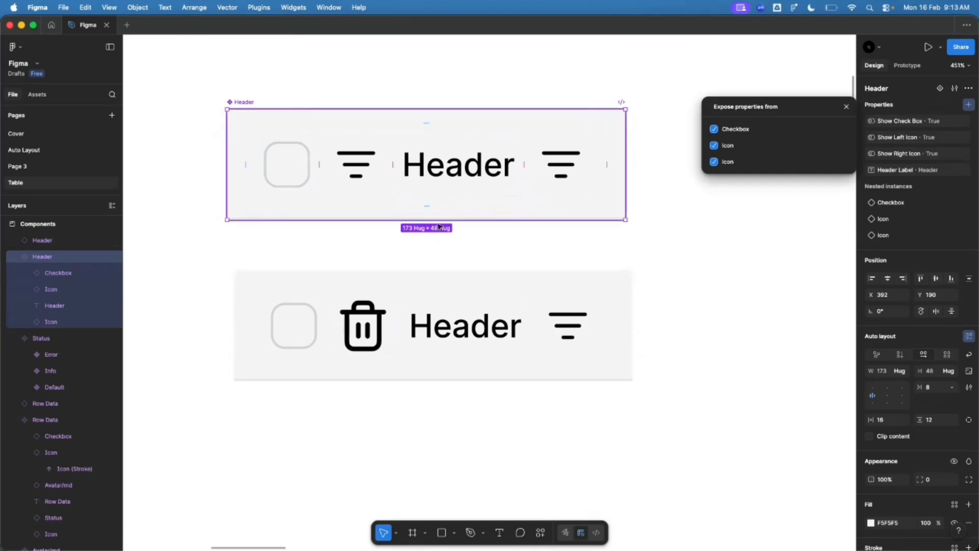
scroll(439, 232, "down", 6)
scroll(175, 143, "up", 1)
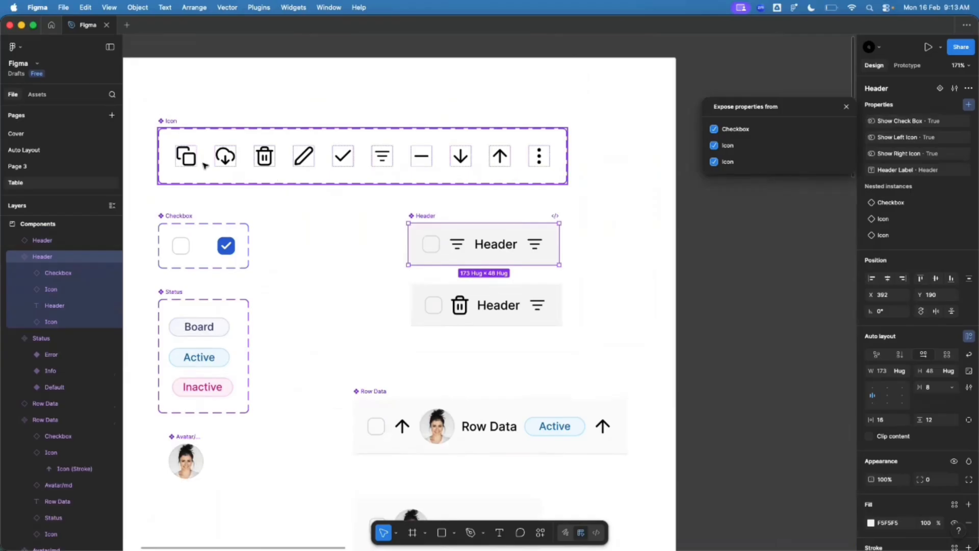
scroll(479, 191, "up", 2)
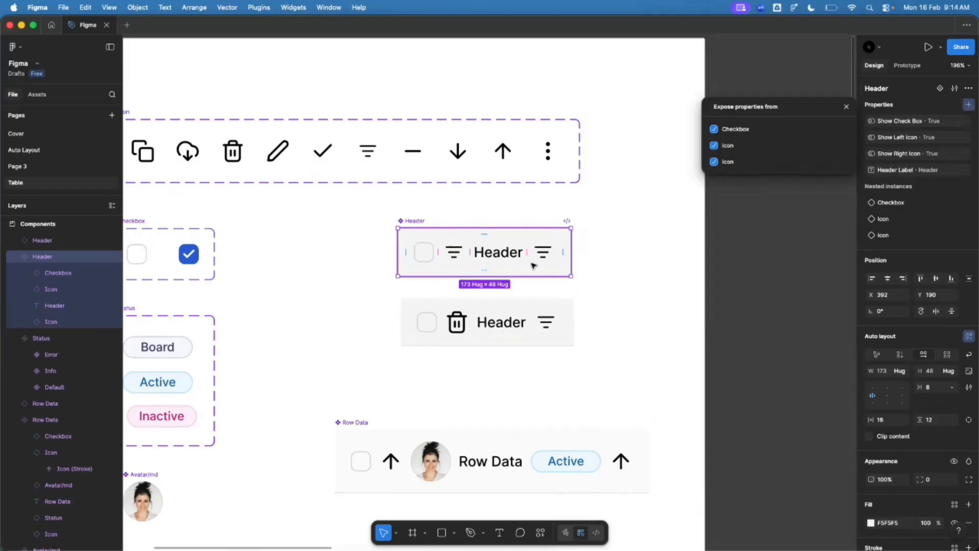
scroll(235, 269, "down", 10)
scroll(602, 451, "up", 6)
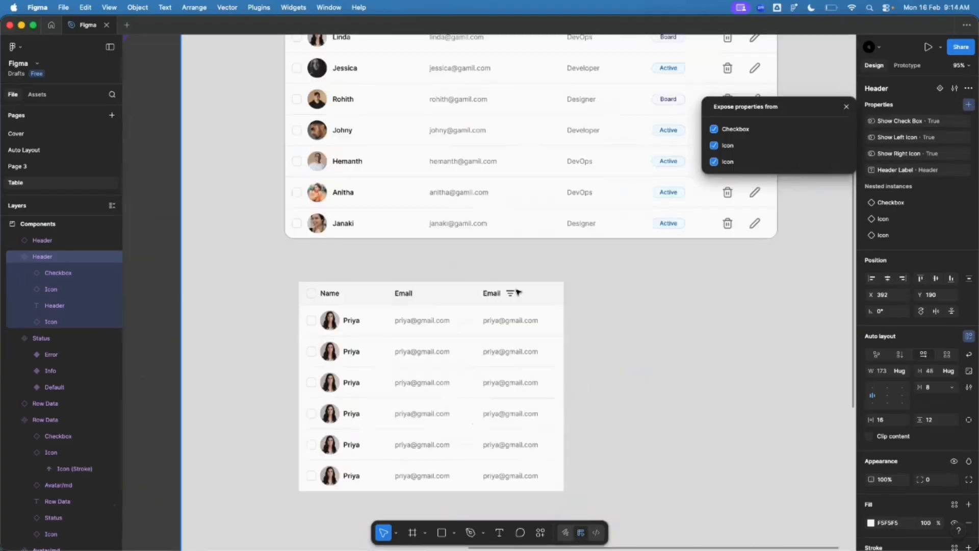
scroll(518, 293, "up", 5)
Step: Set the third header cell's gap to Auto so the filter icon sits at the right edge
left_click(514, 332)
left_click(530, 300)
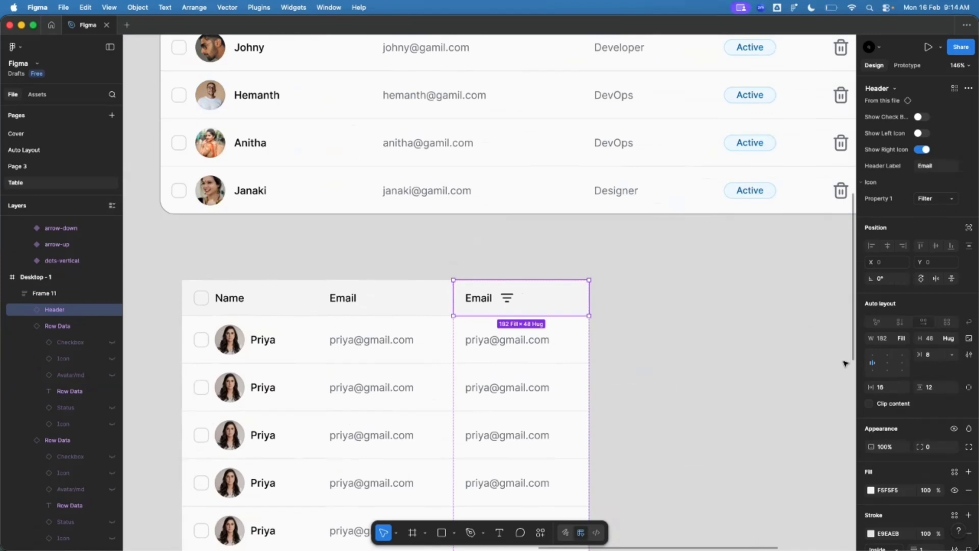
double_click(872, 364)
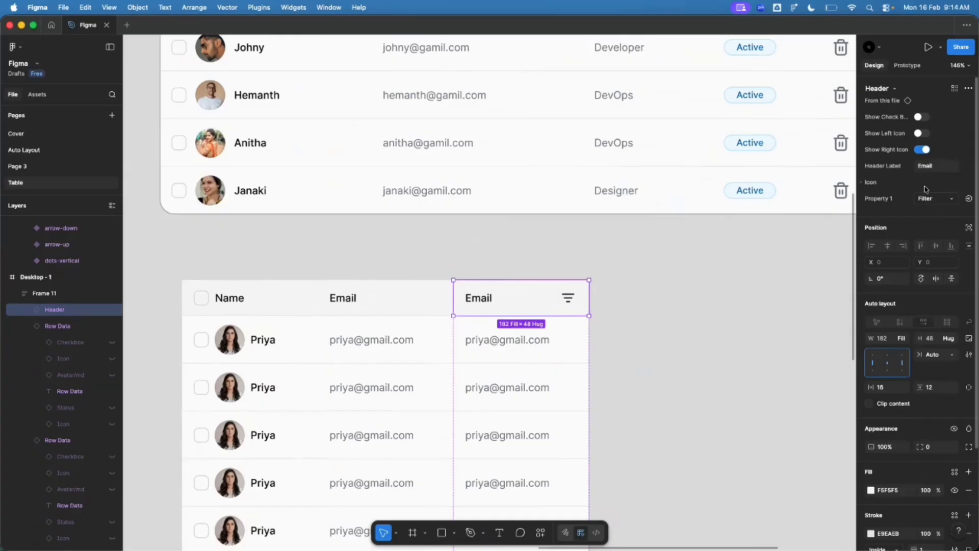
Step: Change the header's label from Email to 'Role'
left_click(929, 166)
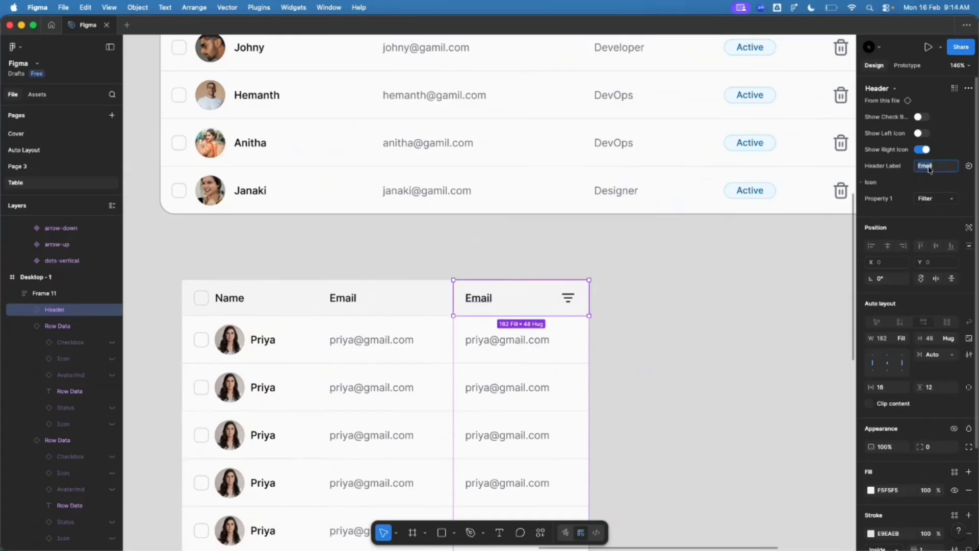
type("Role")
key("Return")
scroll(572, 273, "up", 10)
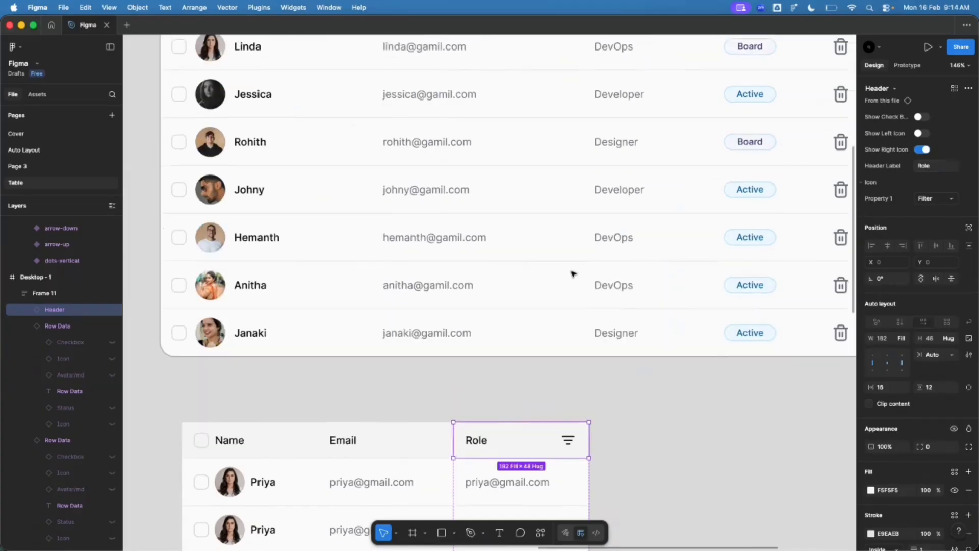
left_click(625, 97)
scroll(612, 204, "down", 10)
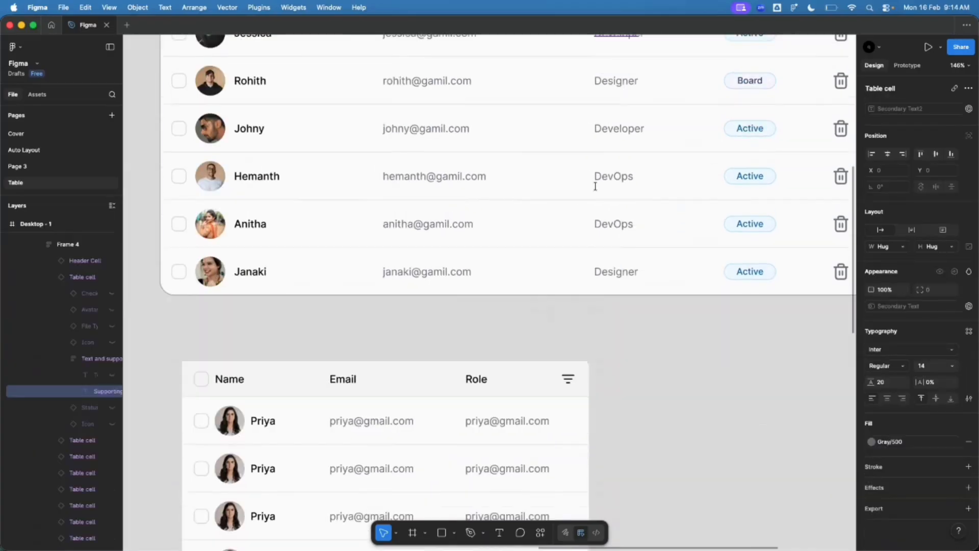
scroll(627, 342, "down", 5)
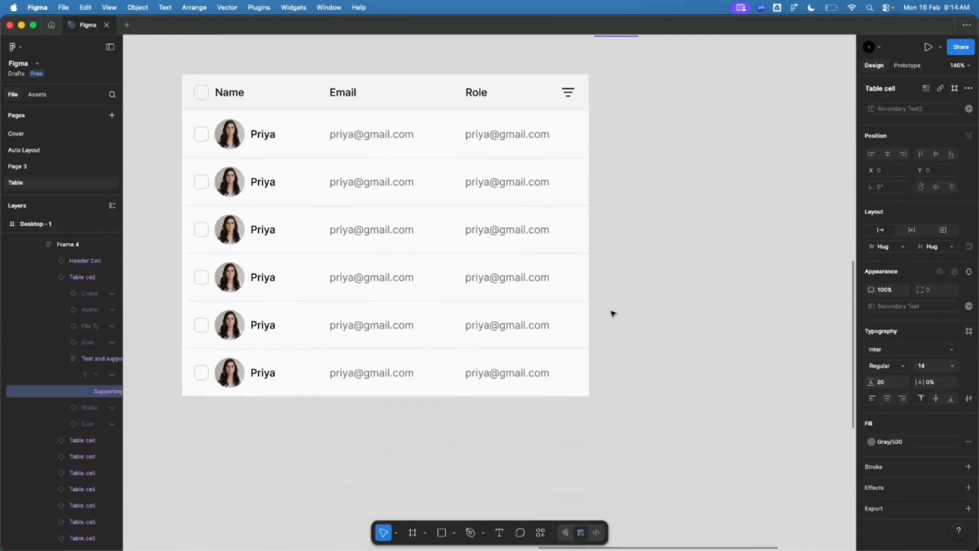
Step: Set the Cell Data of all six Role cells to 'Designer'
left_click(482, 144)
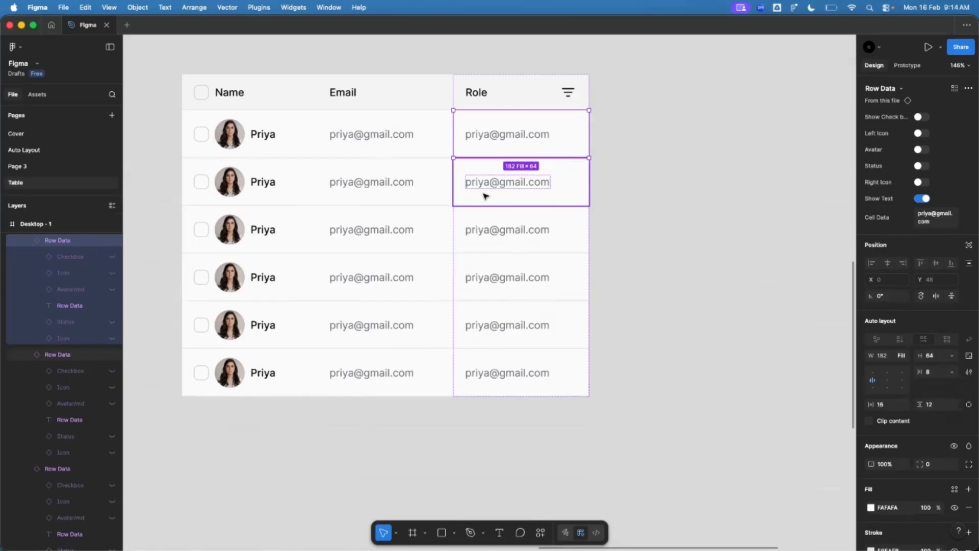
left_click(486, 196)
key("super+a")
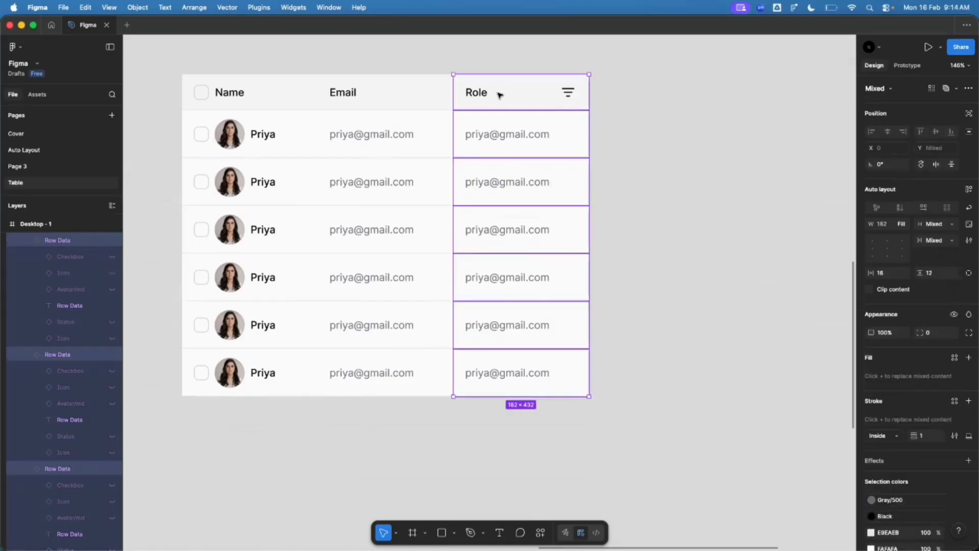
left_click(499, 94)
left_click(827, 182)
double_click(537, 154)
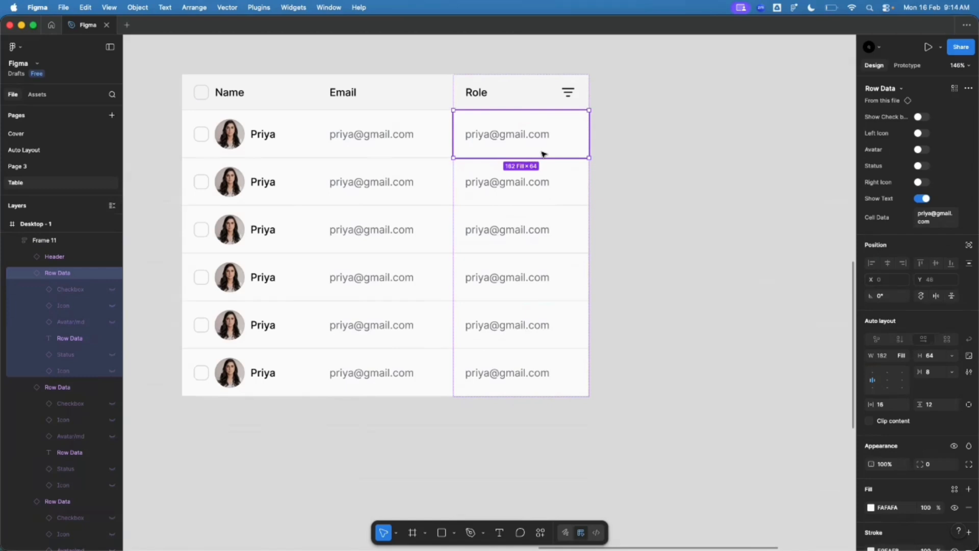
key("super+a")
left_click(491, 93, "shift")
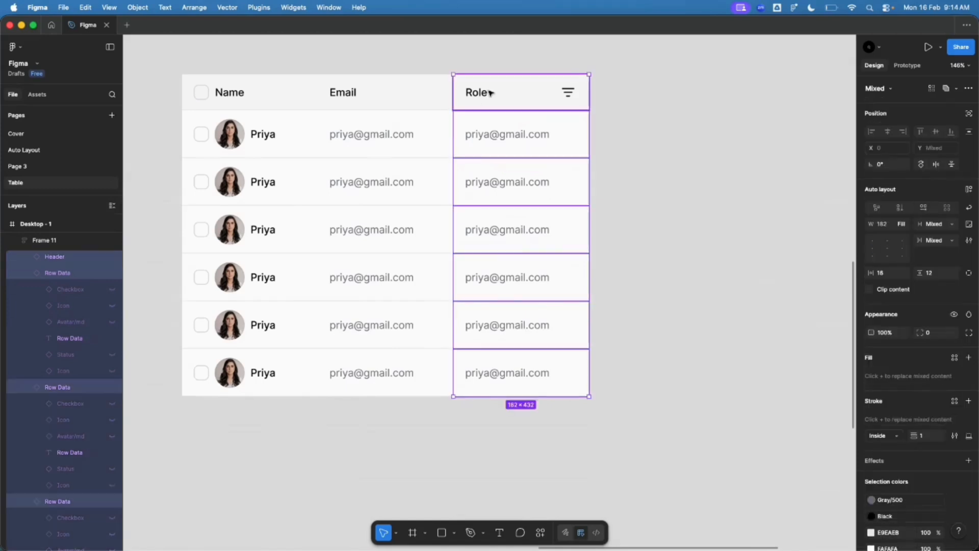
left_click(491, 94, "shift")
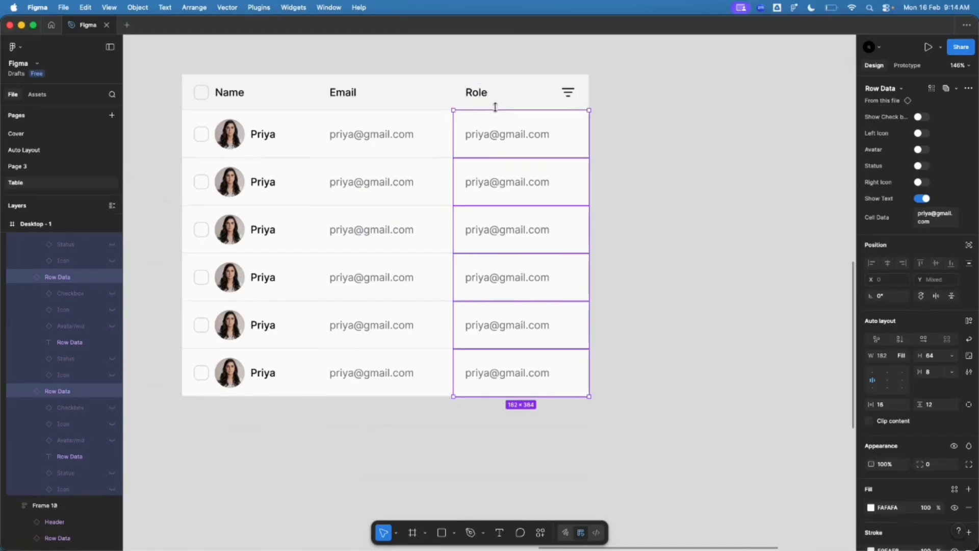
left_click(930, 216)
type("Designer")
key("Return")
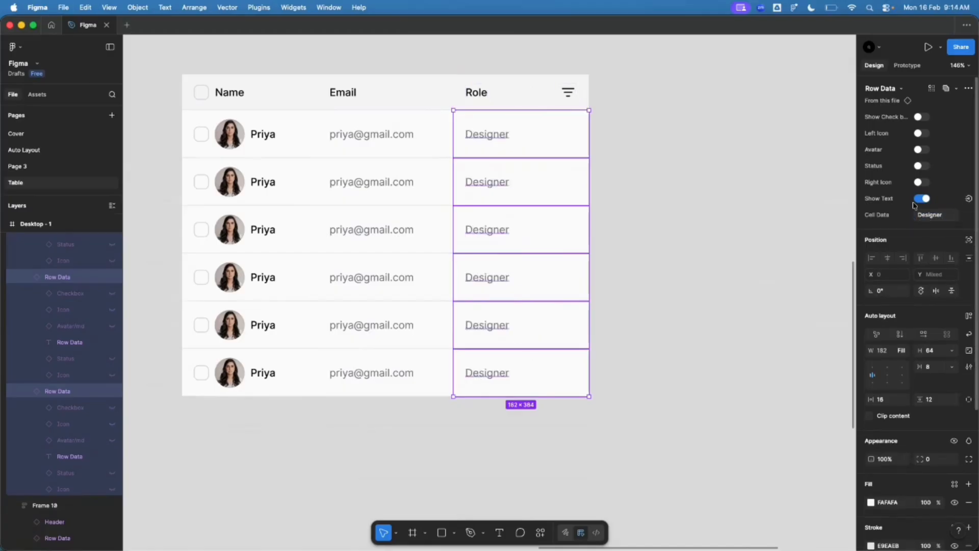
Step: Change the second row's Role cell to 'Dev-Ops'
left_click(665, 312)
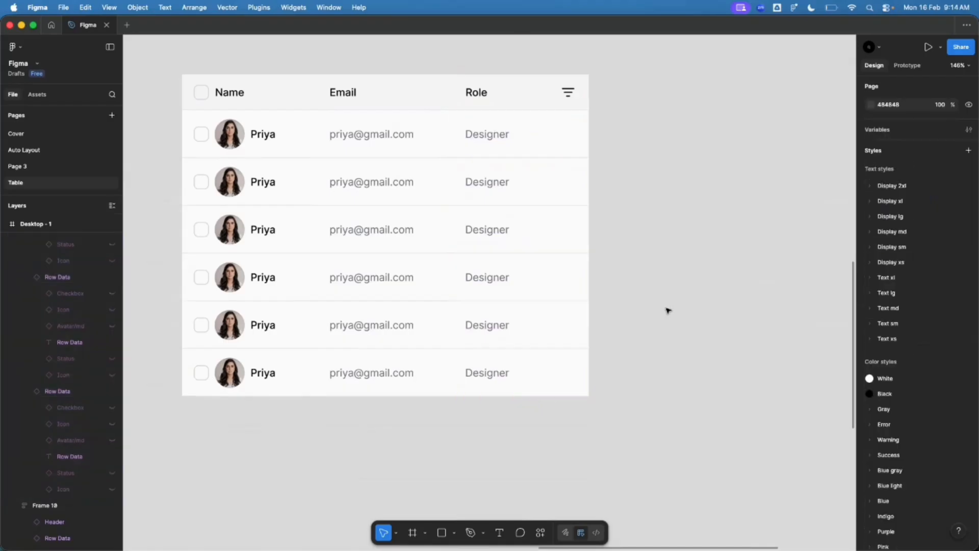
left_click(489, 194)
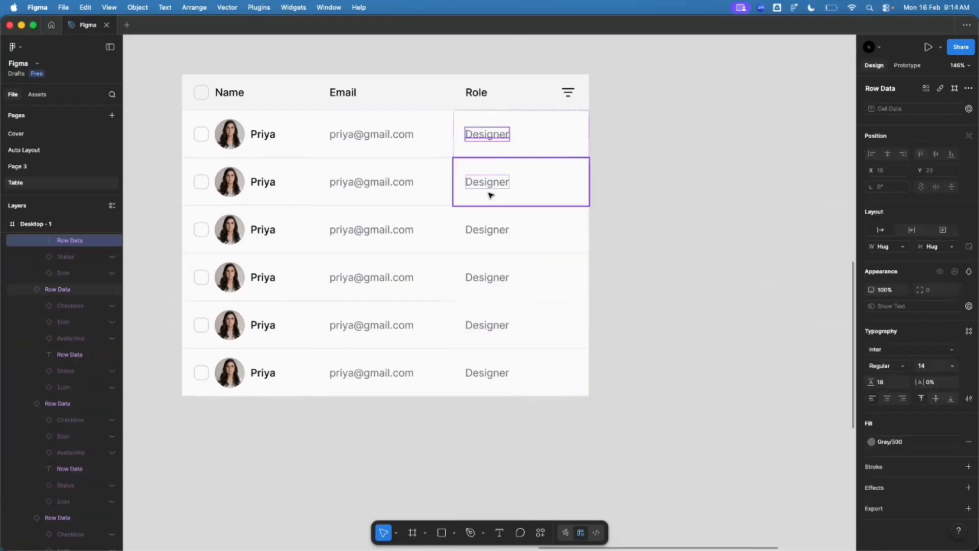
left_click(951, 215)
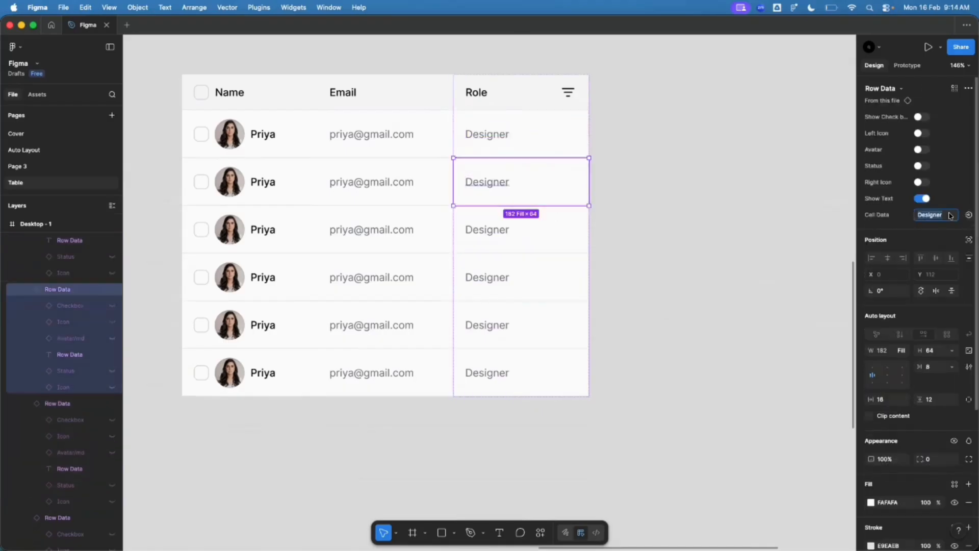
type("Dev-Ops")
key("Return")
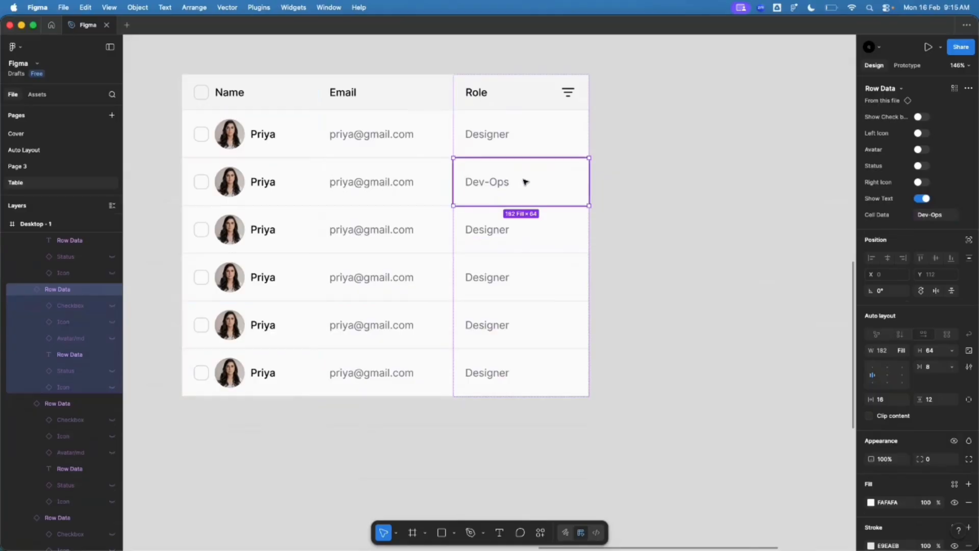
left_click(666, 190)
Step: Wrap the Name, Email and Role columns in a new auto-layout frame
scroll(270, 305, "down", 5)
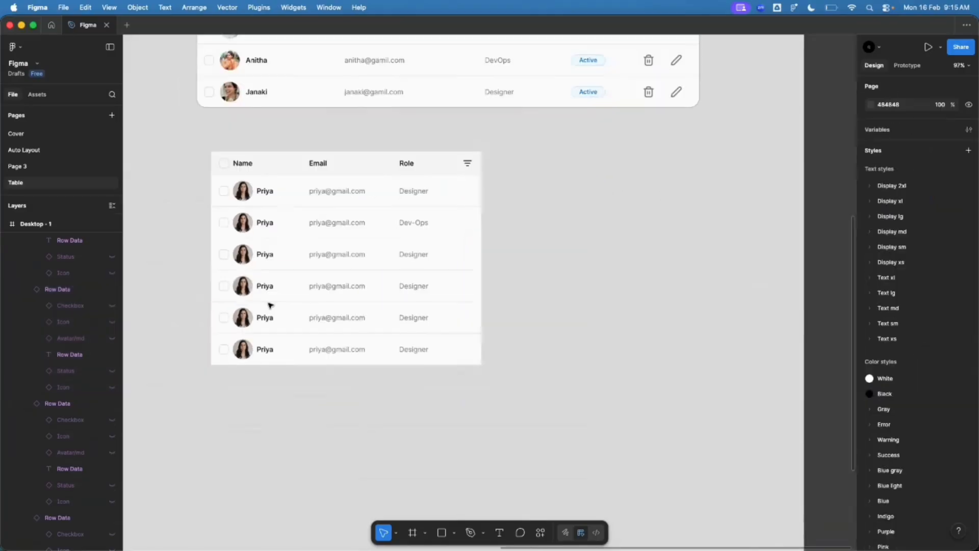
scroll(520, 339, "up", 10)
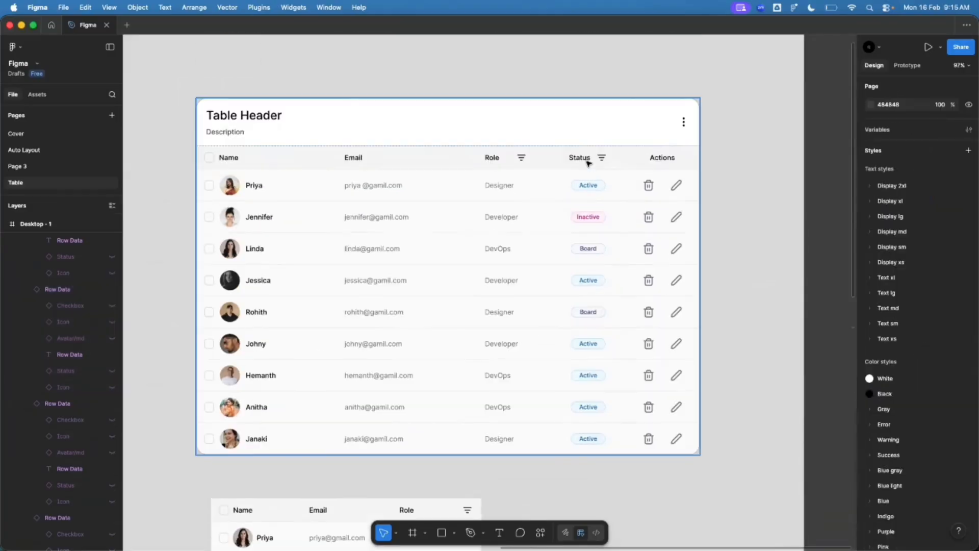
scroll(603, 149, "up", 5)
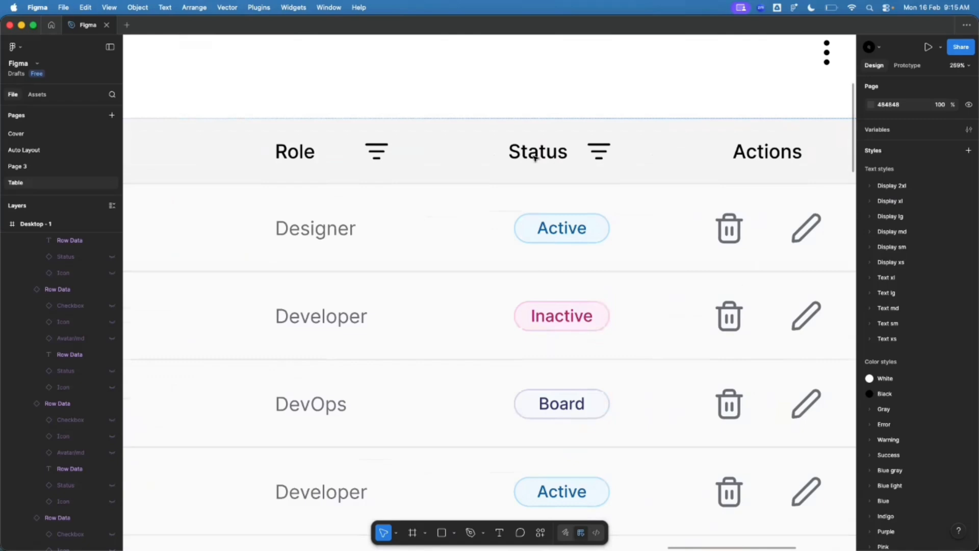
scroll(584, 155, "down", 10)
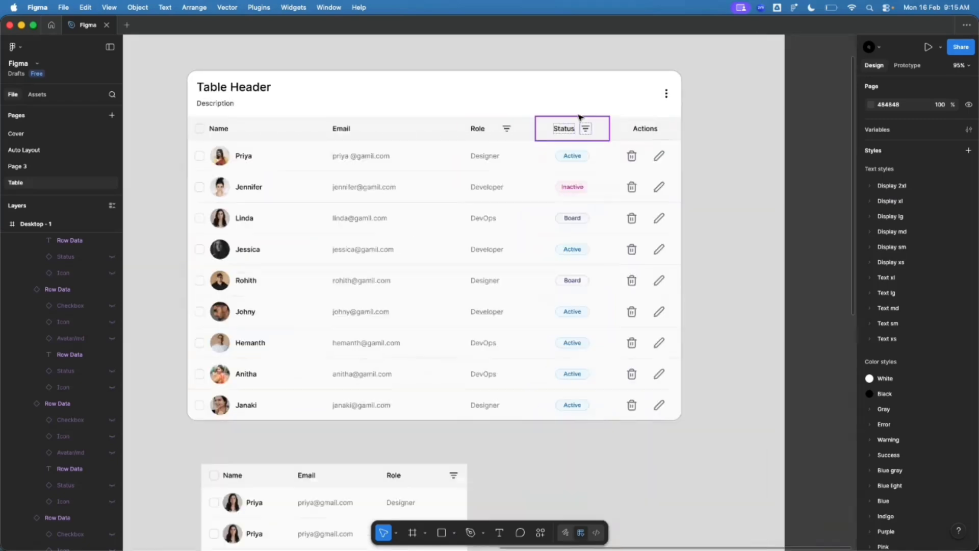
scroll(459, 295, "up", 8)
left_click(437, 288)
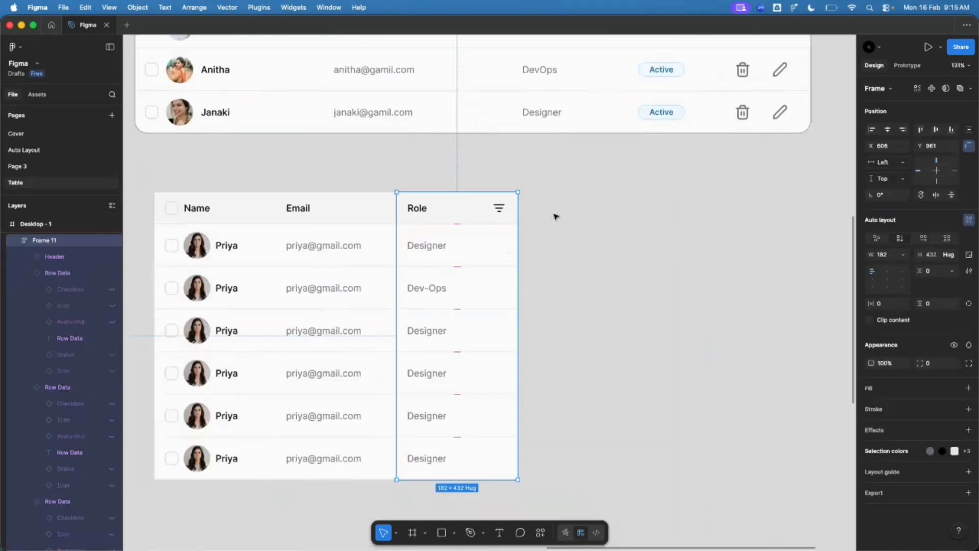
scroll(558, 214, "down", 3)
left_click_drag(258, 193, 537, 439)
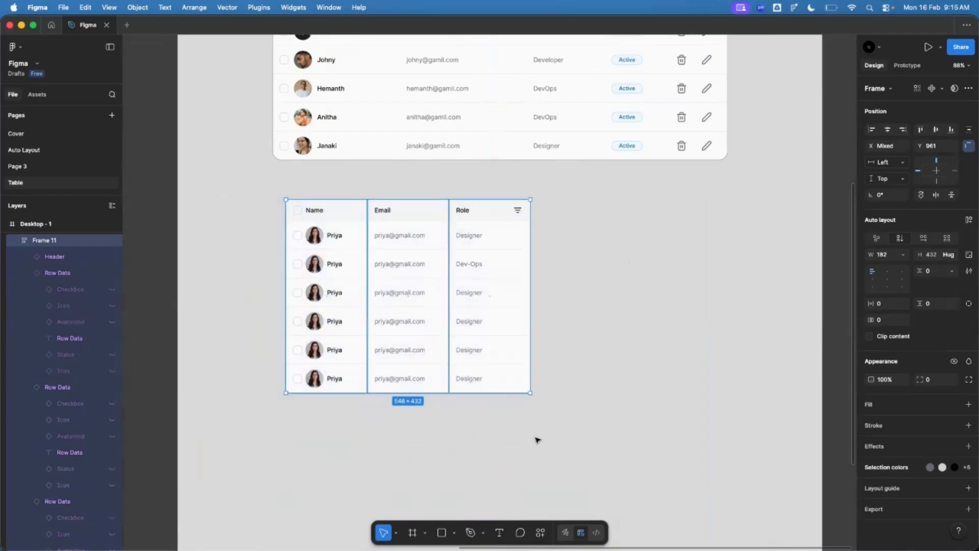
scroll(422, 427, "up", 3)
key("shift+a")
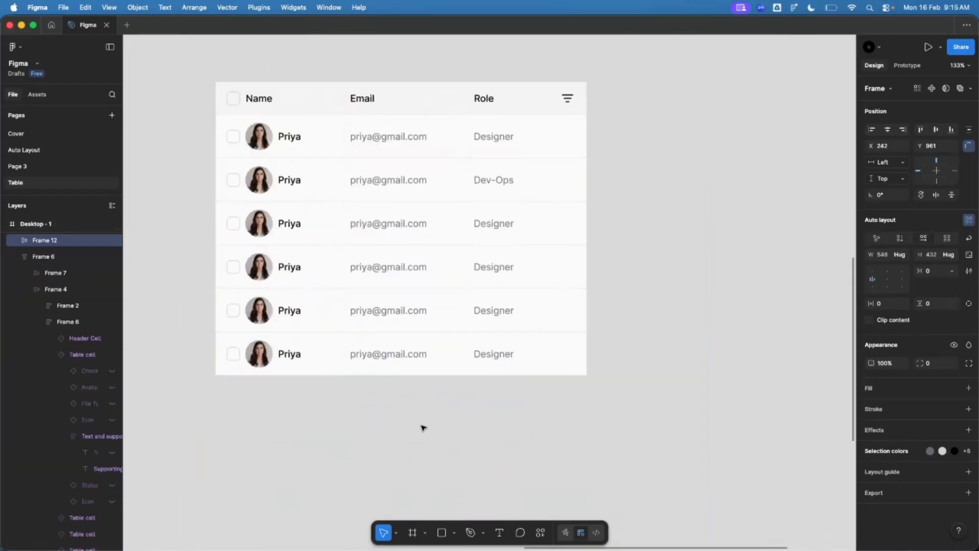
key("Return")
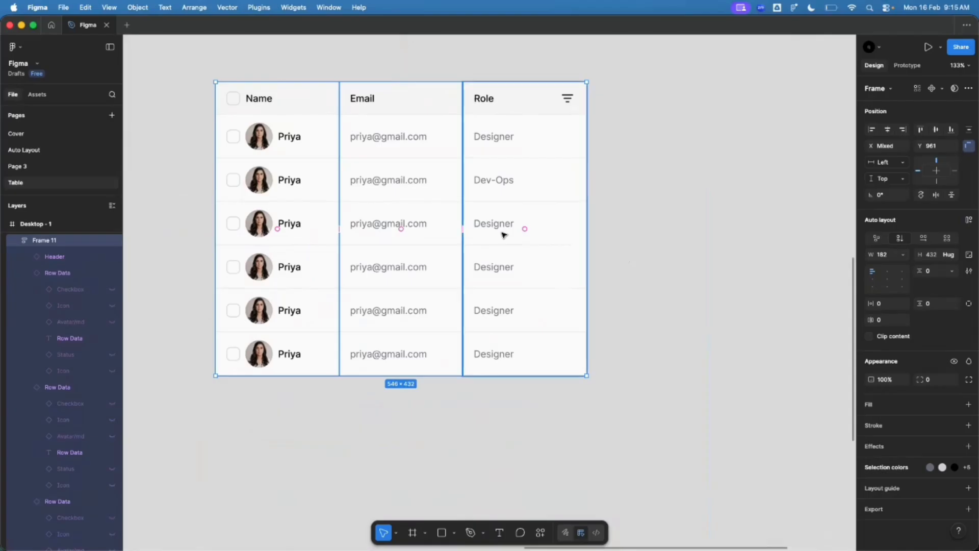
key("shift+Return")
Step: Widen the table frame to 797
scroll(332, 339, "down", 3)
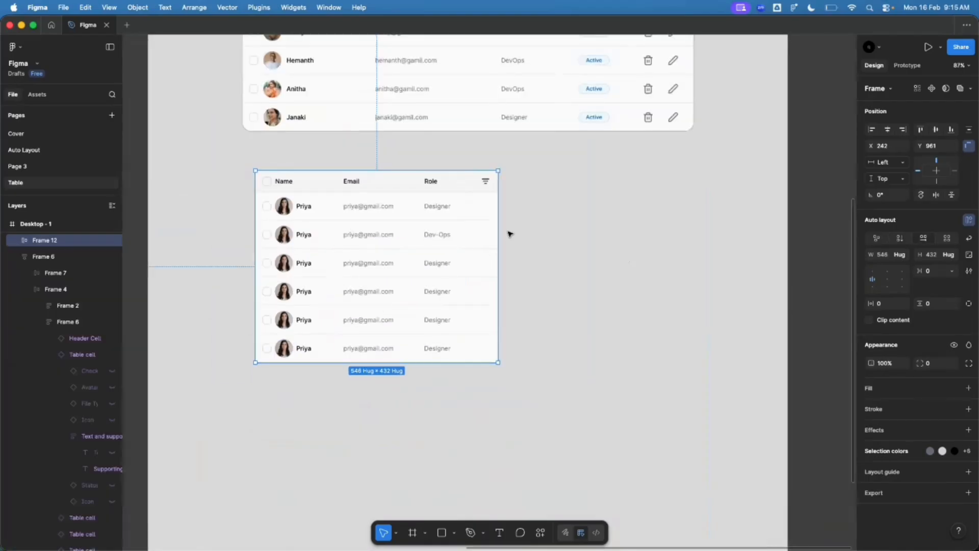
left_click_drag(498, 232, 622, 233)
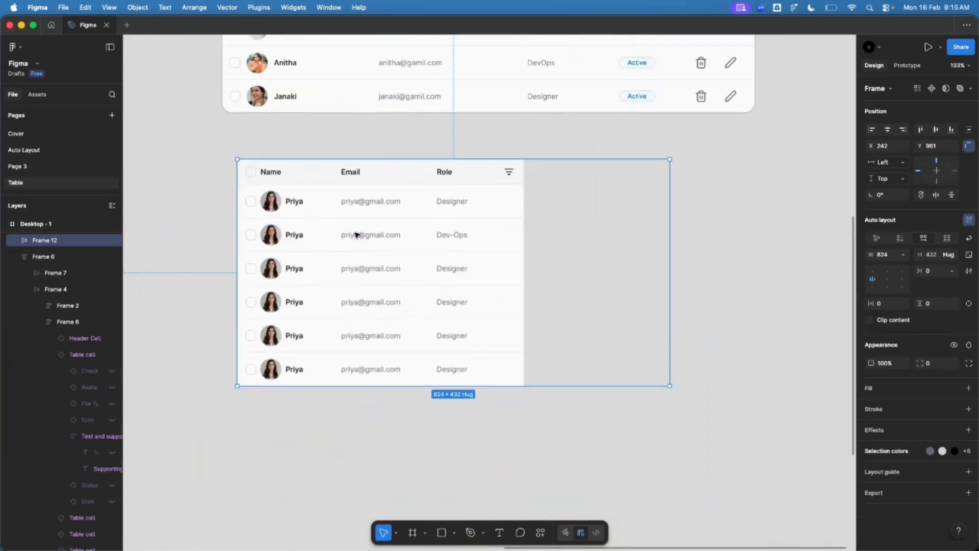
scroll(354, 232, "up", 2)
mouse_move(670, 202)
left_mouse_down()
mouse_move(514, 212)
mouse_move(655, 214)
left_mouse_up()
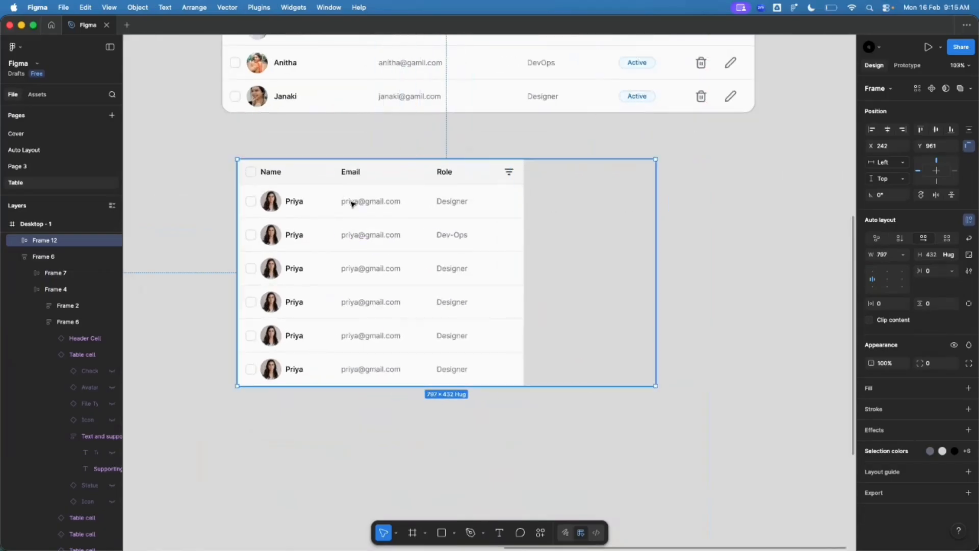
Step: Set the Name, Email and Role columns to Fill container, then resize the table to 590 wide
left_click(297, 206)
left_click(357, 201)
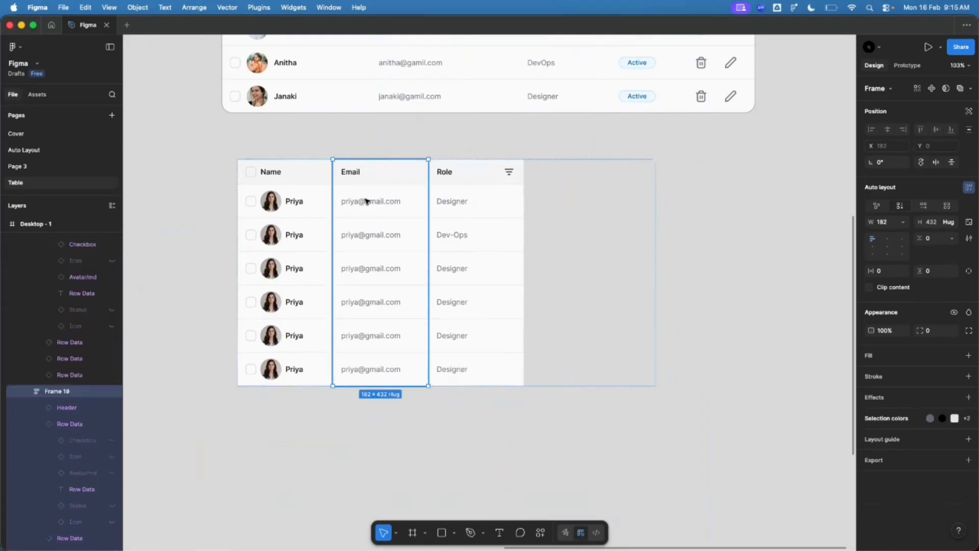
left_click(291, 200)
left_click(360, 201, "shift")
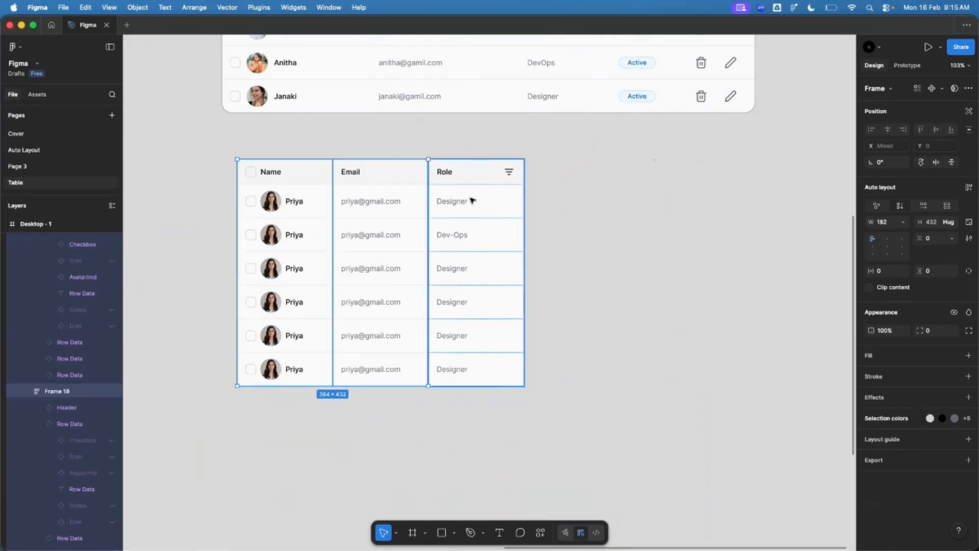
left_click(472, 201)
left_click(384, 201)
left_click(305, 201)
left_click(370, 199, "shift")
left_click(494, 194, "shift")
left_click(904, 222)
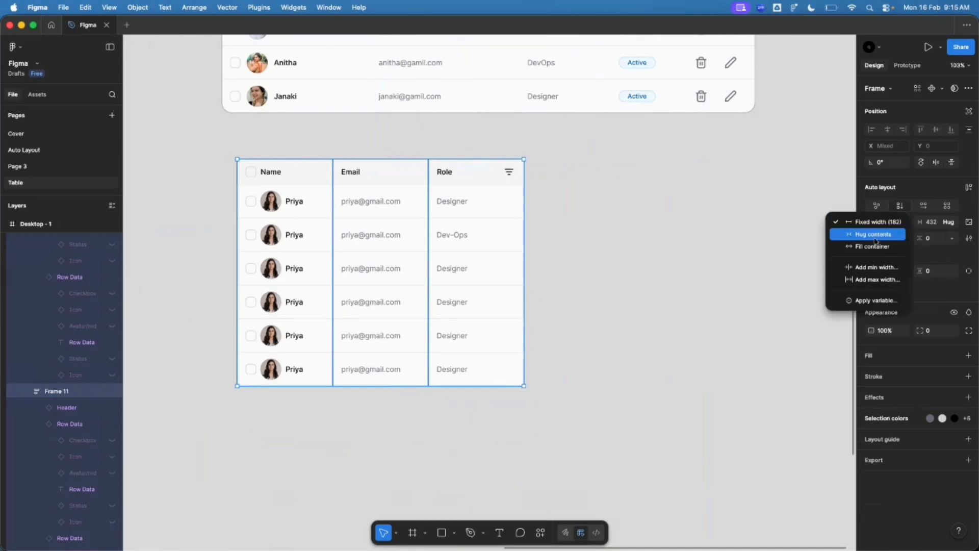
left_click(873, 246)
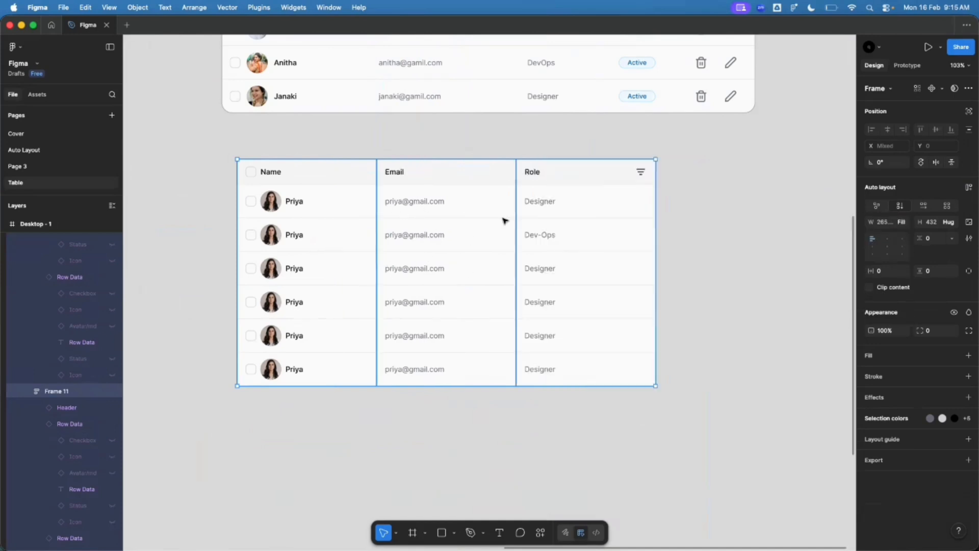
key("shift+a")
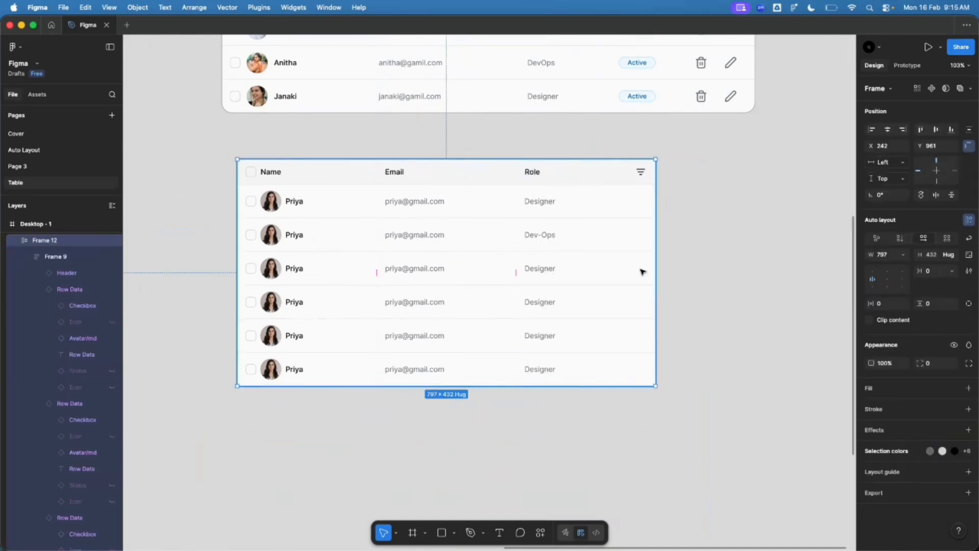
left_click_drag(656, 271, 545, 302)
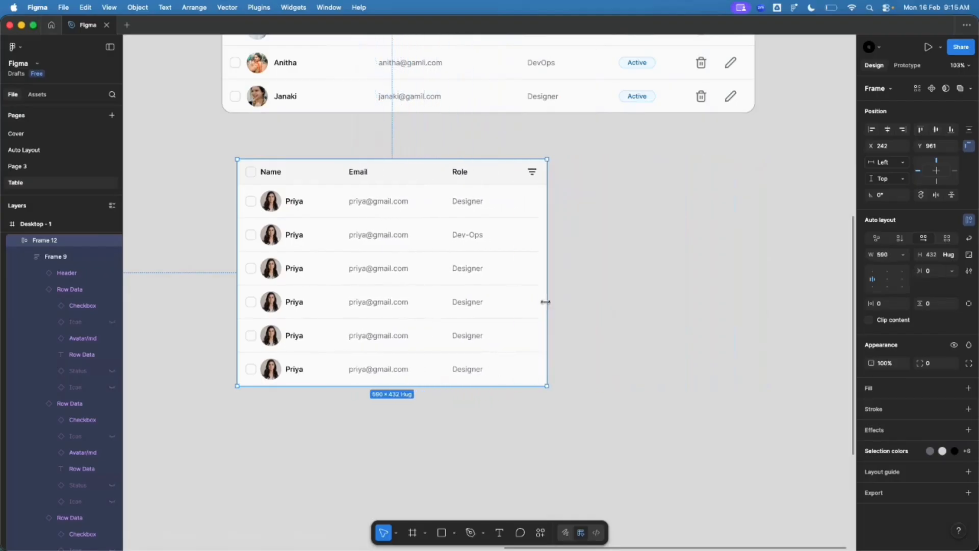
Step: Duplicate the Role column and widen the table to 697 for four columns
left_click(343, 169, "super")
left_click(494, 177)
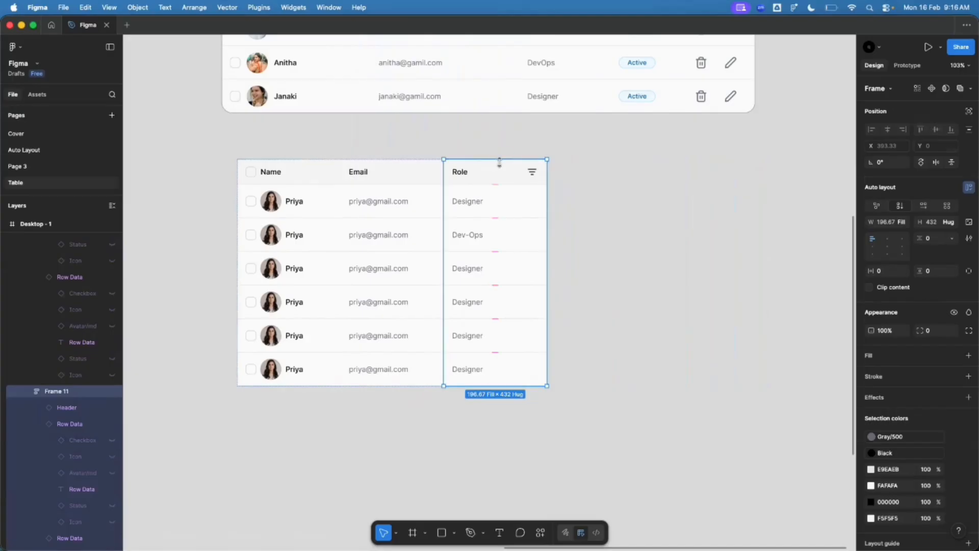
key("super+d")
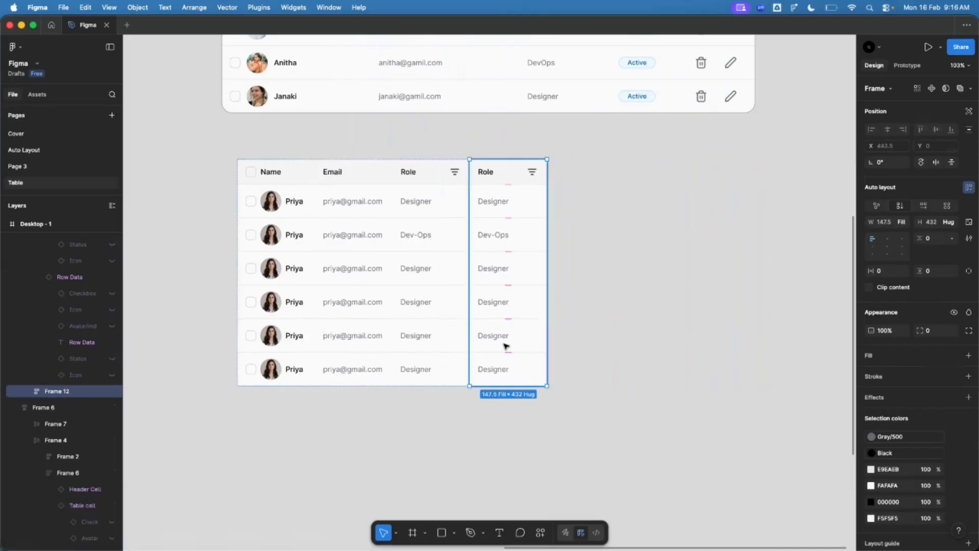
left_click(647, 326)
left_click(541, 269)
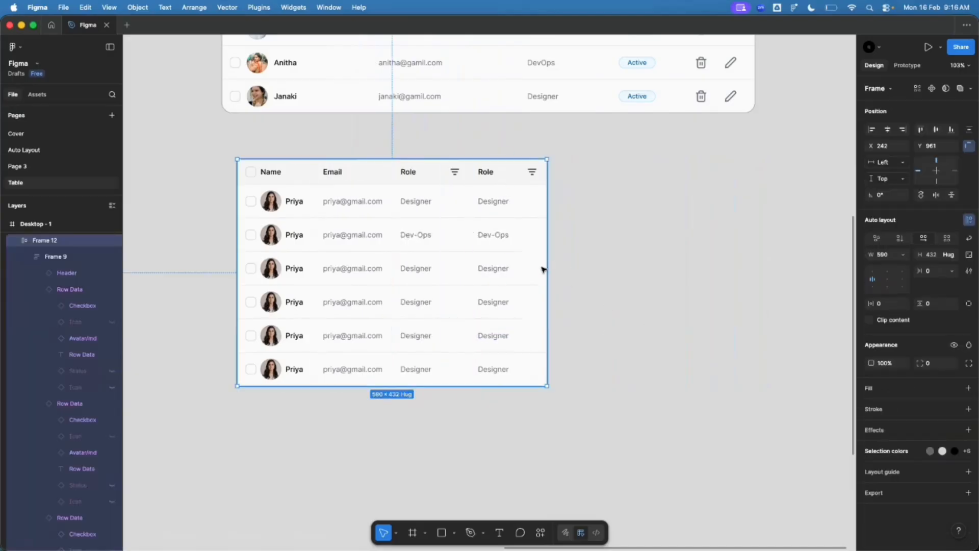
left_click_drag(547, 269, 602, 268)
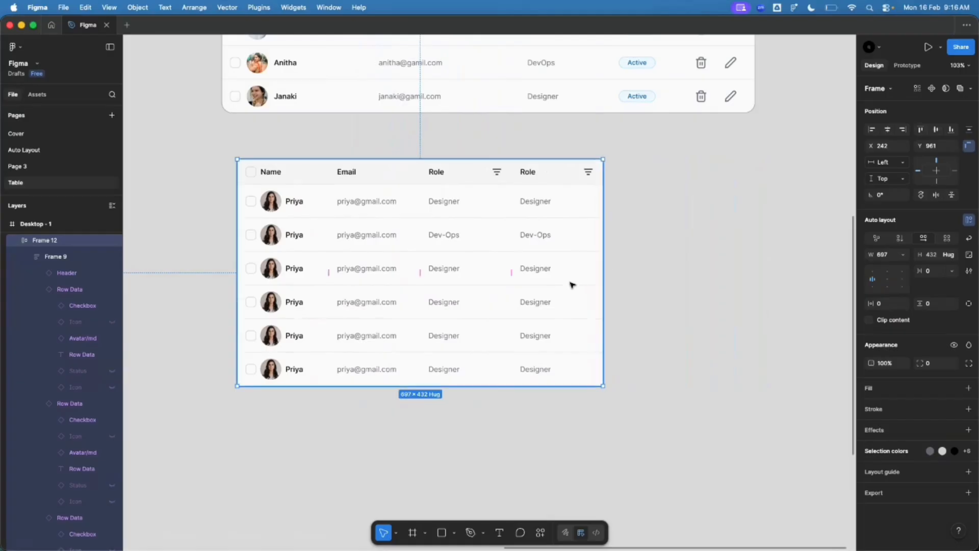
Step: Rename the new column's Header Label to Status
left_click(535, 209)
left_click(525, 168)
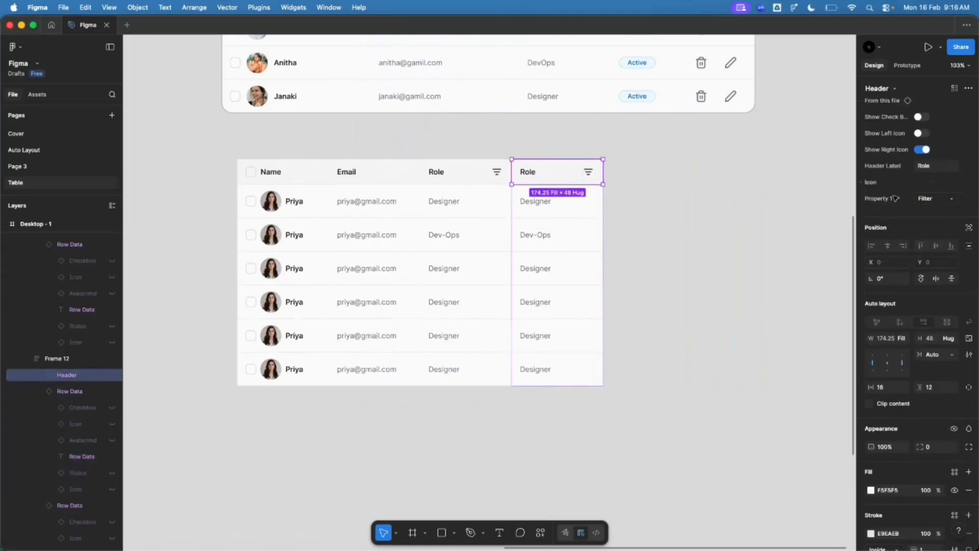
left_click(925, 166)
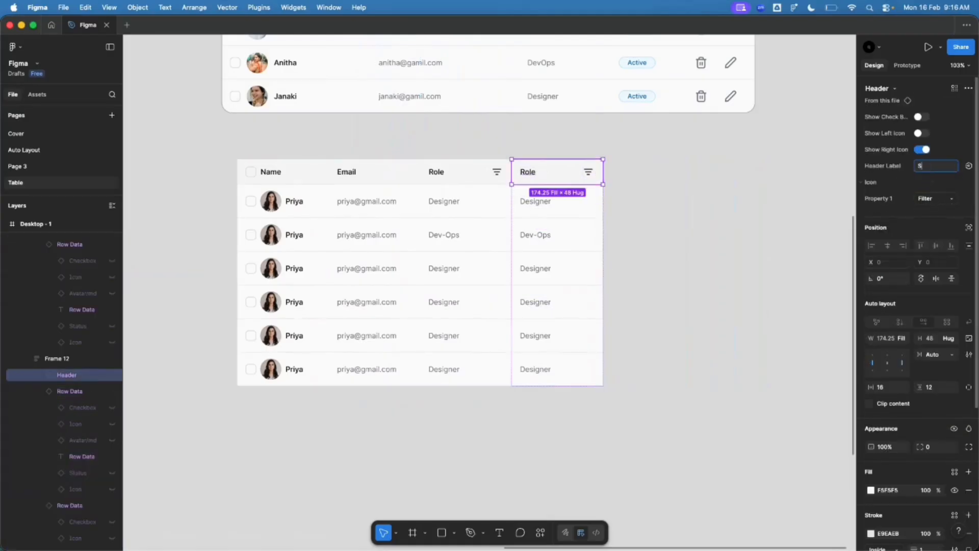
key("Return")
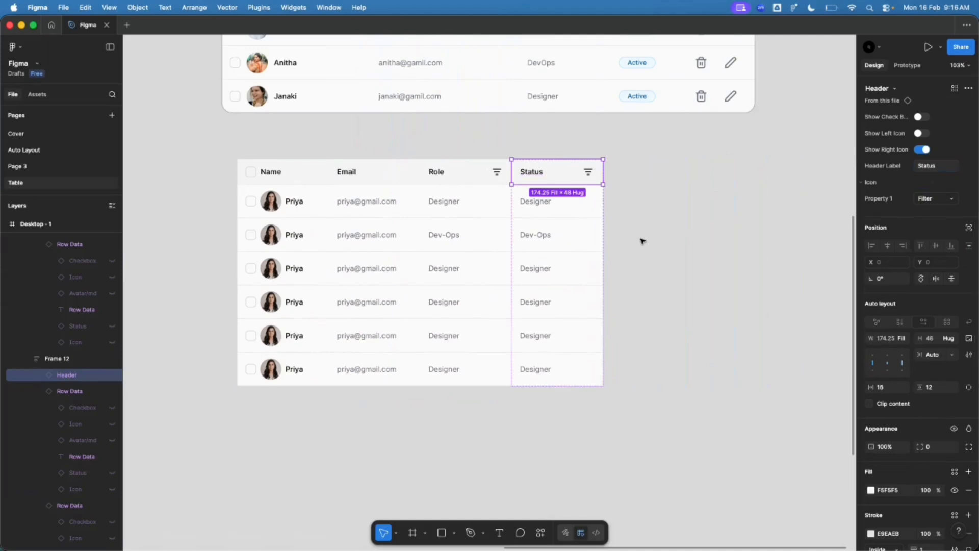
left_click(571, 207)
Step: In the first Status cell, turn Status on and Show Text off, and centre the Active badge
scroll(572, 204, "up", 1)
scroll(571, 205, "up", 5)
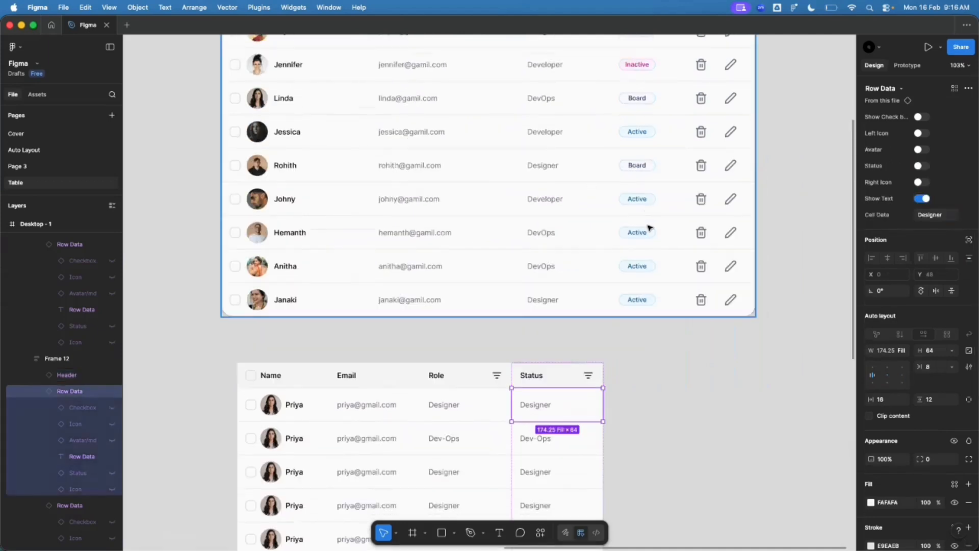
scroll(649, 227, "up", 4)
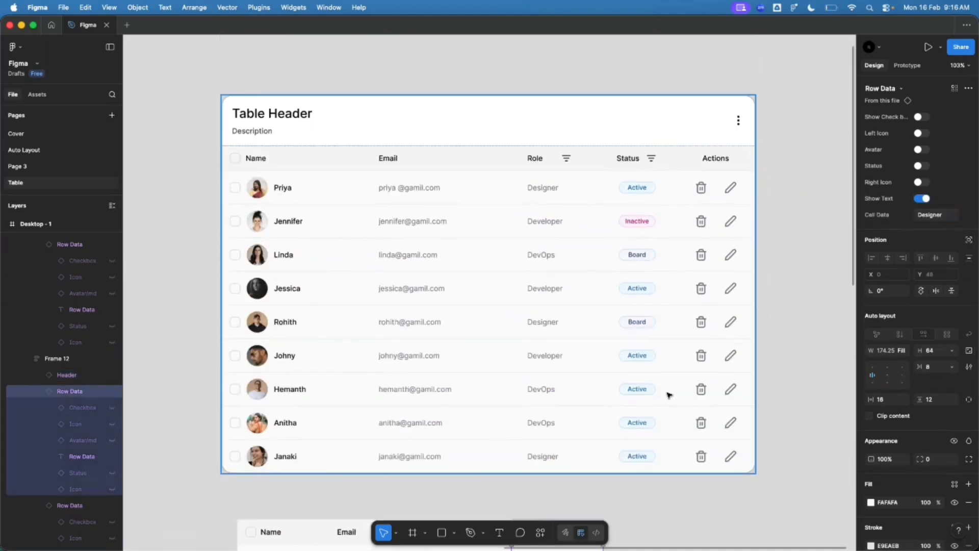
scroll(669, 394, "down", 9)
scroll(590, 253, "up", 5)
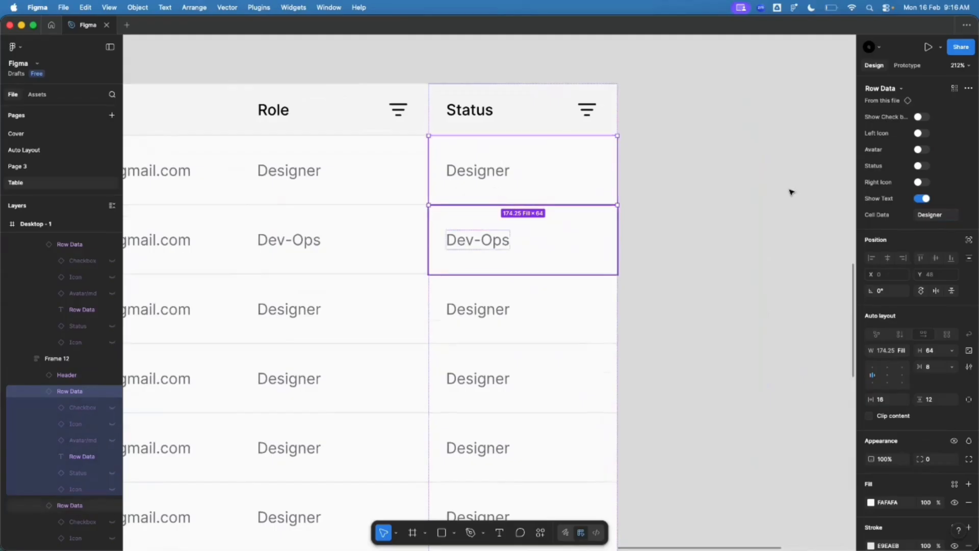
left_click(919, 166)
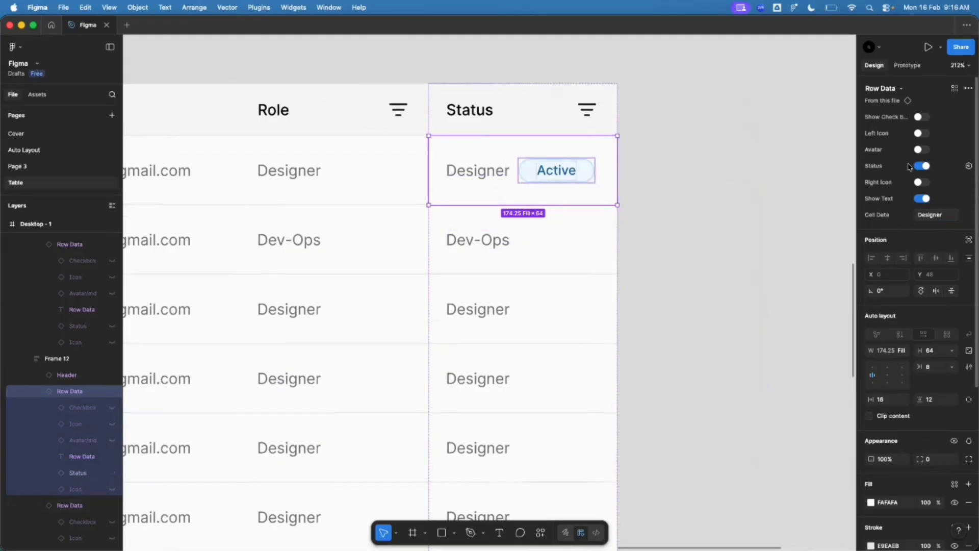
left_click(924, 199)
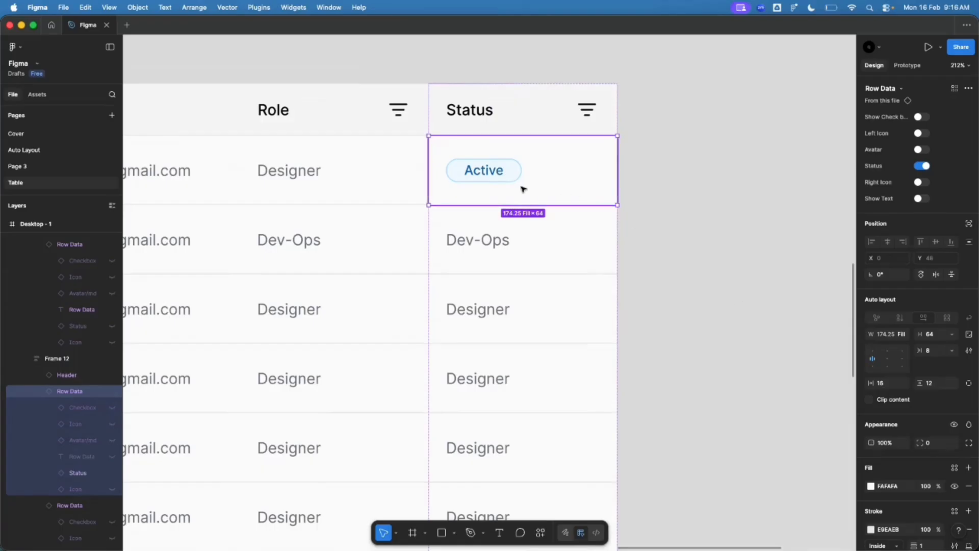
left_click(887, 359)
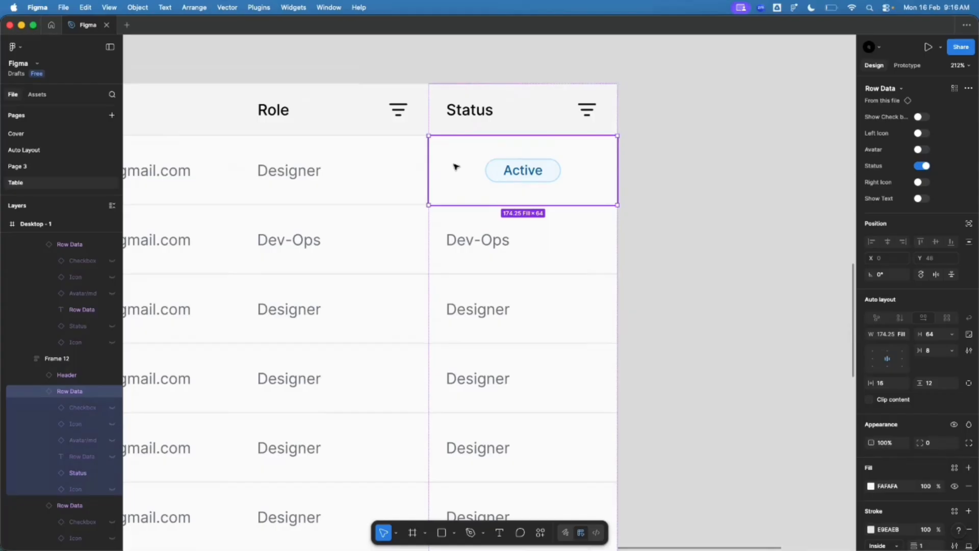
left_click(466, 241)
scroll(464, 243, "down", 5)
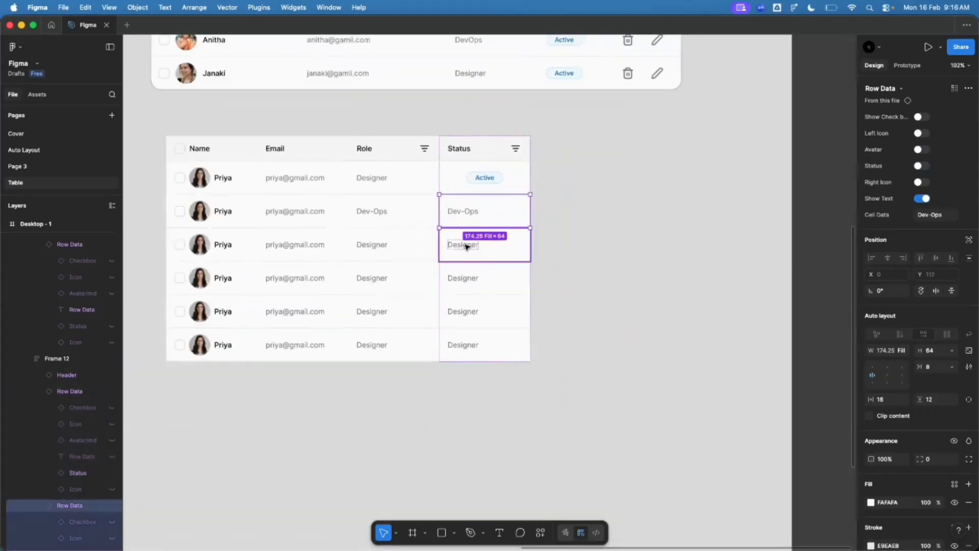
Step: Paste the first cell's properties onto the other Status cells so all show centred Active badges
left_click(466, 246, "shift")
left_click(461, 280, "shift")
left_click(461, 312, "shift")
left_click(460, 337, "shift")
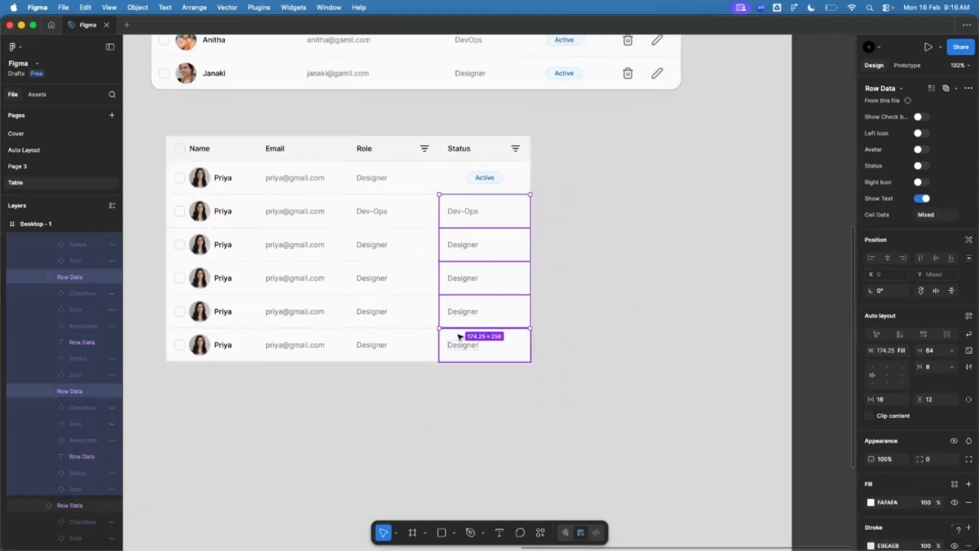
right_click(479, 223)
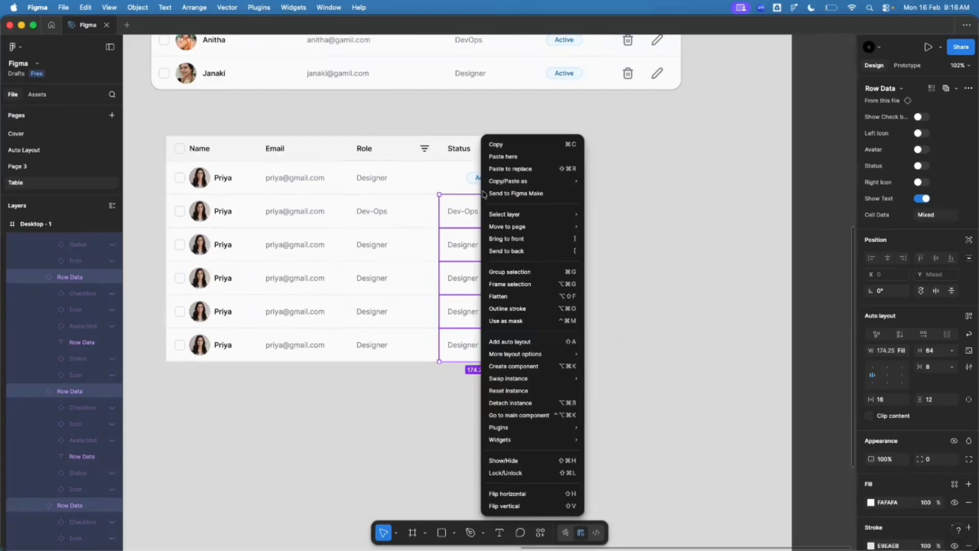
mouse_move(503, 186)
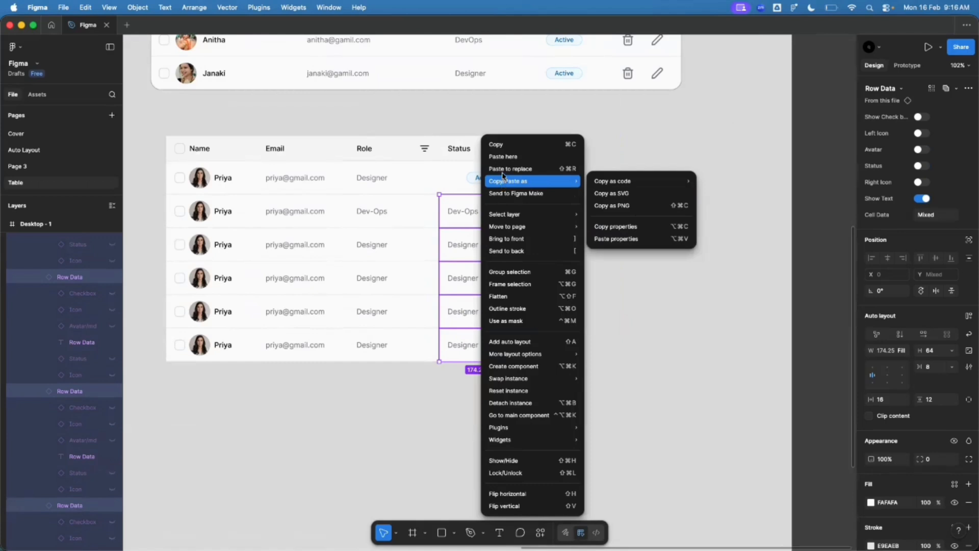
key("alt+super+v")
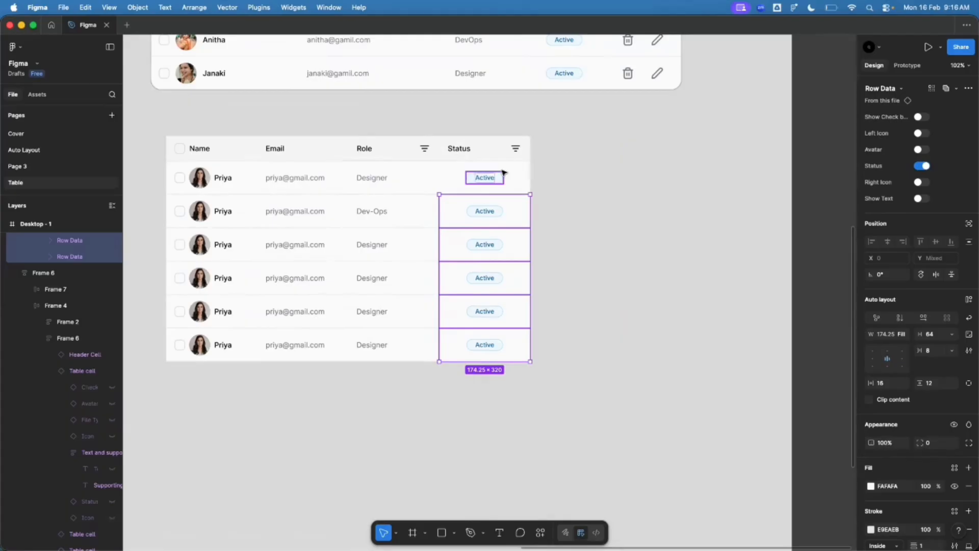
scroll(503, 173, "up", 1)
left_click(603, 198)
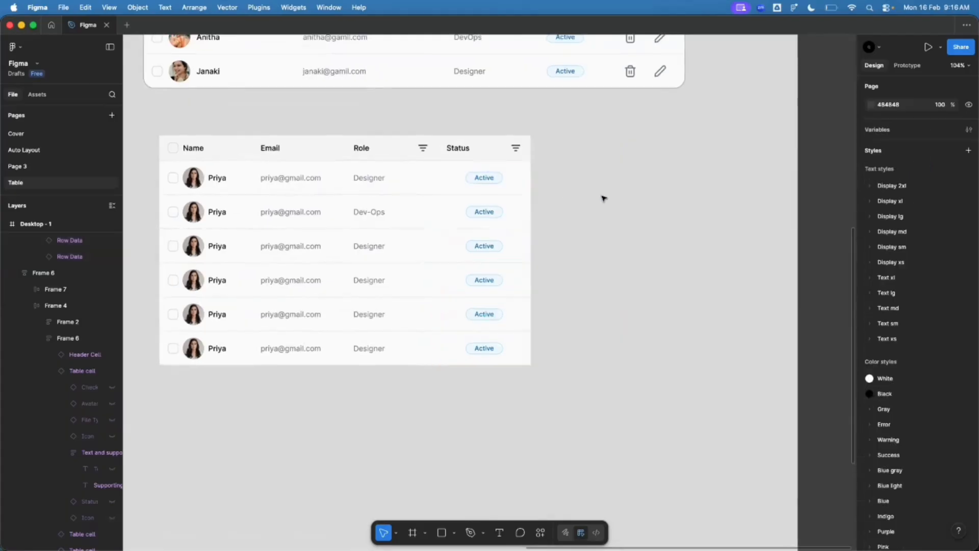
left_click(498, 181)
left_click(500, 203)
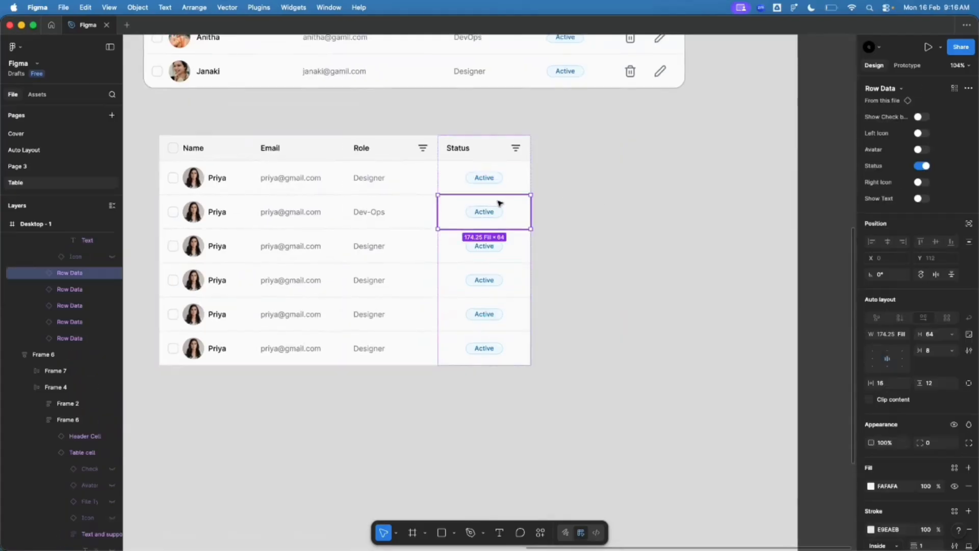
scroll(500, 203, "up", 3)
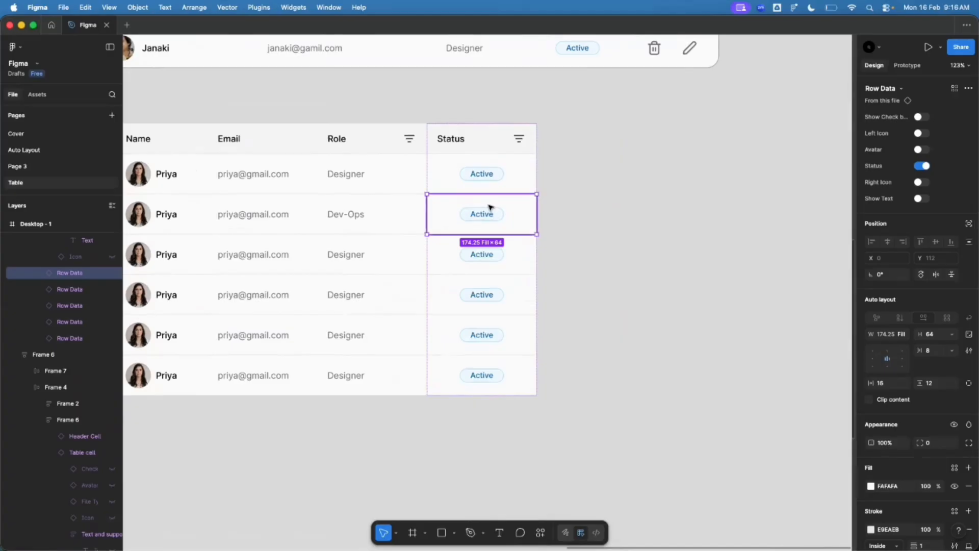
Step: Select the Row Data main component
scroll(490, 207, "up", 3)
scroll(556, 227, "down", 5)
scroll(738, 227, "down", 5)
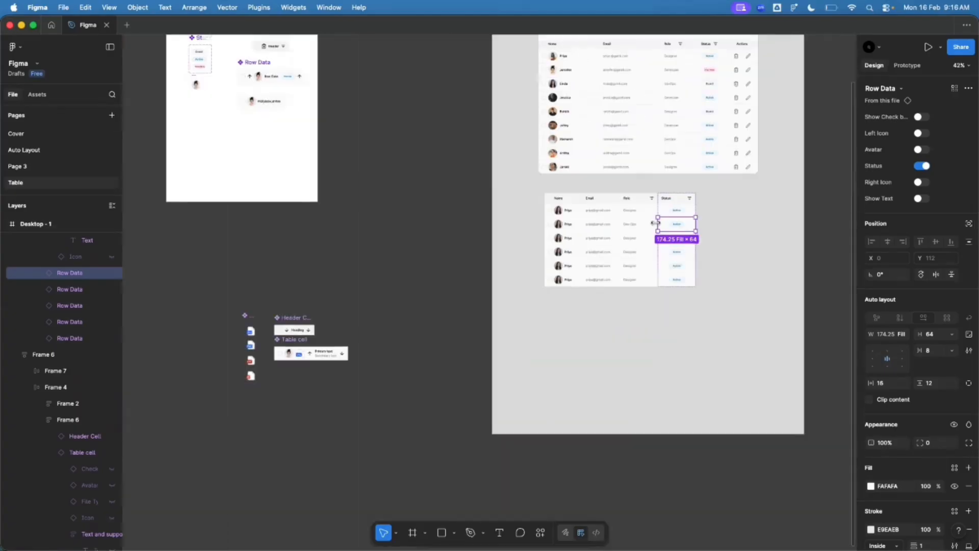
scroll(404, 157, "up", 10)
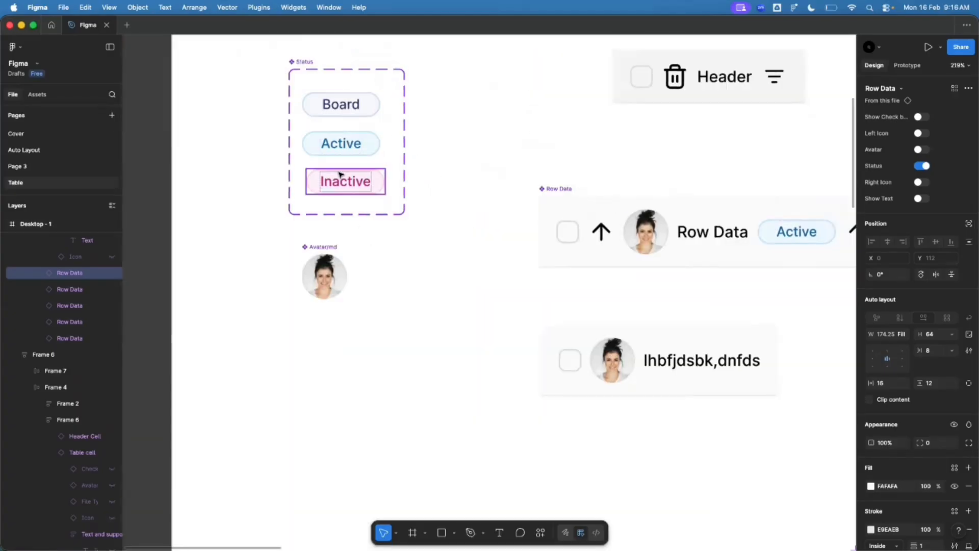
scroll(247, 216, "down", 5)
scroll(666, 328, "up", 8)
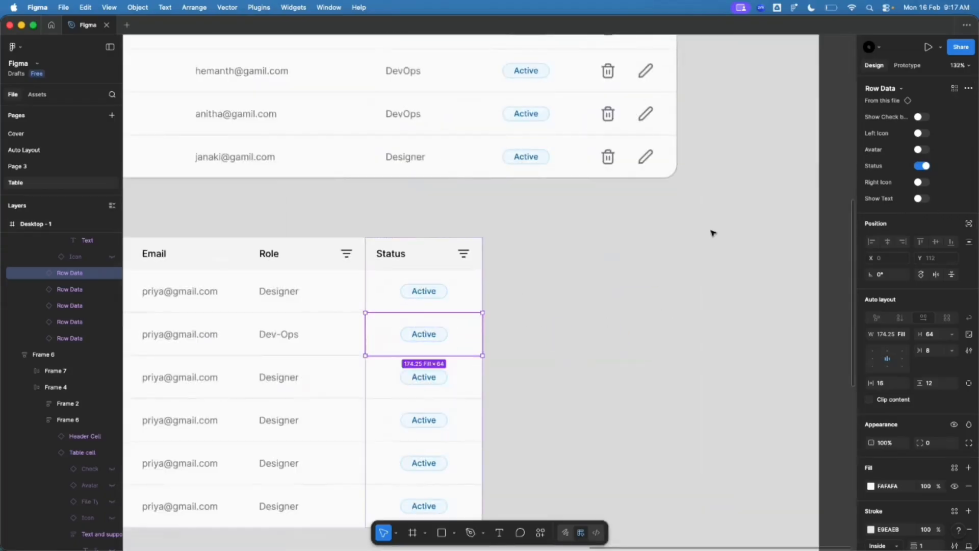
scroll(426, 329, "down", 6)
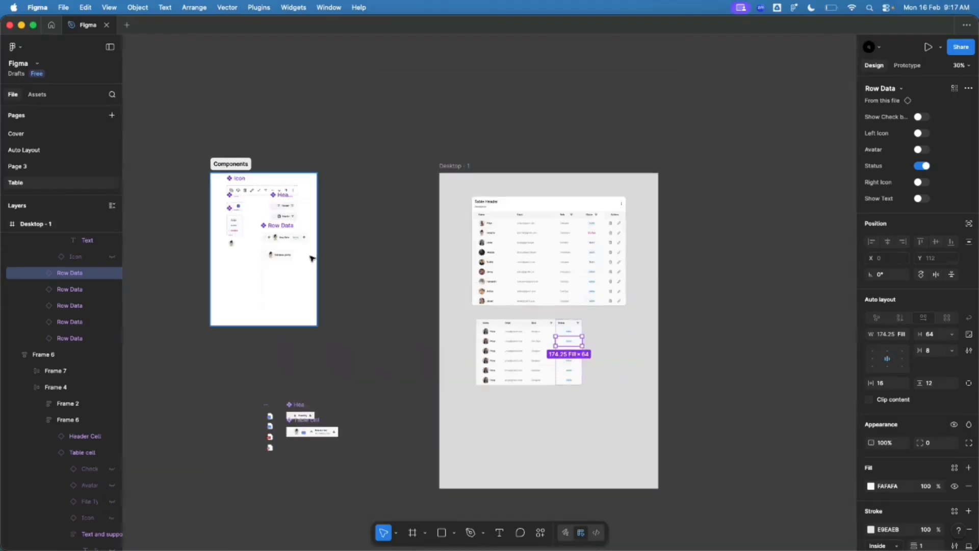
scroll(266, 237, "up", 5)
left_click(267, 240)
scroll(275, 255, "up", 4)
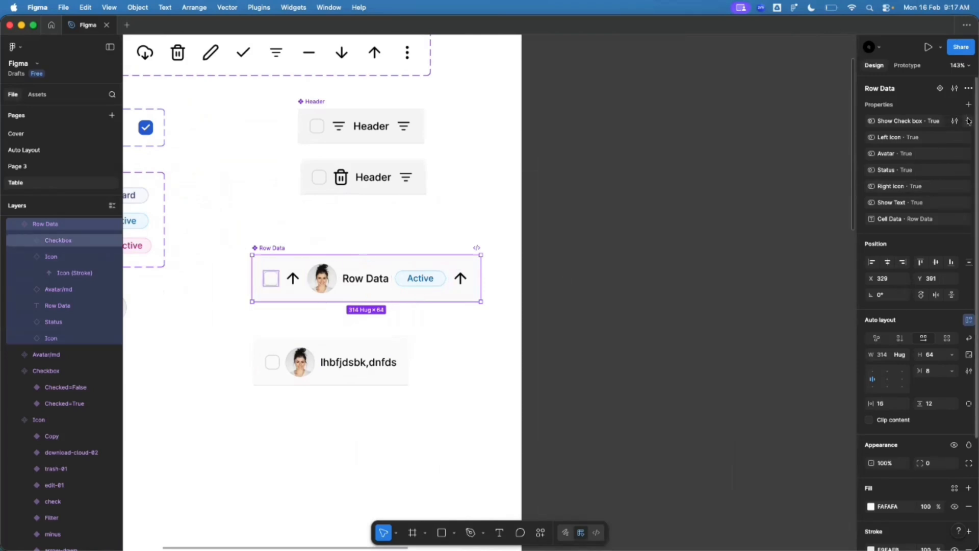
scroll(320, 278, "up", 3)
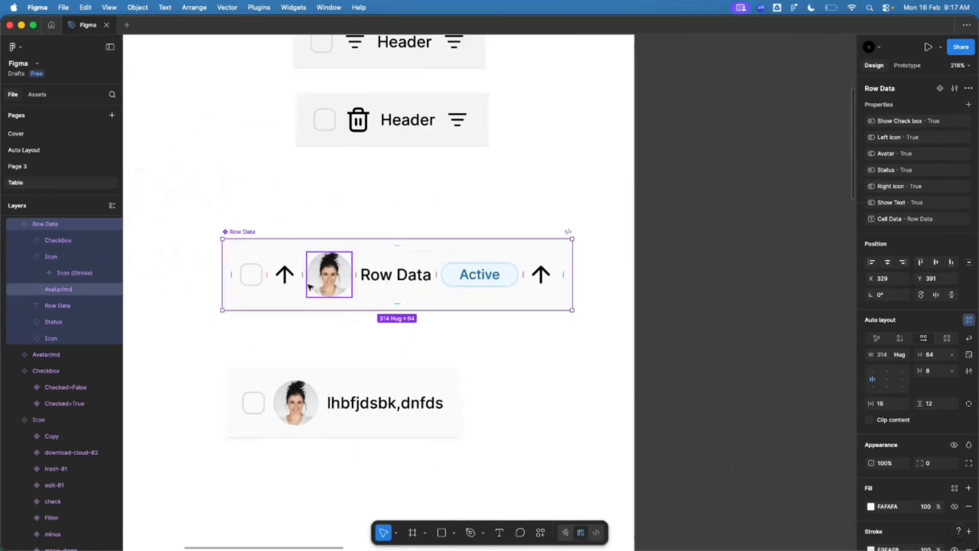
Step: Expose nested instance properties for Checkbox, Icon, Status and the second Icon
left_click(968, 106)
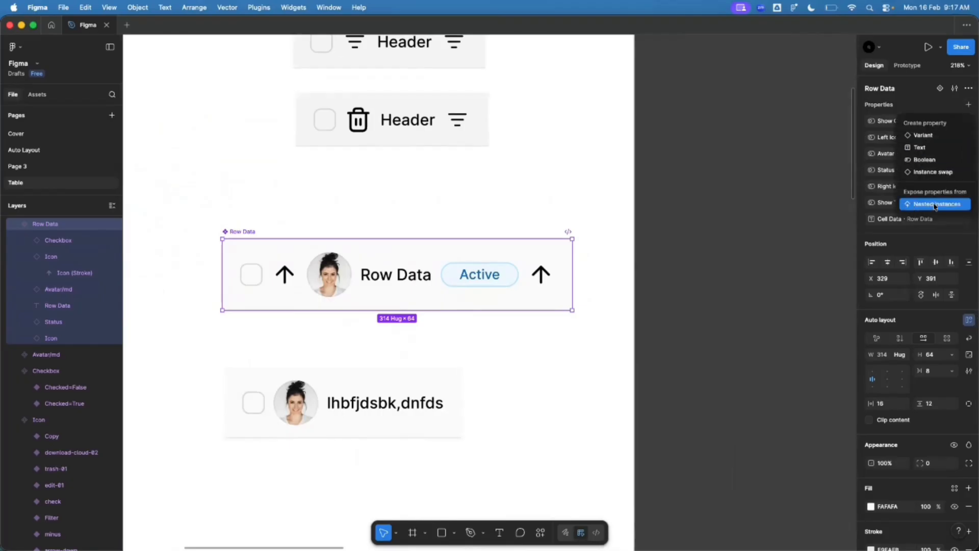
left_click(958, 203)
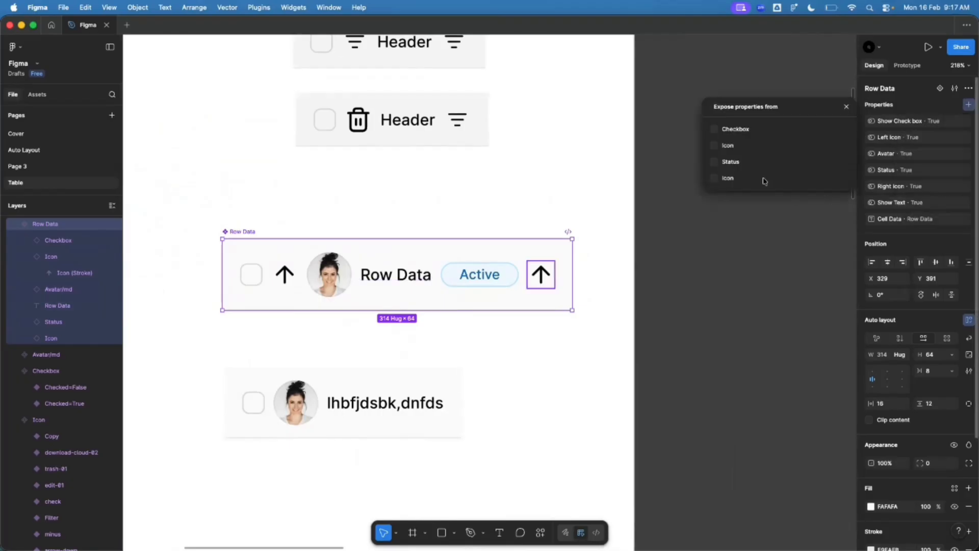
left_click(714, 129)
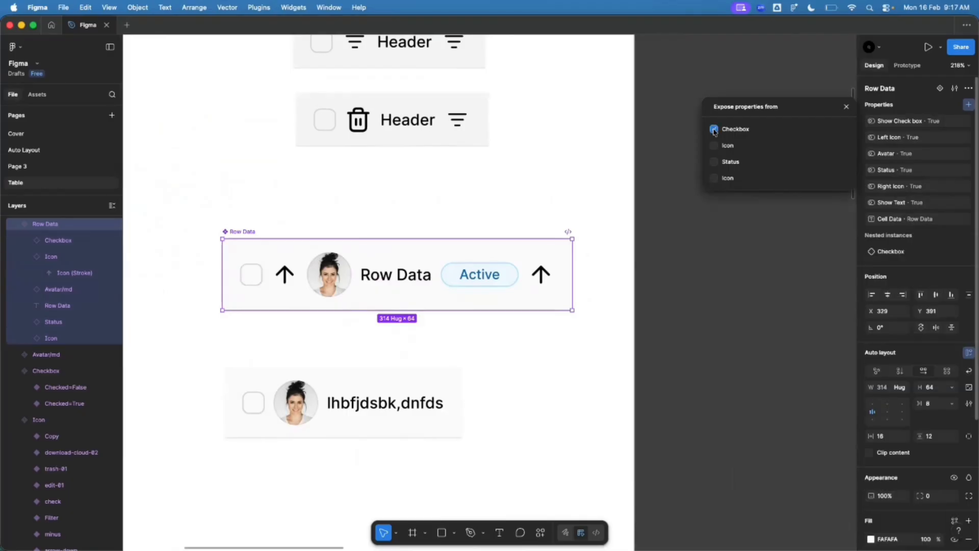
left_click(713, 146)
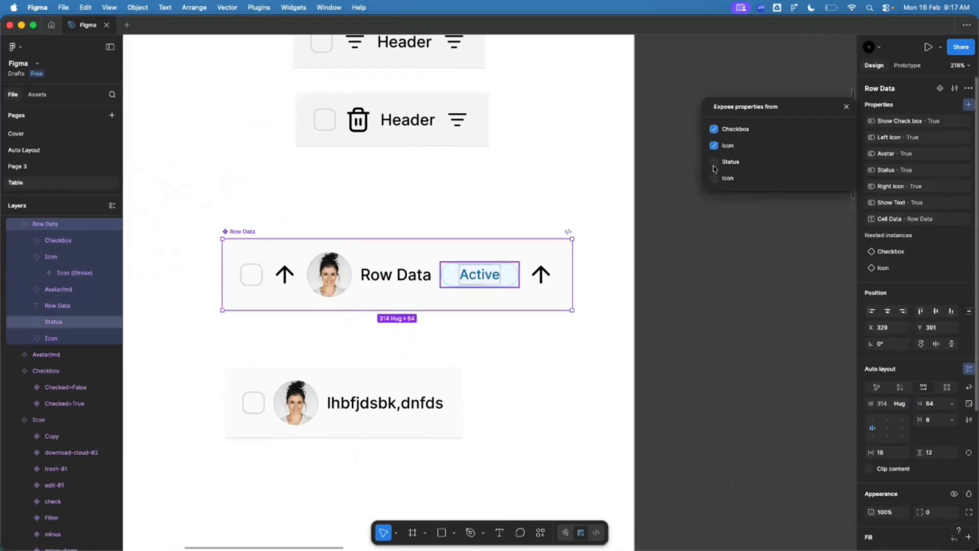
left_click(713, 162)
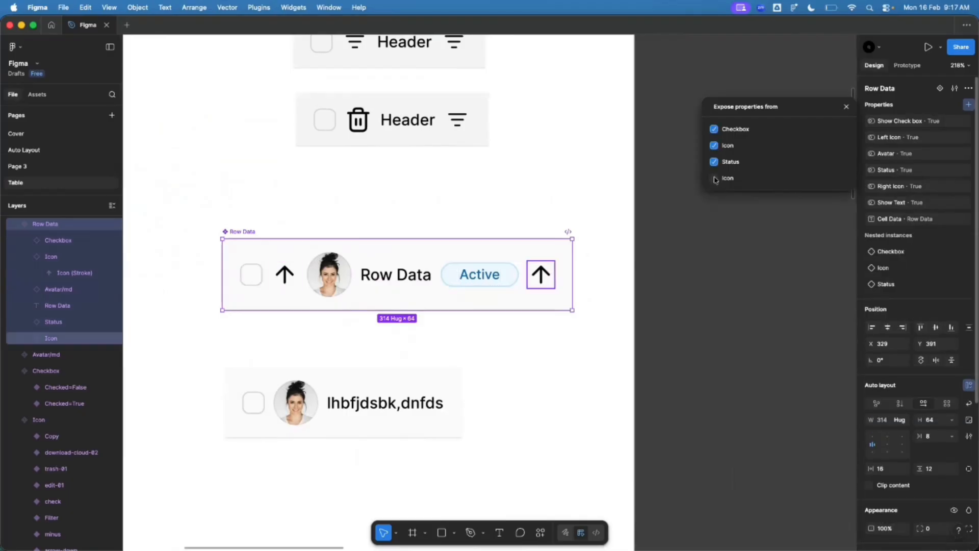
left_click(715, 179)
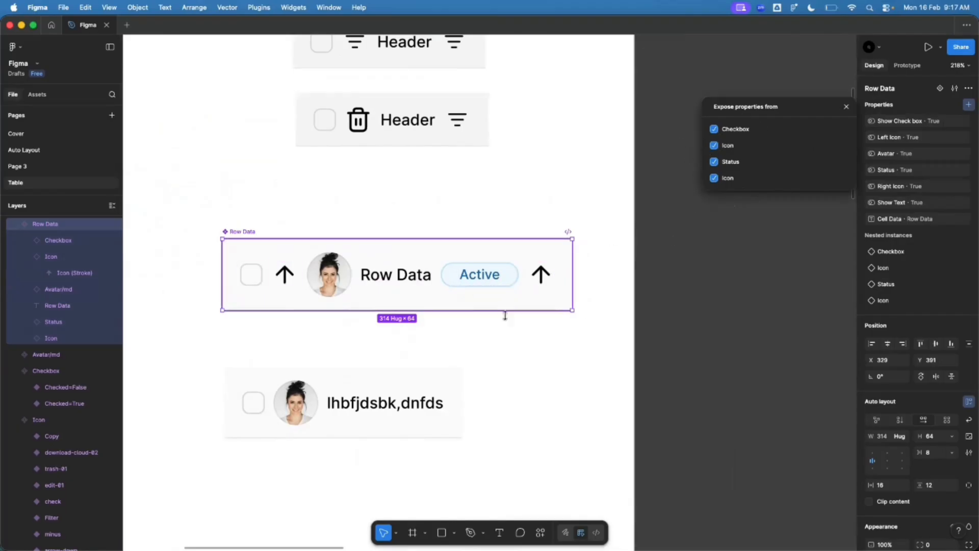
left_click(462, 345)
scroll(240, 280, "down", 10)
scroll(513, 370, "up", 5)
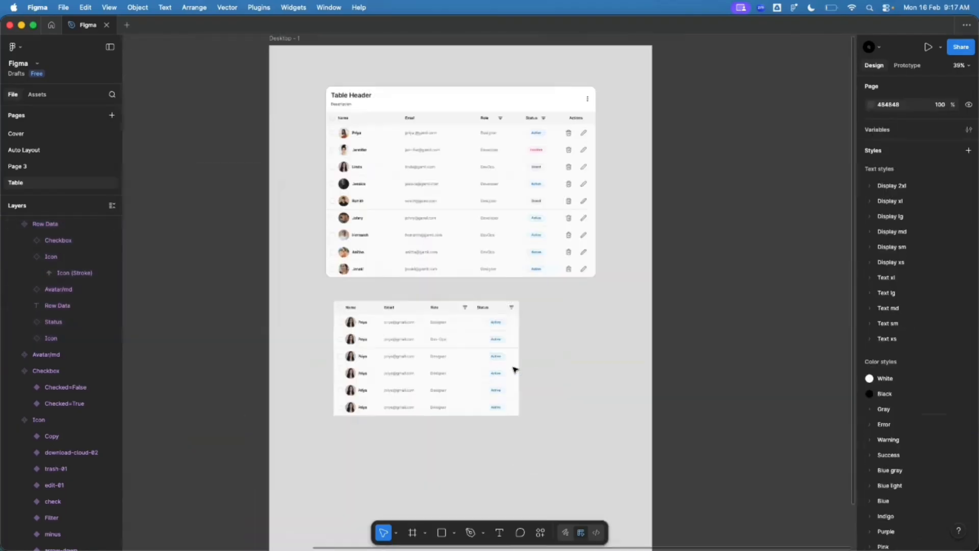
scroll(514, 369, "up", 10)
Step: Try the Default and Error badge styles on the first row, then return it to Info (Active)
left_click(502, 257)
left_click(481, 190)
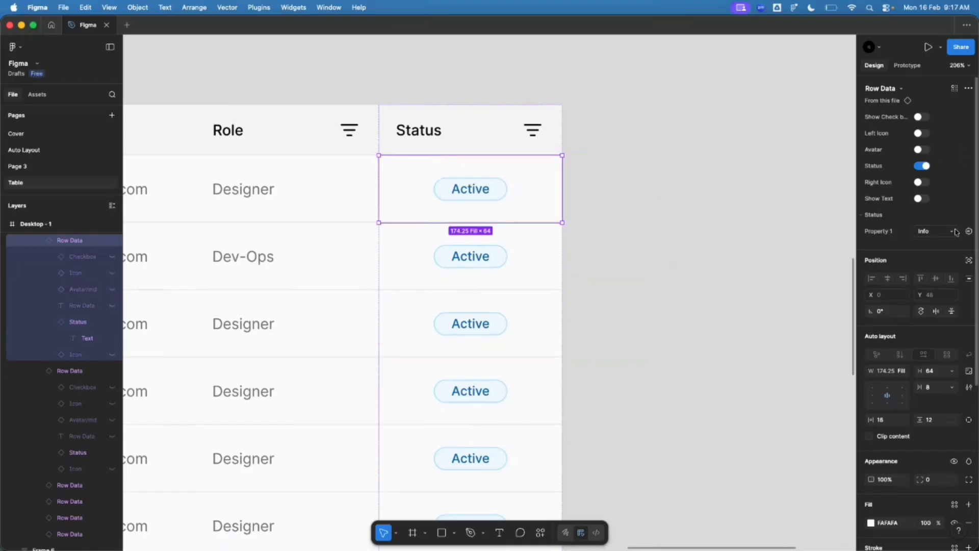
left_click(918, 235)
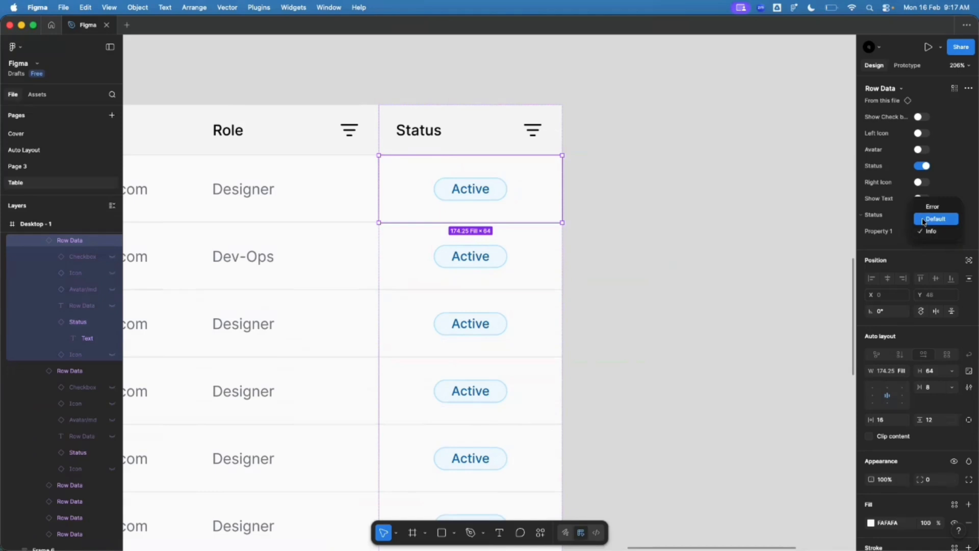
left_click(927, 217)
left_click(926, 230)
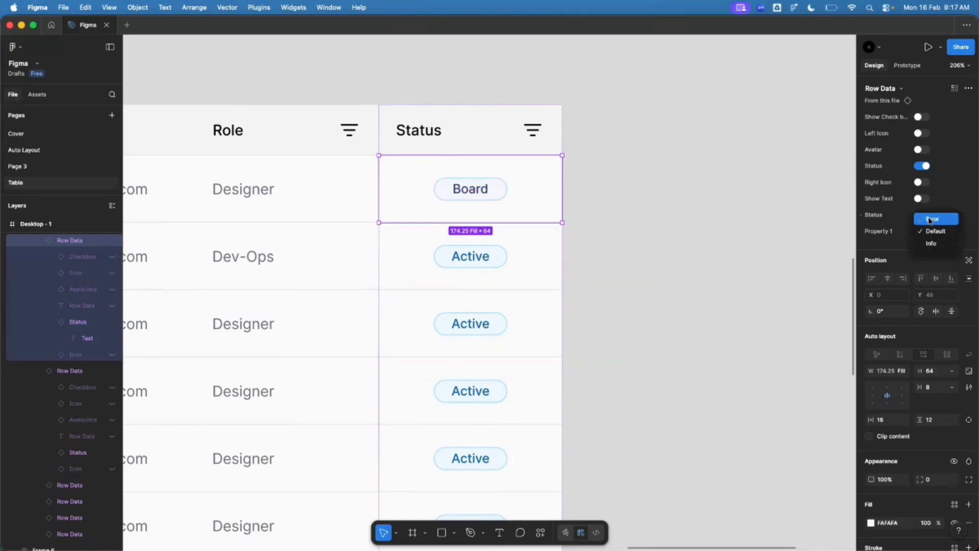
left_click(931, 219)
left_click(928, 232)
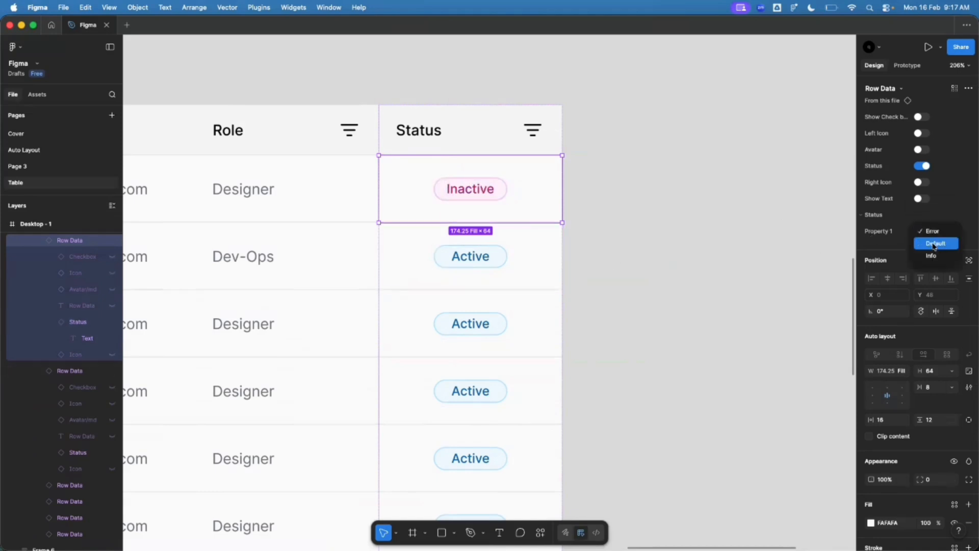
left_click(931, 255)
Step: Set the Dev-Ops row's badge to Default (Board) and the third row's to Error (Inactive)
key("Tab")
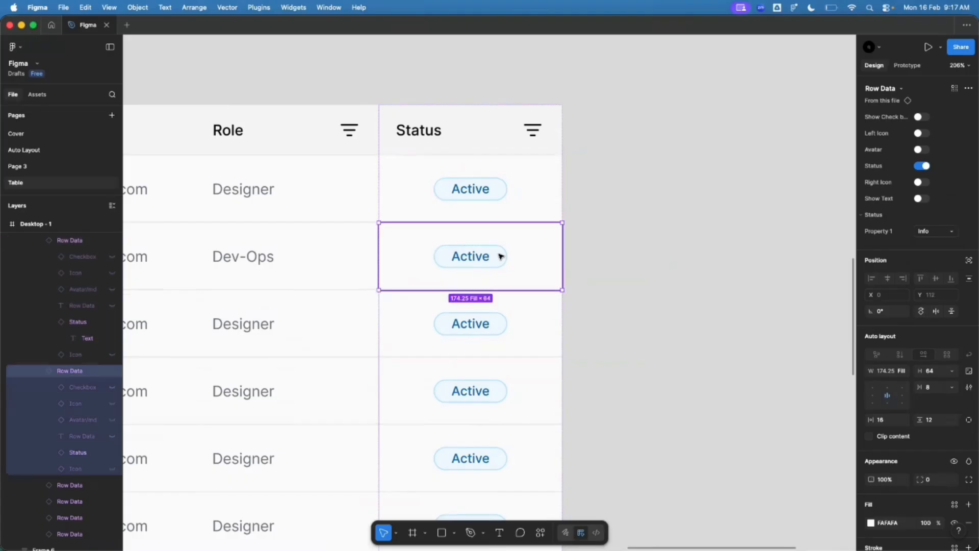
scroll(500, 256, "down", 1)
left_click(505, 320, "shift")
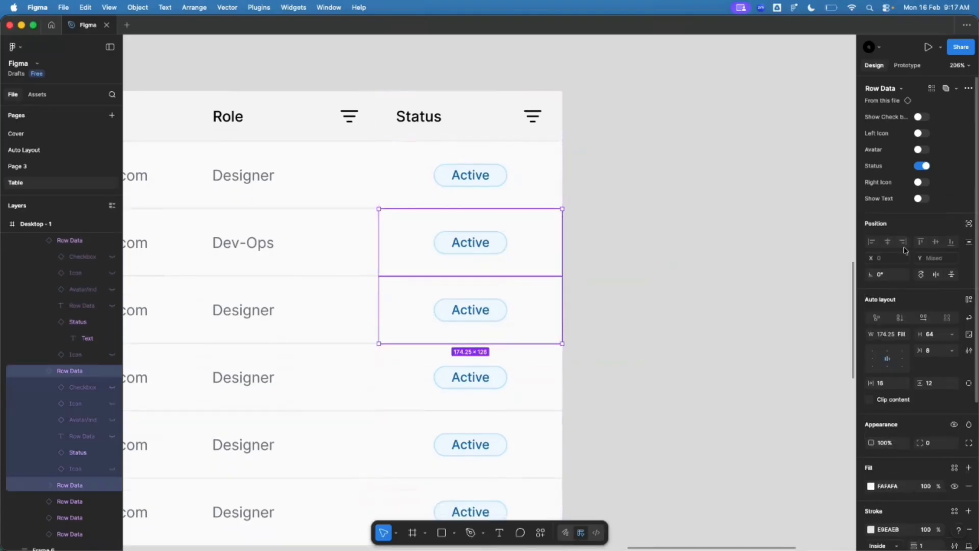
left_click(536, 245)
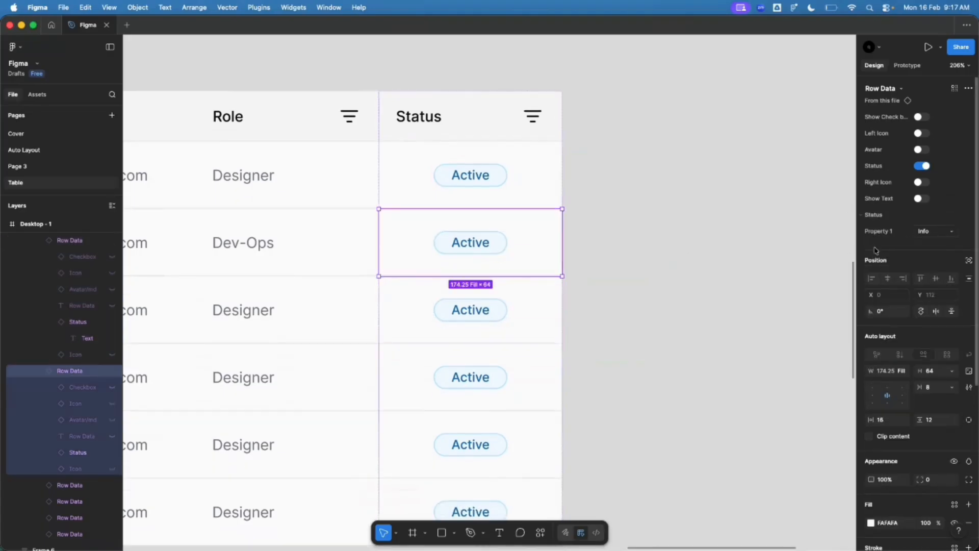
left_click(935, 231)
left_click(929, 216)
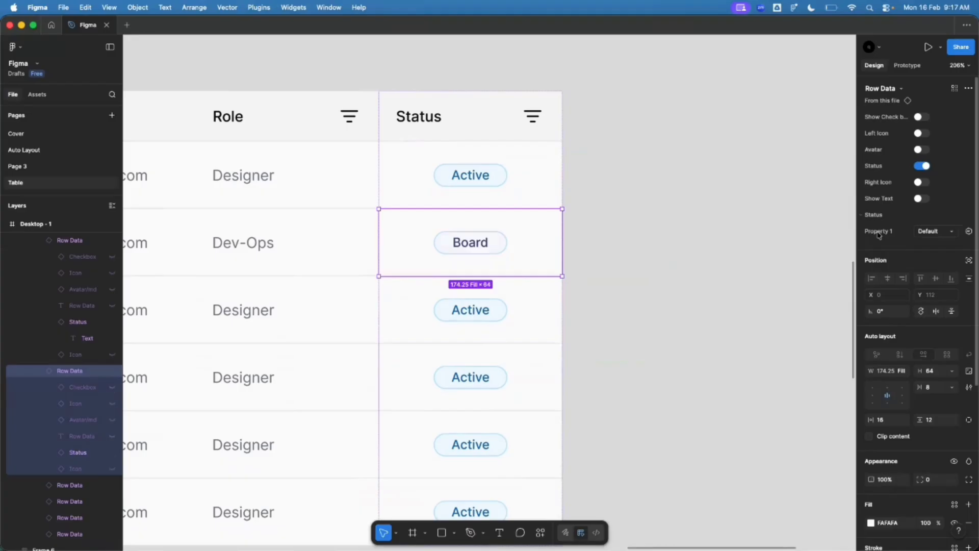
left_click(517, 317)
left_click(927, 232)
left_click(924, 202)
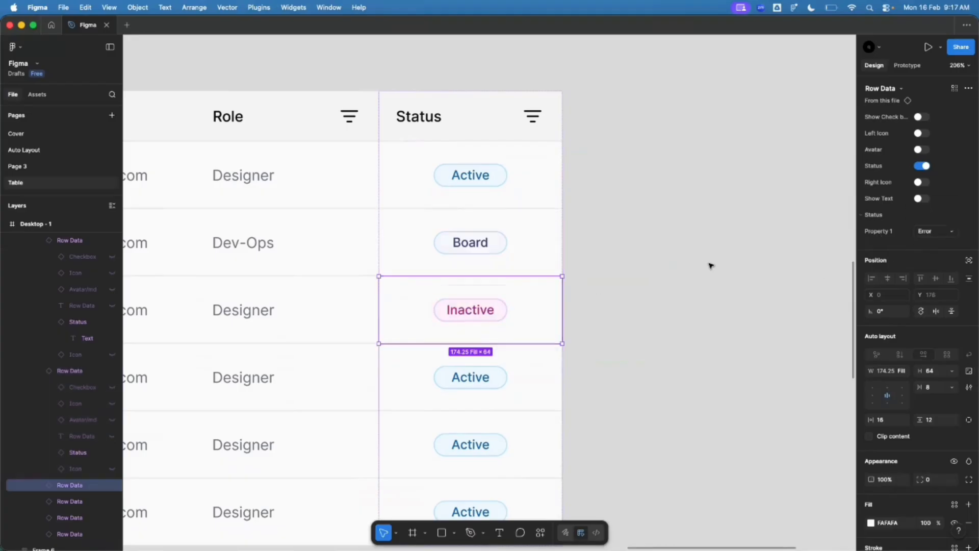
key("shift+0")
scroll(563, 200, "up", 5)
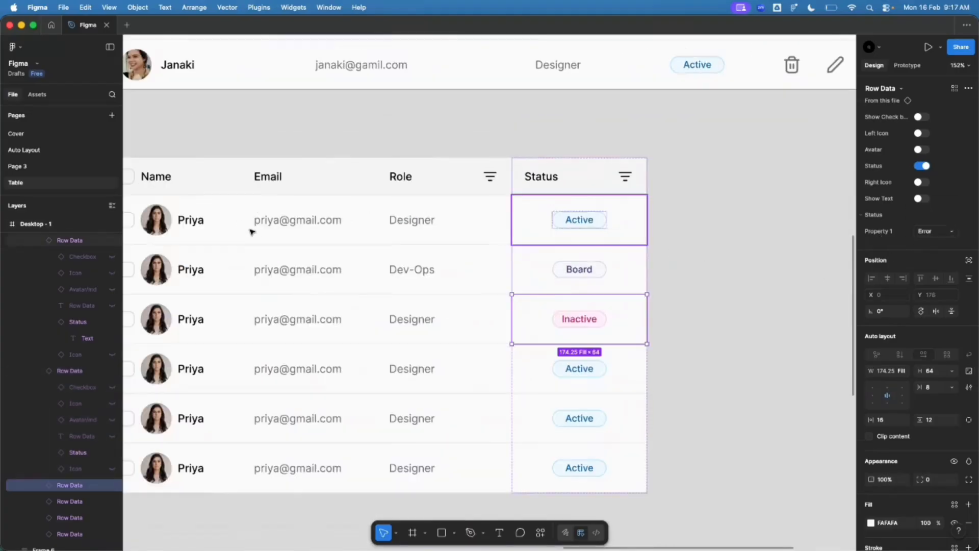
left_click(714, 356)
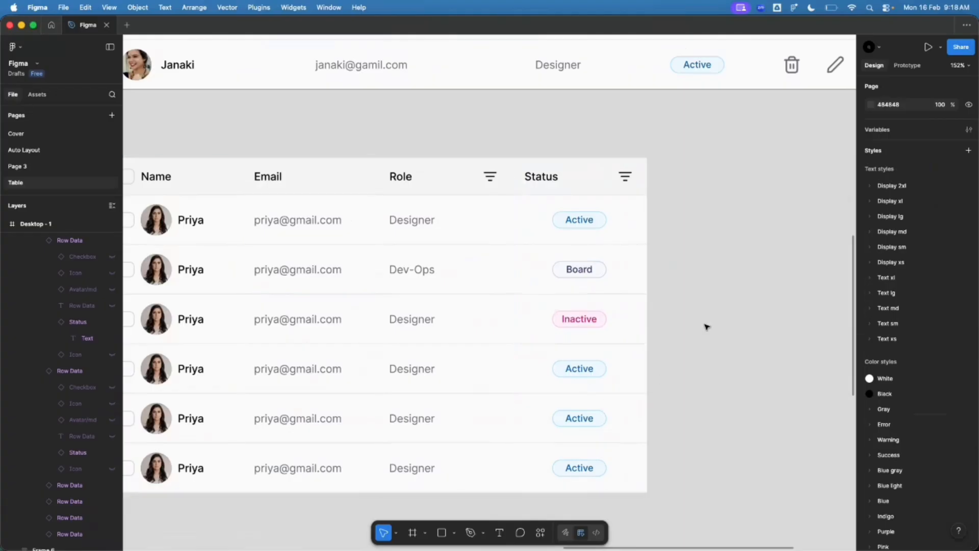
Step: Duplicate the Status column and widen the lower table to 804 px
scroll(499, 367, "down", 5)
scroll(681, 306, "up", 3)
left_click(590, 252)
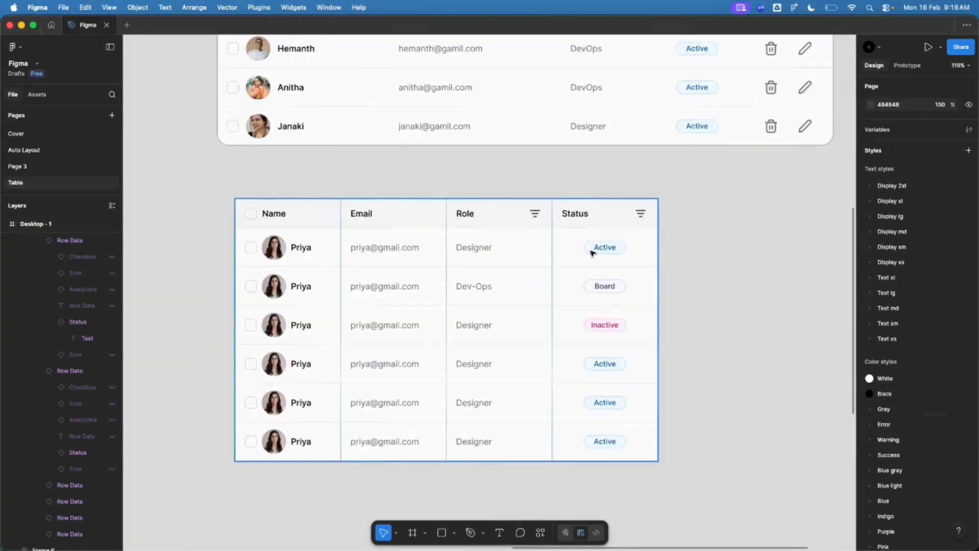
key("ctrl+d")
left_click(710, 306)
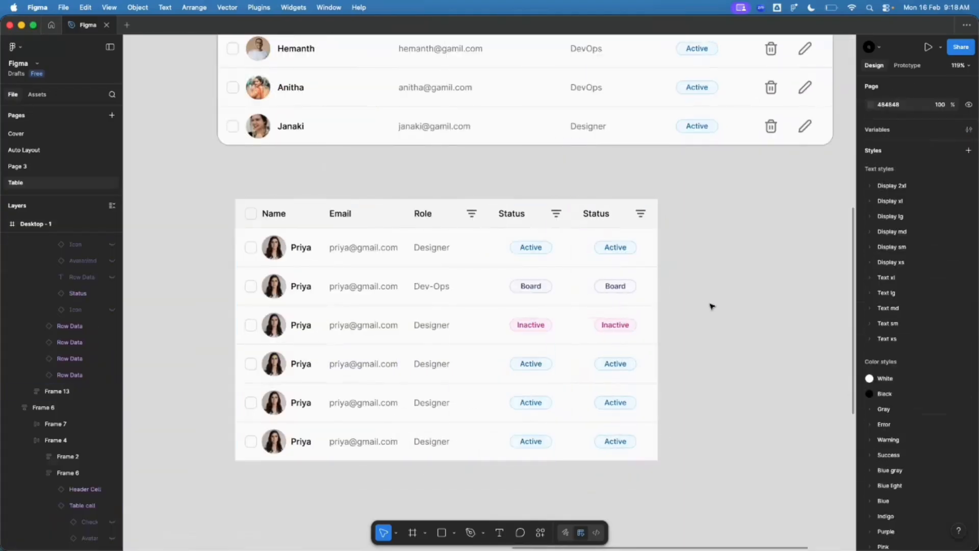
left_click(656, 296)
left_click_drag(656, 288, 721, 288)
scroll(421, 328, "down", 5)
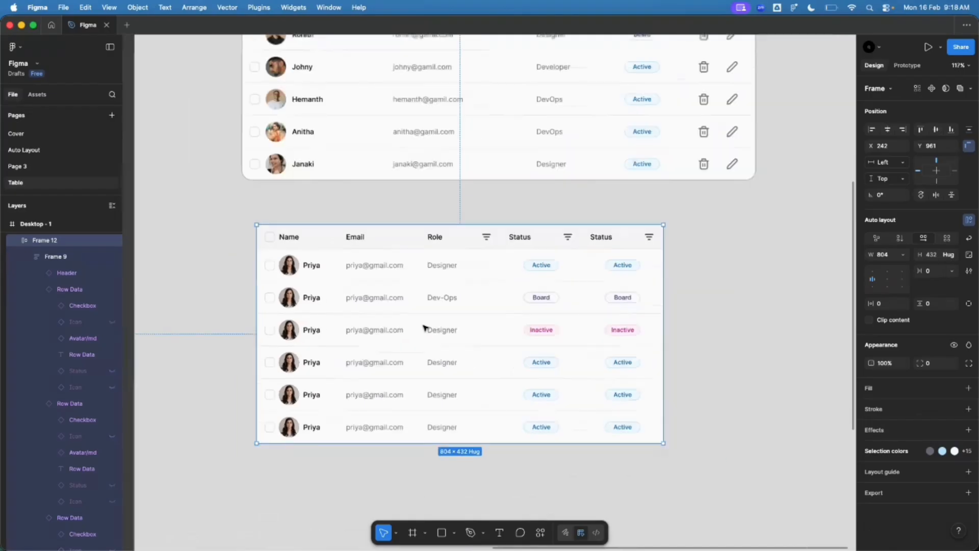
scroll(574, 148, "up", 8)
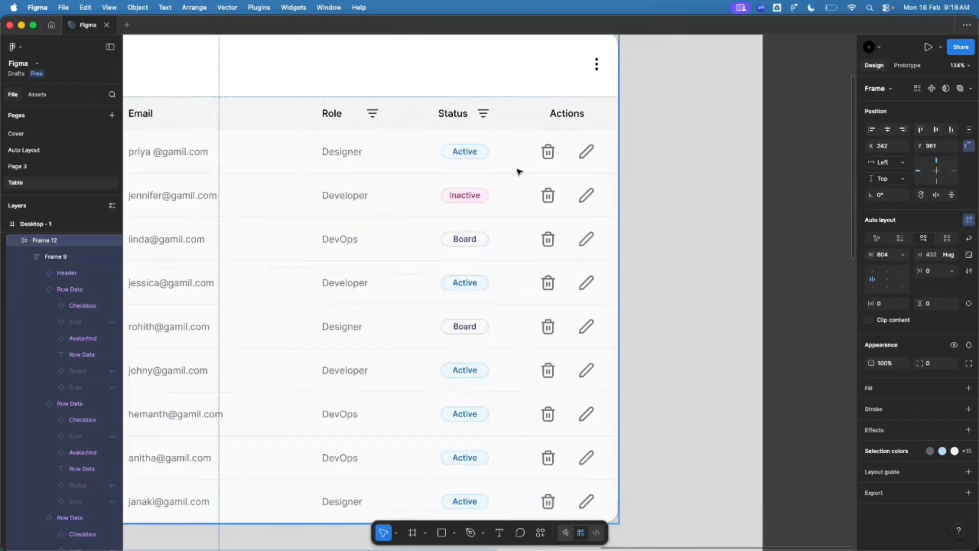
scroll(584, 158, "down", 10)
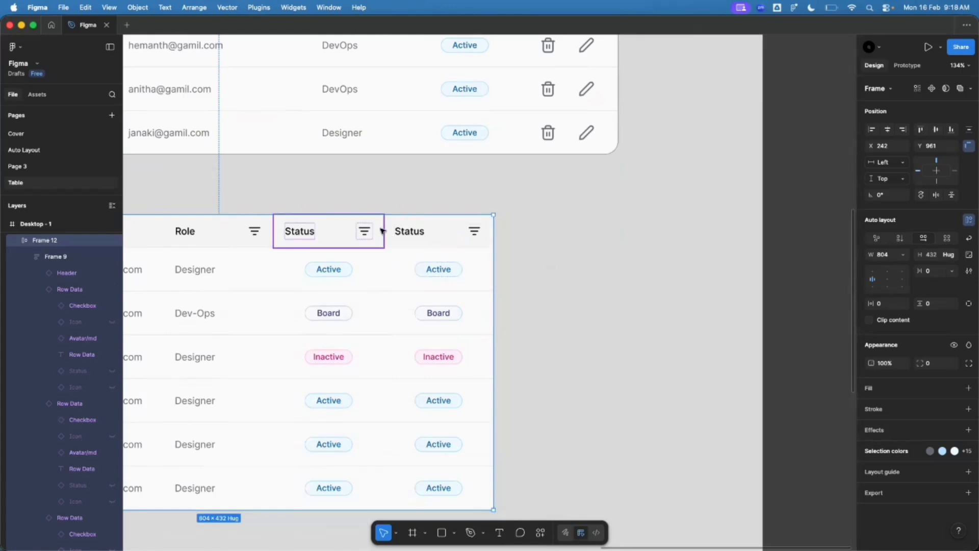
Step: Turn off the new header's right icon and set its Header Label to 'Actions'
left_click(353, 230)
left_click(418, 230)
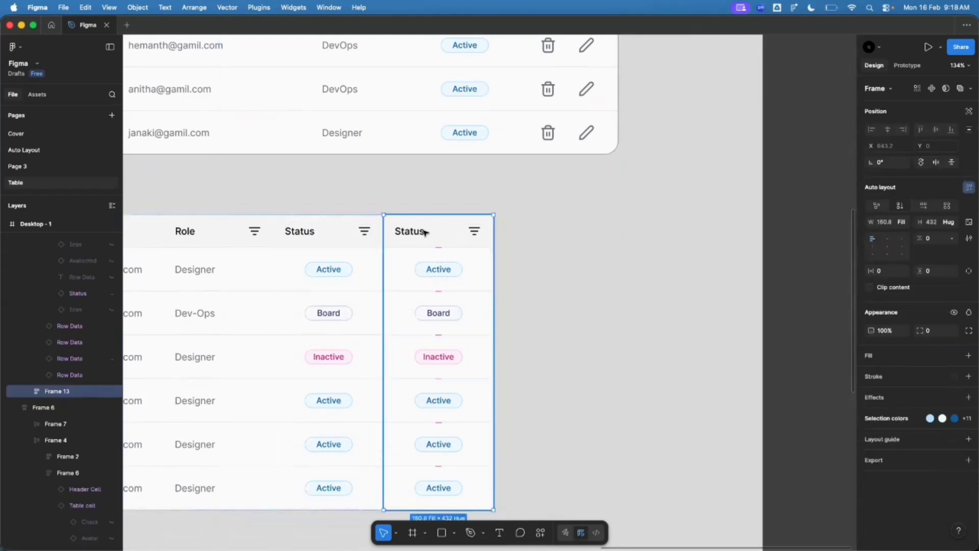
left_click(428, 240)
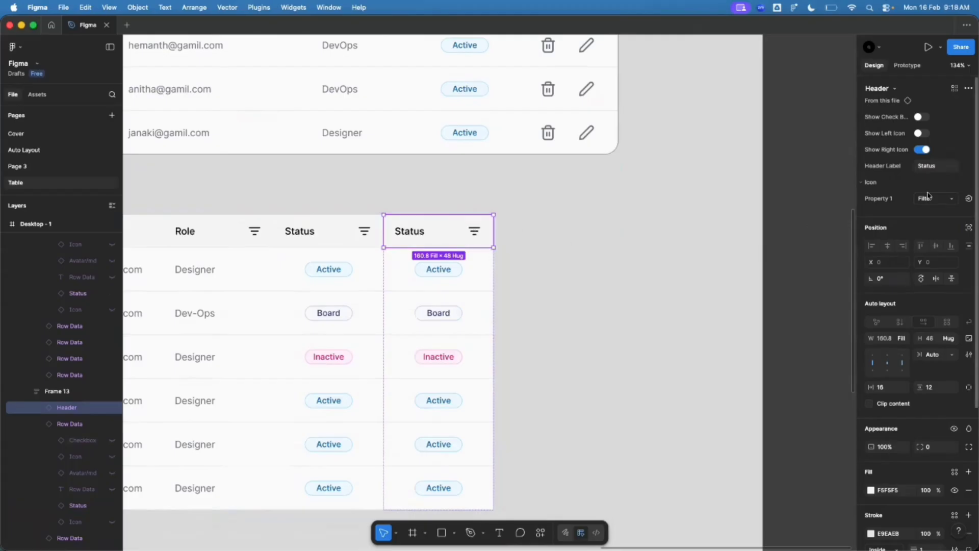
left_click(922, 150)
left_click(935, 165)
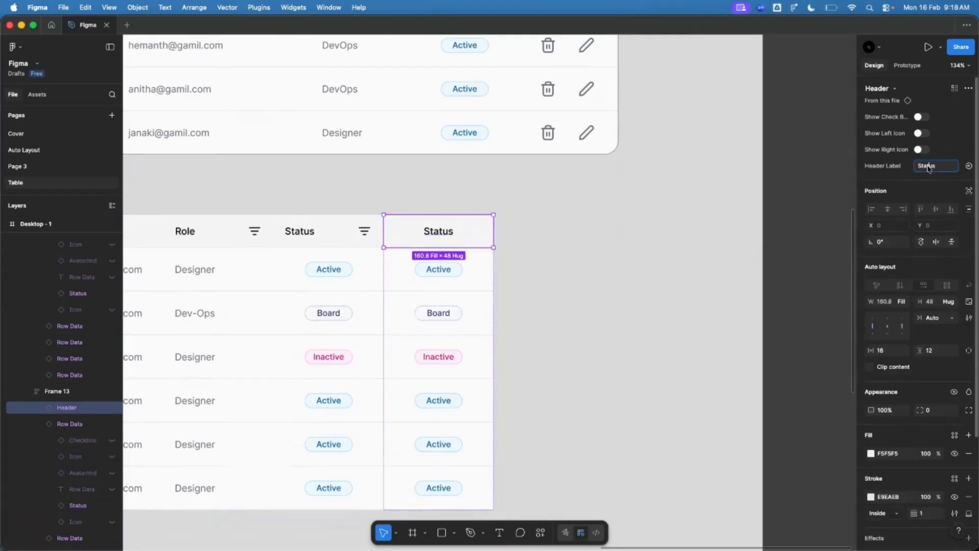
type("Actions")
key("Return")
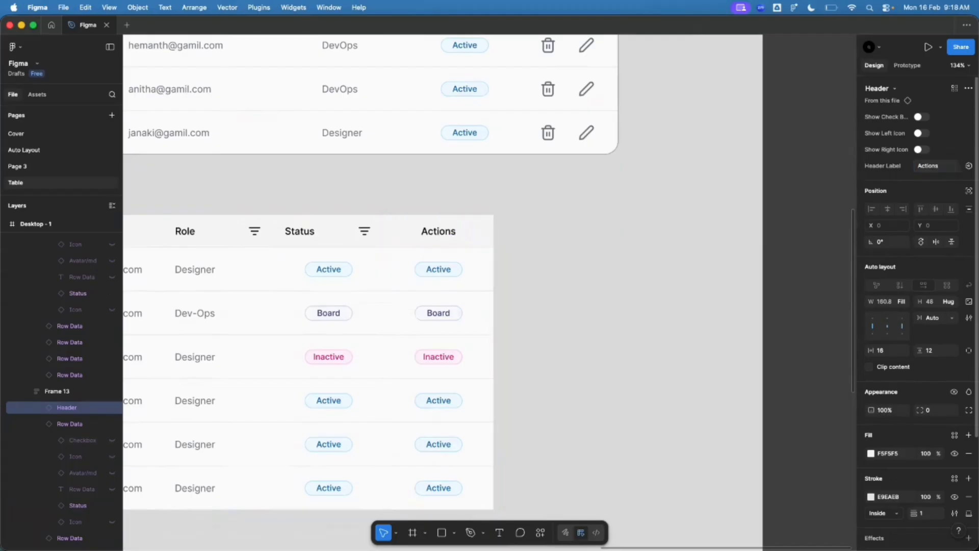
Step: In the first Actions cell, hide the badge and show trash-01 and edit-01 icons
left_click(433, 285)
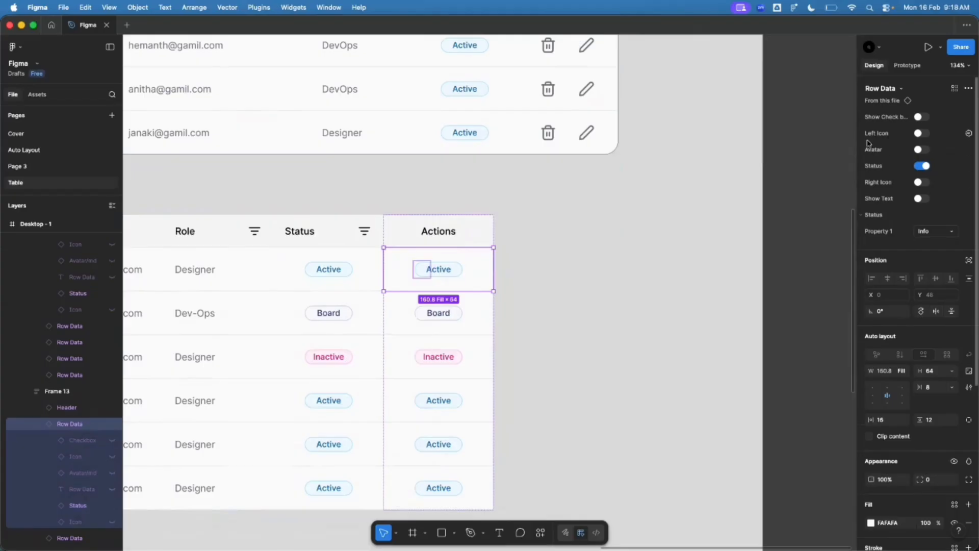
left_click(926, 133)
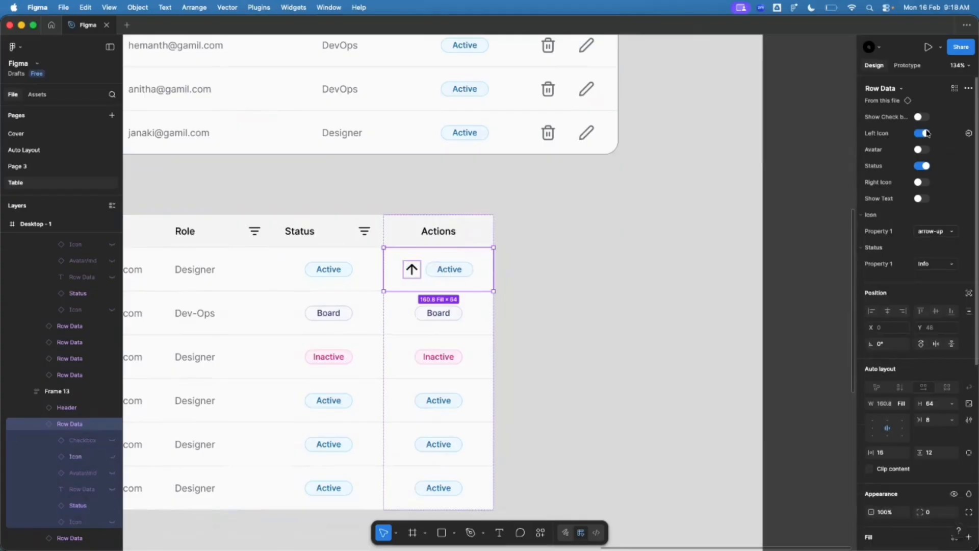
left_click(926, 166)
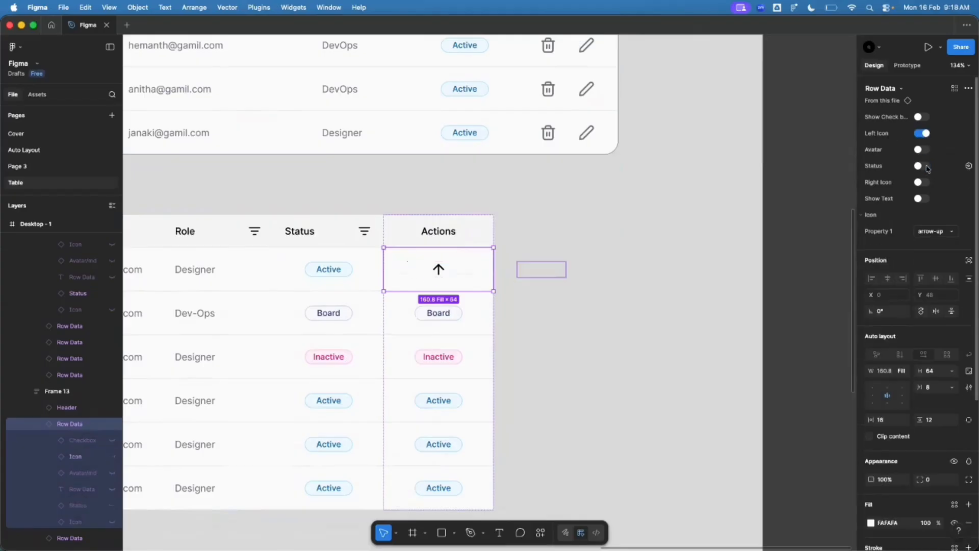
left_click(922, 182)
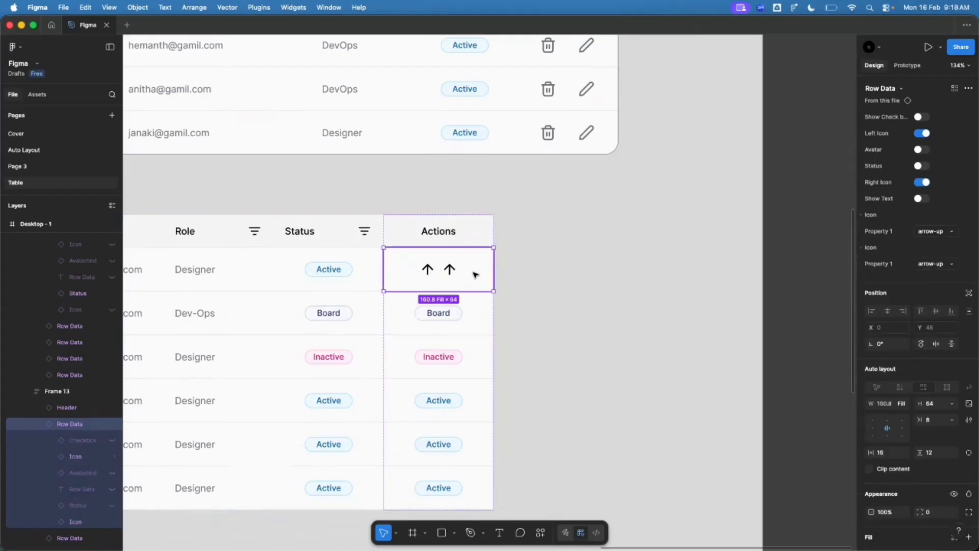
left_click(941, 236)
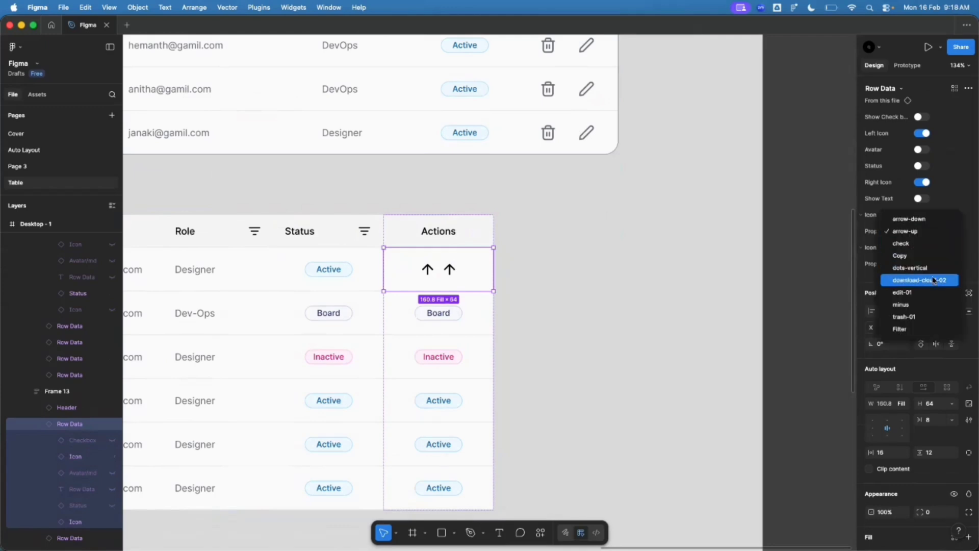
left_click(927, 317)
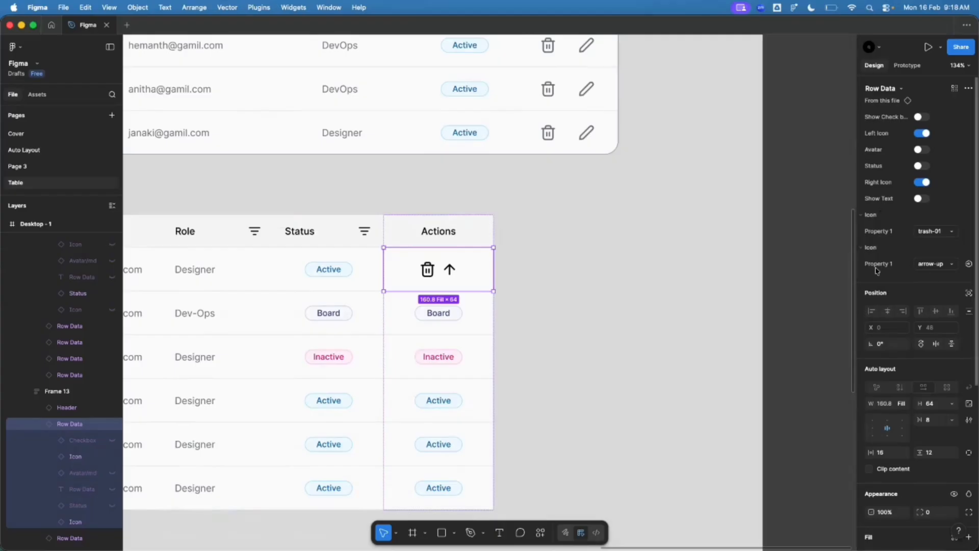
left_click(932, 265)
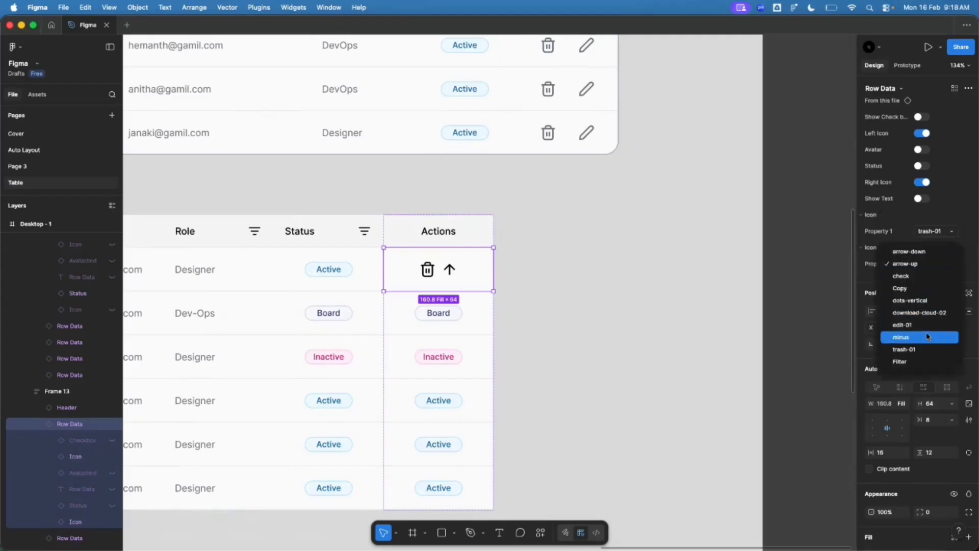
left_click(913, 325)
Step: Recolour the action icons to Gray/500
scroll(408, 303, "up", 2)
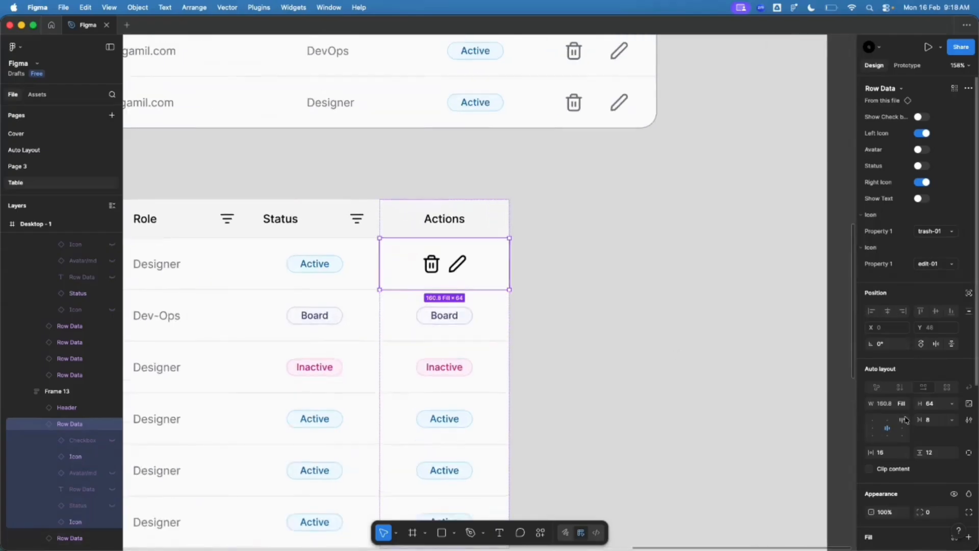
scroll(937, 463, "down", 5)
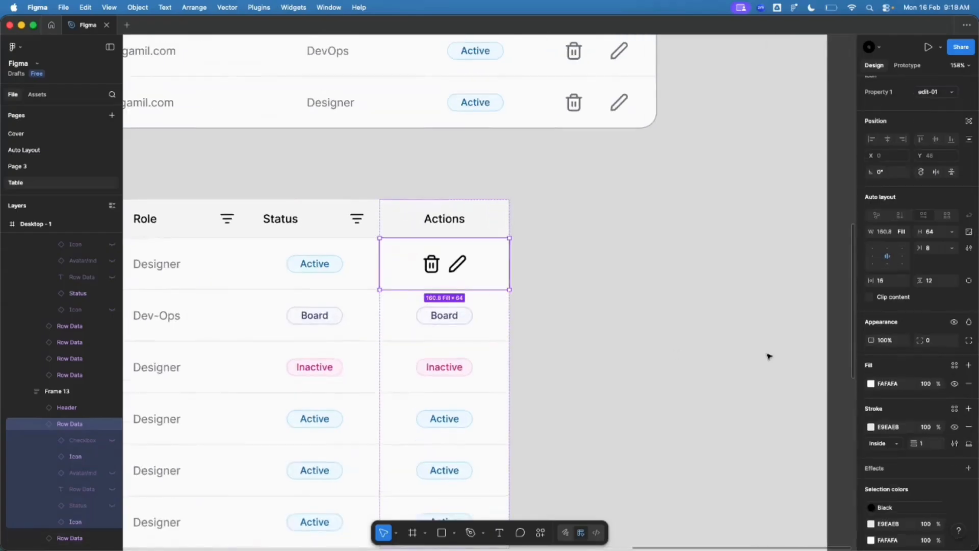
scroll(932, 522, "down", 3)
left_click(878, 436)
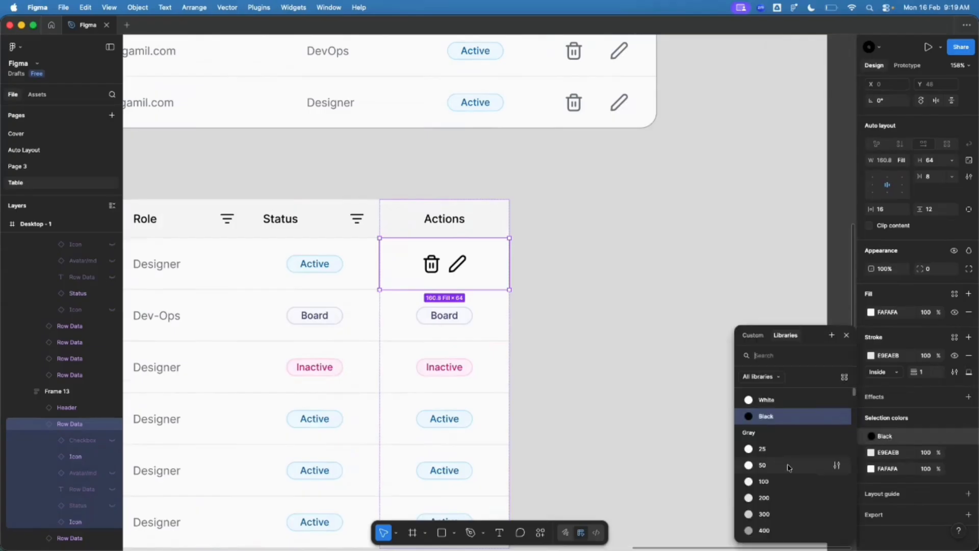
left_click(778, 473)
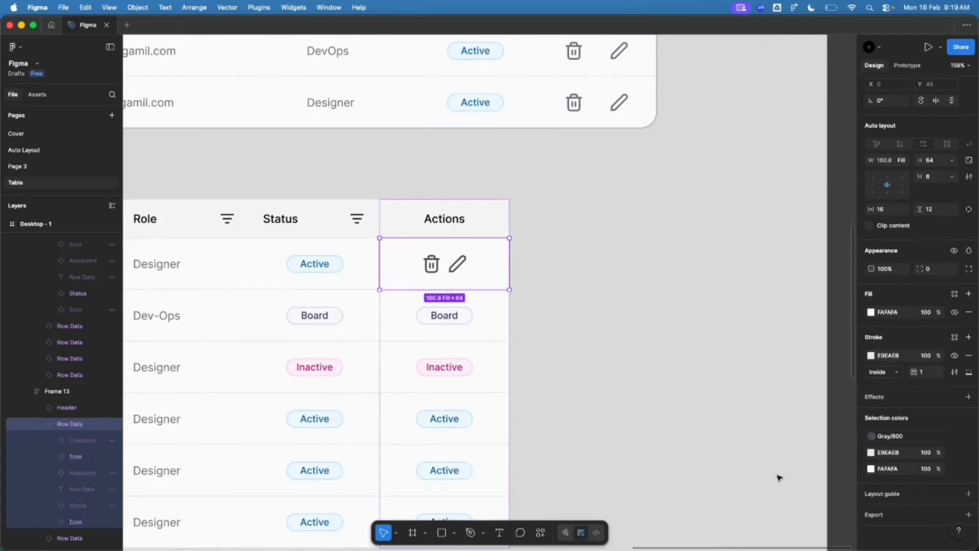
left_click(877, 436)
left_click(836, 472)
left_click(653, 422)
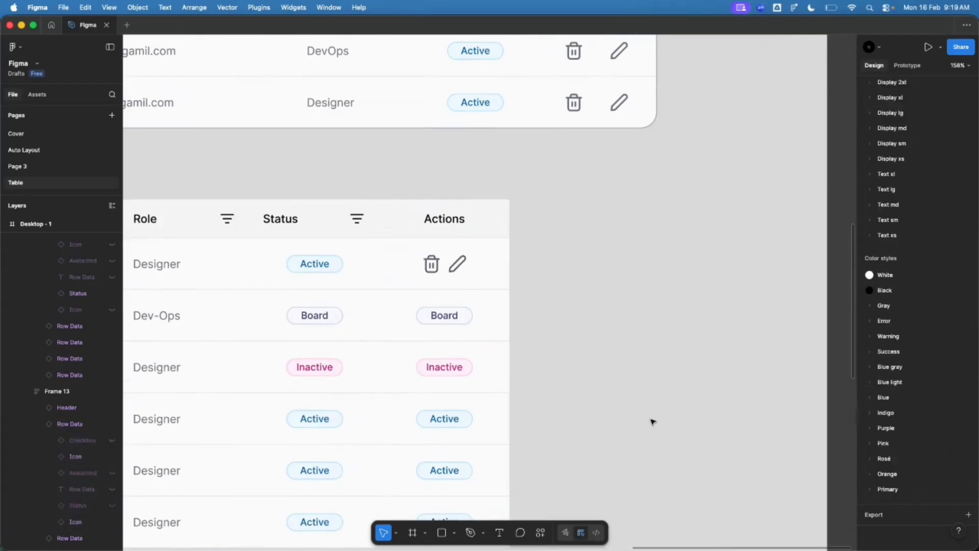
Step: Space the trash and edit icons 24 apart
left_click(462, 221)
left_click(455, 264)
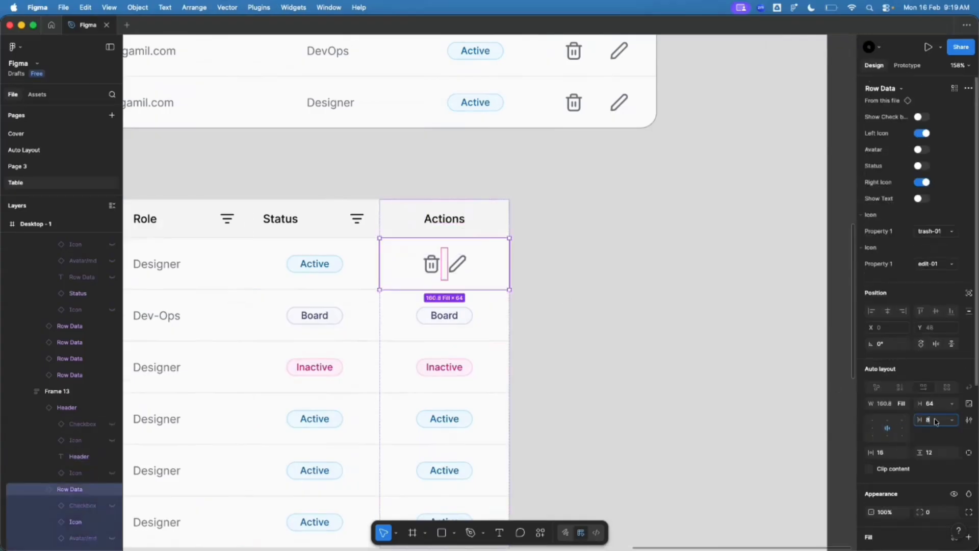
type("24")
key("Return")
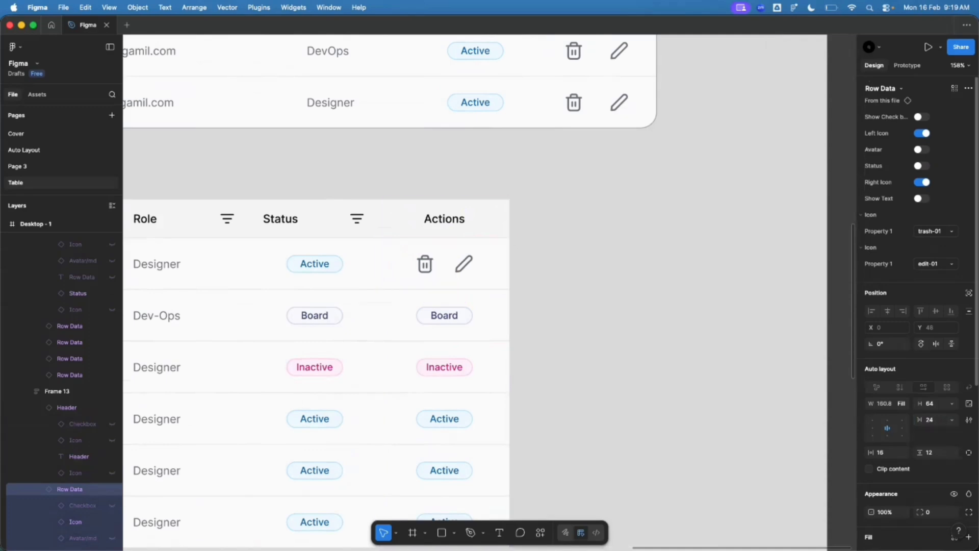
left_click(622, 334)
scroll(623, 255, "down", 5)
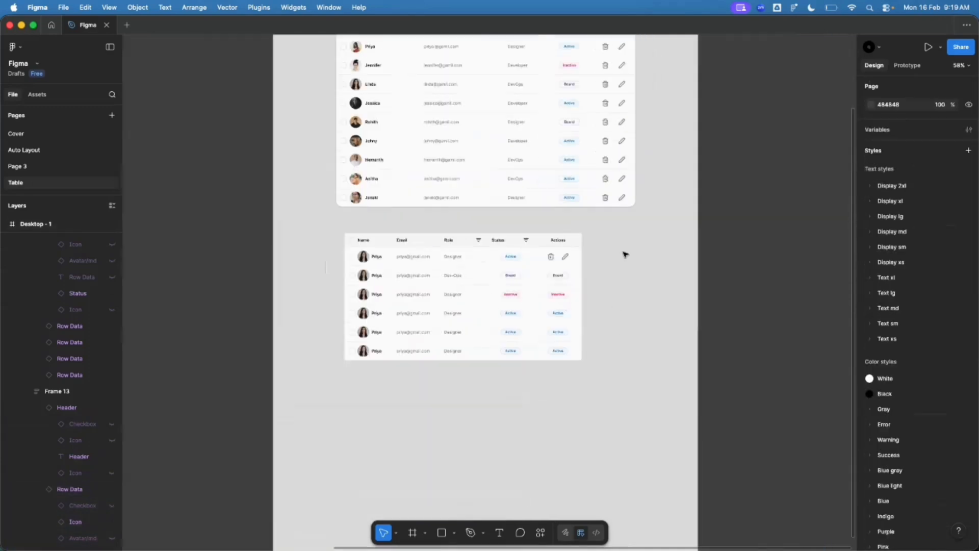
scroll(561, 277, "up", 5)
Step: Replace the remaining five Actions cells with the copied trash-and-edit cell
left_click(553, 227)
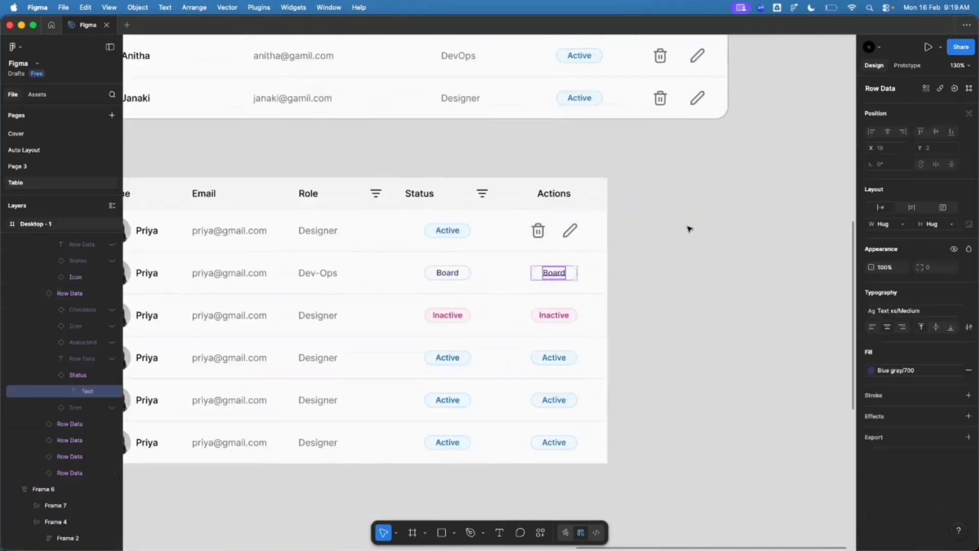
scroll(690, 227, "up", 3)
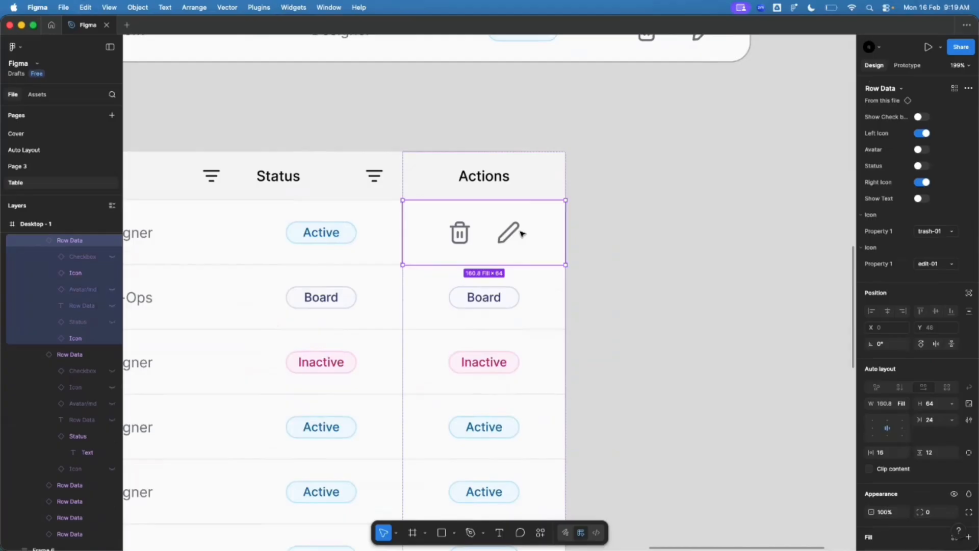
scroll(520, 239, "down", 3)
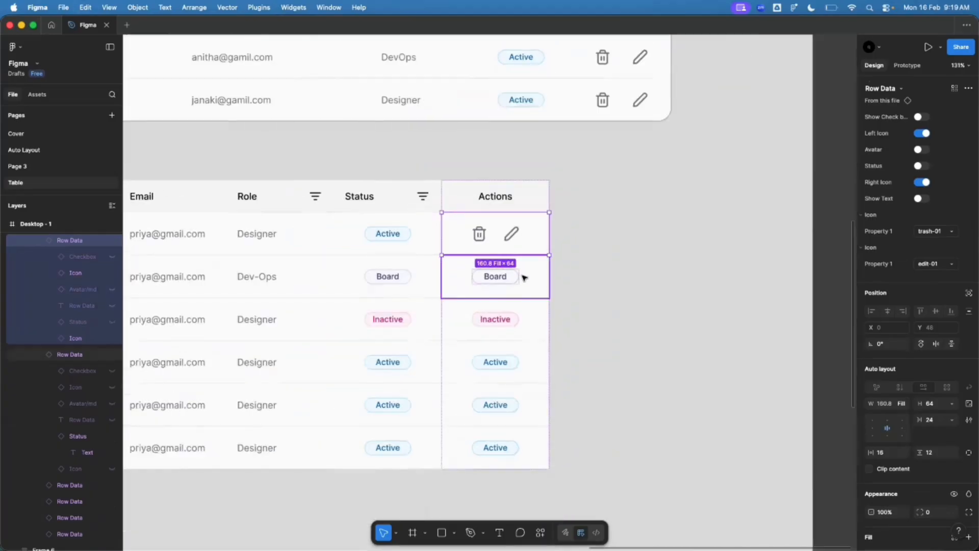
left_click(524, 277)
left_click(519, 315, "shift")
left_click(527, 365, "shift")
left_click(531, 409, "shift")
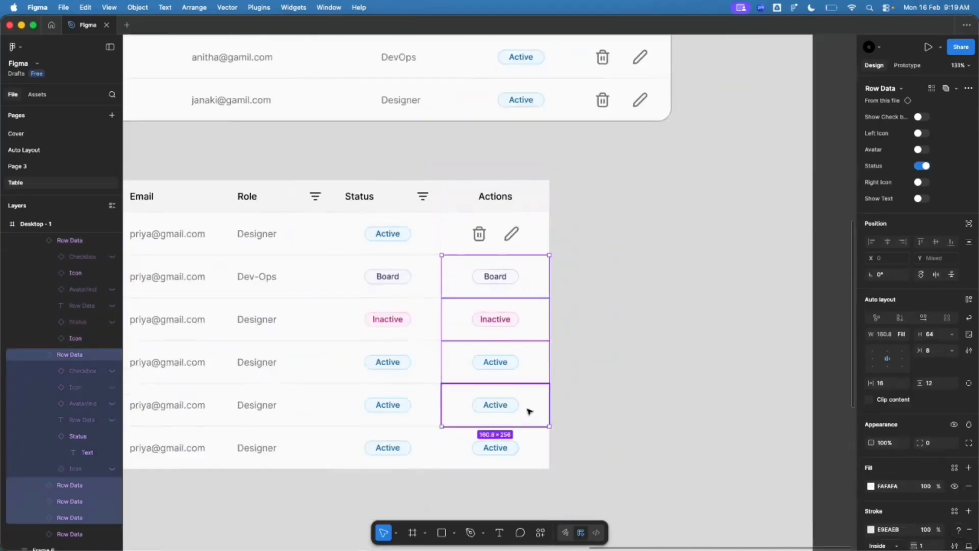
left_click(524, 456, "shift")
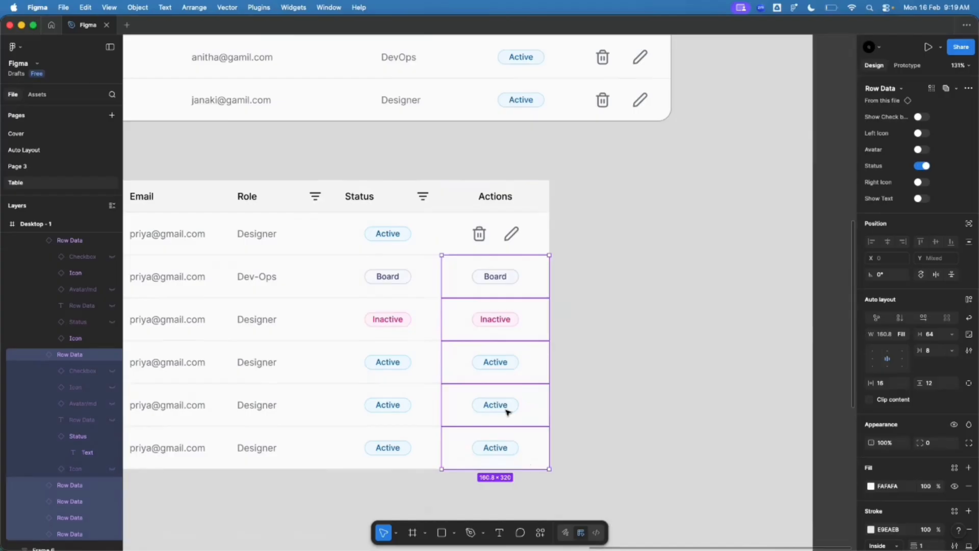
right_click(487, 295)
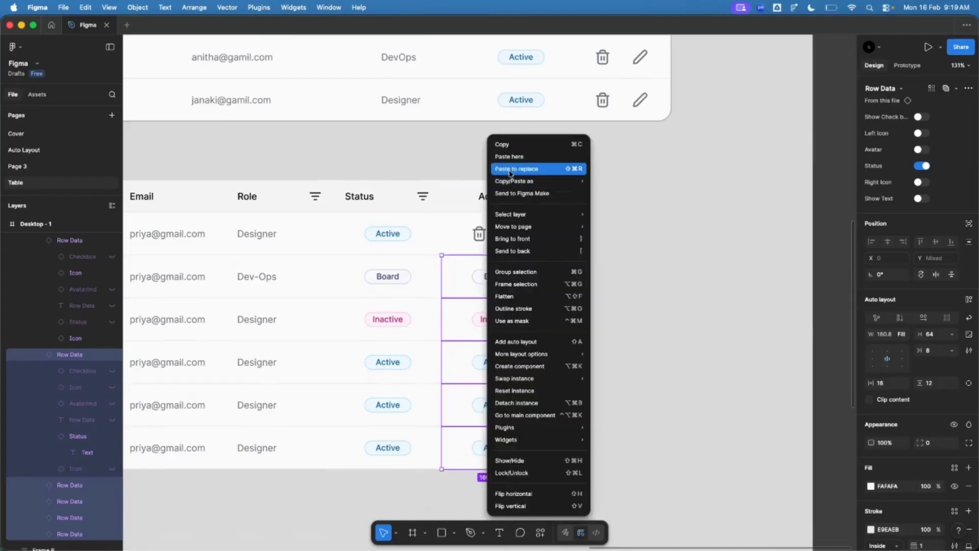
left_click(510, 169)
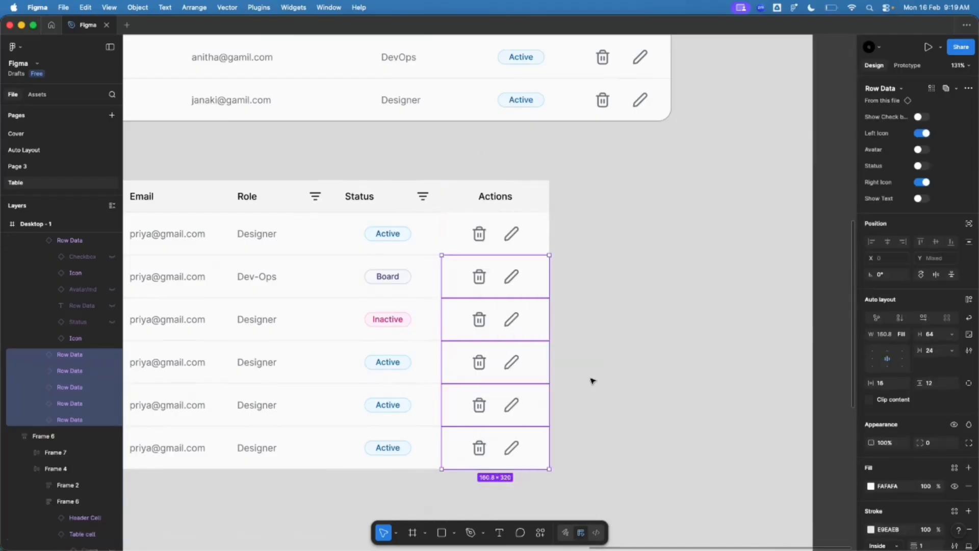
left_click(636, 363)
scroll(724, 356, "down", 3)
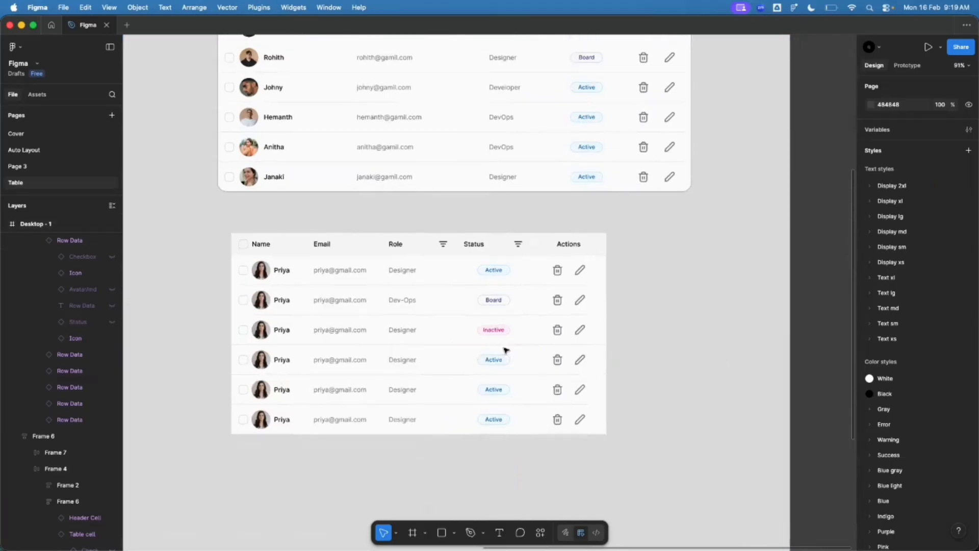
Step: Widen the lower table to 1188 px
left_click(347, 317)
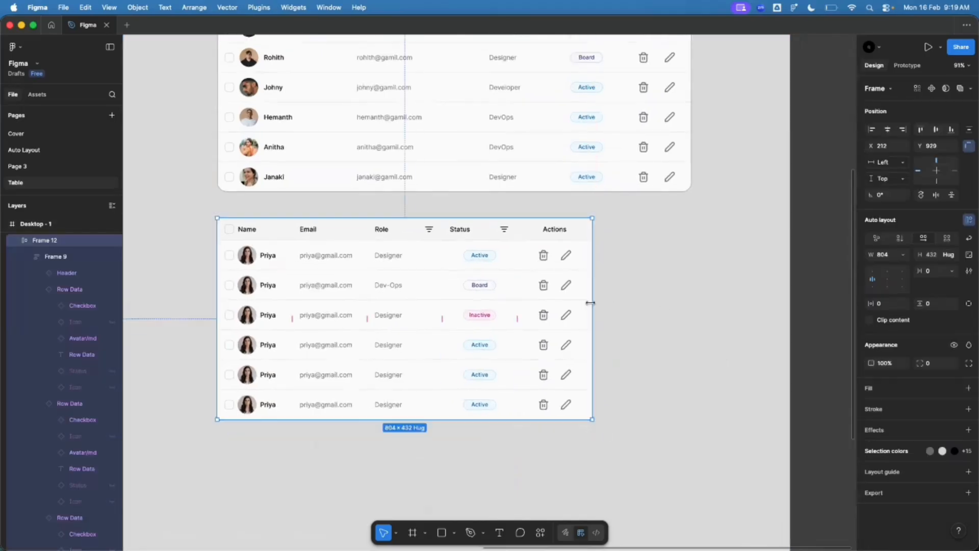
left_click_drag(588, 308, 719, 316)
scroll(719, 316, "up", 3, "ctrl")
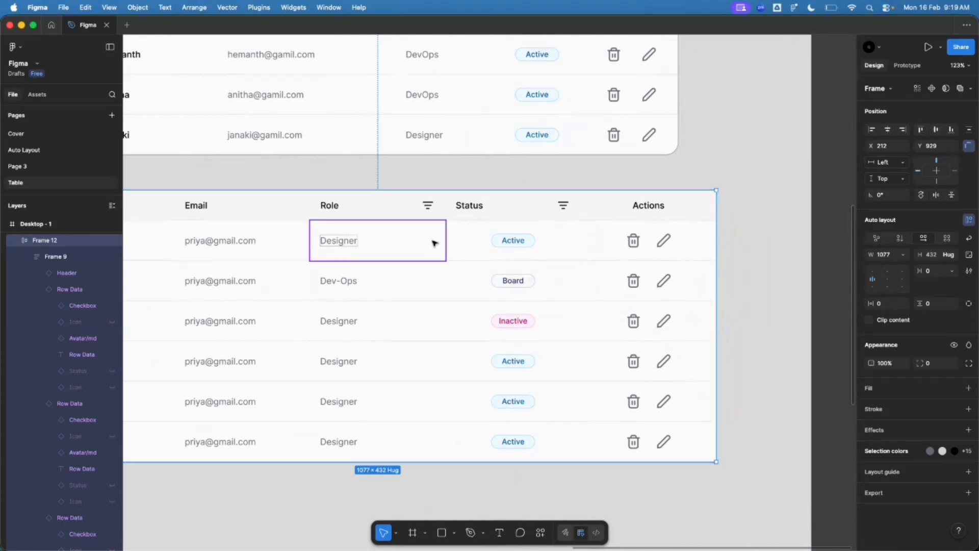
scroll(437, 243, "down", 3, "ctrl")
scroll(357, 236, "up", 3, "ctrl")
Step: Fix the Role, Status and Actions columns at 150 px wide
left_click(404, 212)
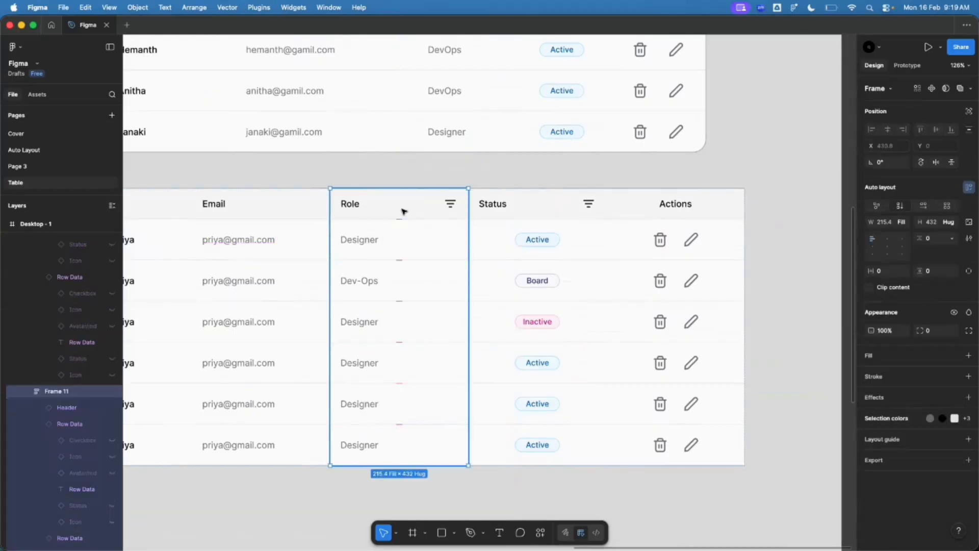
left_click(529, 204, "shift")
left_click(676, 204, "shift")
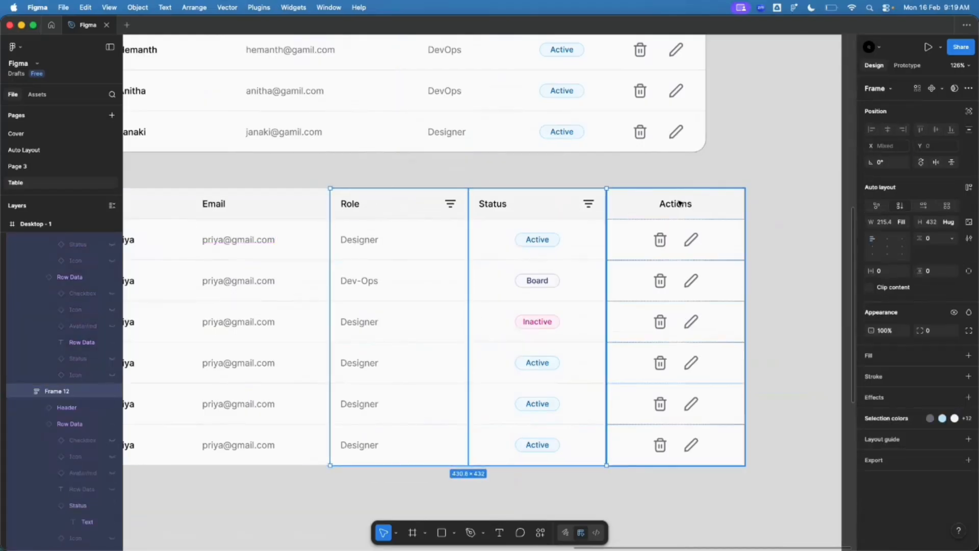
left_click(889, 223)
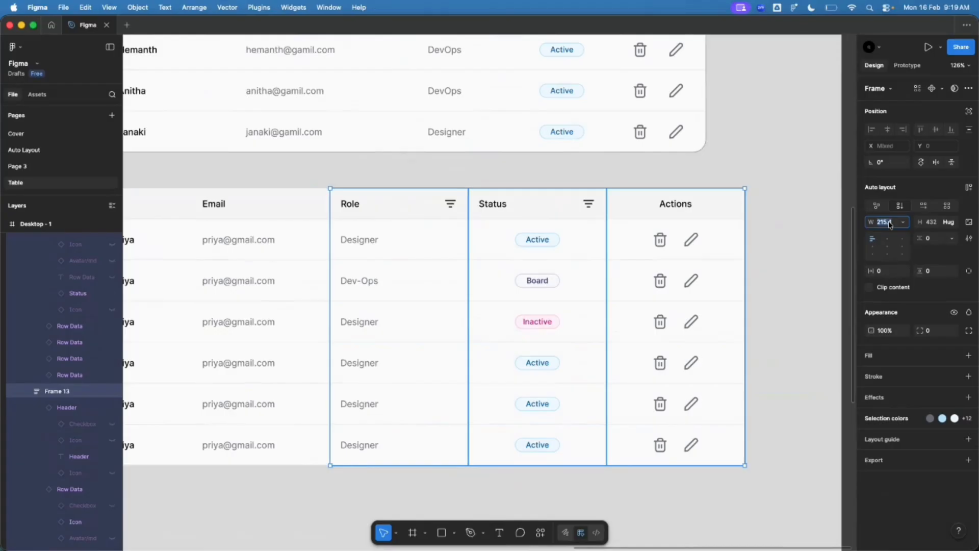
type("150")
key("Return")
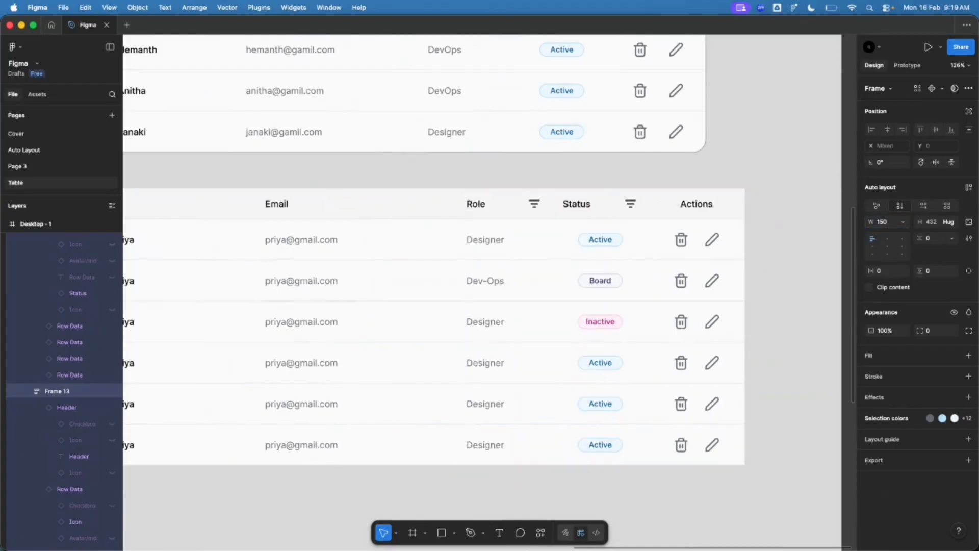
scroll(562, 216, "down", 3)
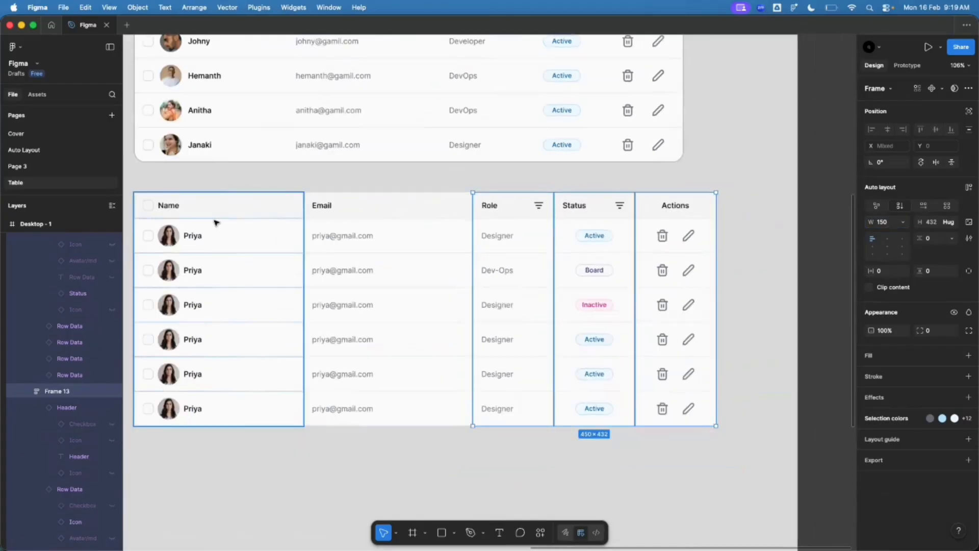
left_click(215, 222)
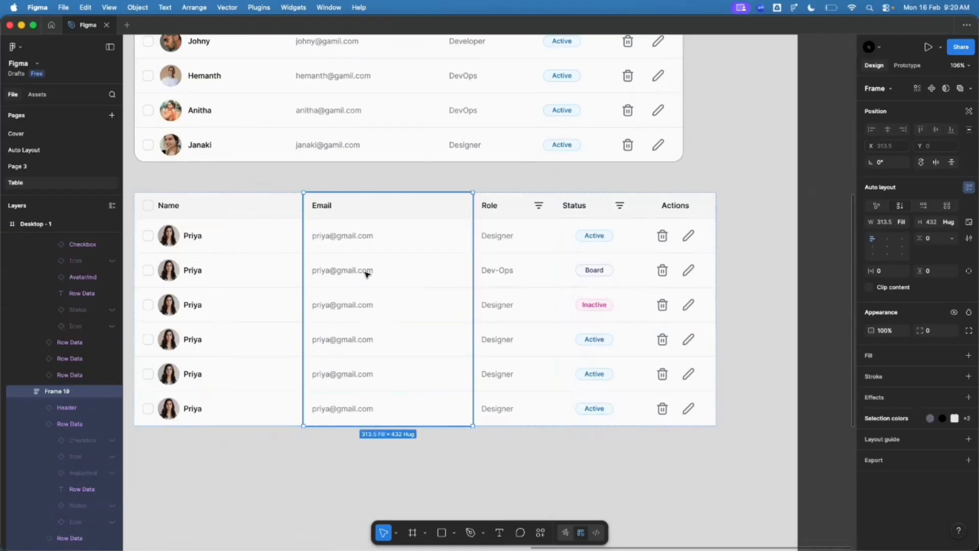
left_click(748, 216)
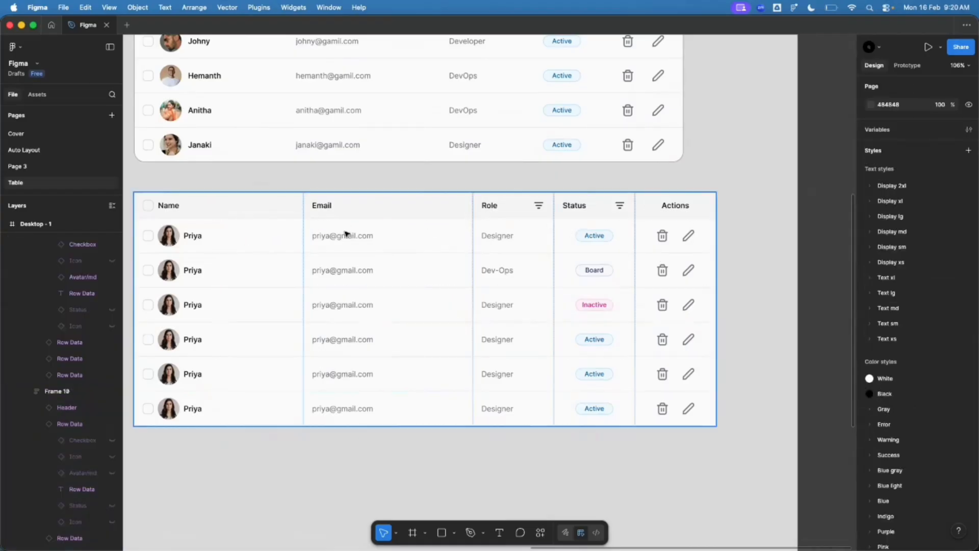
scroll(379, 256, "down", 2)
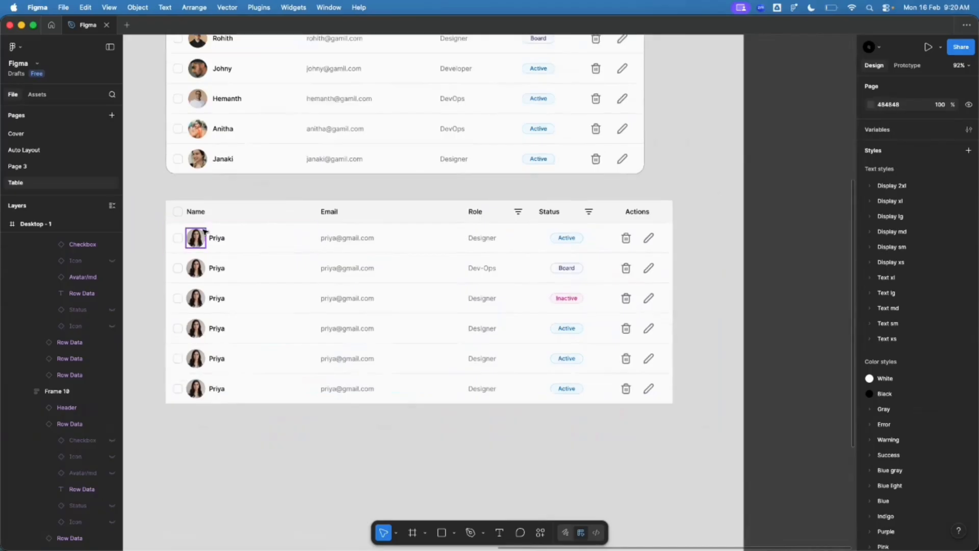
scroll(198, 236, "up", 2)
left_click(215, 241, "super")
scroll(215, 241, "up", 1)
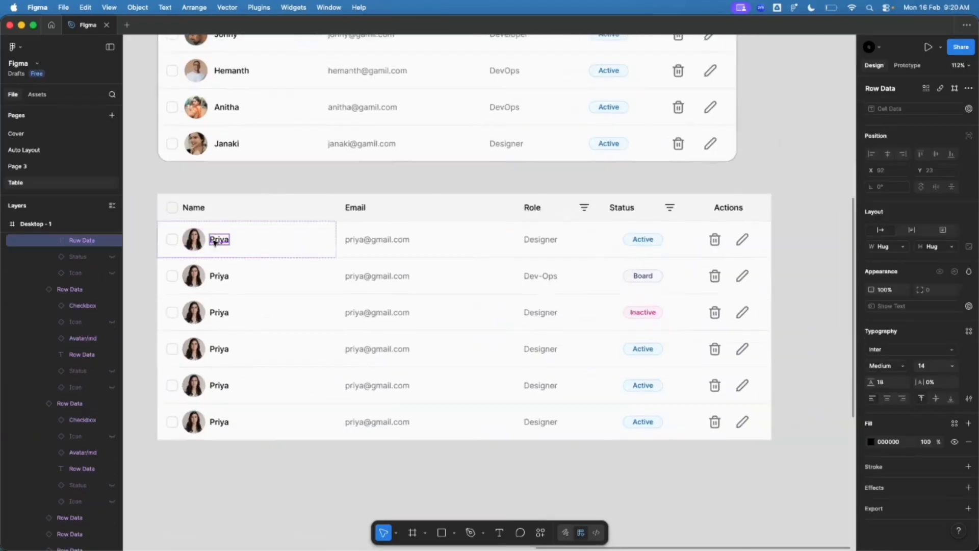
scroll(214, 242, "up", 1)
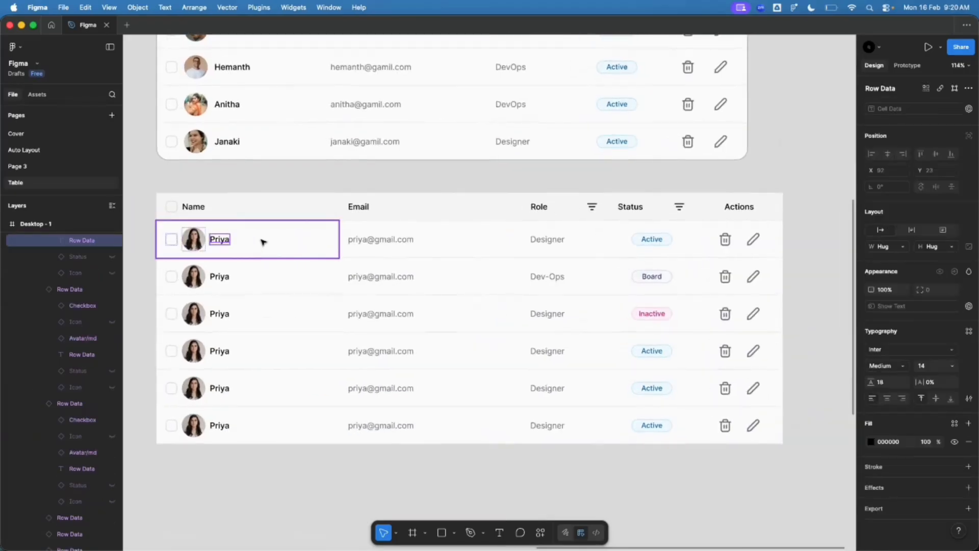
double_click(217, 240)
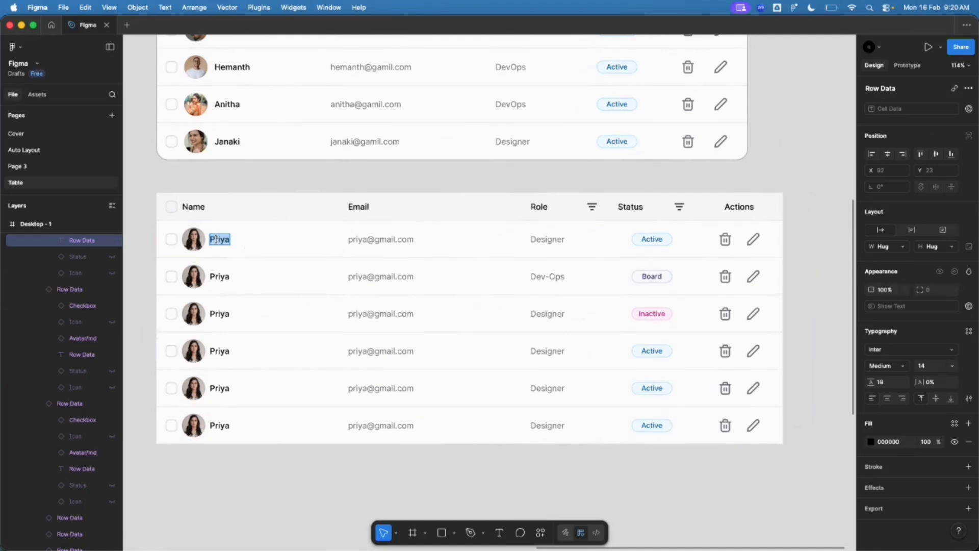
key("Right")
type("ndknkld lkhlkdsnkl")
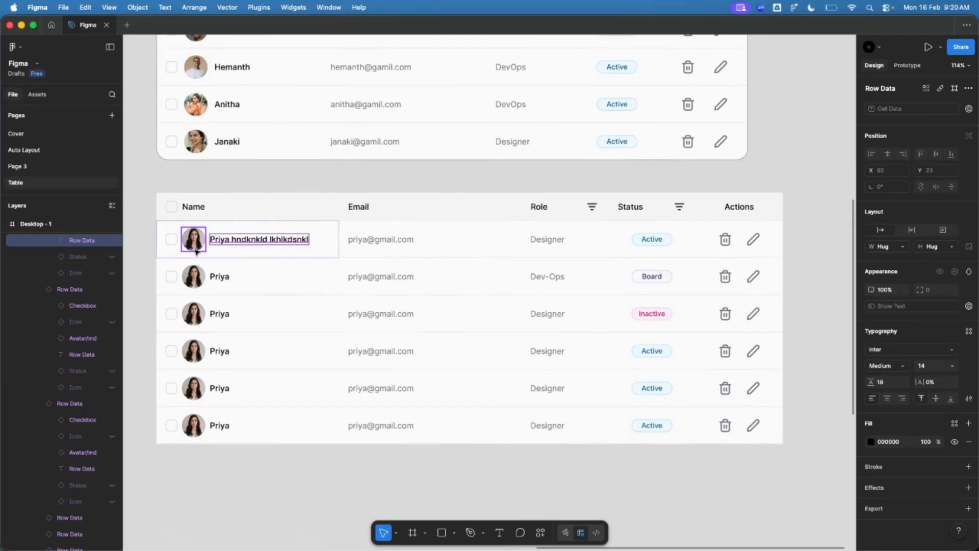
left_click(271, 181)
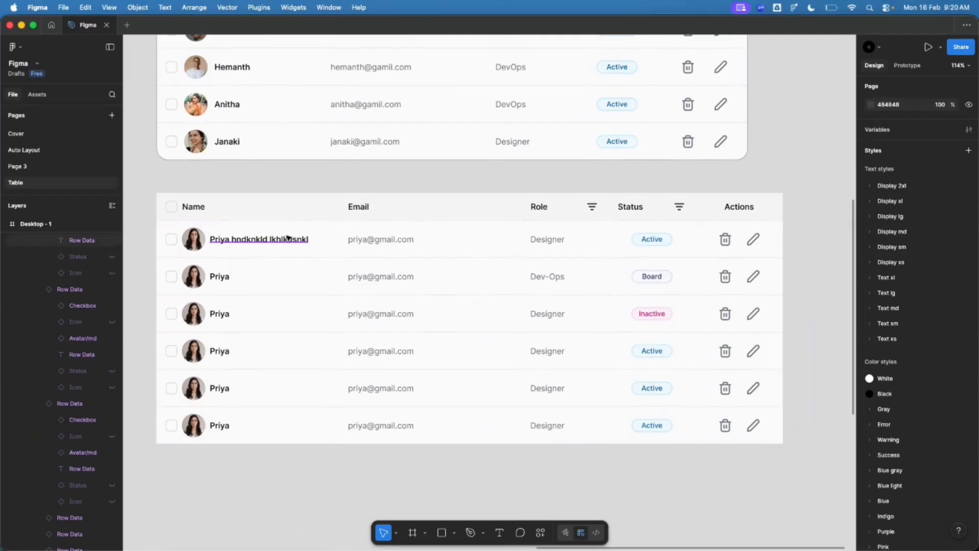
left_click(268, 238, "super")
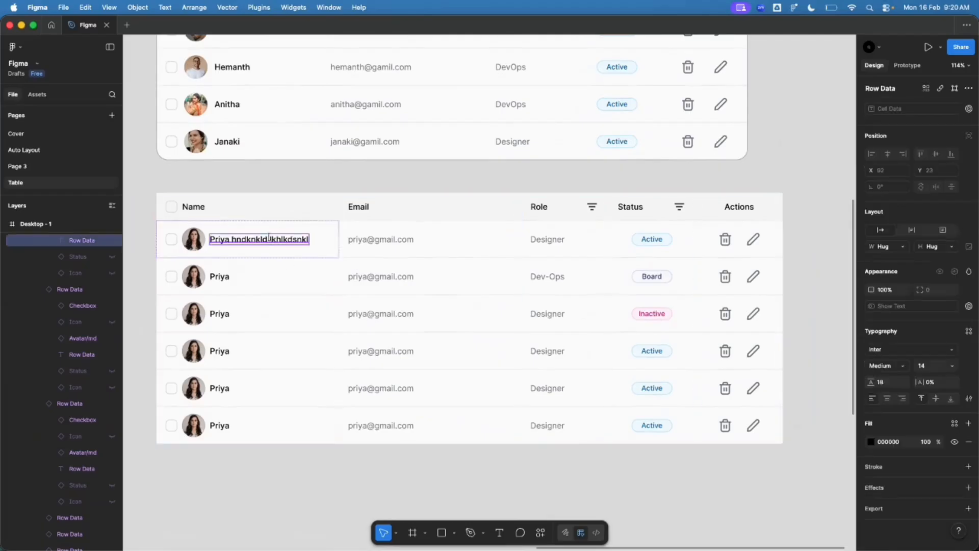
double_click(268, 238)
key("super+z")
key("Escape")
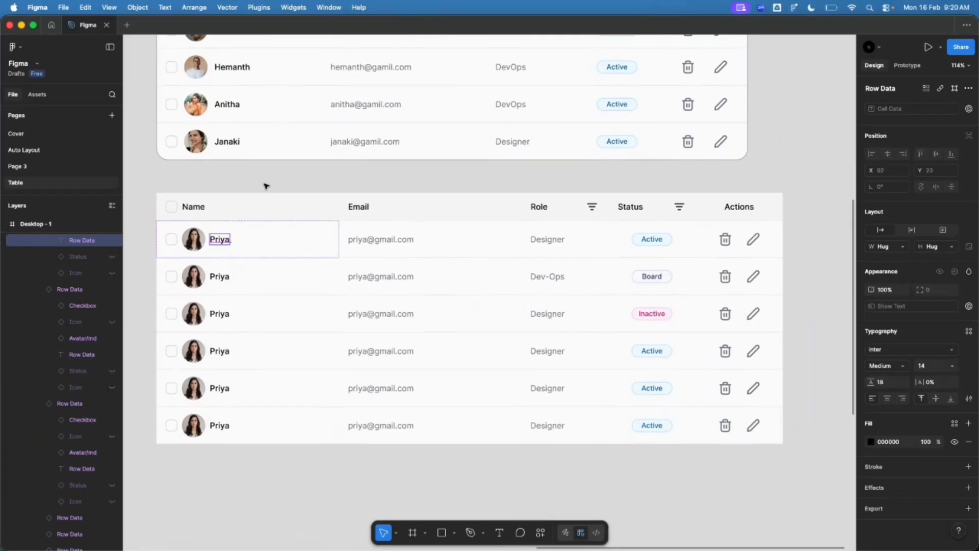
left_click(295, 179)
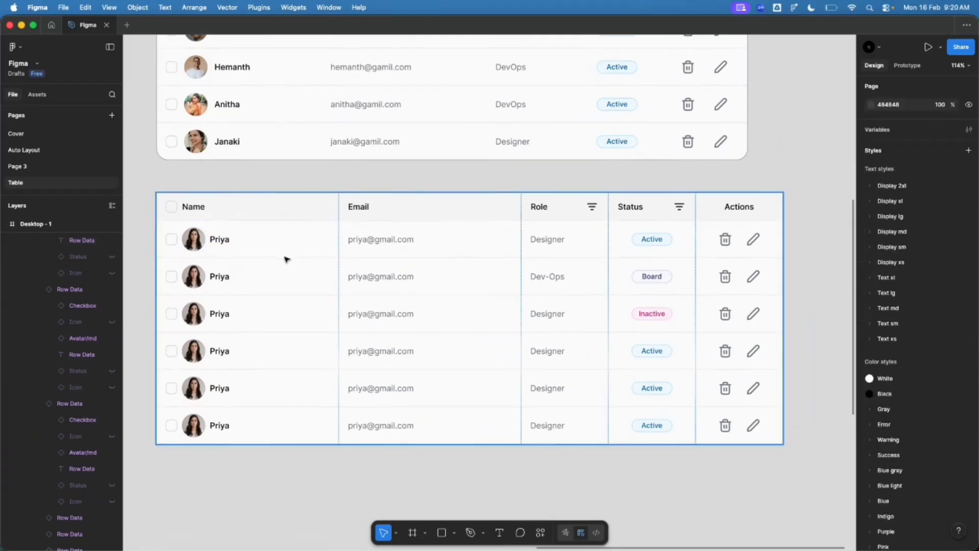
Step: Narrow the table frame and toggle its width between Fixed and Hug to test column shrinking
scroll(255, 250, "down", 5)
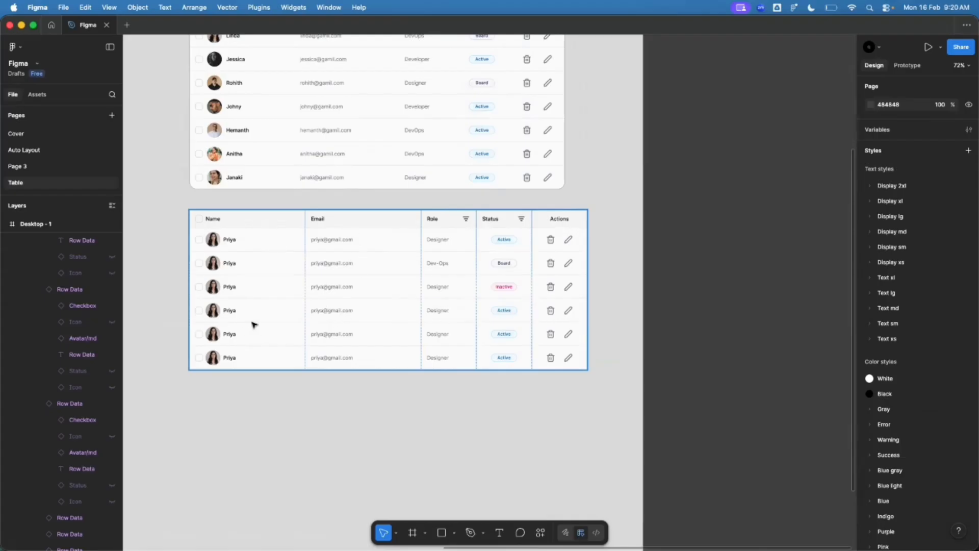
left_click(586, 299)
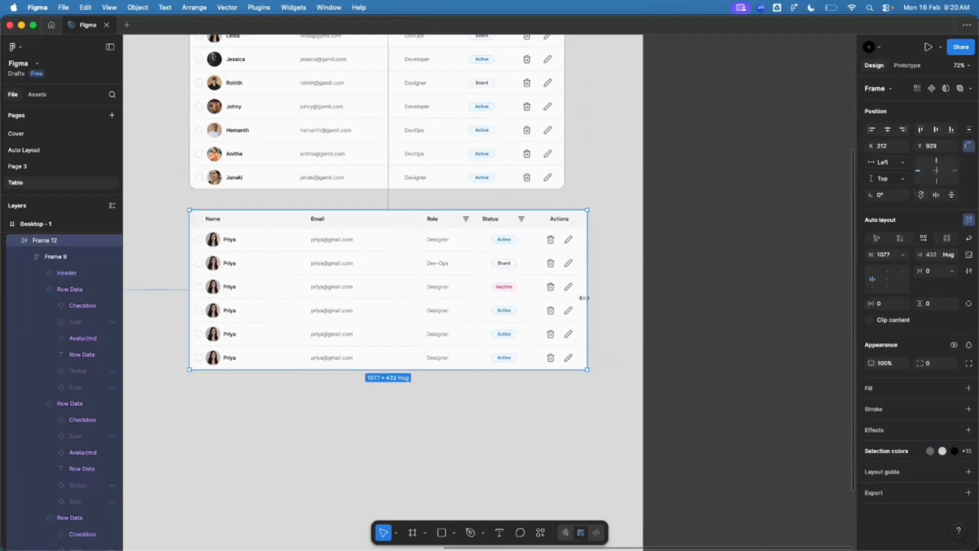
mouse_move(587, 298)
left_mouse_down()
mouse_move(488, 296)
mouse_move(608, 302)
mouse_move(530, 304)
mouse_move(573, 302)
left_mouse_up()
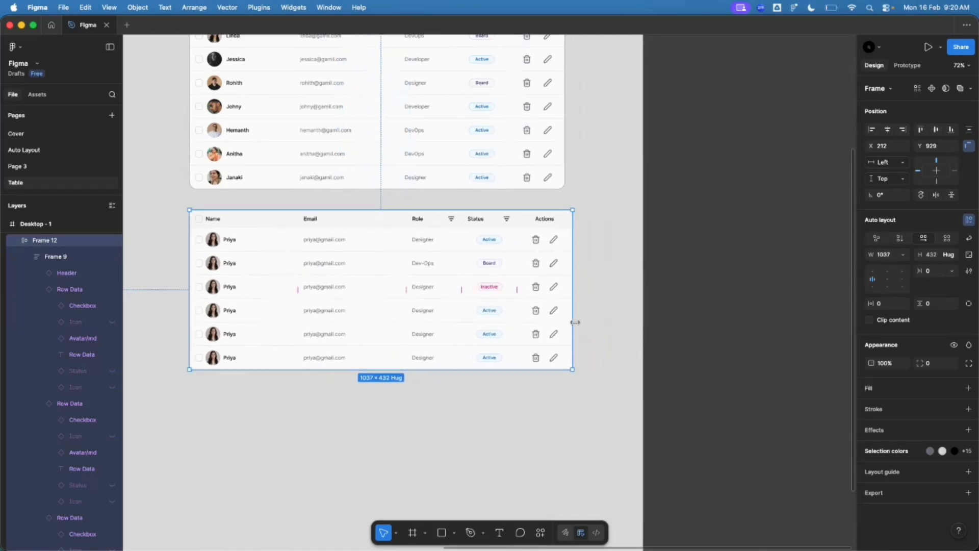
left_click(582, 321)
left_click(573, 322)
double_click(574, 323)
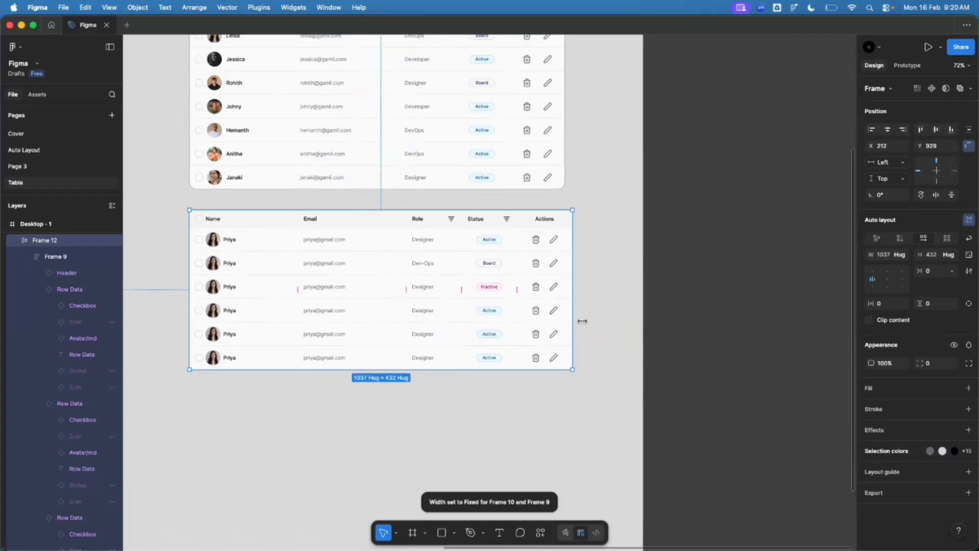
left_click(582, 320)
left_click(573, 317)
left_click_drag(573, 316, 547, 315)
double_click(548, 315)
Step: Widen the table, snap it back to Hug, undo those changes, and narrow it again
left_click(581, 321)
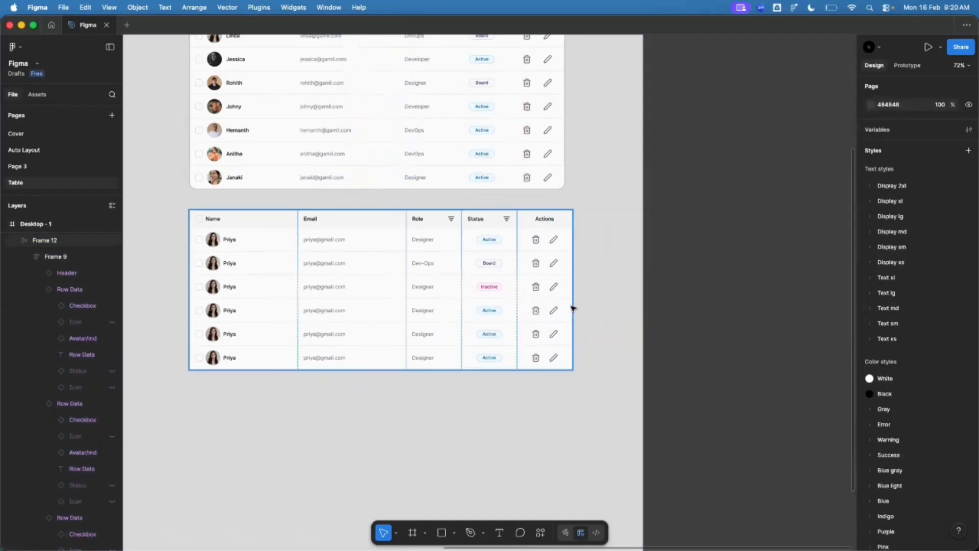
left_click(575, 306)
left_click_drag(573, 302, 600, 302)
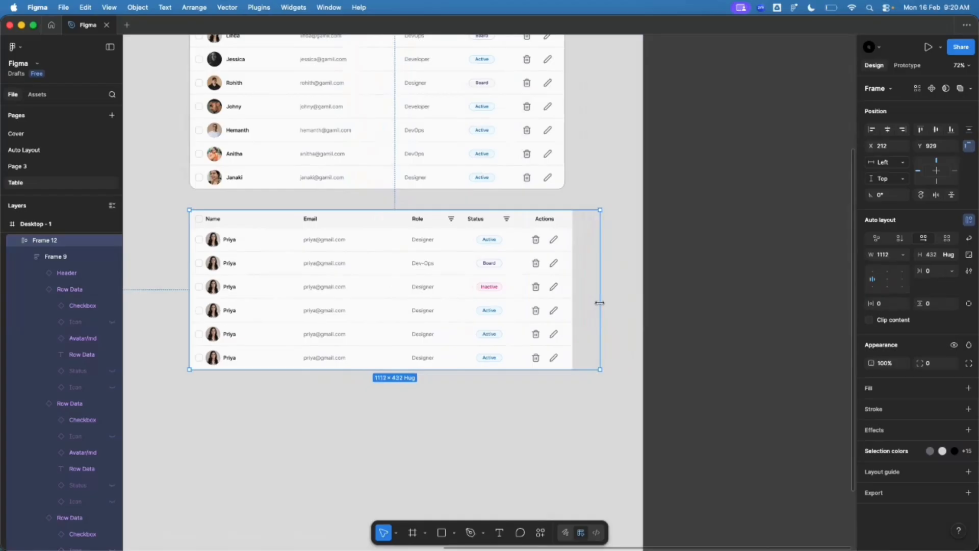
double_click(601, 303)
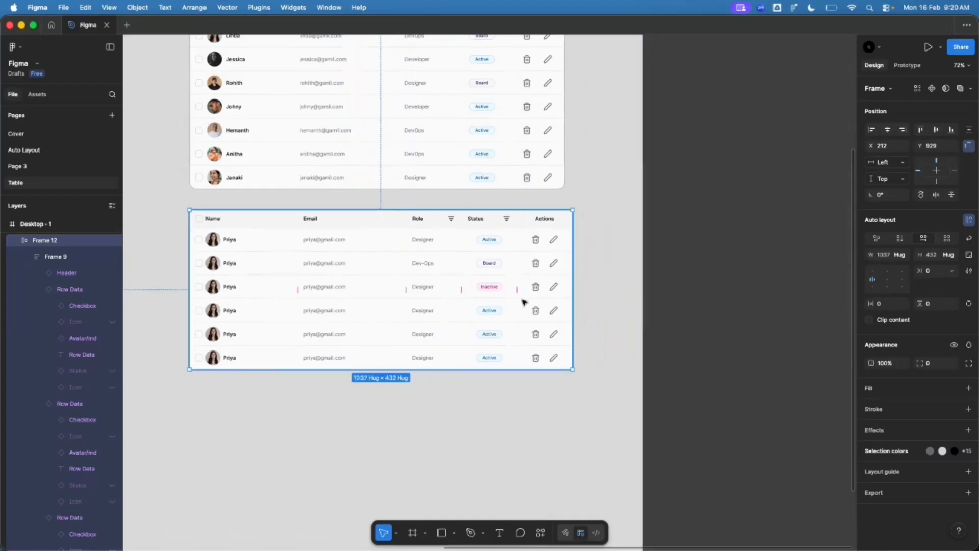
key("super+z")
key("super+z")
key("super+z")
key("super+z")
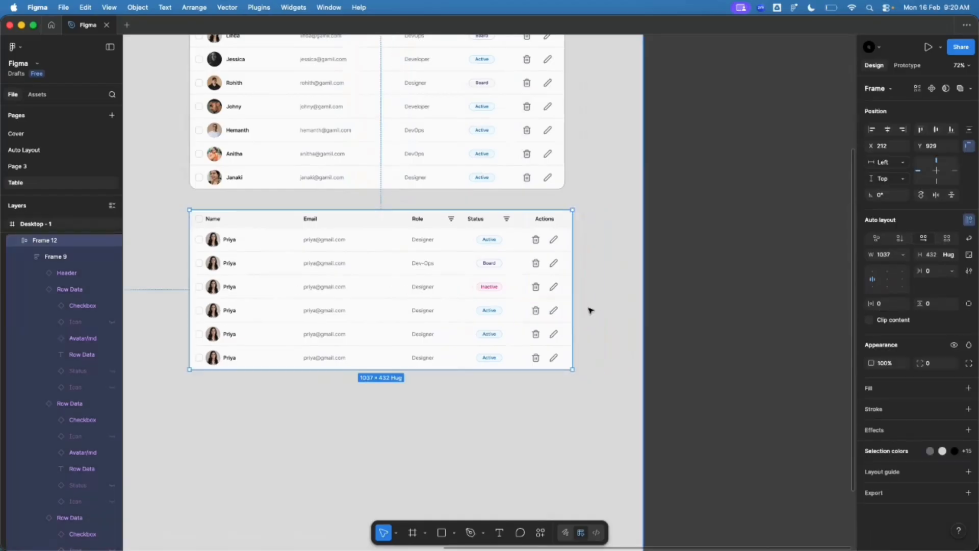
key("super+z")
key("super+z")
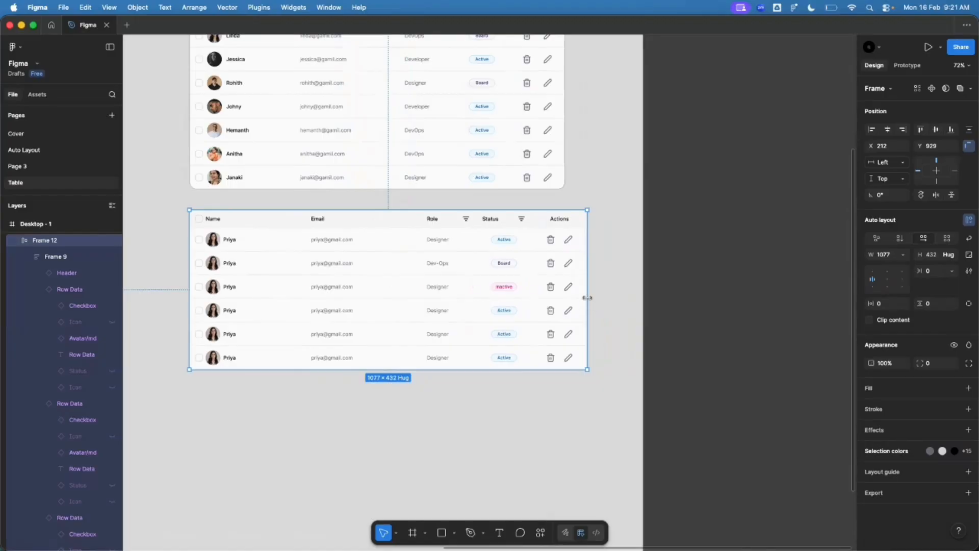
left_click_drag(587, 298, 556, 302)
Step: Inspect the Header and Row Data components by selecting each on the canvas
left_click(606, 305)
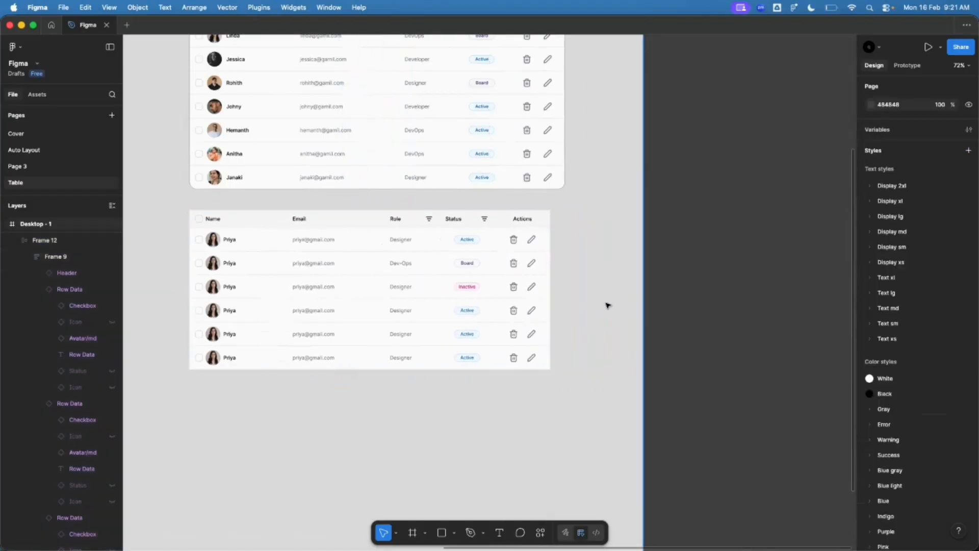
scroll(607, 305, "down", 5)
scroll(479, 297, "up", 3)
scroll(635, 325, "down", 5)
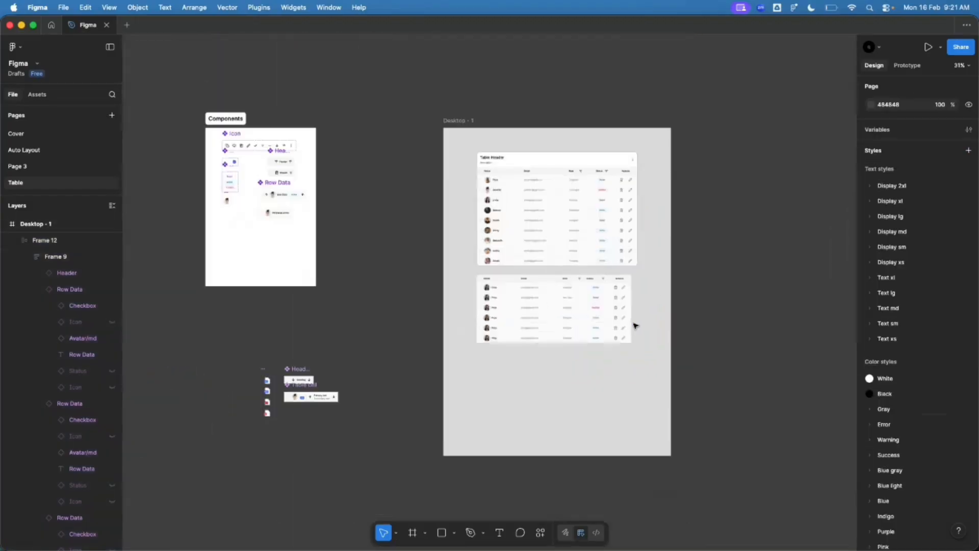
scroll(635, 325, "down", 1)
scroll(352, 224, "up", 6)
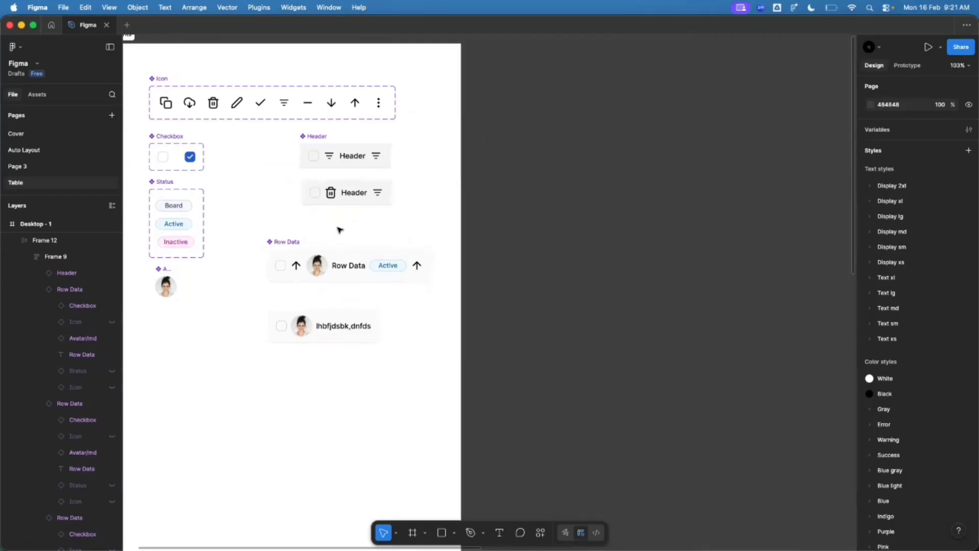
left_click(350, 161)
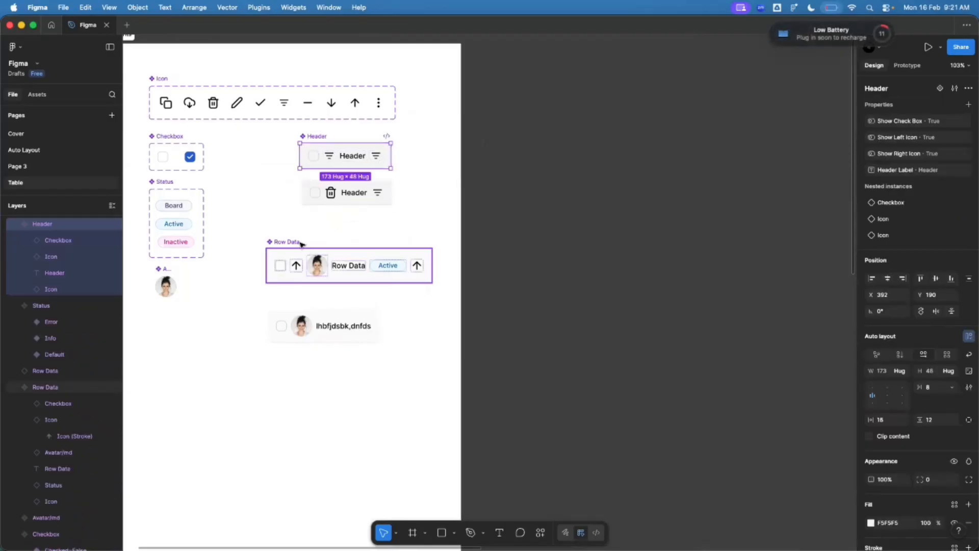
left_click(302, 244)
Step: Zoom the view back to the table and select the whole Frame 12 table frame
scroll(291, 255, "up", 2)
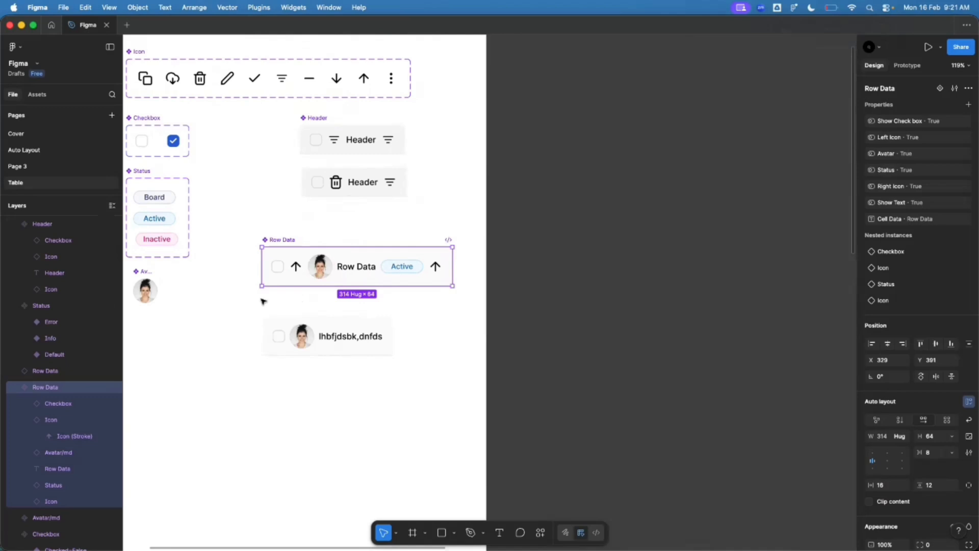
scroll(255, 299, "down", 10)
scroll(453, 419, "up", 5)
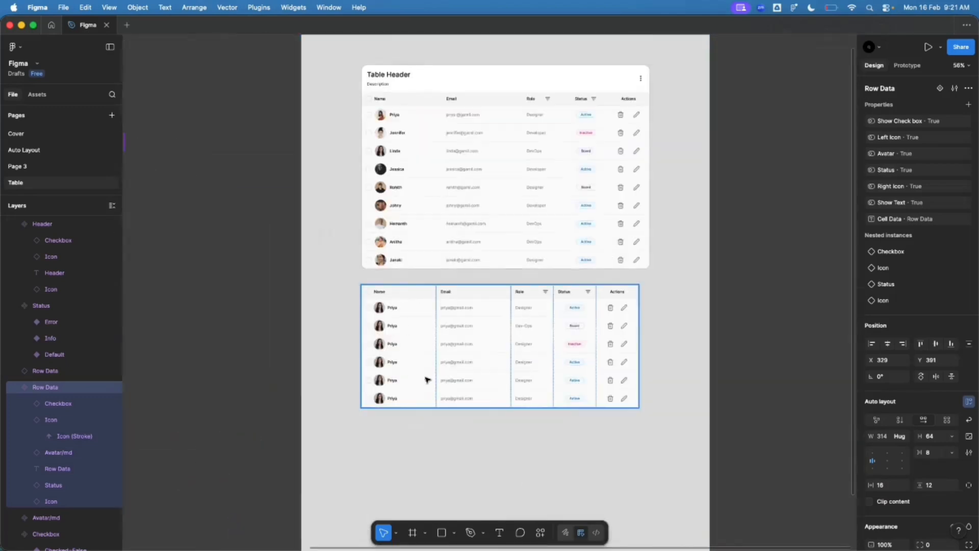
scroll(566, 332, "up", 5)
scroll(560, 286, "down", 5)
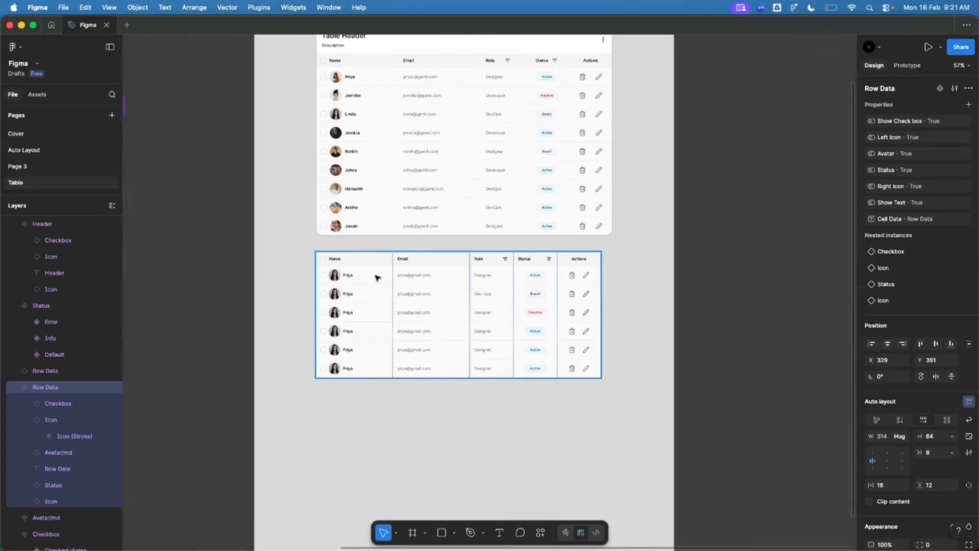
scroll(377, 277, "up", 3)
left_click(603, 300)
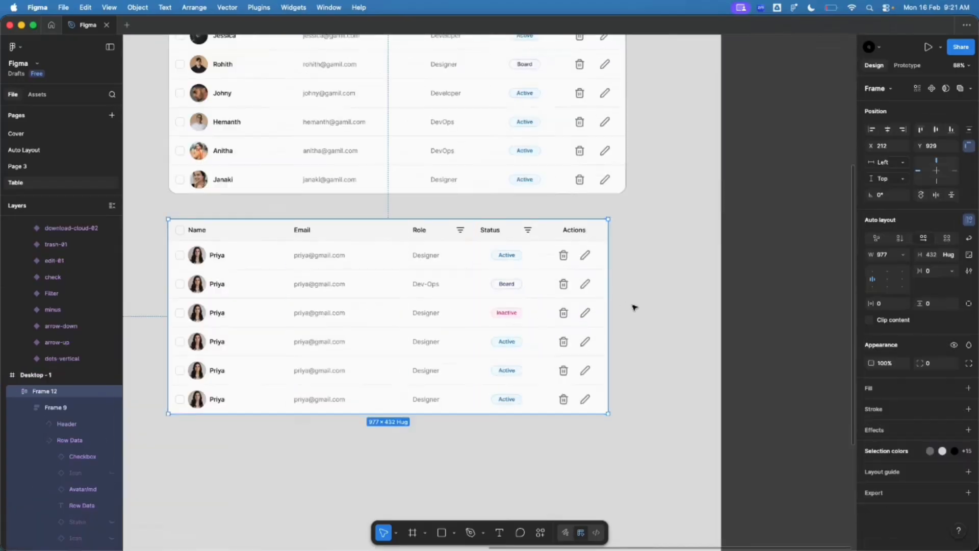